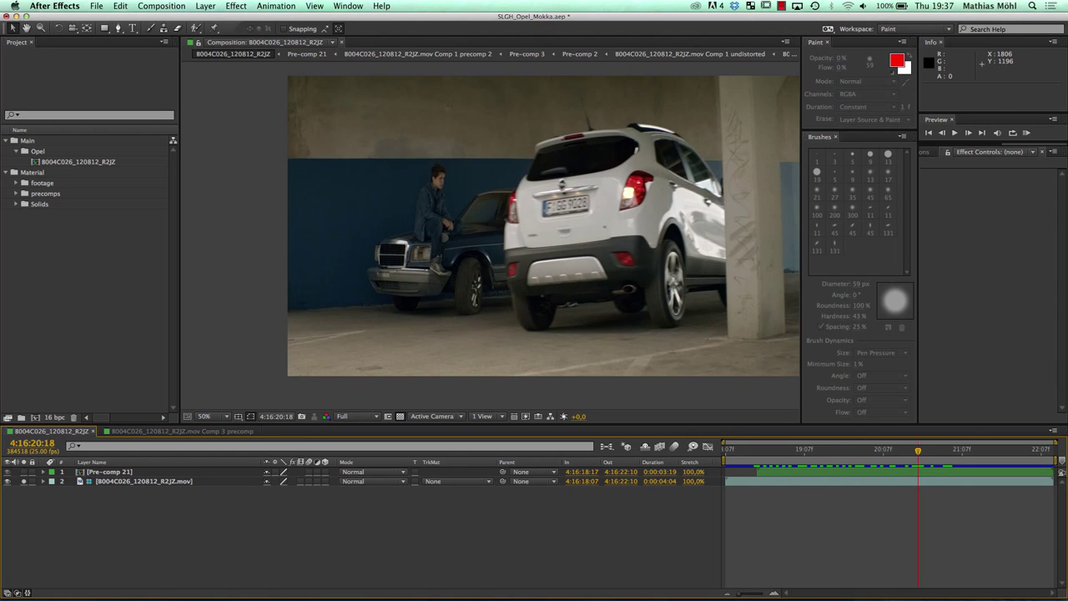
Step: Review the garage shot by stepping back through its frames, jumping to an earlier point and playing it
{"action": "key", "text": "Page_Down"}
{"action": "key", "text": "Page_Down"}
{"action": "key", "text": "Page_Down"}
{"action": "key", "text": "Page_Down"}
{"action": "key", "text": "Page_Down"}
{"action": "key", "text": "Page_Down"}
{"action": "key", "text": "Page_Down"}
{"action": "key", "text": "Page_Down"}
{"action": "key", "text": "Page_Down"}
{"action": "key", "text": "Page_Down"}
{"action": "key", "text": "Page_Down"}
{"action": "key", "text": "Page_Down"}
{"action": "key", "text": "Page_Down"}
{"action": "key", "text": "Page_Down"}
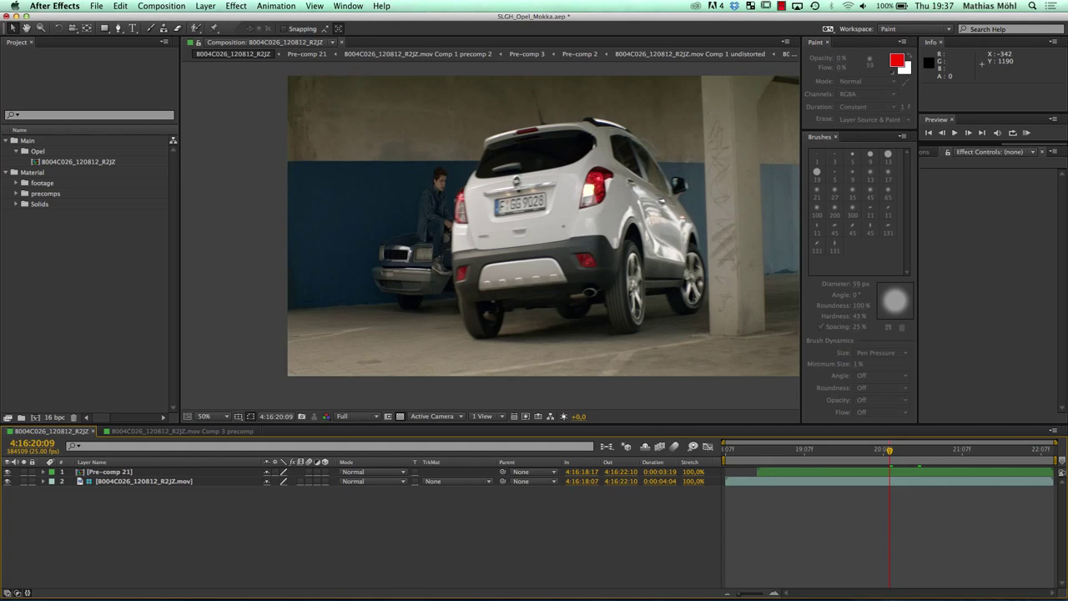
{"action": "left_click", "coordinate": [856, 451]}
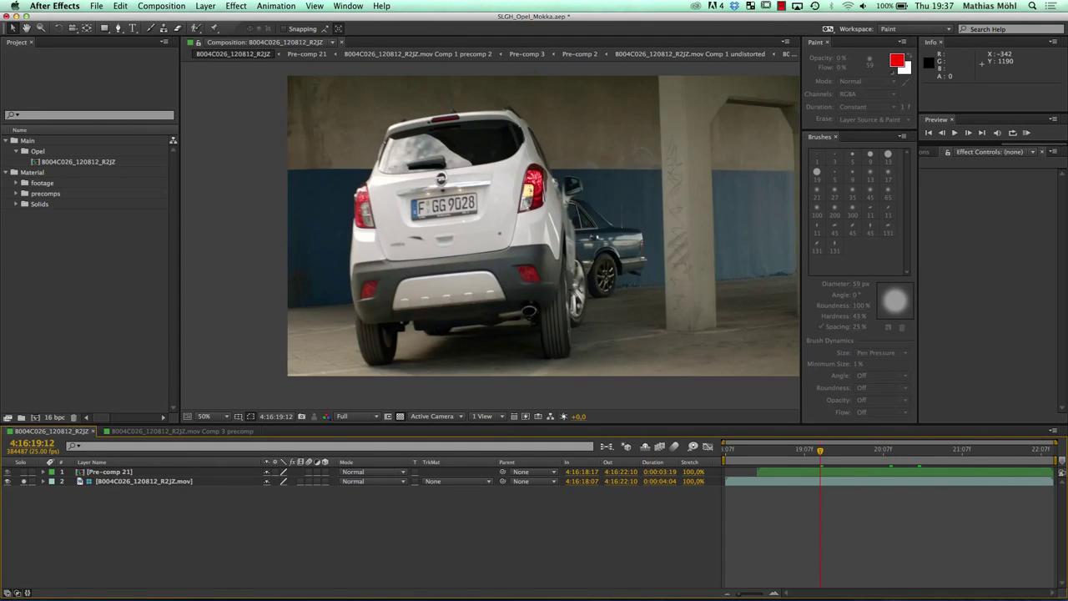
{"action": "key", "text": "space"}
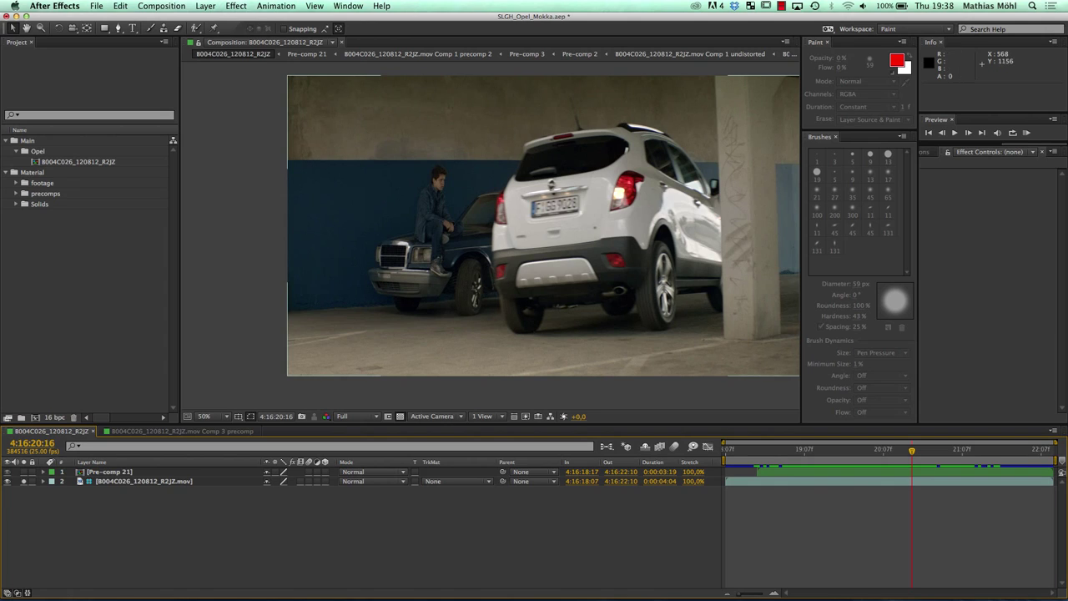
{"action": "left_click", "coordinate": [23, 481]}
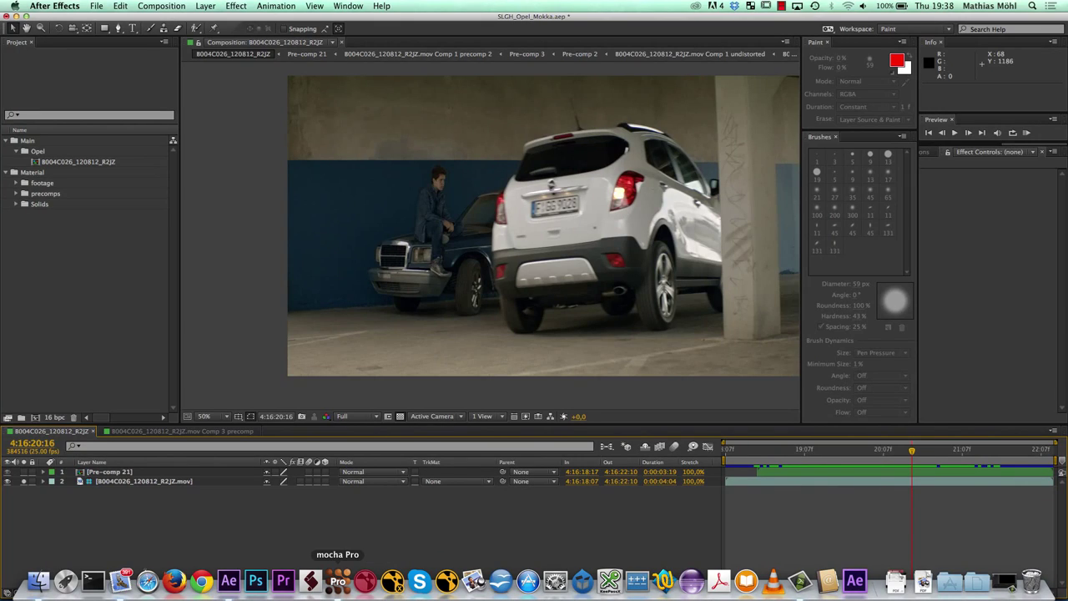
Step: Switch to mocha Pro and outline the front of the parked dark car with an X-spline on a new layer
{"action": "left_click", "coordinate": [337, 582]}
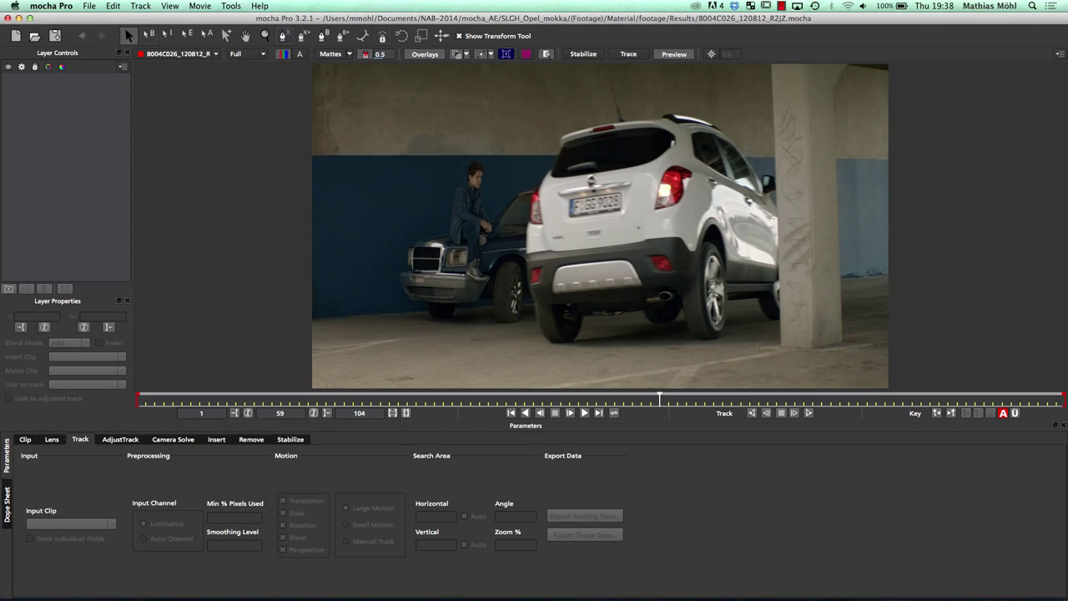
{"action": "key", "text": "ctrl+l"}
{"action": "left_click", "coordinate": [407, 243]}
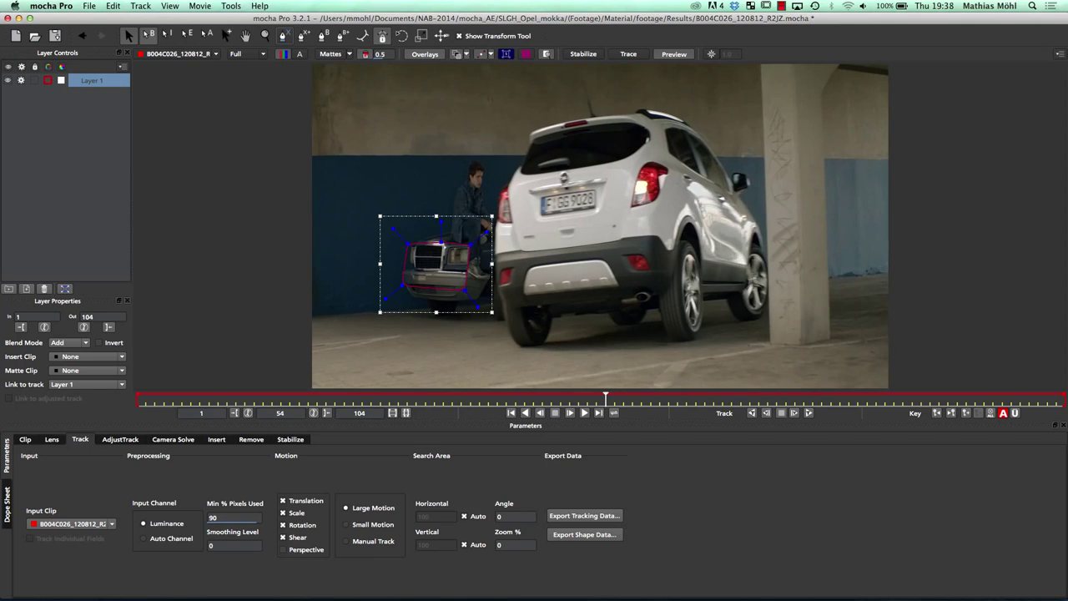
Step: Draw a second X-spline layer at frame 54 around the white car's rear, from the rear window's lower edge to the bumper
{"action": "key", "text": "Right"}
{"action": "key", "text": "Right"}
{"action": "key", "text": "Right"}
{"action": "key", "text": "Right"}
{"action": "key", "text": "Left"}
{"action": "key", "text": "Left"}
{"action": "key", "text": "Left"}
{"action": "key", "text": "space"}
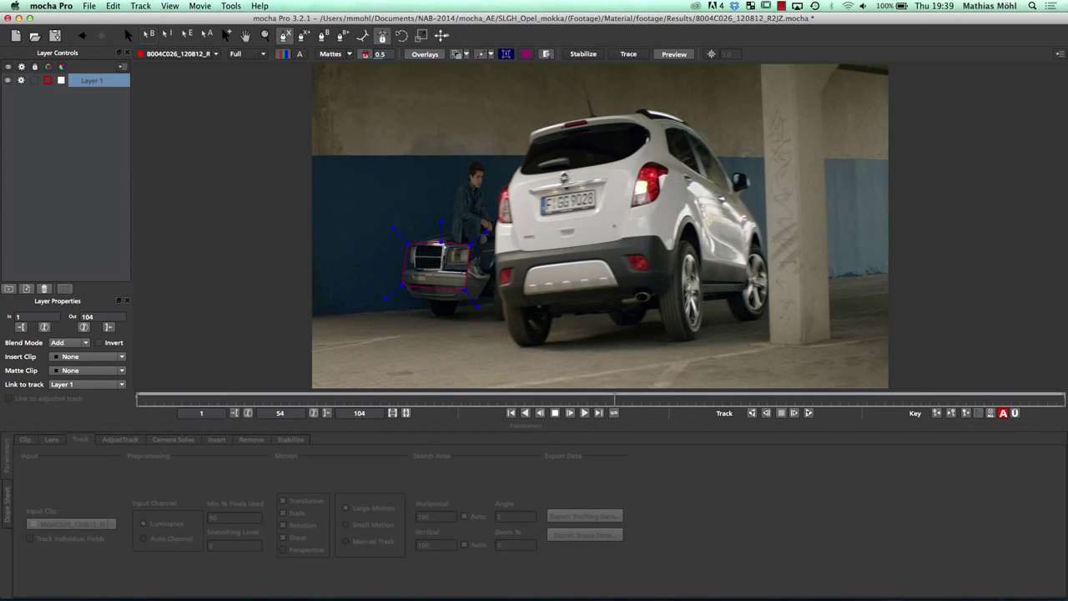
{"action": "left_click", "coordinate": [528, 151]}
{"action": "left_click", "coordinate": [518, 169]}
{"action": "left_click", "coordinate": [497, 282]}
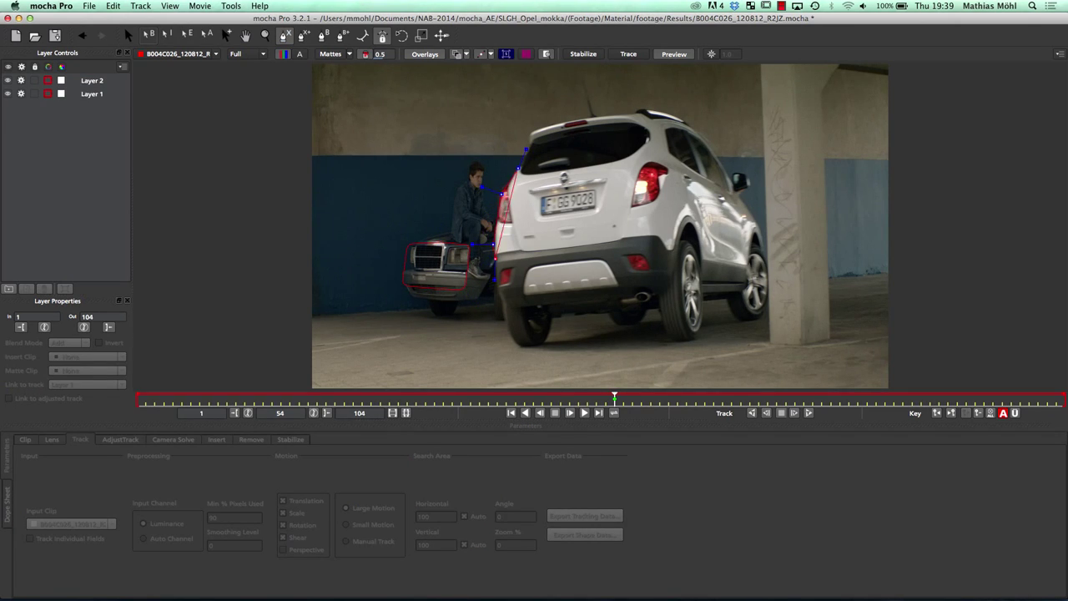
{"action": "left_click", "coordinate": [500, 299]}
{"action": "left_click", "coordinate": [636, 283]}
{"action": "right_click", "coordinate": [621, 163]}
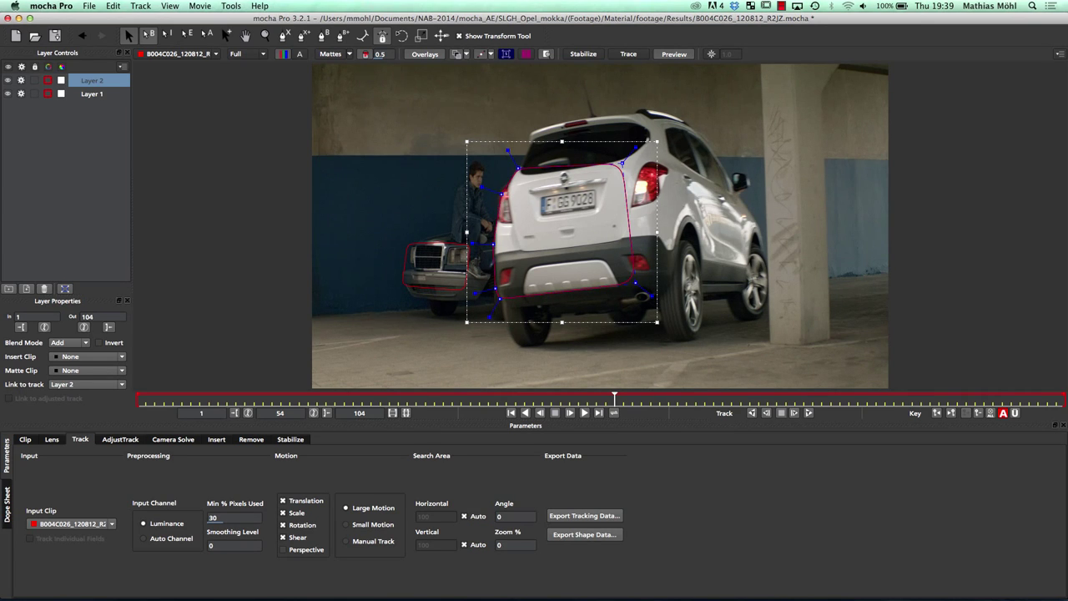
Step: Track both layers backwards from frame 54, stop partway, and check the shapes across the tracked frames
{"action": "left_click", "coordinate": [752, 412]}
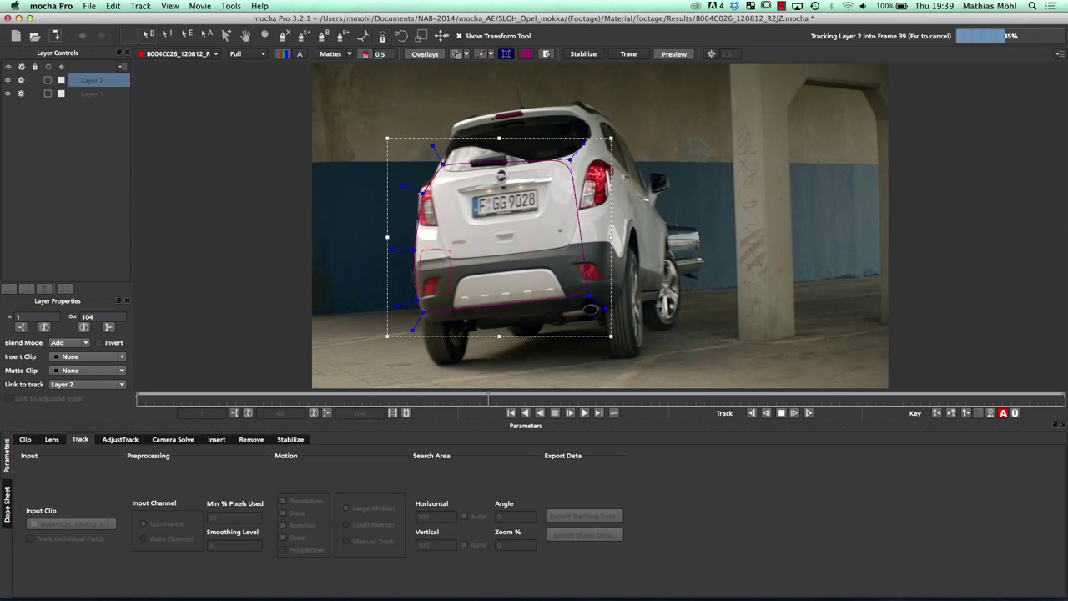
{"action": "key", "text": "Escape"}
{"action": "left_click_drag", "start_coordinate": [460, 399], "coordinate": [543, 399]}
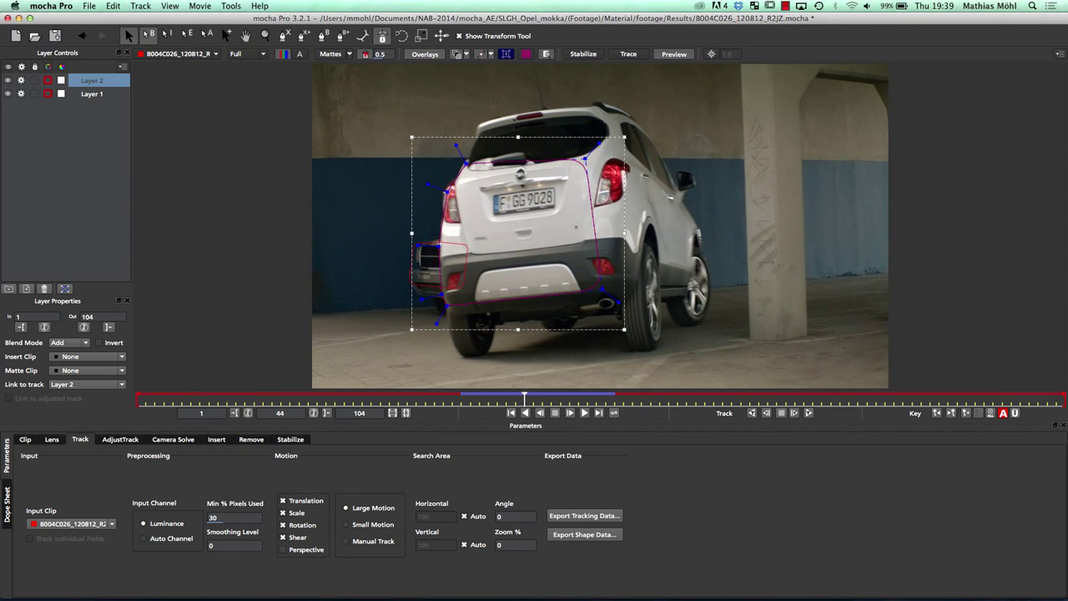
Step: Lower the two bottom points of the dark car's spline at frame 48 so it covers the bumper
{"action": "left_click", "coordinate": [465, 288]}
{"action": "left_click_drag", "start_coordinate": [466, 288], "coordinate": [464, 300]}
{"action": "left_click_drag", "start_coordinate": [406, 283], "coordinate": [404, 297]}
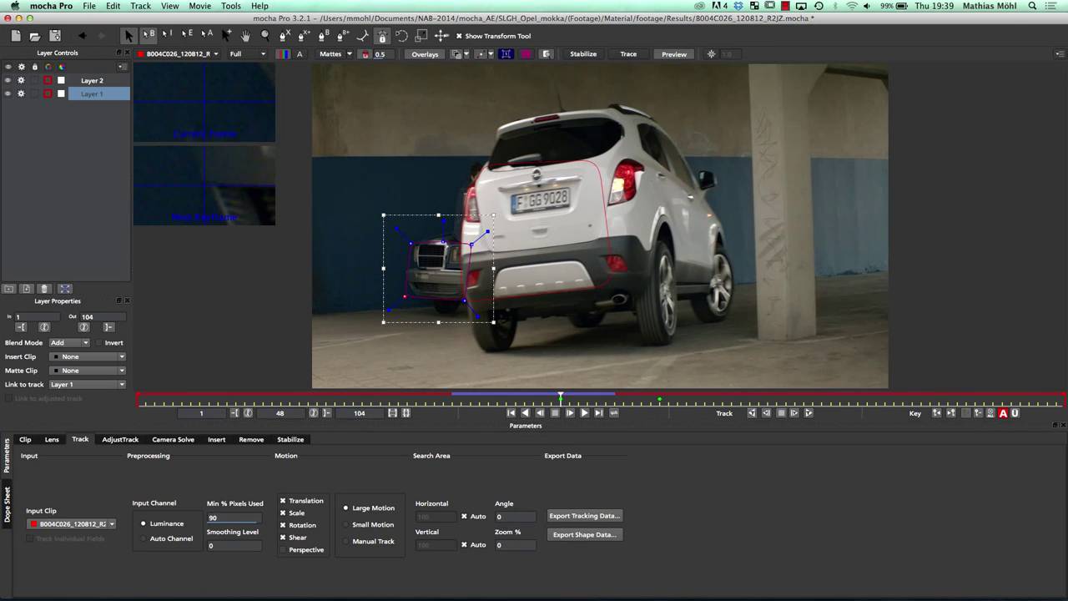
Step: Track the layers backwards to frame 39, then return to frame 54 and track them forwards
{"action": "left_click", "coordinate": [766, 412]}
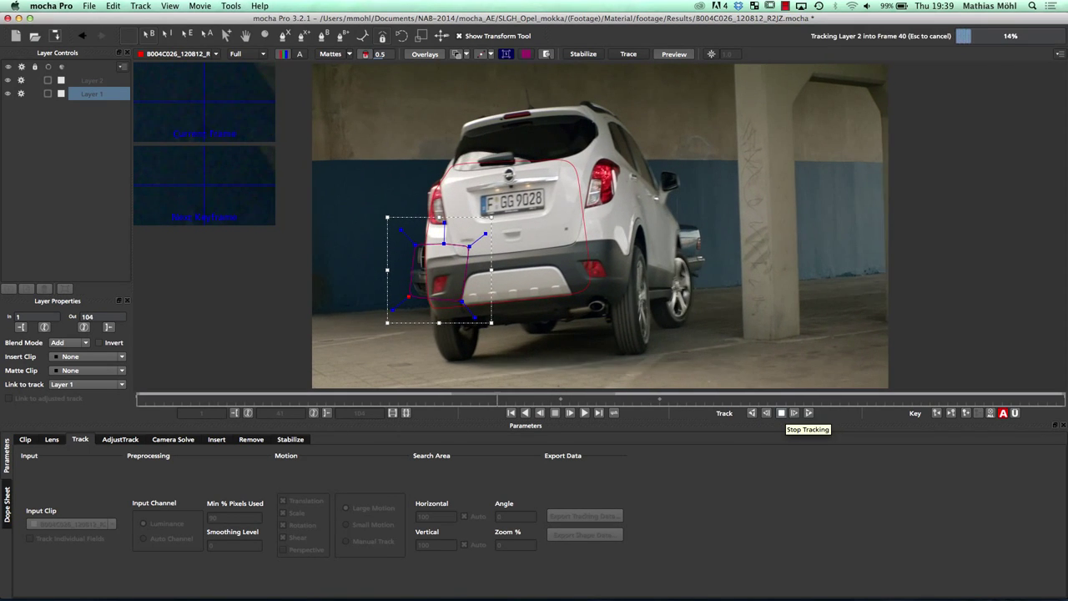
{"action": "left_click", "coordinate": [780, 412]}
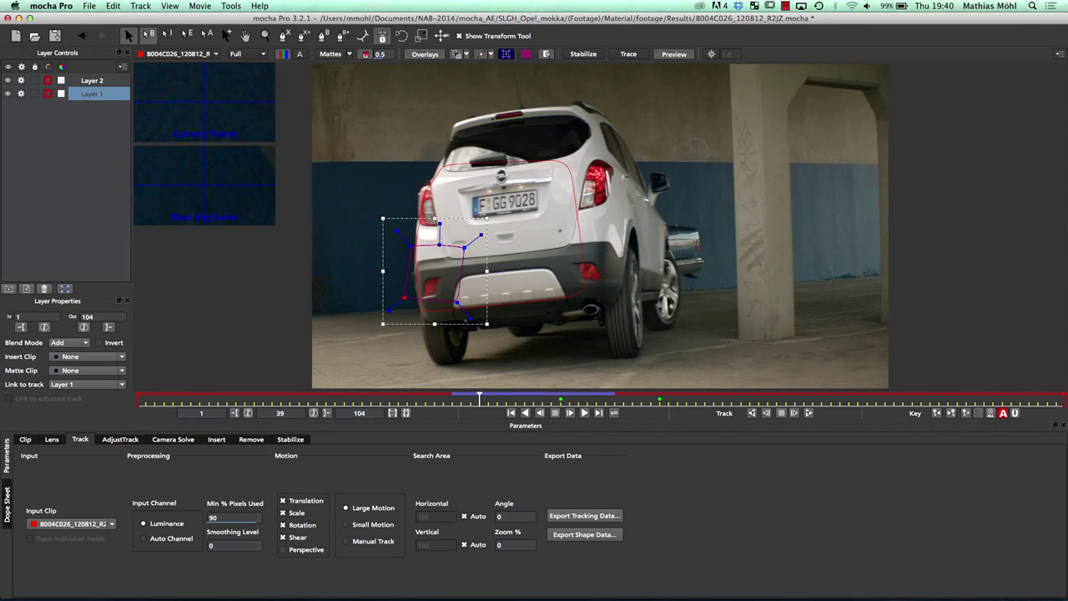
{"action": "left_click_drag", "start_coordinate": [489, 398], "coordinate": [614, 398]}
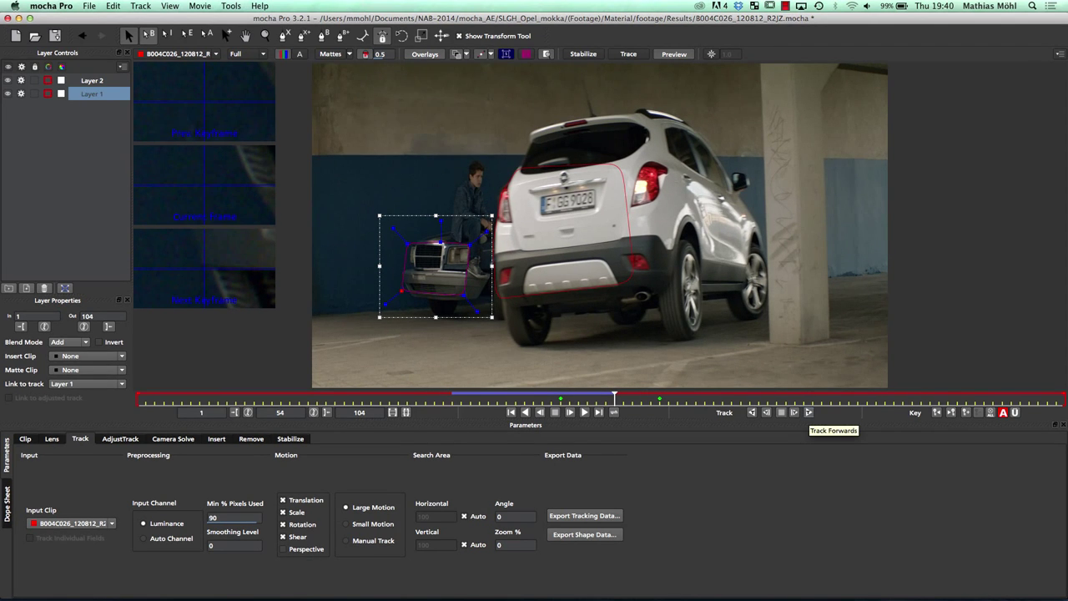
{"action": "left_click", "coordinate": [808, 412]}
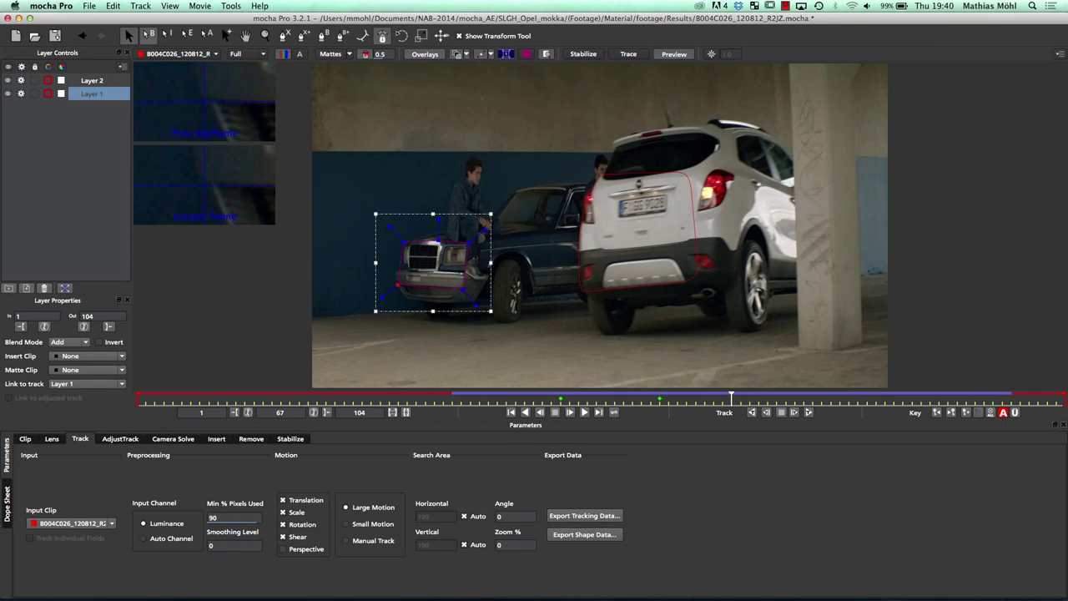
Step: Stretch Layer 1's planar surface corners around the dark car's front at frame 67 and adjust the spline's position
{"action": "left_click_drag", "start_coordinate": [461, 248], "coordinate": [491, 223]}
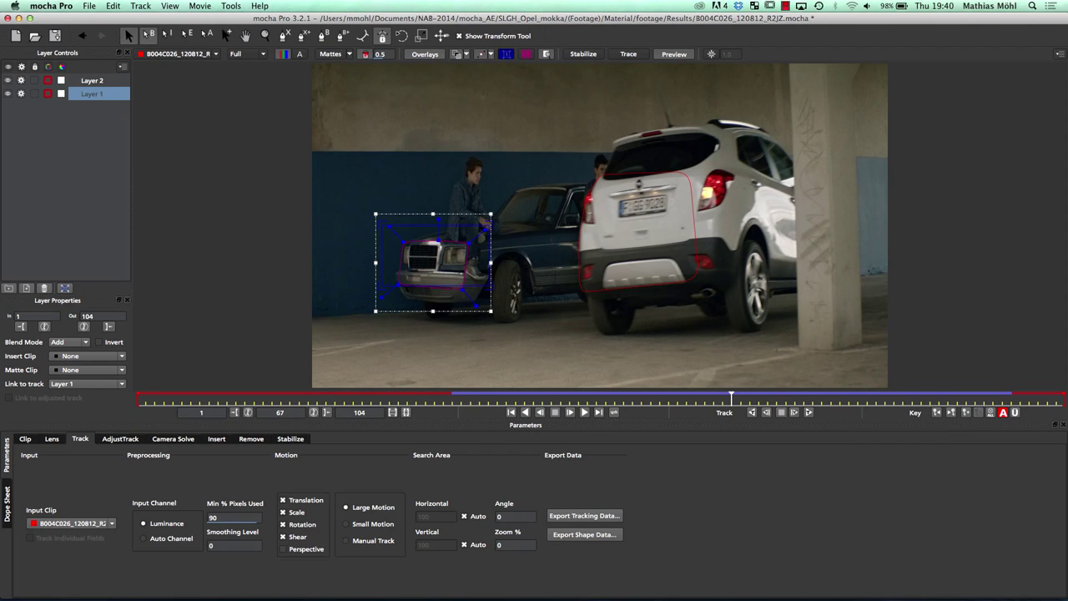
{"action": "left_click_drag", "start_coordinate": [383, 287], "coordinate": [378, 317]}
{"action": "left_click_drag", "start_coordinate": [491, 287], "coordinate": [491, 325]}
{"action": "left_click_drag", "start_coordinate": [434, 265], "coordinate": [438, 268]}
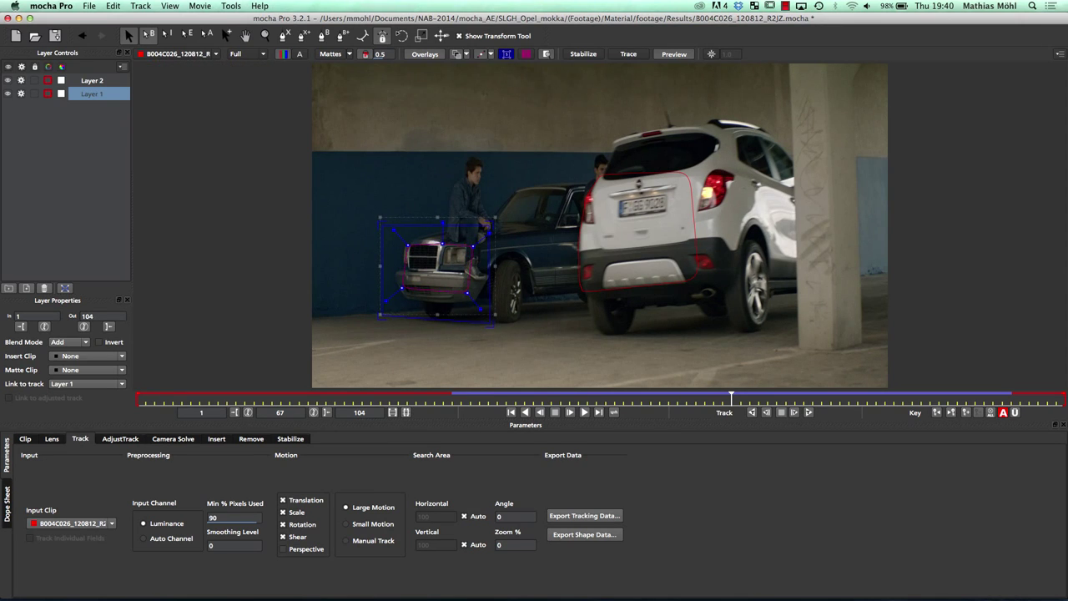
{"action": "left_click_drag", "start_coordinate": [489, 224], "coordinate": [492, 223]}
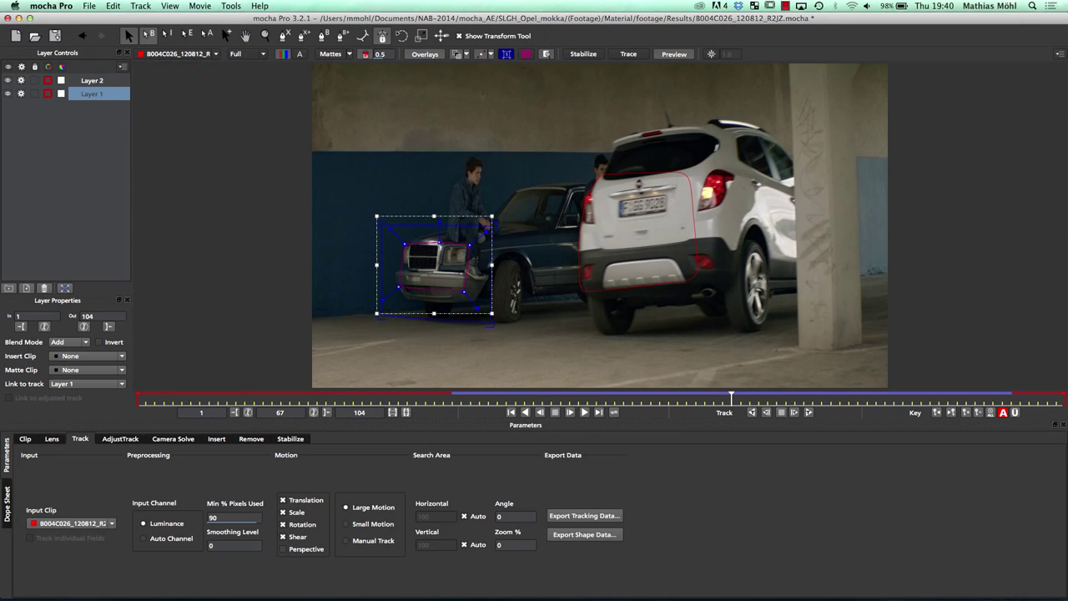
{"action": "key", "text": "ctrl+shift+z"}
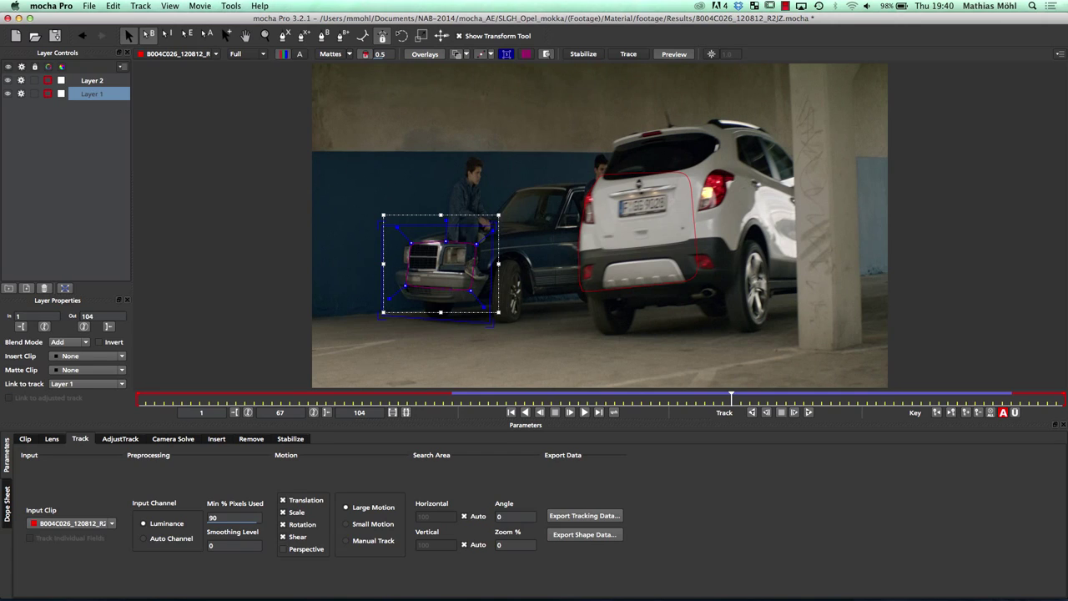
Step: Reselect Layer 1 and fine-tune the upper-left corner of its planar surface
{"action": "left_click", "coordinate": [521, 346]}
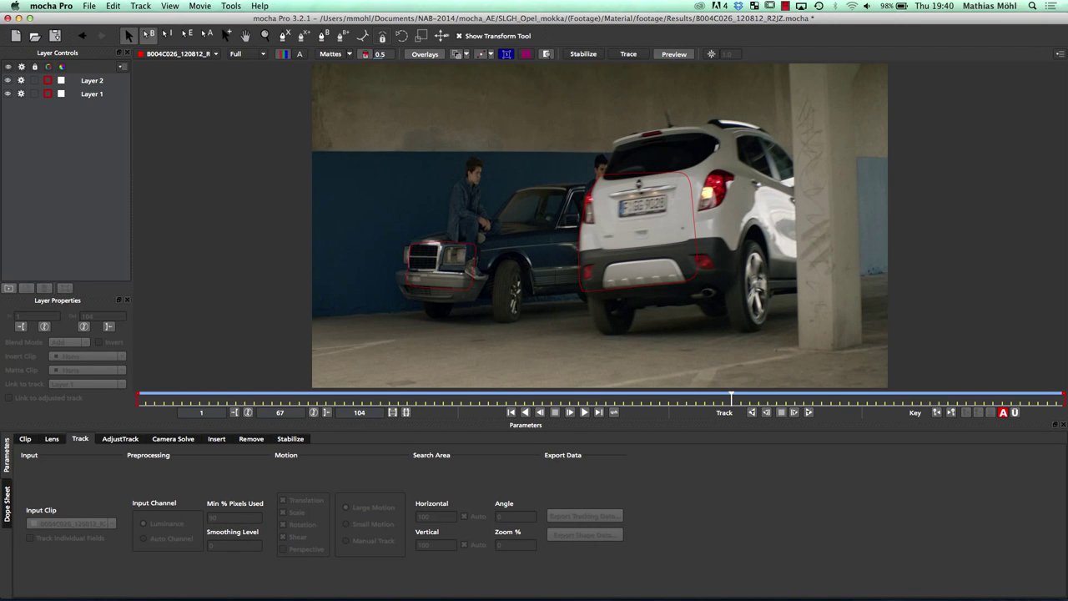
{"action": "left_click", "coordinate": [92, 81]}
{"action": "left_click", "coordinate": [92, 94]}
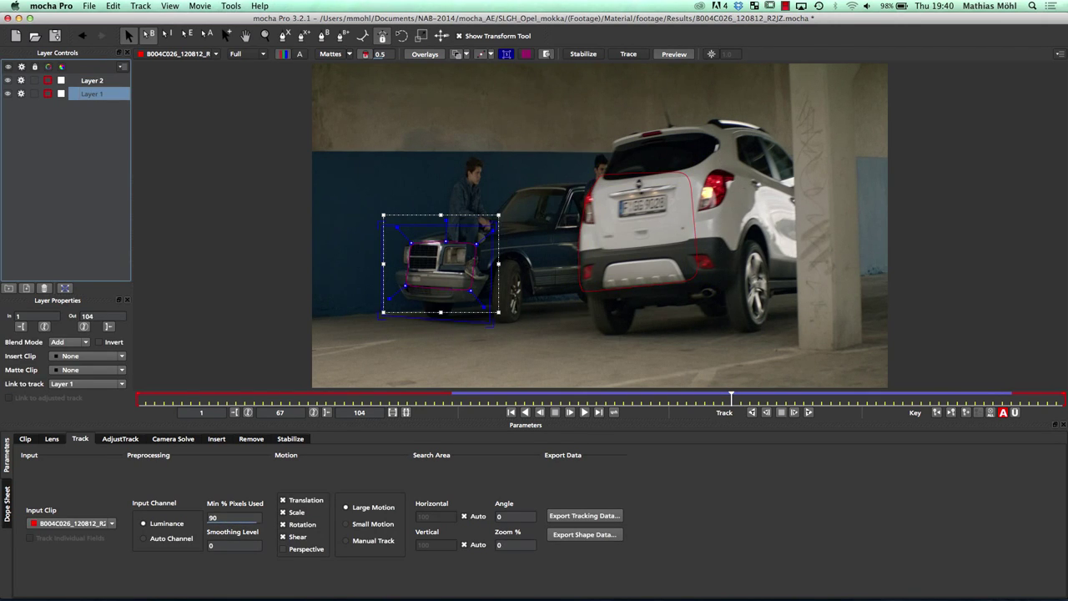
{"action": "left_click_drag", "start_coordinate": [382, 225], "coordinate": [380, 221]}
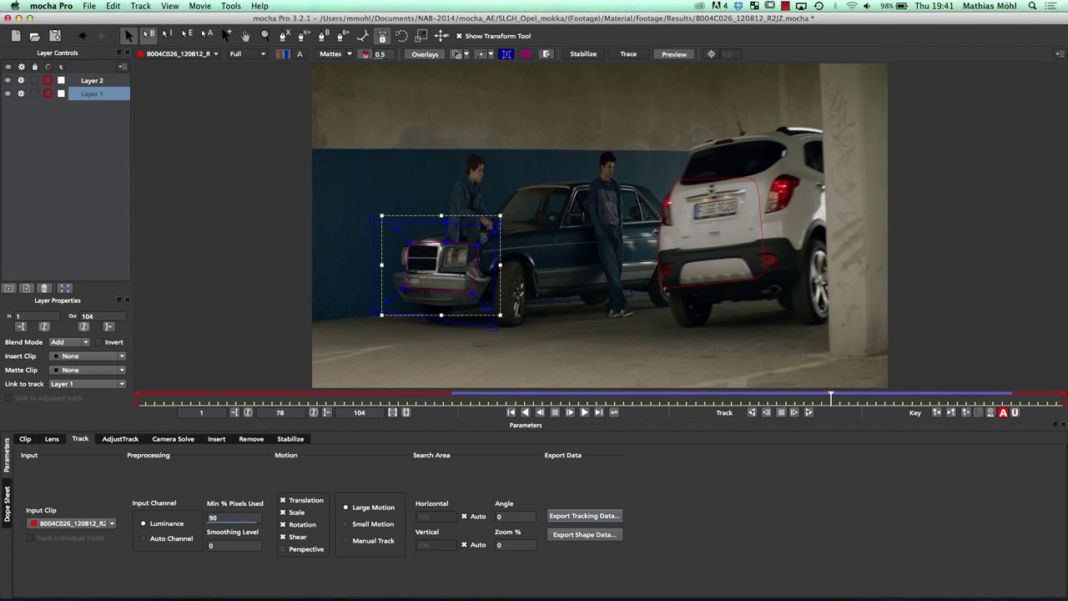
Step: Browse the available export formats for Layer 1's tracking data
{"action": "left_click", "coordinate": [584, 514]}
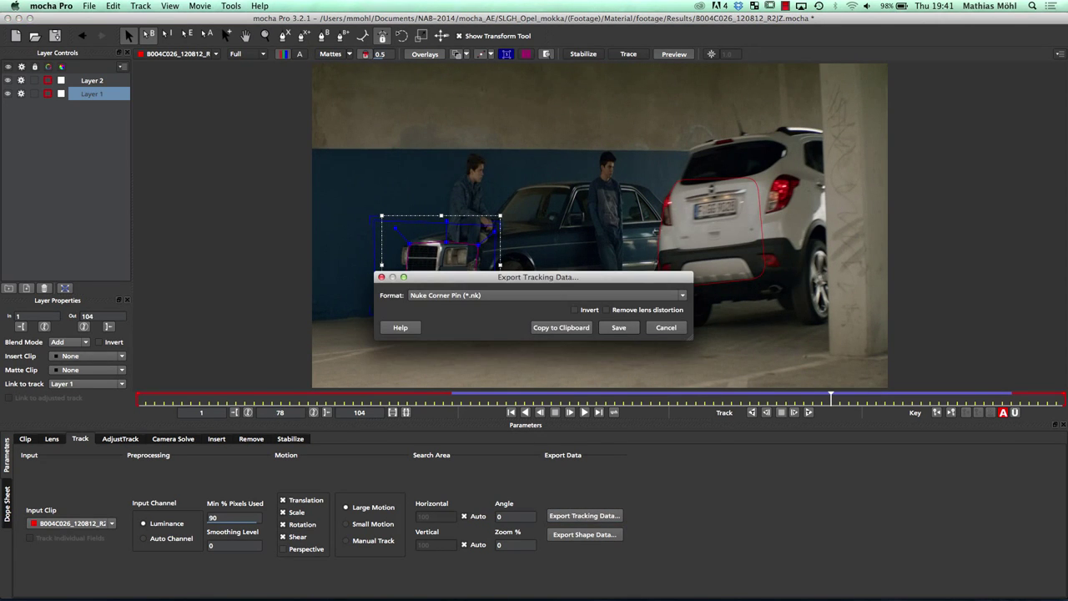
{"action": "left_click", "coordinate": [546, 294]}
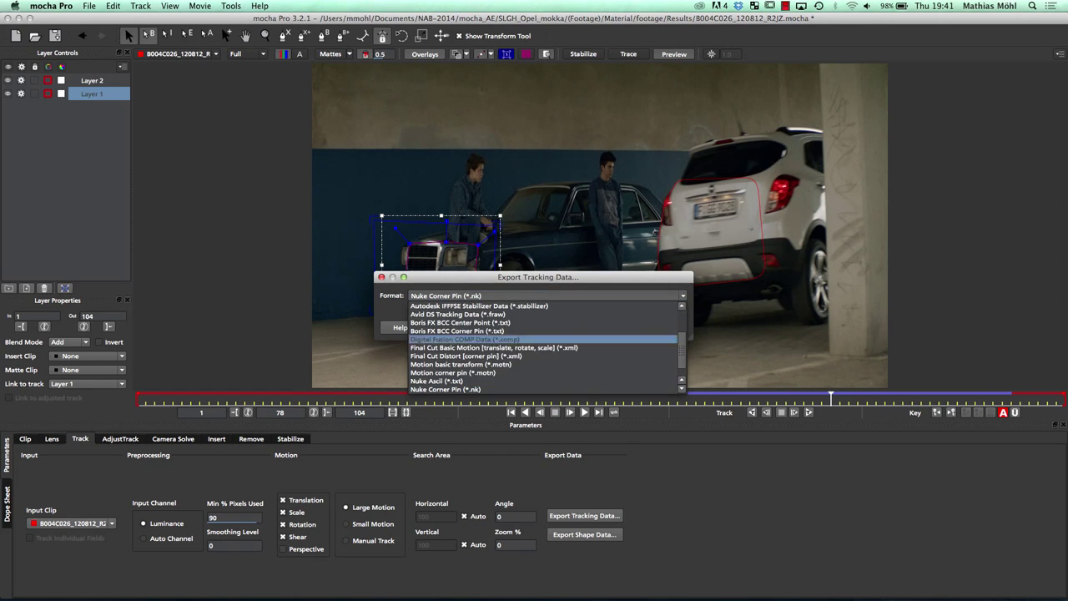
{"action": "scroll", "coordinate": [542, 372], "scroll_direction": "up", "scroll_amount": 2}
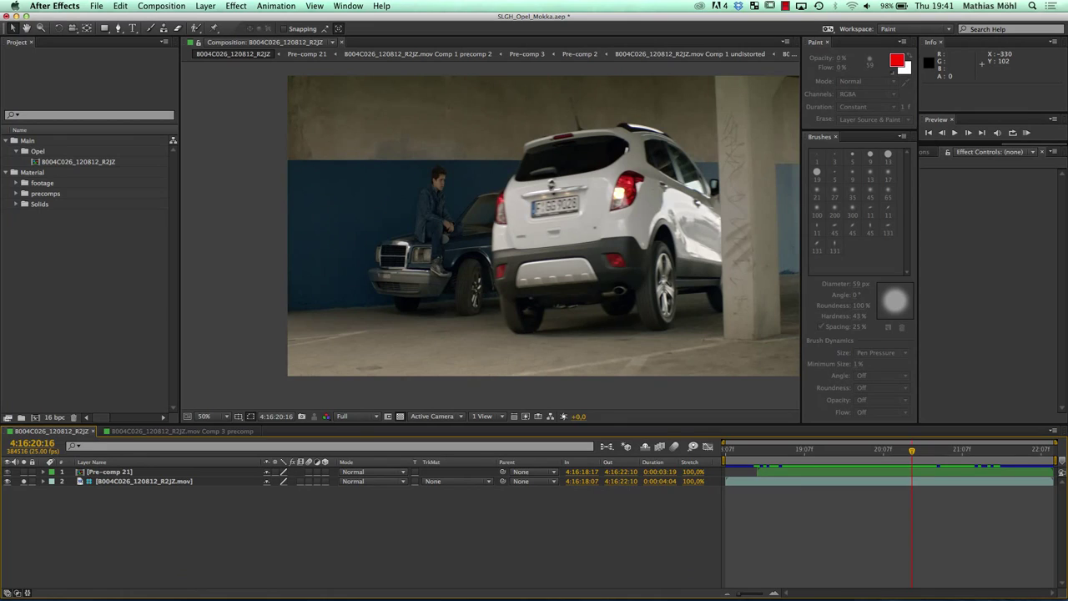
Step: Switch to After Effects, widen the project area slightly and open the MochaImportPlus script
{"action": "left_click_drag", "start_coordinate": [180, 242], "coordinate": [194, 242]}
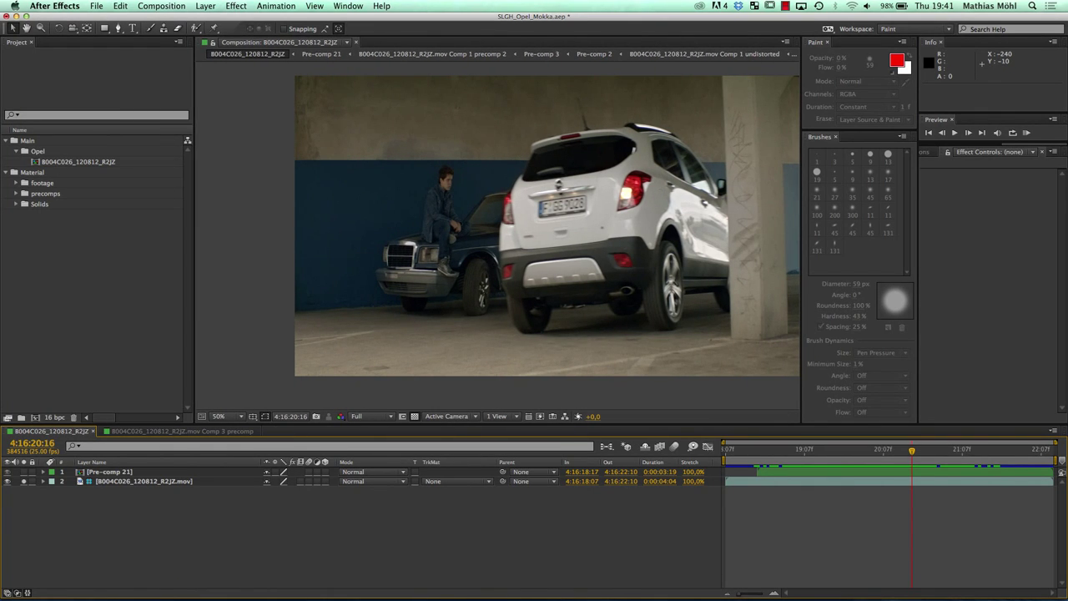
{"action": "left_click", "coordinate": [348, 6]}
{"action": "scroll", "coordinate": [383, 501], "scroll_direction": "down", "scroll_amount": 3}
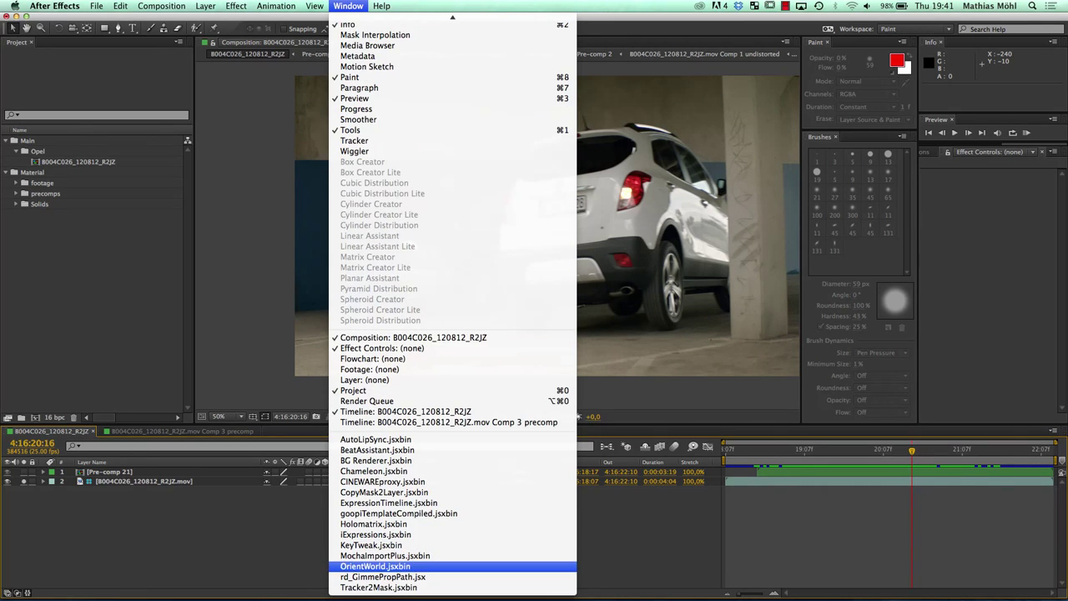
{"action": "left_click", "coordinate": [385, 554]}
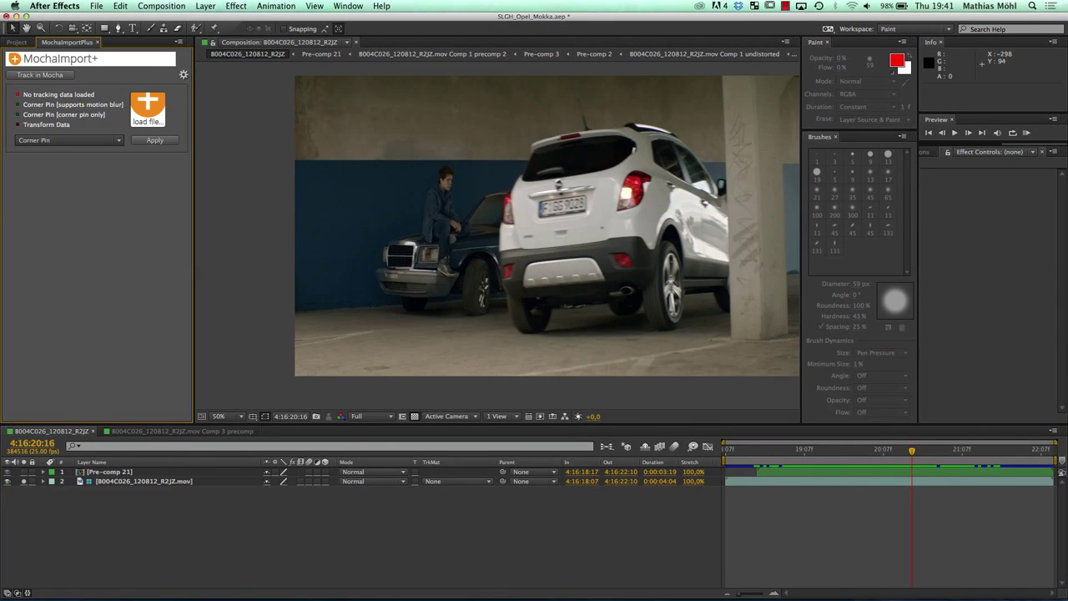
Step: Look through the MochaImport+ import modes, try Move, and choose Stabilized Precomp
{"action": "left_click", "coordinate": [69, 139]}
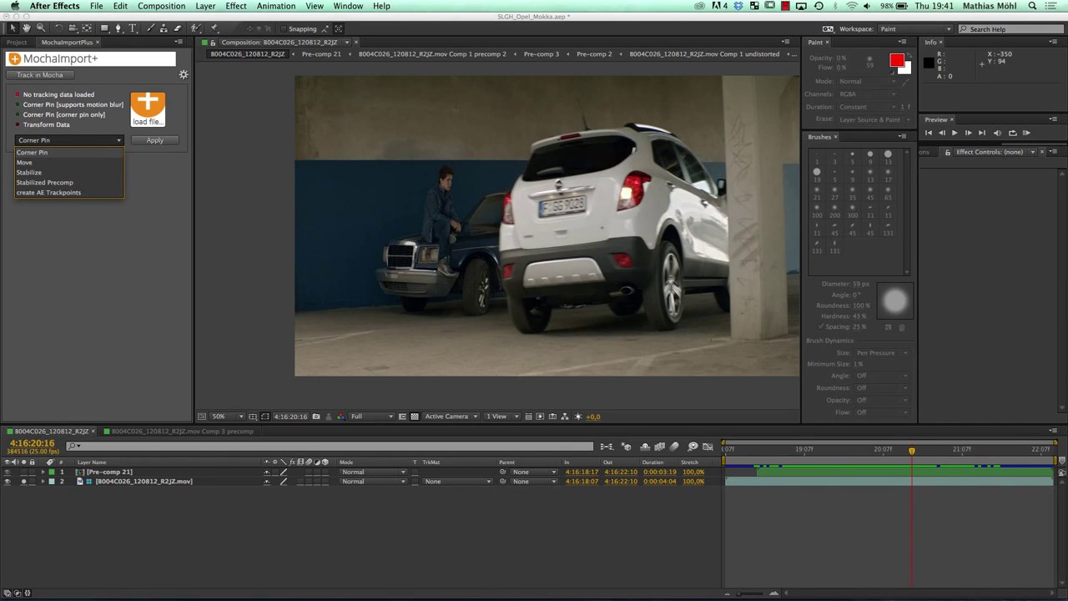
{"action": "left_click", "coordinate": [25, 162]}
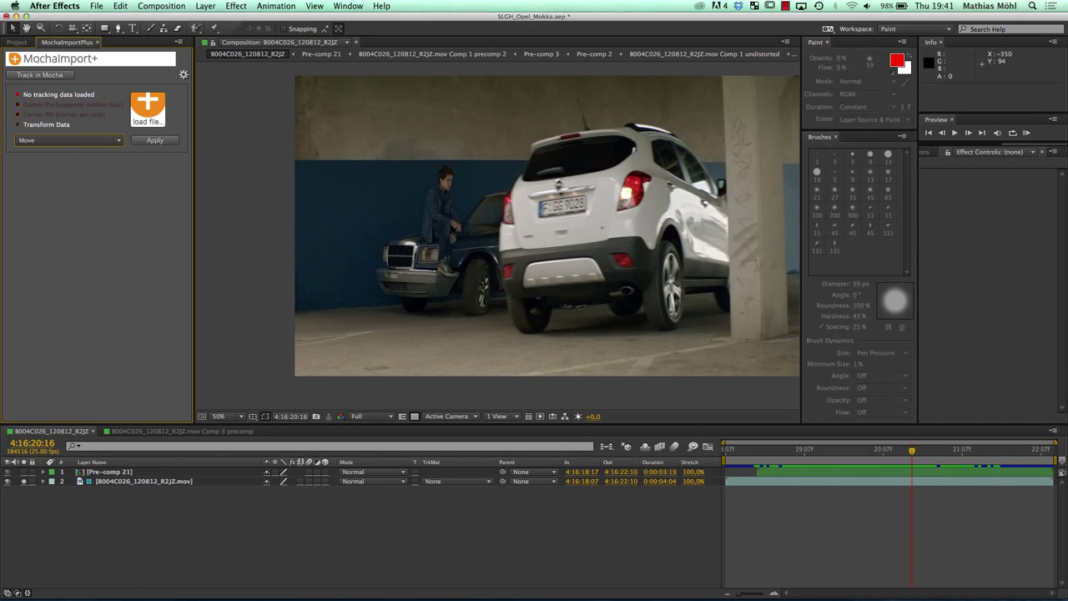
{"action": "left_click", "coordinate": [69, 140]}
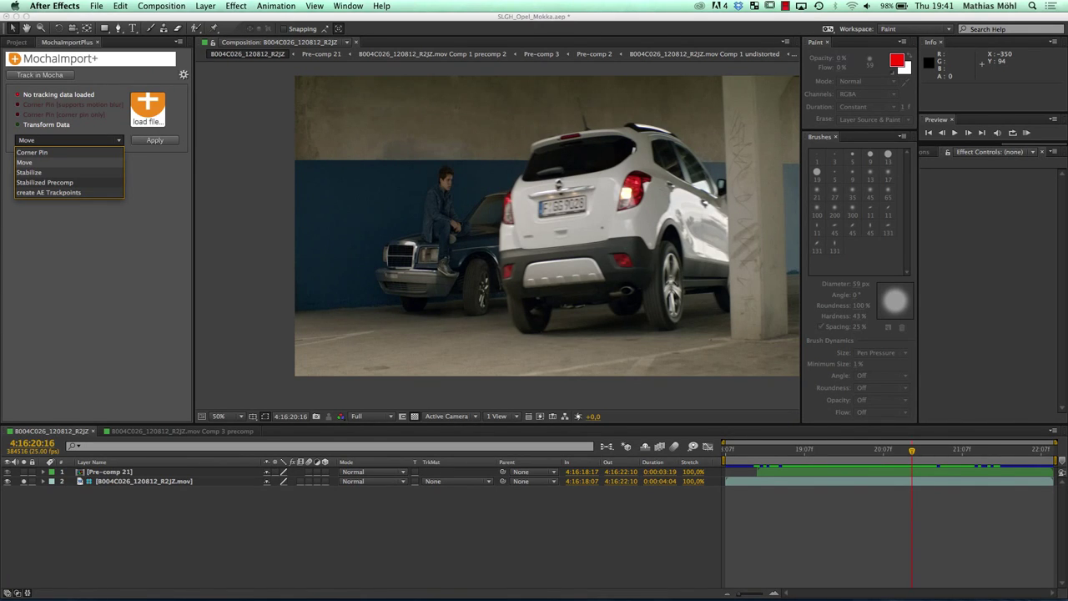
{"action": "key", "text": "Escape"}
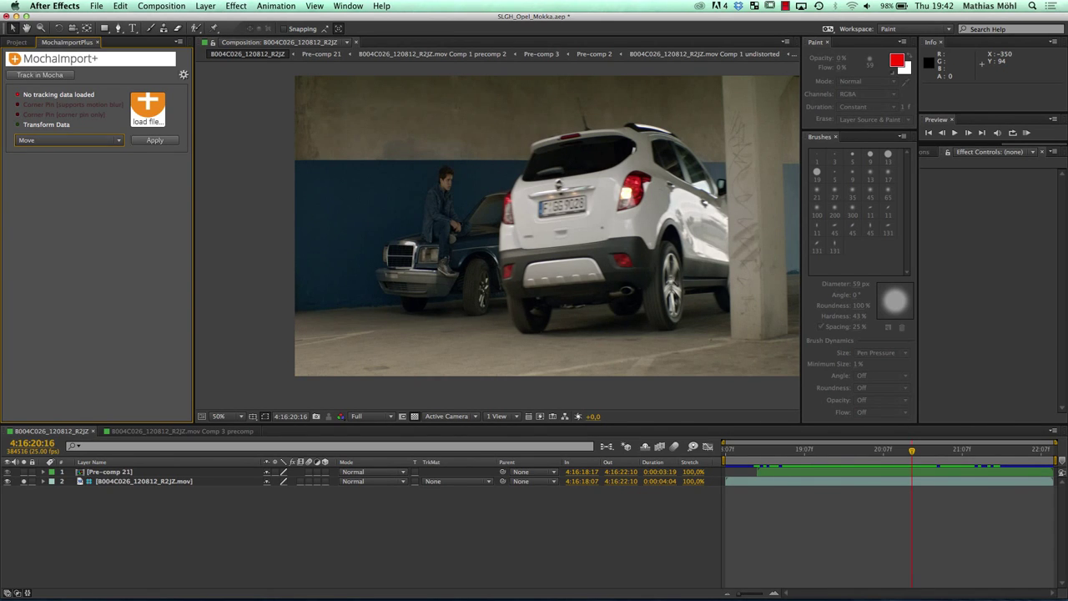
{"action": "left_click", "coordinate": [70, 140]}
{"action": "left_click", "coordinate": [45, 182]}
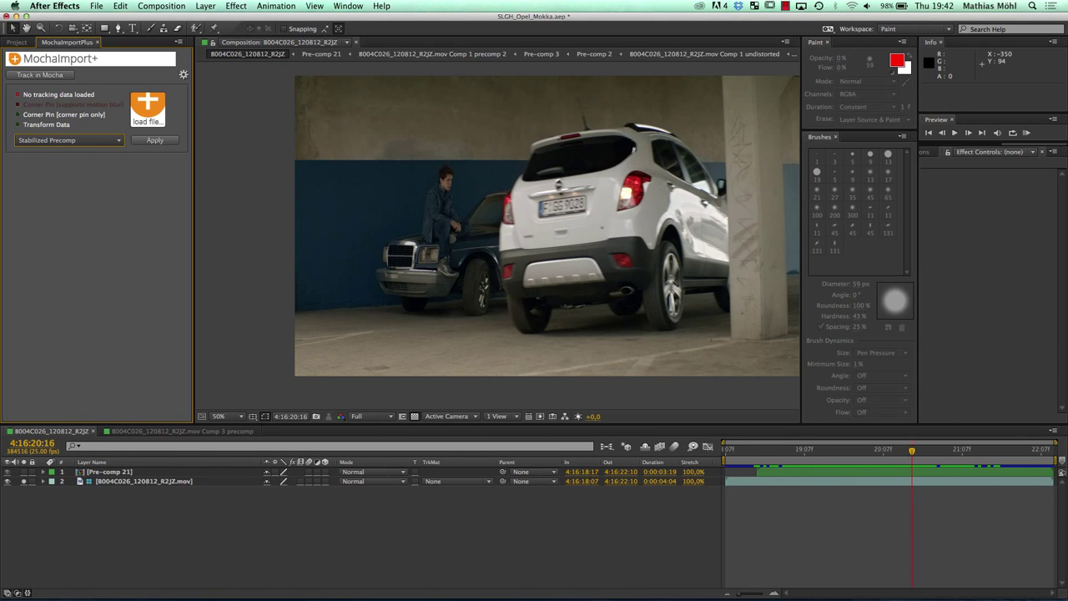
Step: Switch to mocha Pro, set the export format to After Effects Corner Pin [corner pin only, supports RG Warp and mochaImport], and return to After Effects
{"action": "mouse_move", "coordinate": [286, 594]}
{"action": "left_click", "coordinate": [338, 594]}
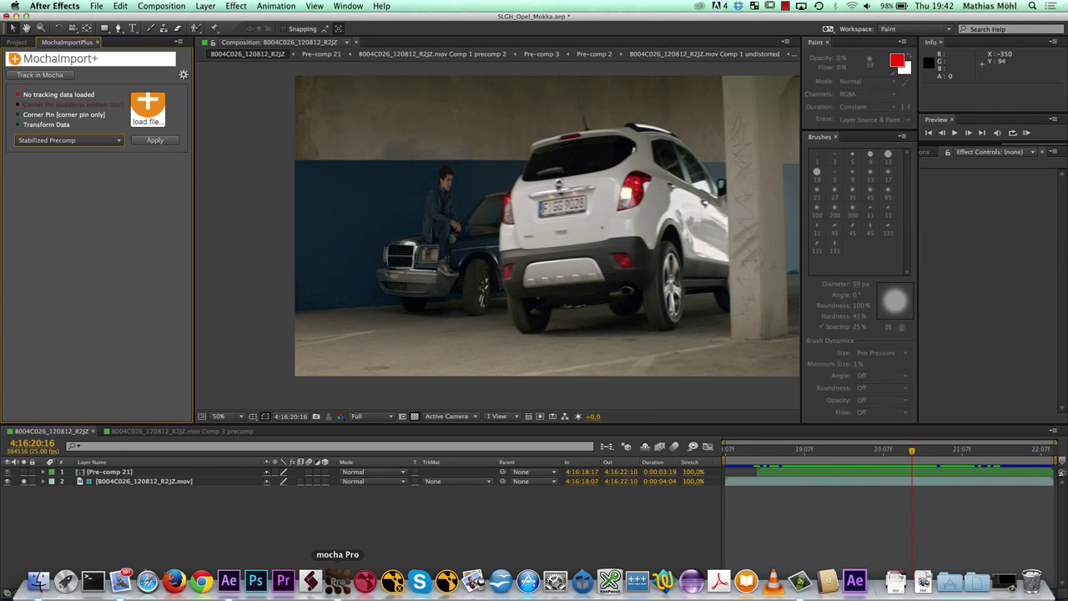
{"action": "left_click", "coordinate": [546, 296]}
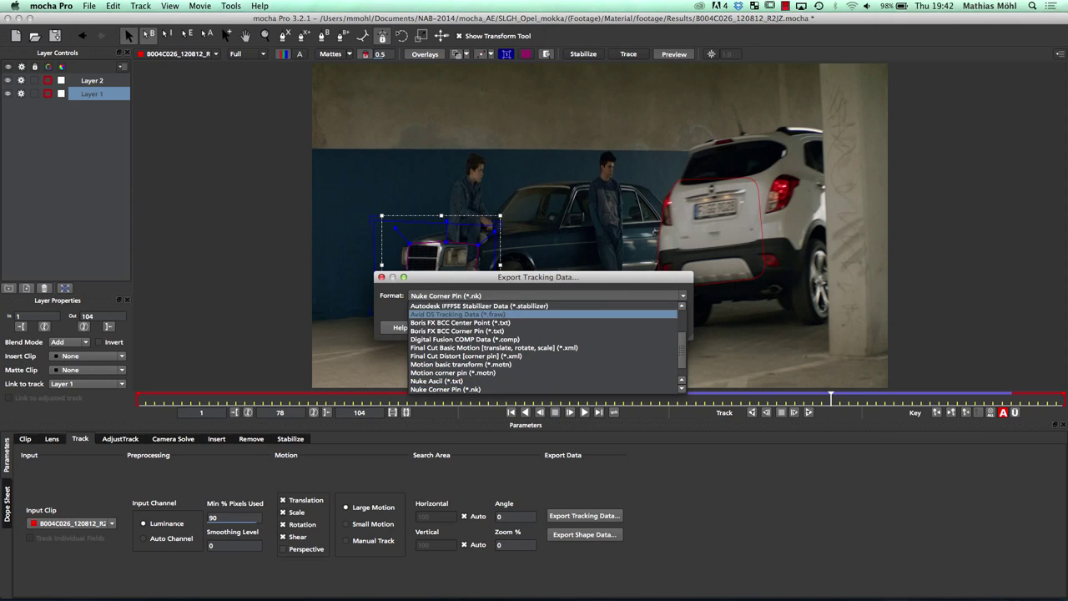
{"action": "scroll", "coordinate": [546, 330], "scroll_direction": "up", "scroll_amount": 2}
{"action": "key", "text": "Up"}
{"action": "key", "text": "Up"}
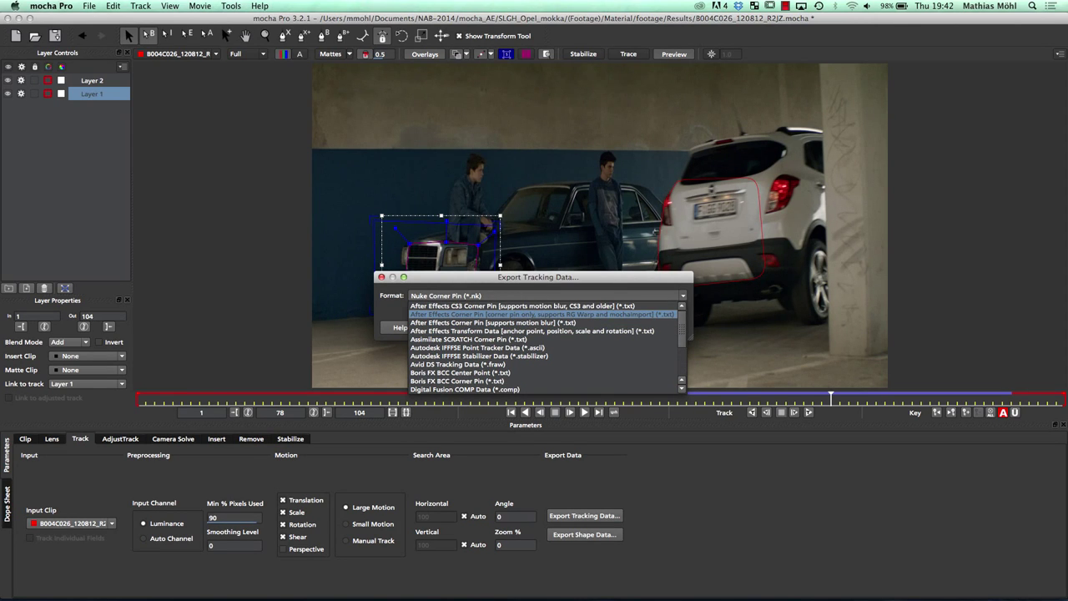
{"action": "key", "text": "Return"}
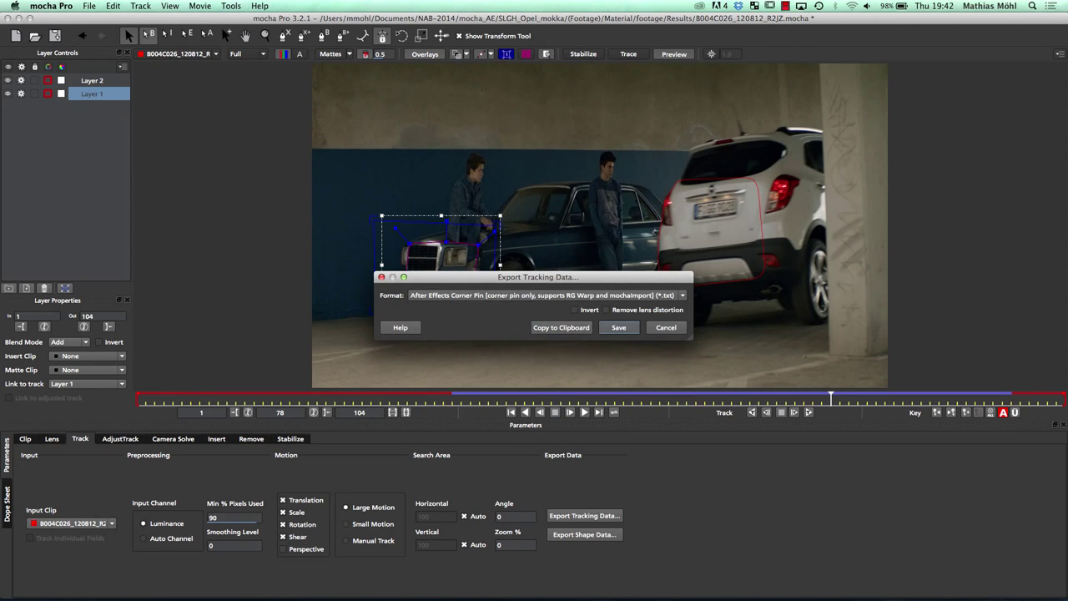
{"action": "mouse_move", "coordinate": [500, 594]}
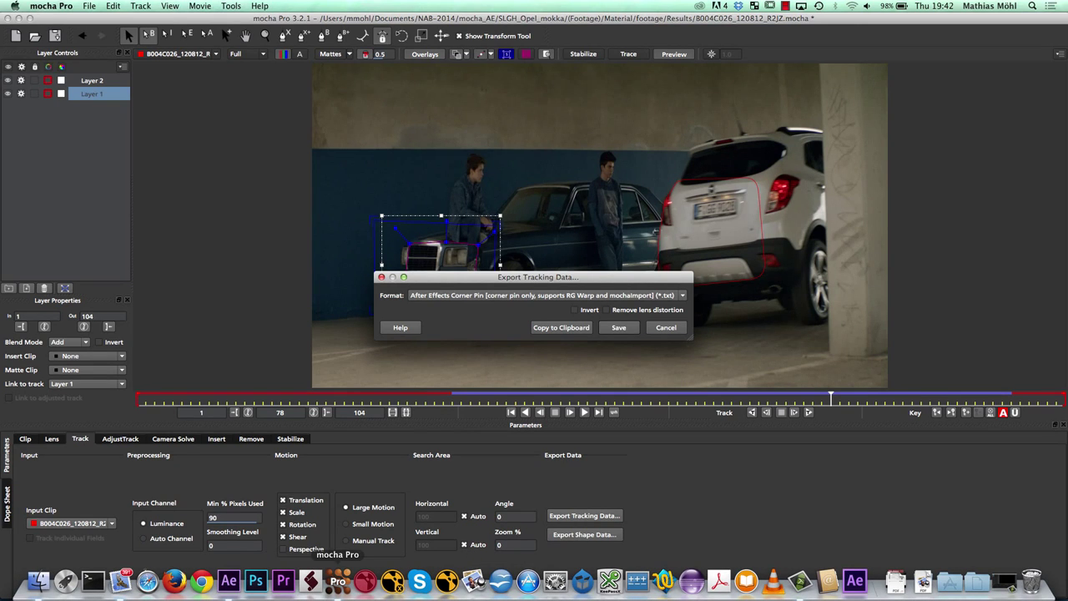
{"action": "left_click", "coordinate": [228, 581]}
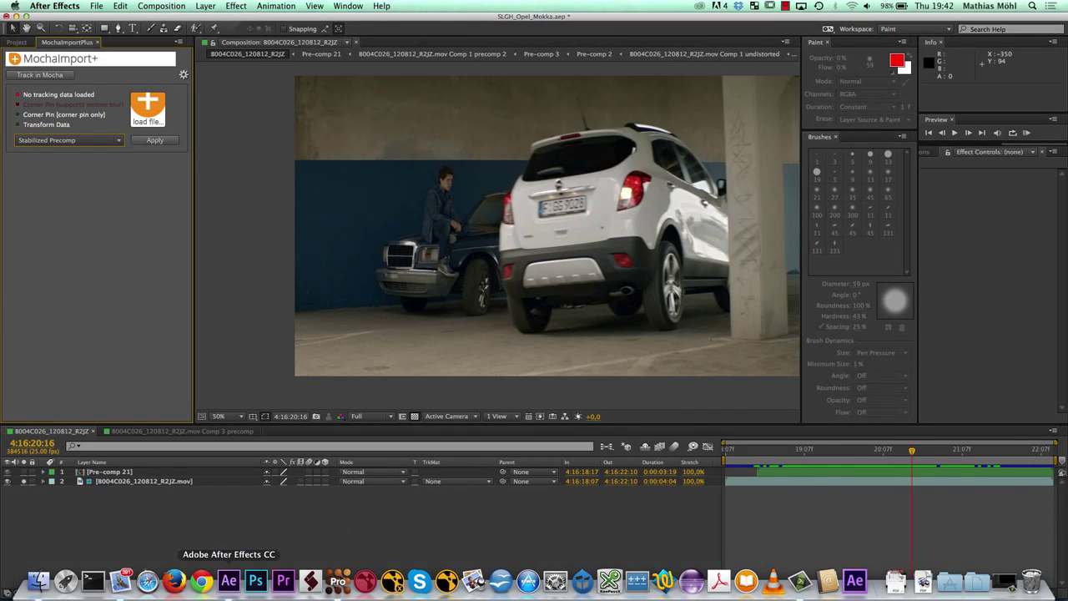
{"action": "left_click", "coordinate": [148, 113]}
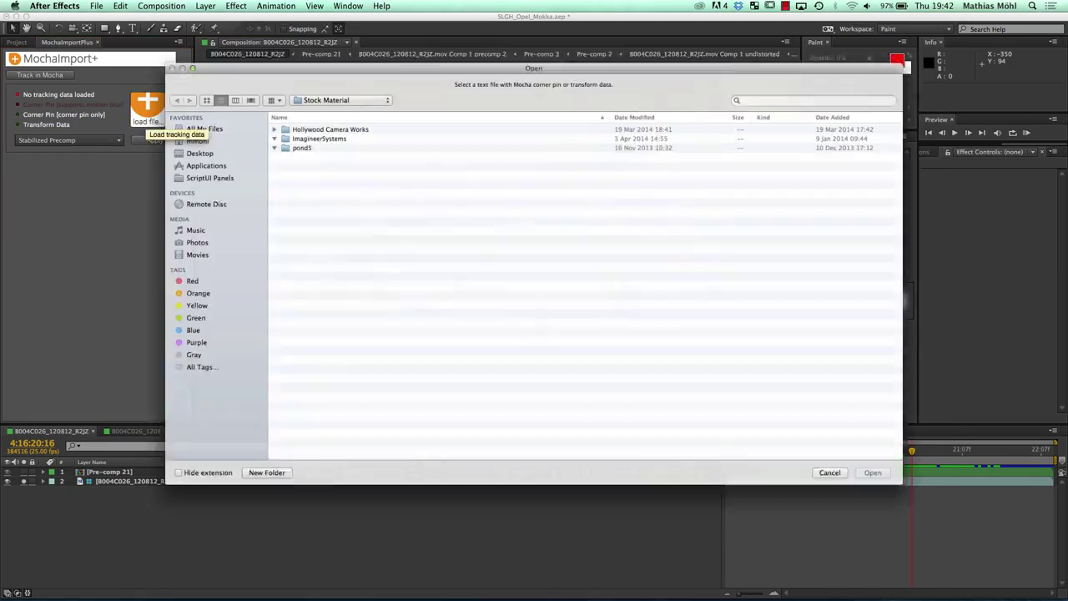
{"action": "scroll", "coordinate": [587, 292], "scroll_direction": "down", "scroll_amount": 10}
{"action": "scroll", "coordinate": [586, 292], "scroll_direction": "up", "scroll_amount": 10}
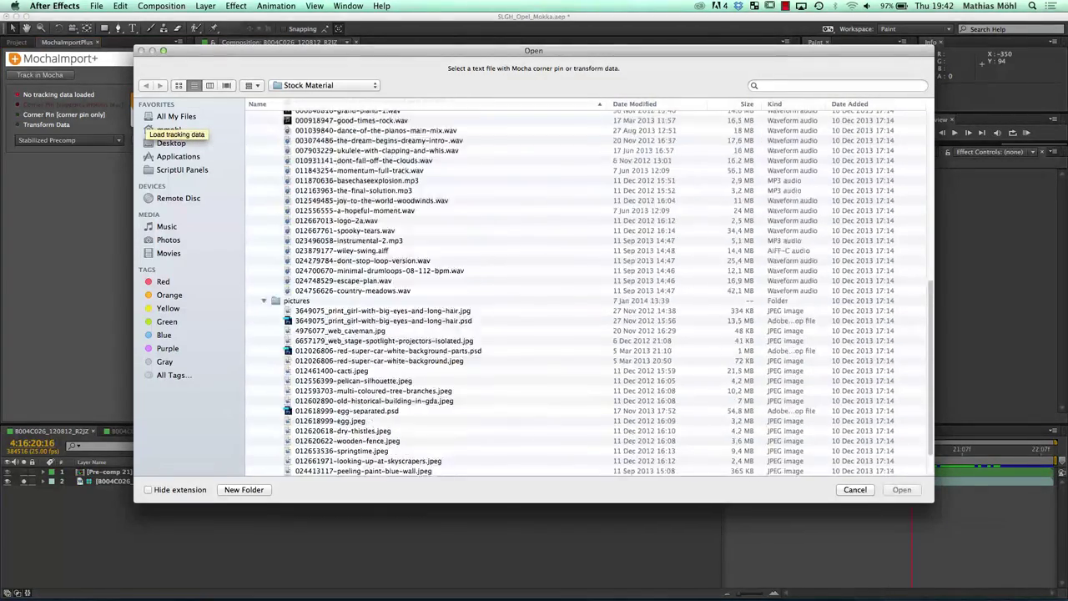
{"action": "key", "text": "Escape"}
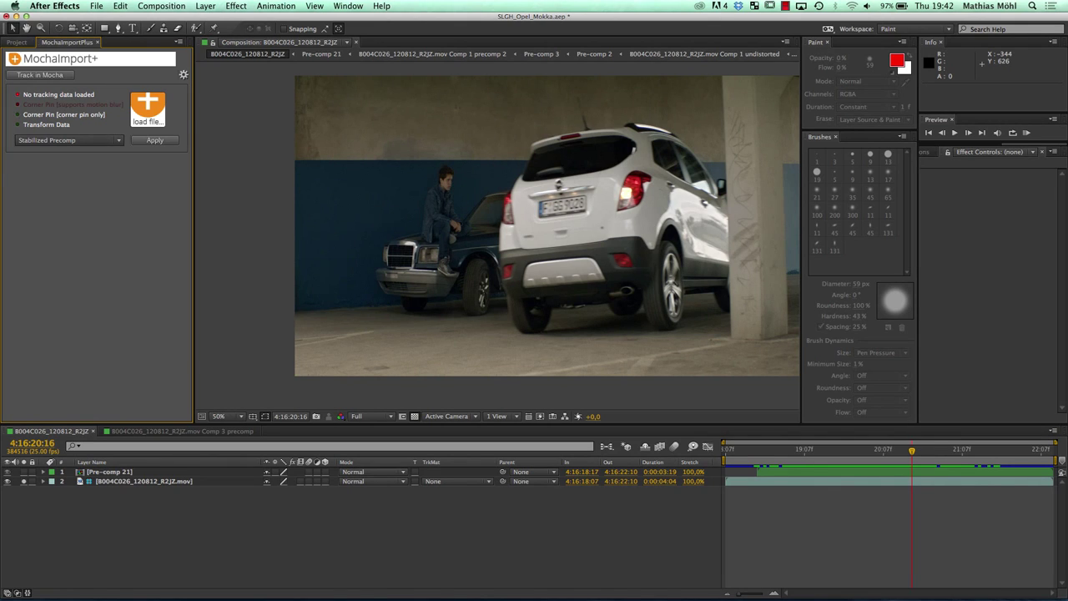
Step: Create a new composition from the B004C026_120812_R2JZ.mov clip in the project's footage folder and preview it
{"action": "left_click", "coordinate": [16, 42]}
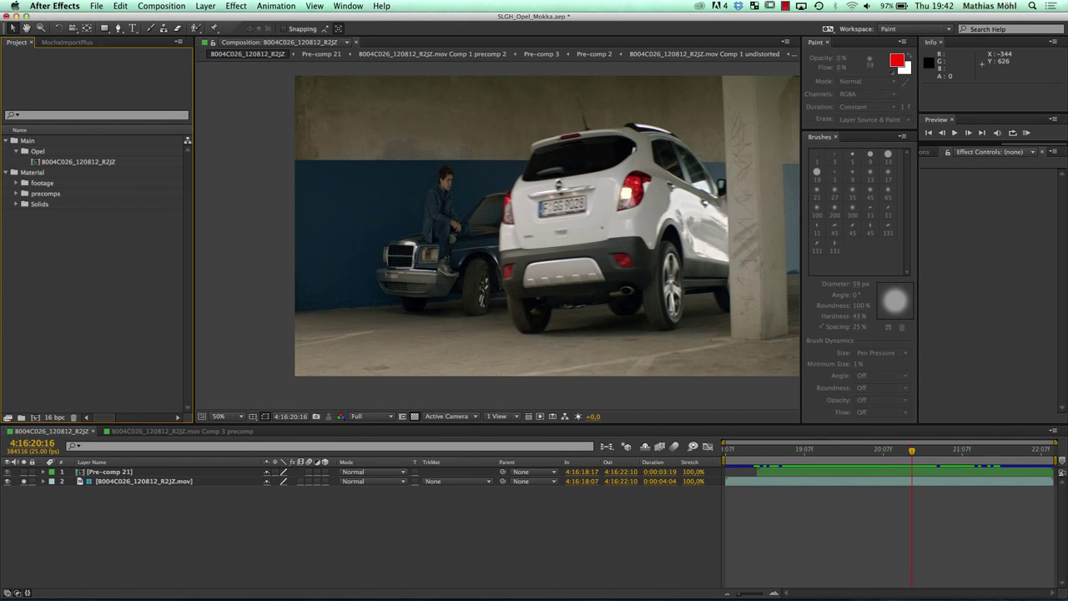
{"action": "left_click", "coordinate": [16, 183]}
{"action": "left_click_drag", "start_coordinate": [86, 204], "coordinate": [35, 418]}
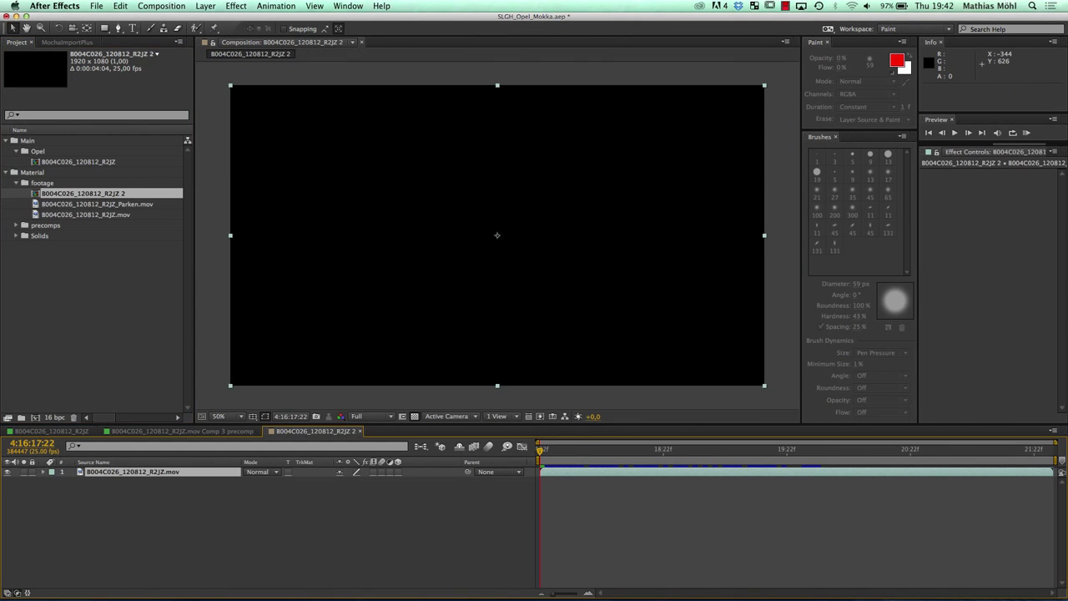
{"action": "key", "text": "space"}
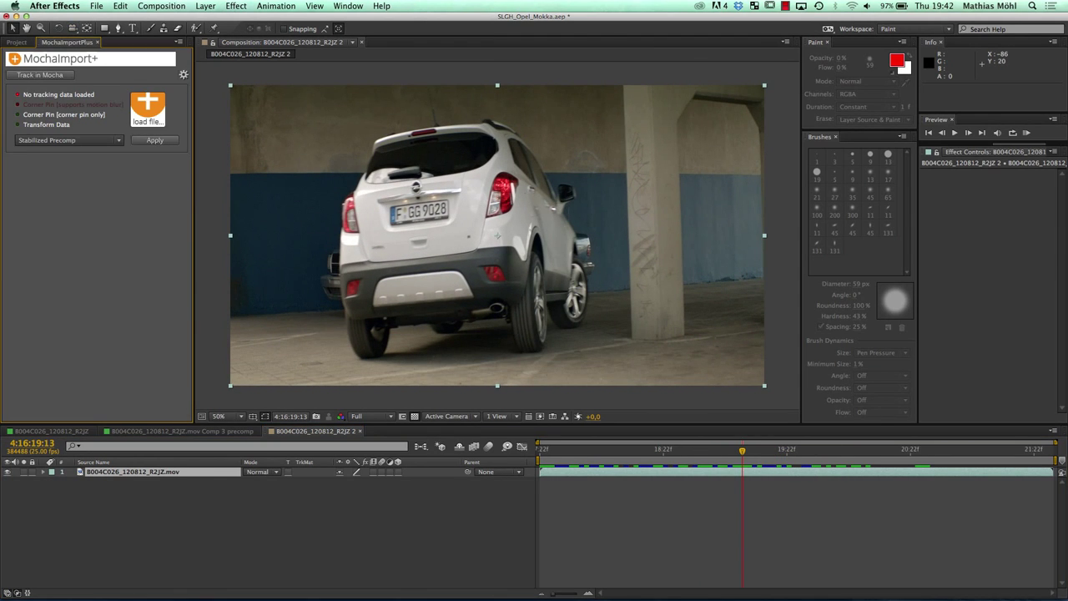
Step: Load the tracking file blue_car_cp_track.txt from the SLGH_Opel_mokka folder inside Documents/NAB-2014 into MochaImport+
{"action": "left_click", "coordinate": [148, 107]}
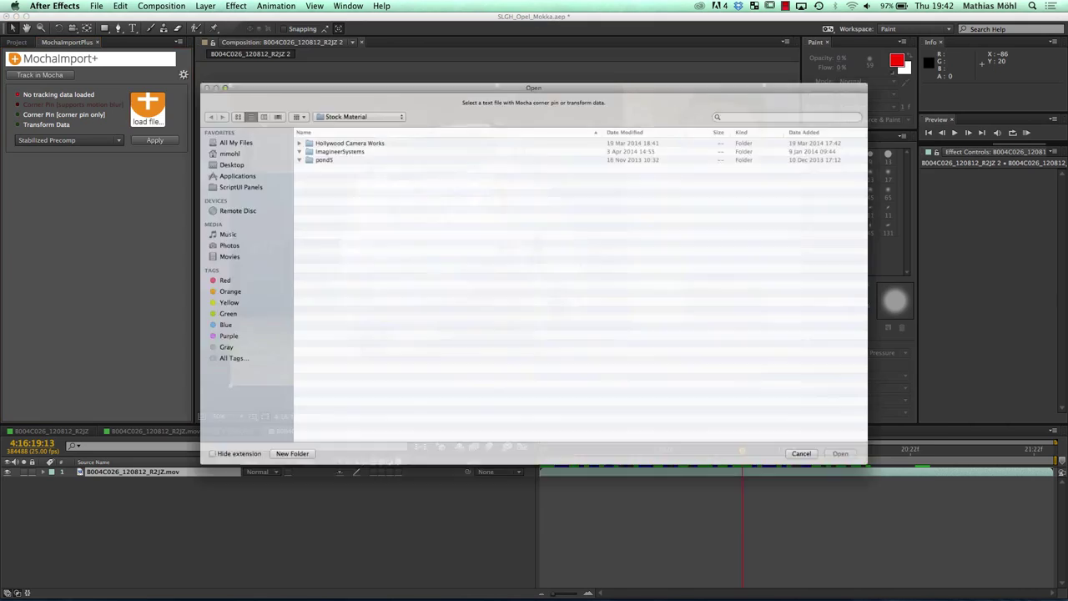
{"action": "scroll", "coordinate": [586, 292], "scroll_direction": "down", "scroll_amount": 1}
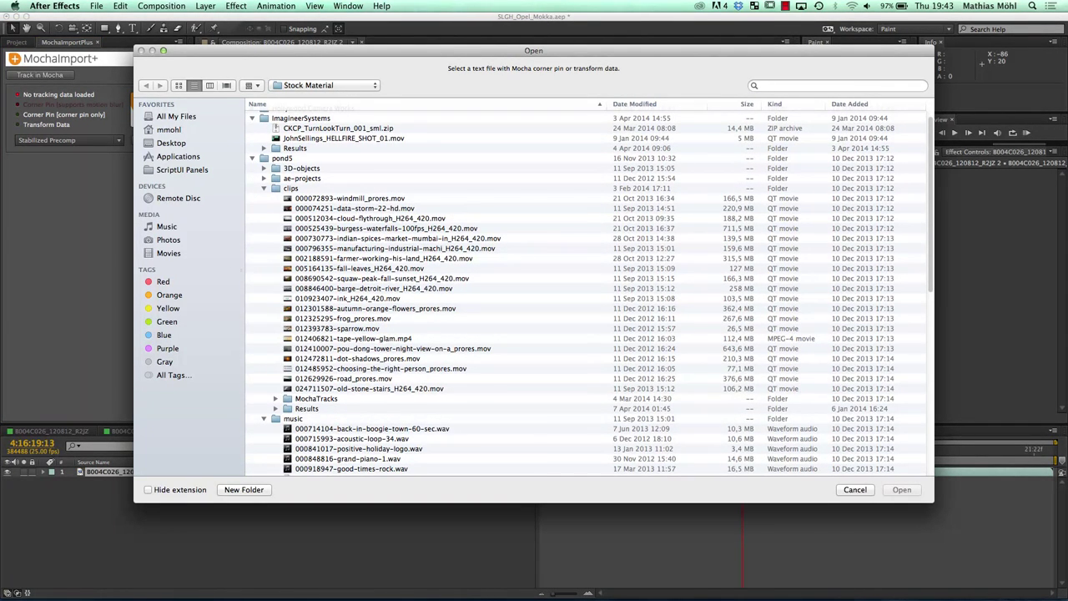
{"action": "left_click", "coordinate": [325, 85]}
{"action": "left_click", "coordinate": [304, 97]}
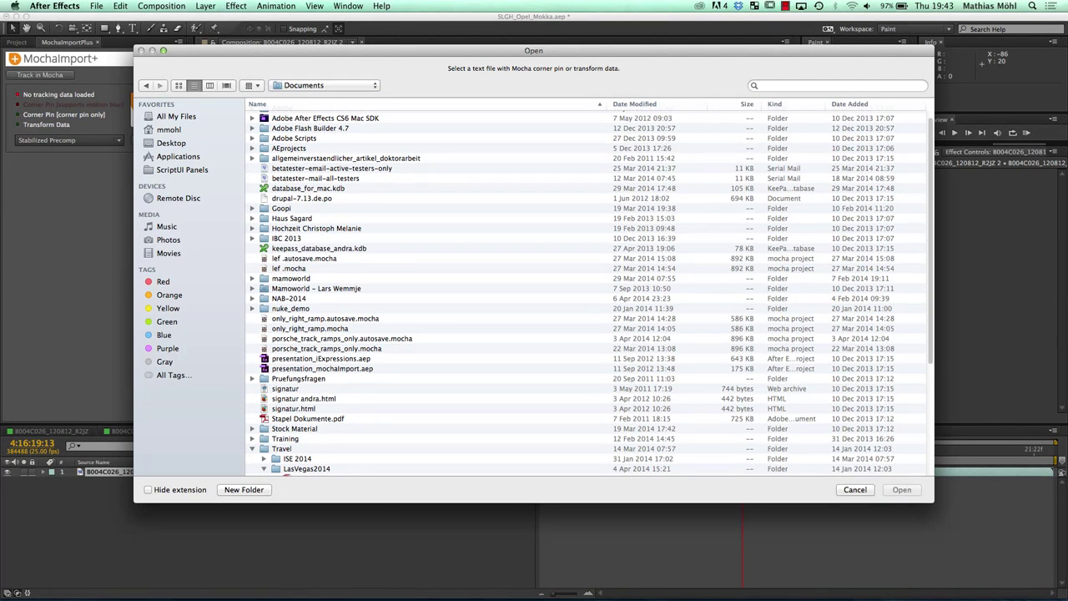
{"action": "left_click", "coordinate": [289, 298]}
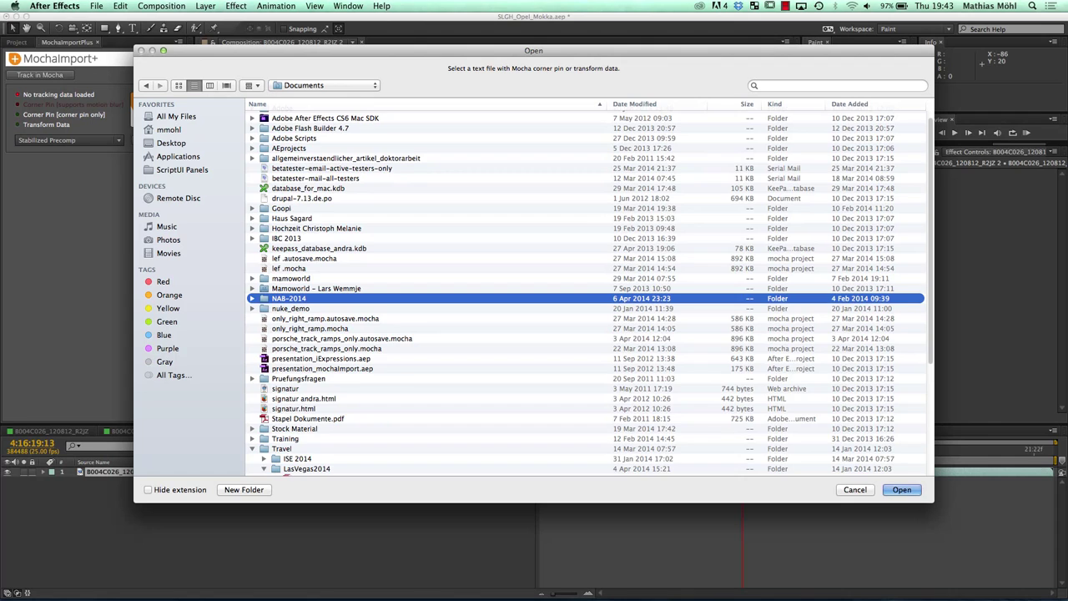
{"action": "double_click", "coordinate": [289, 297]}
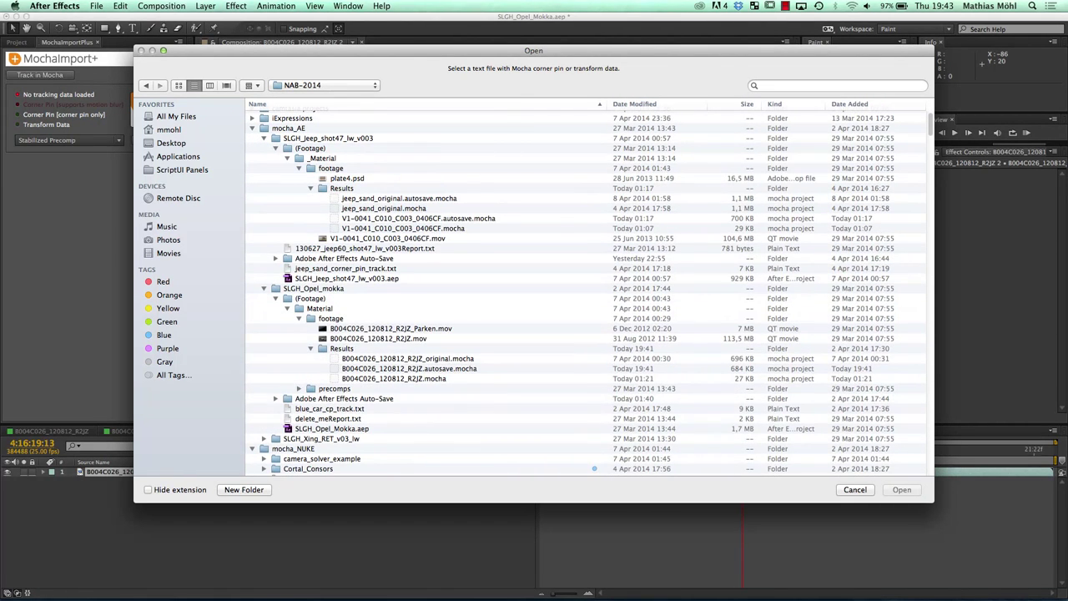
{"action": "left_click", "coordinate": [329, 408]}
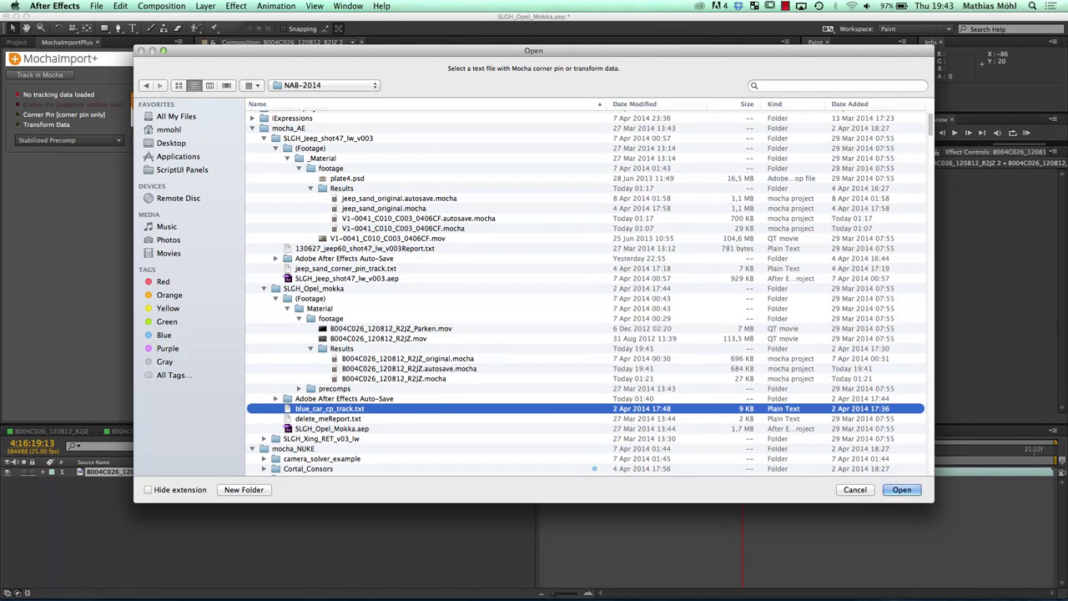
{"action": "left_click", "coordinate": [902, 490]}
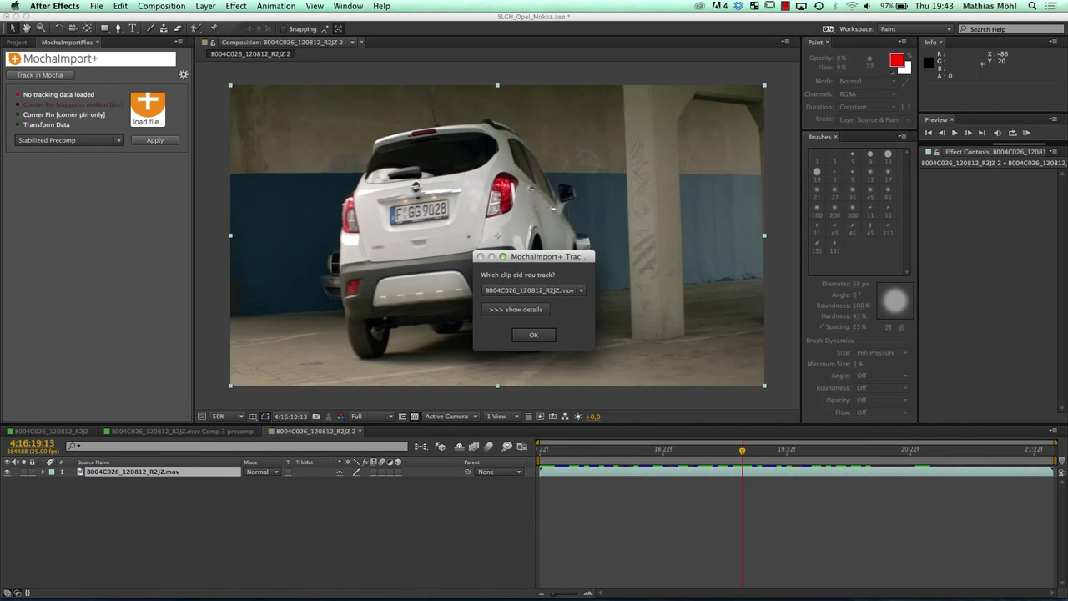
Step: Confirm B004C026_120812_R2JZ.mov as the clip that was tracked for the loaded data
{"action": "left_click_drag", "start_coordinate": [534, 256], "coordinate": [233, 210]}
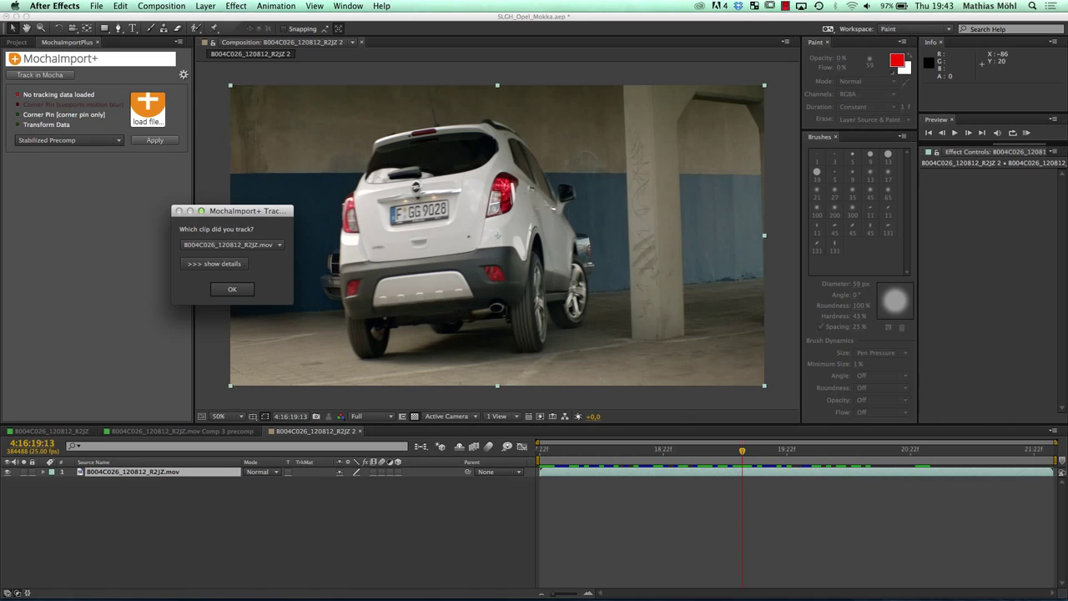
{"action": "left_click", "coordinate": [233, 245]}
{"action": "left_click", "coordinate": [232, 255]}
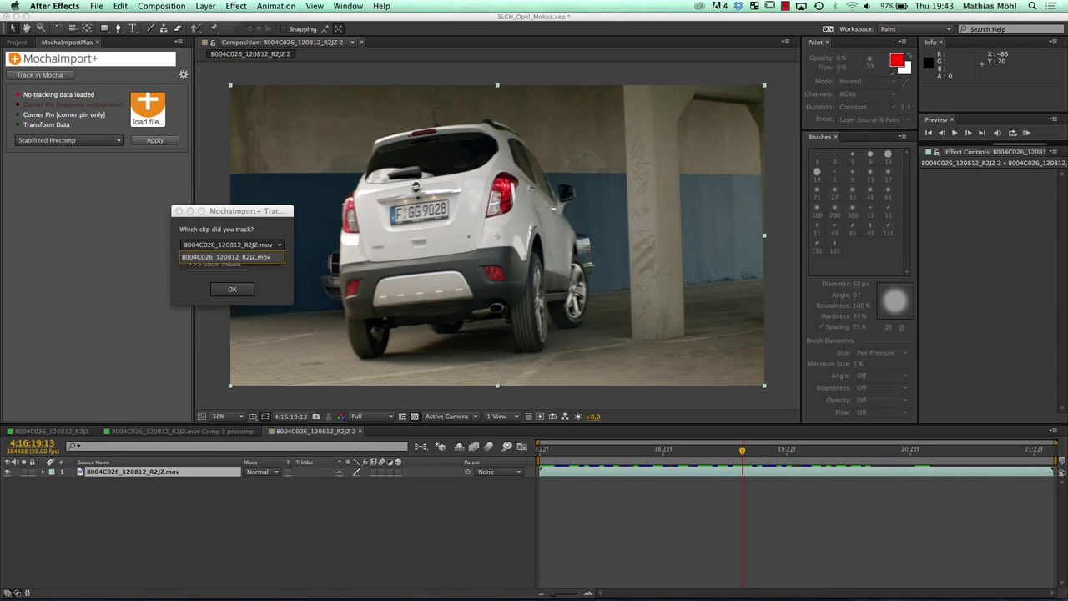
{"action": "left_click", "coordinate": [232, 257]}
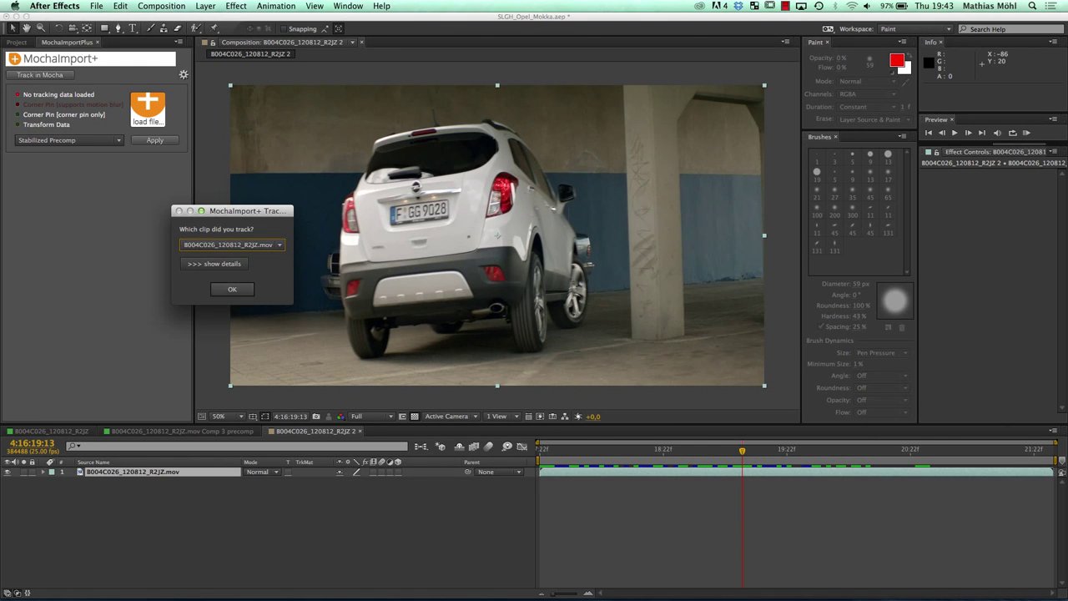
{"action": "key", "text": "Return"}
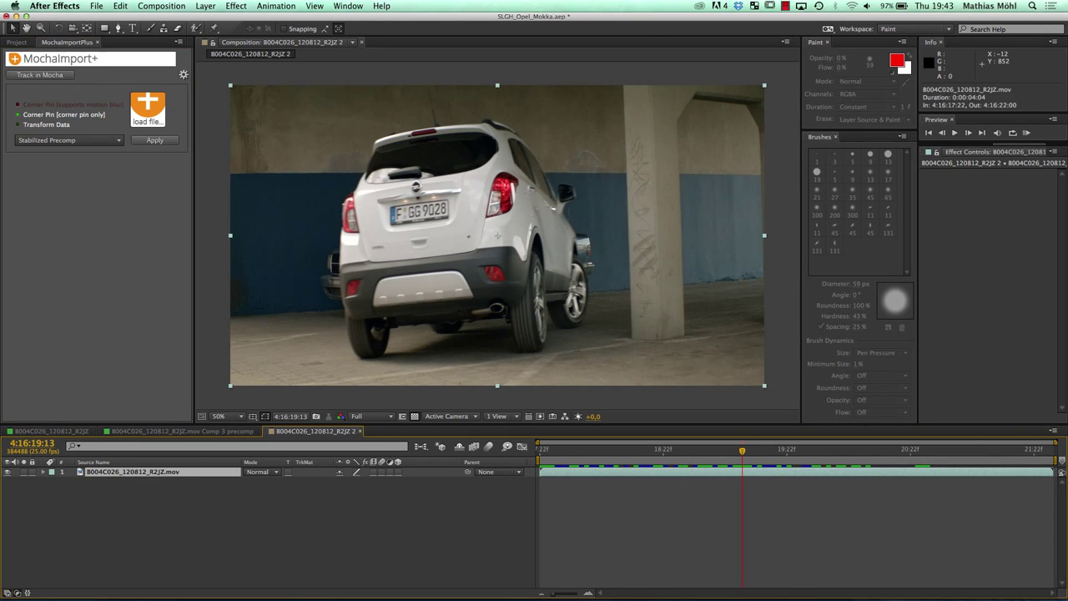
Step: Rename the footage layer "BG", duplicate it, and name the duplicate "blue car"
{"action": "key", "text": "Return"}
{"action": "key", "text": "BackSpace"}
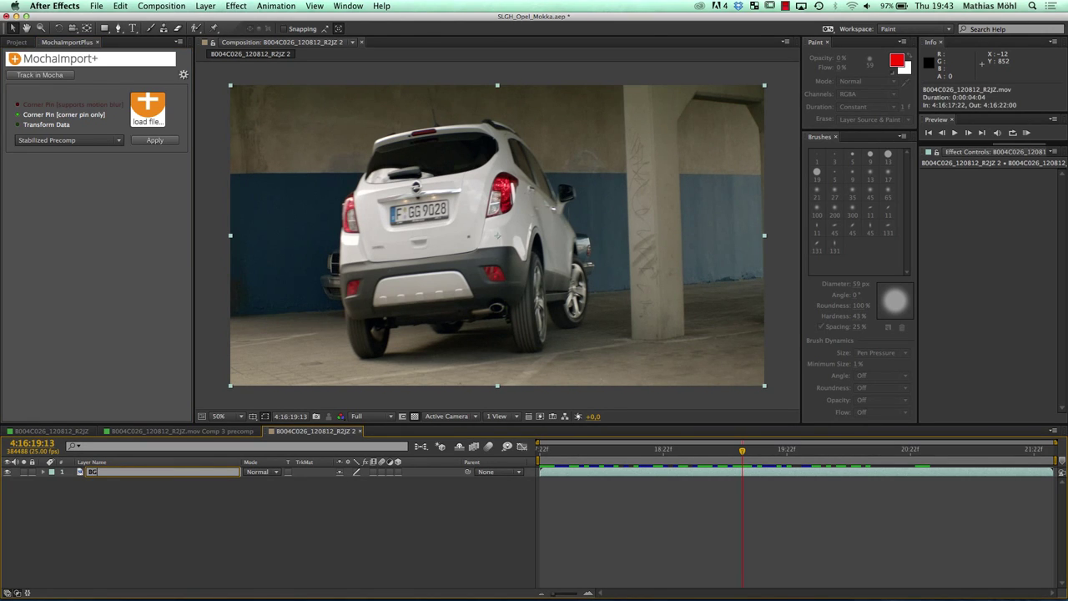
{"action": "type", "text": "BG"}
{"action": "key", "text": "Return"}
{"action": "key", "text": "super+d"}
{"action": "key", "text": "Return"}
{"action": "key", "text": "BackSpace"}
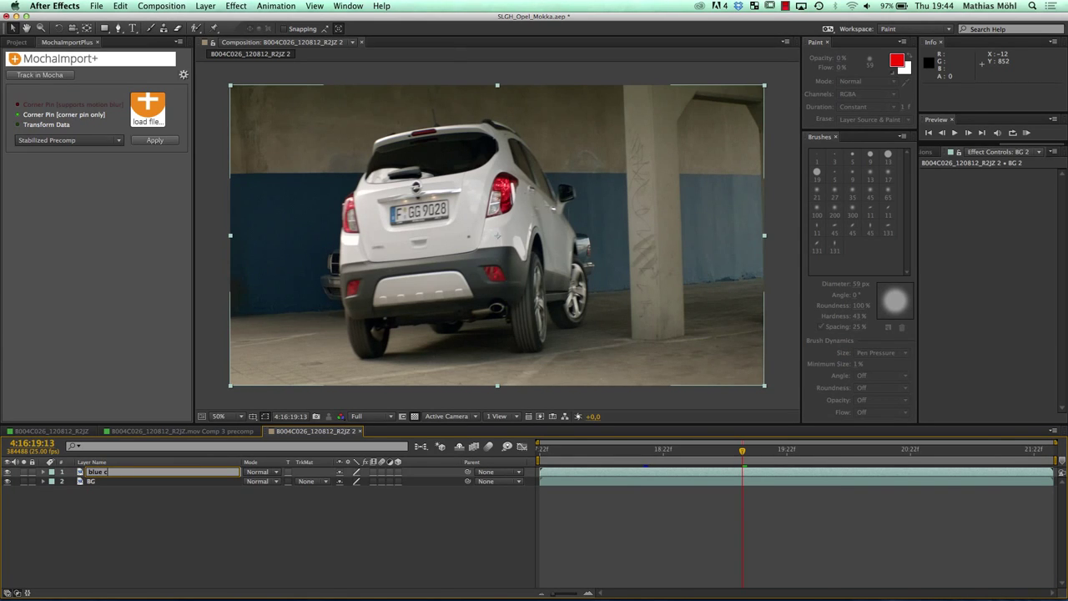
{"action": "type", "text": "blue car"}
{"action": "key", "text": "Return"}
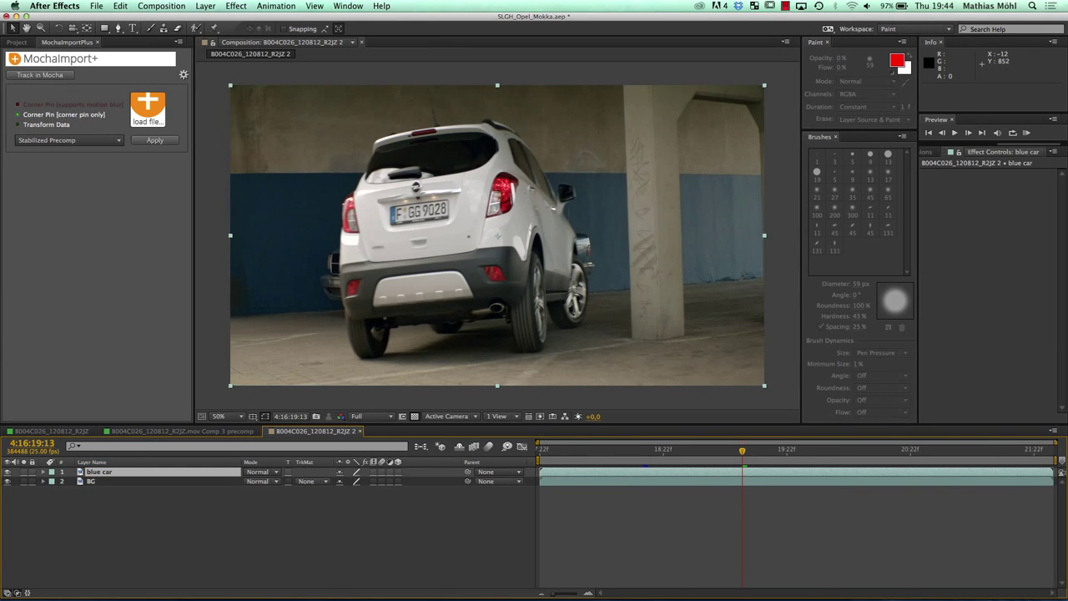
Step: Apply the Stabilized Precomp mode to the blue car layer using the Red Giant Warp Corner Pin effect
{"action": "key", "text": "super+shift+a"}
{"action": "left_click", "coordinate": [99, 473]}
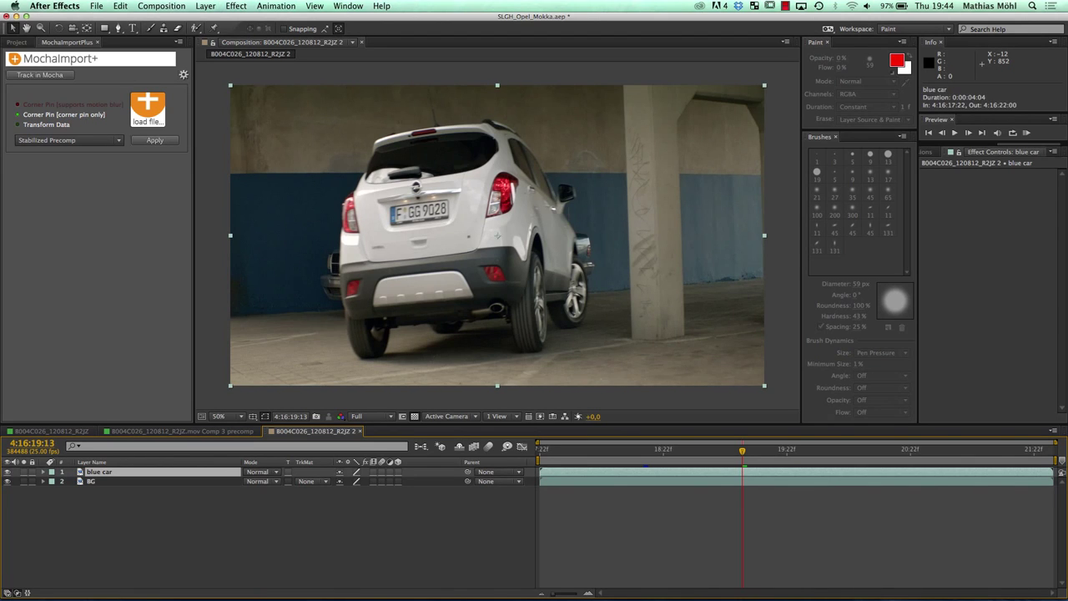
{"action": "left_click", "coordinate": [155, 139]}
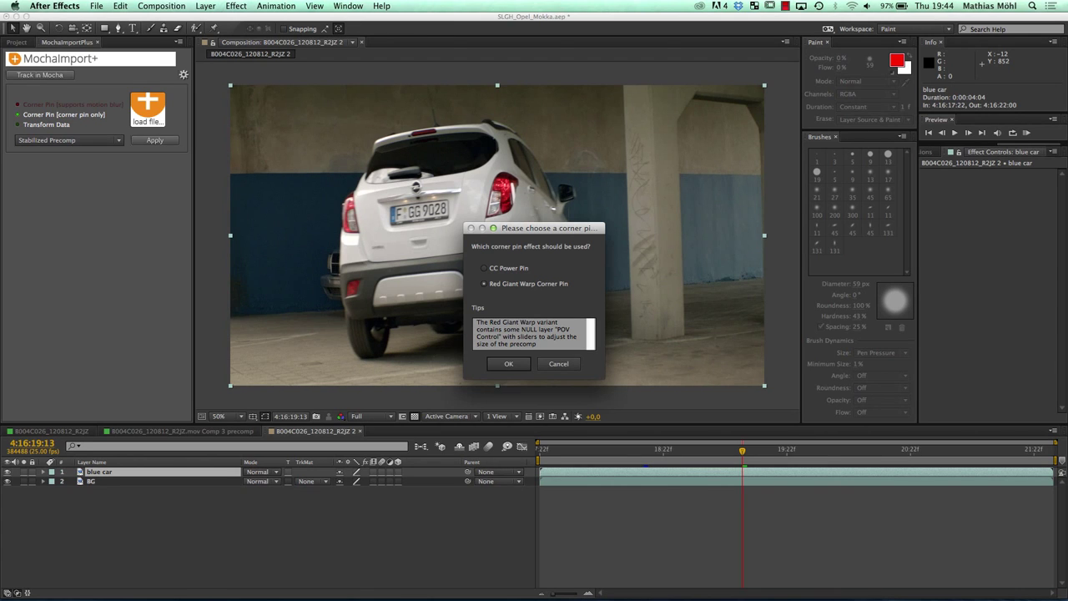
{"action": "key", "text": "Return"}
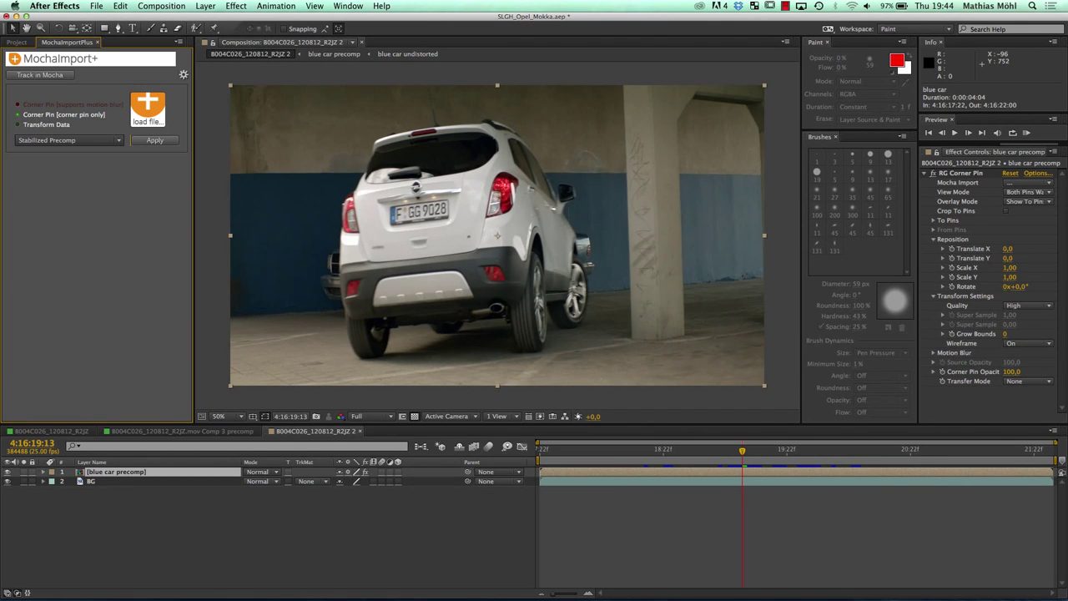
Step: Hide the BG layer and move the current time to 4:16:20:11 to view the corner-pinned precomp alone
{"action": "left_click", "coordinate": [7, 481]}
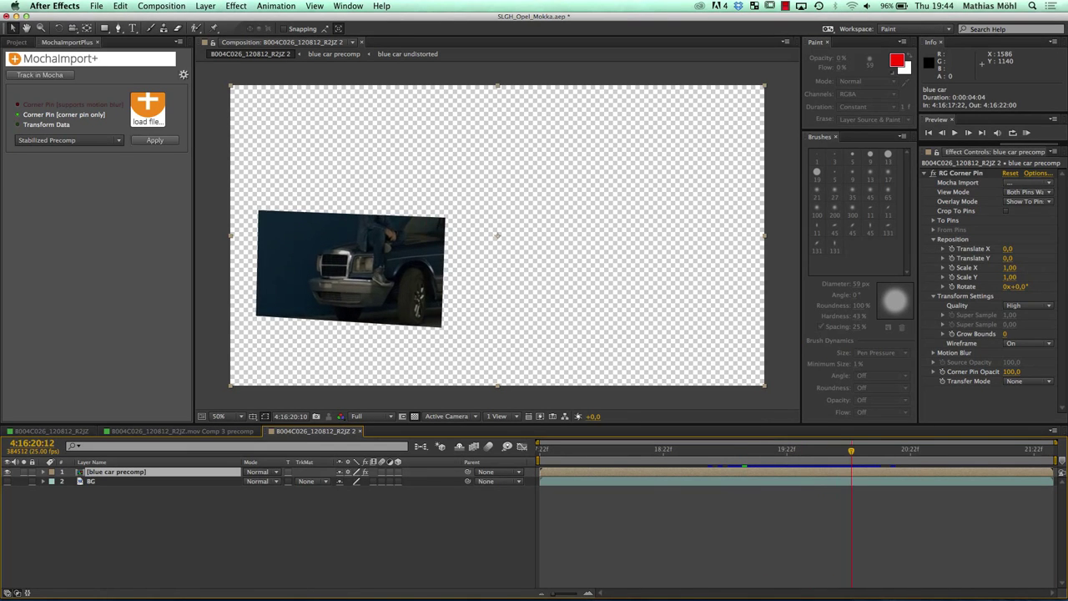
{"action": "left_click_drag", "start_coordinate": [861, 451], "coordinate": [856, 450]}
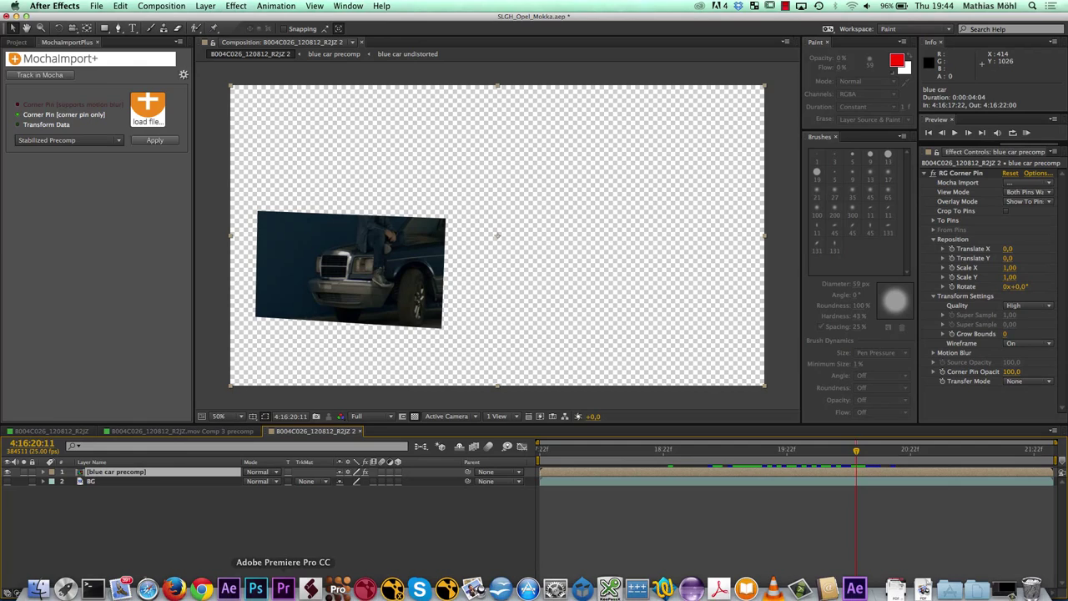
Step: Switch to mocha Pro, cancel the tracking data export, and revisit Layer 1's planar surface on the dark car
{"action": "left_click", "coordinate": [338, 582]}
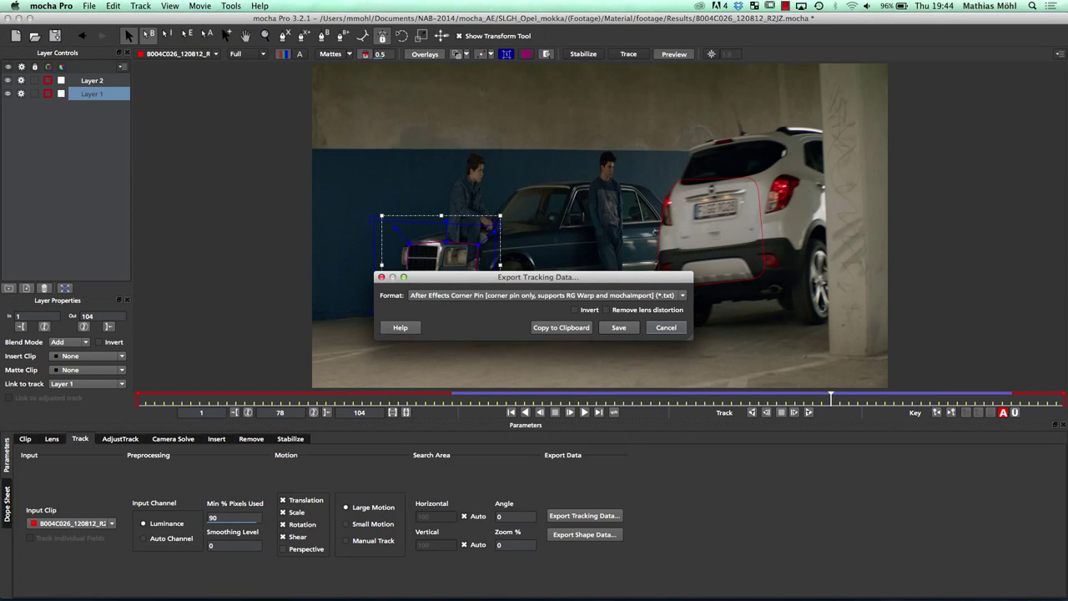
{"action": "left_click", "coordinate": [666, 328]}
{"action": "left_click_drag", "start_coordinate": [496, 271], "coordinate": [520, 278]}
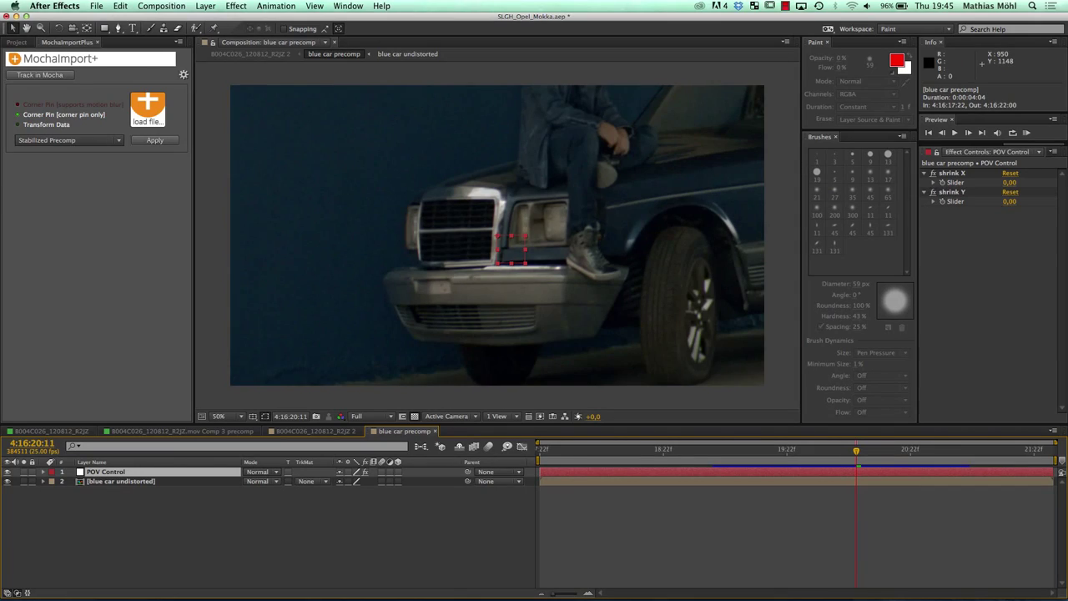
Step: Move back and forth through the blue car precomp to examine the stabilized parked car as the white car passes, stopping at 4:16:19:24
{"action": "mouse_move", "coordinate": [856, 450]}
{"action": "left_mouse_down"}
{"action": "mouse_move", "coordinate": [746, 451]}
{"action": "mouse_move", "coordinate": [900, 450]}
{"action": "mouse_move", "coordinate": [751, 451]}
{"action": "mouse_move", "coordinate": [841, 450]}
{"action": "left_mouse_up"}
{"action": "key", "text": "Page_Up"}
{"action": "key", "text": "Page_Up"}
{"action": "key", "text": "Page_Up"}
{"action": "key", "text": "Page_Up"}
{"action": "key", "text": "Page_Up"}
{"action": "key", "text": "Page_Up"}
{"action": "key", "text": "Page_Up"}
{"action": "key", "text": "Page_Up"}
{"action": "key", "text": "Page_Up"}
{"action": "key", "text": "Page_Up"}
{"action": "key", "text": "Page_Up"}
{"action": "key", "text": "Page_Up"}
{"action": "key", "text": "Page_Up"}
{"action": "key", "text": "Page_Up"}
{"action": "key", "text": "Page_Up"}
{"action": "key", "text": "Page_Up"}
{"action": "key", "text": "Page_Up"}
{"action": "key", "text": "Page_Up"}
{"action": "key", "text": "Page_Up"}
{"action": "key", "text": "Page_Up"}
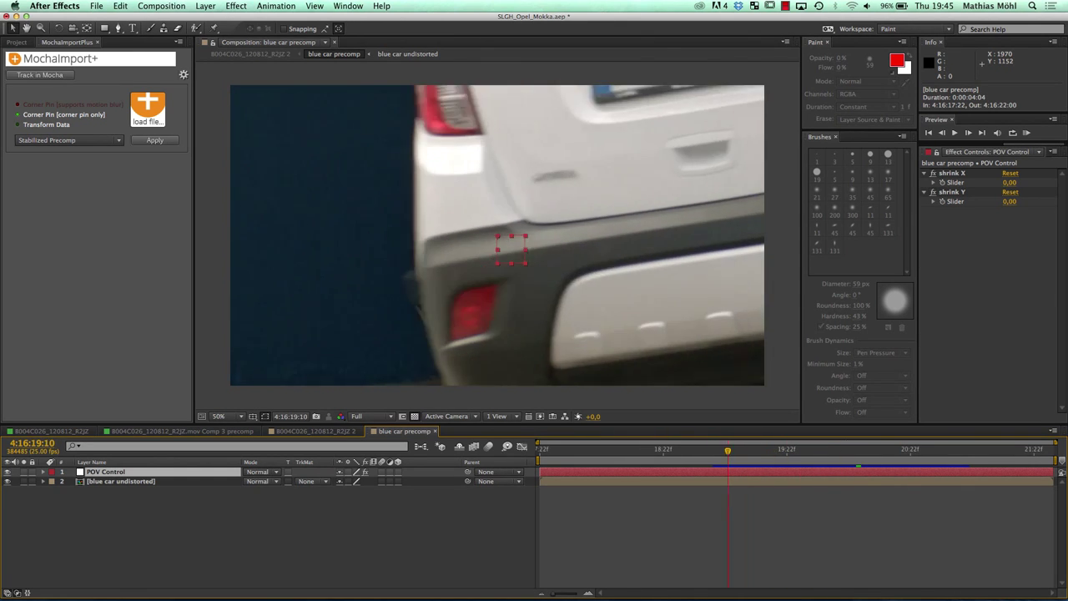
{"action": "key", "text": "Page_Down"}
{"action": "key", "text": "Page_Down"}
{"action": "key", "text": "Page_Down"}
{"action": "key", "text": "Page_Down"}
{"action": "key", "text": "Page_Down"}
{"action": "key", "text": "Page_Down"}
{"action": "key", "text": "Page_Down"}
{"action": "key", "text": "Page_Down"}
{"action": "key", "text": "Page_Down"}
{"action": "key", "text": "Page_Down"}
{"action": "key", "text": "Page_Down"}
{"action": "key", "text": "Page_Down"}
{"action": "key", "text": "Page_Down"}
{"action": "key", "text": "Page_Down"}
{"action": "key", "text": "Page_Down"}
{"action": "key", "text": "Page_Down"}
{"action": "key", "text": "Page_Down"}
{"action": "key", "text": "Page_Down"}
{"action": "key", "text": "Page_Down"}
{"action": "key", "text": "Page_Down"}
{"action": "key", "text": "Page_Up"}
{"action": "key", "text": "Page_Up"}
{"action": "key", "text": "Page_Up"}
{"action": "key", "text": "Page_Up"}
{"action": "key", "text": "Page_Up"}
{"action": "left_click_drag", "start_coordinate": [782, 450], "coordinate": [796, 451]}
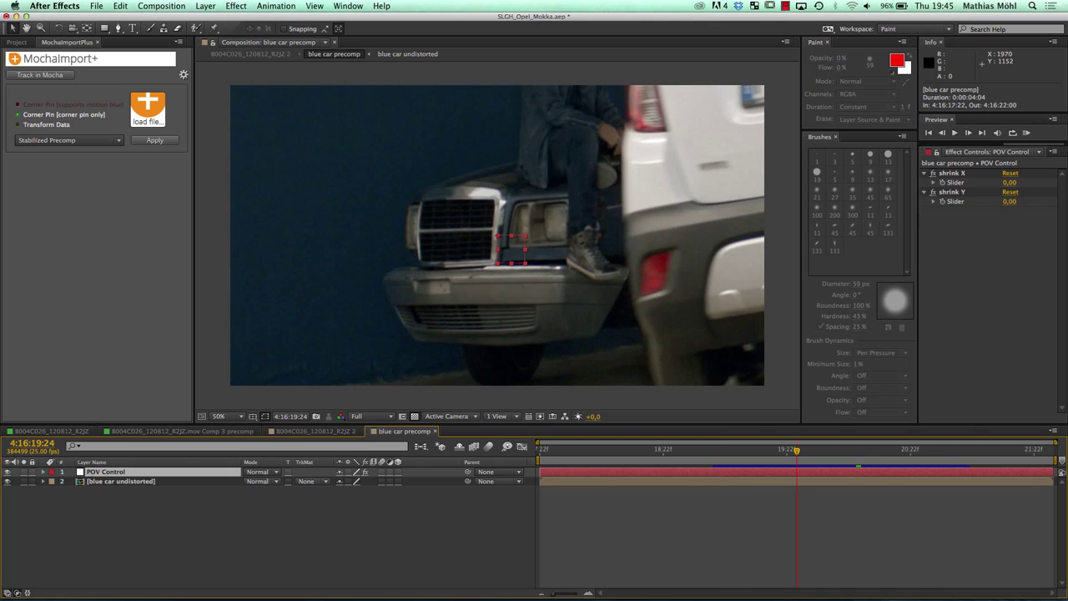
Step: Rename the blue car undistorted layer to bg, duplicate it, and name the copy patch
{"action": "left_click", "coordinate": [551, 309]}
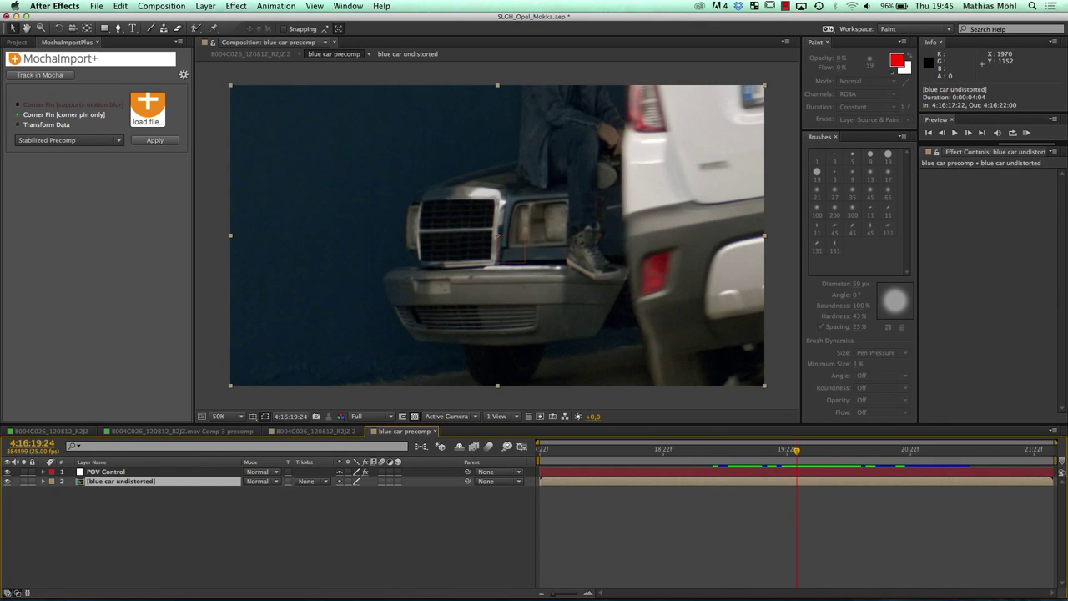
{"action": "key", "text": "Return"}
{"action": "type", "text": "bg"}
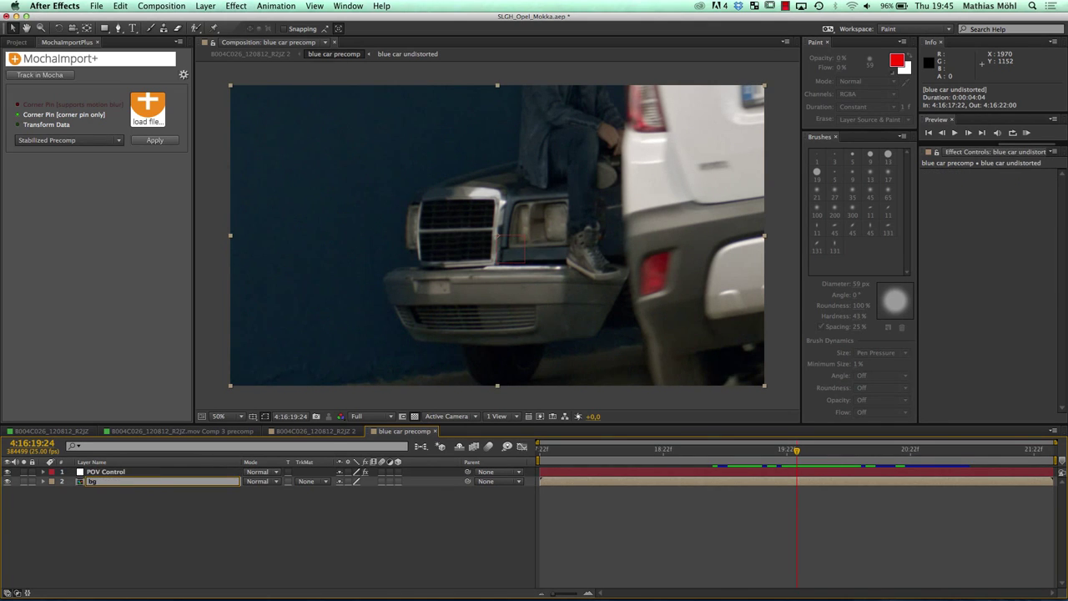
{"action": "key", "text": "Return"}
{"action": "key", "text": "super+d"}
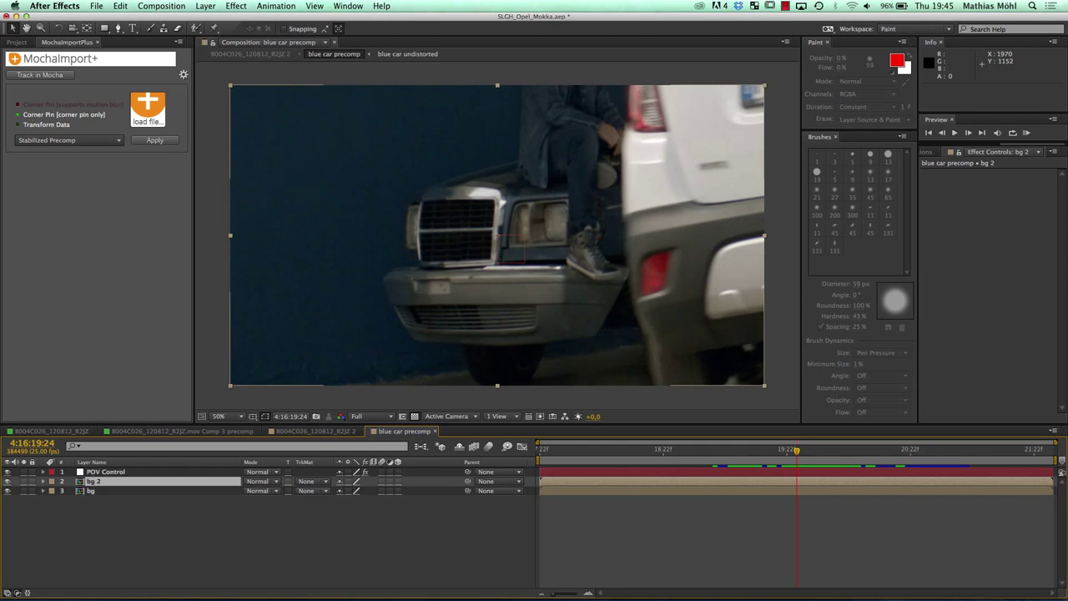
{"action": "key", "text": "Return"}
{"action": "key", "text": "Return"}
Step: Draw a closed seven-point Pen mask on the patch layer around the lower half of the parked car's grille
{"action": "key", "text": "g"}
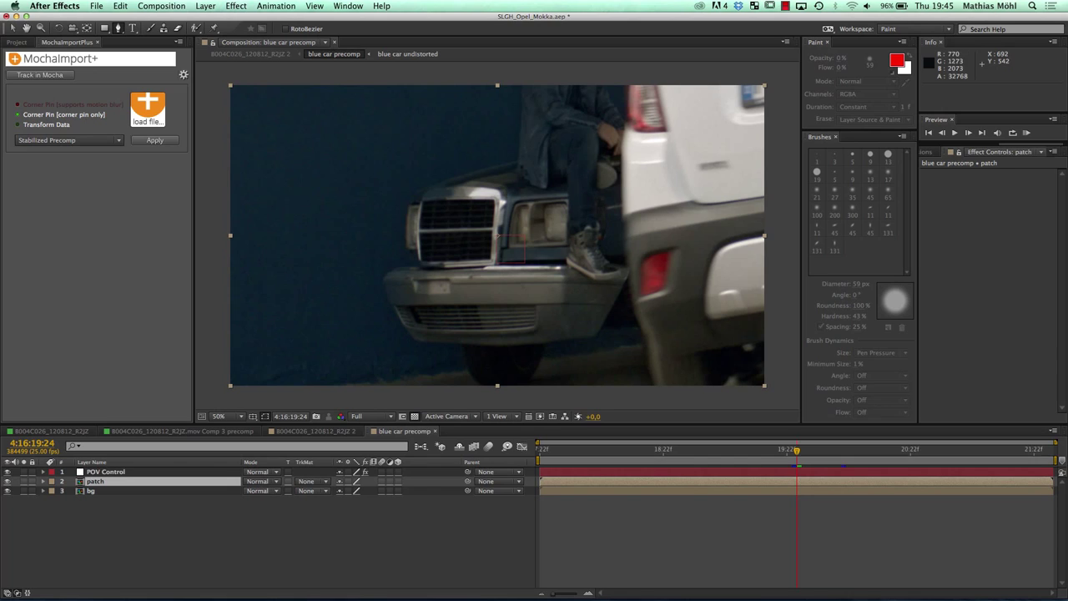
{"action": "left_click", "coordinate": [414, 232]}
{"action": "left_click", "coordinate": [414, 252]}
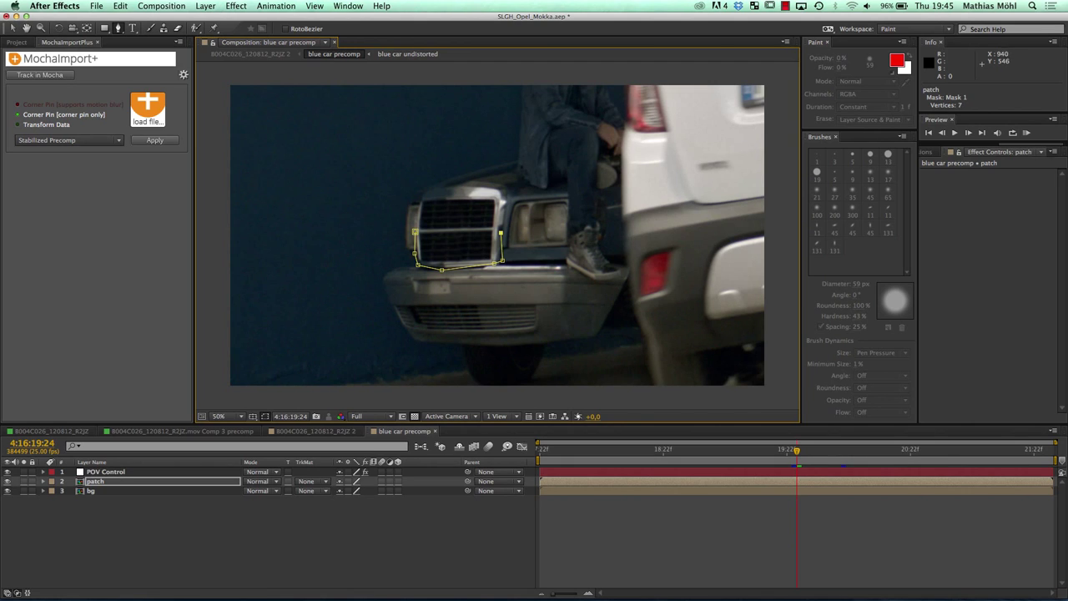
{"action": "left_click", "coordinate": [415, 233]}
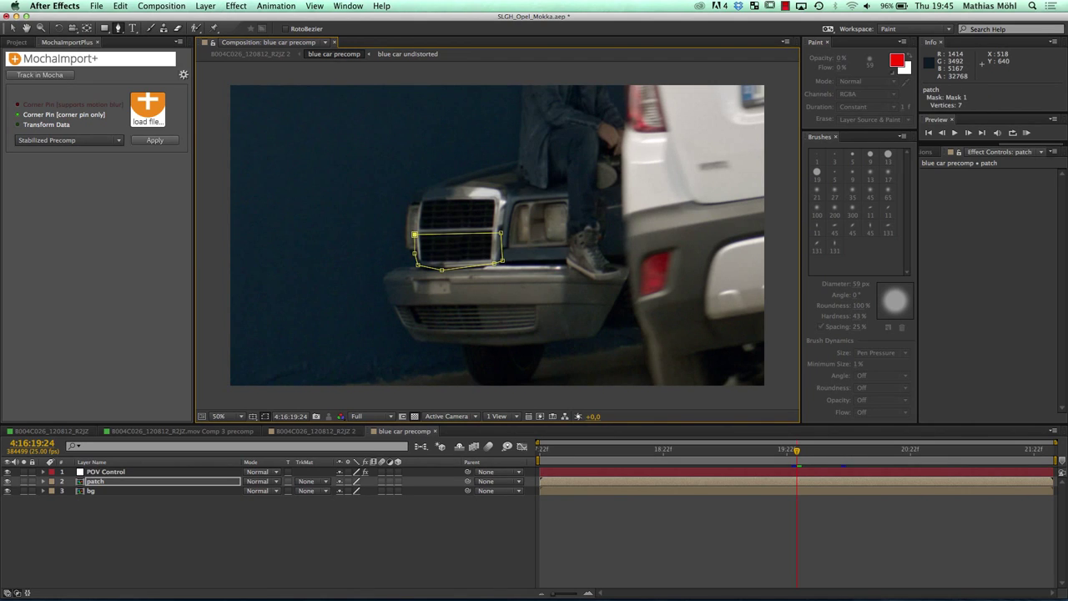
Step: Move the masked patch layer up over the upper half of the grille, to position 968, 438
{"action": "left_click", "coordinate": [96, 481]}
{"action": "left_click", "coordinate": [12, 29]}
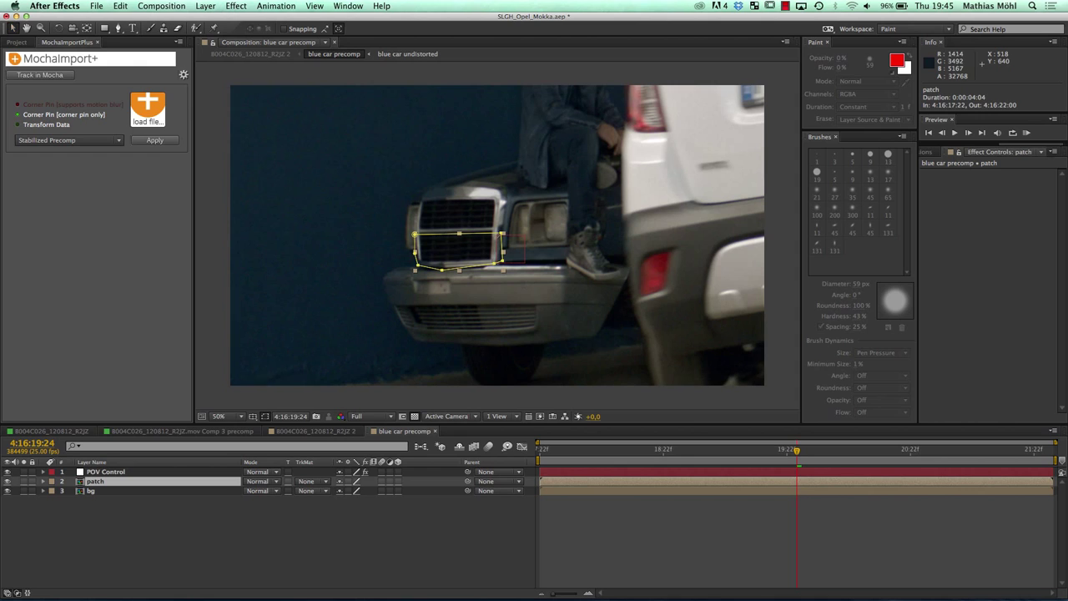
{"action": "left_click_drag", "start_coordinate": [473, 252], "coordinate": [475, 224]}
{"action": "left_click", "coordinate": [480, 304]}
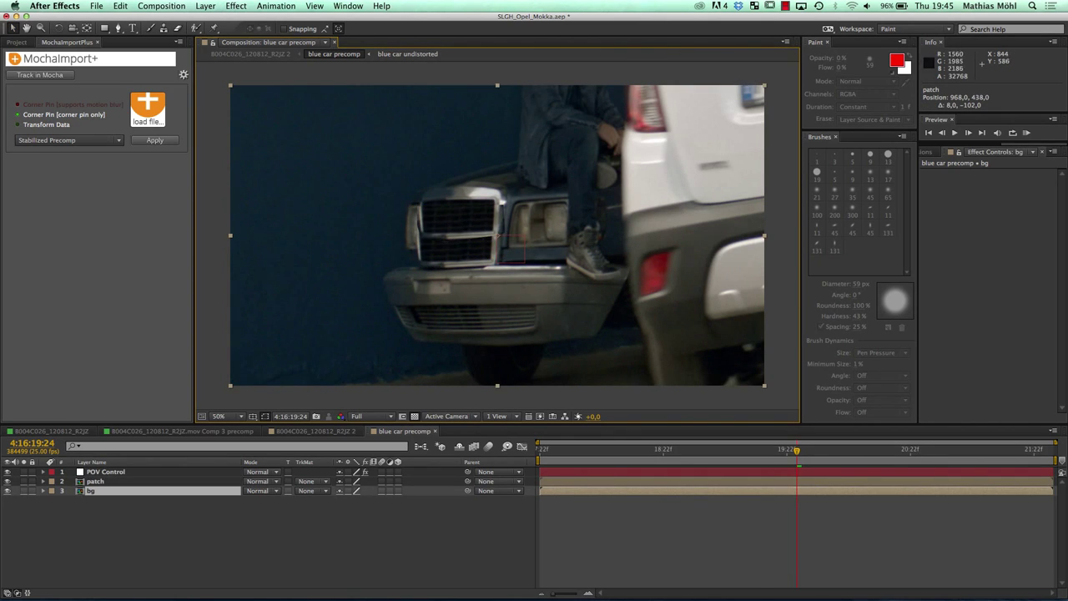
Step: At 4:16:20:10, feather the patch layer's mask by 14 pixels and nudge the patch down to position 968, 454
{"action": "left_click_drag", "start_coordinate": [796, 450], "coordinate": [746, 450]}
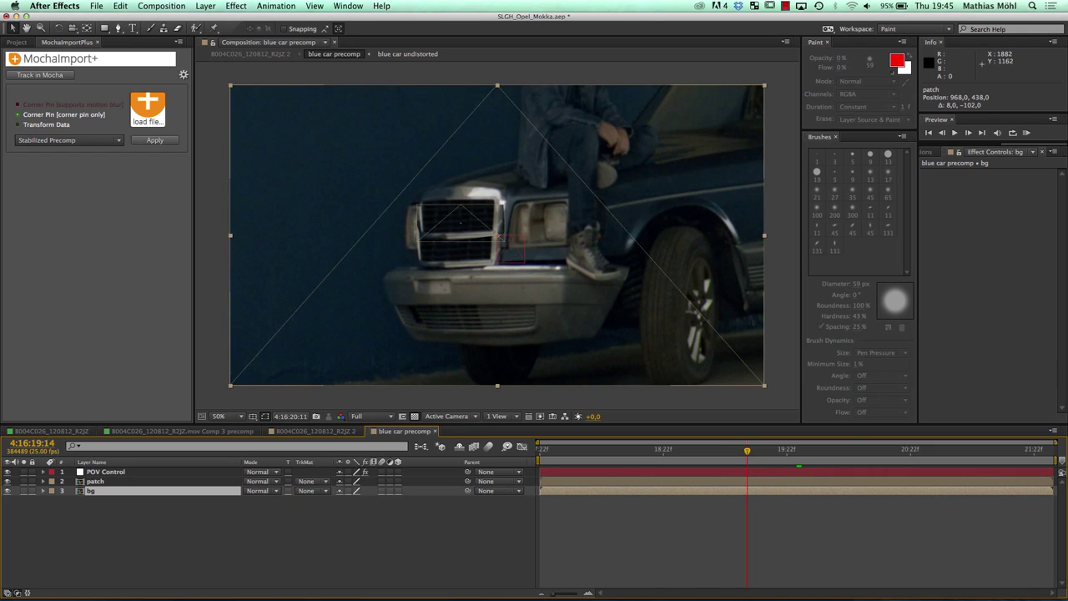
{"action": "key", "text": "Page_Up"}
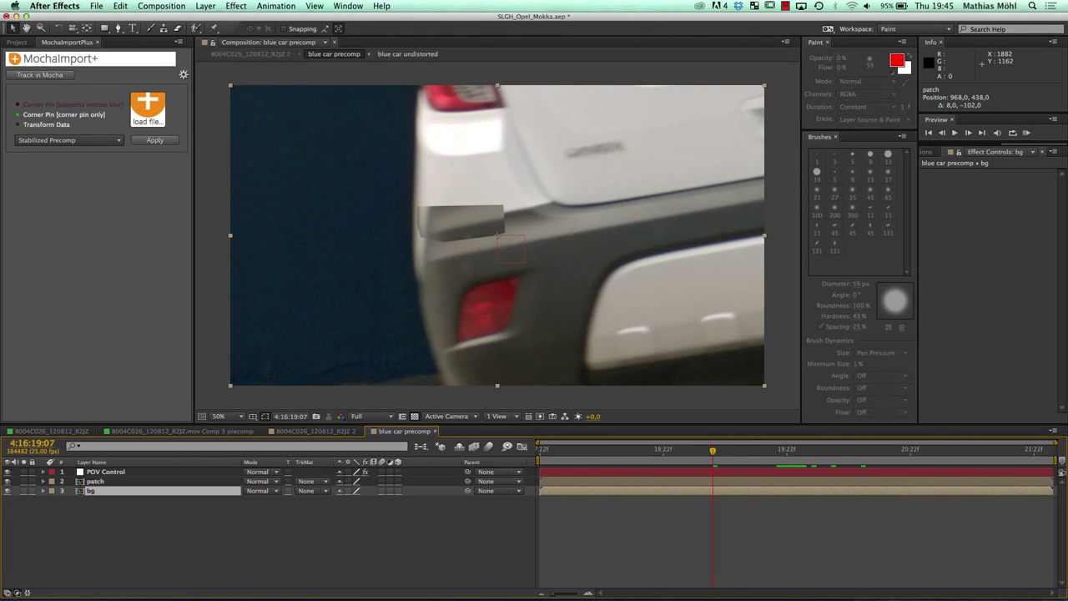
{"action": "key", "text": "space"}
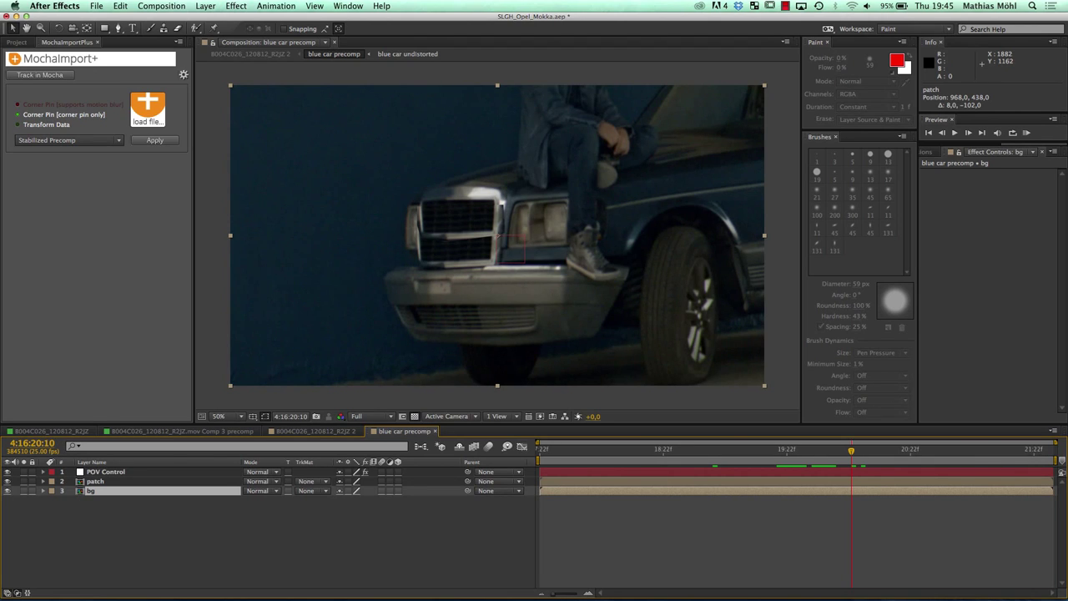
{"action": "left_click", "coordinate": [96, 481]}
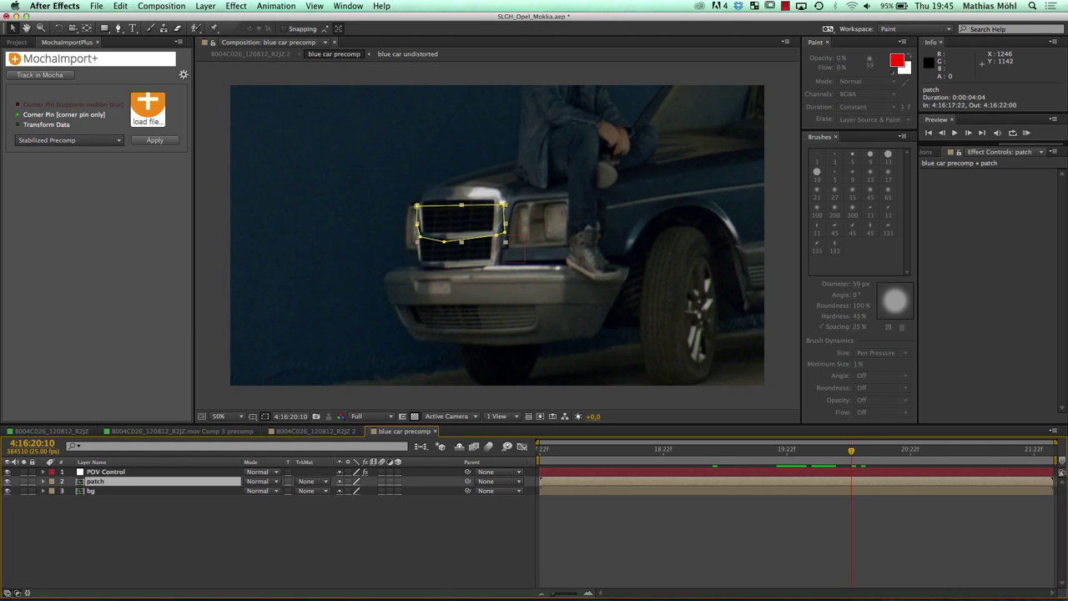
{"action": "key", "text": "m"}
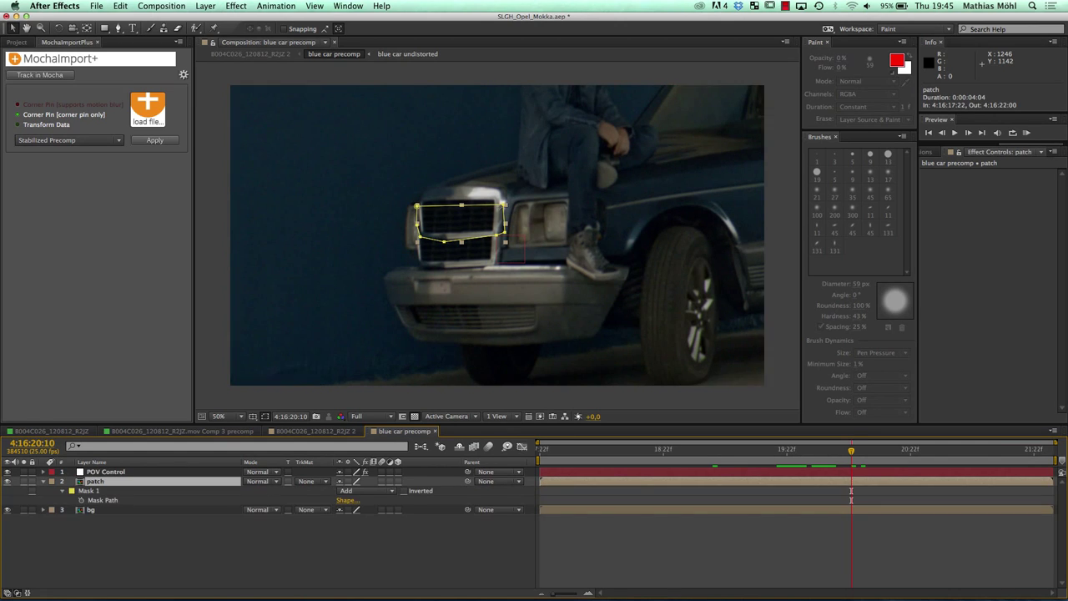
{"action": "key", "text": "m"}
{"action": "key", "text": "m"}
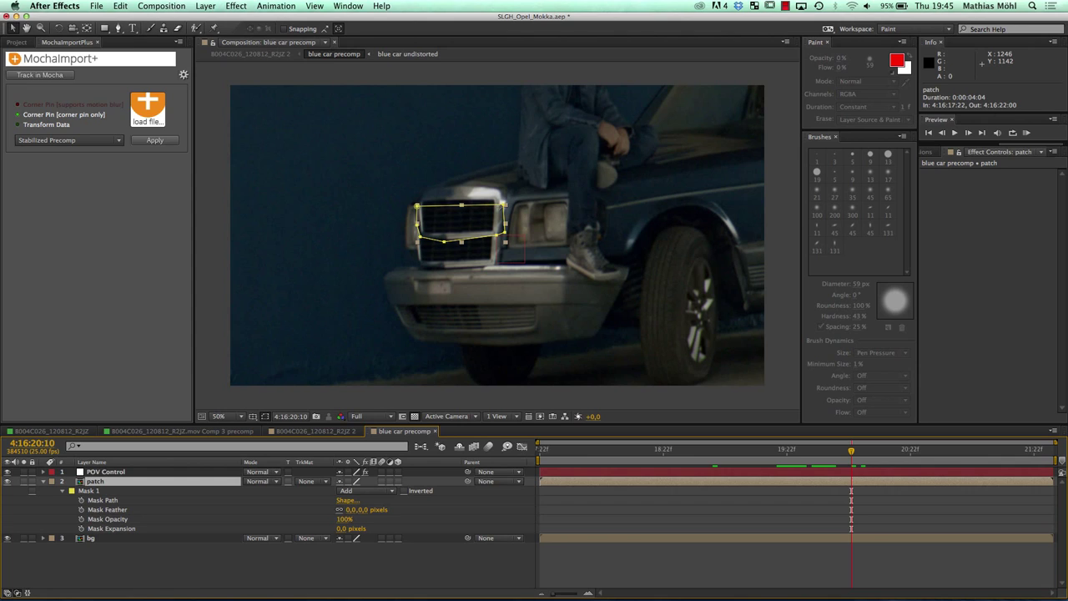
{"action": "left_click_drag", "start_coordinate": [354, 510], "coordinate": [366, 510]}
{"action": "left_click", "coordinate": [265, 417]}
{"action": "left_click_drag", "start_coordinate": [468, 231], "coordinate": [468, 235]}
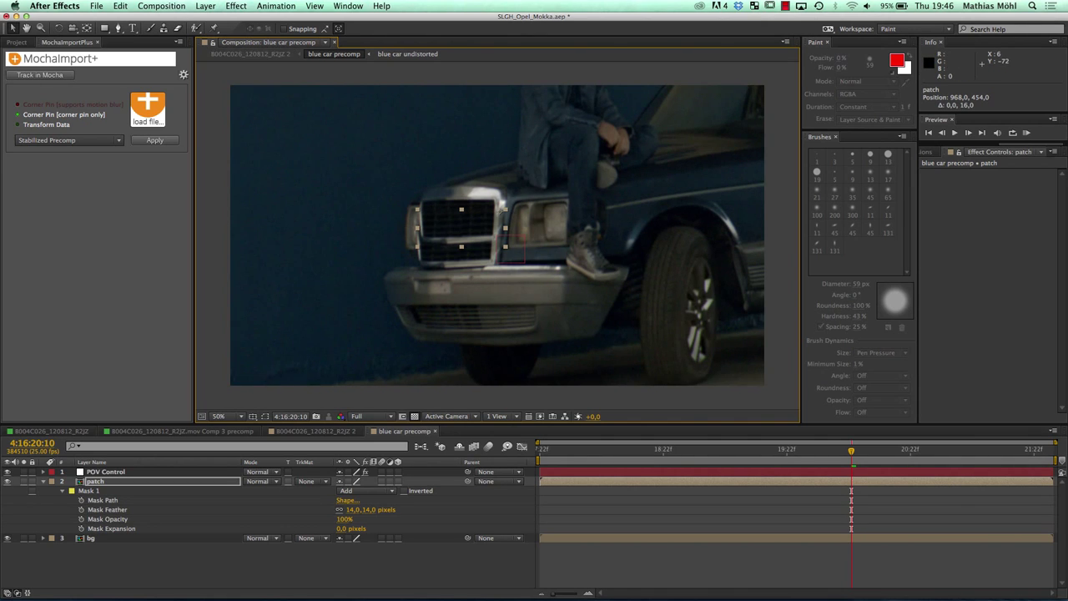
Step: Create a 1920 x 1080 px solid with its colour sampled from the dark blue bodywork beside the grille
{"action": "left_click", "coordinate": [205, 6]}
{"action": "mouse_move", "coordinate": [251, 19]}
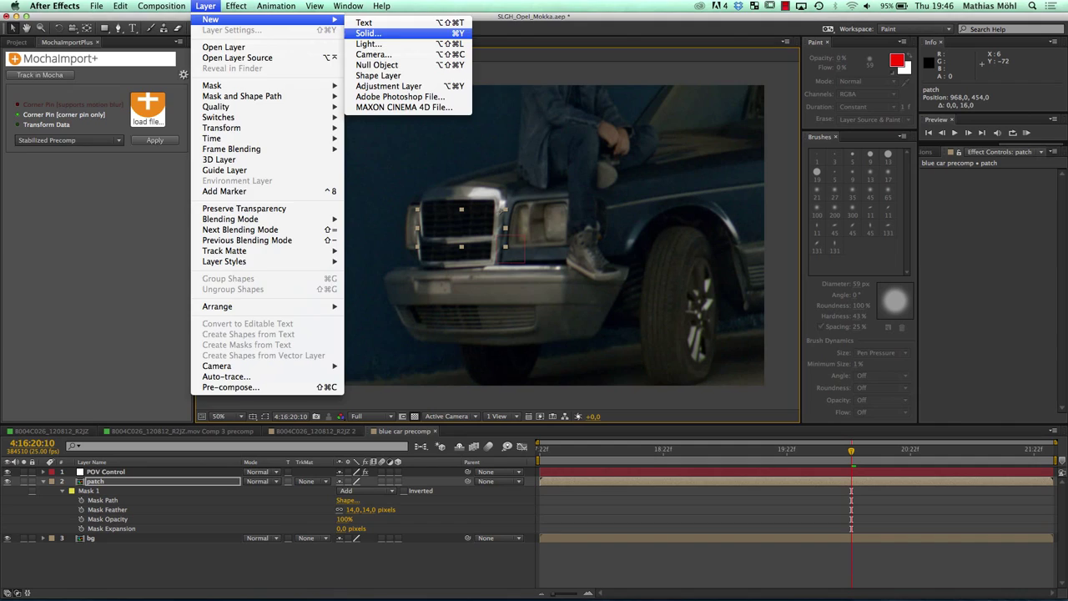
{"action": "left_click", "coordinate": [368, 33]}
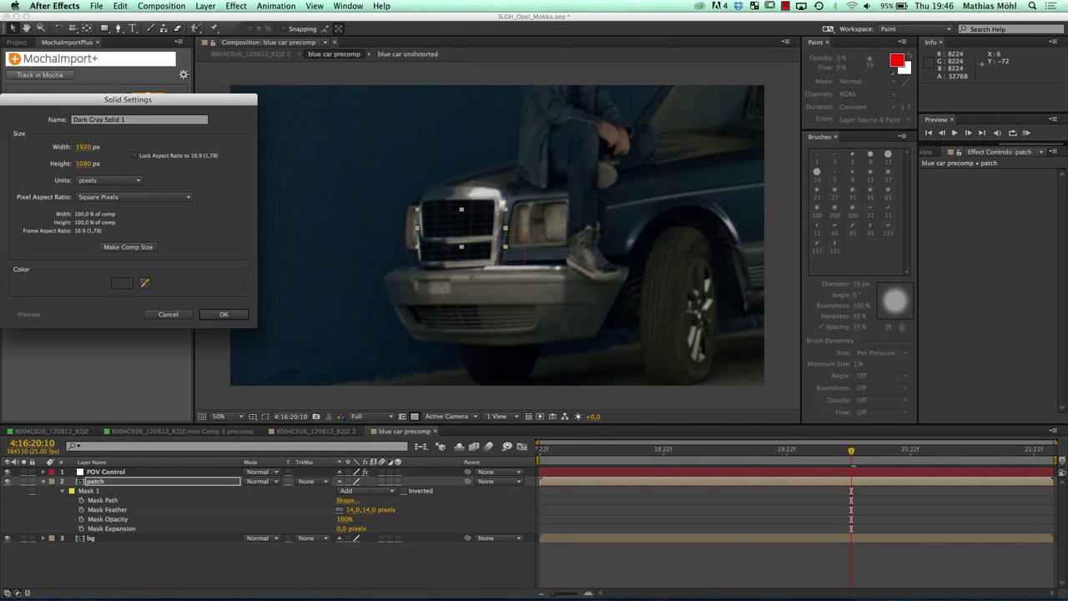
{"action": "left_click", "coordinate": [511, 241]}
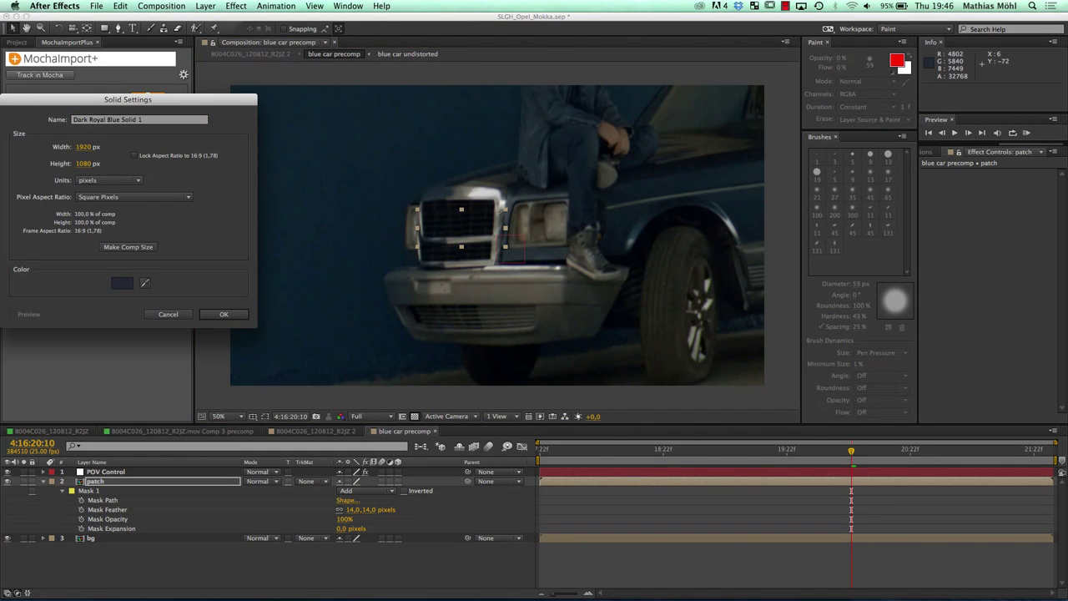
{"action": "left_click", "coordinate": [224, 314]}
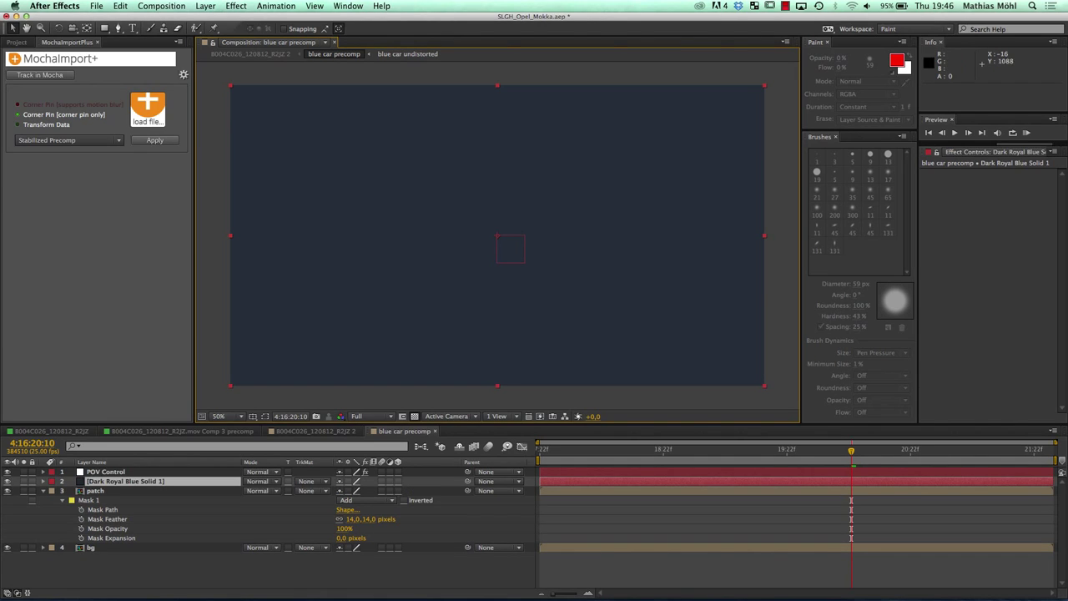
Step: Mask the dark blue solid to the lower half of the grille with a closed Pen path, hiding the layer while drawing
{"action": "left_click", "coordinate": [7, 481]}
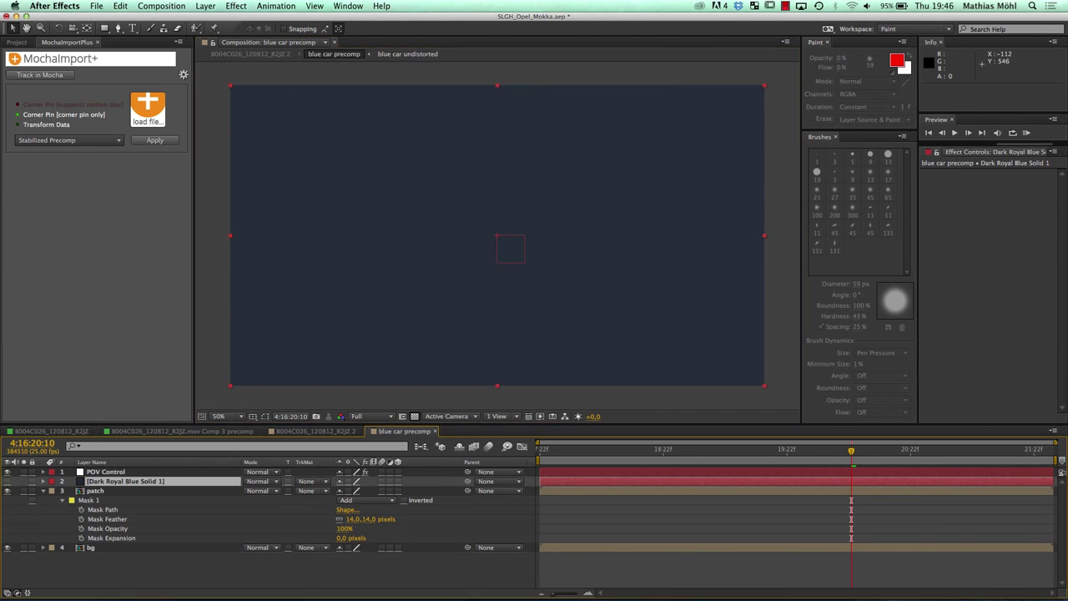
{"action": "key", "text": "g"}
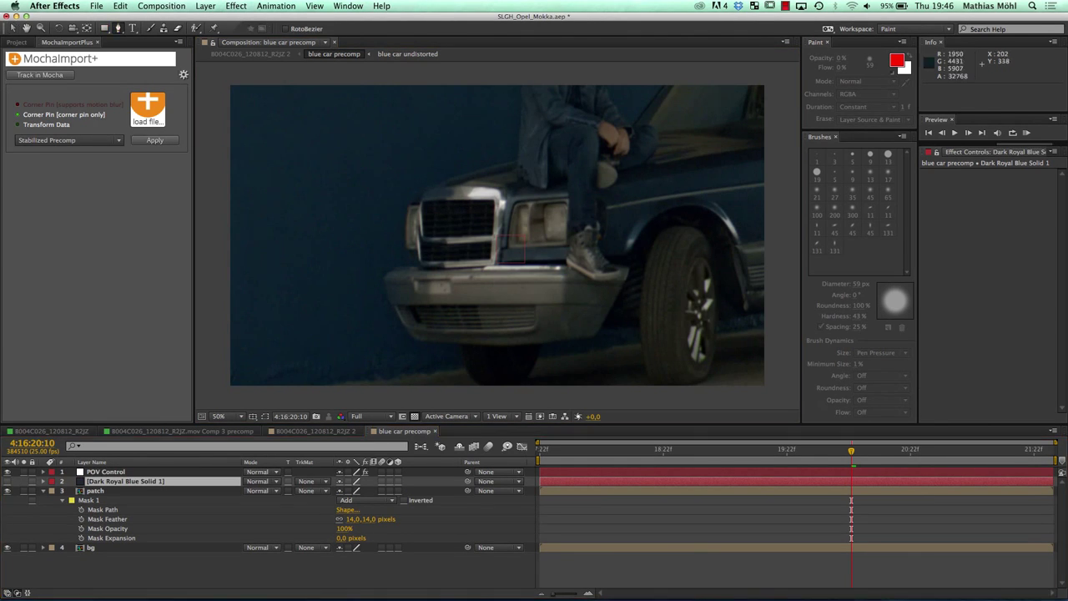
{"action": "left_click", "coordinate": [414, 237]}
{"action": "left_click", "coordinate": [451, 237]}
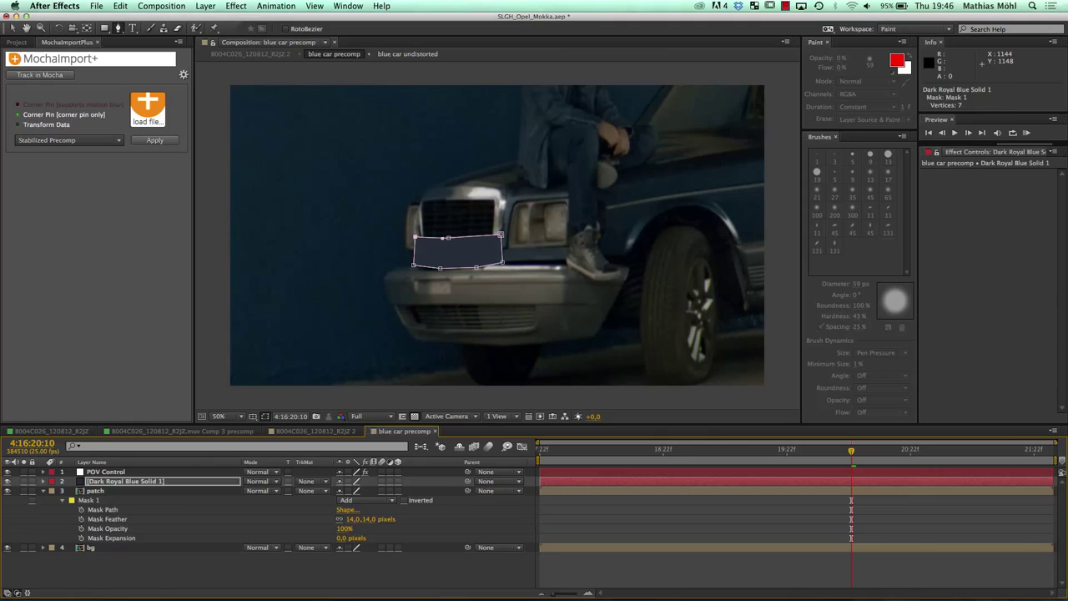
Step: Feather the solid's mask by 23 pixels and hide the mask outlines in the viewer
{"action": "left_click", "coordinate": [125, 481]}
{"action": "key", "text": "f"}
{"action": "left_click_drag", "start_coordinate": [353, 500], "coordinate": [393, 500]}
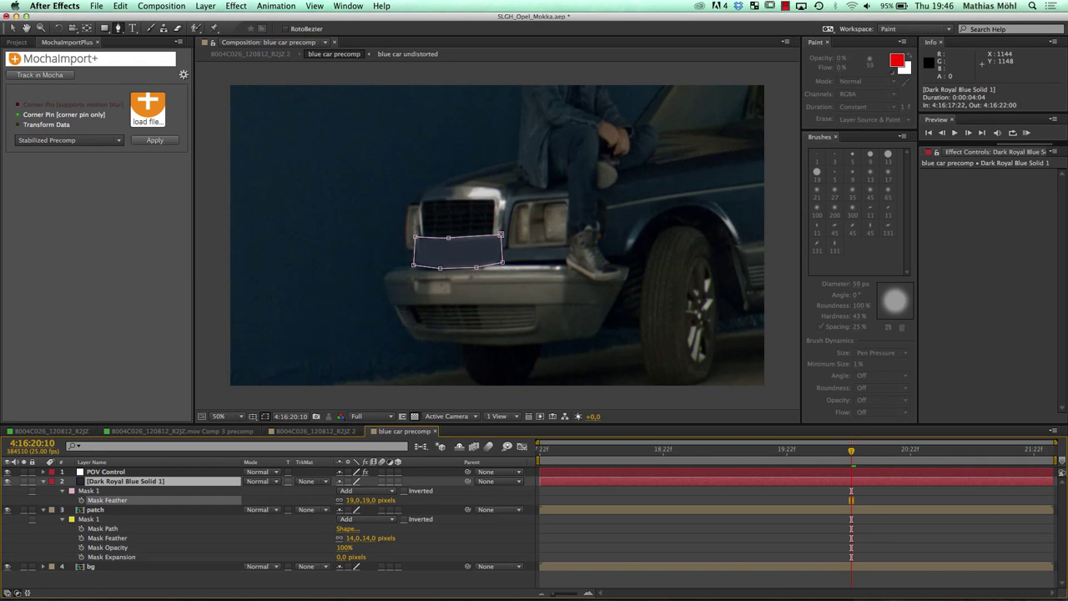
{"action": "left_click_drag", "start_coordinate": [373, 500], "coordinate": [373, 500]}
{"action": "left_click", "coordinate": [266, 417]}
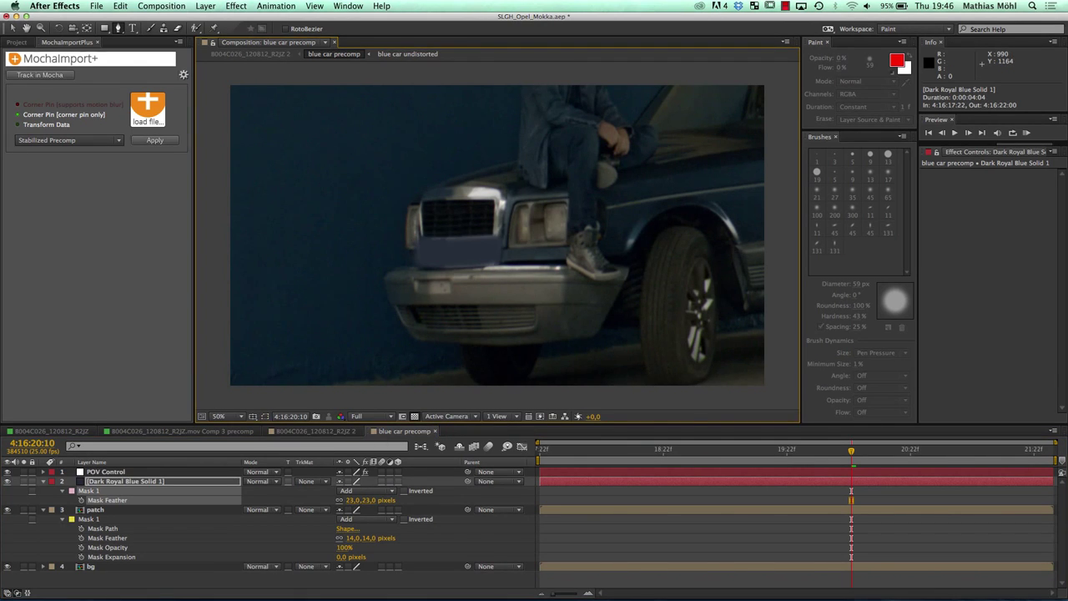
Step: Go to 4:16:19:22 and toggle solo on the bg layer to compare the original grille with the modified one
{"action": "left_click_drag", "start_coordinate": [851, 450], "coordinate": [787, 450]}
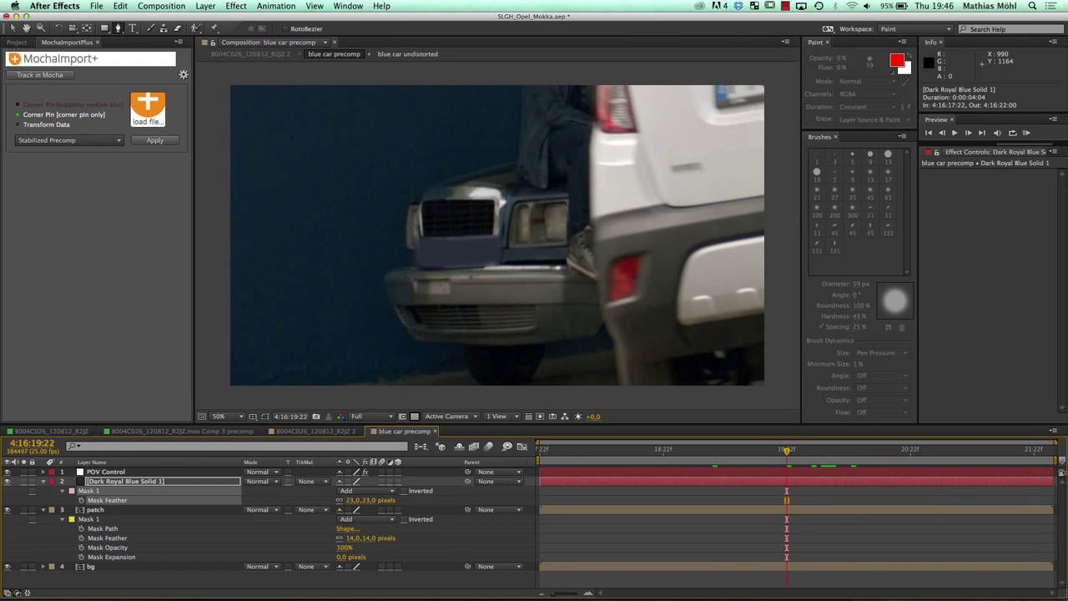
{"action": "left_click", "coordinate": [92, 580]}
{"action": "left_click", "coordinate": [23, 566]}
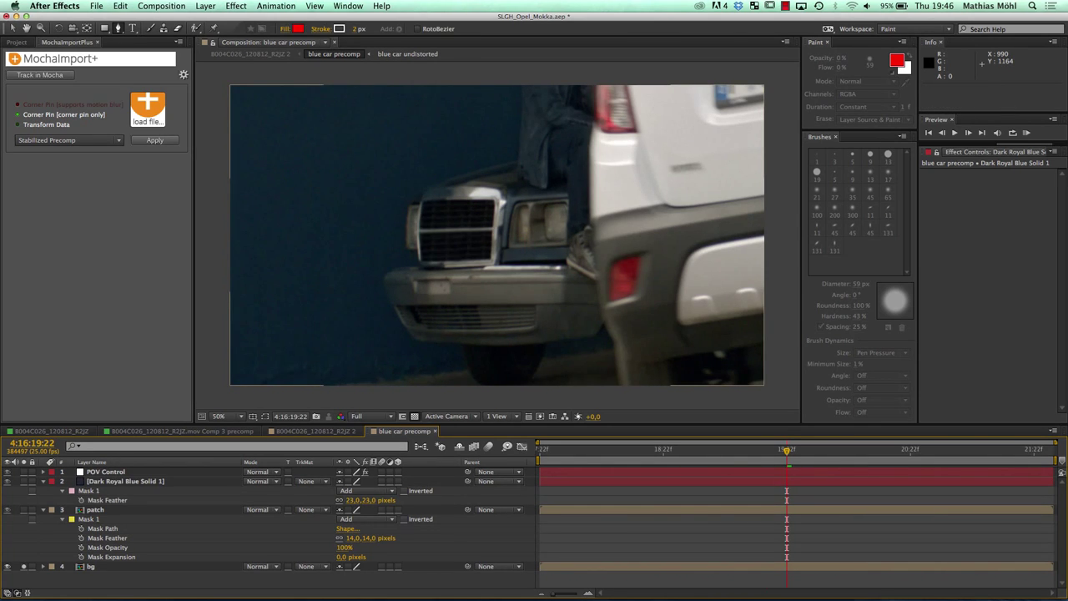
{"action": "left_click", "coordinate": [23, 566]}
{"action": "left_click", "coordinate": [23, 566]}
{"action": "left_click", "coordinate": [23, 566]}
{"action": "left_click", "coordinate": [24, 567]}
{"action": "left_click", "coordinate": [24, 567]}
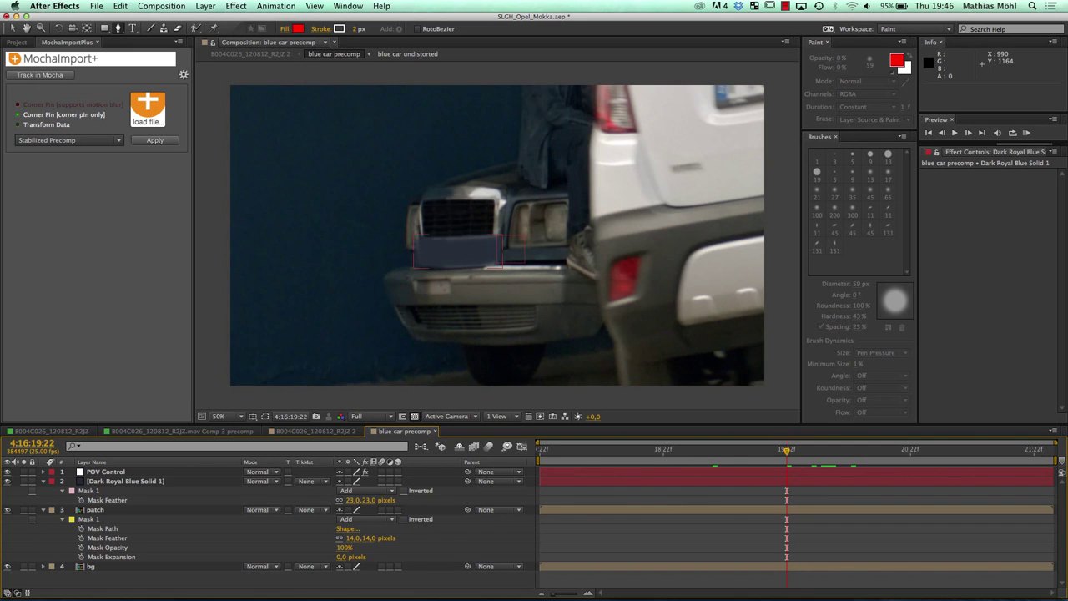
Step: Move the dark blue solid below the patch layer in the stacking order
{"action": "left_click", "coordinate": [126, 481]}
{"action": "key", "text": "super+bracketleft"}
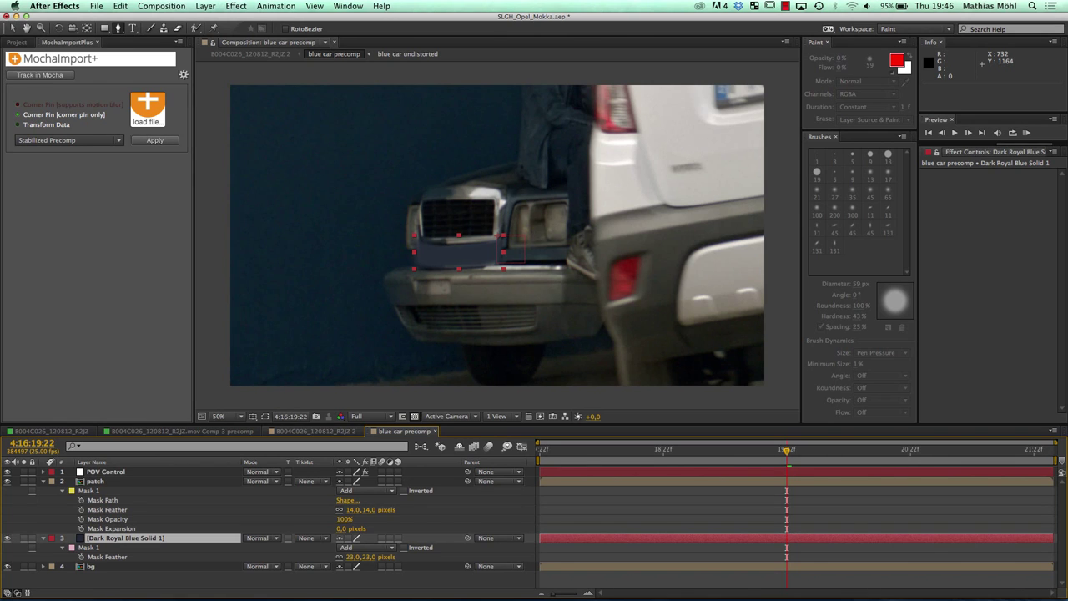
Step: Return to the B004C026_120812_R2JZ 2 composition, make the BG layer visible, and preview the grille replacement in the full shot
{"action": "left_click", "coordinate": [316, 431]}
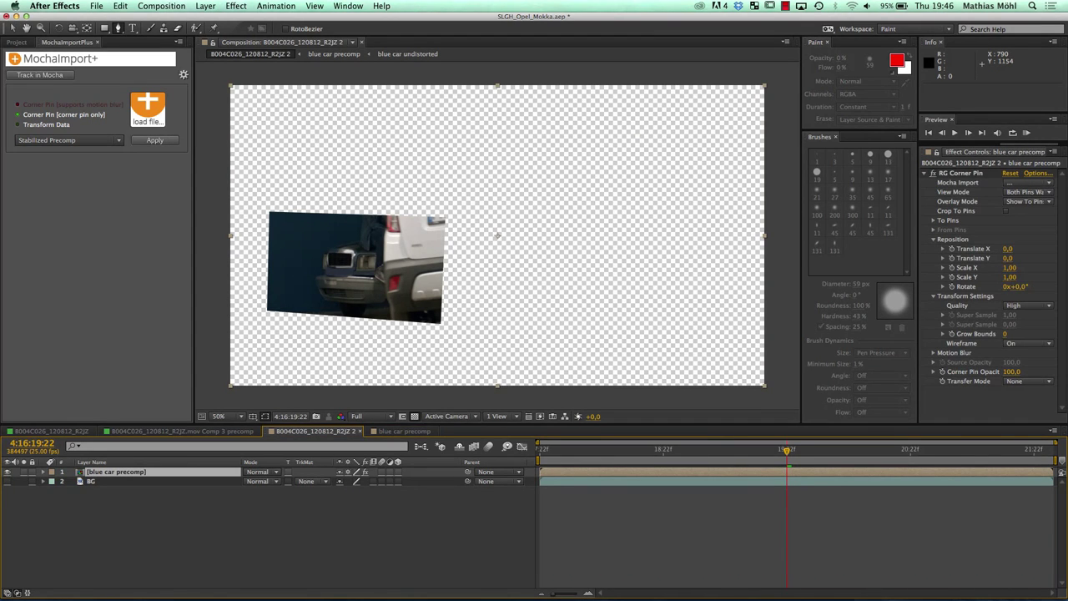
{"action": "left_click_drag", "start_coordinate": [792, 450], "coordinate": [761, 451]}
{"action": "left_click", "coordinate": [8, 482]}
{"action": "left_click", "coordinate": [8, 481]}
{"action": "left_click", "coordinate": [8, 481]}
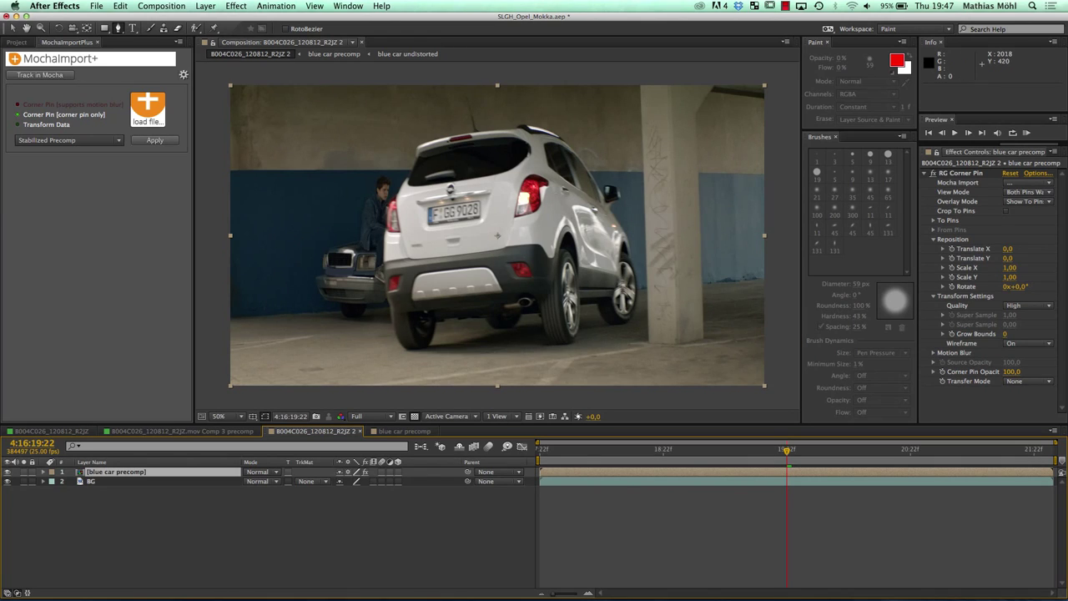
{"action": "left_click", "coordinate": [1026, 132]}
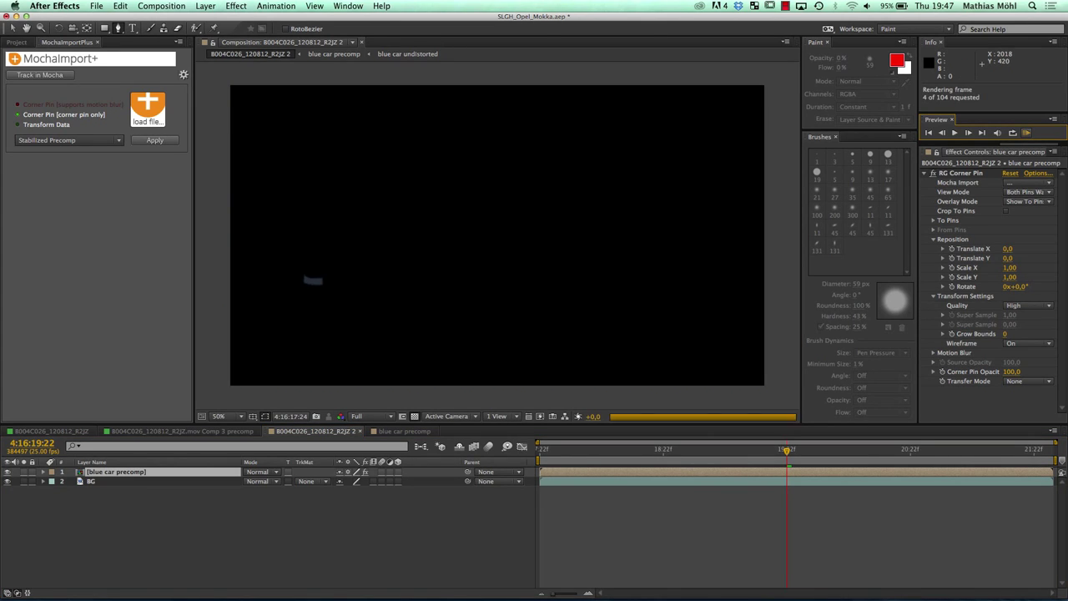
{"action": "key", "text": "Escape"}
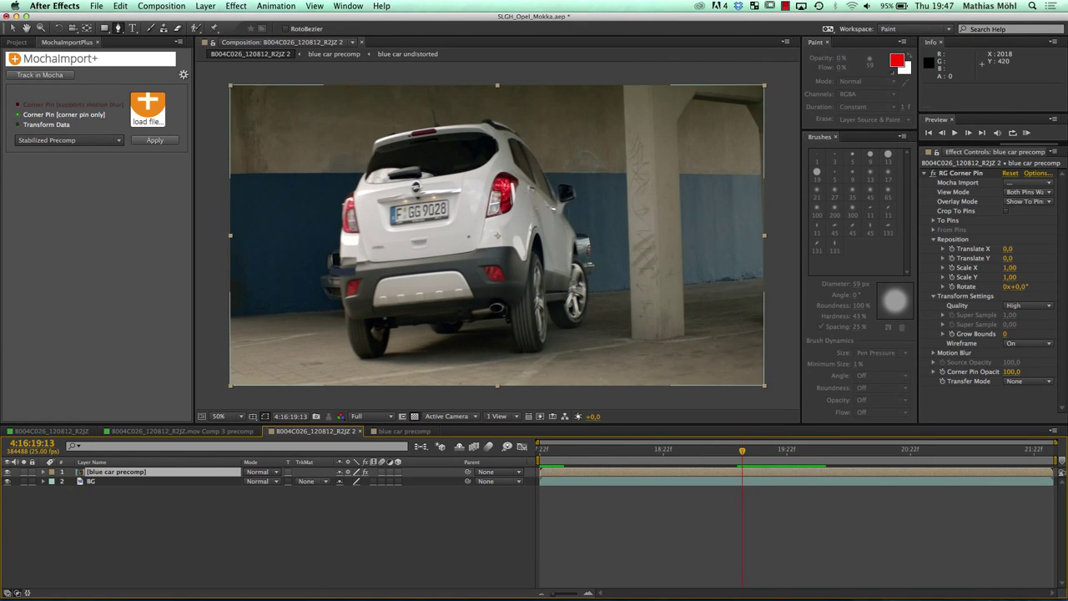
Step: Duplicate the BG layer, name the copy FG, and place it above the blue car precomp
{"action": "left_click", "coordinate": [91, 481]}
{"action": "key", "text": "super+d"}
{"action": "type", "text": "FG"}
{"action": "key", "text": "Return"}
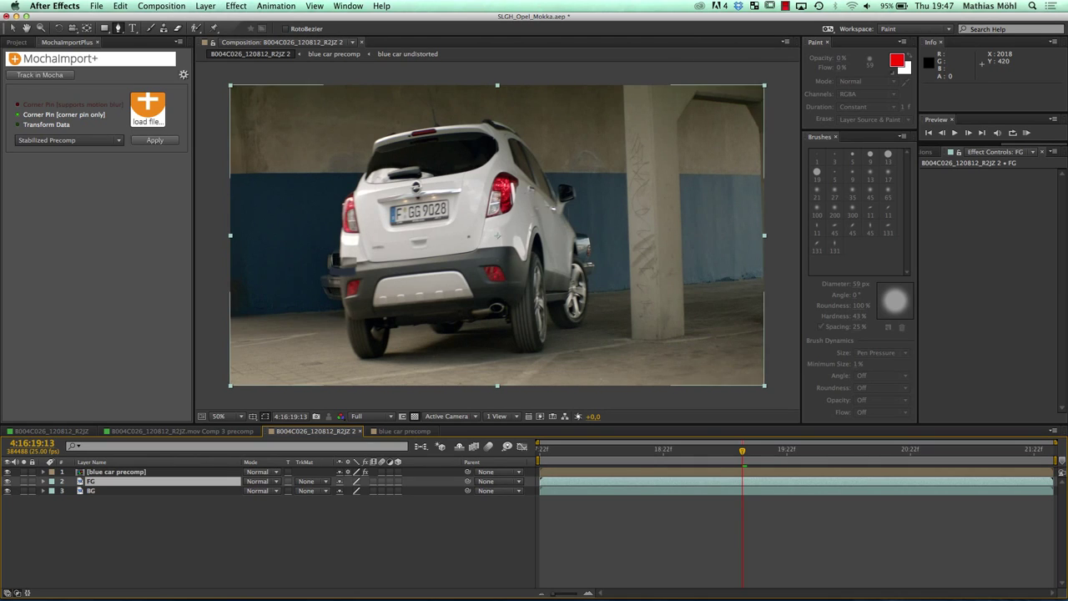
{"action": "left_click_drag", "start_coordinate": [91, 481], "coordinate": [125, 470]}
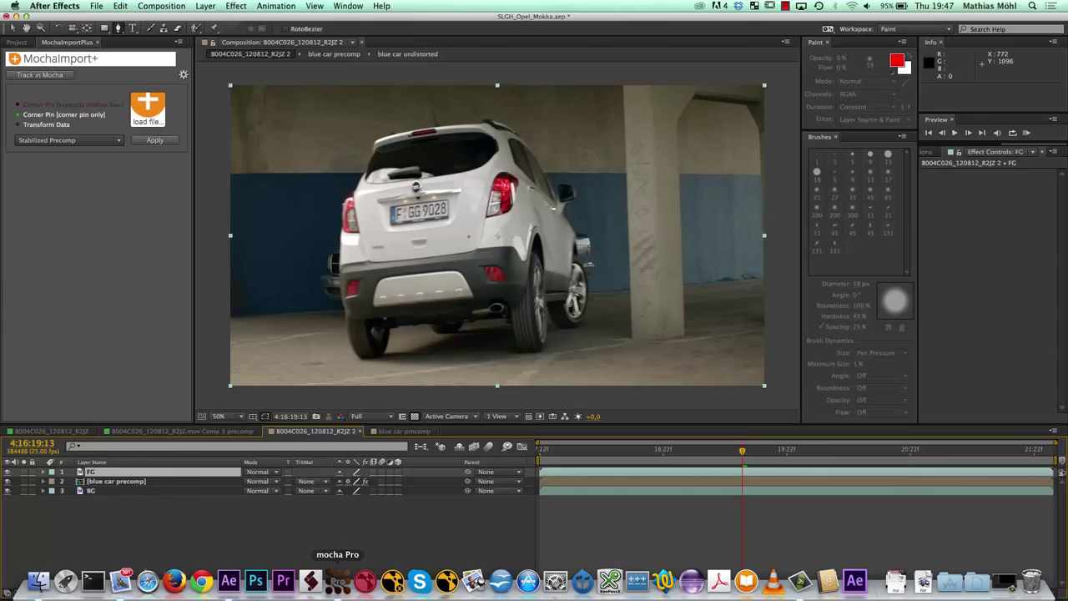
Step: Switch to mocha Pro and move forward through the shot to frame 54
{"action": "left_click", "coordinate": [337, 584]}
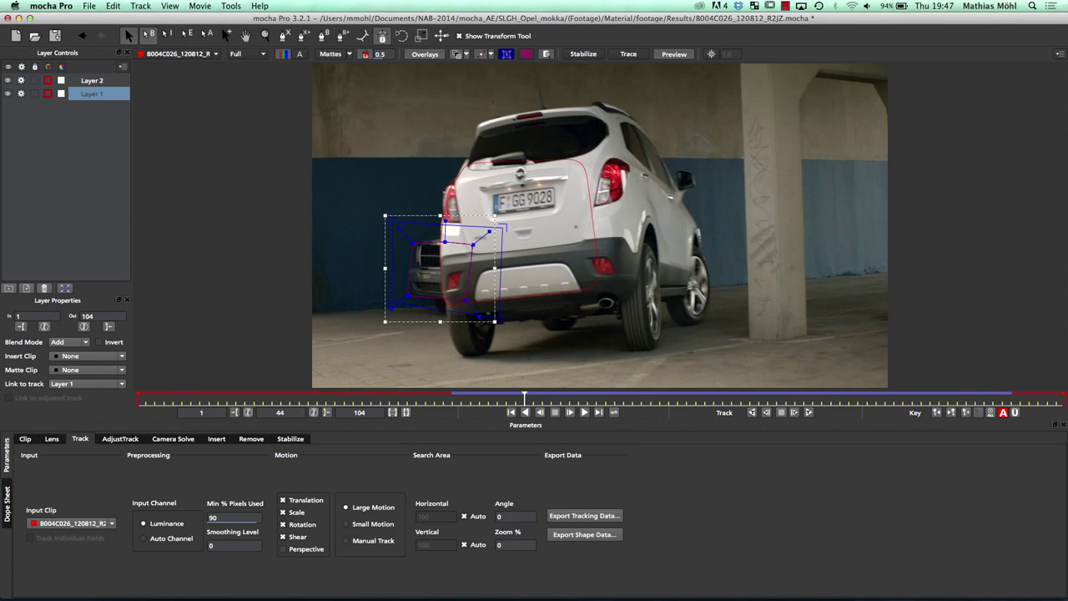
{"action": "key", "text": "Right"}
{"action": "key", "text": "Right"}
{"action": "key", "text": "Right"}
{"action": "key", "text": "Right"}
{"action": "key", "text": "Right"}
{"action": "key", "text": "Right"}
{"action": "key", "text": "Right"}
{"action": "key", "text": "Right"}
{"action": "key", "text": "Right"}
{"action": "key", "text": "Right"}
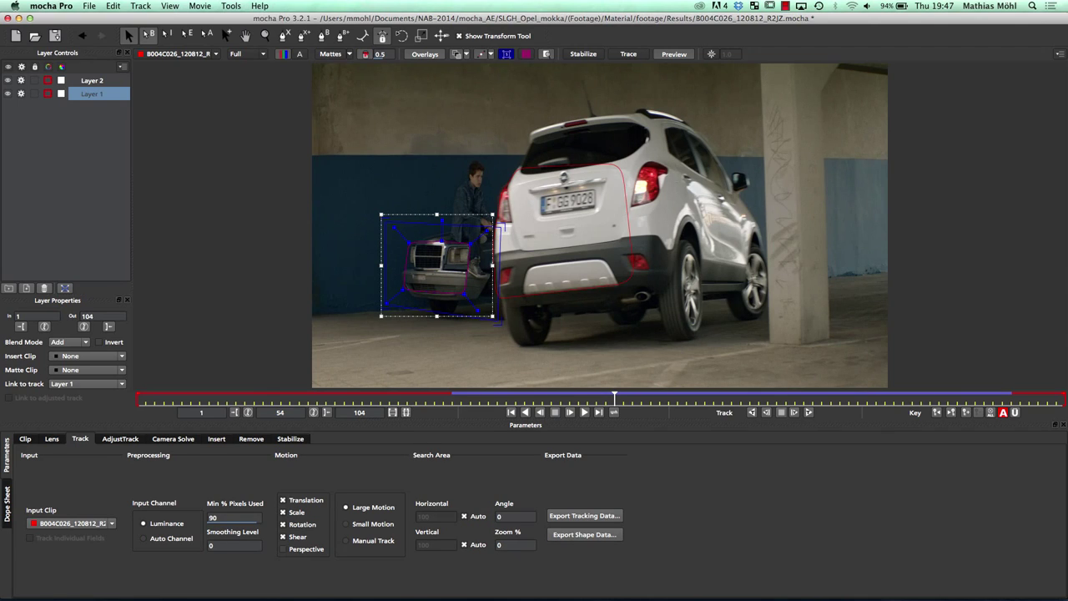
Step: Copy the white car's Layer 2 shape to the clipboard as mocha shape data for AE, exporting only the selected layer
{"action": "left_click", "coordinate": [584, 534]}
{"action": "left_click", "coordinate": [646, 333]}
{"action": "left_click", "coordinate": [645, 334]}
{"action": "left_click", "coordinate": [93, 80]}
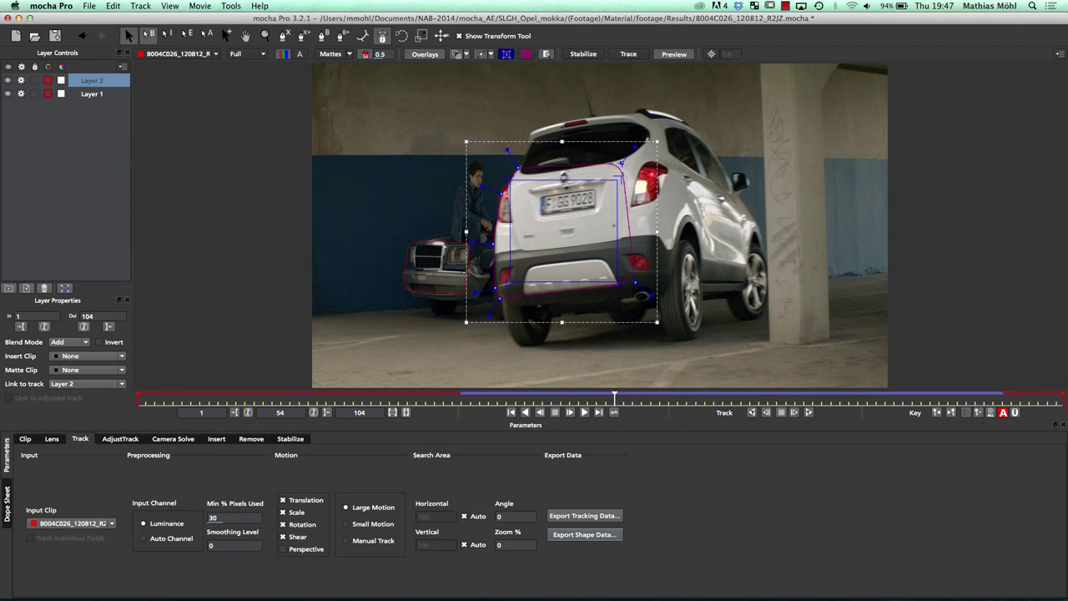
{"action": "left_click", "coordinate": [584, 534]}
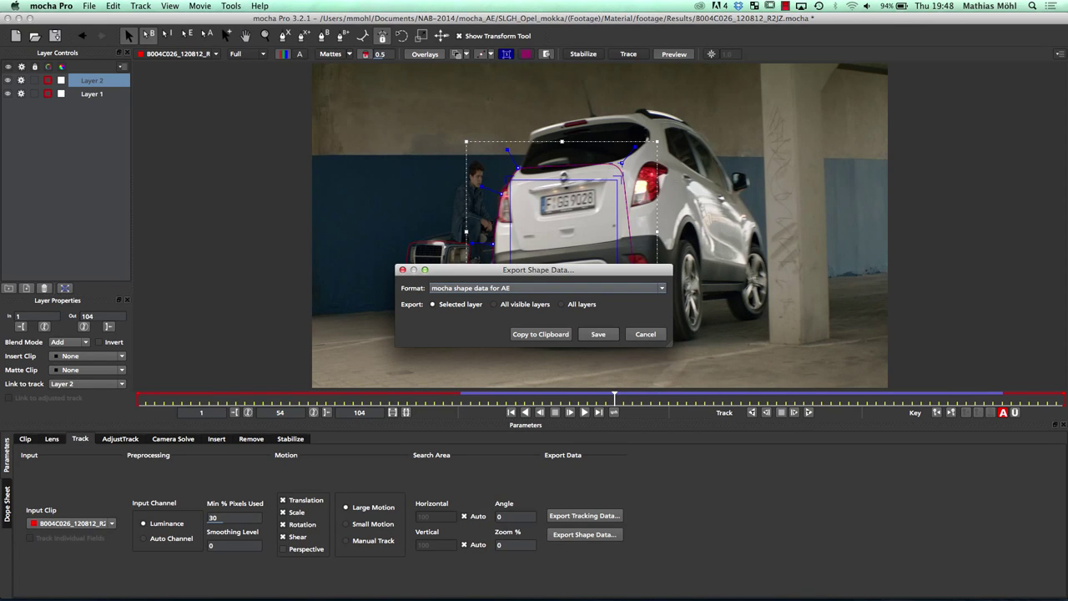
{"action": "left_click", "coordinate": [540, 334]}
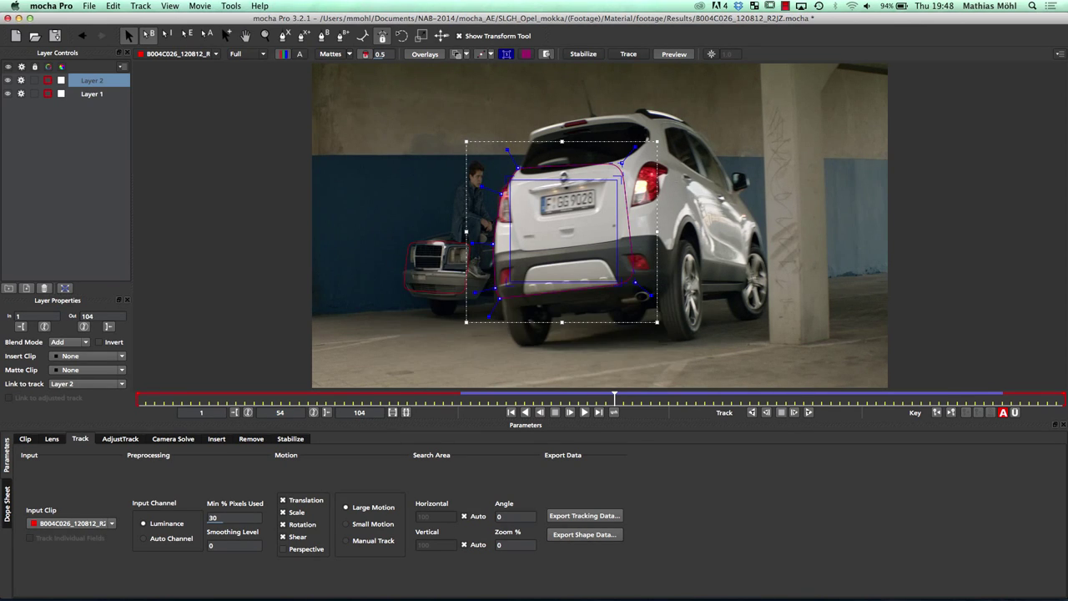
Step: Return to After Effects and paste the copied mocha shape data onto the FG layer at the composition start, 4:16:17:22
{"action": "left_click", "coordinate": [228, 584]}
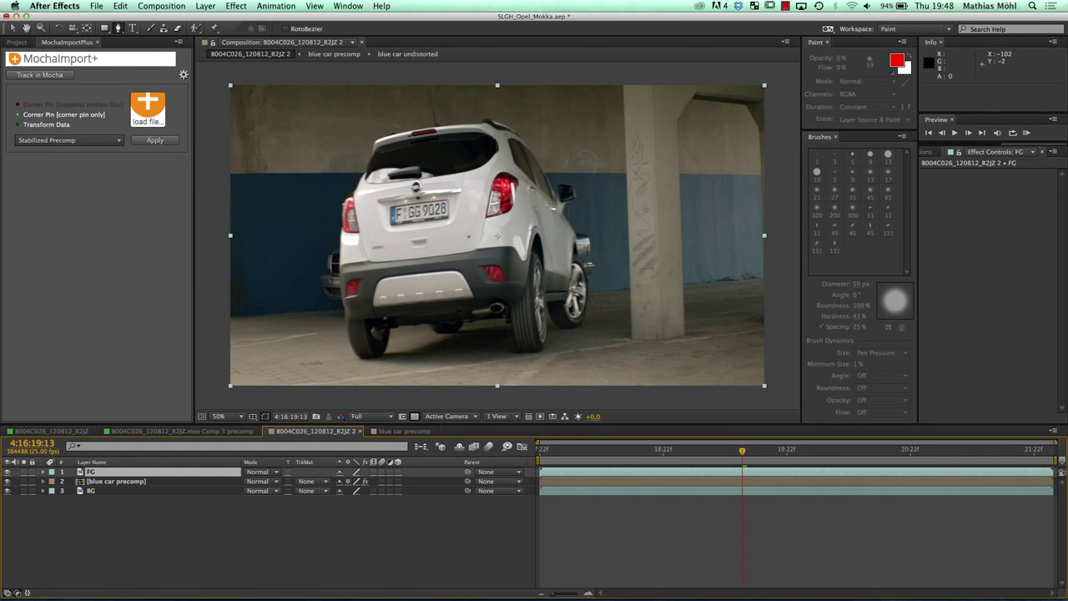
{"action": "left_click", "coordinate": [120, 6]}
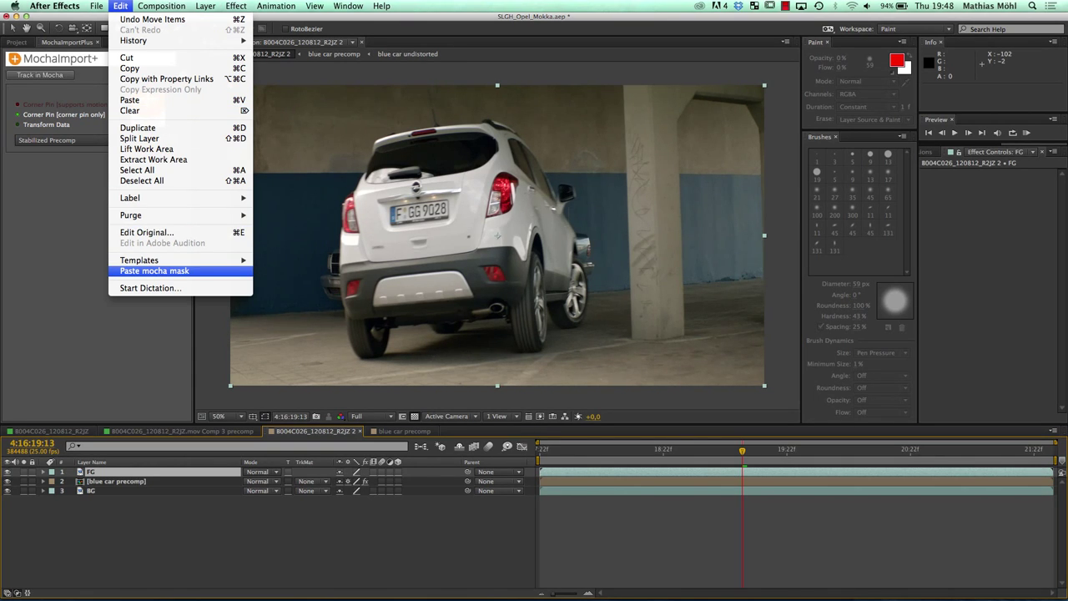
{"action": "left_click", "coordinate": [155, 272]}
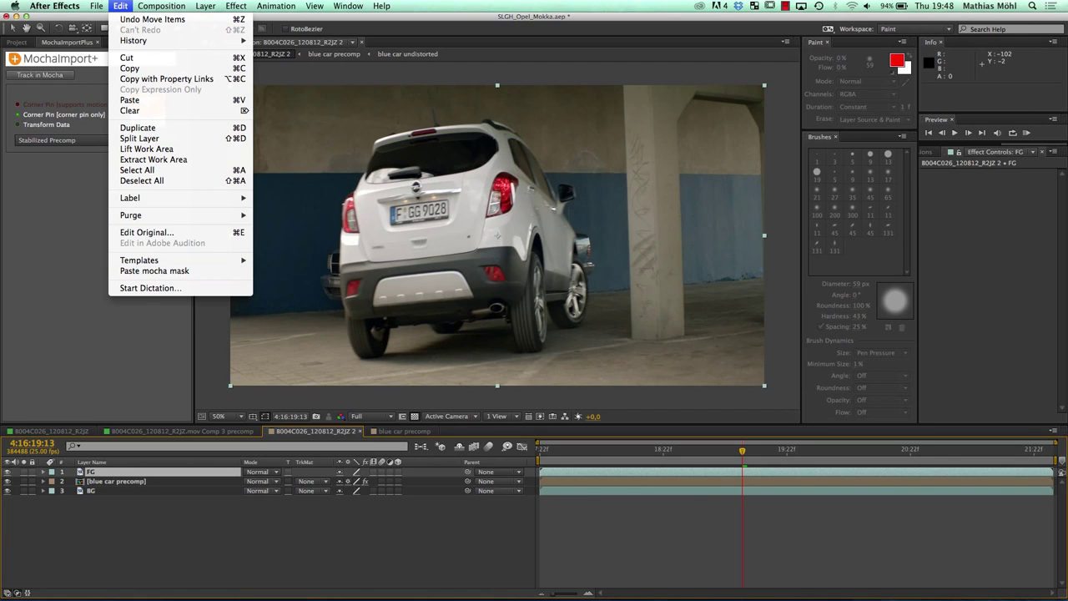
{"action": "key", "text": "Home"}
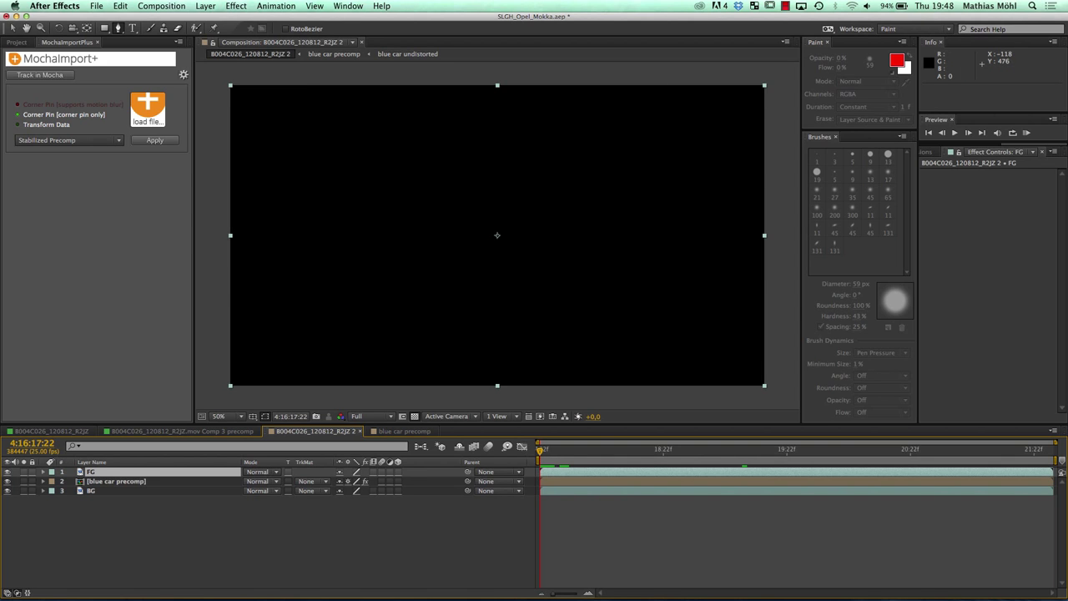
{"action": "left_click", "coordinate": [120, 6]}
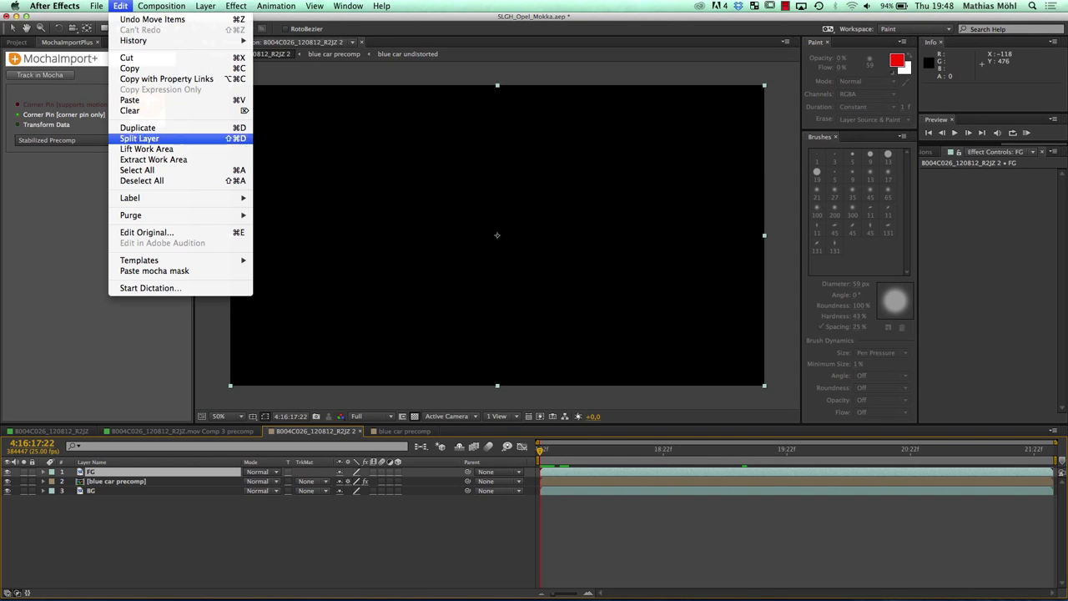
{"action": "left_click", "coordinate": [129, 99]}
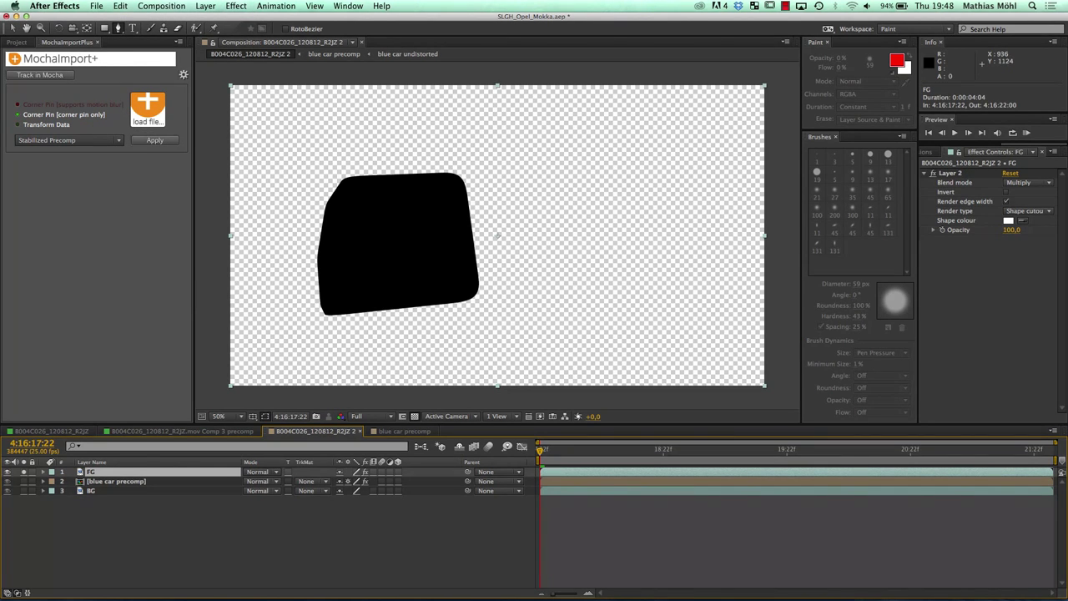
Step: Play back the soloed FG layer to check its cutout, and turn its solo off
{"action": "key", "text": "space"}
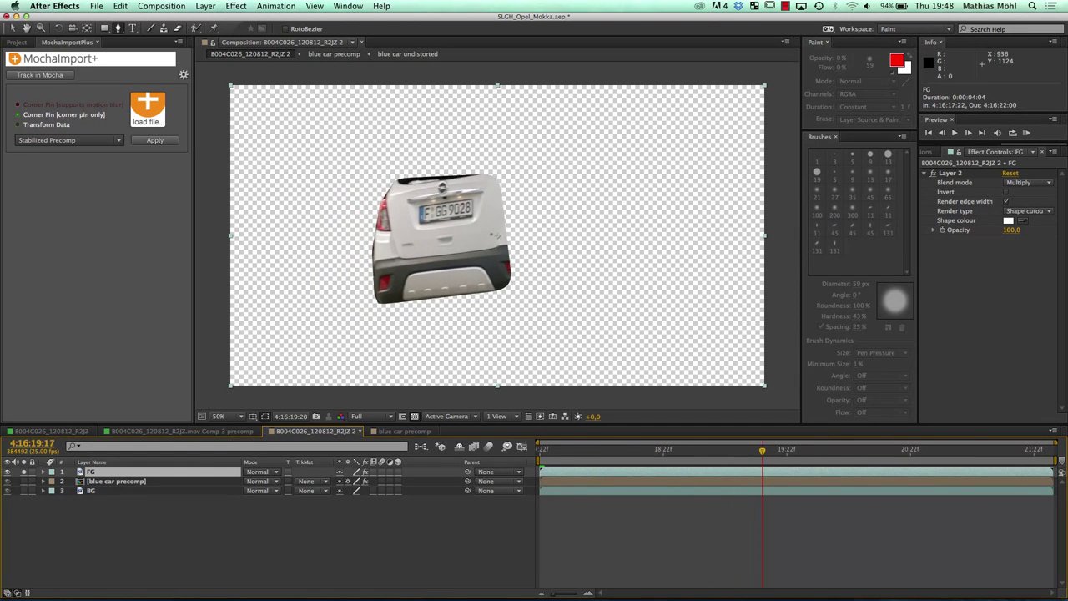
{"action": "key", "text": "space"}
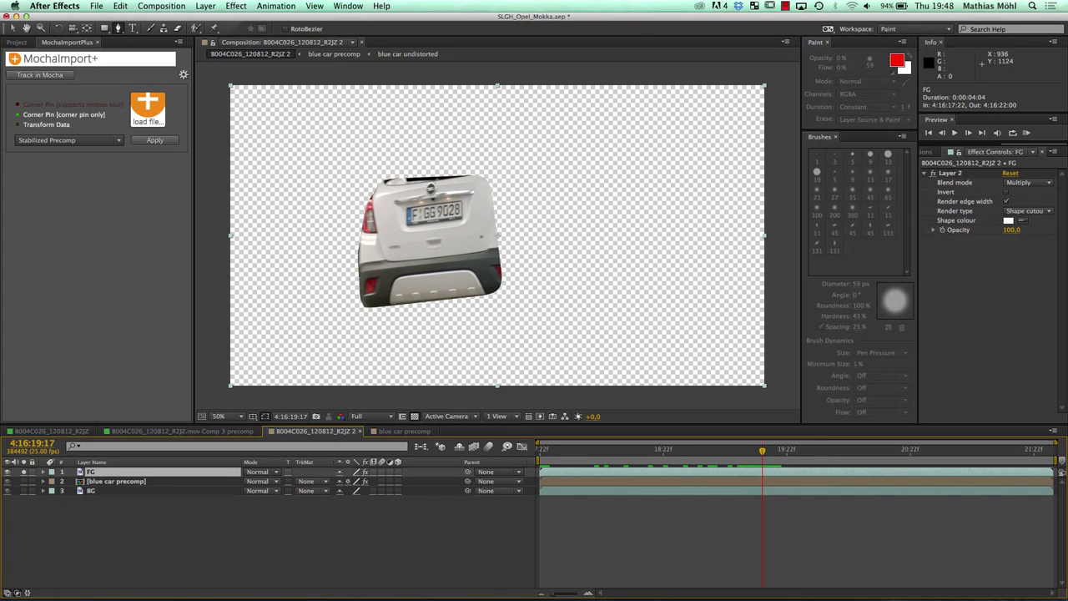
{"action": "left_click", "coordinate": [23, 472]}
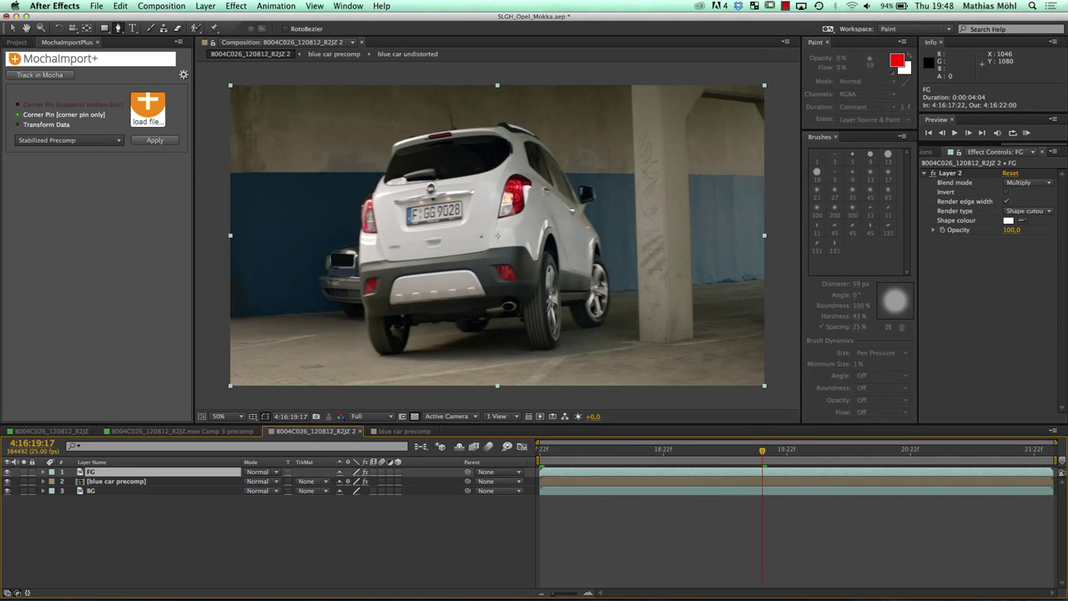
Step: Go back and forth through the frames around 4:16:19:17 to check the grille's edge behind the white car
{"action": "key", "text": "Page_Up"}
{"action": "key", "text": "Page_Up"}
{"action": "key", "text": "Page_Up"}
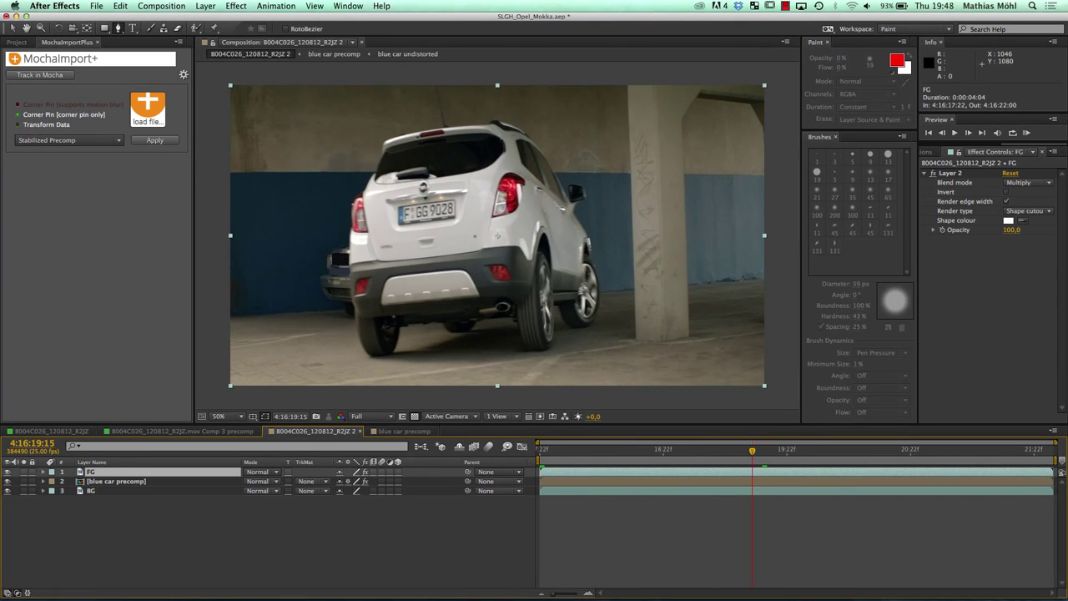
{"action": "key", "text": "Page_Down"}
{"action": "key", "text": "Page_Down"}
{"action": "key", "text": "Page_Down"}
{"action": "key", "text": "Page_Down"}
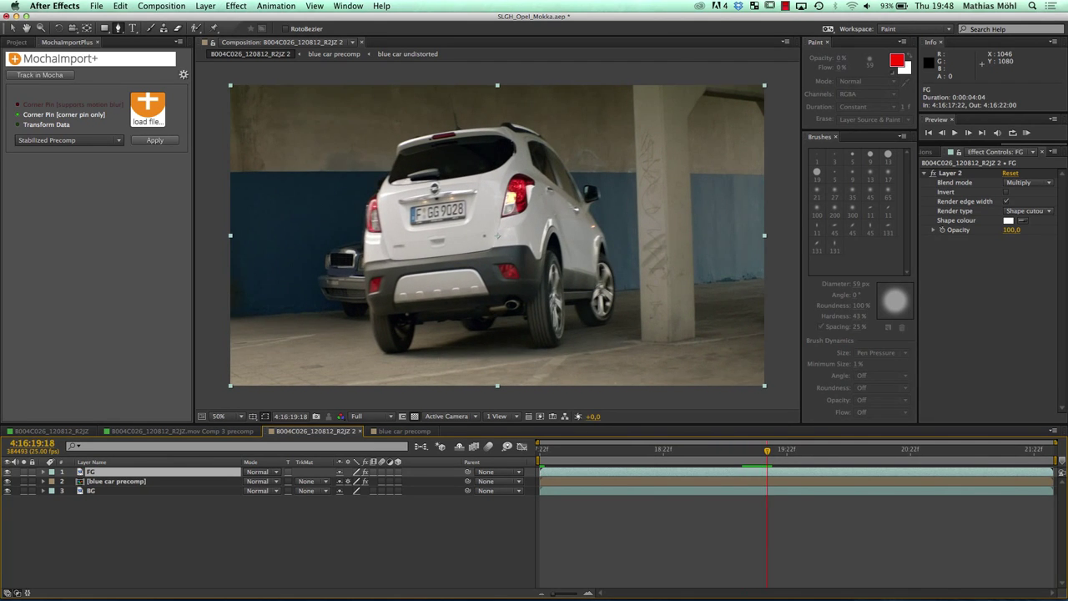
Step: Reveal the FG layer's effects and examine the keyframed properties of the Layer 2 shape effect
{"action": "key", "text": "e"}
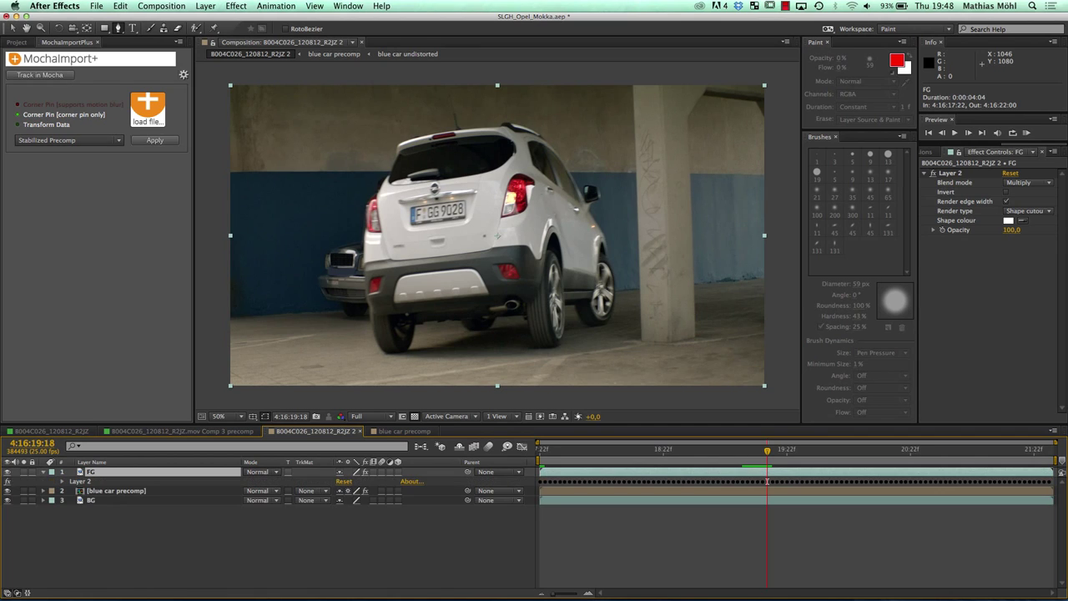
{"action": "left_click", "coordinate": [62, 481]}
{"action": "scroll", "coordinate": [62, 482], "scroll_direction": "down", "scroll_amount": 1}
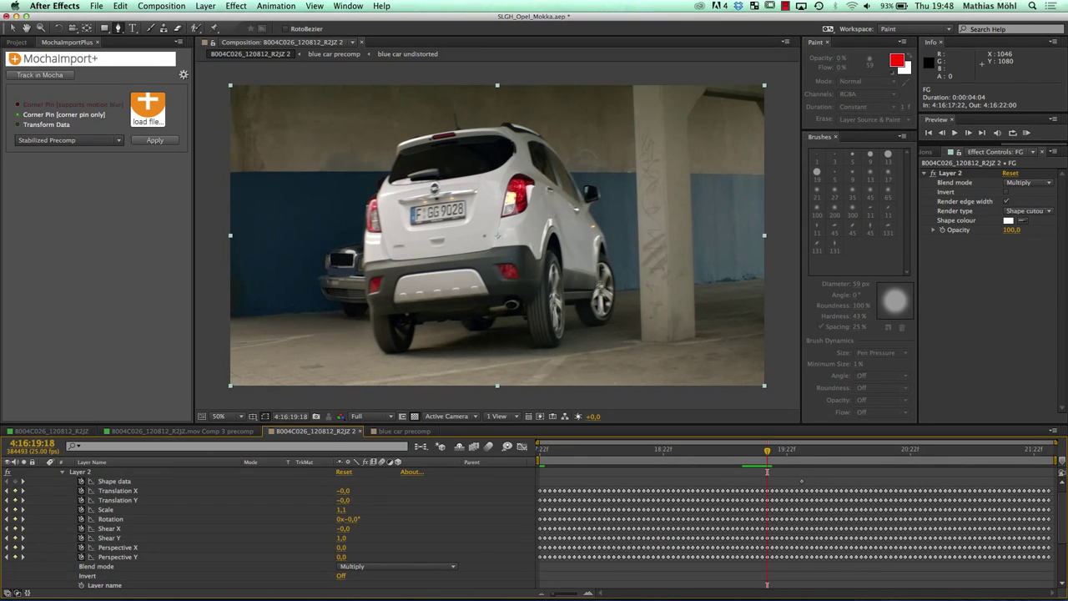
{"action": "scroll", "coordinate": [767, 476], "scroll_direction": "up", "scroll_amount": 1}
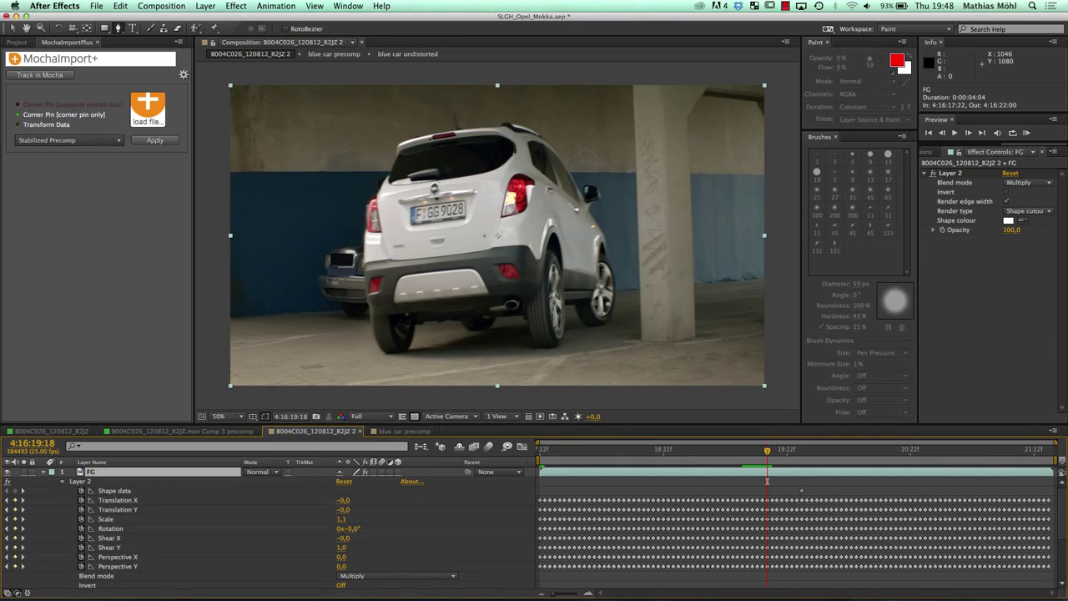
{"action": "left_click", "coordinate": [62, 481]}
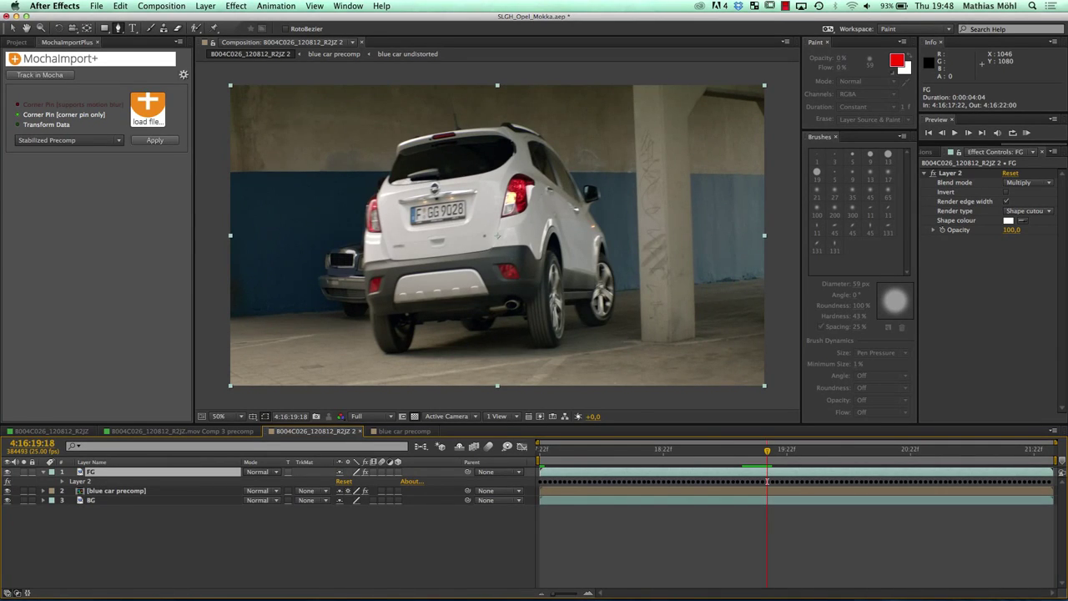
Step: Delete the Layer 2 shape effect from the FG layer and switch to mocha Pro
{"action": "left_click", "coordinate": [81, 482]}
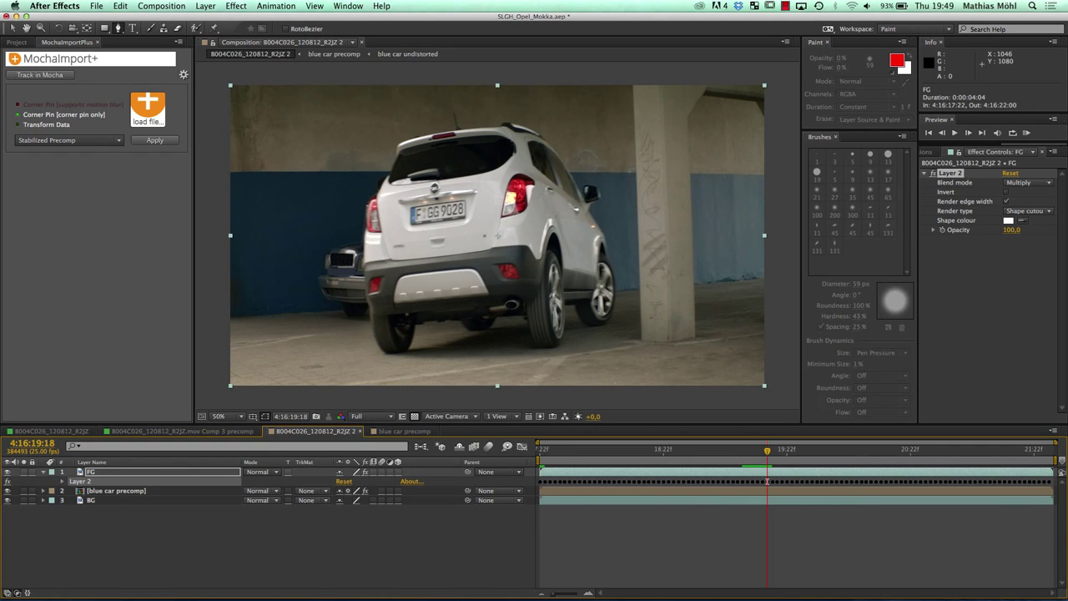
{"action": "key", "text": "Delete"}
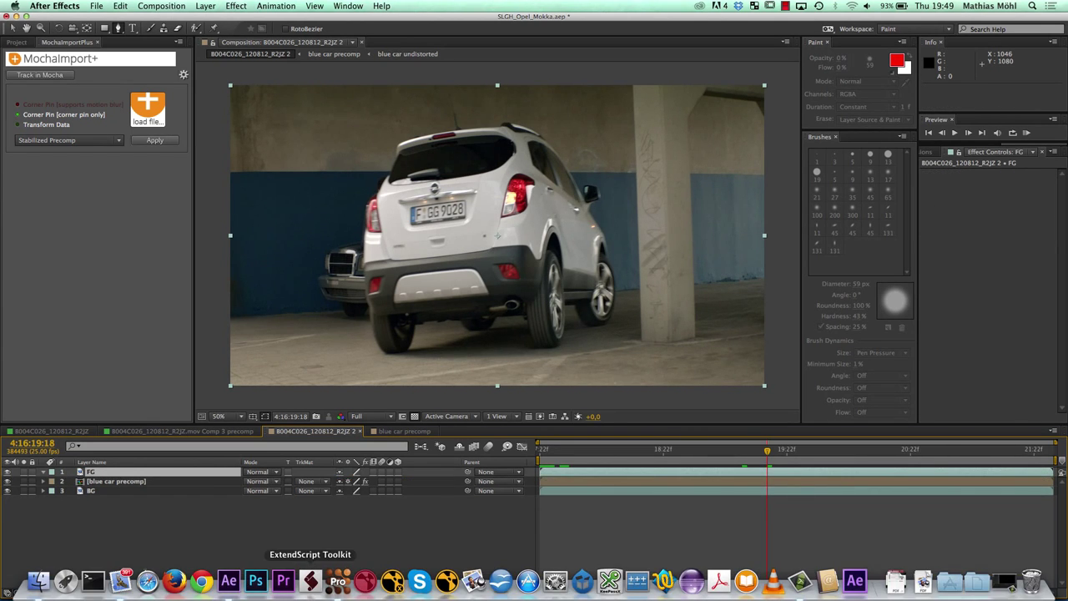
{"action": "left_click", "coordinate": [337, 581]}
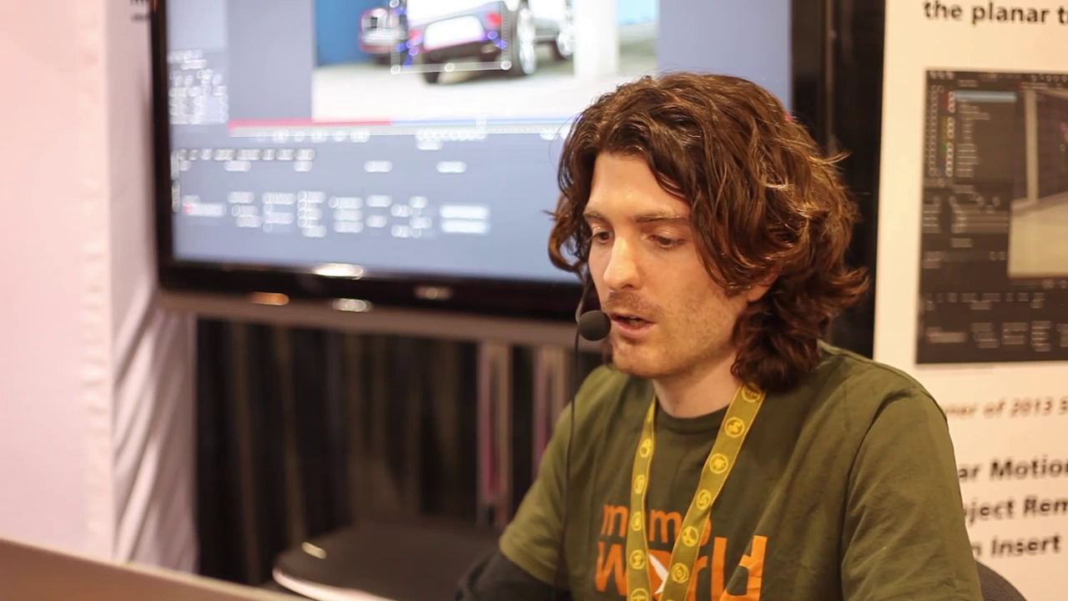
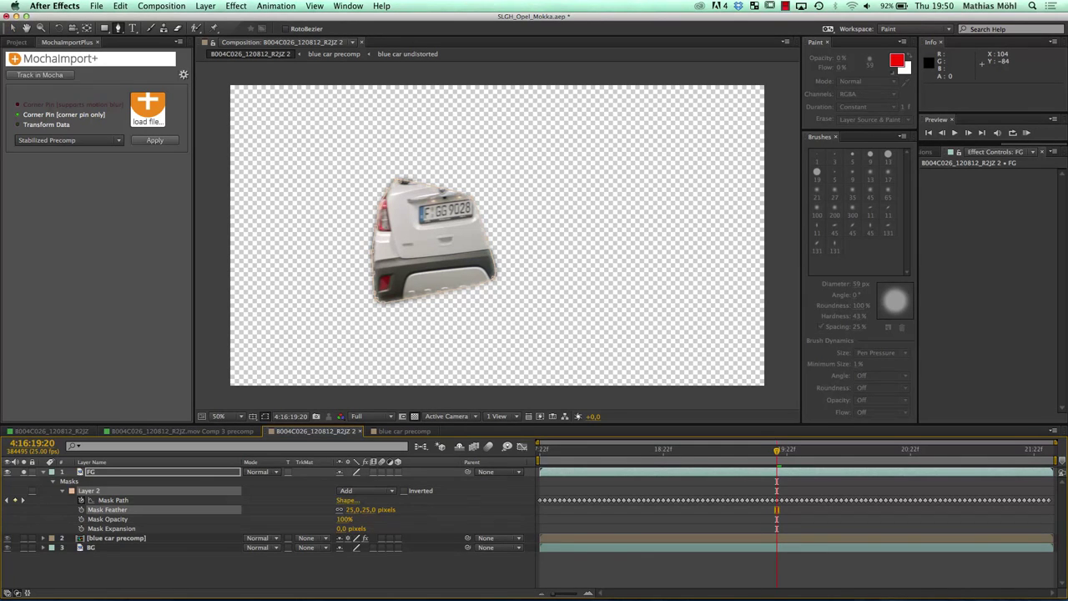
Step: Open the project SLGH_Jeep_shot47_lw_v003.aep in After Effects and show its shot47_v002 composition enlarged to 50%
{"action": "left_click", "coordinate": [96, 6]}
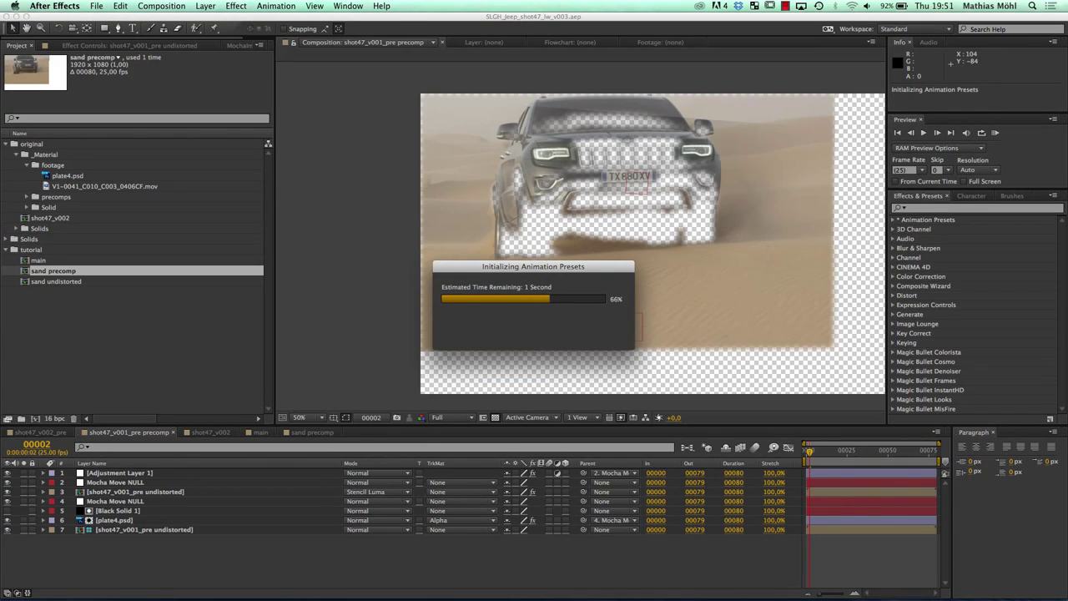
{"action": "double_click", "coordinate": [39, 228]}
{"action": "double_click", "coordinate": [50, 217]}
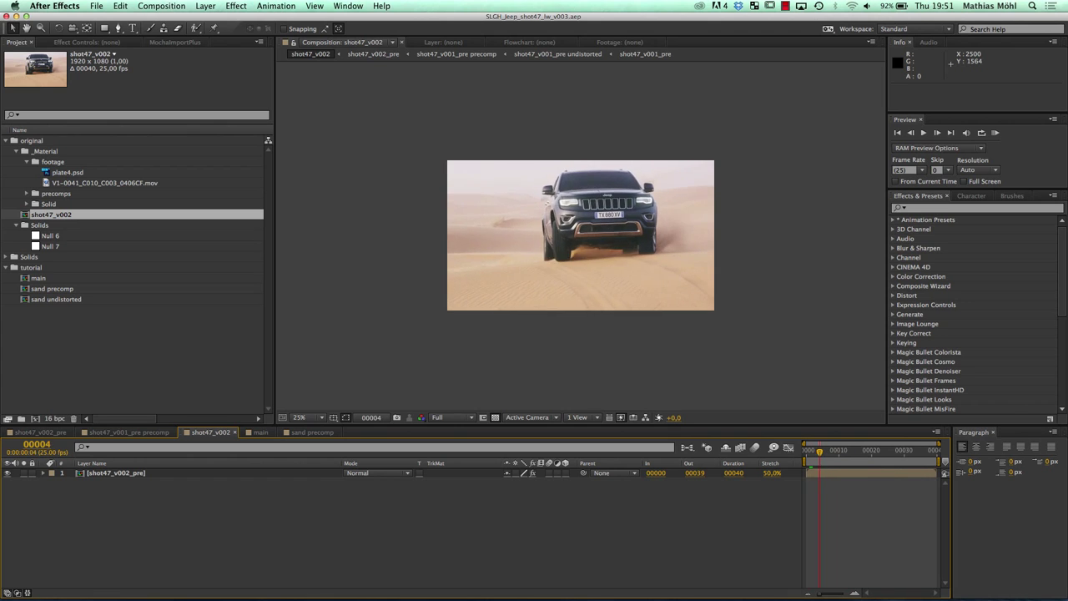
{"action": "scroll", "coordinate": [618, 267], "scroll_direction": "up", "scroll_amount": 4}
{"action": "scroll", "coordinate": [617, 267], "scroll_direction": "down", "scroll_amount": 2}
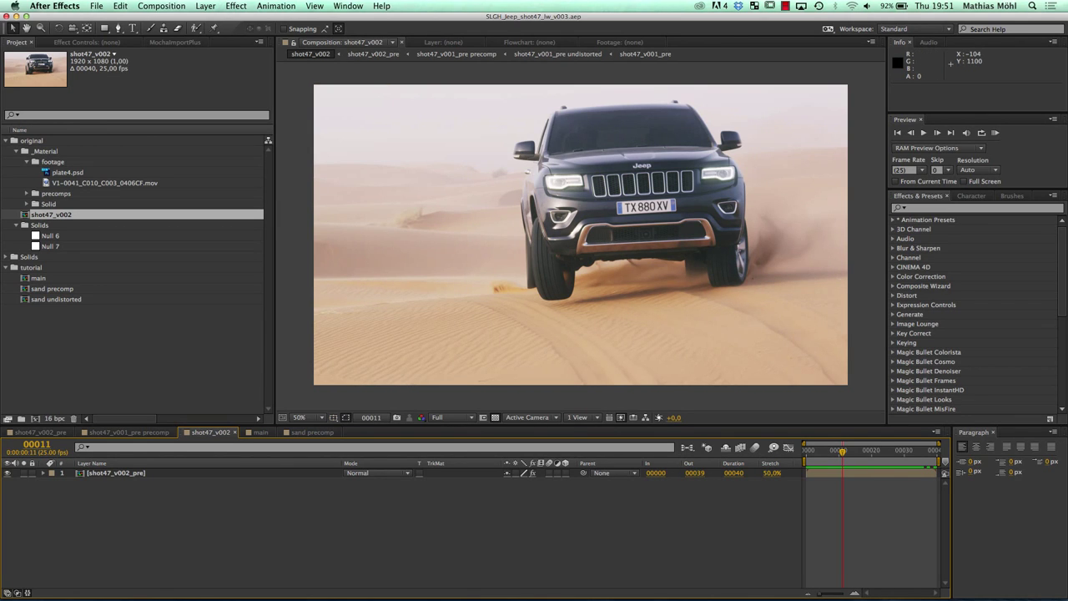
Step: Open the main composition from the tutorial folder and enlarge its view to 50%
{"action": "left_click", "coordinate": [56, 298]}
{"action": "double_click", "coordinate": [39, 278]}
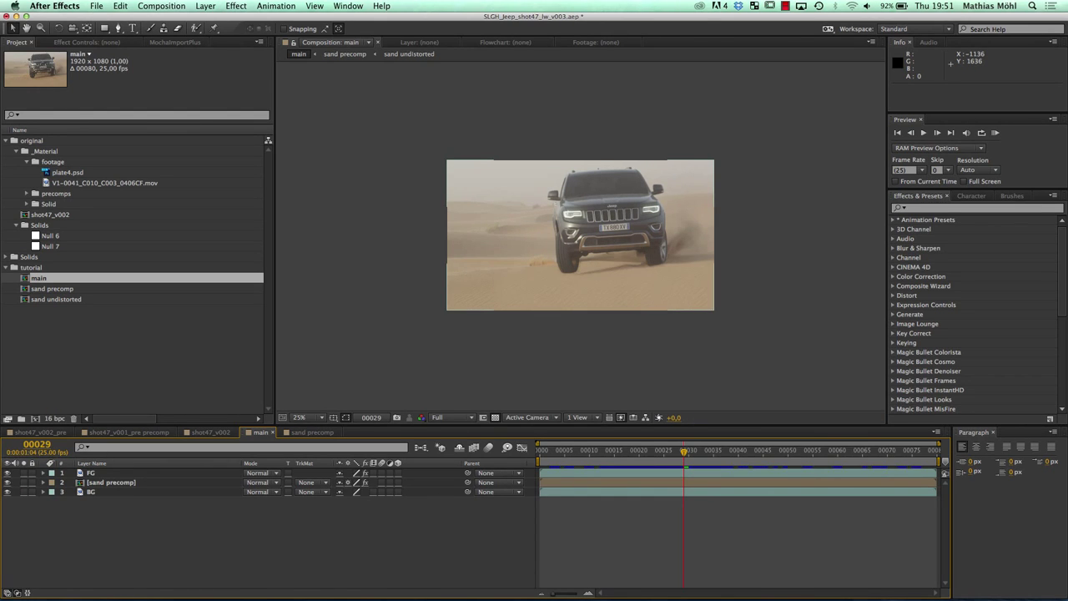
{"action": "scroll", "coordinate": [581, 236], "scroll_direction": "up", "scroll_amount": 3}
{"action": "scroll", "coordinate": [580, 236], "scroll_direction": "down", "scroll_amount": 3}
{"action": "scroll", "coordinate": [581, 237], "scroll_direction": "up", "scroll_amount": 2}
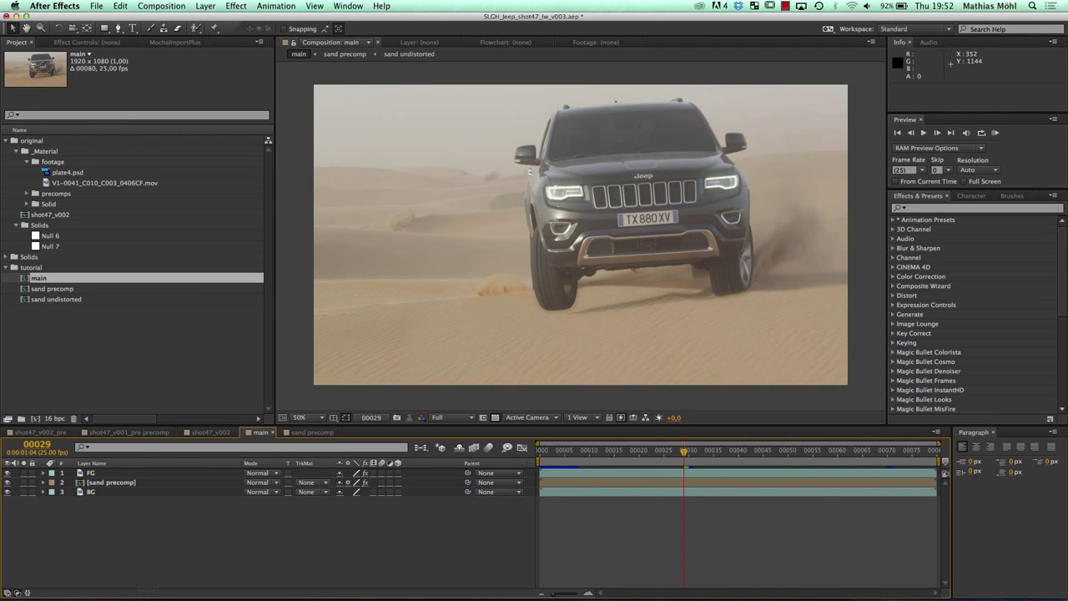
Step: Switch to mocha Pro and start a new project in place of the open car project
{"action": "mouse_move", "coordinate": [203, 584]}
{"action": "left_click", "coordinate": [337, 582]}
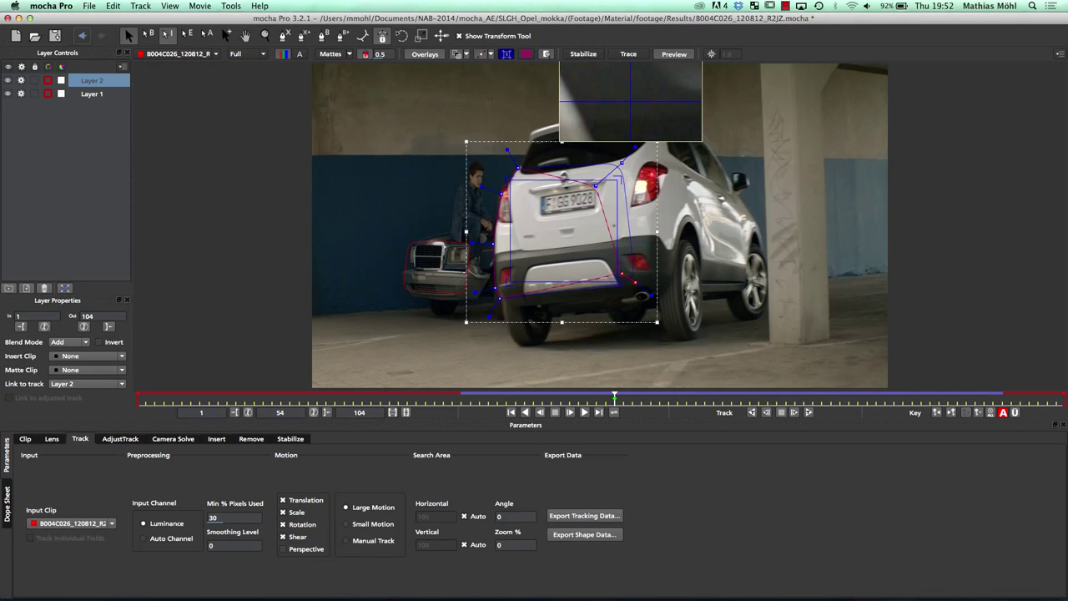
{"action": "left_click", "coordinate": [88, 6]}
{"action": "mouse_move", "coordinate": [117, 40]}
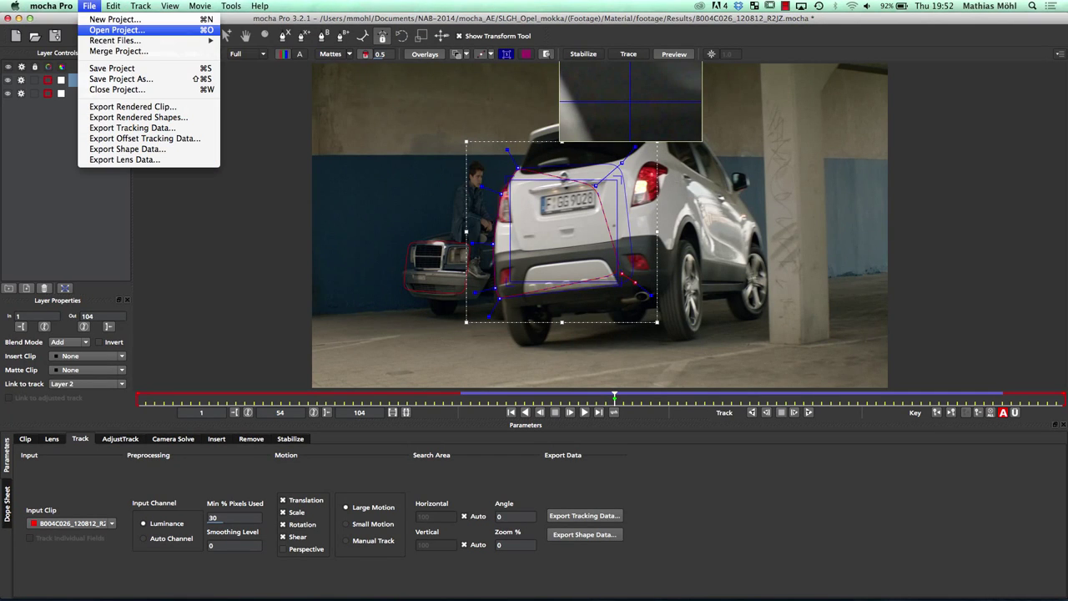
{"action": "left_click", "coordinate": [115, 19]}
{"action": "left_click", "coordinate": [540, 81]}
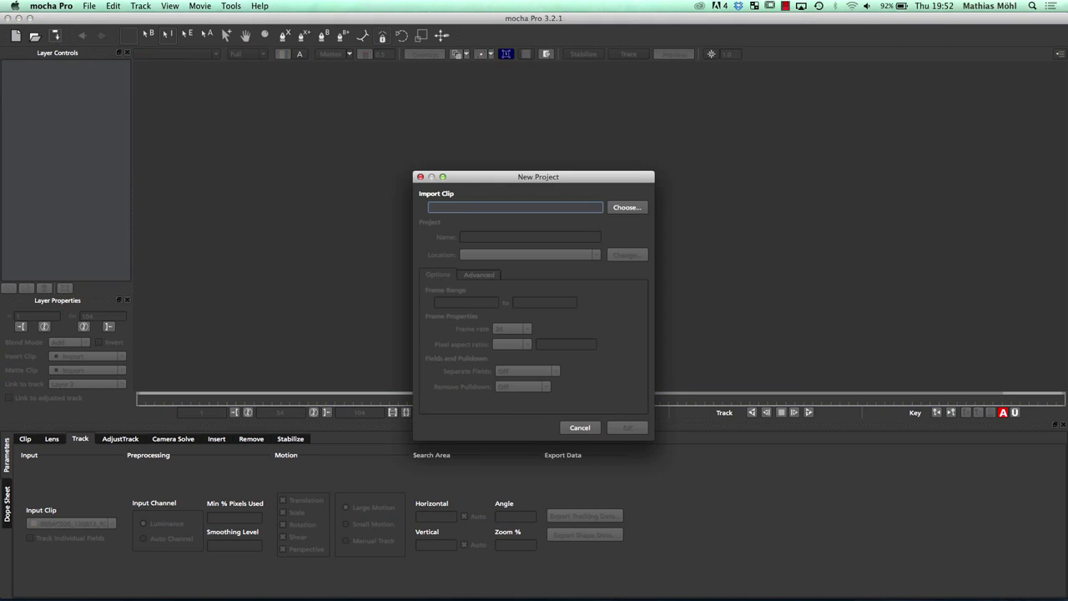
Step: Import V1-0041_C010_C003_0406CF.mov from the Jeep project's footage folder as the new project's clip and overwrite the existing project file
{"action": "left_click", "coordinate": [627, 207]}
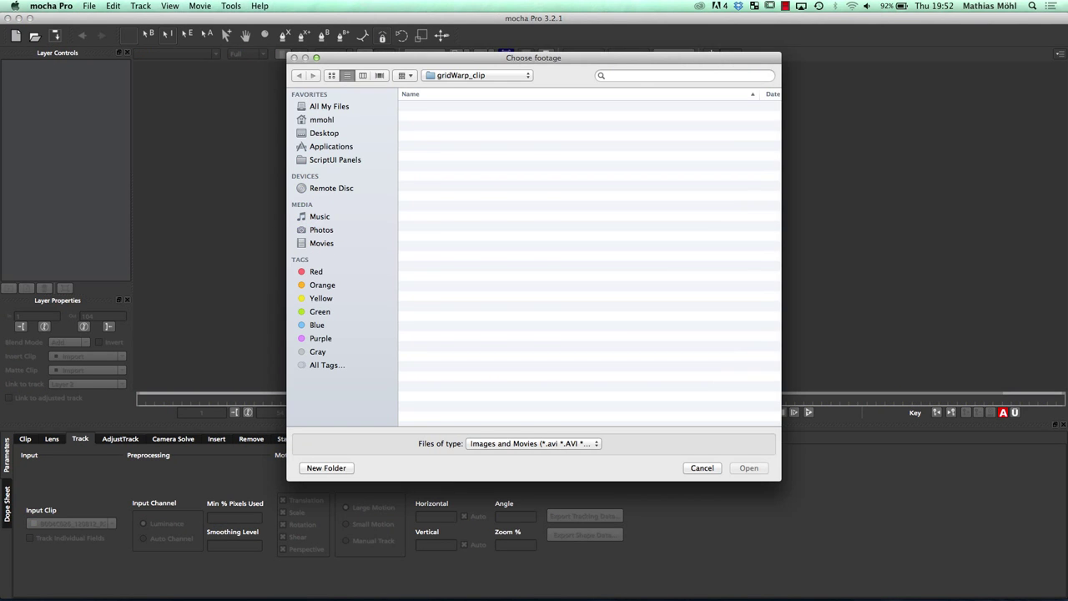
{"action": "left_click", "coordinate": [484, 107]}
{"action": "left_click", "coordinate": [477, 75]}
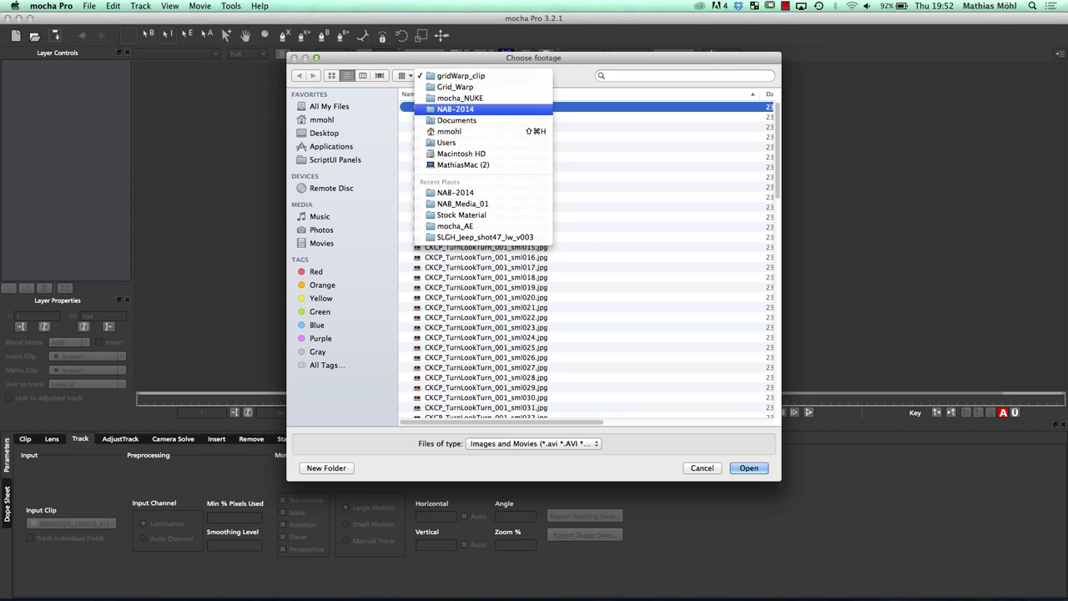
{"action": "left_click", "coordinate": [467, 109]}
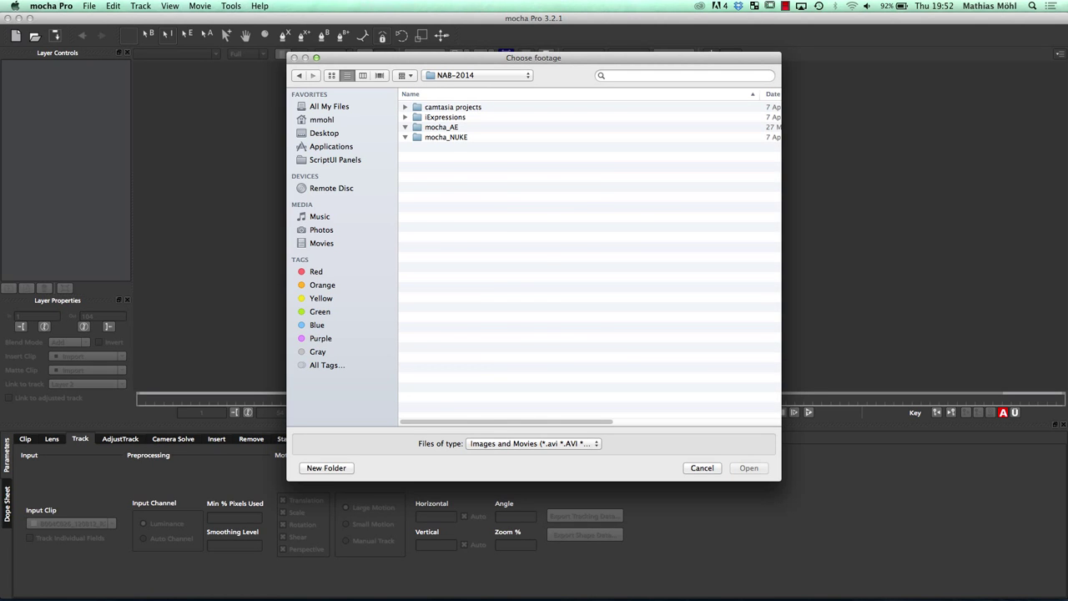
{"action": "left_click", "coordinate": [441, 127]}
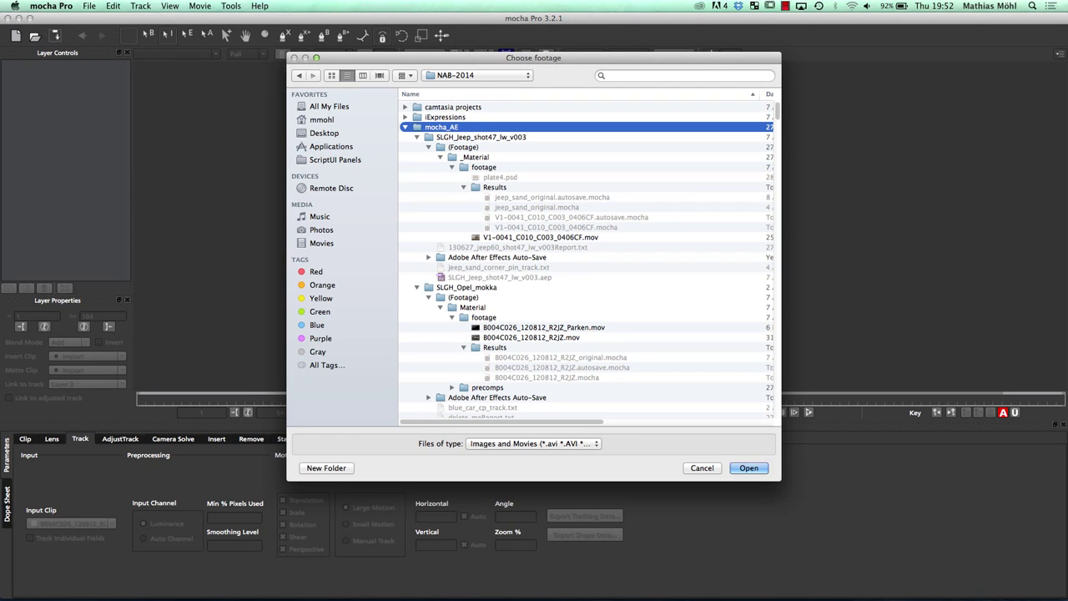
{"action": "left_click", "coordinate": [540, 237]}
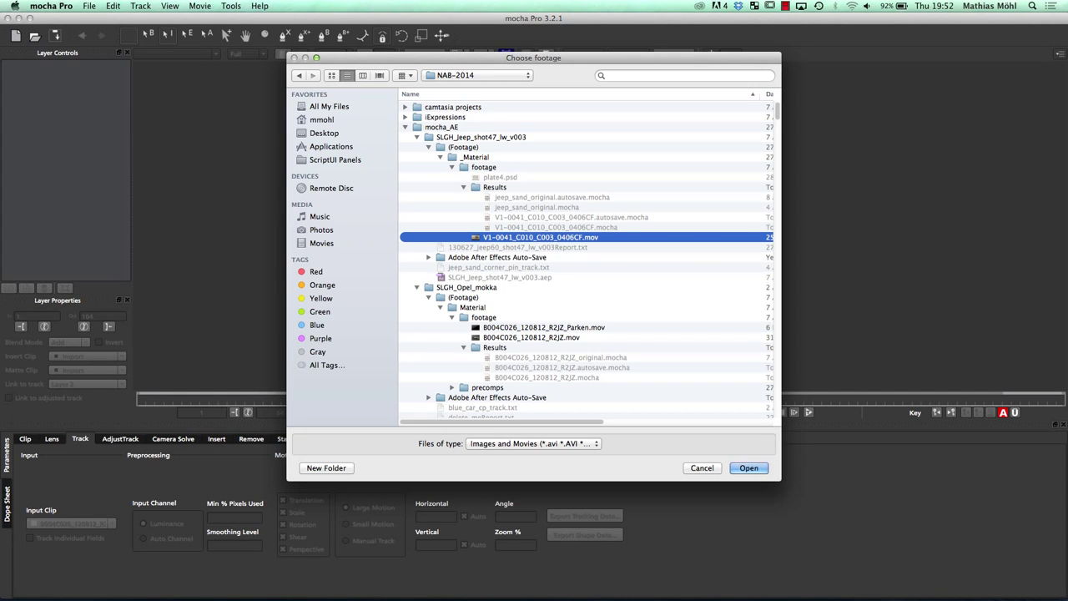
{"action": "key", "text": "Return"}
{"action": "key", "text": "Return"}
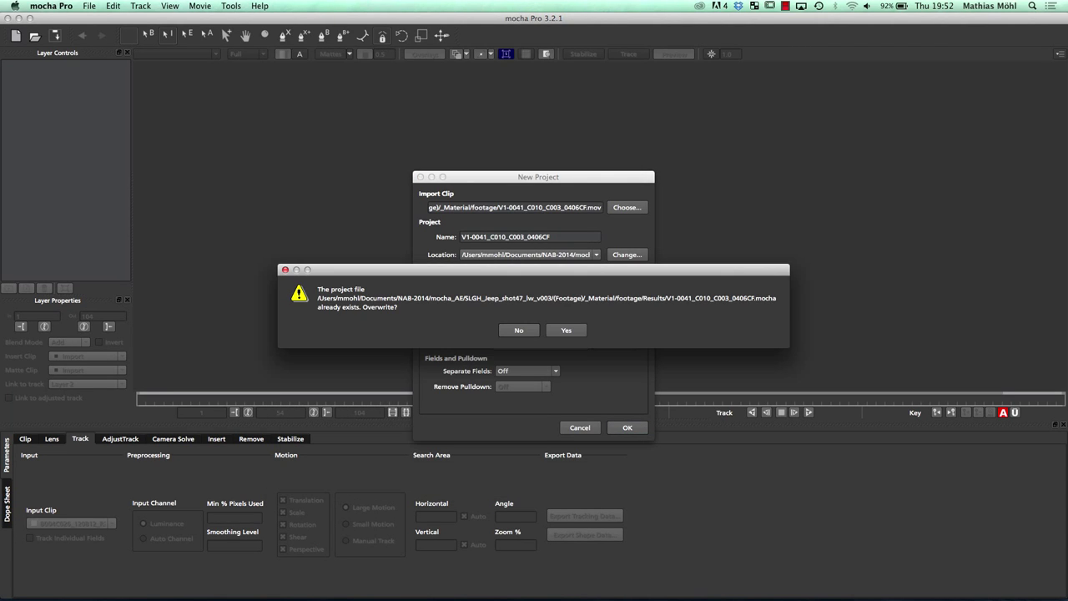
{"action": "key", "text": "Return"}
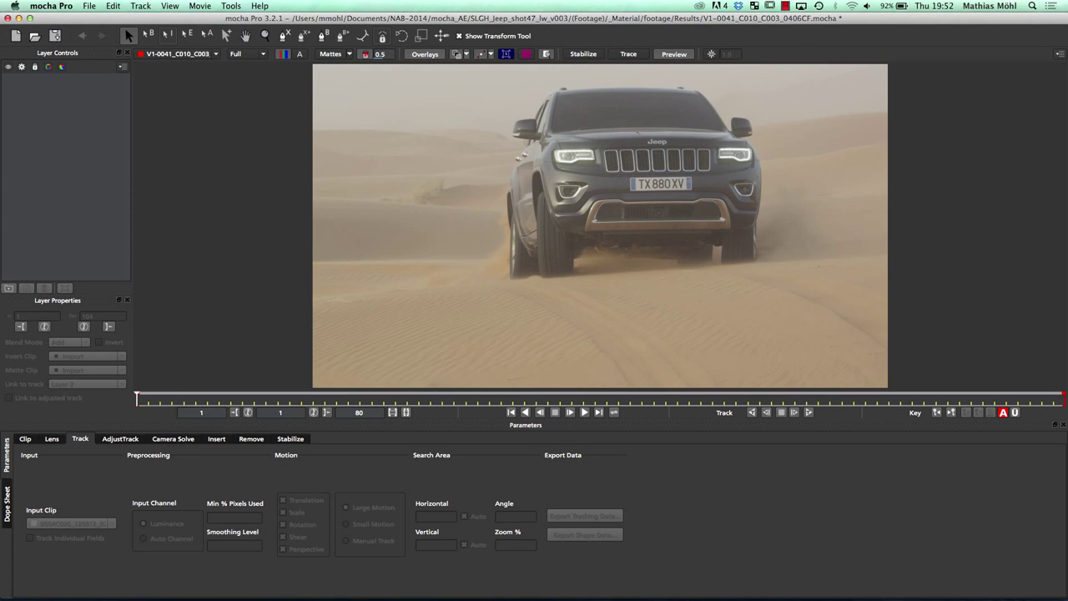
Step: Preview the Jeep clip, outline the rippled sand in the lower-left foreground with an eight-point X-spline on frame 1, and track it forward
{"action": "left_click_drag", "start_coordinate": [136, 398], "coordinate": [572, 399]}
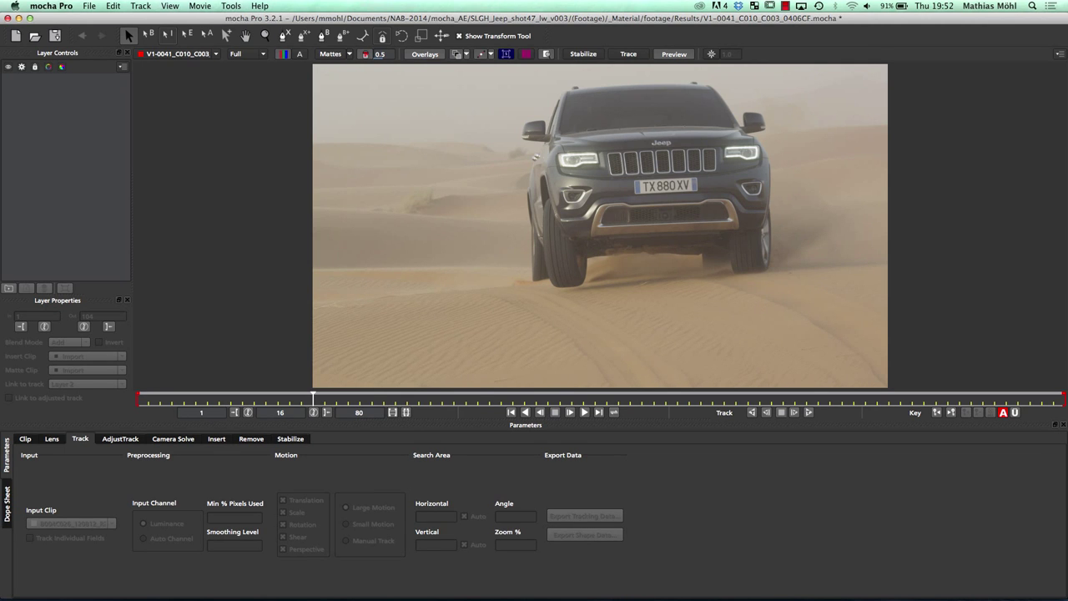
{"action": "key", "text": "space"}
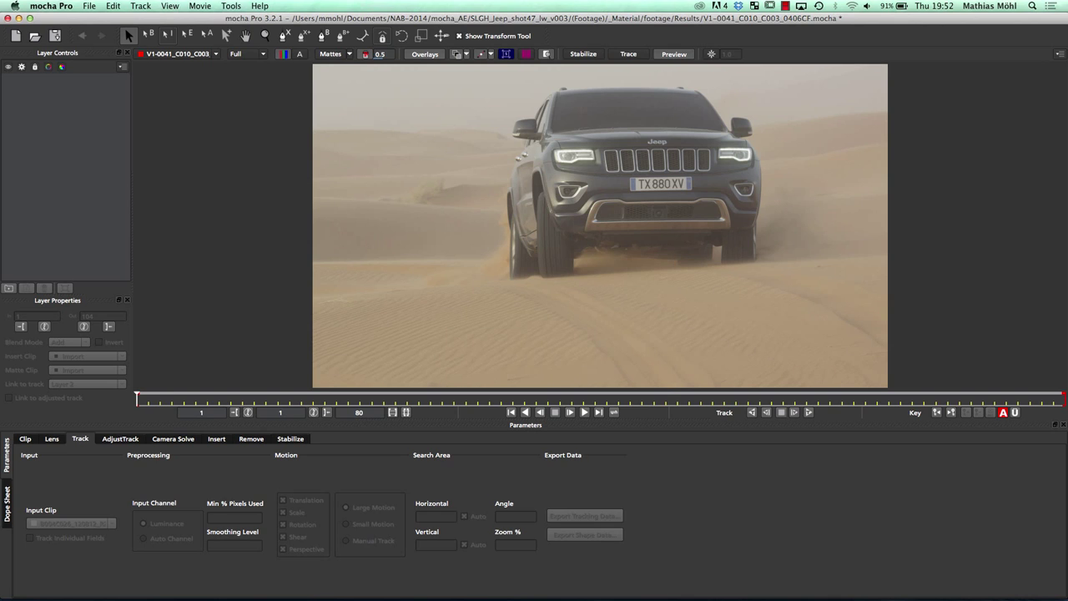
{"action": "left_click", "coordinate": [285, 36]}
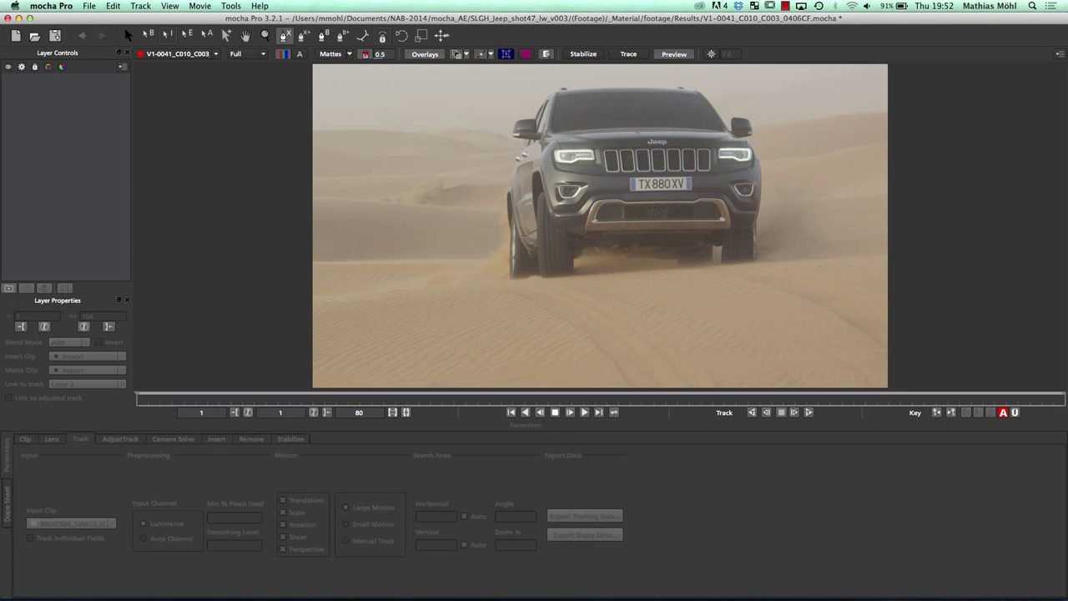
{"action": "left_click", "coordinate": [338, 311]}
{"action": "left_click", "coordinate": [412, 297]}
{"action": "left_click", "coordinate": [474, 302]}
{"action": "left_click", "coordinate": [524, 341]}
{"action": "left_click", "coordinate": [502, 372]}
{"action": "left_click", "coordinate": [357, 384]}
{"action": "left_click", "coordinate": [306, 368]}
{"action": "left_click", "coordinate": [315, 318]}
{"action": "right_click", "coordinate": [314, 317]}
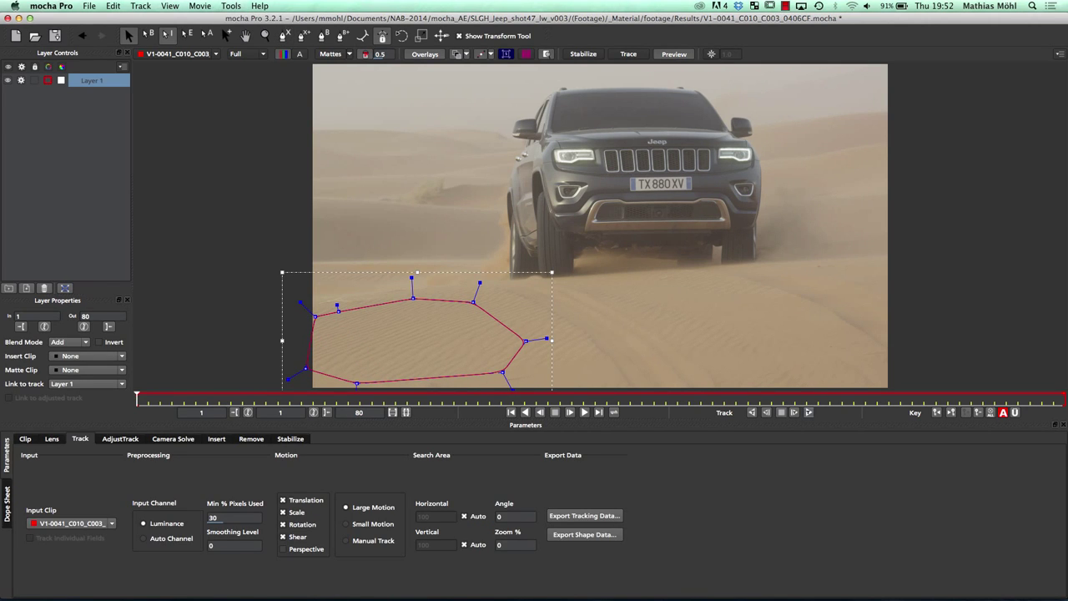
{"action": "left_click", "coordinate": [807, 412]}
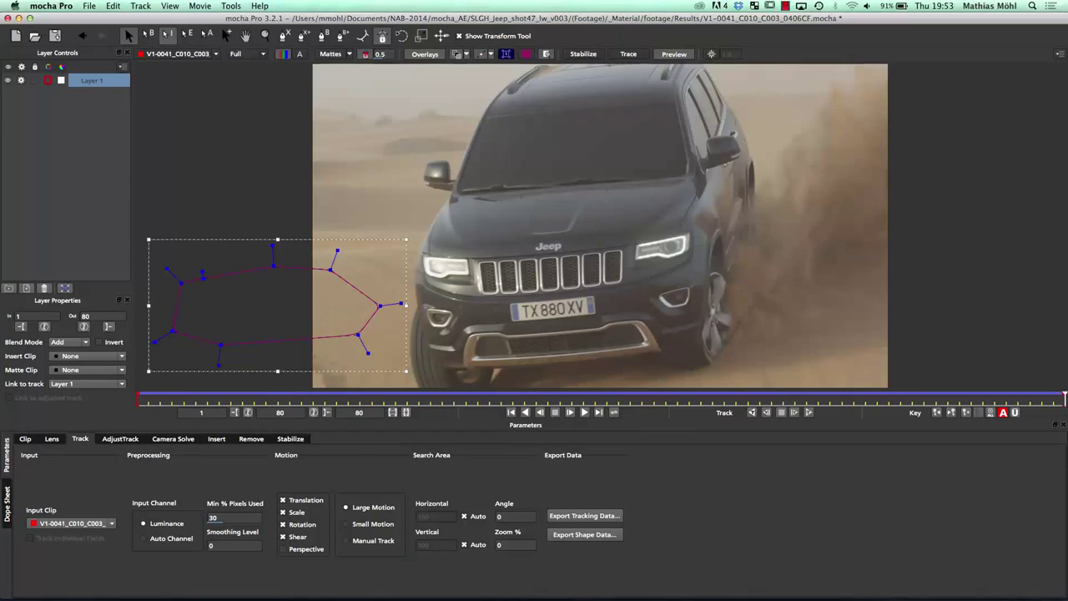
Step: Show the tracked sand layer's planar surface, expand it to the full image size, and check it across the frames
{"action": "left_click_drag", "start_coordinate": [1065, 397], "coordinate": [584, 398]}
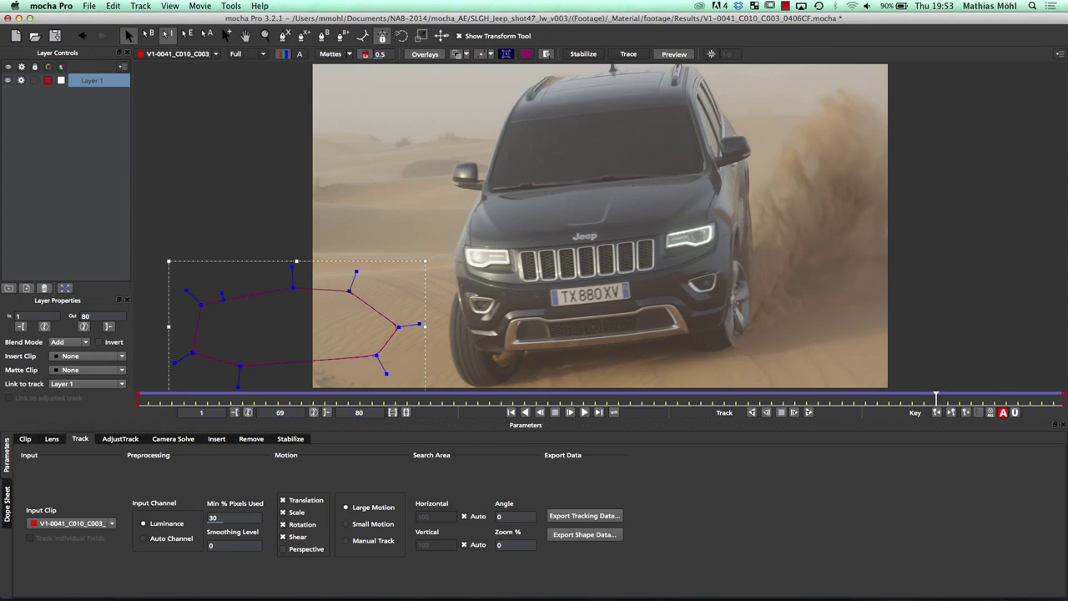
{"action": "left_click", "coordinate": [506, 55]}
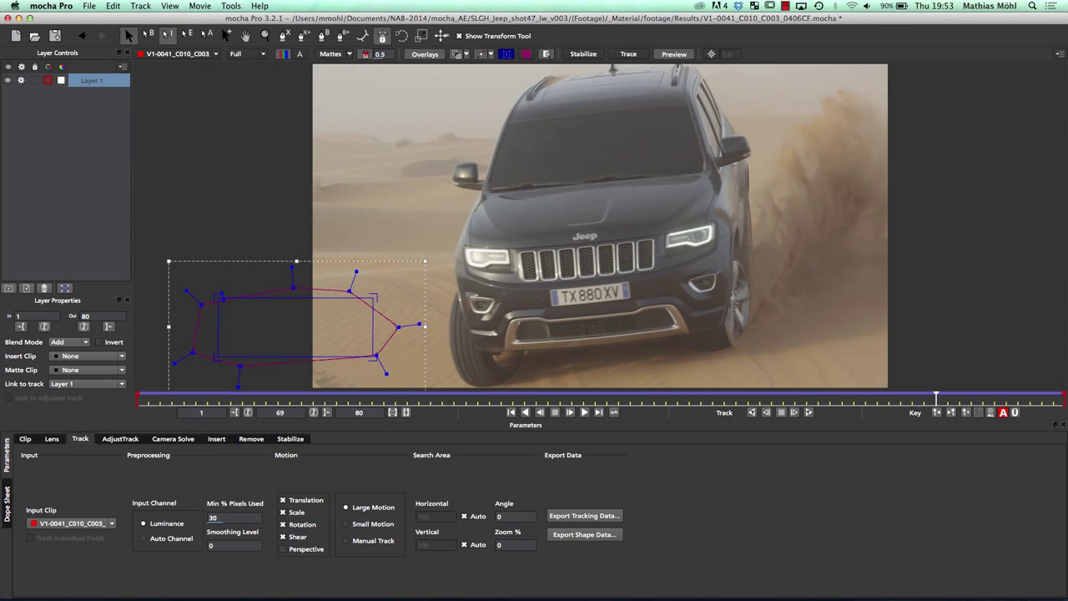
{"action": "left_click_drag", "start_coordinate": [373, 327], "coordinate": [414, 327]}
{"action": "left_click_drag", "start_coordinate": [354, 297], "coordinate": [318, 237]}
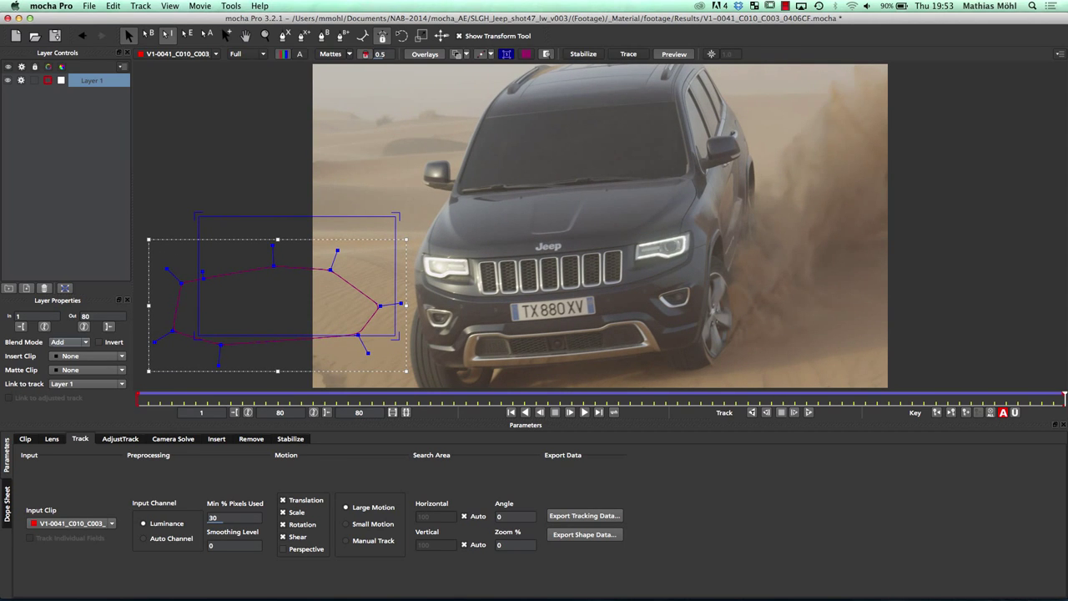
{"action": "left_click", "coordinate": [66, 288]}
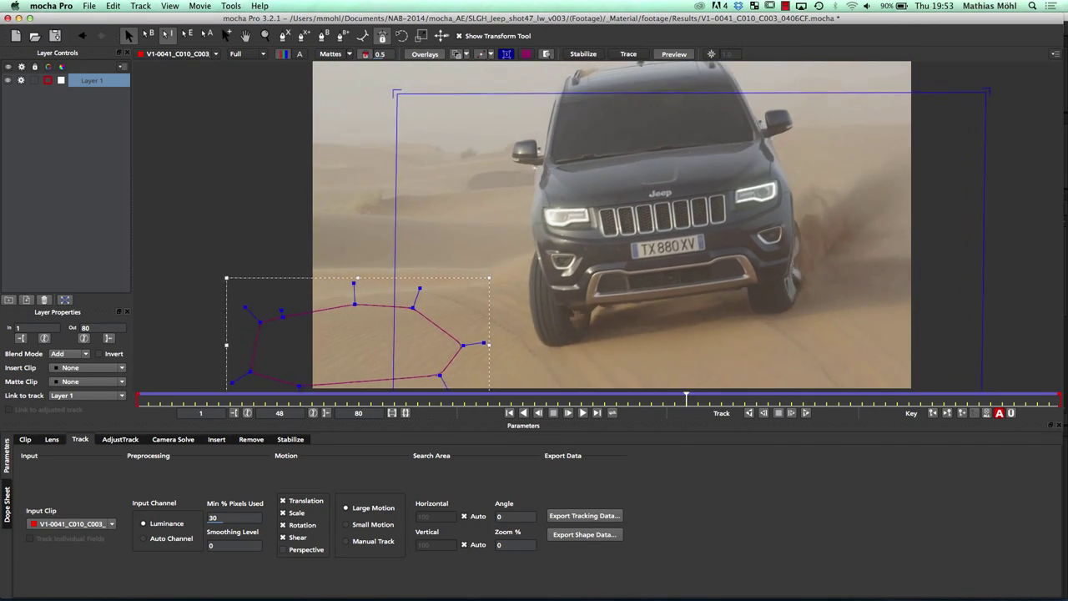
{"action": "left_click_drag", "start_coordinate": [453, 399], "coordinate": [629, 399]}
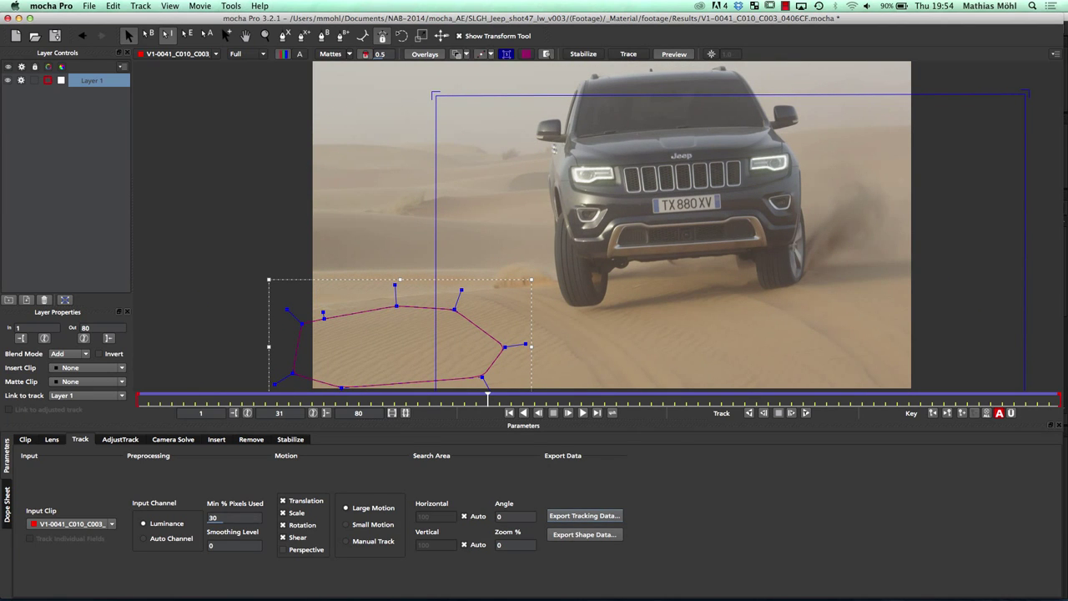
Step: Switch to After Effects and create a new composition from the V1-0041_C010_C003_0406CF.mov footage
{"action": "mouse_move", "coordinate": [392, 584]}
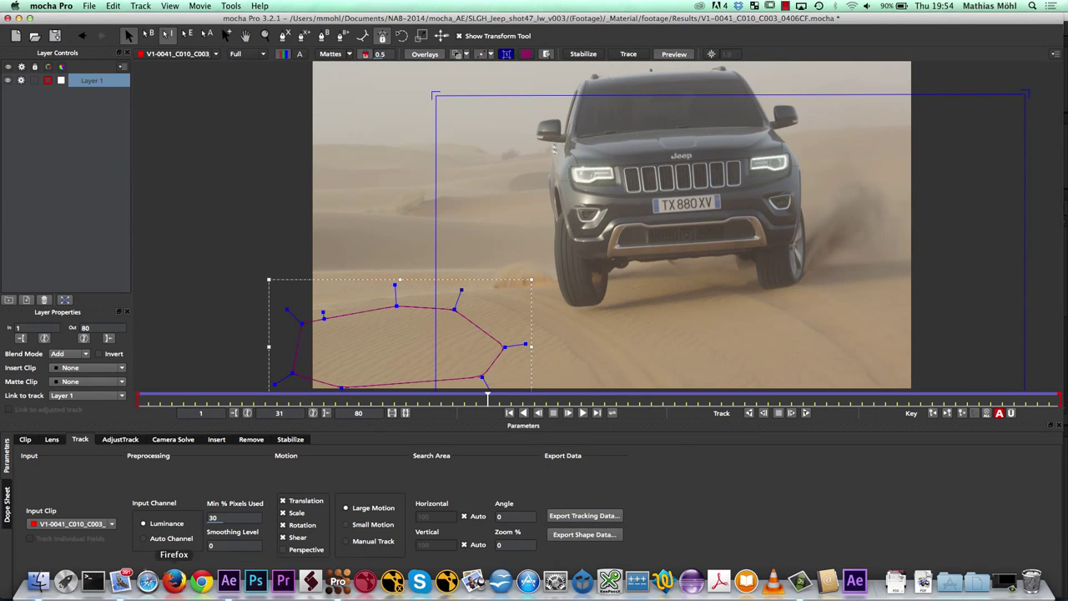
{"action": "left_click", "coordinate": [228, 582]}
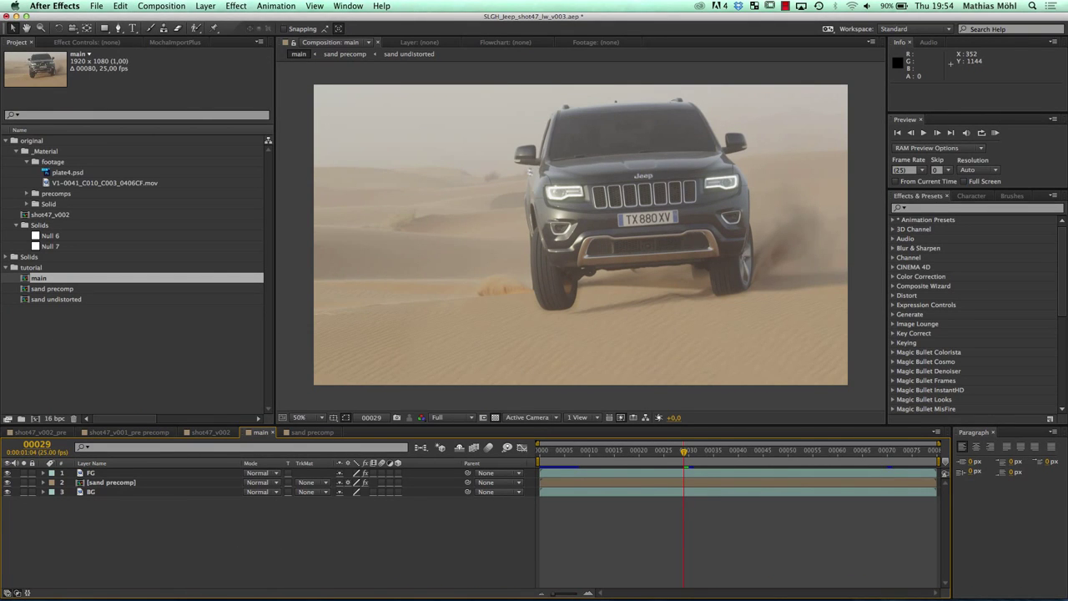
{"action": "left_click_drag", "start_coordinate": [60, 183], "coordinate": [36, 418]}
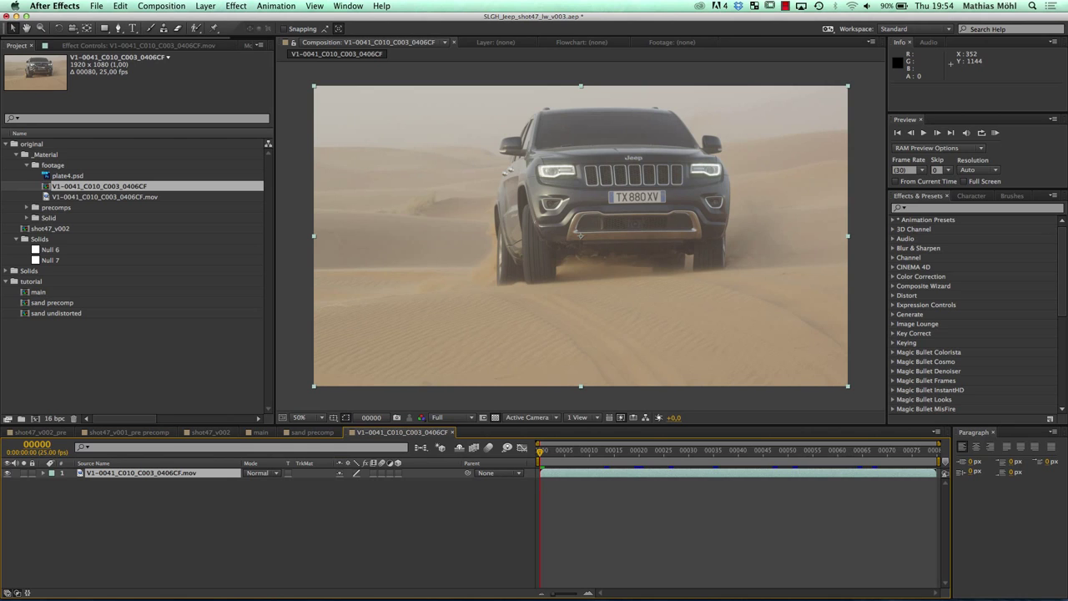
{"action": "mouse_move", "coordinate": [540, 451]}
{"action": "left_mouse_down"}
{"action": "mouse_move", "coordinate": [828, 452]}
{"action": "mouse_move", "coordinate": [538, 451]}
{"action": "left_mouse_up"}
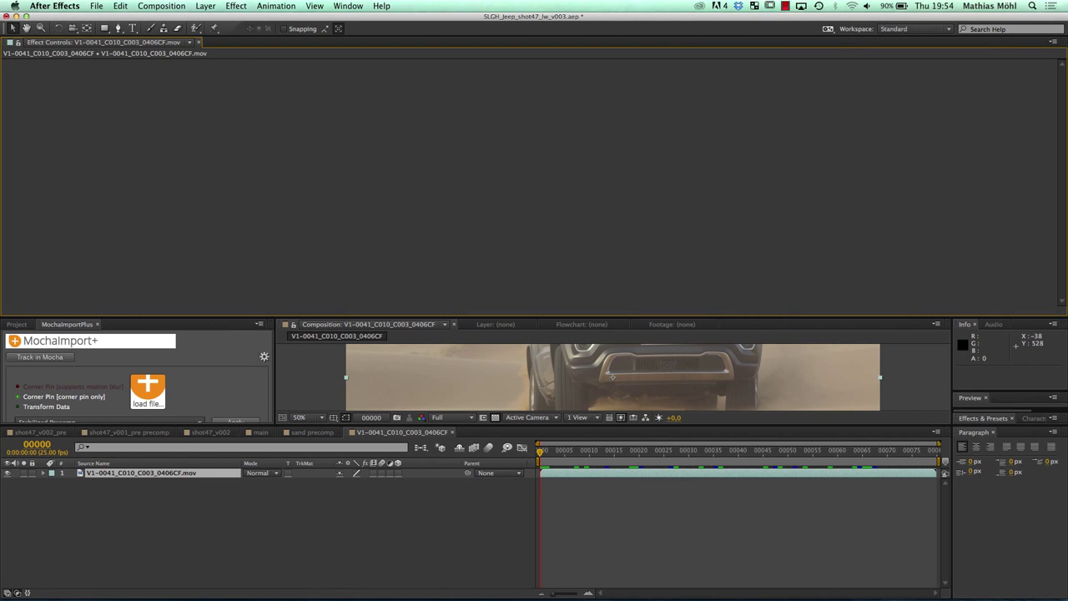
Step: Close the Effect Controls panel and enlarge the composition viewer above the timeline
{"action": "left_click", "coordinate": [189, 42]}
{"action": "key", "text": "Escape"}
{"action": "key", "text": "super+w"}
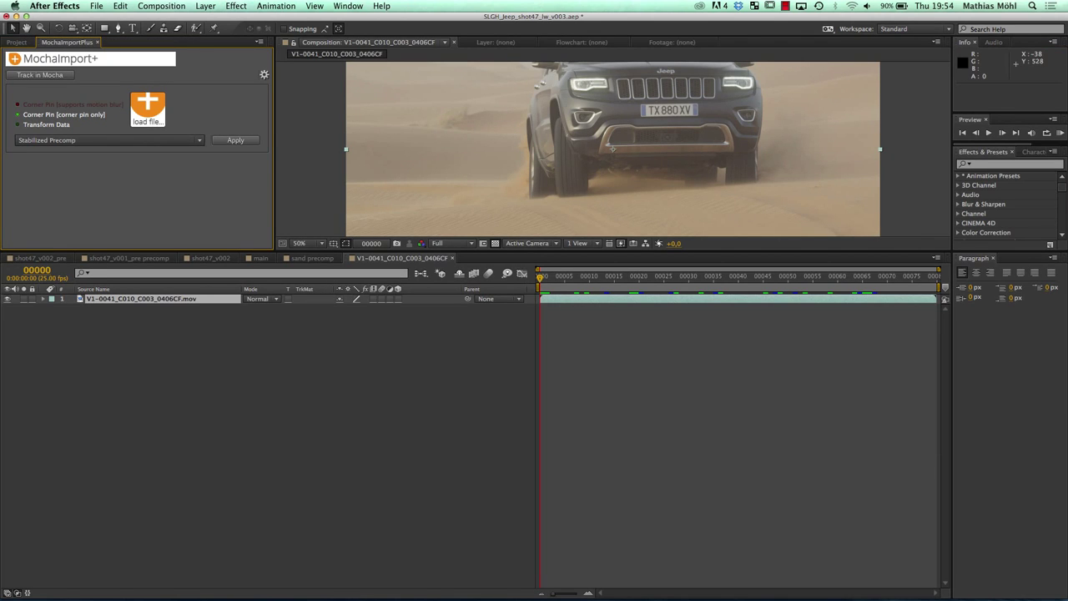
{"action": "left_click", "coordinate": [275, 376]}
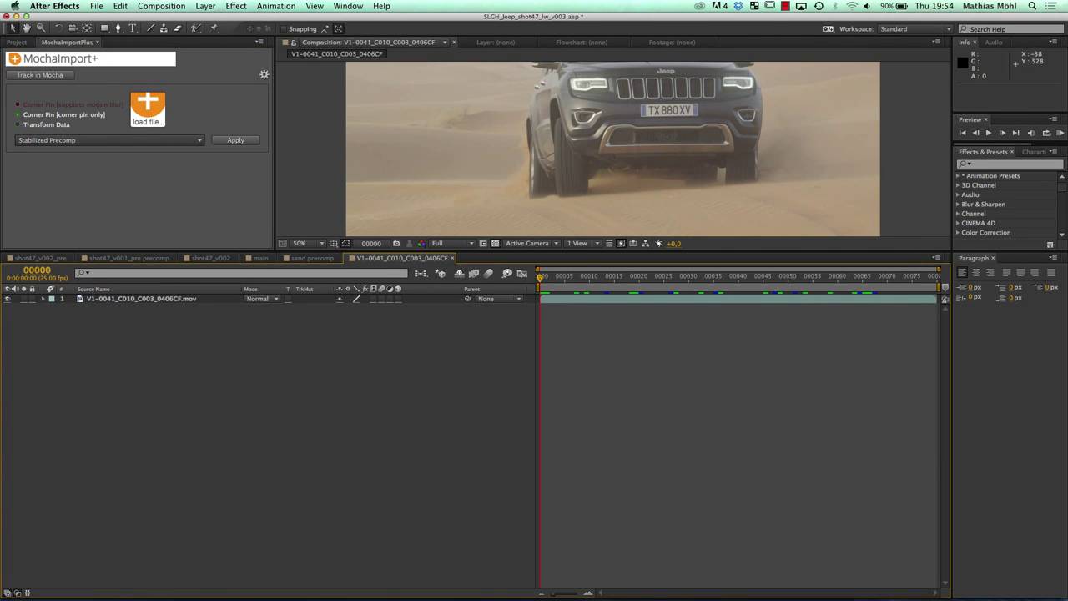
{"action": "left_click_drag", "start_coordinate": [331, 251], "coordinate": [331, 399]}
Step: Rename the footage layer BG, duplicate it, and name the copy sand
{"action": "left_click", "coordinate": [167, 446]}
{"action": "key", "text": "Return"}
{"action": "type", "text": "BG"}
{"action": "key", "text": "Return"}
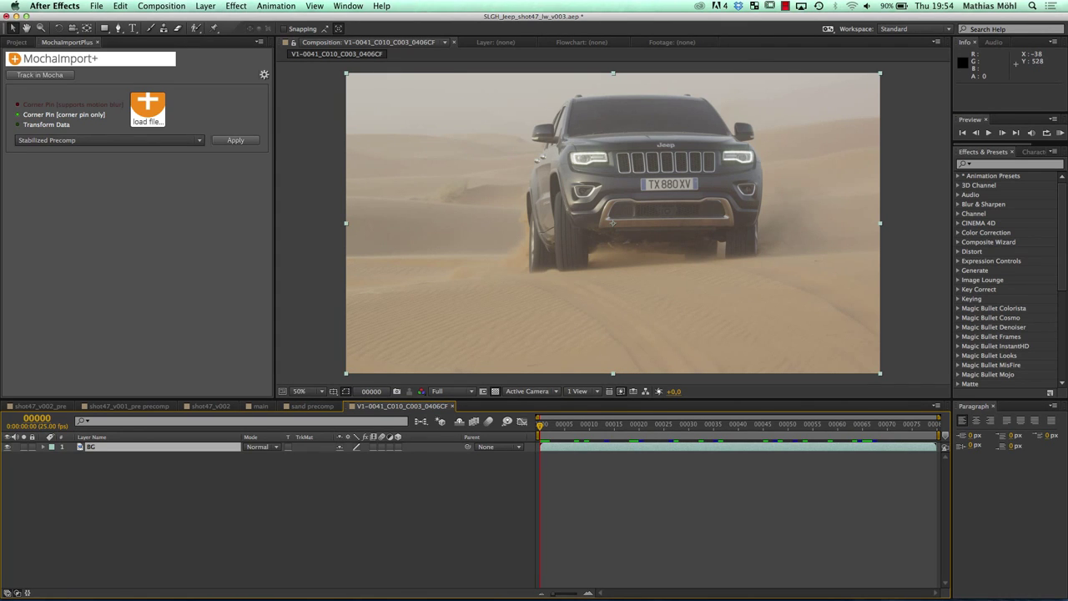
{"action": "key", "text": "super+d"}
{"action": "key", "text": "Return"}
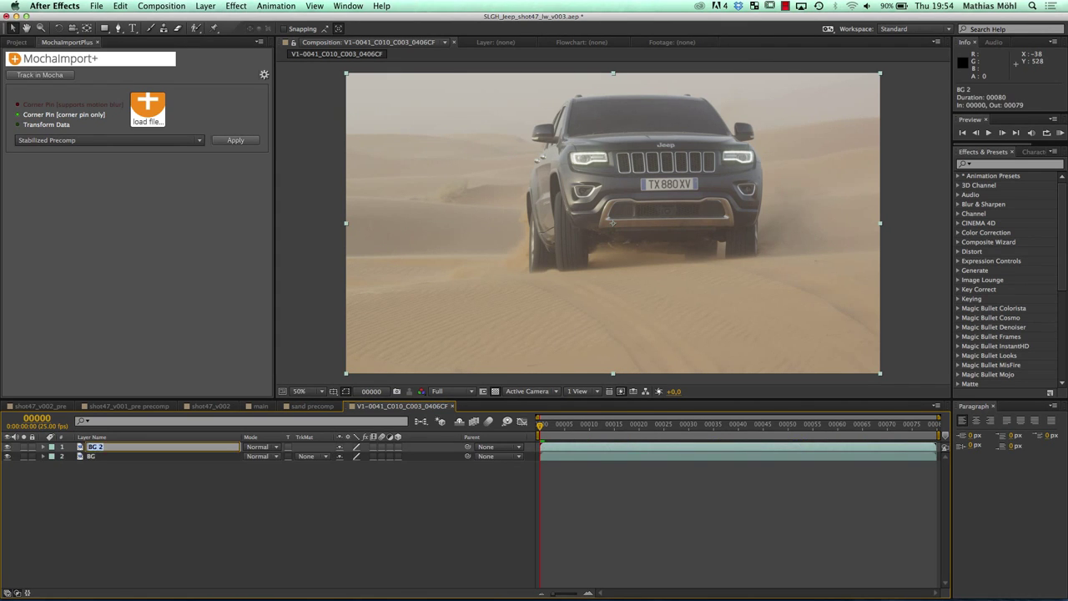
{"action": "key", "text": "Return"}
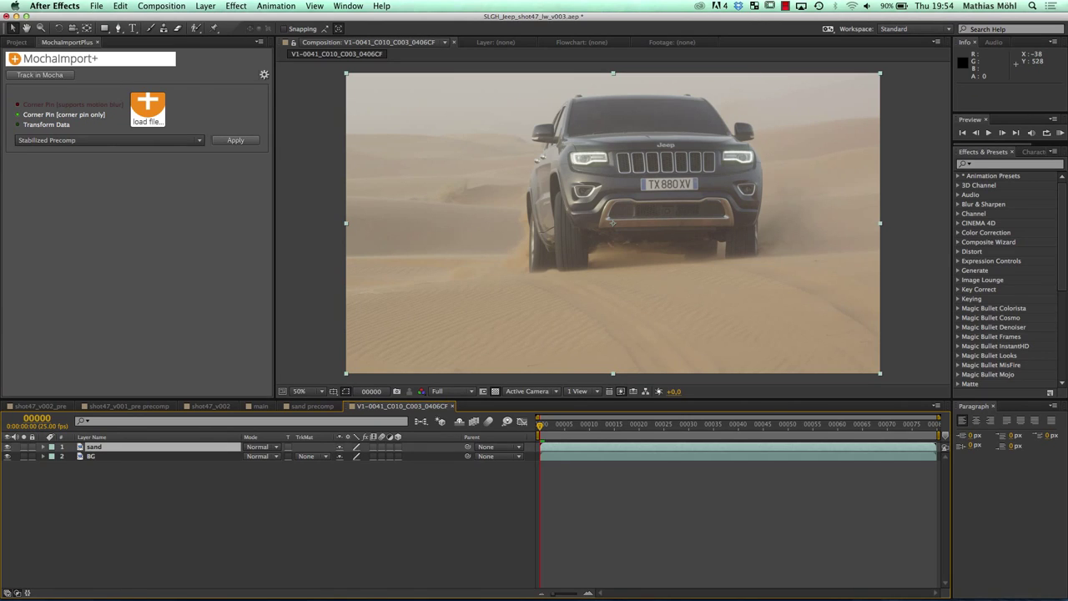
Step: Load the tracking file jeep_sand_corner_pin_track.txt into MochaImport+ for the sand layer
{"action": "left_click", "coordinate": [148, 107]}
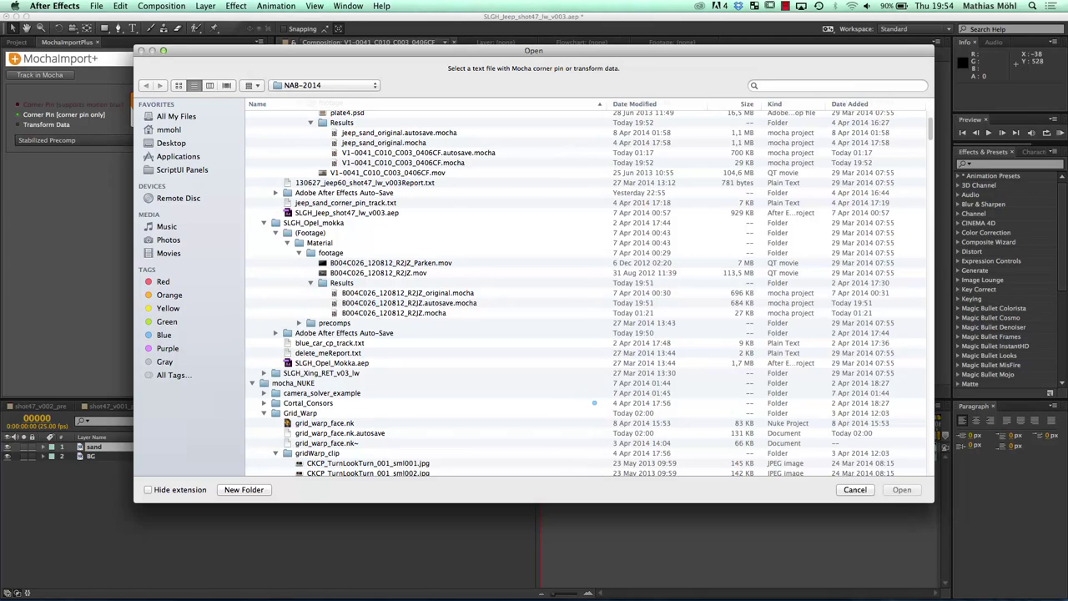
{"action": "scroll", "coordinate": [586, 292], "scroll_direction": "up", "scroll_amount": 2}
{"action": "left_click", "coordinate": [346, 252]}
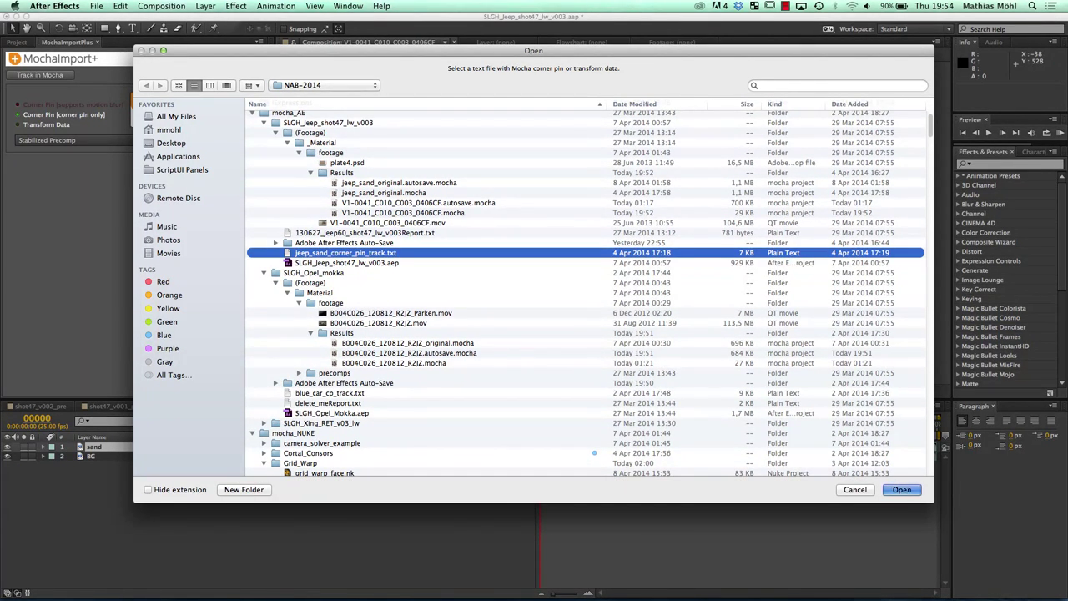
{"action": "key", "text": "Return"}
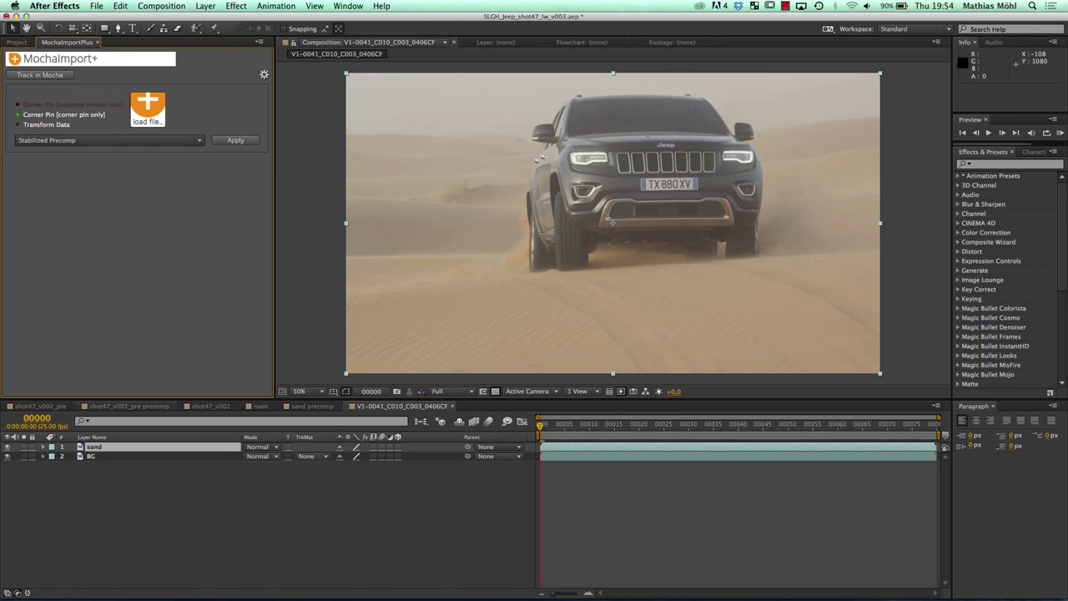
Step: Apply the tracking data to the sand layer as a Stabilized Precomp using the Red Giant Warp Corner Pin effect
{"action": "left_click", "coordinate": [110, 140]}
{"action": "left_click", "coordinate": [83, 183]}
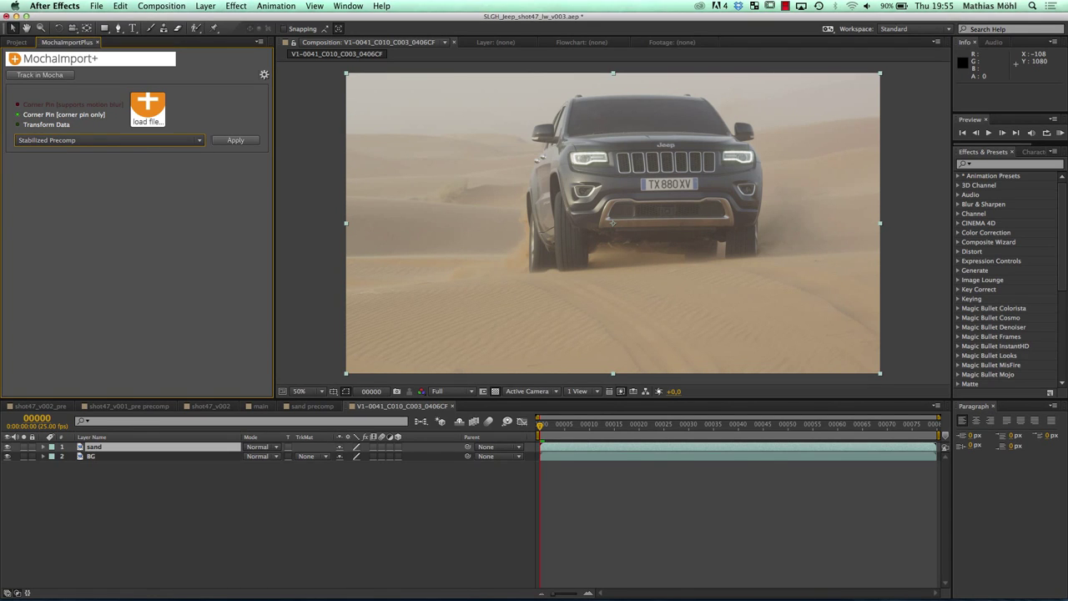
{"action": "left_click", "coordinate": [235, 140]}
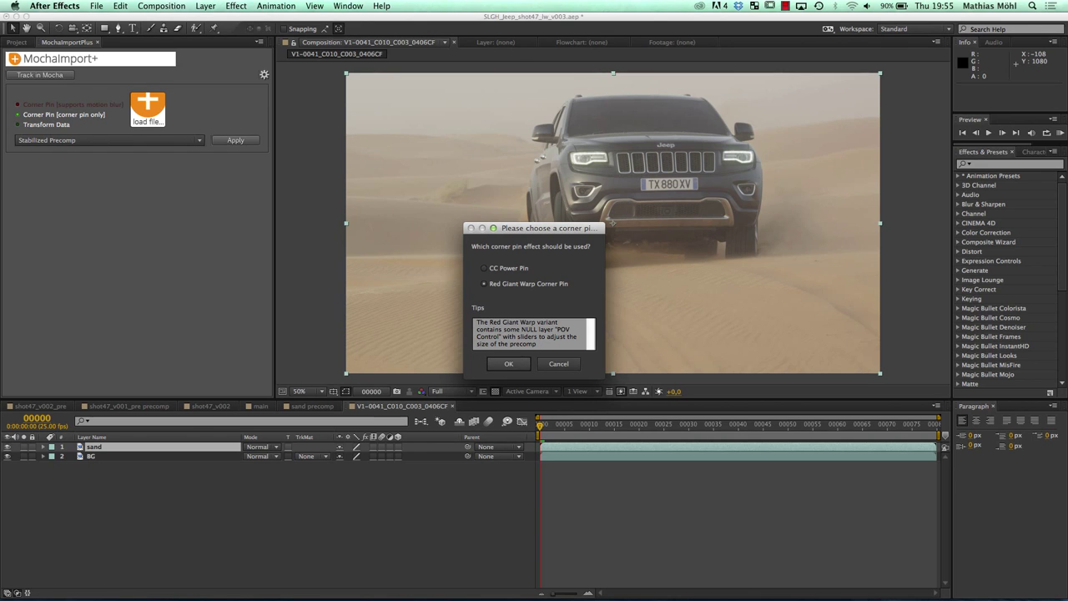
{"action": "key", "text": "Return"}
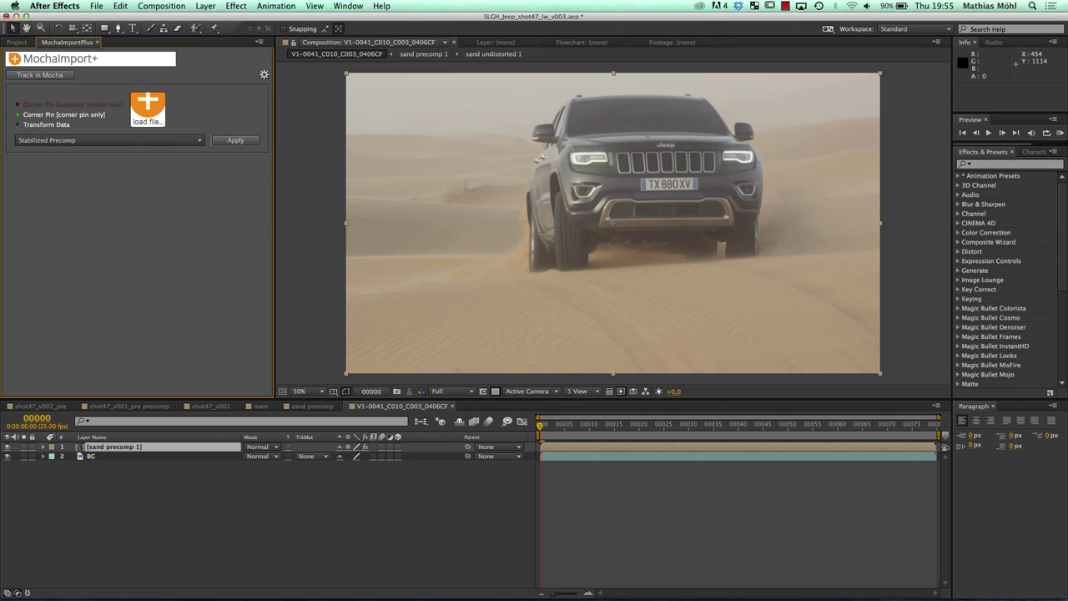
Step: Solo the sand precomp 1 layer to inspect it, and open sand precomp 1 to RAM-preview the stabilized footage
{"action": "left_click", "coordinate": [24, 447]}
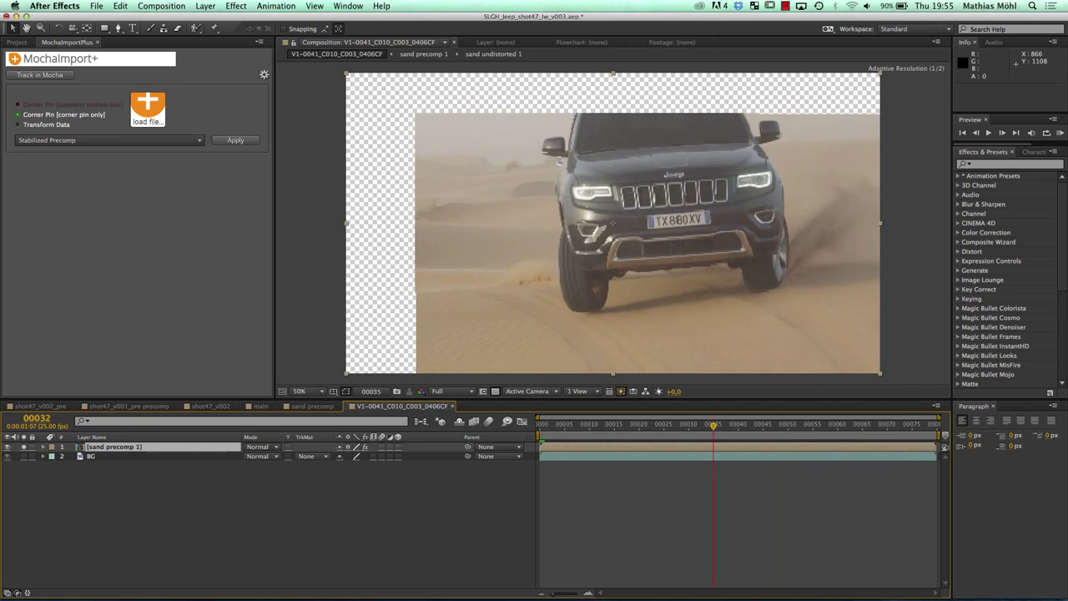
{"action": "key", "text": "space"}
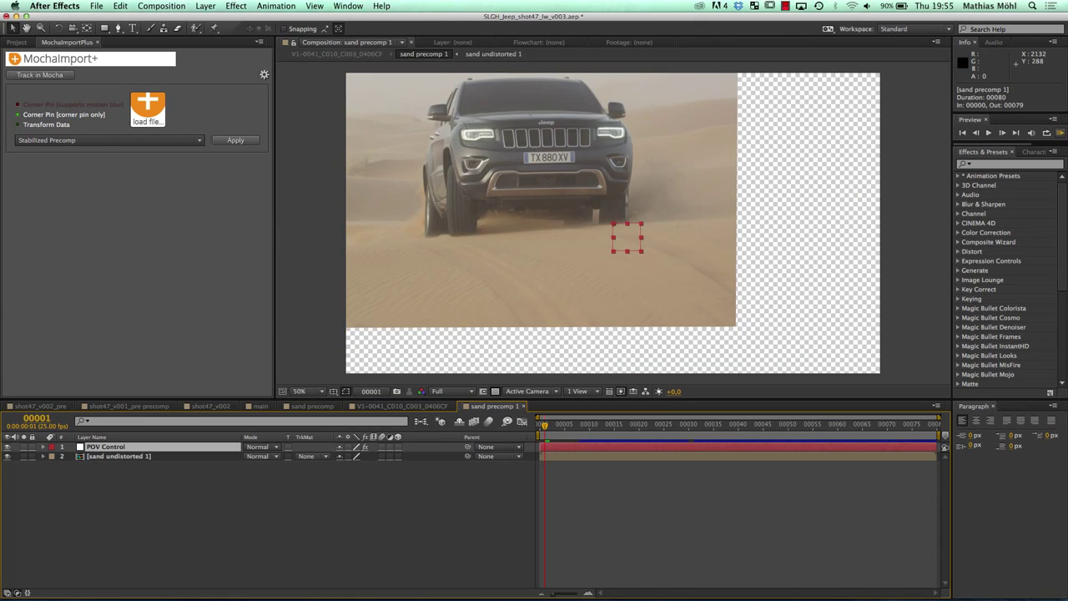
{"action": "key", "text": "KP_0"}
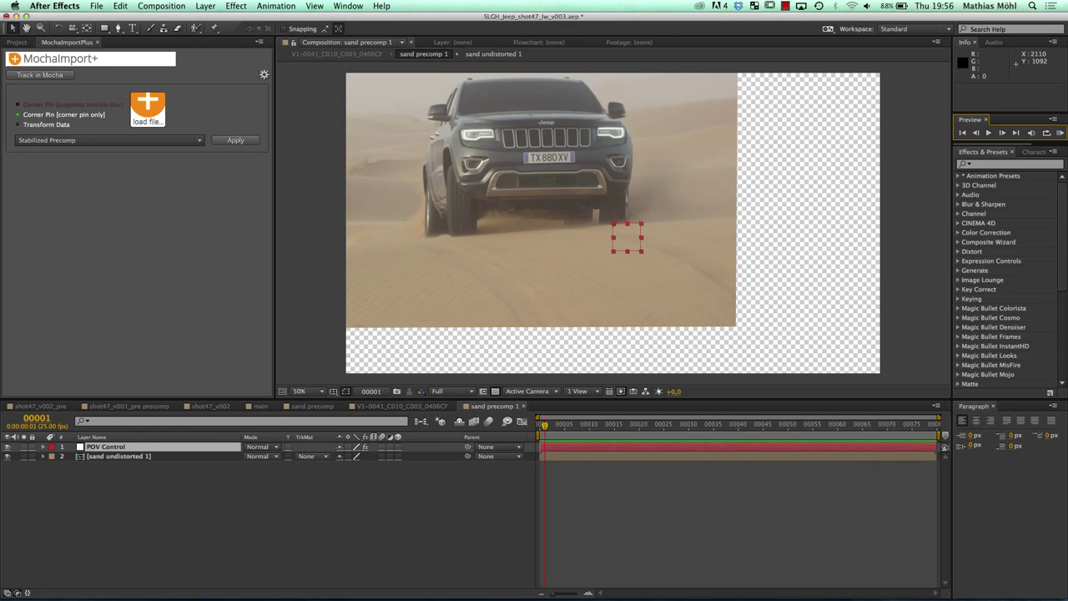
Step: Play the stabilized footage, stop at frame 12, and place plate4.psd between the POV Control and sand undistorted 1 layers
{"action": "key", "text": "space"}
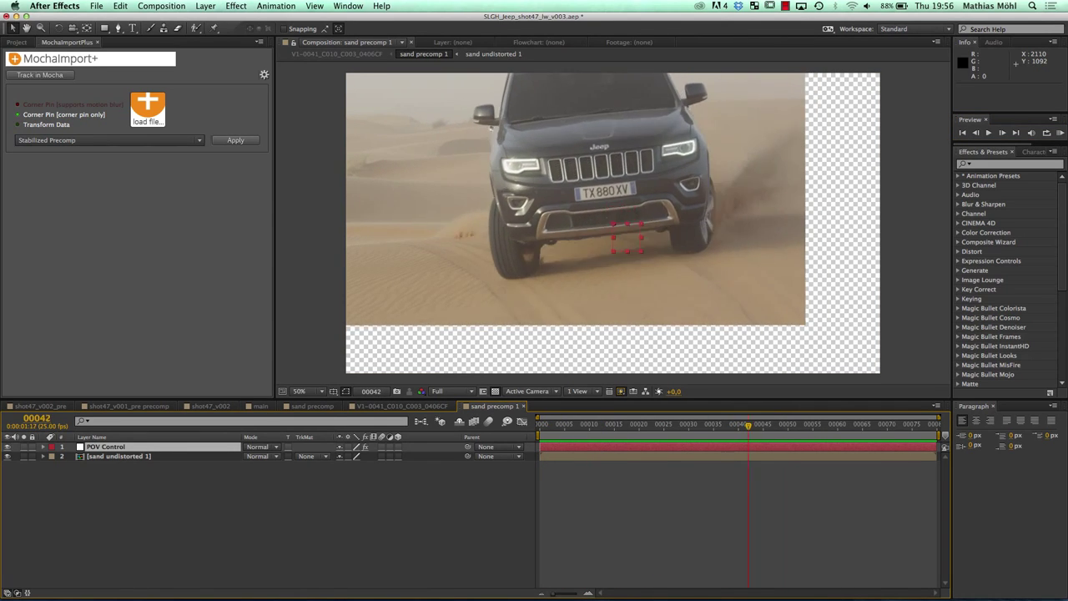
{"action": "key", "text": "space"}
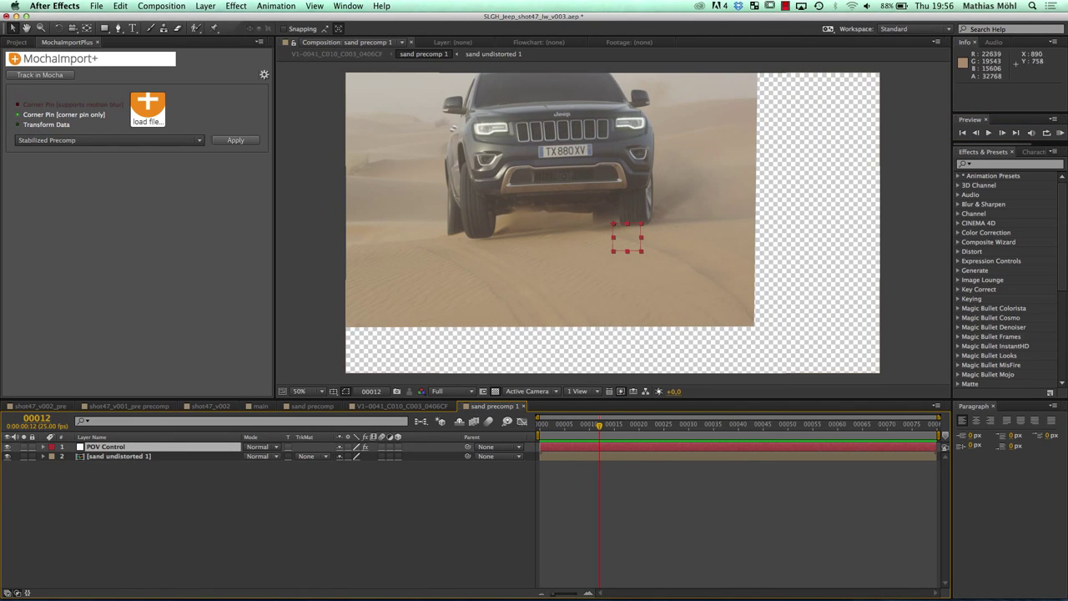
{"action": "left_click", "coordinate": [16, 42]}
{"action": "left_click", "coordinate": [69, 172]}
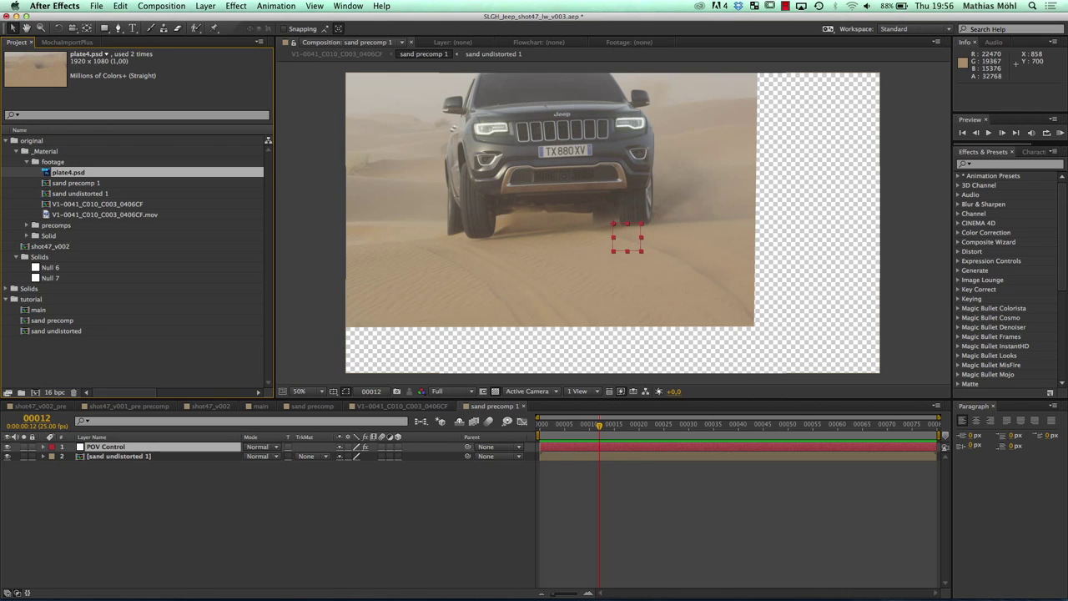
{"action": "left_click_drag", "start_coordinate": [69, 173], "coordinate": [118, 451]}
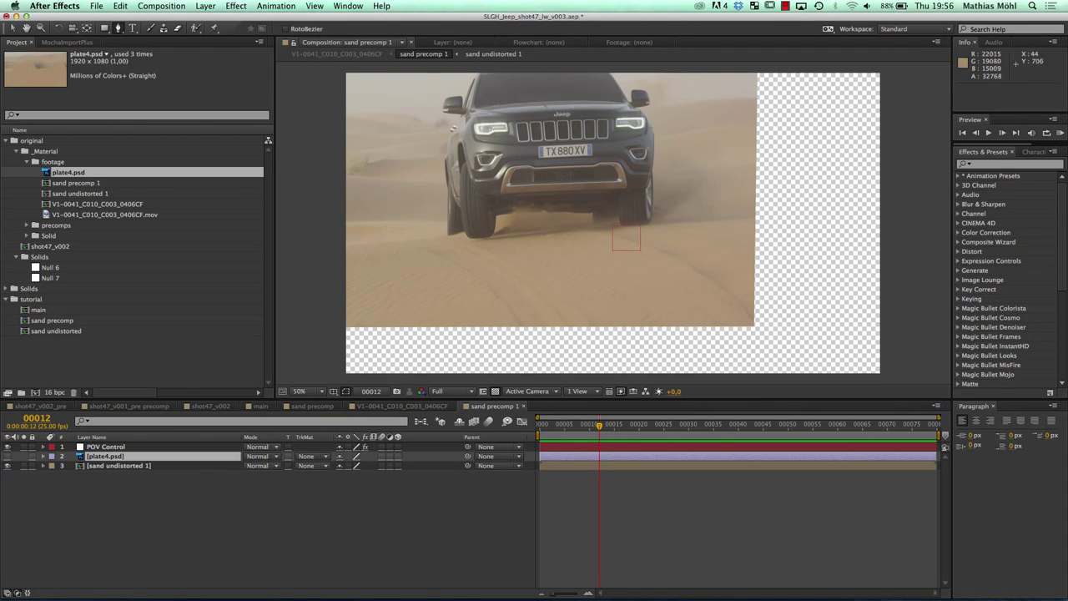
Step: Draw a seven-point mask on the plate4.psd layer that follows the dune line under the Jeep and encloses all the sand below
{"action": "left_click", "coordinate": [371, 244]}
{"action": "left_click", "coordinate": [504, 235]}
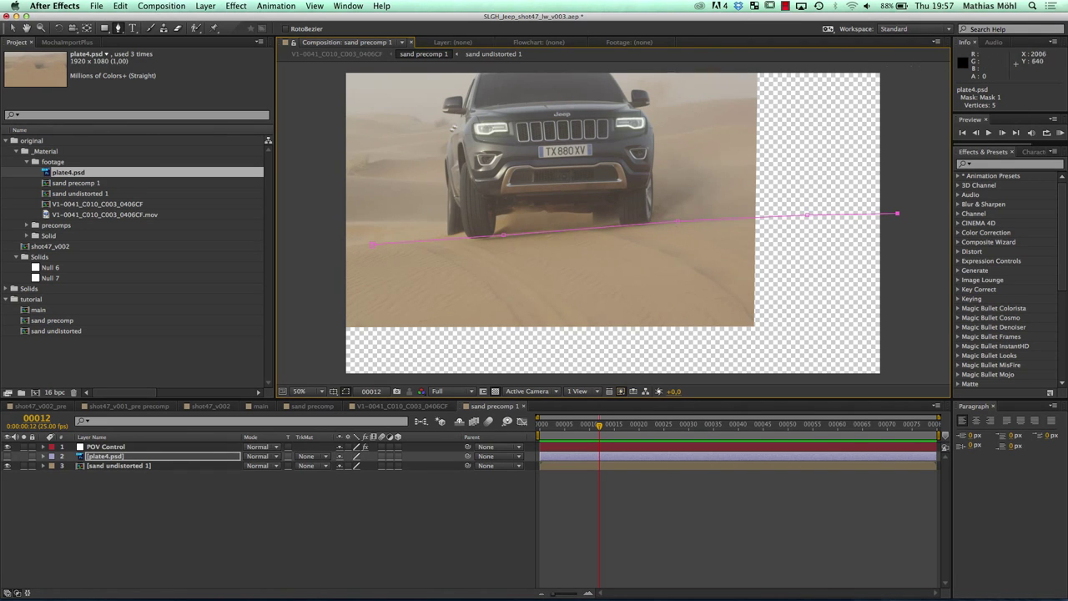
{"action": "left_click", "coordinate": [379, 380]}
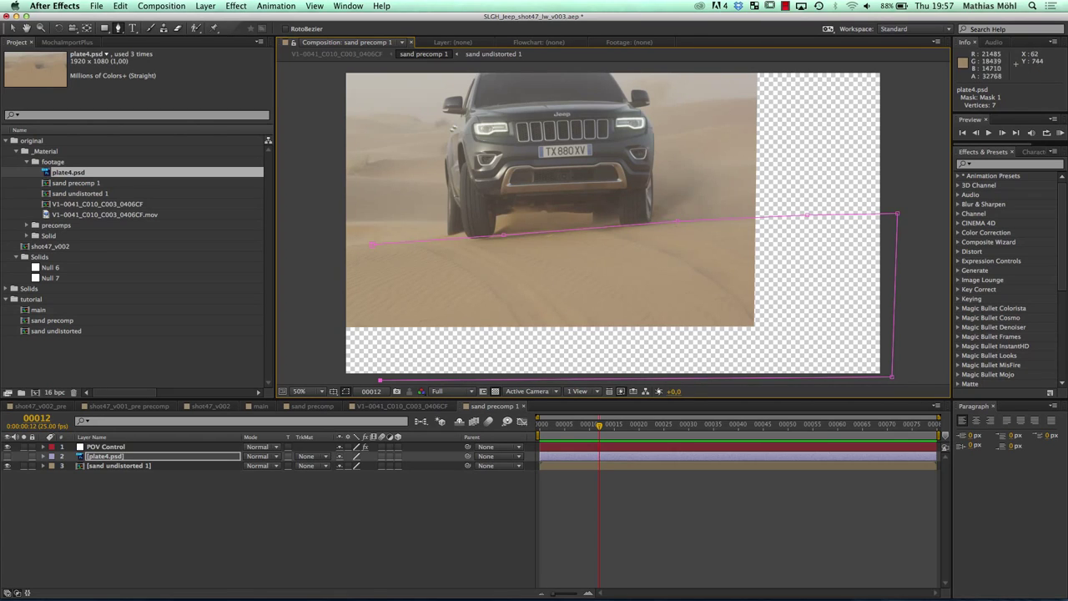
{"action": "left_click_drag", "start_coordinate": [371, 244], "coordinate": [345, 251]}
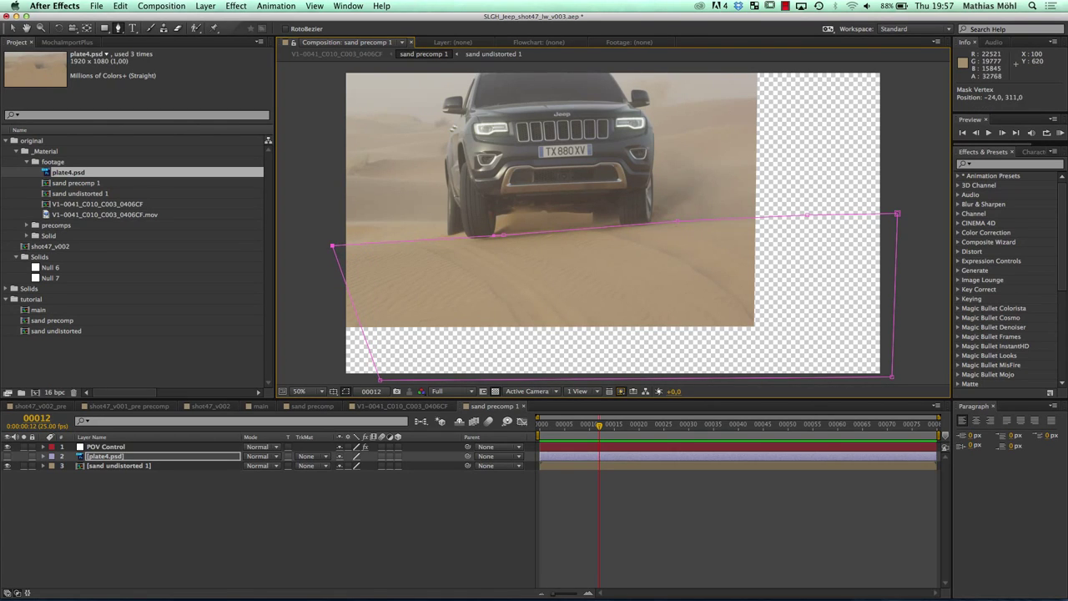
{"action": "left_click_drag", "start_coordinate": [380, 380], "coordinate": [330, 380]}
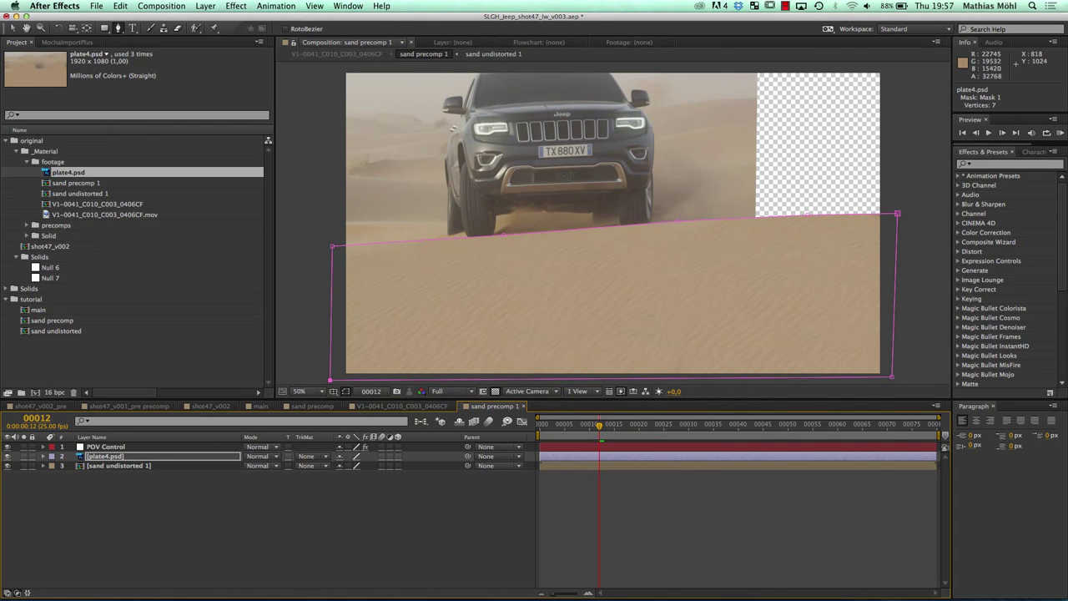
Step: Preview the composite in V1-0041_C010_C003_0406CF and toggle the BG layer's visibility at frame 43 to inspect the plate's left edge
{"action": "left_click", "coordinate": [402, 406]}
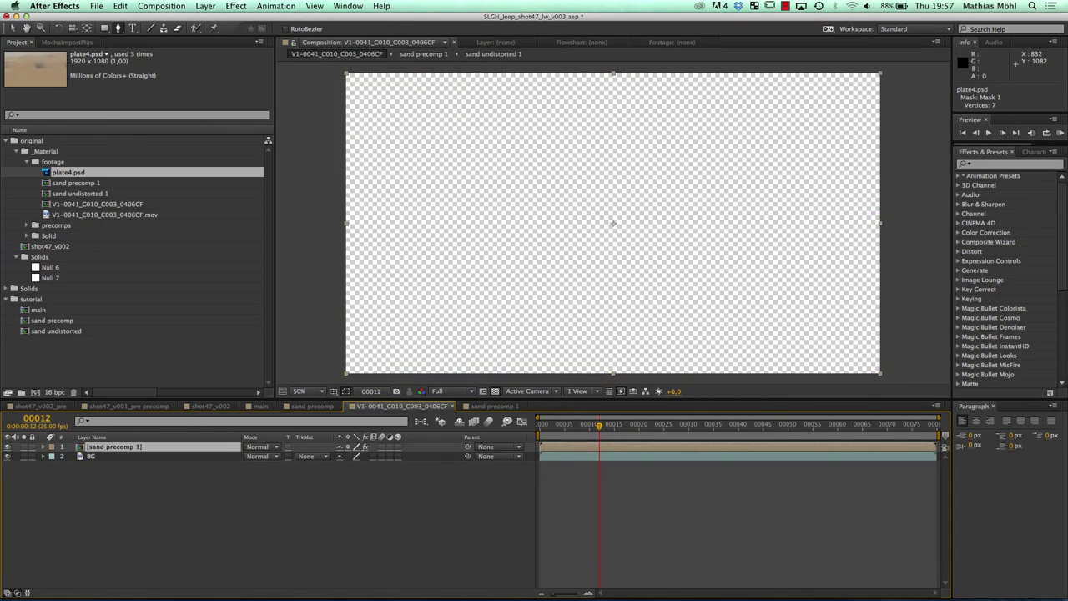
{"action": "key", "text": "KP_0"}
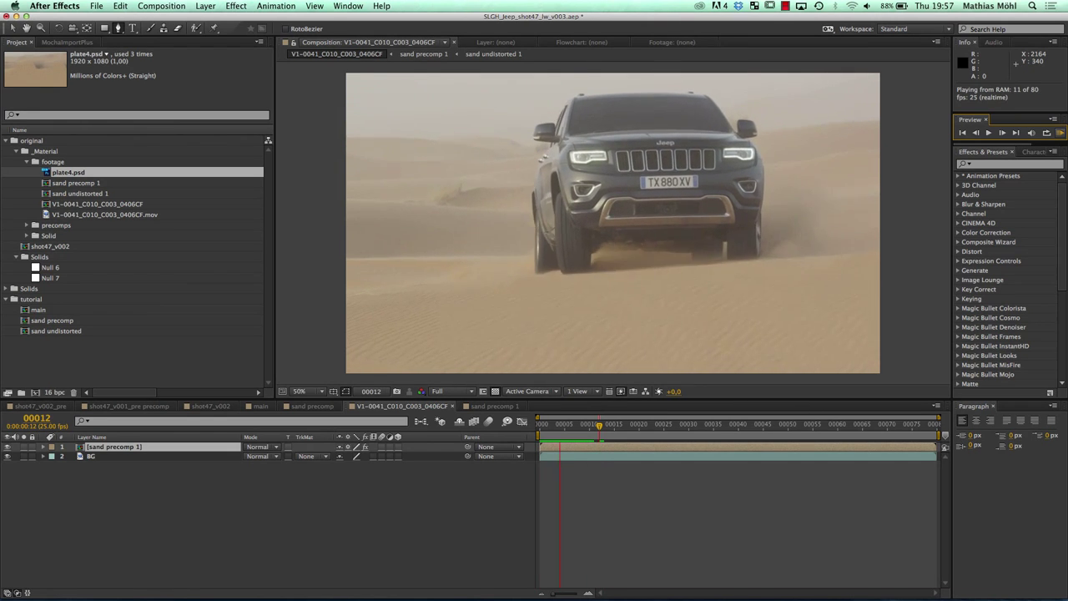
{"action": "key", "text": "space"}
{"action": "key", "text": "space"}
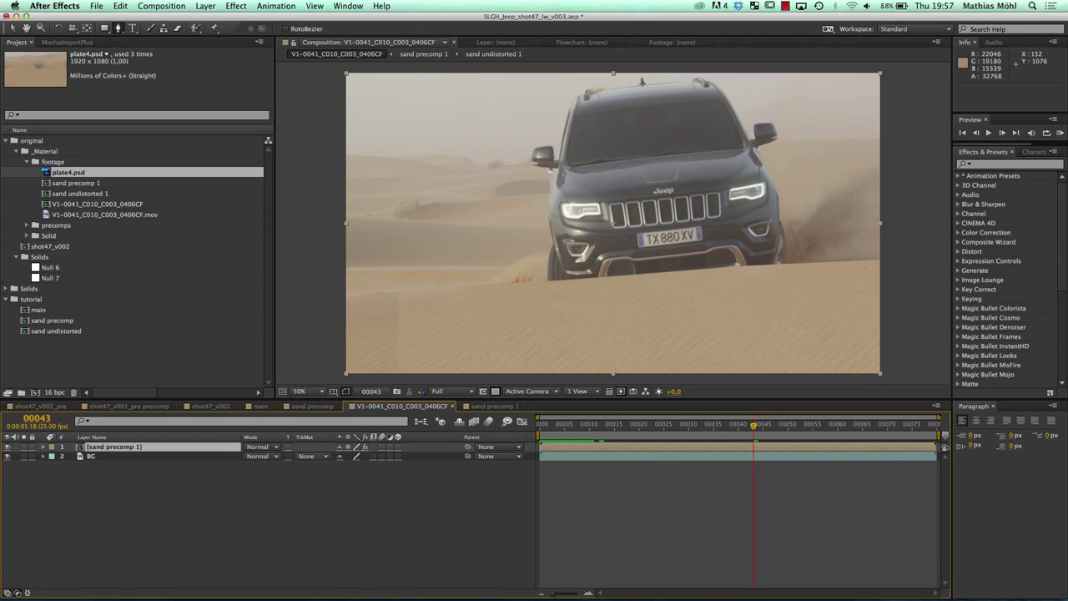
{"action": "left_click", "coordinate": [7, 457]}
{"action": "left_click", "coordinate": [8, 456]}
{"action": "left_click", "coordinate": [8, 456]}
{"action": "left_click", "coordinate": [8, 457]}
Step: In sand precomp 1, move the left edge of the plate4.psd mask inward and soften that edge with the Mask Feather tool
{"action": "left_click", "coordinate": [495, 407]}
{"action": "left_click_drag", "start_coordinate": [332, 246], "coordinate": [401, 244]}
{"action": "left_click_drag", "start_coordinate": [330, 379], "coordinate": [398, 376]}
{"action": "left_click_drag", "start_coordinate": [118, 28], "coordinate": [171, 76]}
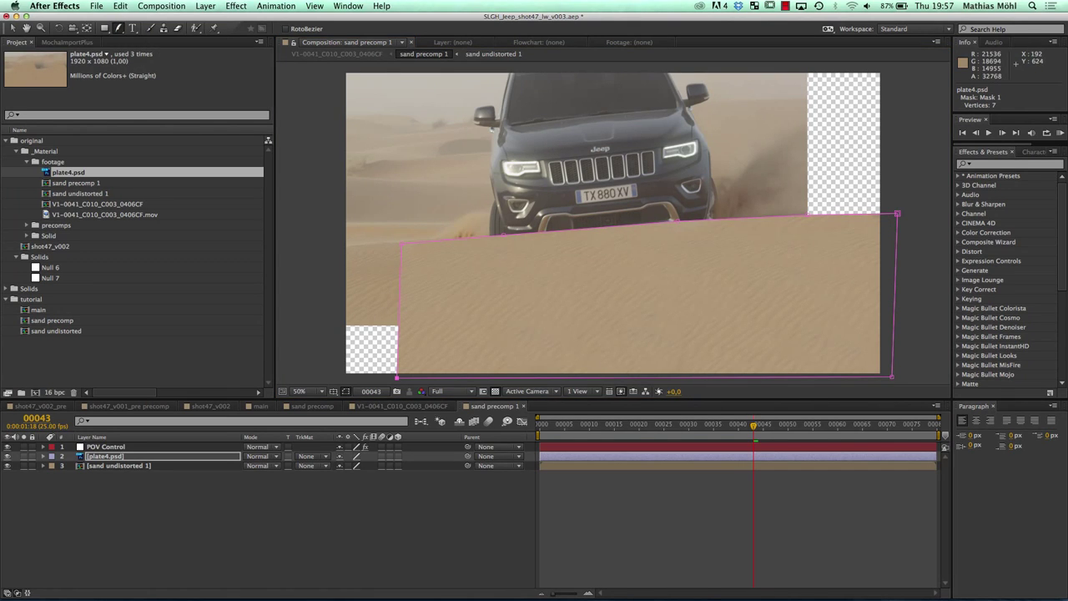
{"action": "left_click_drag", "start_coordinate": [401, 250], "coordinate": [358, 257]}
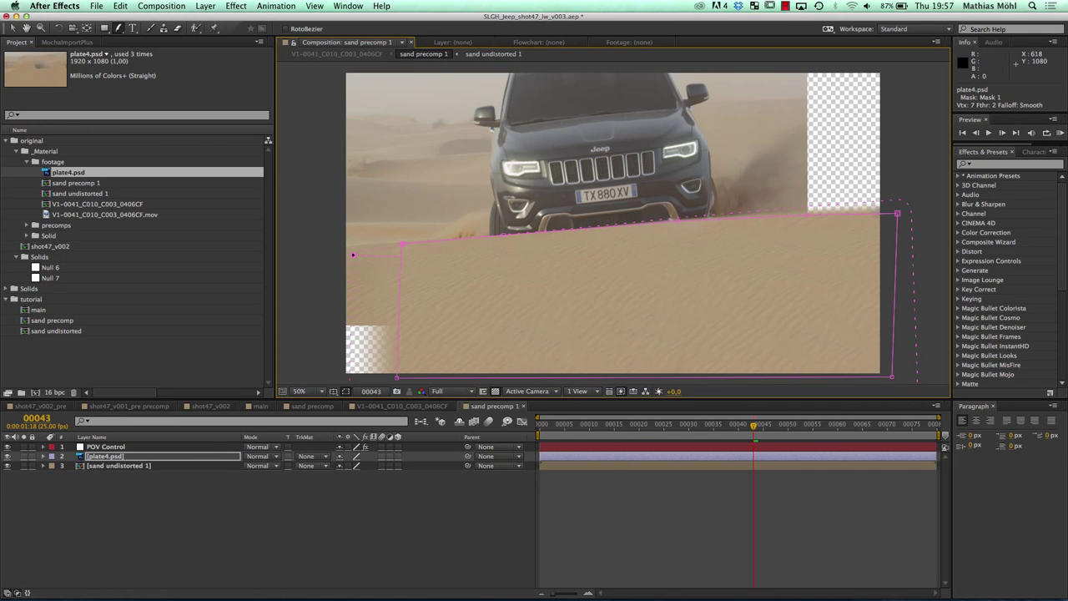
Step: RAM-preview the feathered sand plate in V1-0041_C010_C003_0406CF and go to frame 22
{"action": "left_click", "coordinate": [402, 407]}
{"action": "left_click", "coordinate": [1061, 133]}
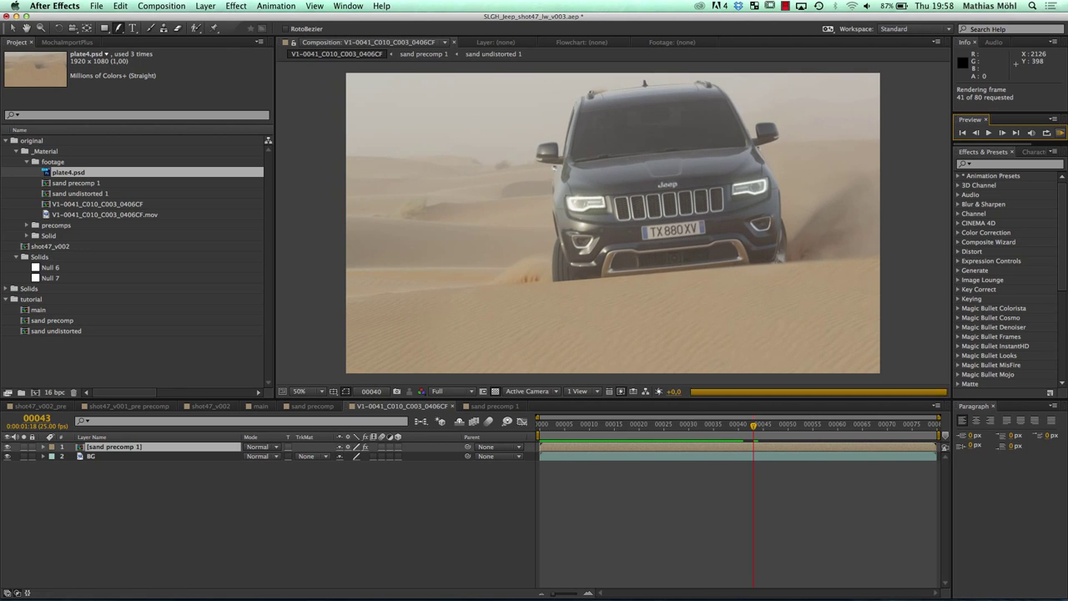
{"action": "key", "text": "space"}
{"action": "key", "text": "space"}
{"action": "left_click_drag", "start_coordinate": [754, 426], "coordinate": [649, 426]}
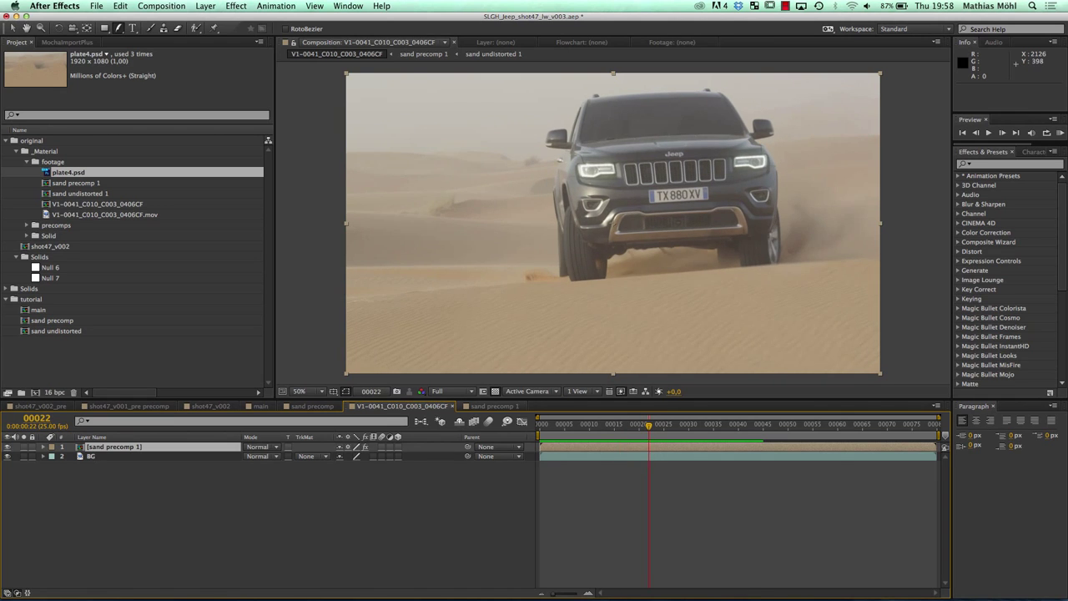
Step: In sand precomp 1, duplicate the sand undistorted 1 layer, move the copy above plate4.psd, and name it matte
{"action": "left_click", "coordinate": [494, 407]}
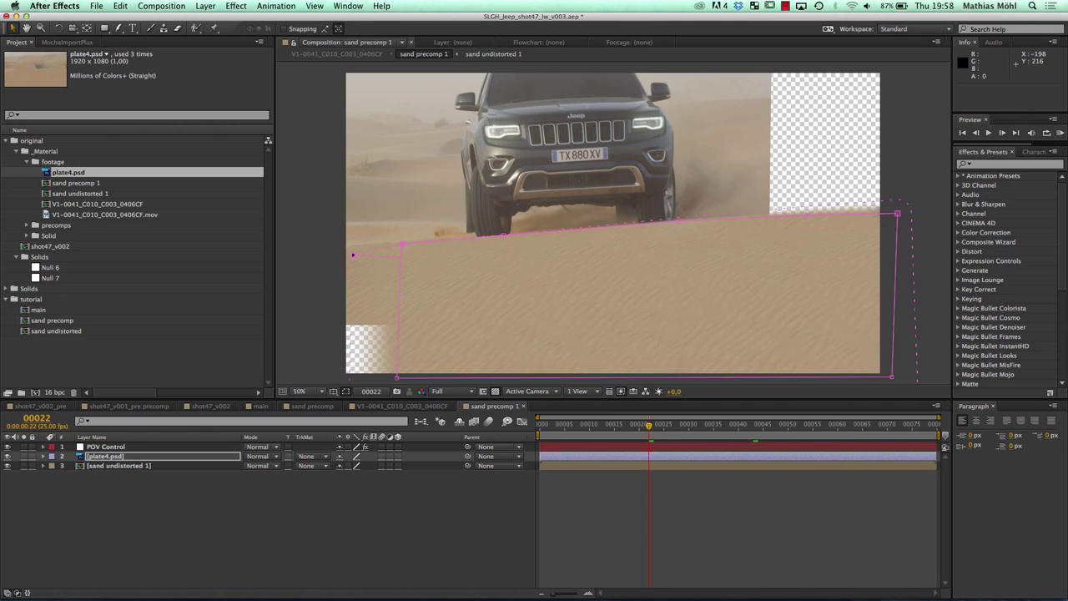
{"action": "key", "text": "v"}
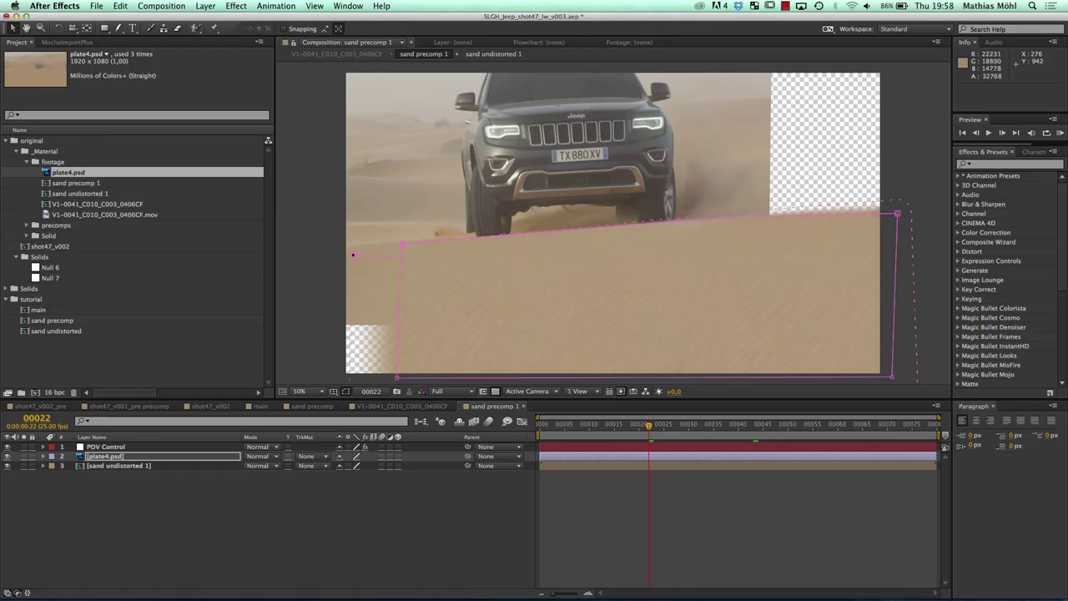
{"action": "left_click", "coordinate": [118, 466]}
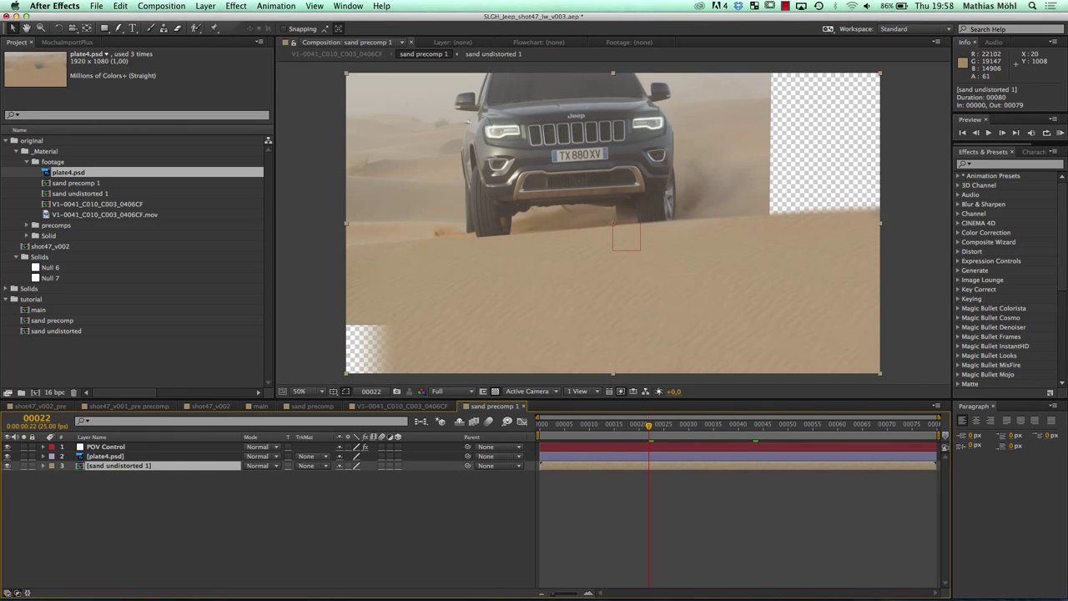
{"action": "key", "text": "ctrl+d"}
{"action": "key", "text": "ctrl+]"}
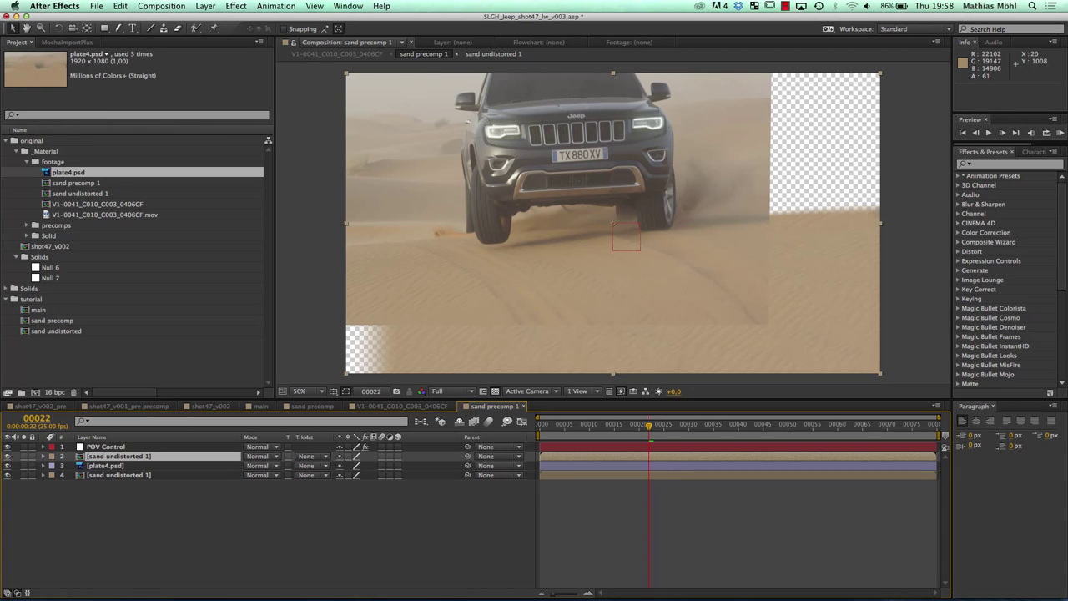
{"action": "key", "text": "Return"}
{"action": "type", "text": "matte"}
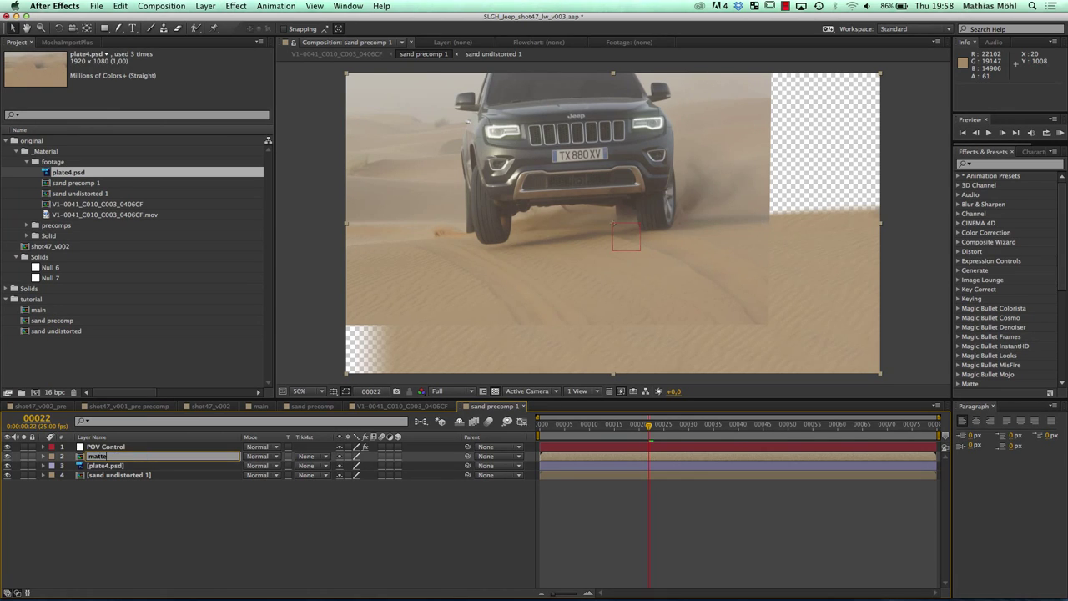
{"action": "key", "text": "Return"}
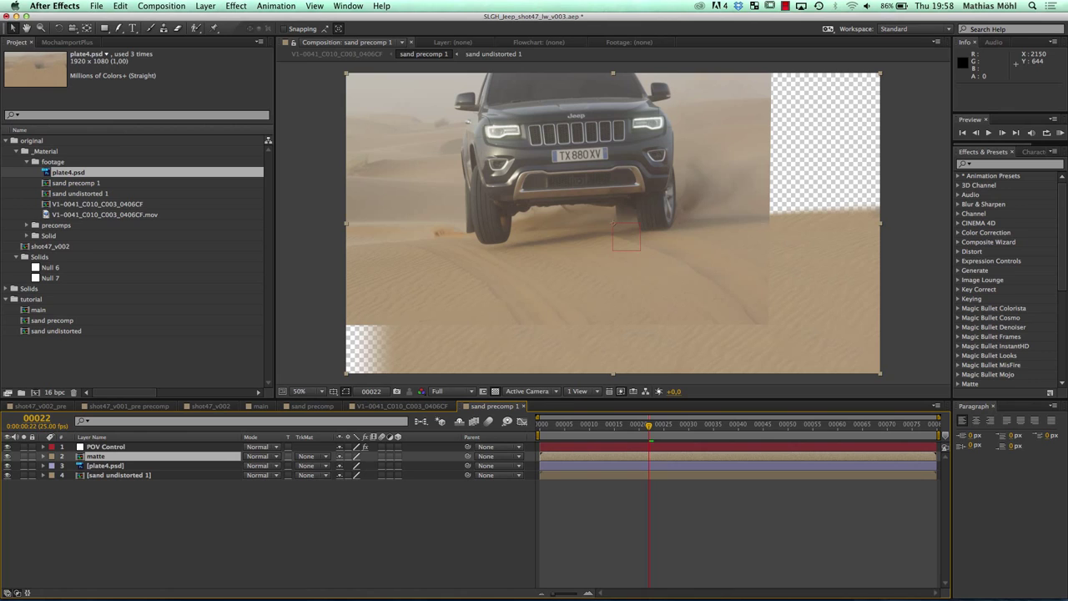
Step: Find the Curves color correction effect and apply it to the matte layer
{"action": "left_click", "coordinate": [1013, 165]}
{"action": "type", "text": "curve"}
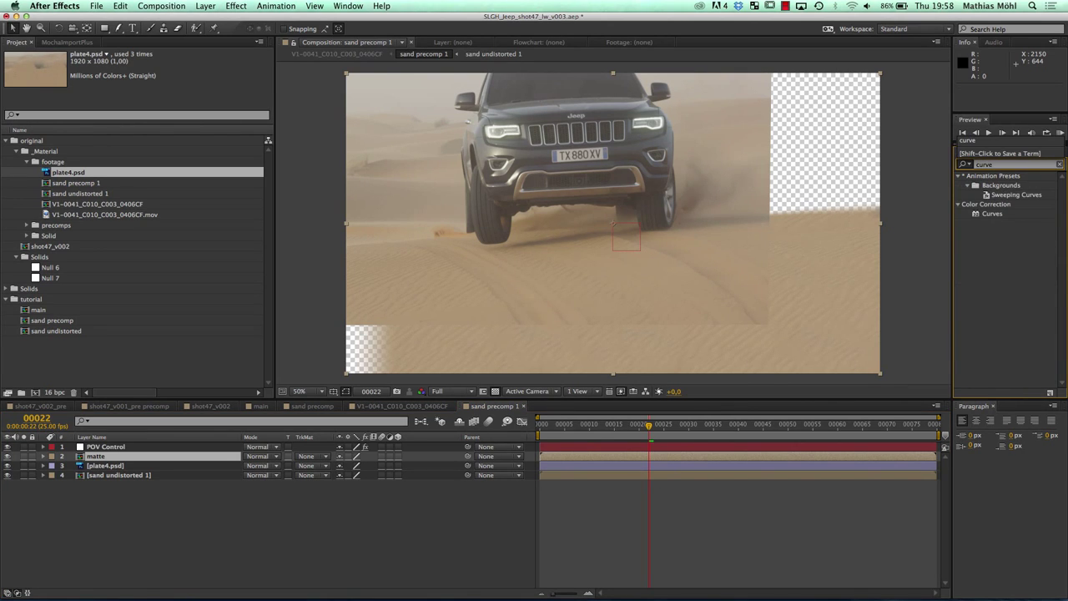
{"action": "left_click_drag", "start_coordinate": [992, 214], "coordinate": [124, 456]}
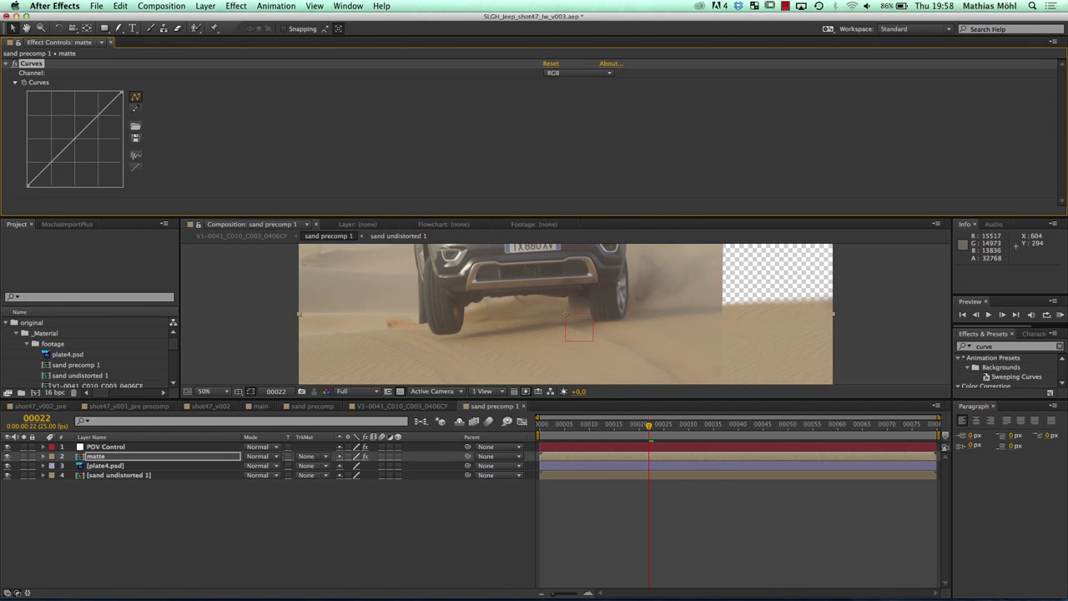
Step: Dock the Effect Controls beside Effects & Presets with more room, and steepen the matte's RGB curve to make the sand white and the Jeep dark
{"action": "left_click_drag", "start_coordinate": [60, 42], "coordinate": [1009, 368]}
{"action": "left_click_drag", "start_coordinate": [952, 170], "coordinate": [802, 170]}
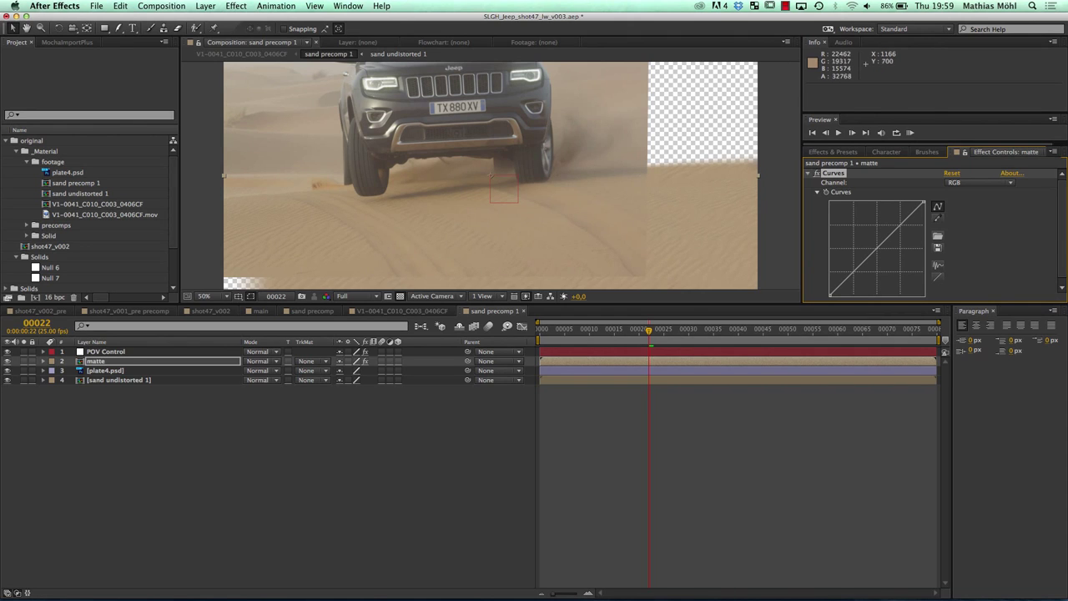
{"action": "left_click_drag", "start_coordinate": [538, 303], "coordinate": [538, 427]}
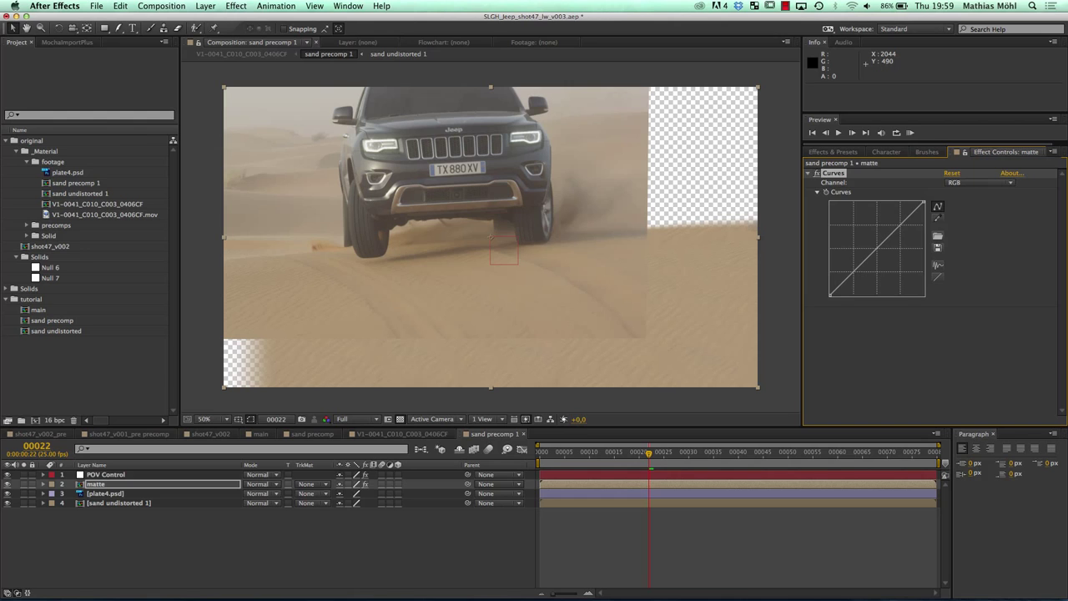
{"action": "left_click_drag", "start_coordinate": [923, 202], "coordinate": [874, 202]}
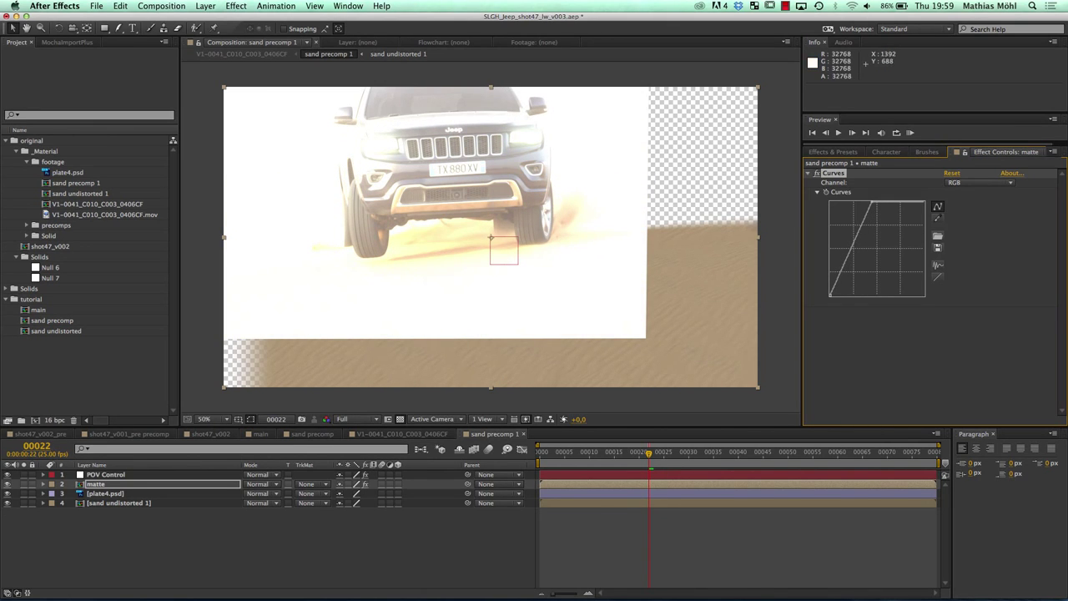
{"action": "left_click_drag", "start_coordinate": [830, 294], "coordinate": [859, 295]}
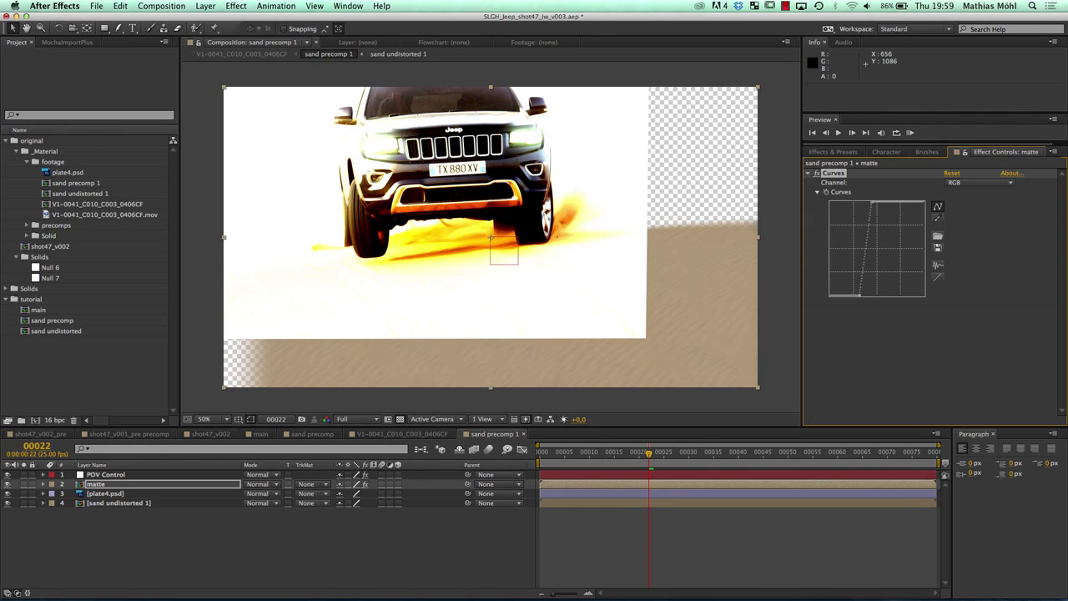
Step: Try Alpha Matte "matte" as the track matte of plate4.psd, and switch it to Luma Matte "matte"
{"action": "left_click", "coordinate": [308, 493]}
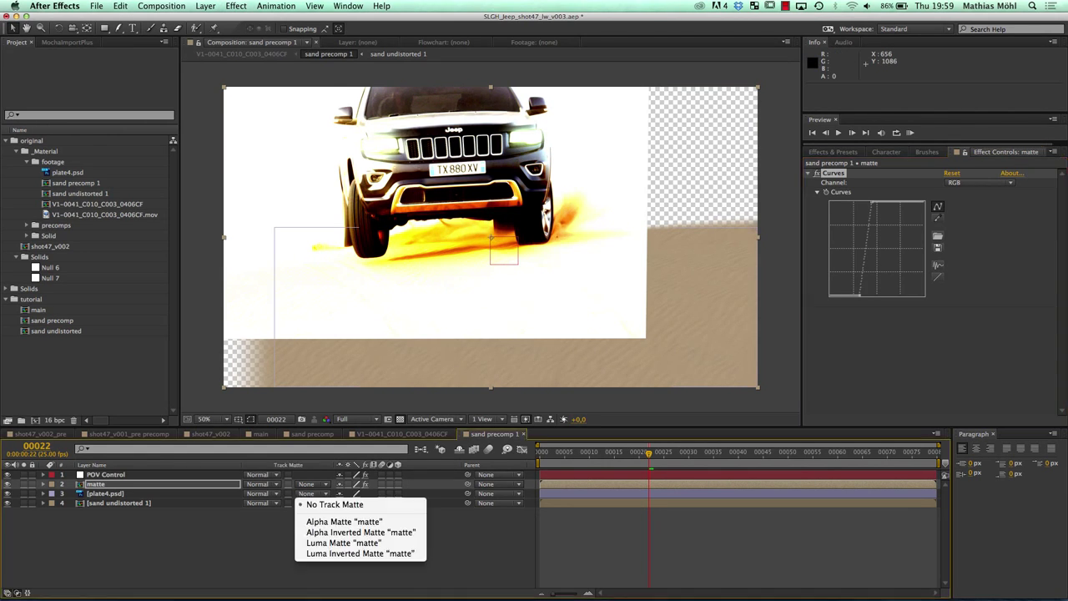
{"action": "left_click", "coordinate": [344, 521]}
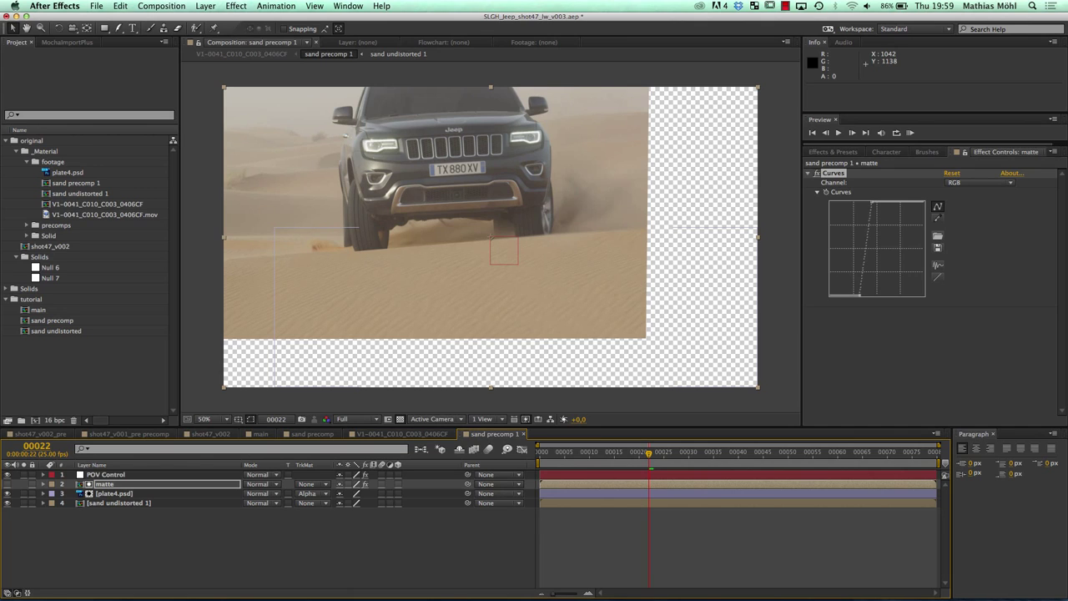
{"action": "left_click", "coordinate": [308, 503]}
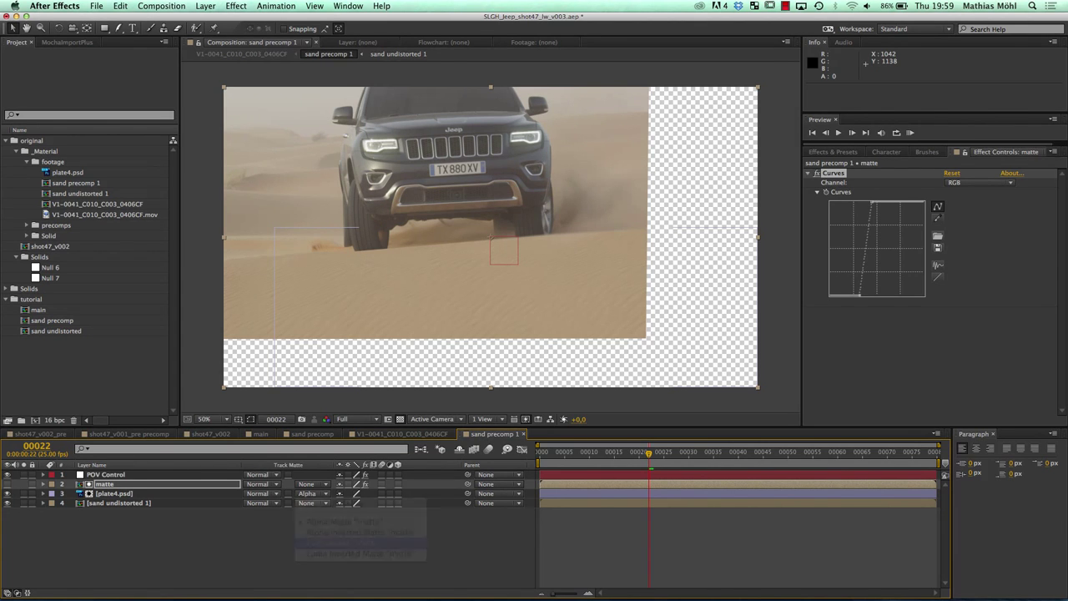
{"action": "left_click", "coordinate": [343, 542]}
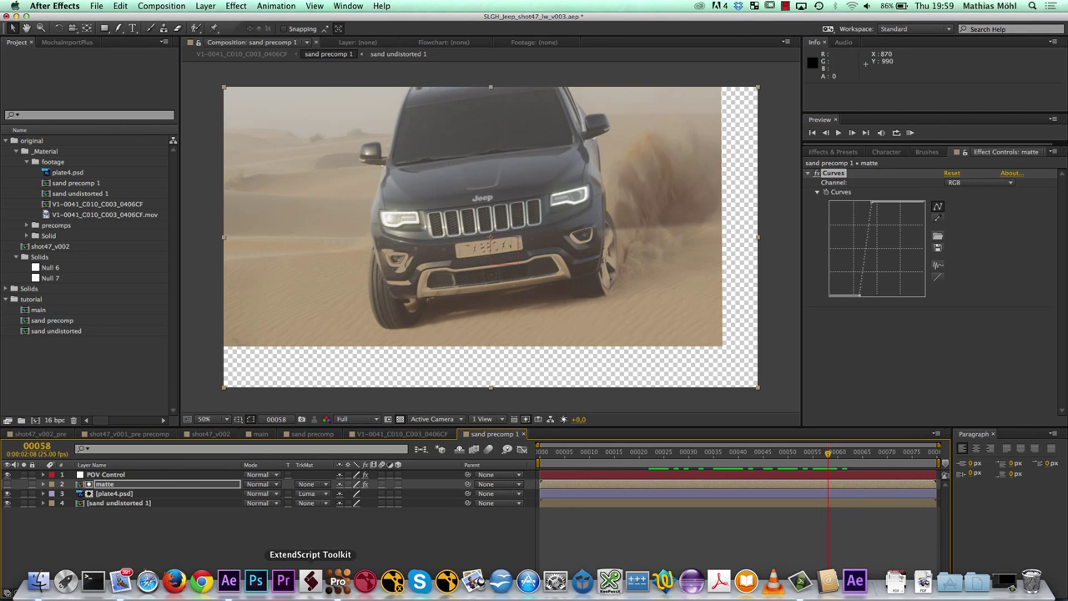
Step: Switch to mocha Pro and open the recent project jeep_sand_original.mocha, discarding the changes to the current project
{"action": "left_click", "coordinate": [338, 582]}
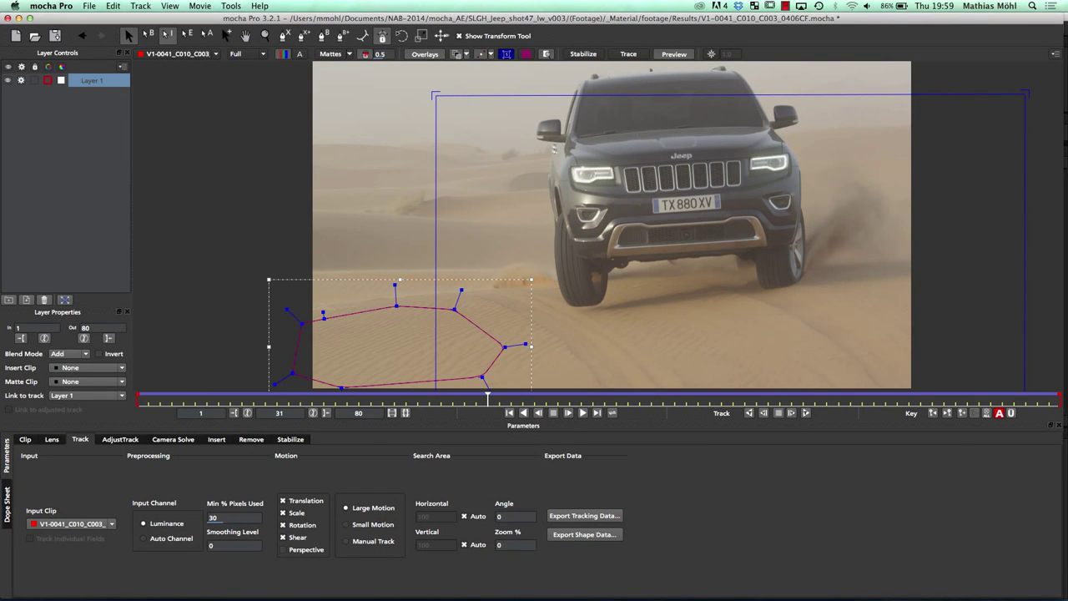
{"action": "left_click", "coordinate": [88, 6]}
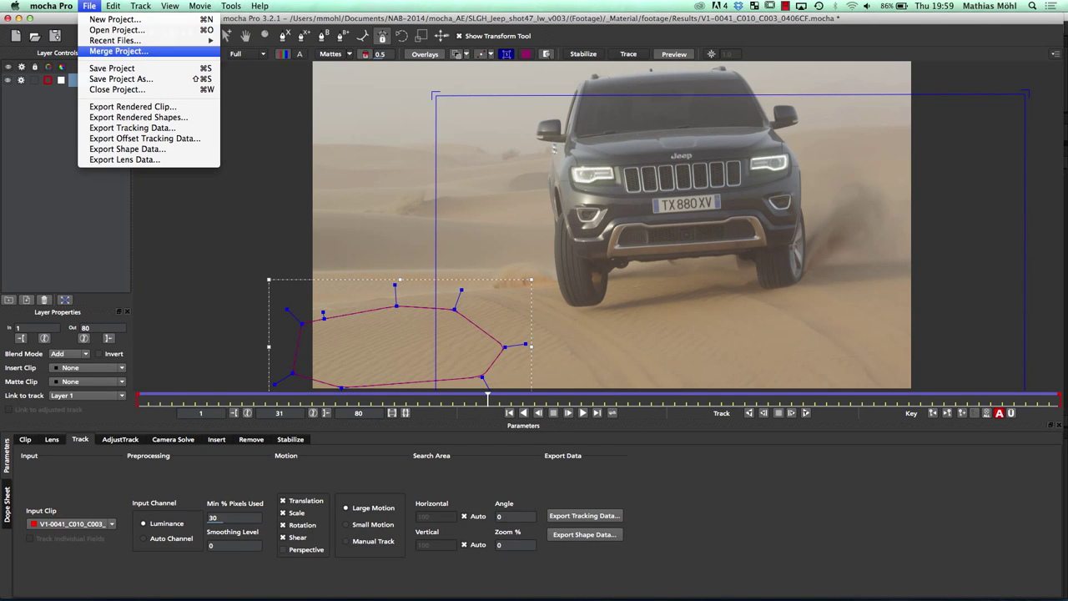
{"action": "mouse_move", "coordinate": [116, 40]}
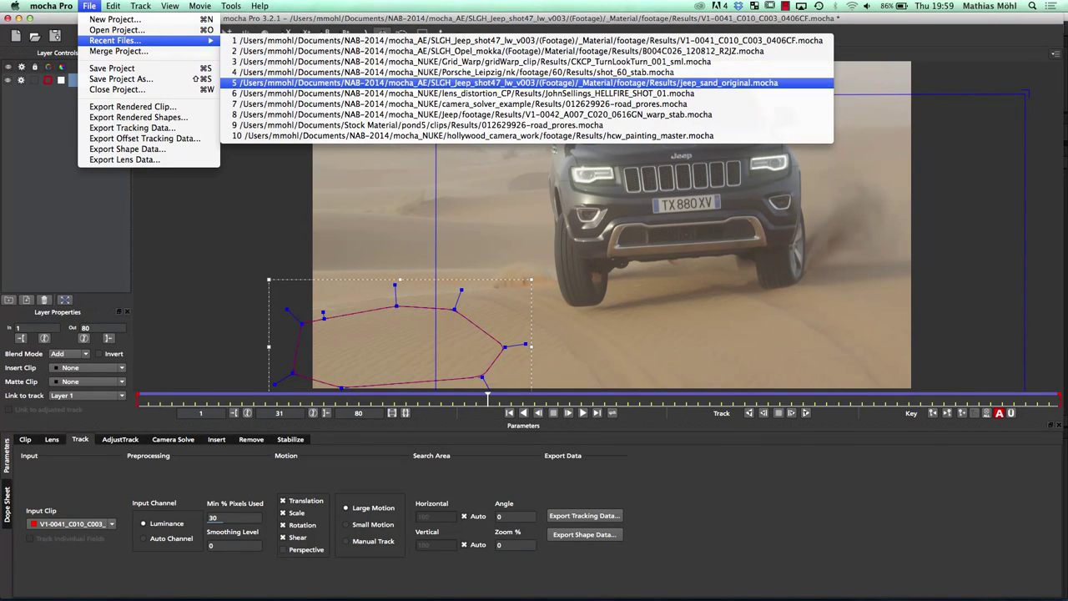
{"action": "left_click", "coordinate": [507, 83]}
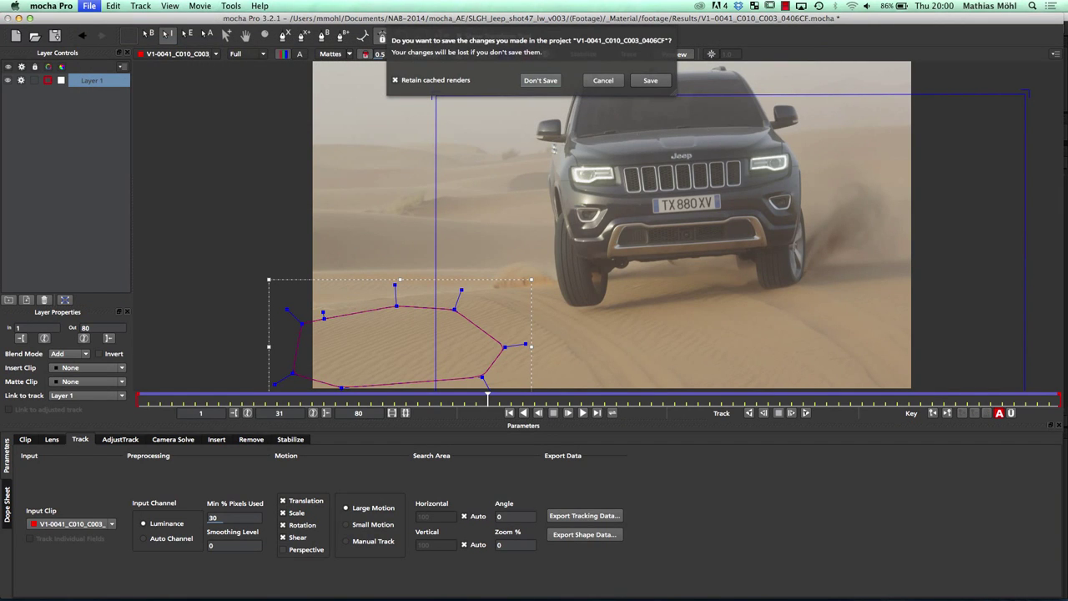
{"action": "left_click", "coordinate": [541, 80]}
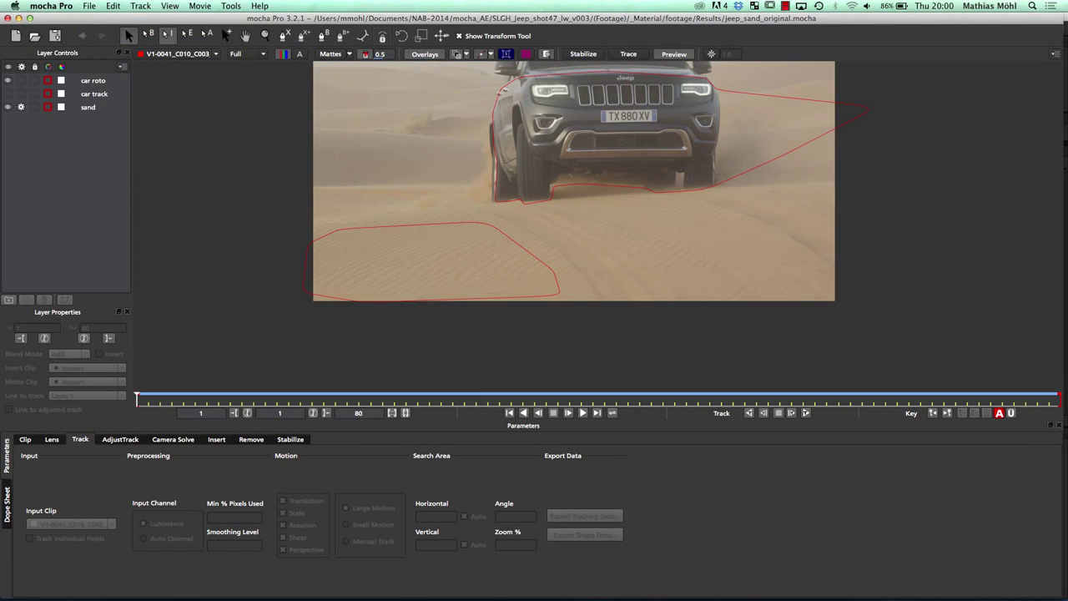
Step: Scrub to frame 52 and examine the car roto, car track and sand layers, including which track car roto is linked to
{"action": "left_click_drag", "start_coordinate": [138, 399], "coordinate": [733, 399]}
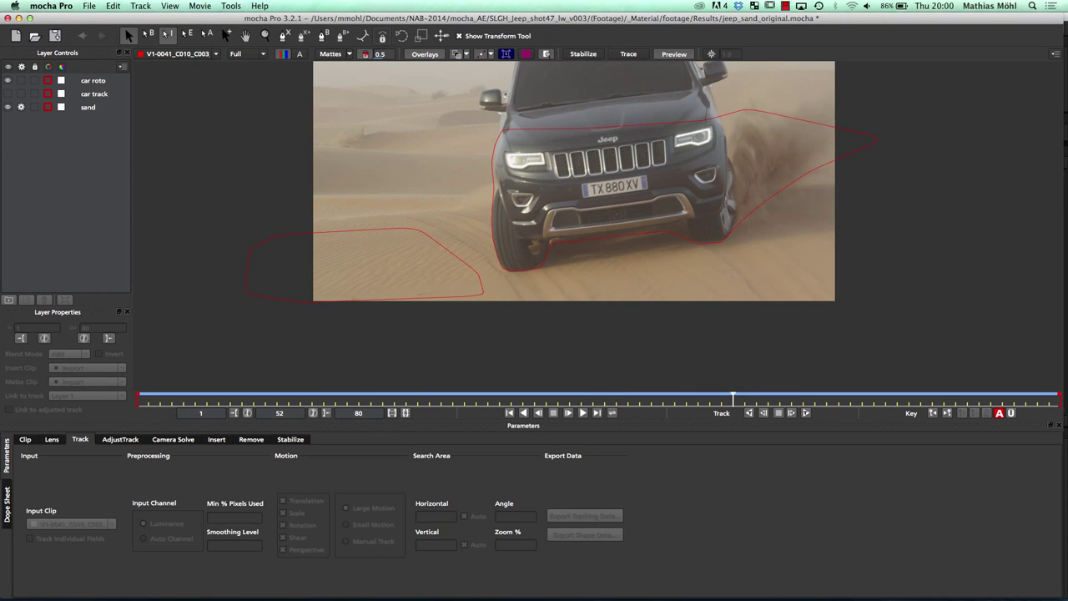
{"action": "left_click", "coordinate": [94, 81]}
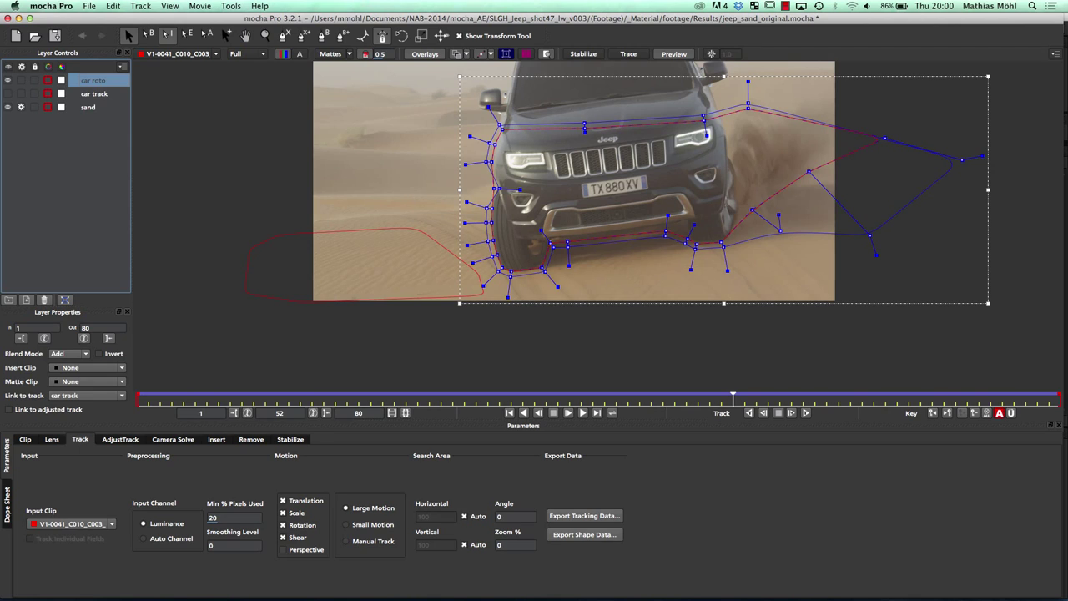
{"action": "left_click", "coordinate": [94, 94]}
{"action": "left_click", "coordinate": [88, 107]}
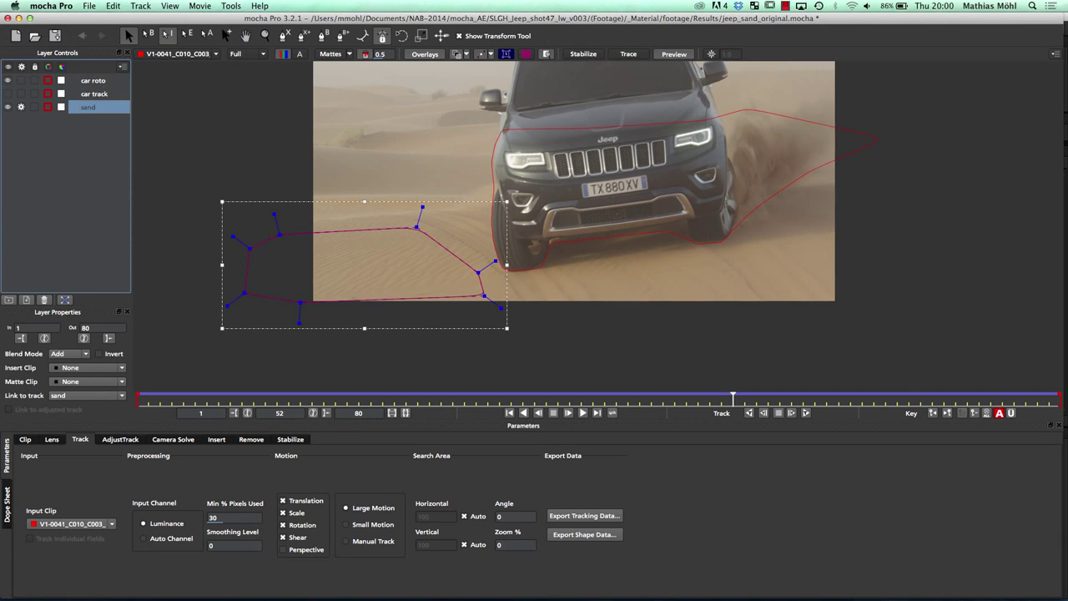
{"action": "left_click", "coordinate": [95, 94]}
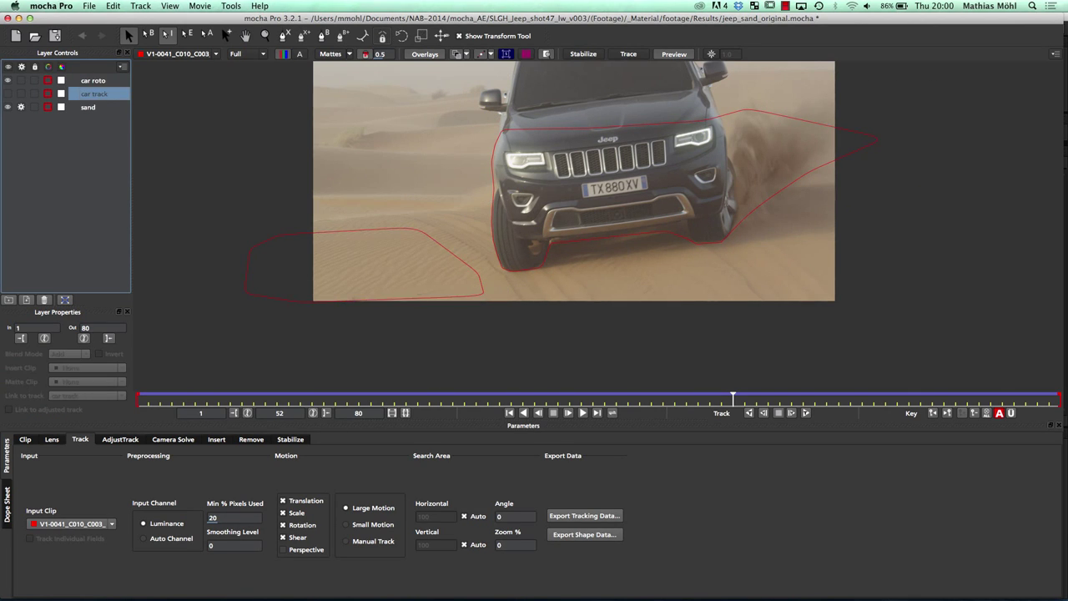
{"action": "left_click", "coordinate": [93, 81]}
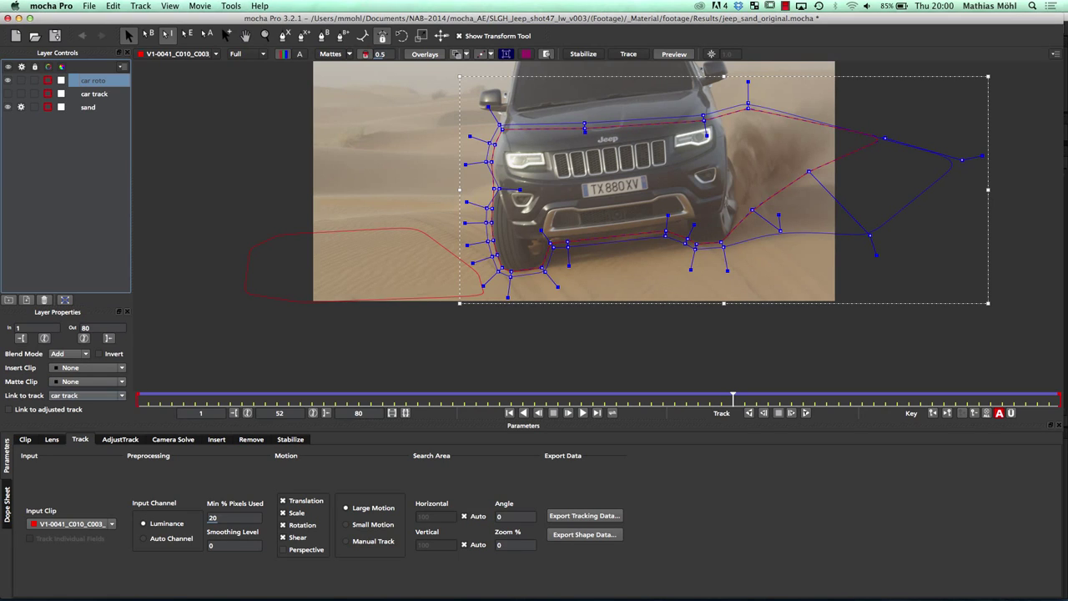
{"action": "left_click", "coordinate": [87, 395]}
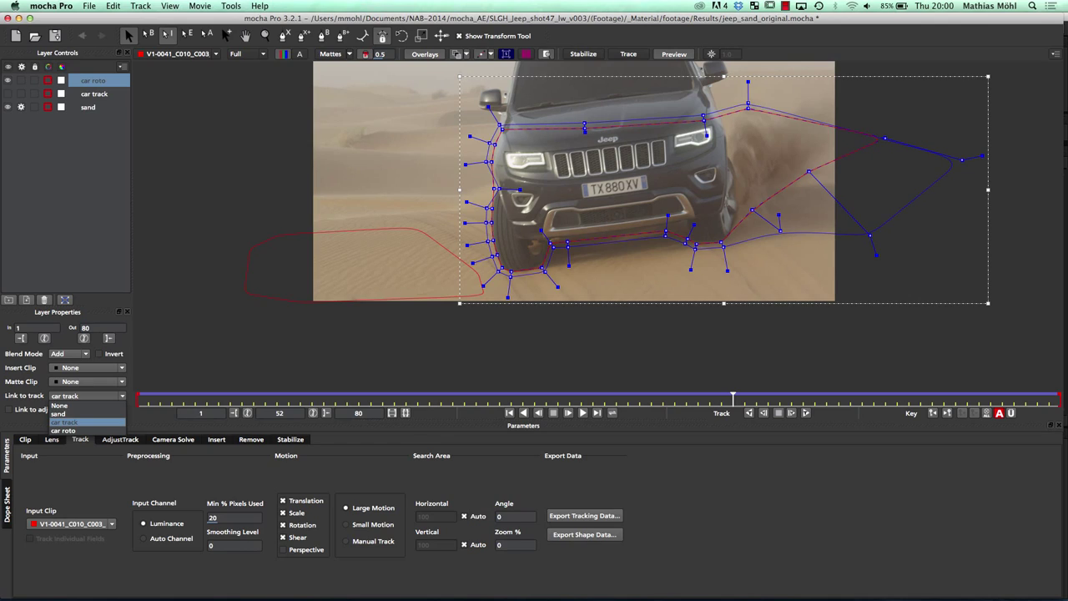
{"action": "left_click", "coordinate": [65, 422]}
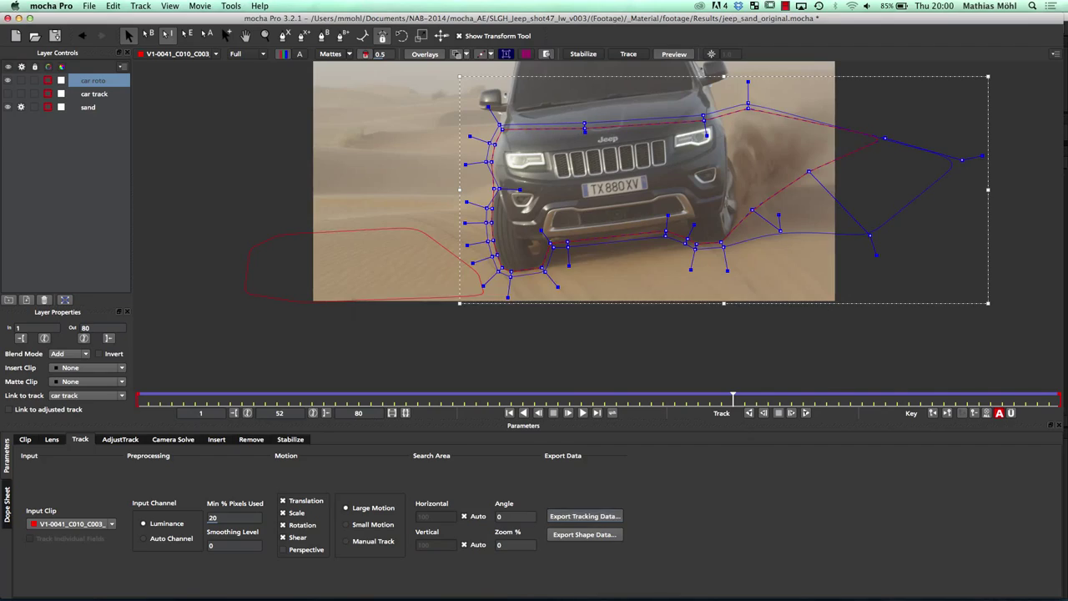
Step: Copy the selected car roto layer's shape to the clipboard in the mocha shape data for AE format
{"action": "left_click", "coordinate": [585, 516]}
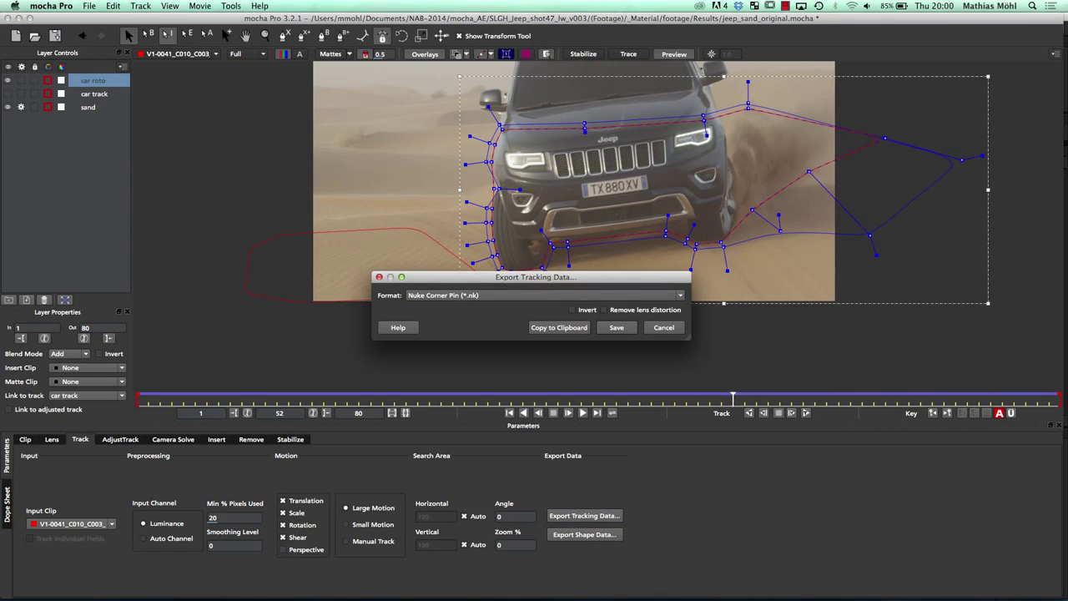
{"action": "left_click", "coordinate": [665, 328]}
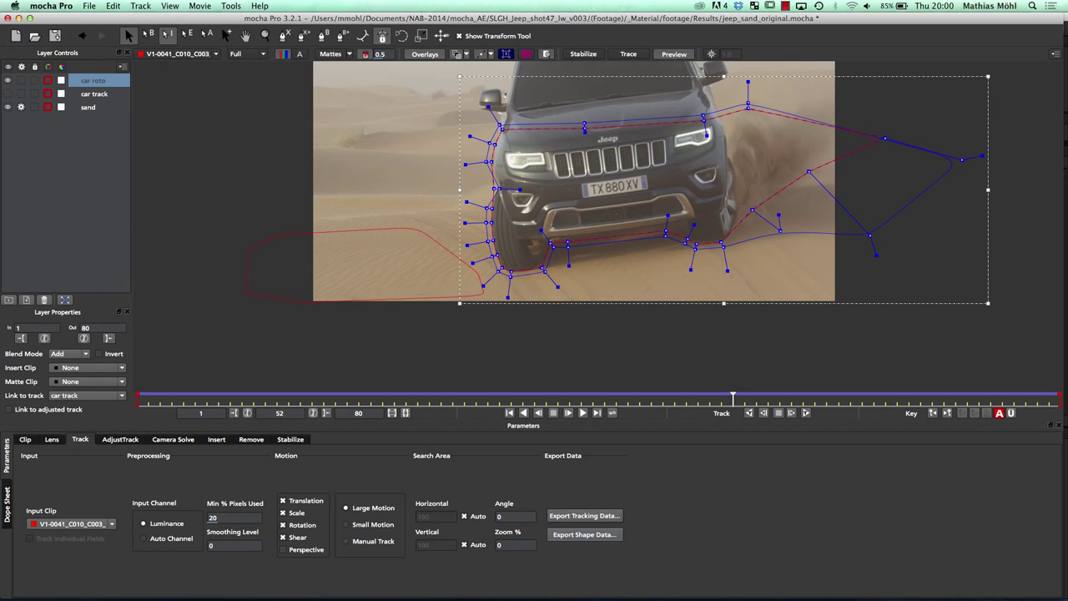
{"action": "left_click", "coordinate": [584, 534]}
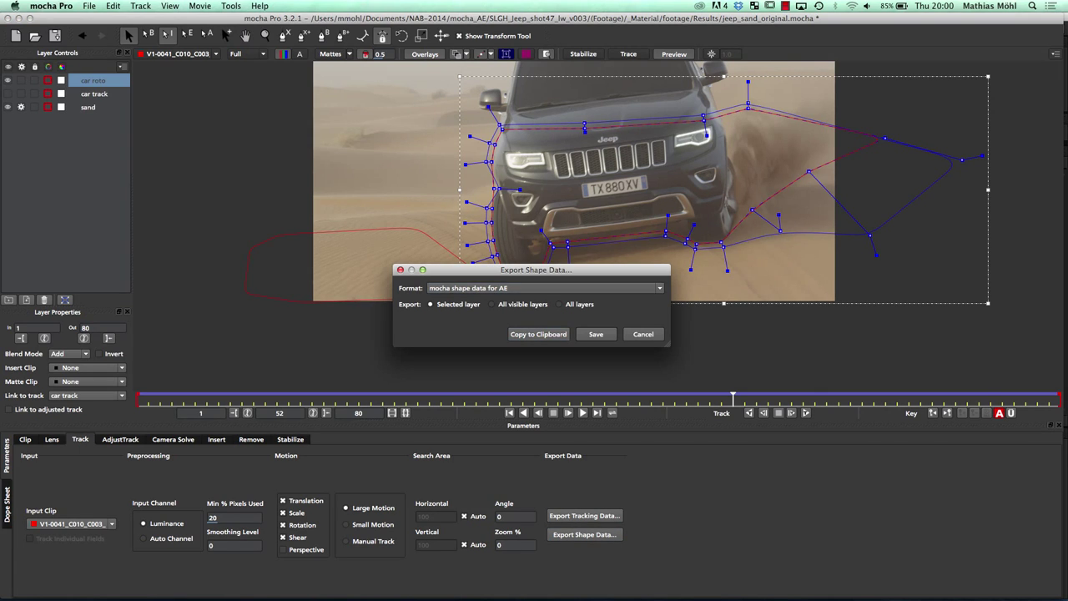
{"action": "key", "text": "Return"}
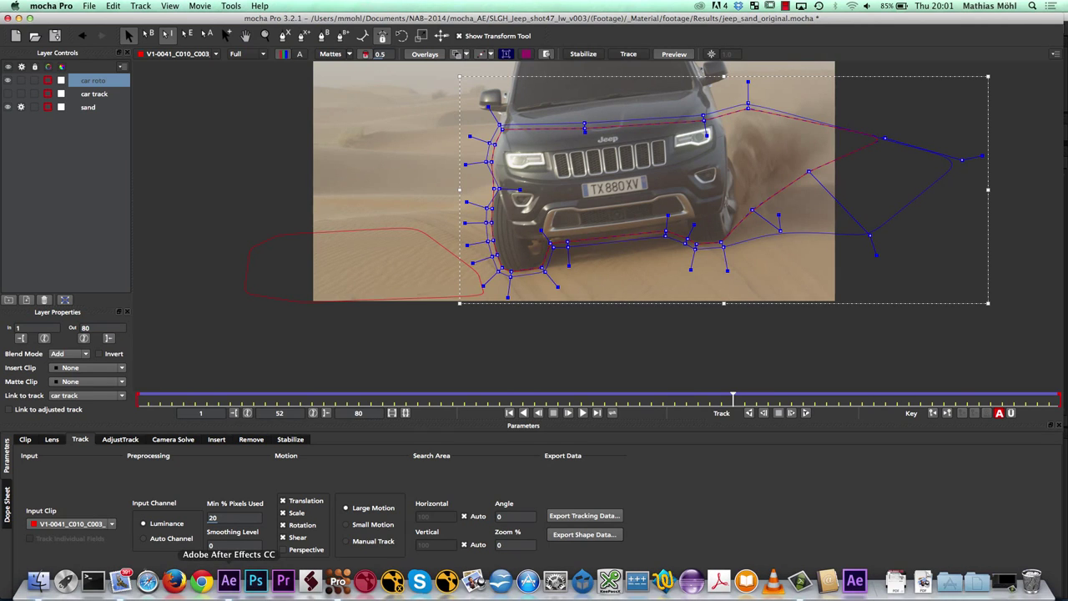
Step: Switch to After Effects, show MochaImport+, and open the V1-0041_C010_C003_0406CF composition
{"action": "left_click", "coordinate": [229, 582]}
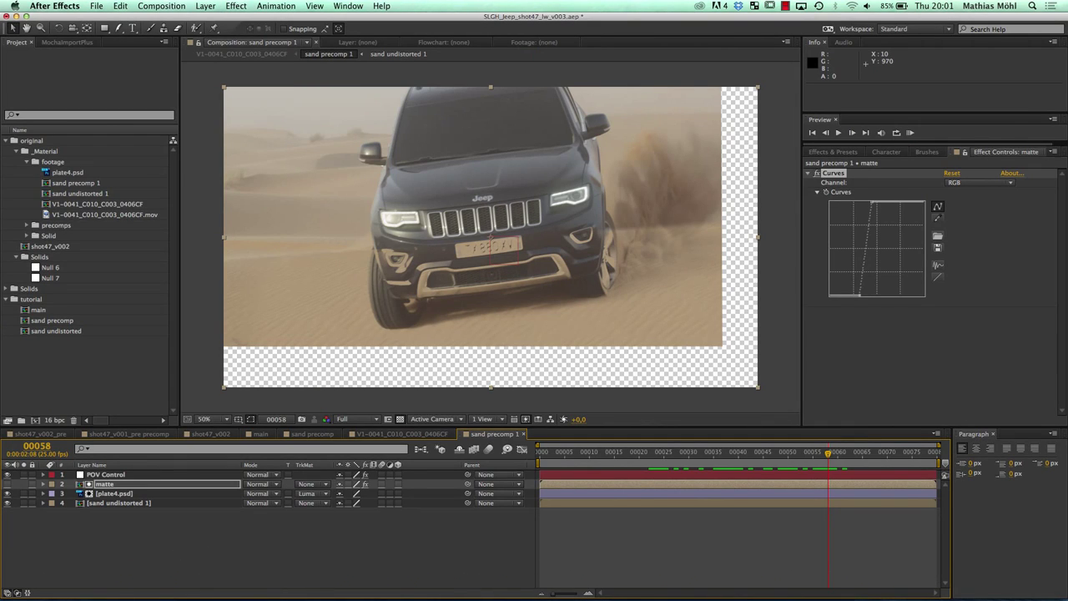
{"action": "left_click", "coordinate": [67, 41]}
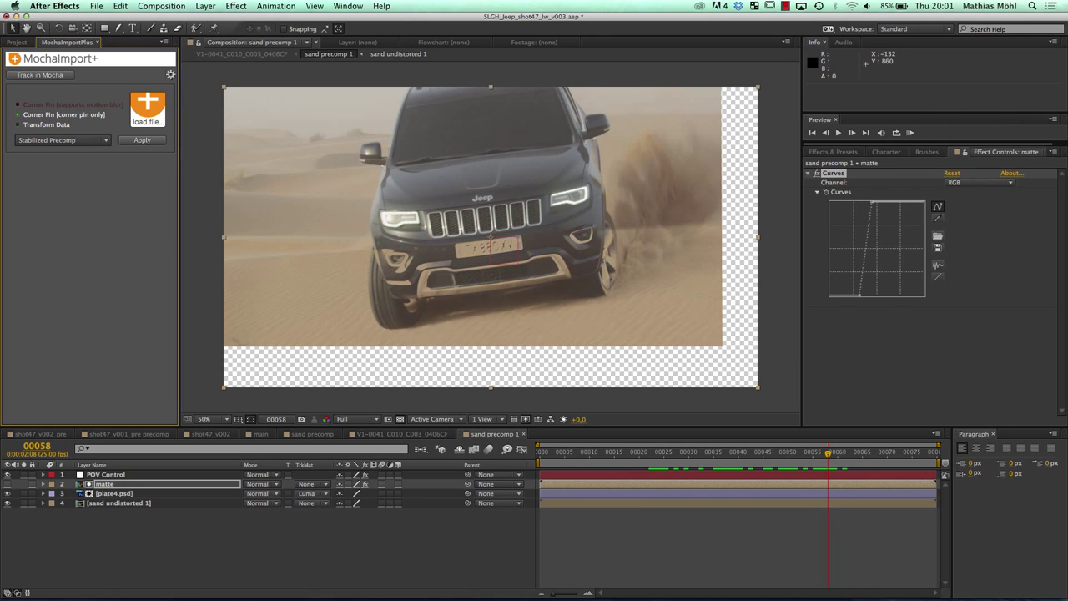
{"action": "key", "text": "Return"}
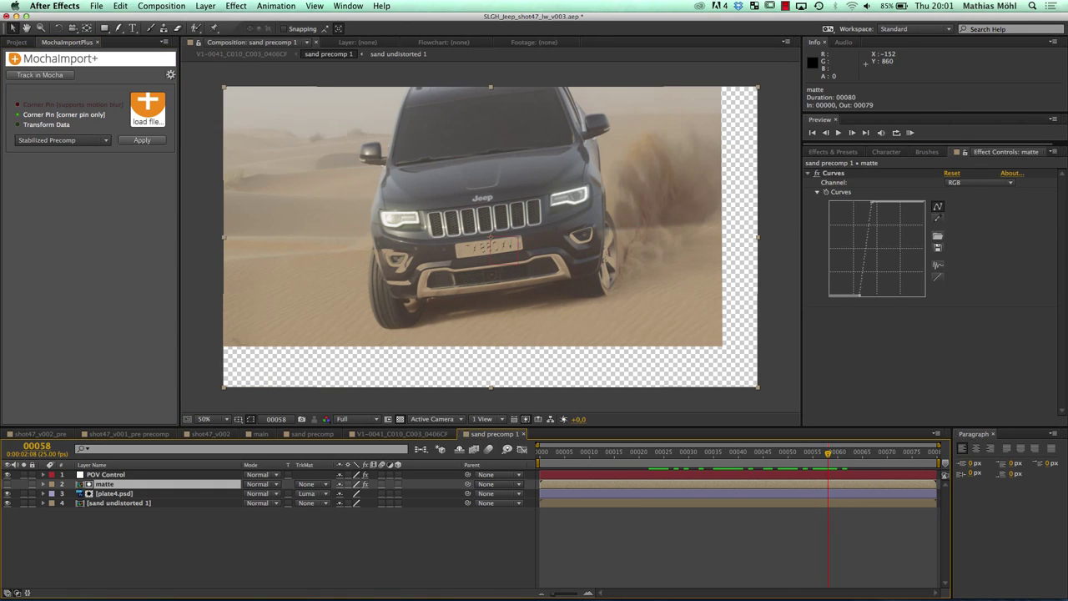
{"action": "left_click", "coordinate": [400, 433]}
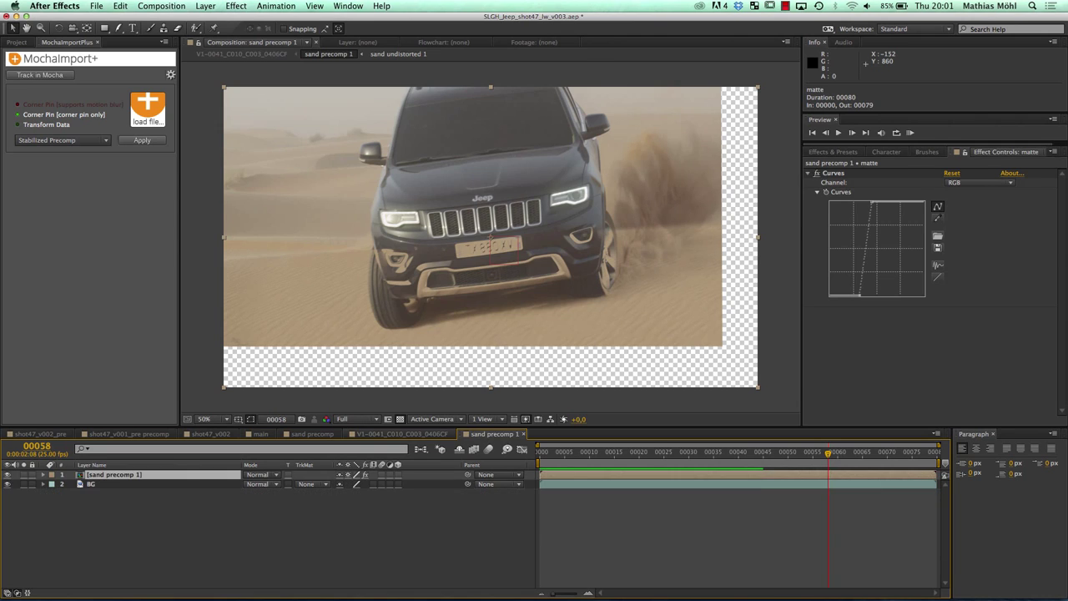
Step: Duplicate the BG layer, name the copy FG, and move it above sand precomp 1
{"action": "left_click", "coordinate": [108, 484]}
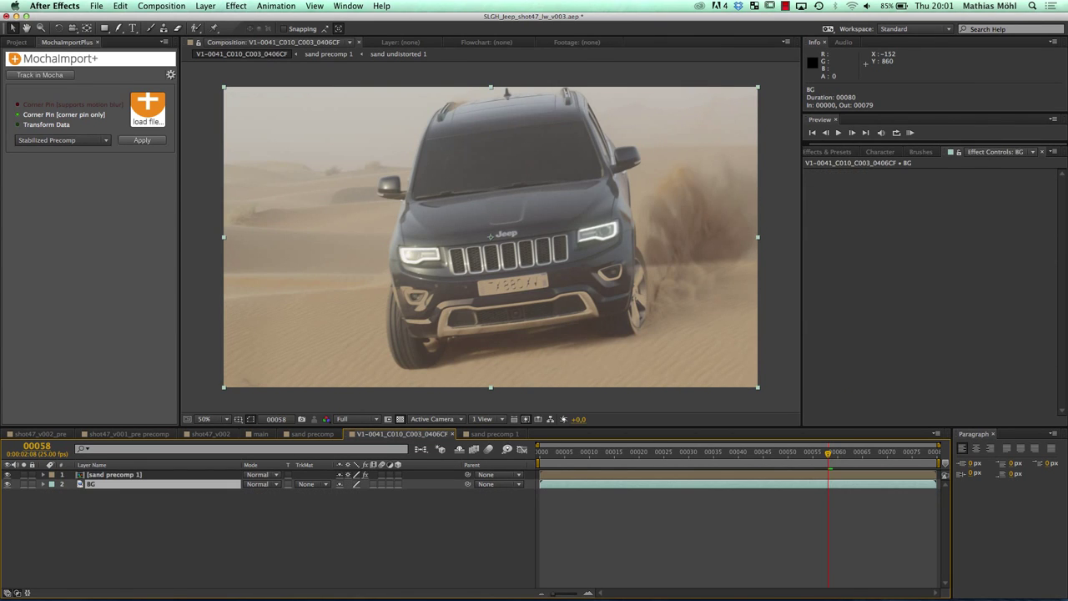
{"action": "key", "text": "super+d"}
{"action": "key", "text": "Return"}
{"action": "type", "text": "FG"}
{"action": "key", "text": "Return"}
{"action": "left_click_drag", "start_coordinate": [104, 484], "coordinate": [104, 469]}
Step: Paste the copied car roto shape onto the FG layer as a mocha mask, starting at frame 0
{"action": "key", "text": "Home"}
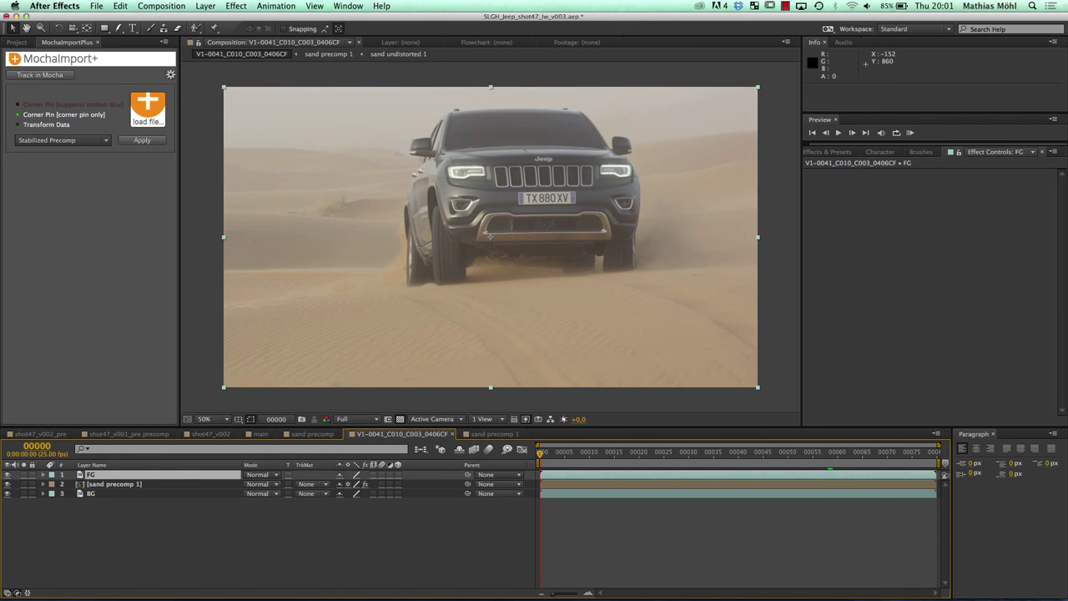
{"action": "left_click", "coordinate": [120, 6]}
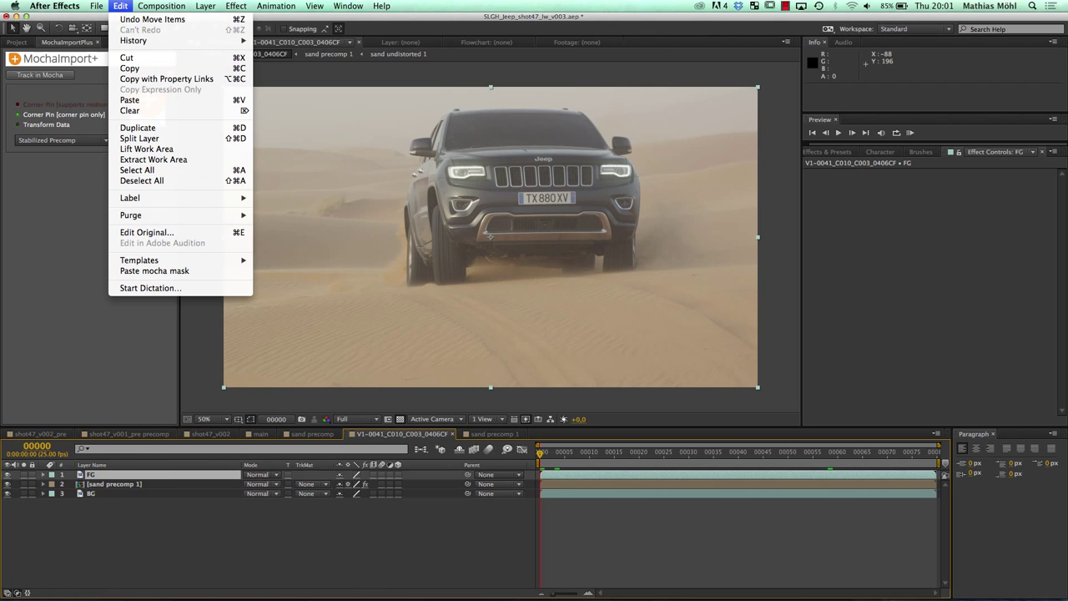
{"action": "left_click", "coordinate": [158, 271]}
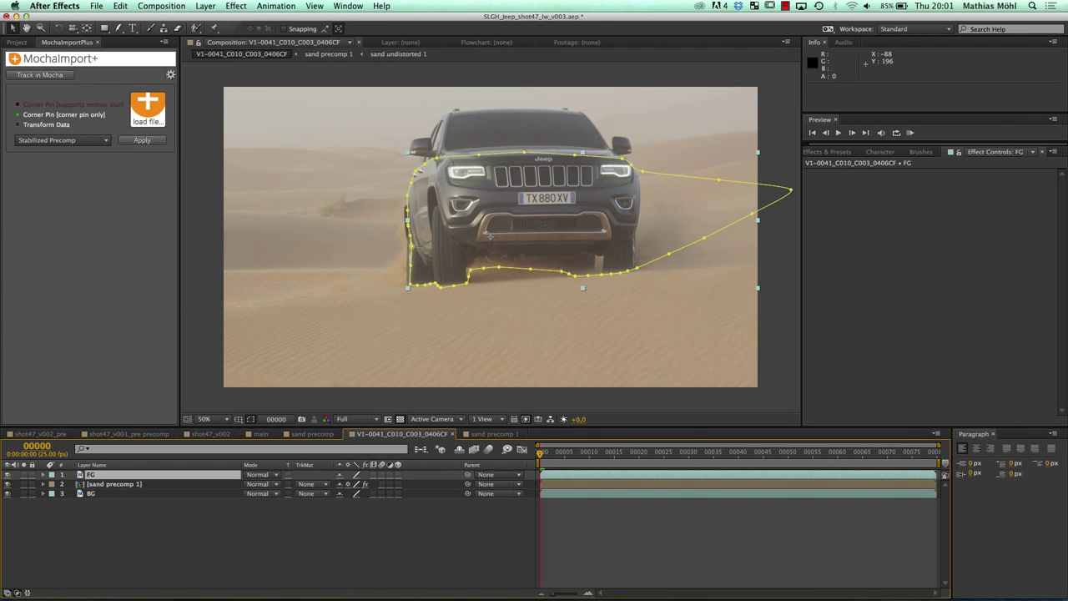
Step: Play and scrub through the composition and run a RAM preview to check the car roto mask against the moving Jeep
{"action": "key", "text": "space"}
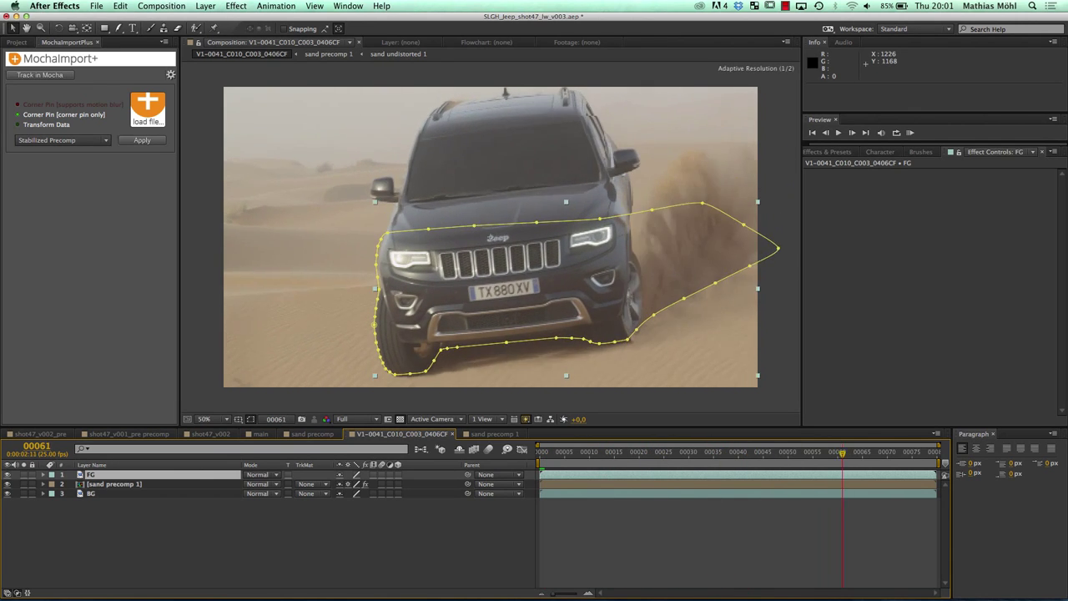
{"action": "left_click_drag", "start_coordinate": [574, 454], "coordinate": [693, 453]}
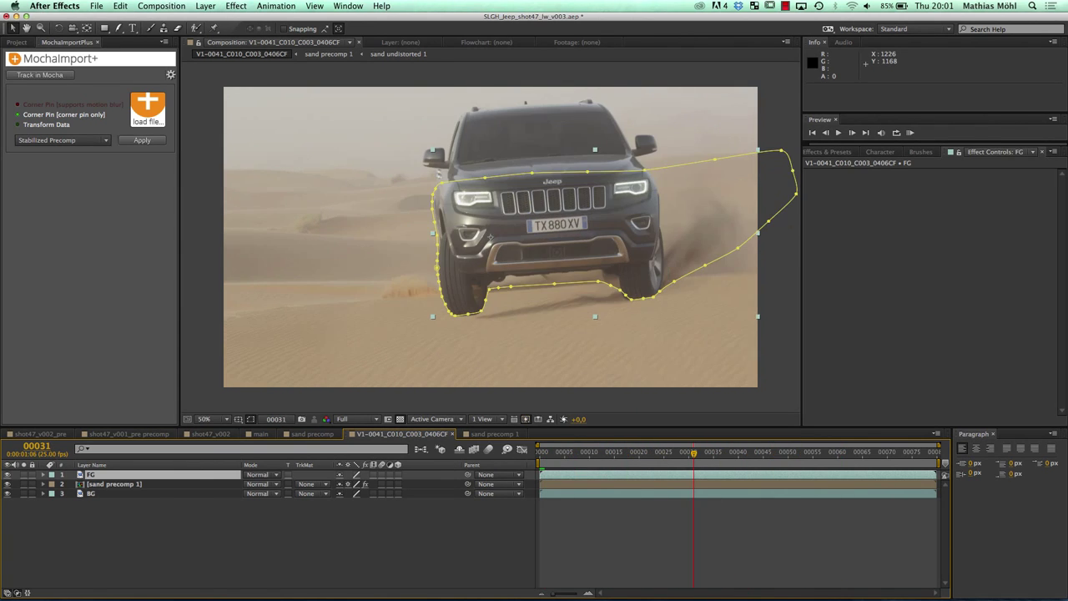
{"action": "left_click", "coordinate": [910, 133]}
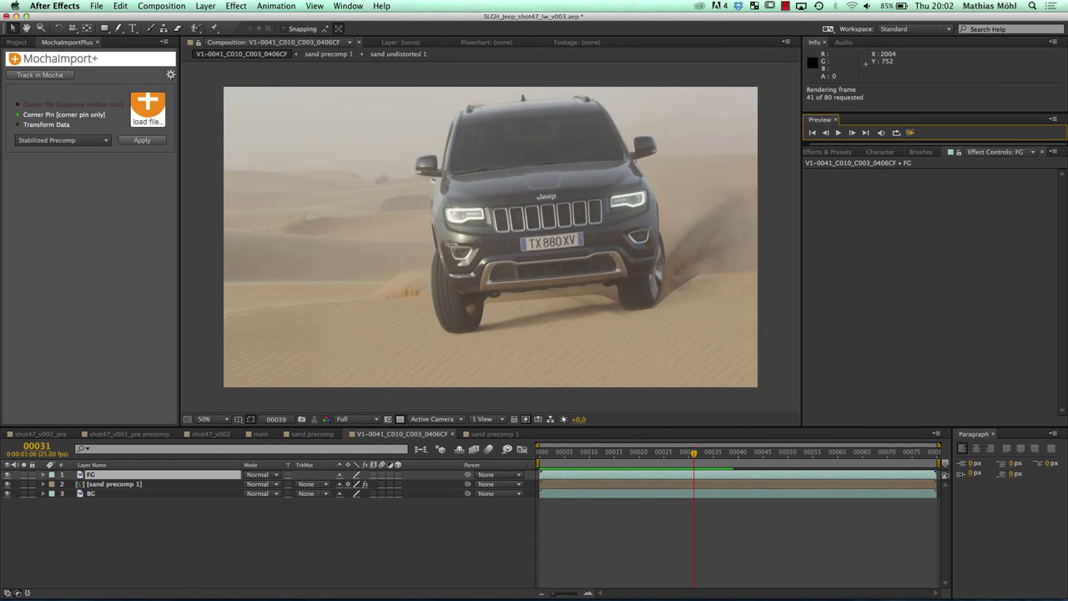
{"action": "key", "text": "space"}
{"action": "key", "text": "space"}
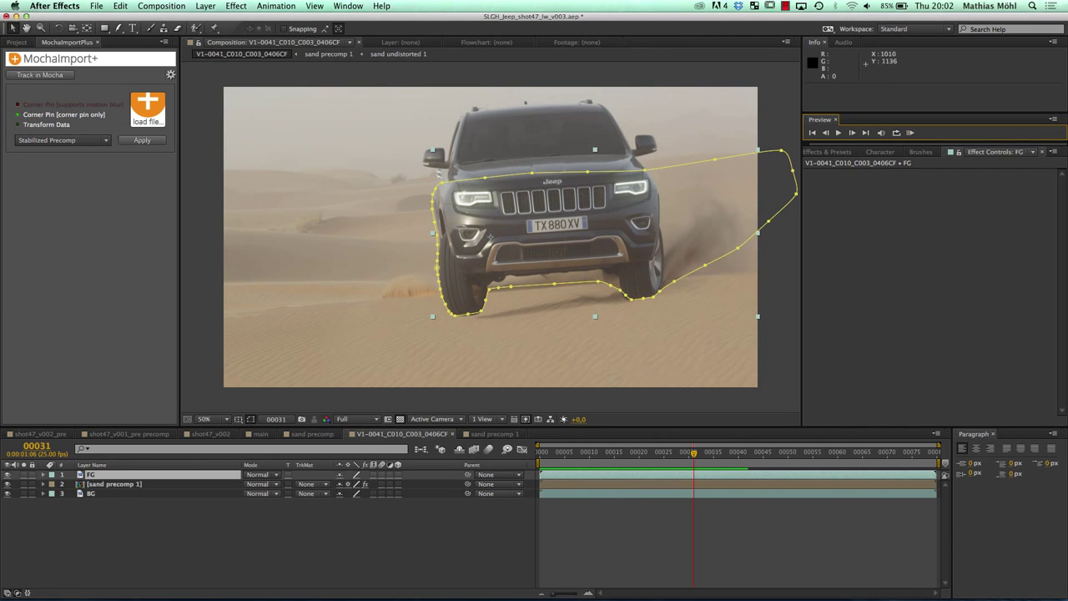
{"action": "left_click", "coordinate": [621, 534]}
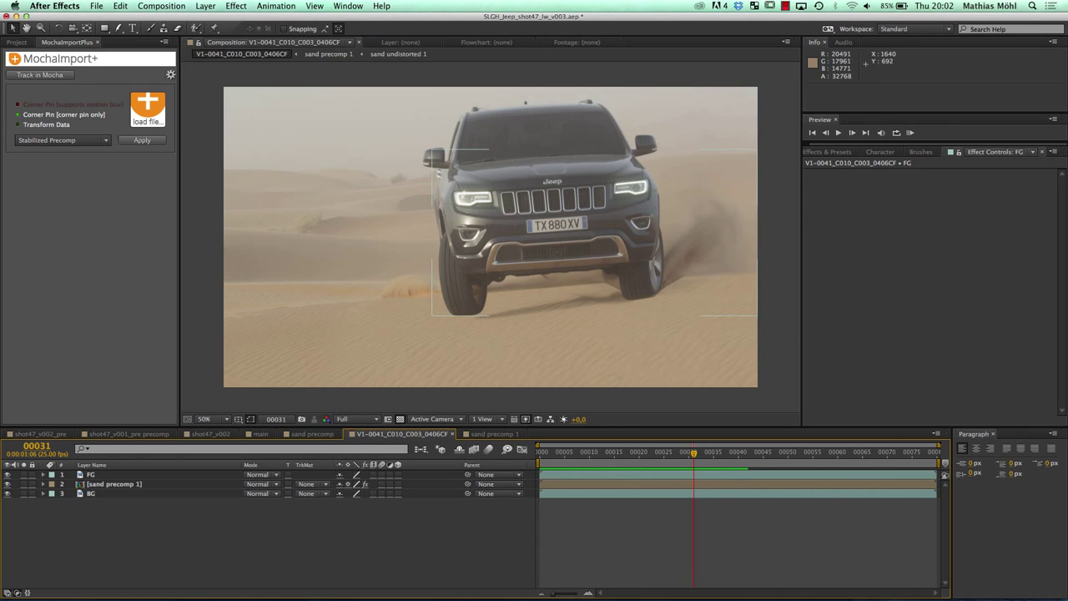
Step: Reveal the FG layer's mask properties and delete its car roto mask
{"action": "left_click", "coordinate": [92, 474]}
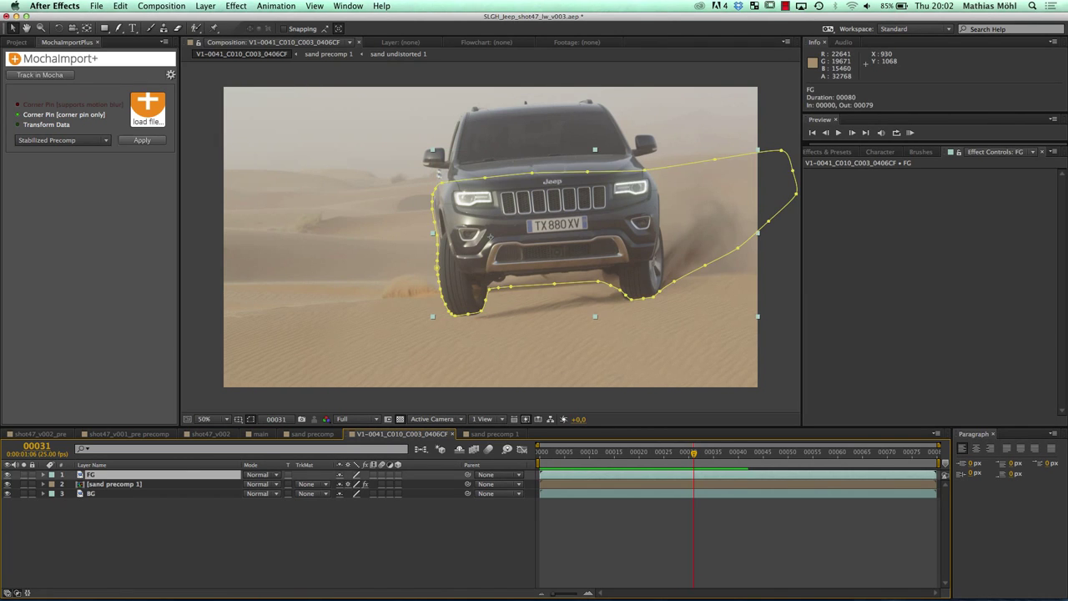
{"action": "key", "text": "m"}
{"action": "key", "text": "m"}
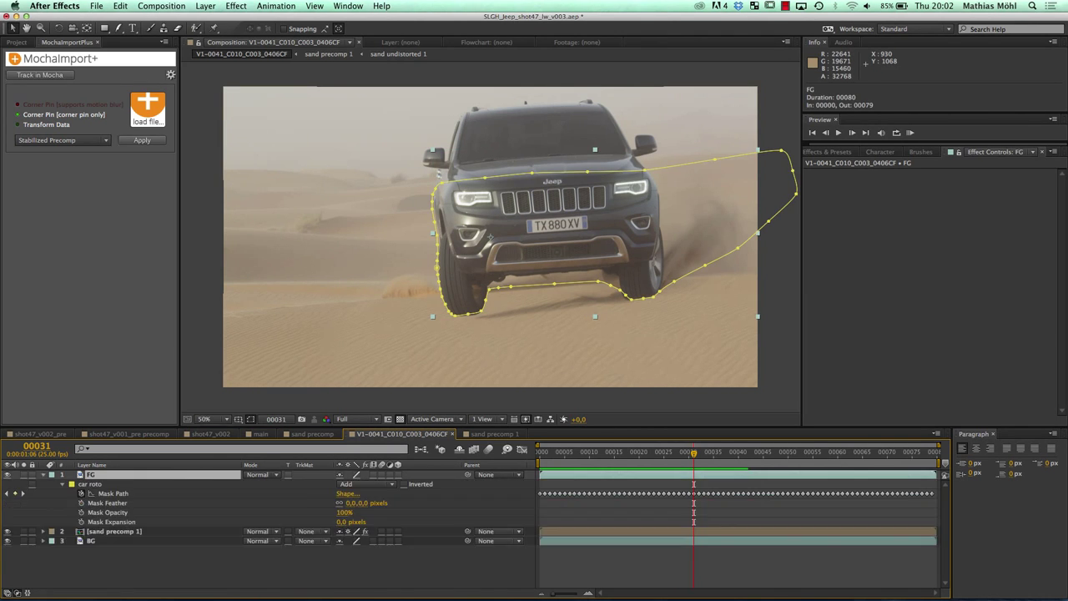
{"action": "left_click", "coordinate": [90, 484]}
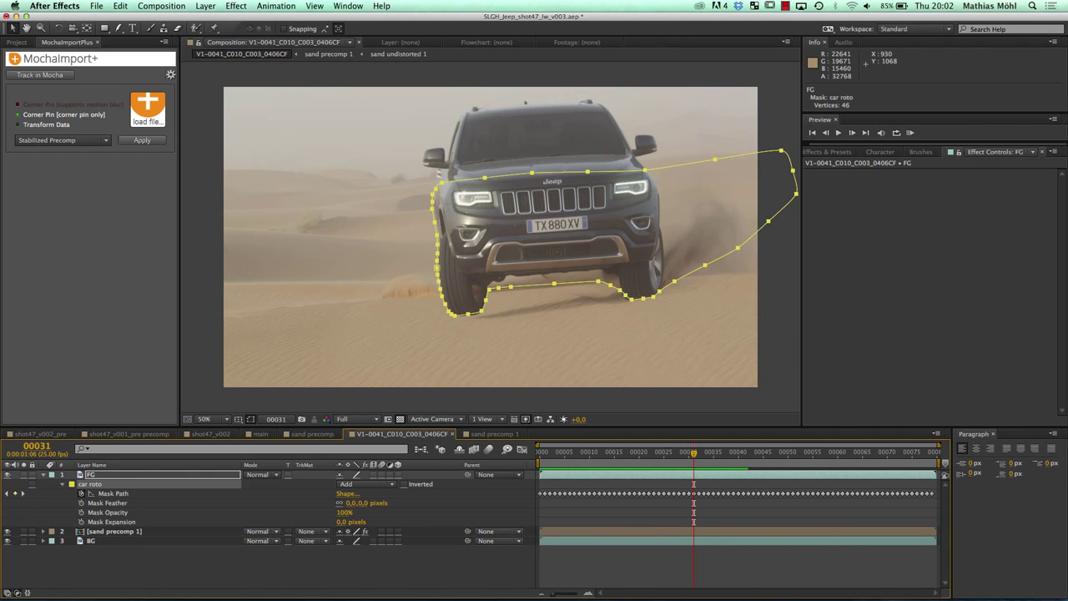
{"action": "key", "text": "Delete"}
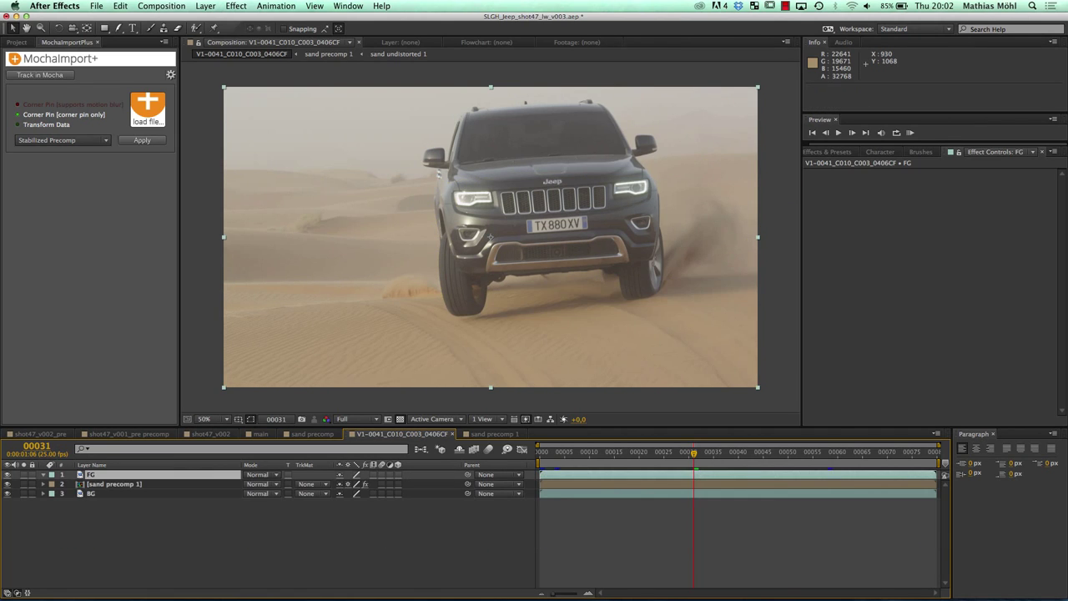
Step: Paste the copied mocha shape data onto the FG layer as a mocha shape effect, starting at frame 0
{"action": "key", "text": "Home"}
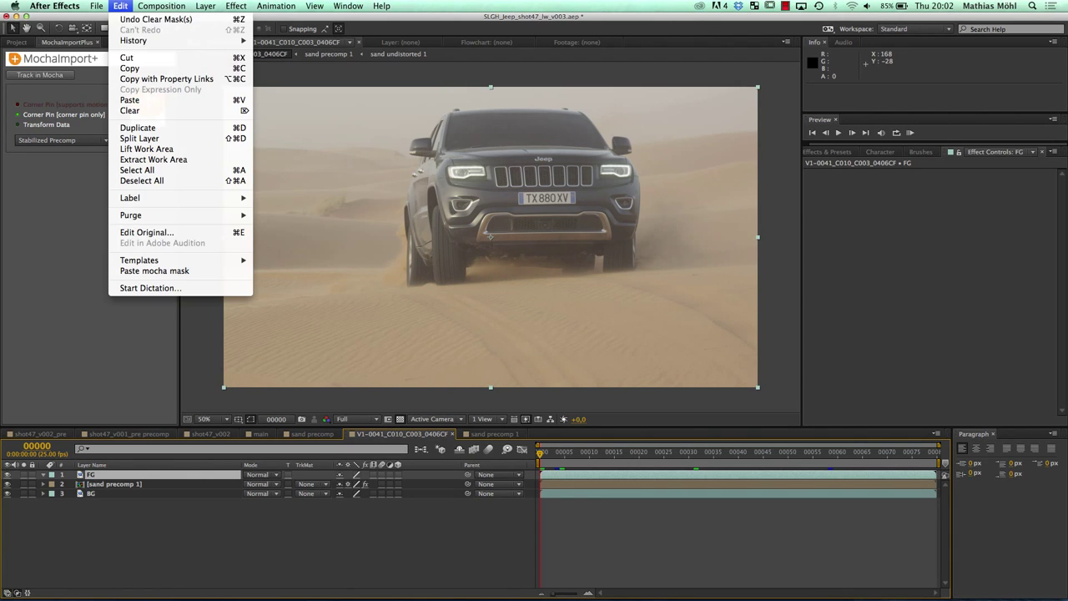
{"action": "left_click", "coordinate": [121, 5]}
{"action": "left_click", "coordinate": [129, 99]}
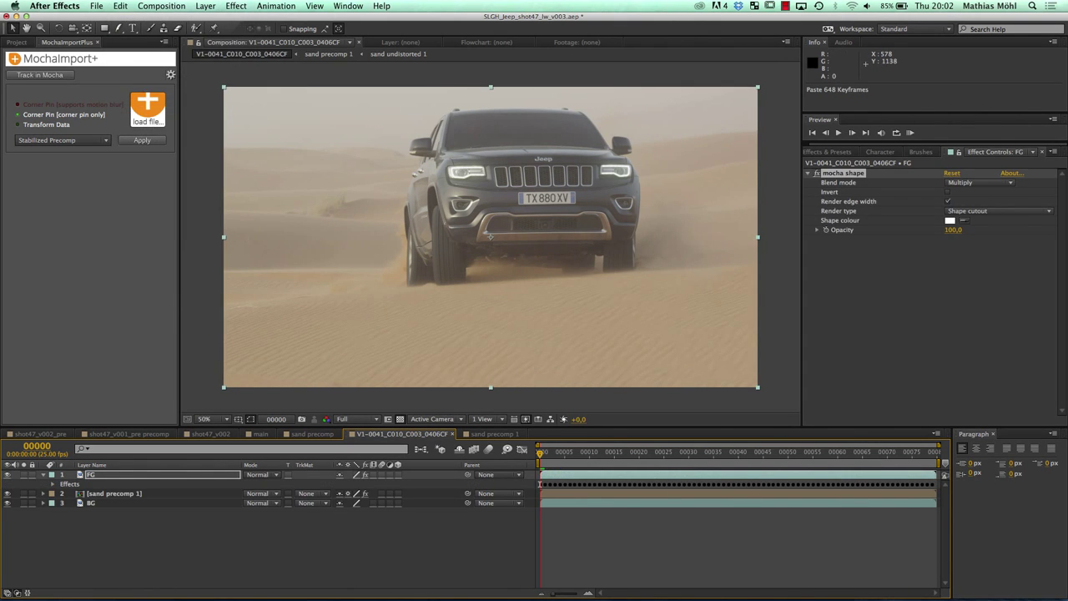
Step: Play back the composition to check the FG layer's mocha shape effect against the moving Jeep
{"action": "left_click", "coordinate": [91, 475]}
{"action": "key", "text": "space"}
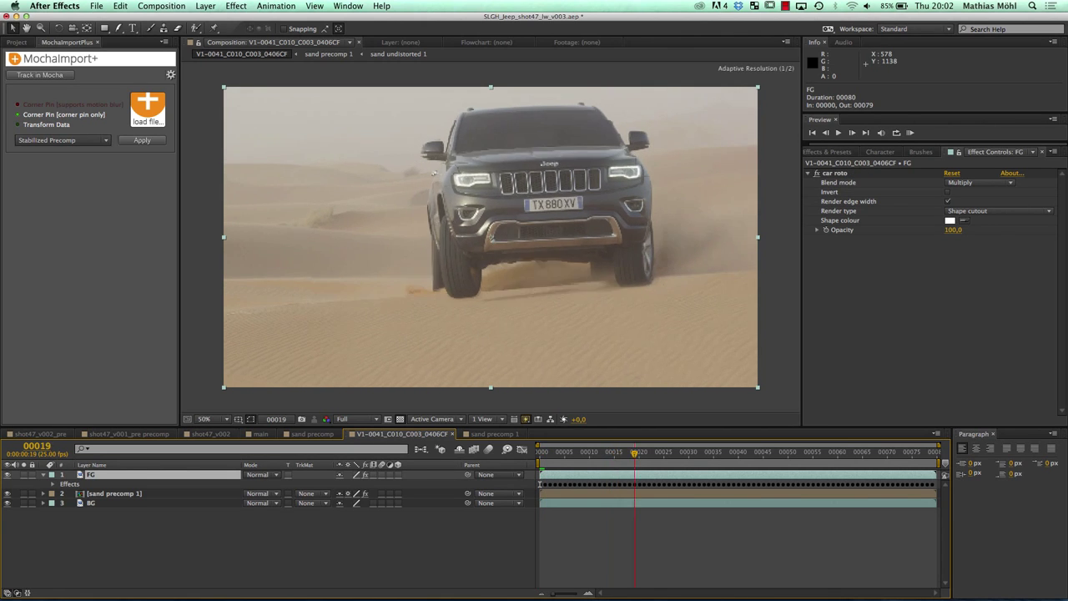
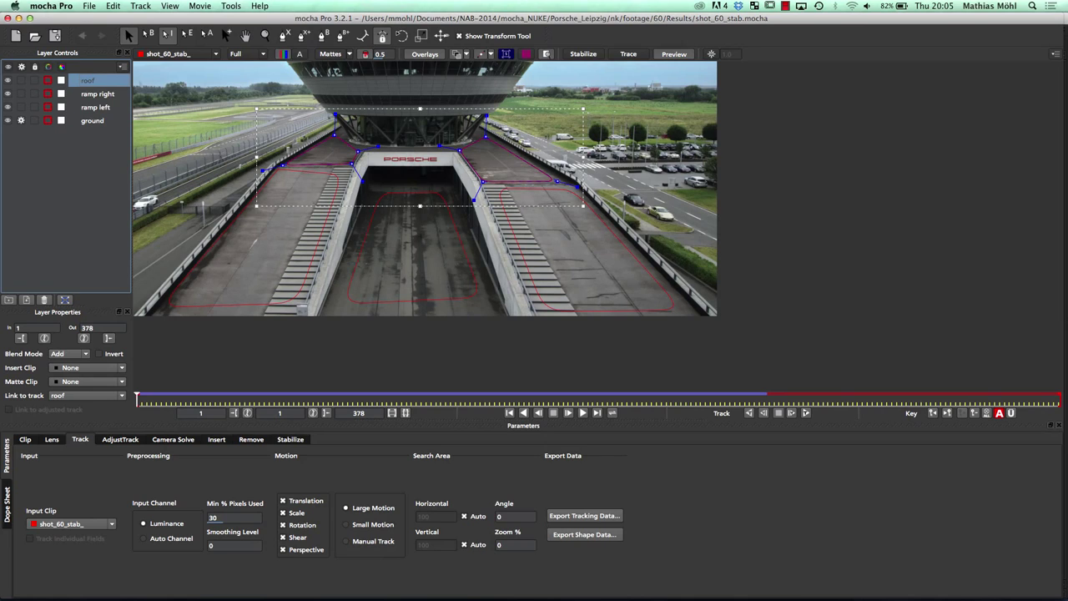
Step: In mocha Pro, copy the ramp right layer's tracking data to the clipboard in Nuke Corner Pin (*.nk) format
{"action": "left_click", "coordinate": [95, 107]}
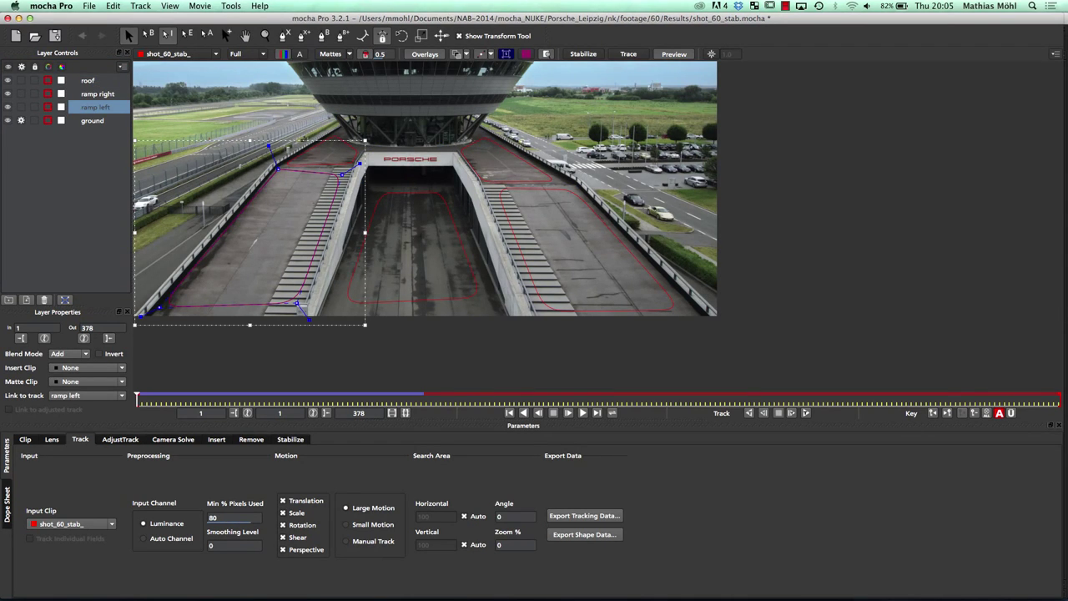
{"action": "left_click", "coordinate": [305, 139]}
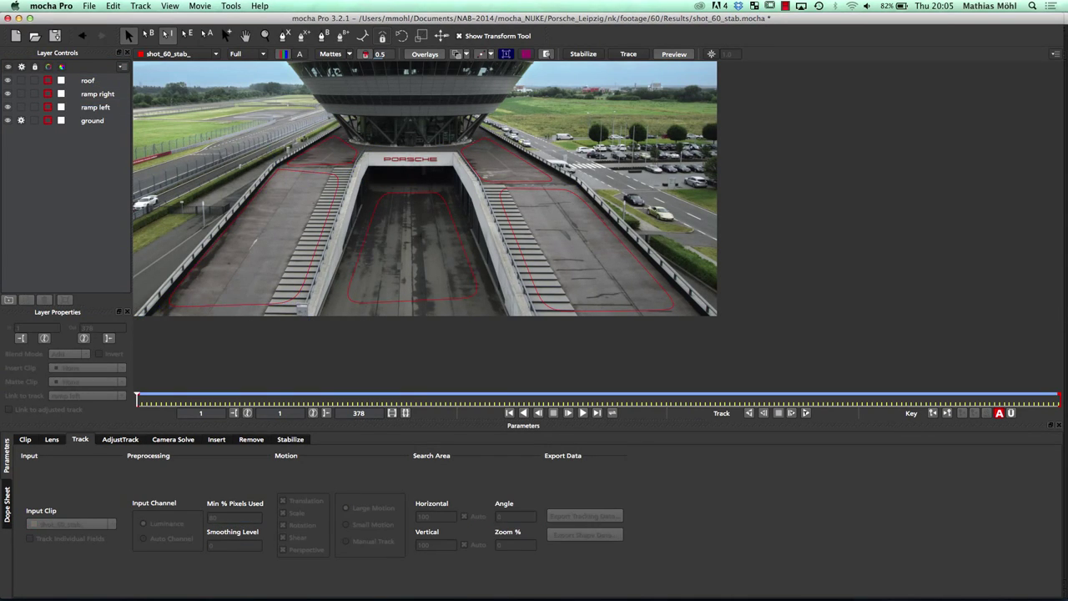
{"action": "left_click", "coordinate": [97, 93]}
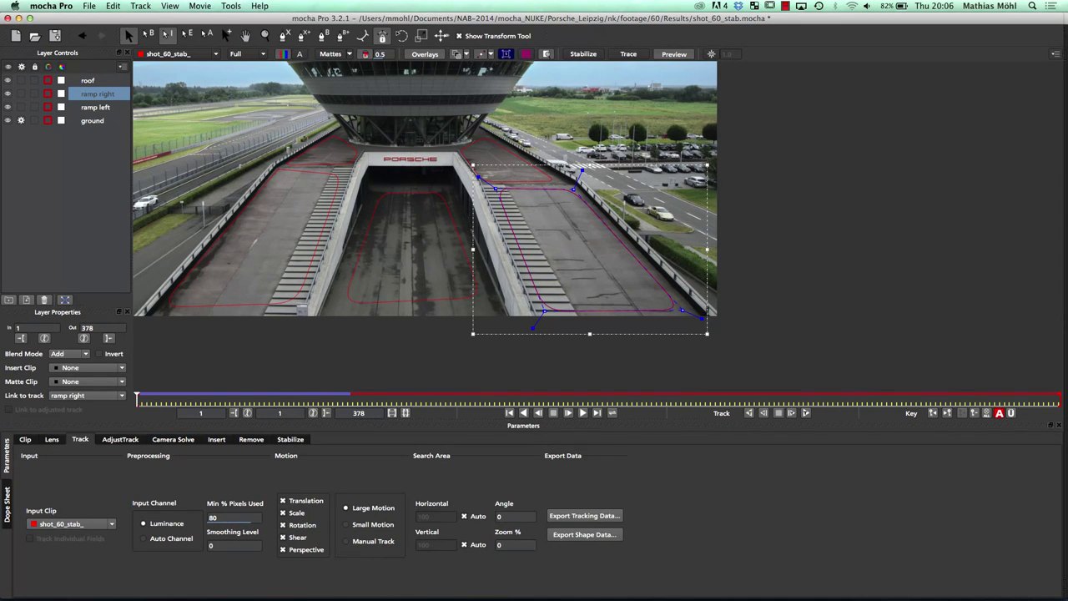
{"action": "mouse_move", "coordinate": [137, 397]}
{"action": "left_mouse_down"}
{"action": "mouse_move", "coordinate": [261, 397]}
{"action": "mouse_move", "coordinate": [137, 397]}
{"action": "left_mouse_up"}
{"action": "left_click", "coordinate": [584, 515]}
{"action": "left_click", "coordinate": [544, 295]}
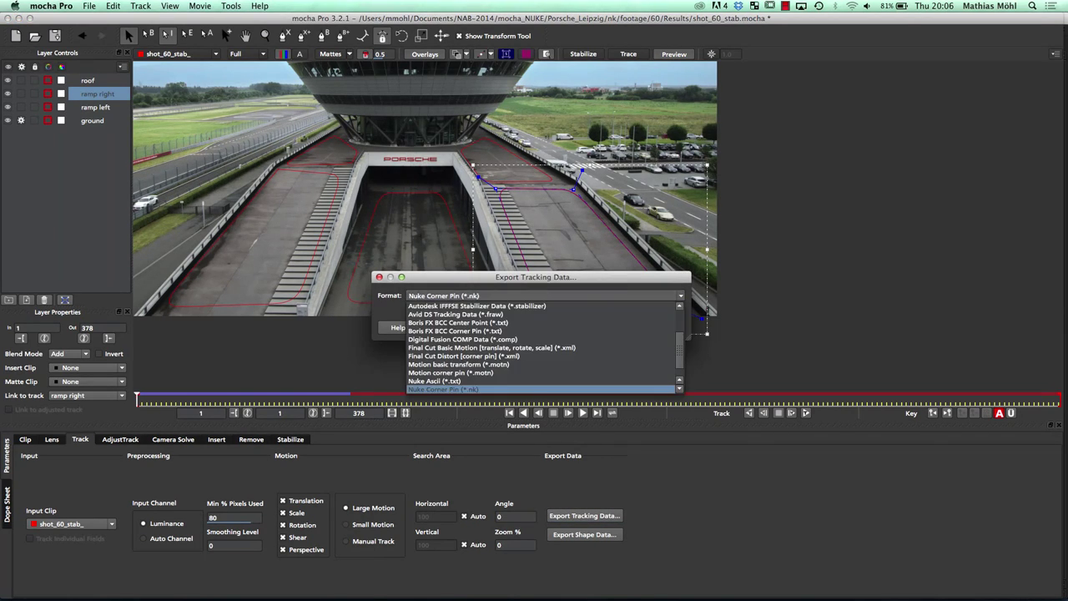
{"action": "scroll", "coordinate": [541, 363], "scroll_direction": "down", "scroll_amount": 1}
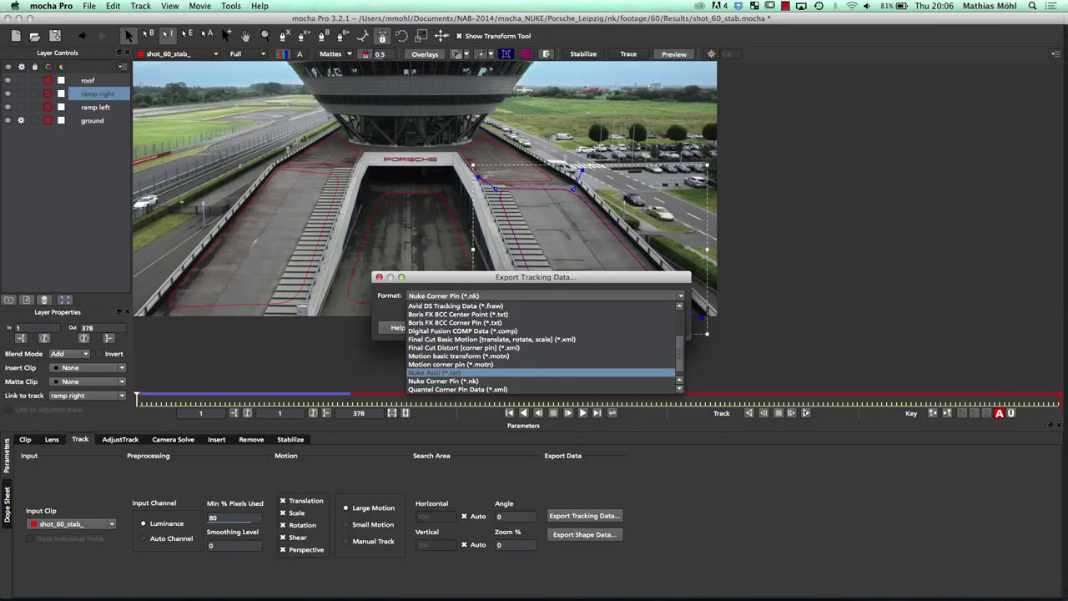
{"action": "key", "text": "Down"}
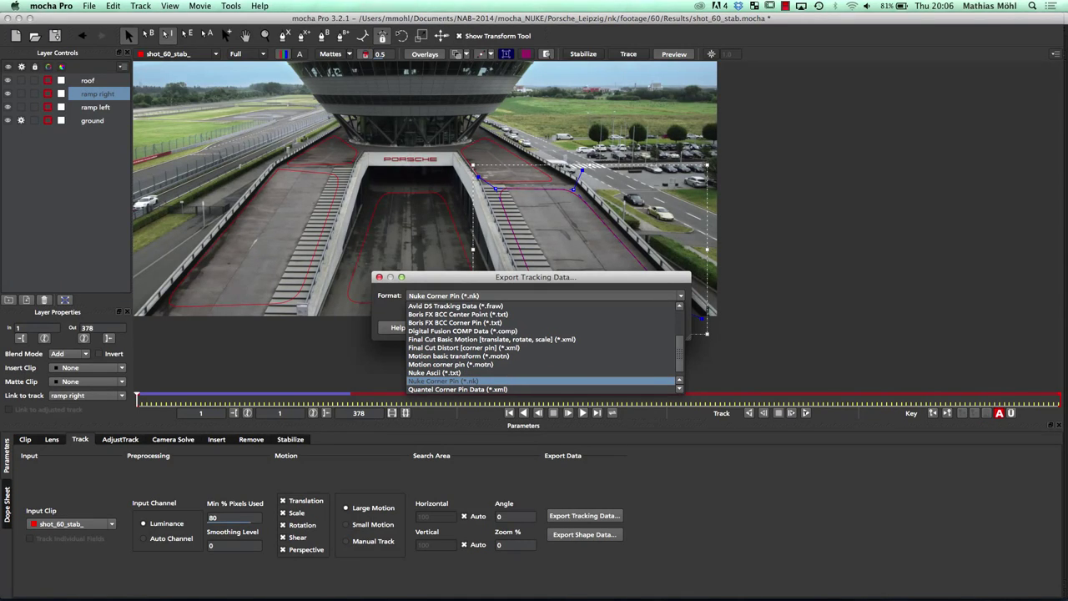
{"action": "key", "text": "Return"}
{"action": "left_click", "coordinate": [559, 327]}
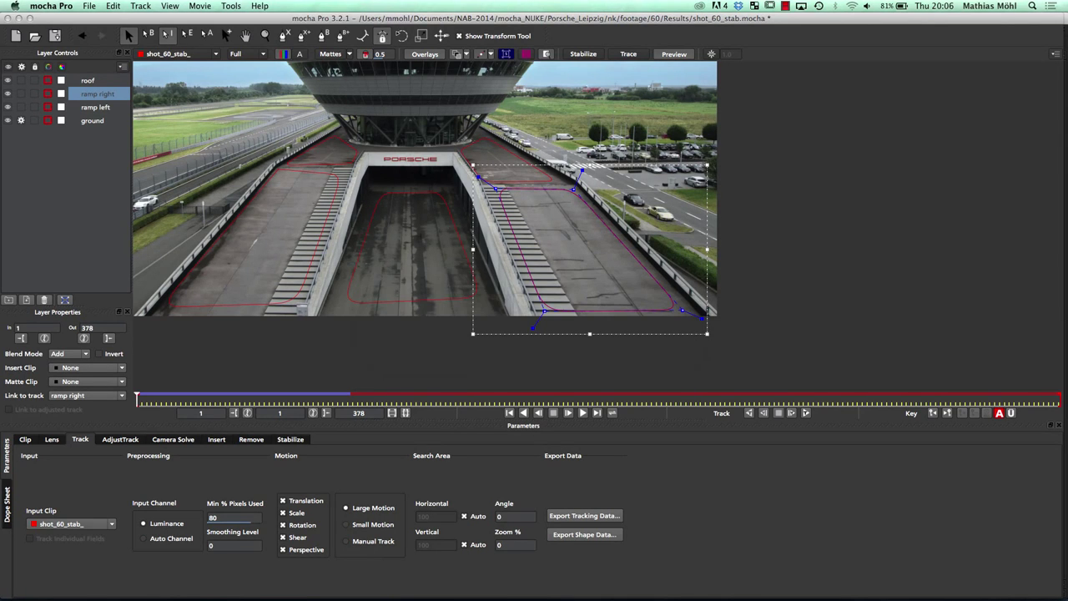
Step: Switch to Nuke, paste the copied ramp right corner pin into an empty area of the node graph and open its properties
{"action": "mouse_move", "coordinate": [338, 584]}
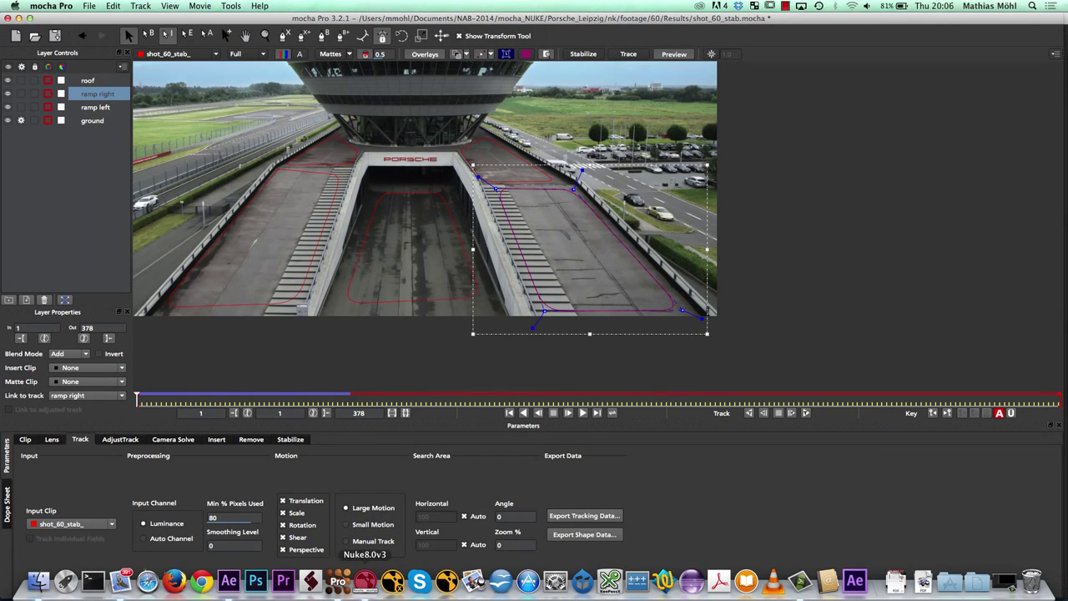
{"action": "left_click", "coordinate": [365, 582]}
{"action": "scroll", "coordinate": [276, 544], "scroll_direction": "down", "scroll_amount": 5}
{"action": "scroll", "coordinate": [276, 544], "scroll_direction": "up", "scroll_amount": 8}
{"action": "scroll", "coordinate": [284, 534], "scroll_direction": "down", "scroll_amount": 3}
{"action": "scroll", "coordinate": [296, 514], "scroll_direction": "up", "scroll_amount": 5}
{"action": "scroll", "coordinate": [297, 514], "scroll_direction": "up", "scroll_amount": 1}
{"action": "left_click_drag", "start_coordinate": [296, 534], "coordinate": [387, 473]}
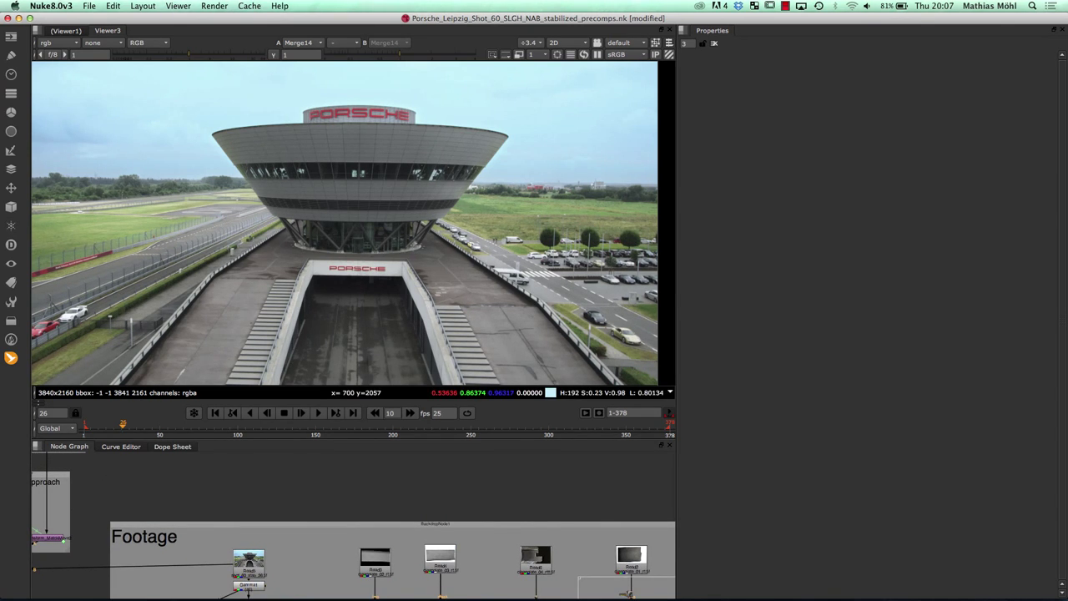
{"action": "left_click", "coordinate": [112, 5]}
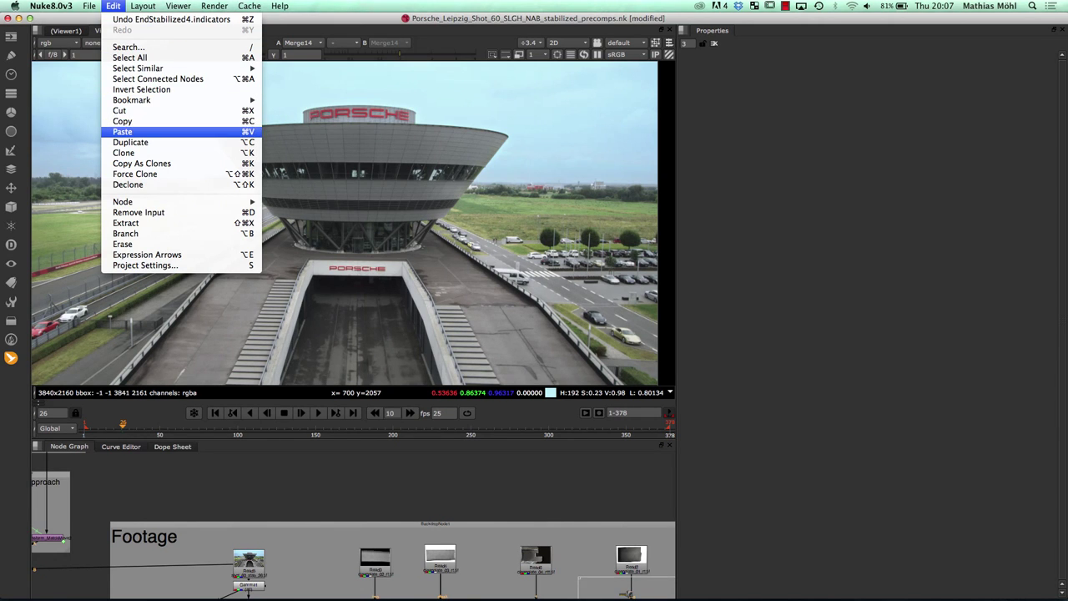
{"action": "left_click", "coordinate": [123, 131]}
{"action": "key", "text": "f"}
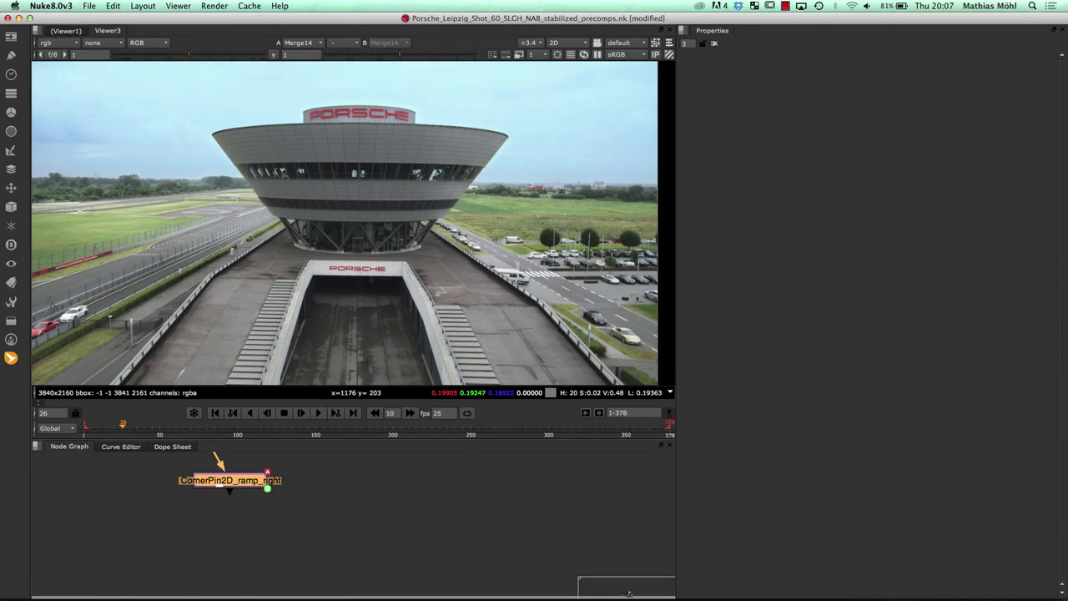
{"action": "double_click", "coordinate": [229, 481]}
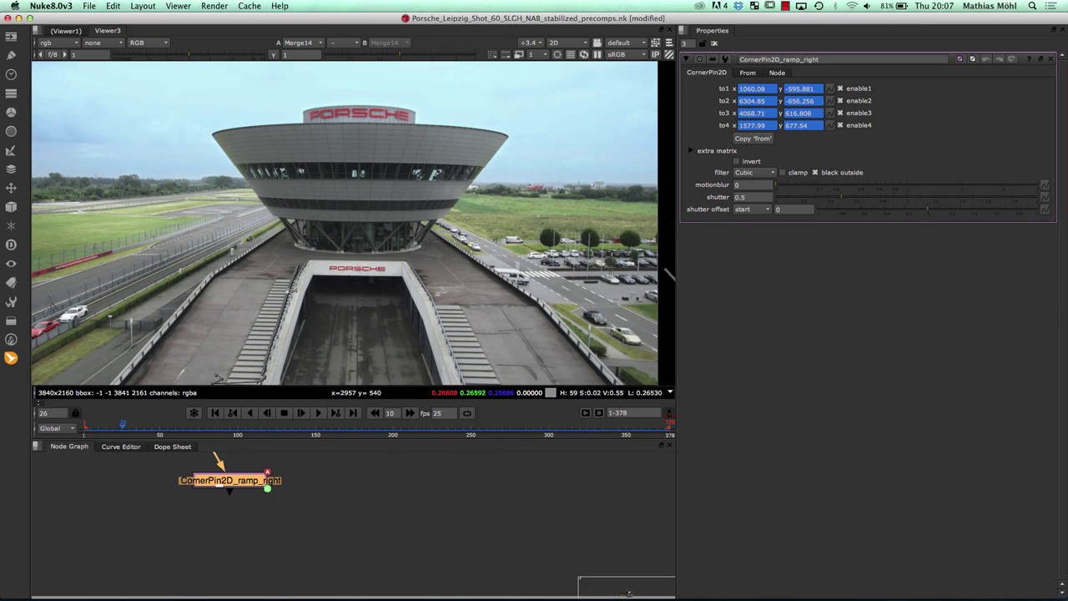
Step: Switch to mocha Pro and display the planar surface of the ramp right layer
{"action": "mouse_move", "coordinate": [284, 581]}
{"action": "left_click", "coordinate": [338, 582]}
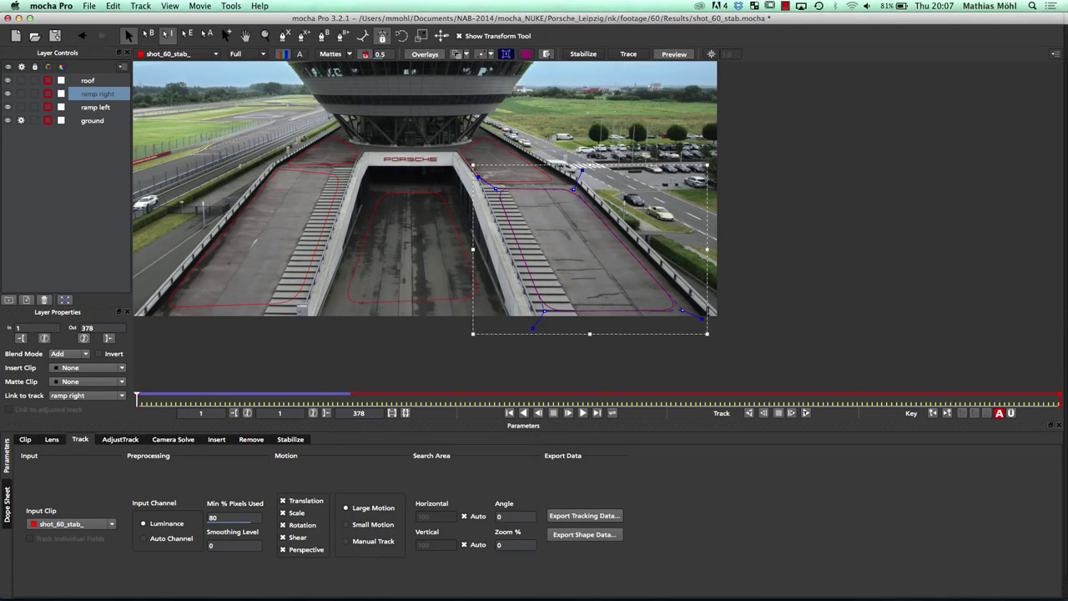
{"action": "left_click", "coordinate": [506, 54]}
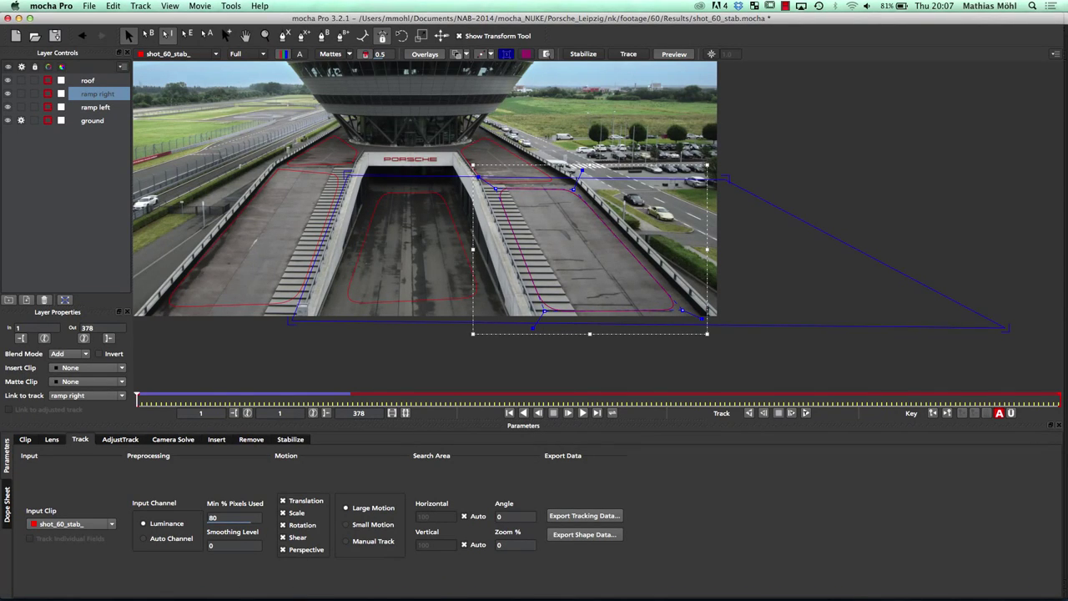
{"action": "mouse_move", "coordinate": [137, 400]}
{"action": "left_mouse_down"}
{"action": "mouse_move", "coordinate": [270, 401]}
{"action": "mouse_move", "coordinate": [137, 400]}
{"action": "left_mouse_up"}
Step: Return to Nuke and delete the pasted ramp right corner pin node
{"action": "mouse_move", "coordinate": [338, 581]}
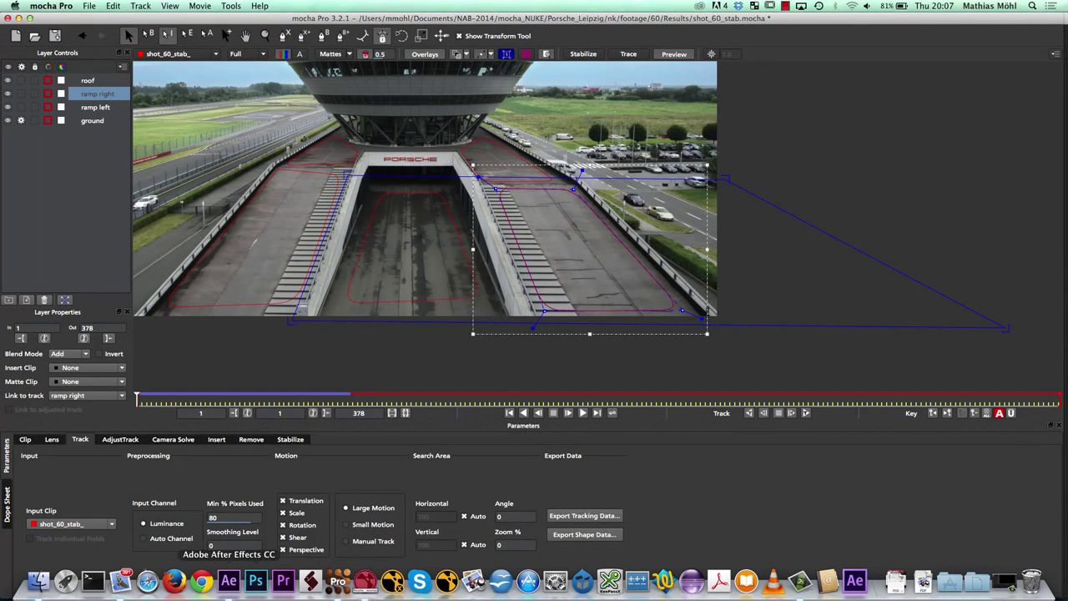
{"action": "left_click", "coordinate": [393, 581]}
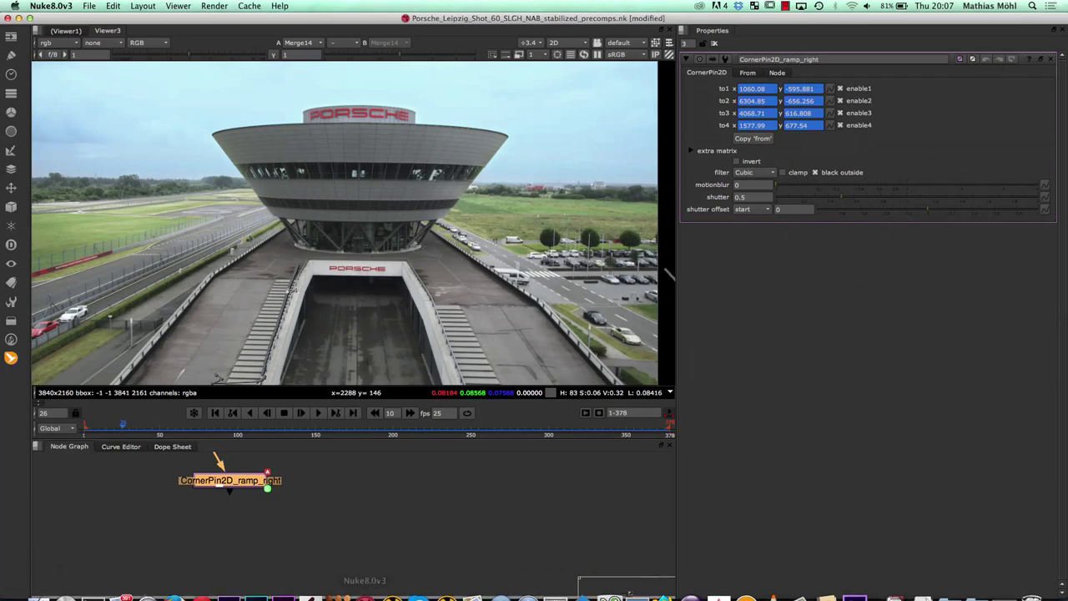
{"action": "key", "text": "Delete"}
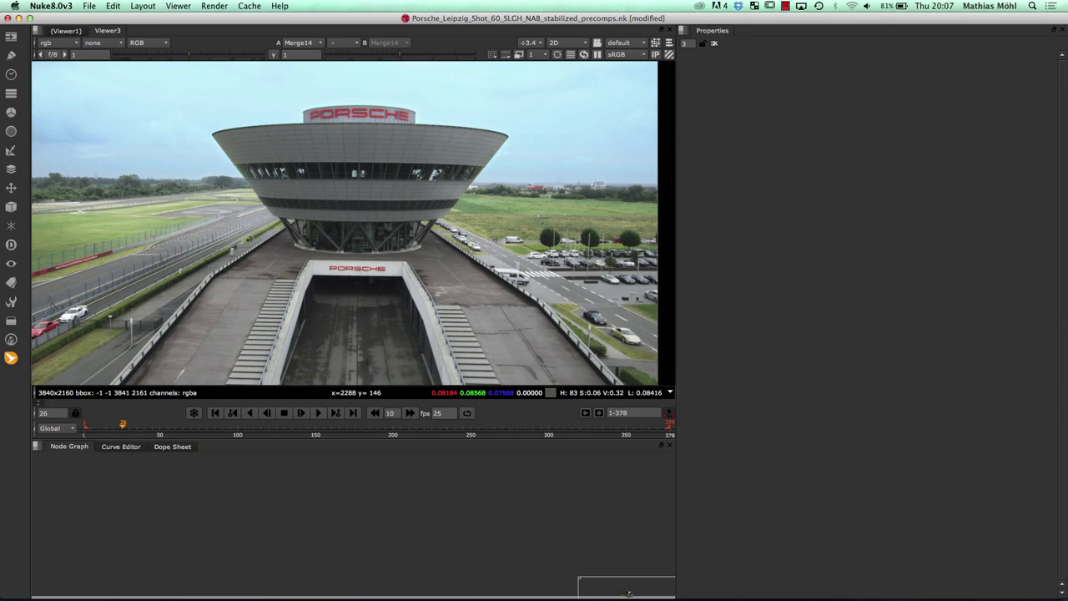
Step: Create a MochaImport+ Tracker+ node from the copied mocha data and scrub the timeline to check its four tracks
{"action": "left_click", "coordinate": [11, 358]}
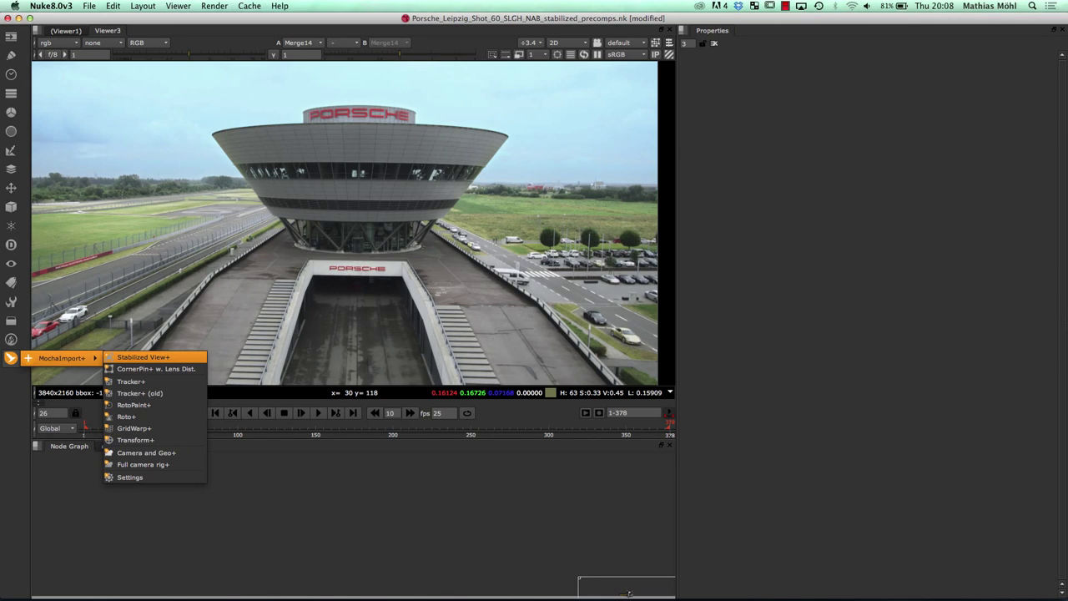
{"action": "key", "text": "Down"}
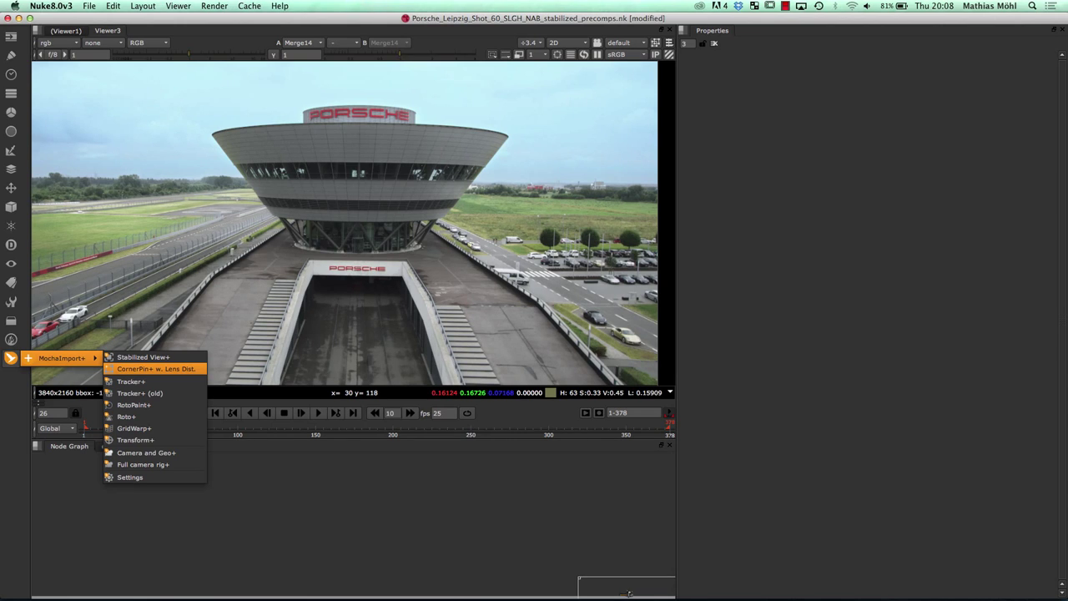
{"action": "key", "text": "Up"}
{"action": "key", "text": "Down"}
{"action": "key", "text": "Down"}
{"action": "key", "text": "Down"}
{"action": "key", "text": "Down"}
{"action": "key", "text": "Down"}
{"action": "key", "text": "Down"}
{"action": "key", "text": "Up"}
{"action": "key", "text": "Up"}
{"action": "key", "text": "Up"}
{"action": "key", "text": "Up"}
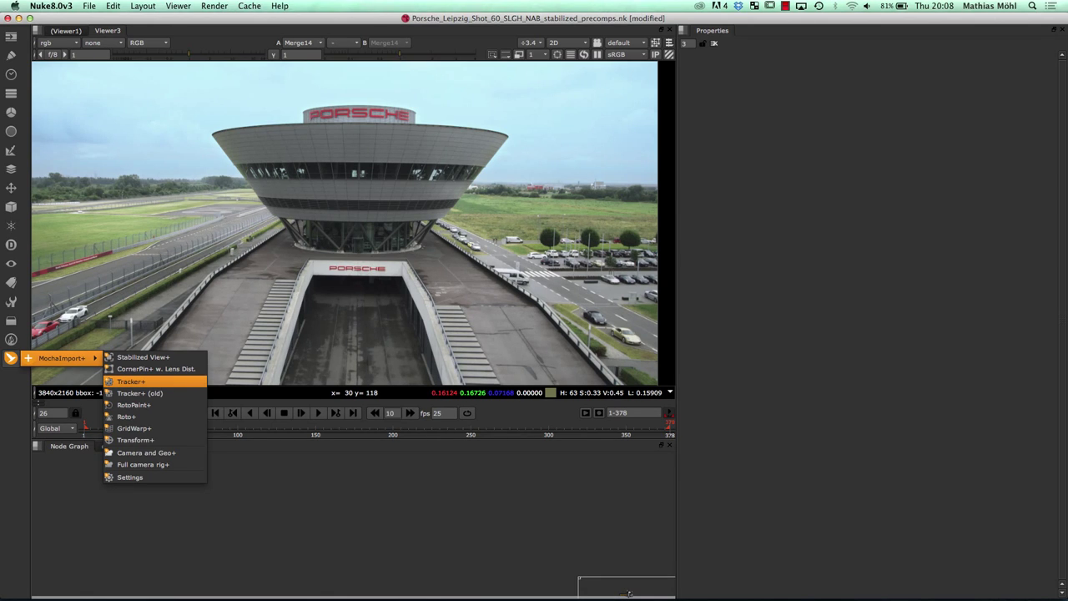
{"action": "key", "text": "Return"}
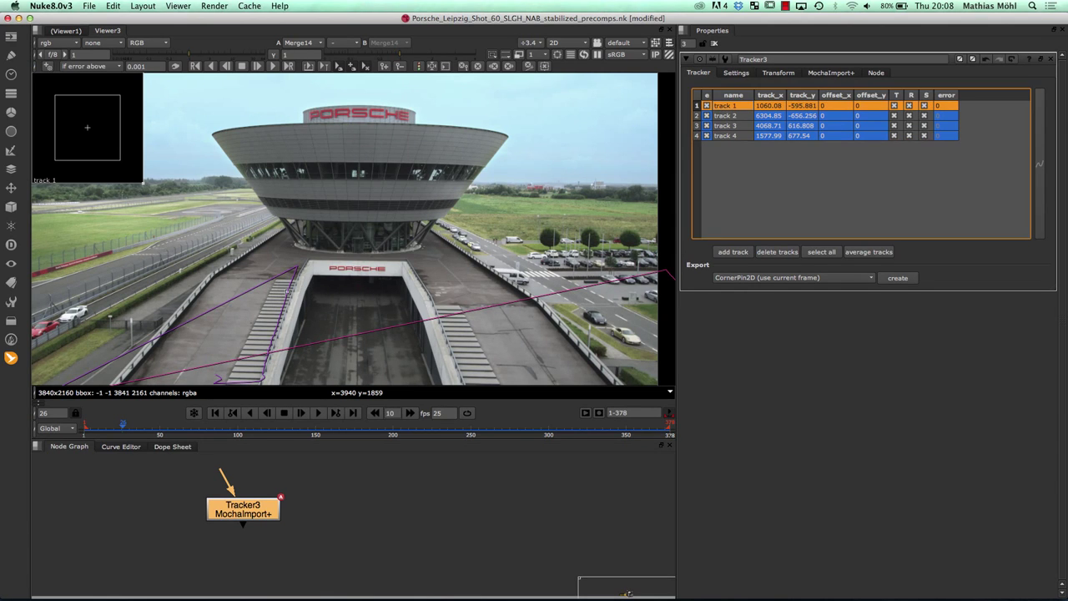
{"action": "mouse_move", "coordinate": [122, 426]}
{"action": "left_mouse_down"}
{"action": "mouse_move", "coordinate": [153, 426]}
{"action": "mouse_move", "coordinate": [131, 425]}
{"action": "left_mouse_up"}
{"action": "mouse_move", "coordinate": [101, 426]}
{"action": "left_mouse_down"}
{"action": "mouse_move", "coordinate": [131, 426]}
{"action": "mouse_move", "coordinate": [101, 426]}
{"action": "left_mouse_up"}
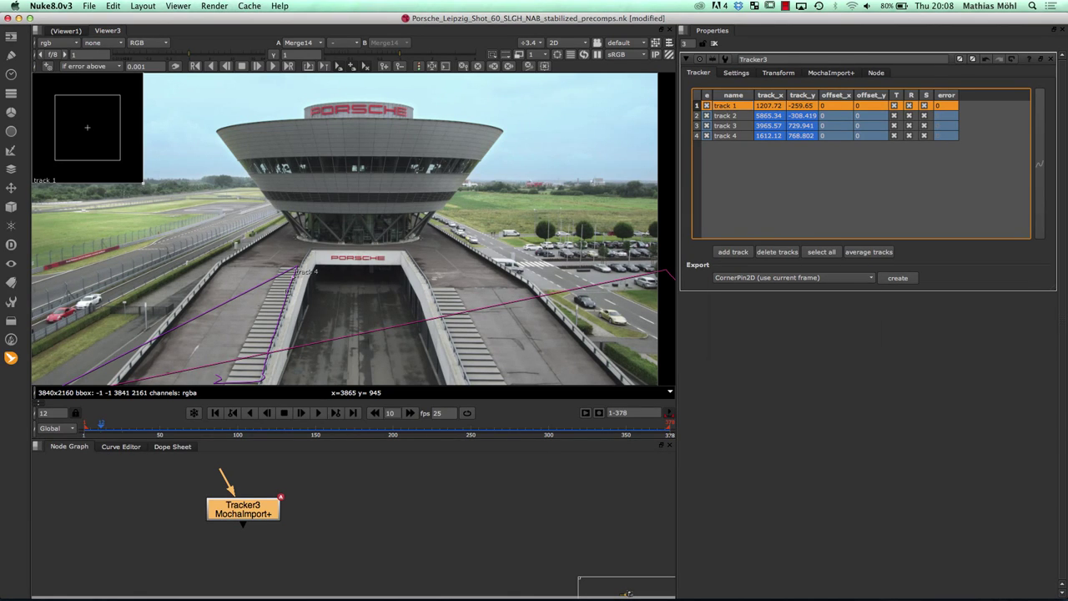
Step: Export the tracker as a Transform (match-move) node, place it beside the tracker and open its properties
{"action": "left_click", "coordinate": [793, 277]}
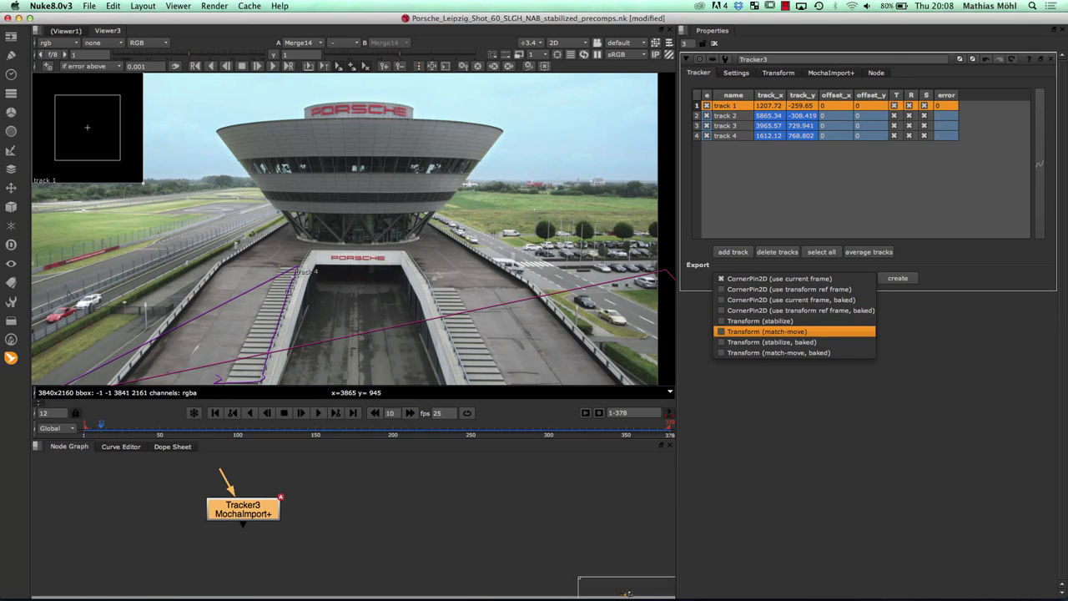
{"action": "left_click", "coordinate": [793, 332]}
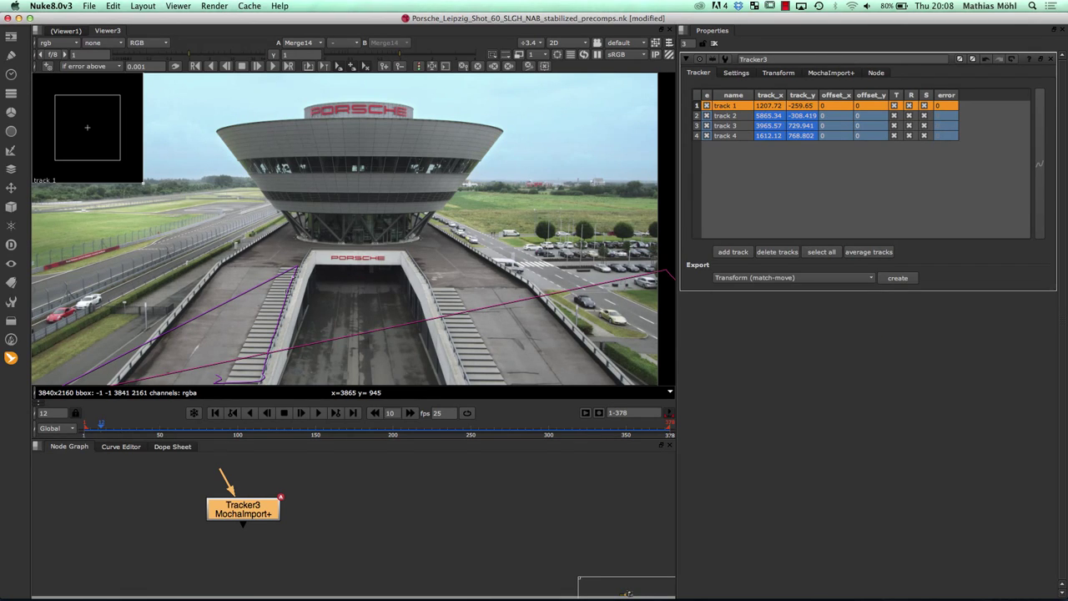
{"action": "left_click", "coordinate": [898, 277]}
{"action": "left_click_drag", "start_coordinate": [360, 542], "coordinate": [368, 518]}
{"action": "double_click", "coordinate": [368, 517]}
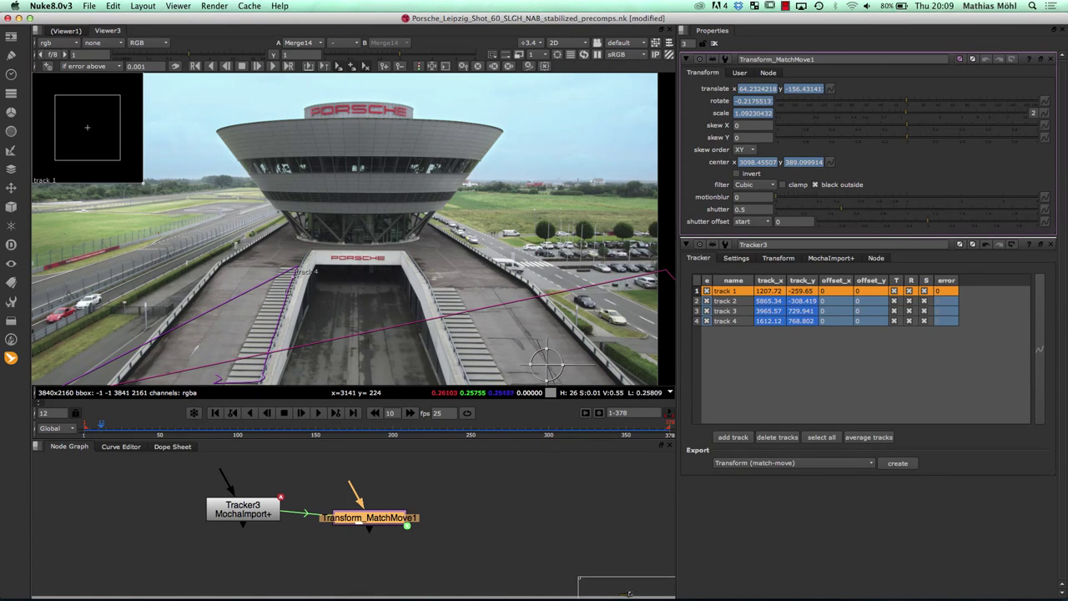
Step: Scrub and step through the first frames to examine the match-move transform's animated values
{"action": "left_click_drag", "start_coordinate": [102, 426], "coordinate": [82, 426]}
{"action": "key", "text": "Left"}
{"action": "key", "text": "Left"}
{"action": "key", "text": "Left"}
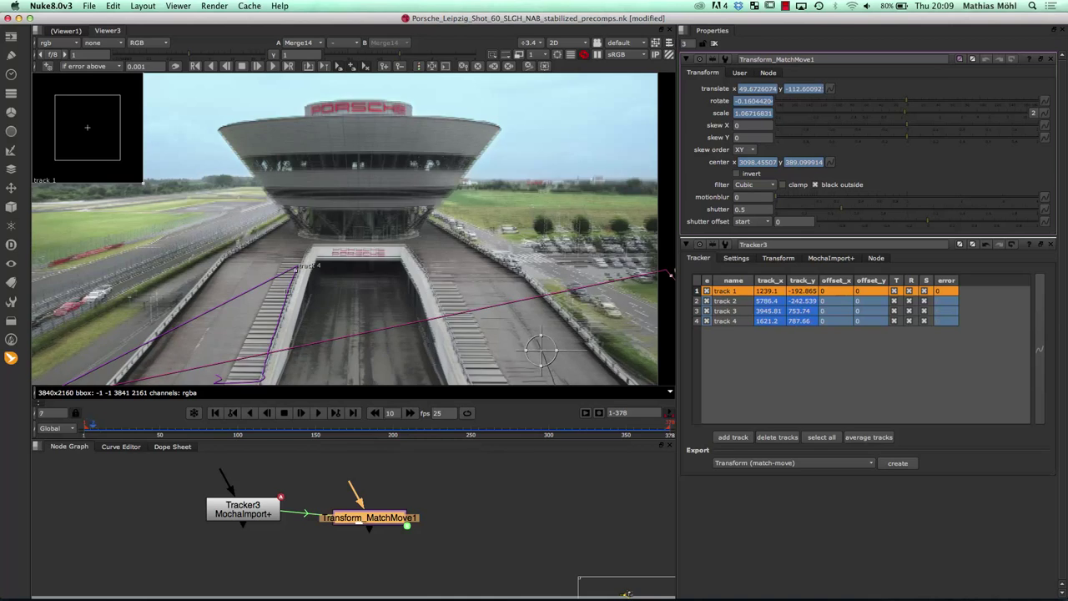
{"action": "key", "text": "Right"}
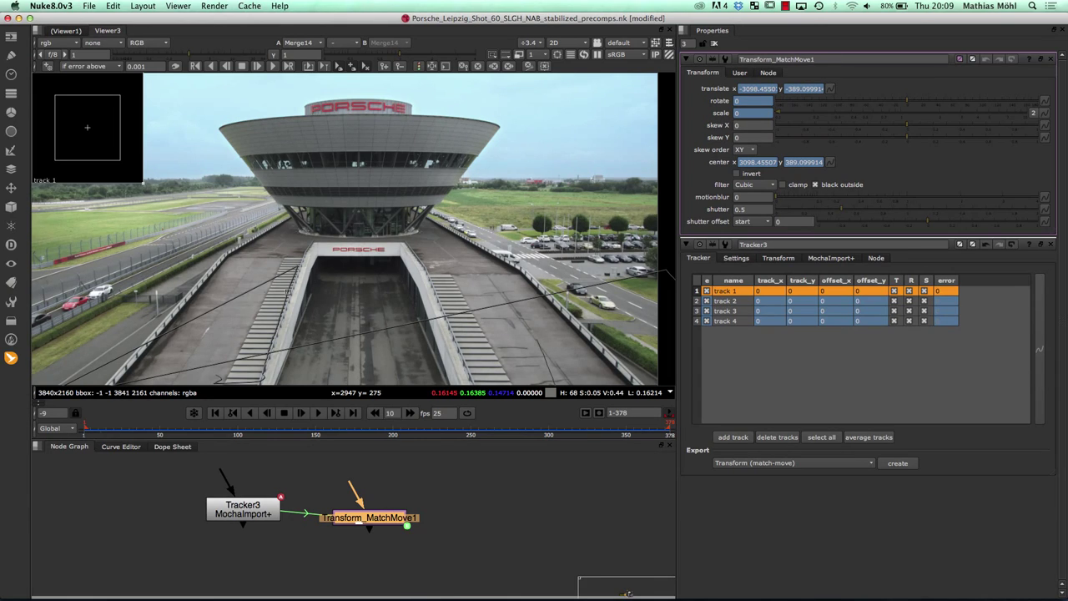
Step: Delete the match-move transform node and the MochaImport+ tracker node
{"action": "key", "text": "Delete"}
{"action": "left_click", "coordinate": [243, 512]}
{"action": "key", "text": "Delete"}
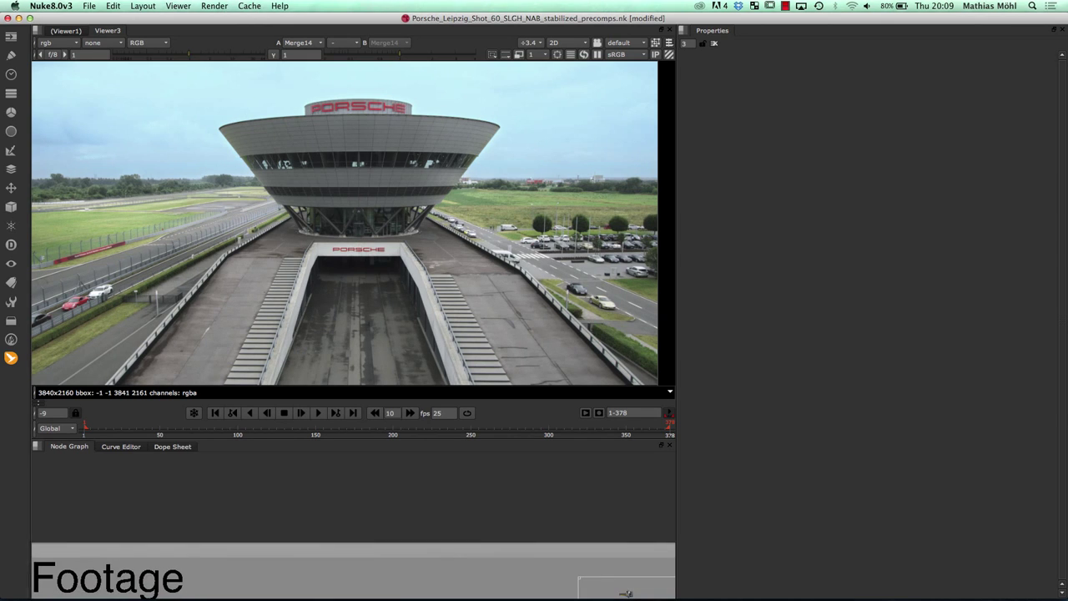
Step: View the lower merge node combining both grid overlays and play the shot to compare the corner pin and match-move results
{"action": "scroll", "coordinate": [317, 538], "scroll_direction": "down", "scroll_amount": 10}
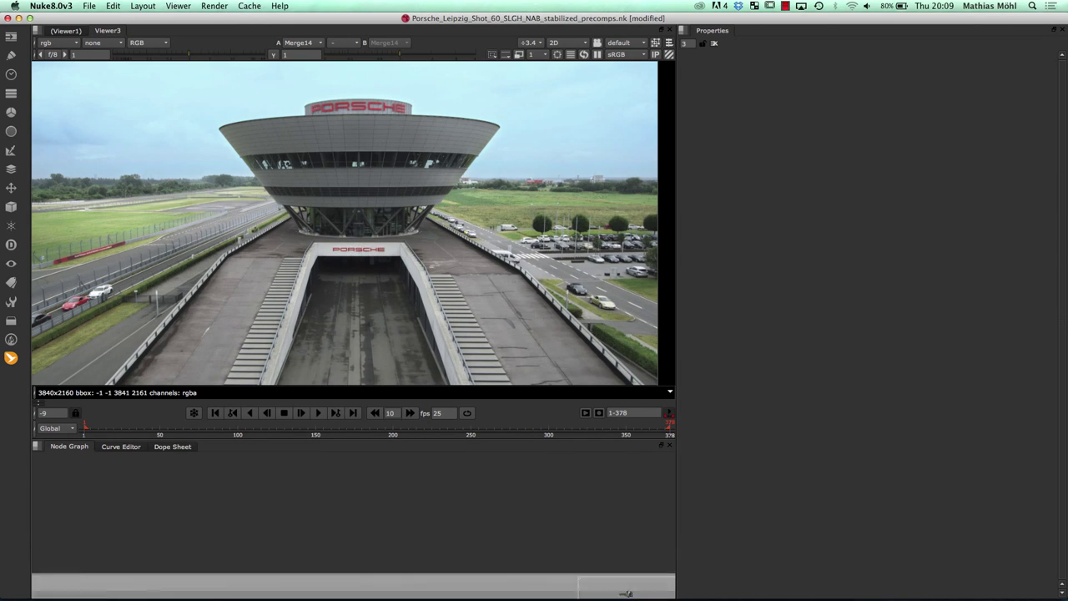
{"action": "scroll", "coordinate": [292, 541], "scroll_direction": "up", "scroll_amount": 3}
{"action": "left_click_drag", "start_coordinate": [292, 540], "coordinate": [422, 511]}
{"action": "scroll", "coordinate": [294, 561], "scroll_direction": "up", "scroll_amount": 5}
{"action": "left_click", "coordinate": [348, 559]}
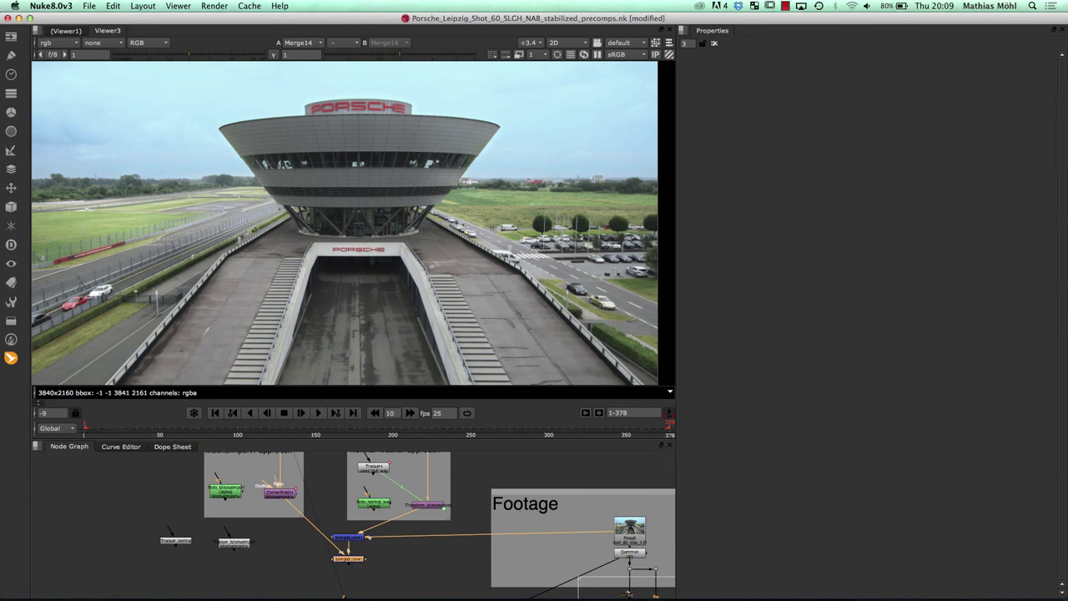
{"action": "key", "text": "1"}
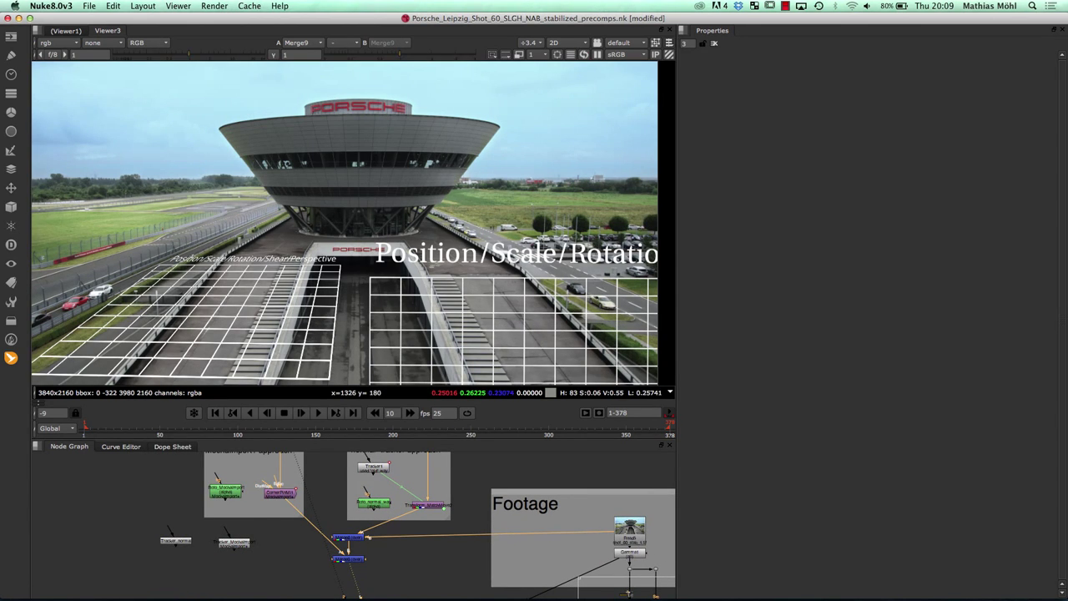
{"action": "key", "text": "l"}
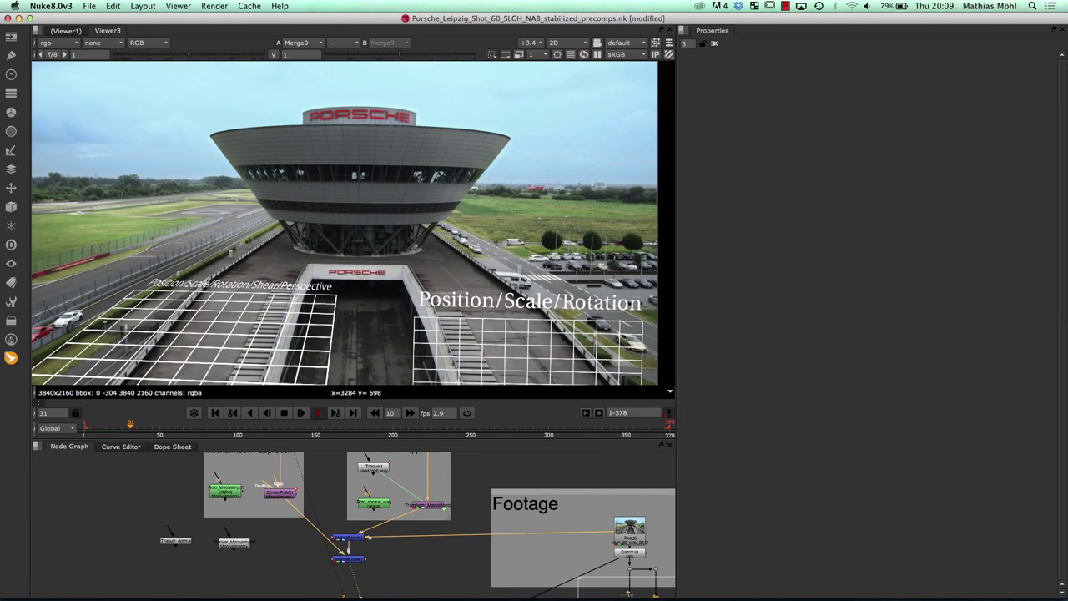
Step: Select the Tracker1 node labelled used "old" way in the match-move group of the node graph
{"action": "left_click_drag", "start_coordinate": [596, 490], "coordinate": [659, 474]}
{"action": "scroll", "coordinate": [426, 556], "scroll_direction": "up", "scroll_amount": 5}
{"action": "scroll", "coordinate": [659, 474], "scroll_direction": "down", "scroll_amount": 1}
{"action": "left_click_drag", "start_coordinate": [334, 493], "coordinate": [399, 540]}
{"action": "left_click", "coordinate": [278, 479]}
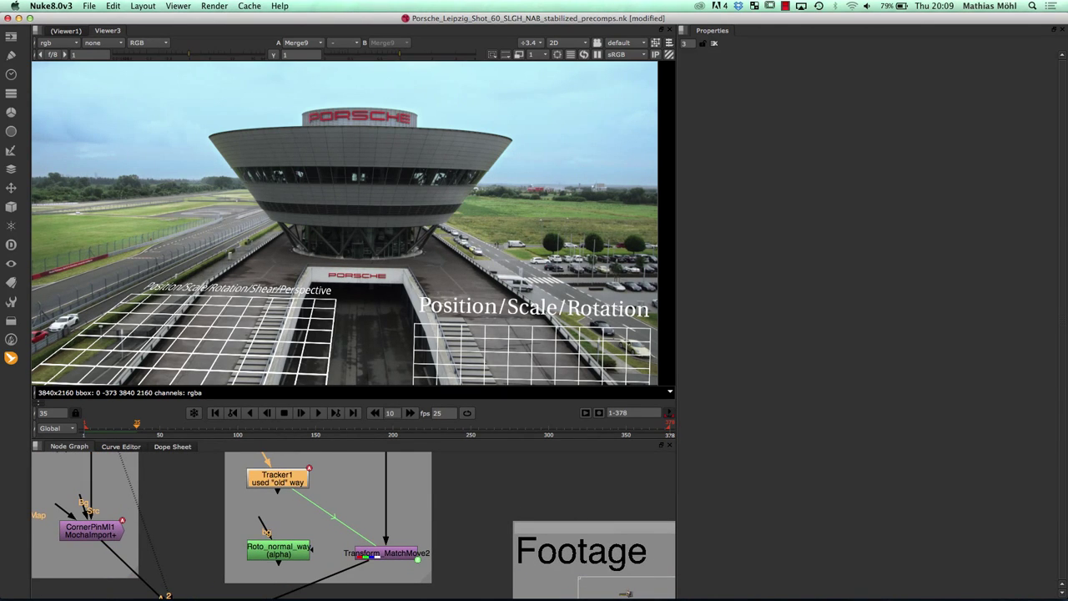
Step: Open the properties of the Transform_MatchMove2 node to examine its translate, rotate, scale and center values
{"action": "left_click", "coordinate": [386, 553]}
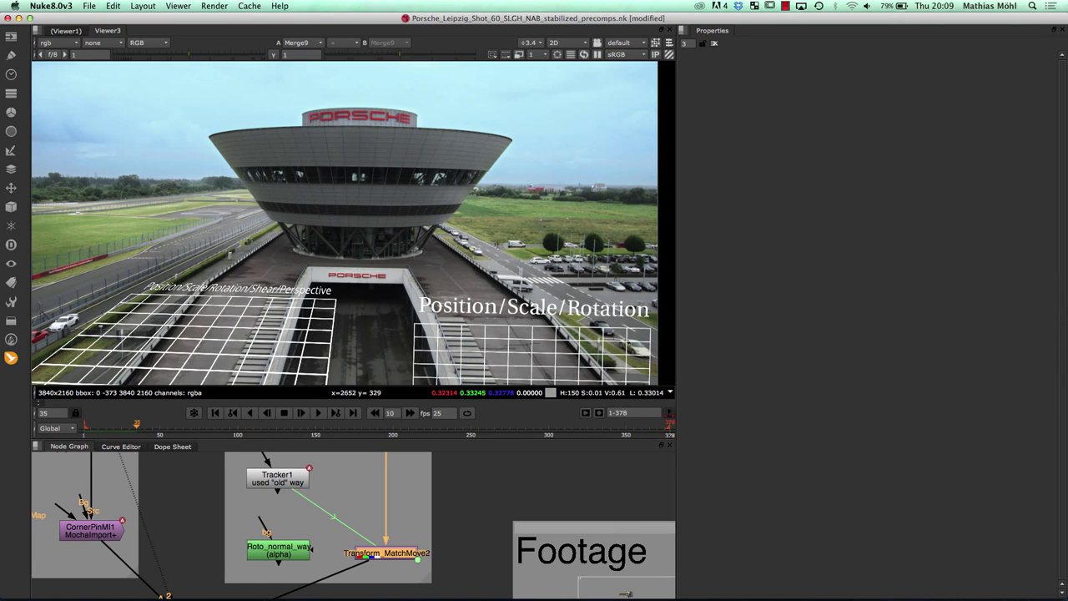
{"action": "double_click", "coordinate": [386, 553]}
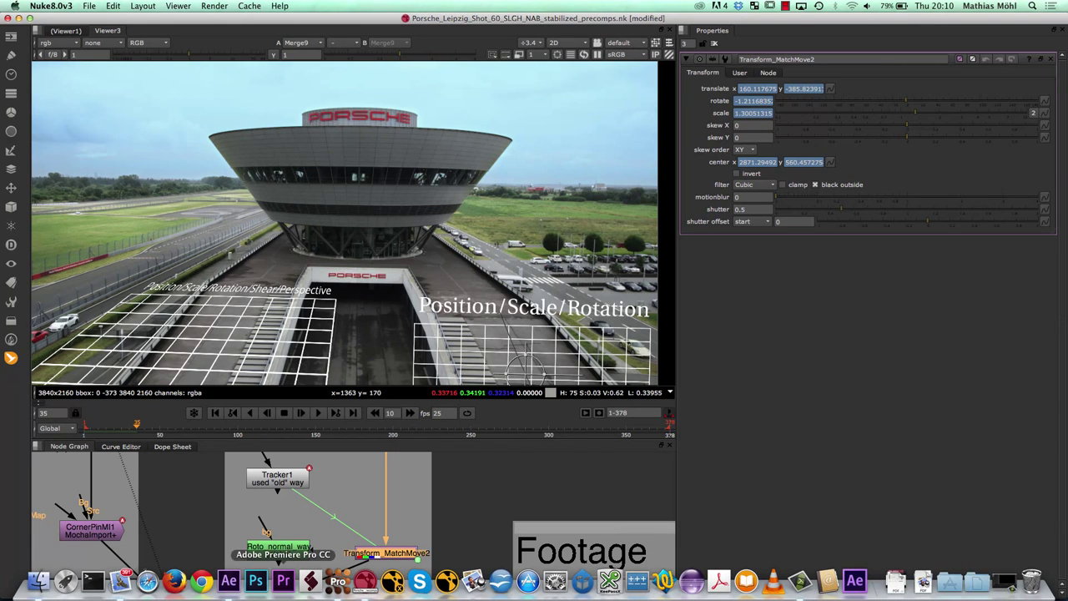
Step: Switch to mocha Pro to review the ramp right layer's surface and motion tracking parameters, and return to Nuke
{"action": "left_click", "coordinate": [338, 587]}
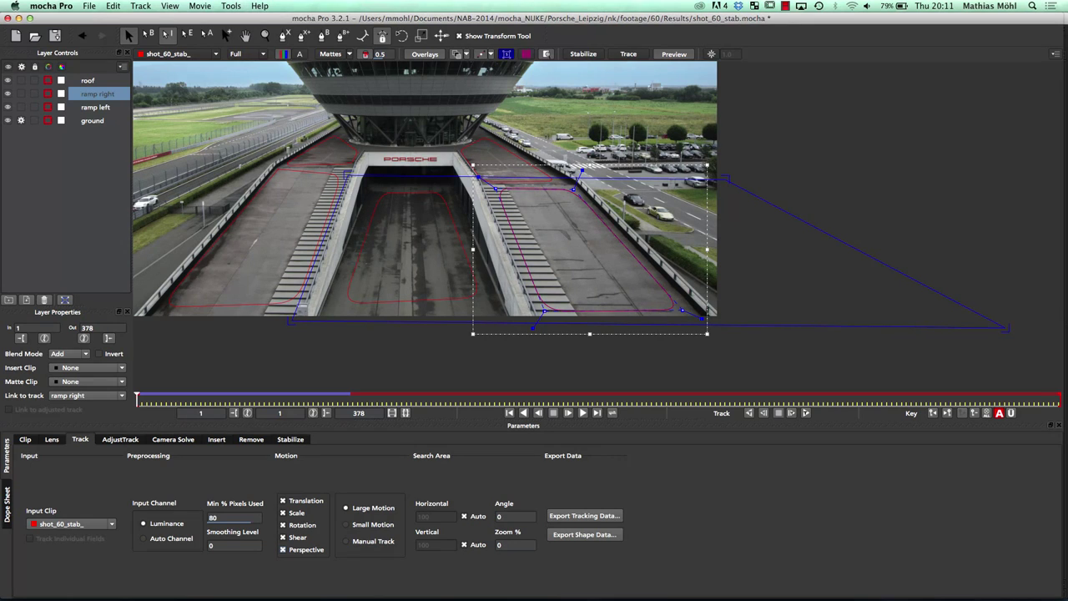
{"action": "mouse_move", "coordinate": [333, 594]}
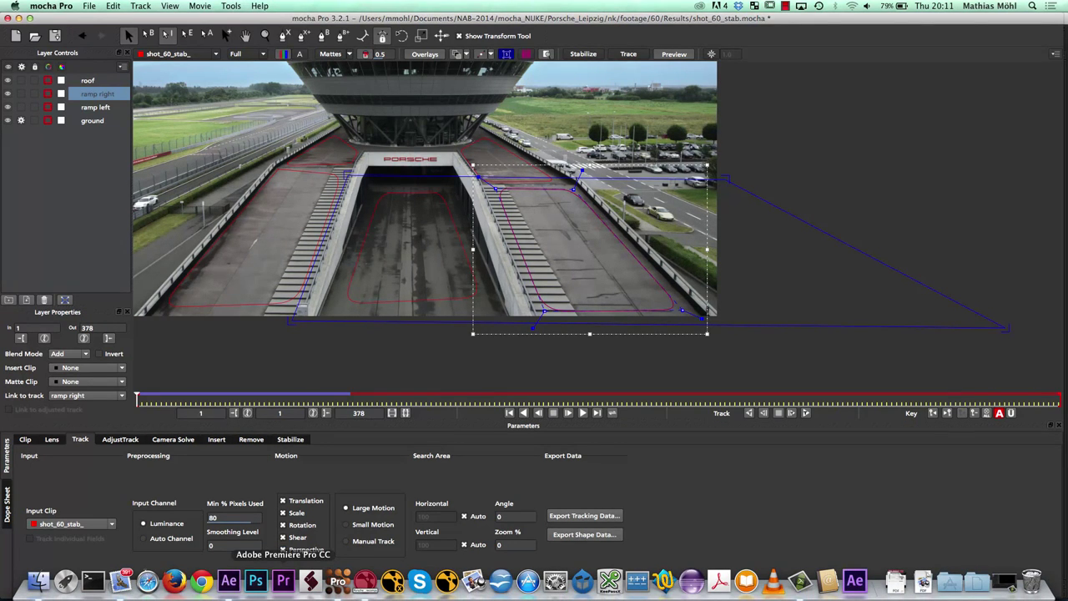
{"action": "left_click", "coordinate": [365, 582]}
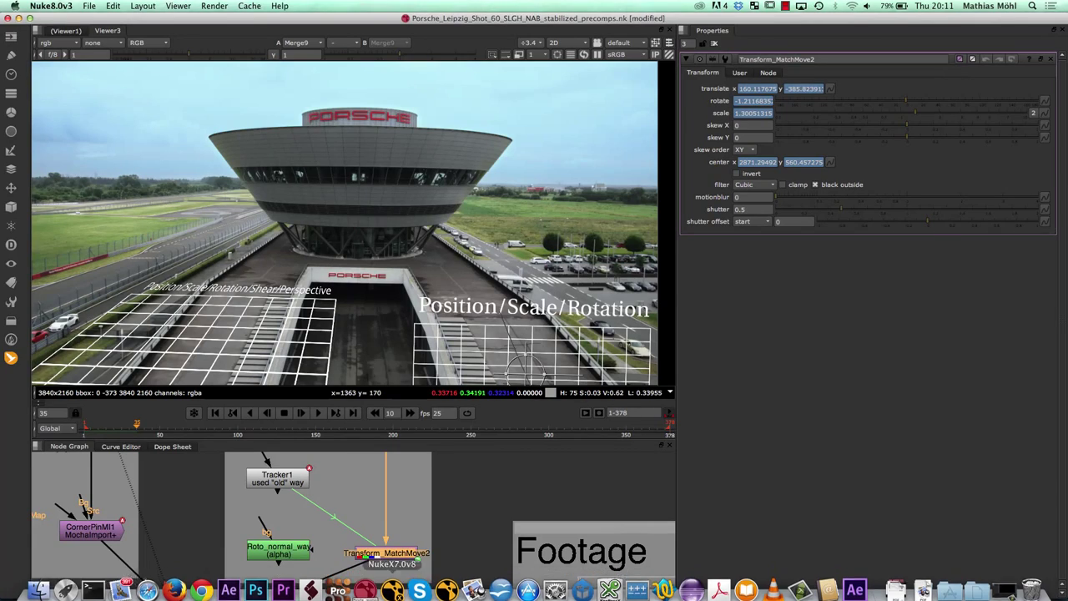
Step: Check the Tracker1 and Transform_MatchMove2 nodes in the graph and play the shot to examine how the match-move grid follows the ramp
{"action": "left_click", "coordinate": [278, 478]}
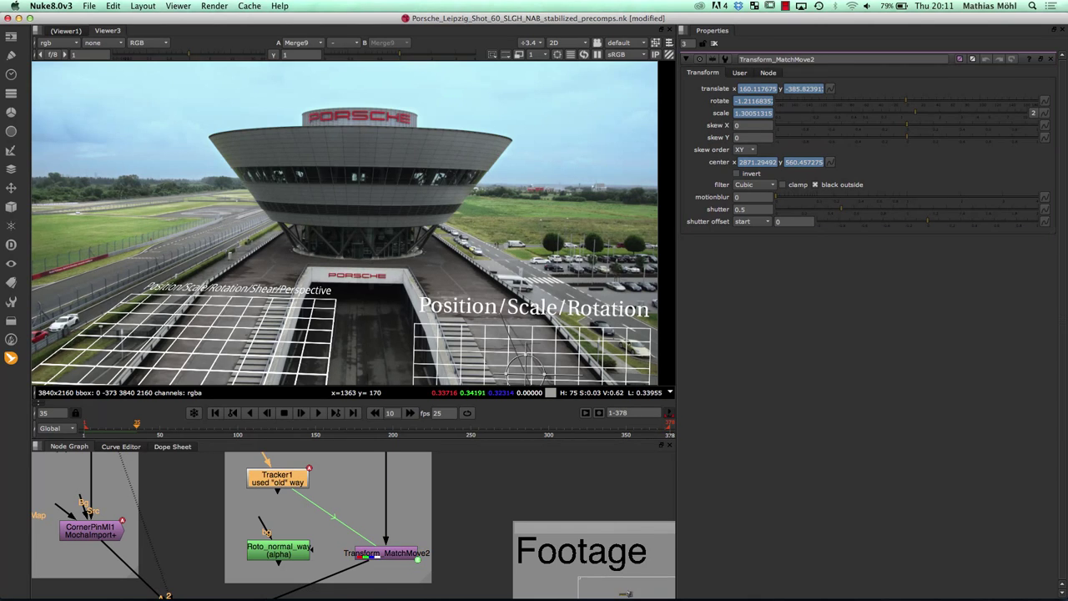
{"action": "left_click", "coordinate": [383, 552]}
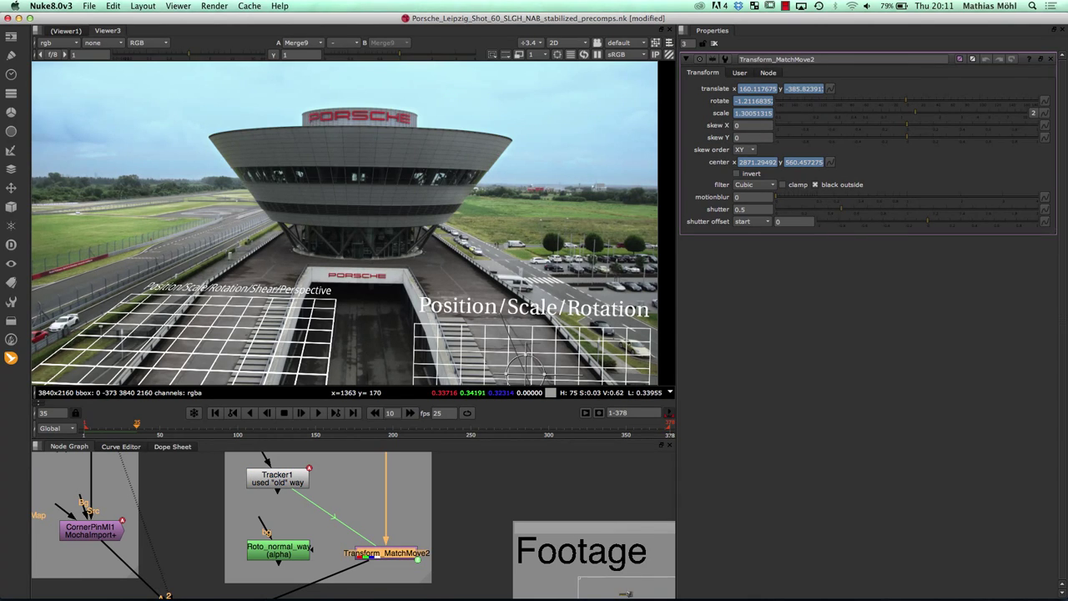
{"action": "left_click", "coordinate": [318, 413]}
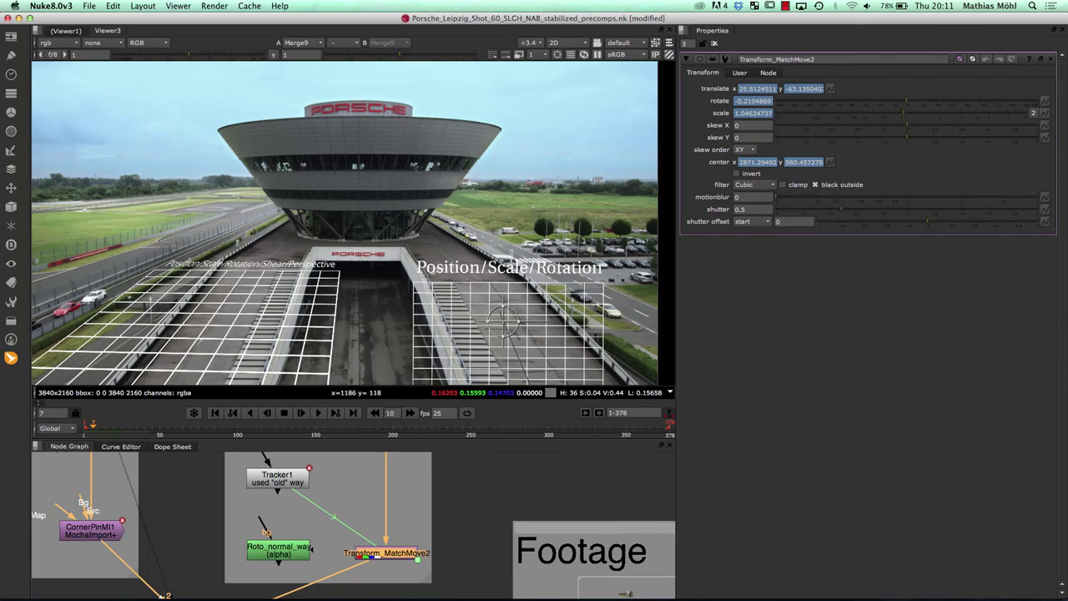
Step: Open the Roto_normal_way node and display the transform values of its Root layer to compare them with Transform_MatchMove2
{"action": "double_click", "coordinate": [279, 550]}
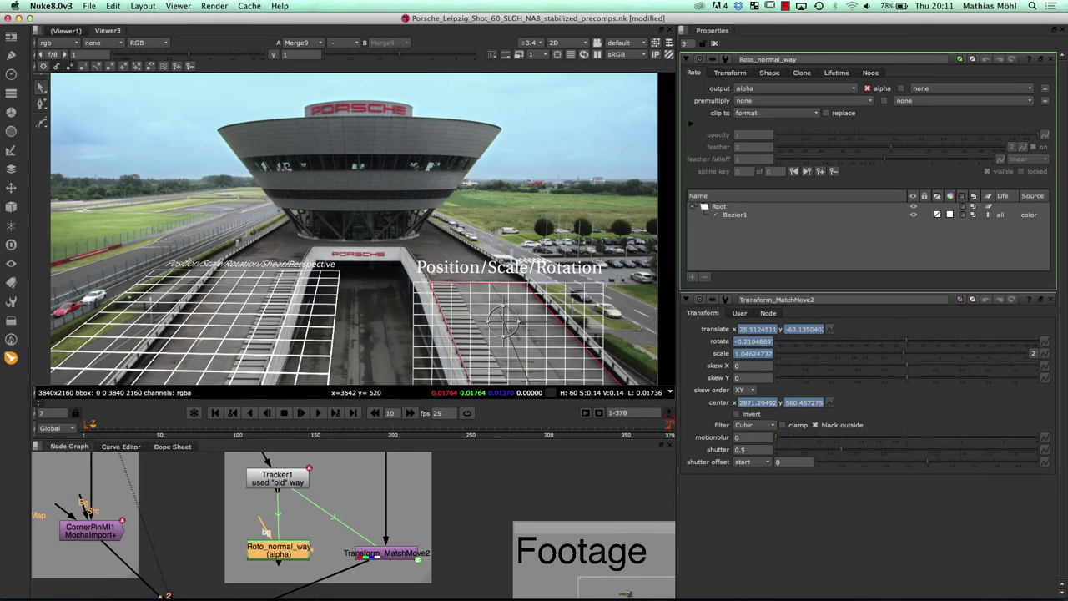
{"action": "left_click", "coordinate": [718, 206]}
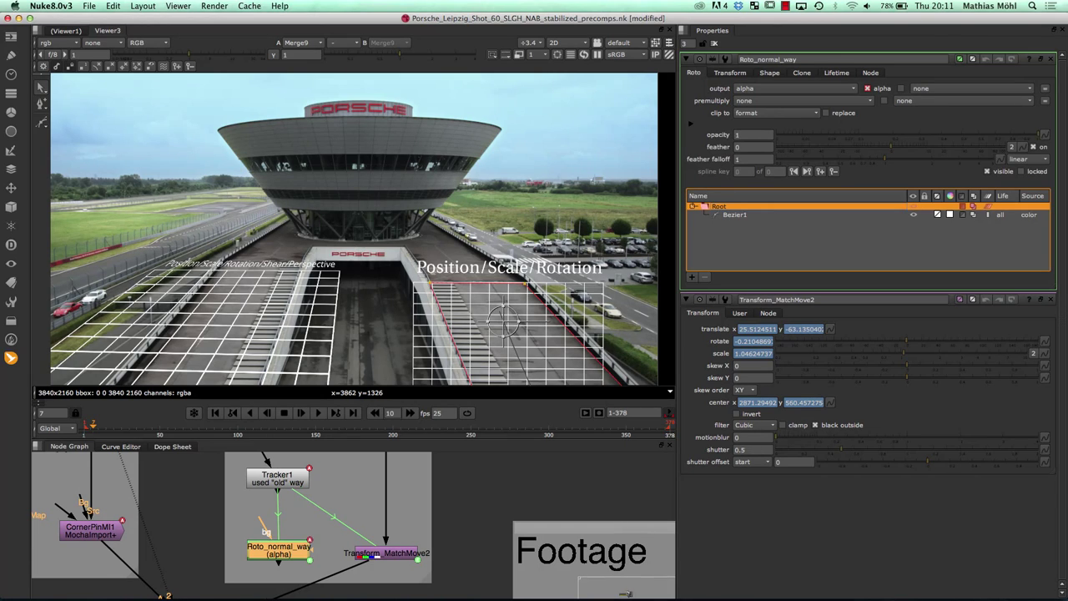
{"action": "left_click", "coordinate": [729, 73]}
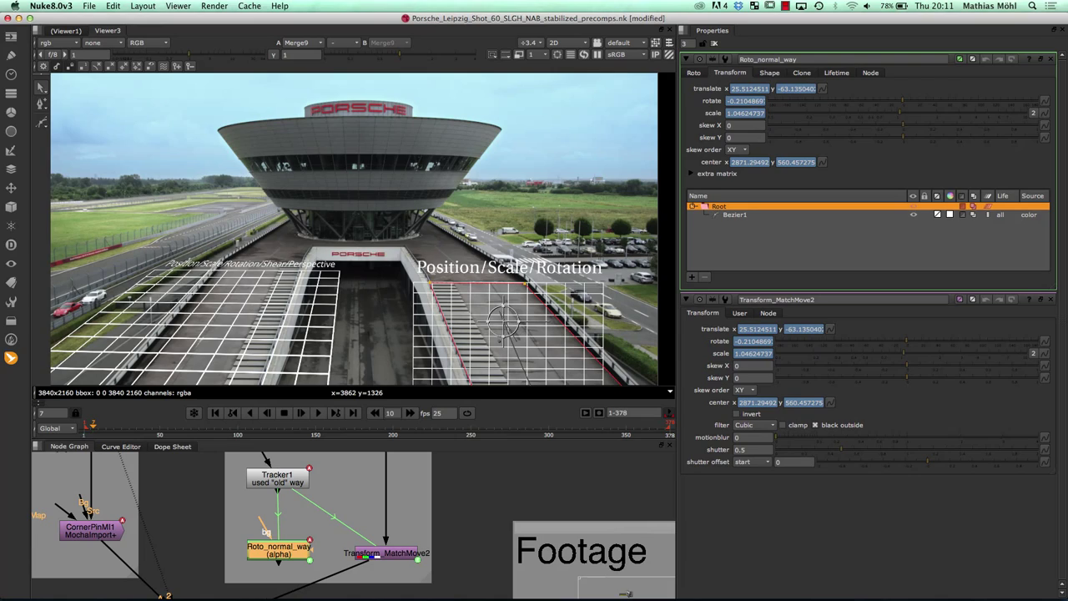
Step: Play and scrub through the shot to examine how the Roto_normal_way shape follows the ramp beside the left grid's perspective track
{"action": "key", "text": "l"}
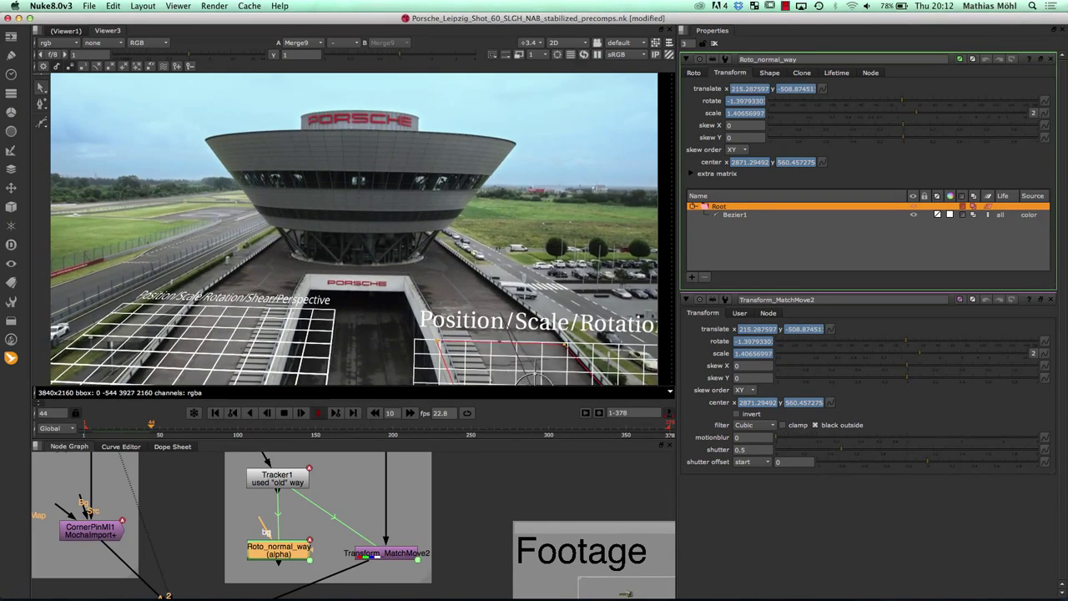
{"action": "left_click", "coordinate": [284, 413]}
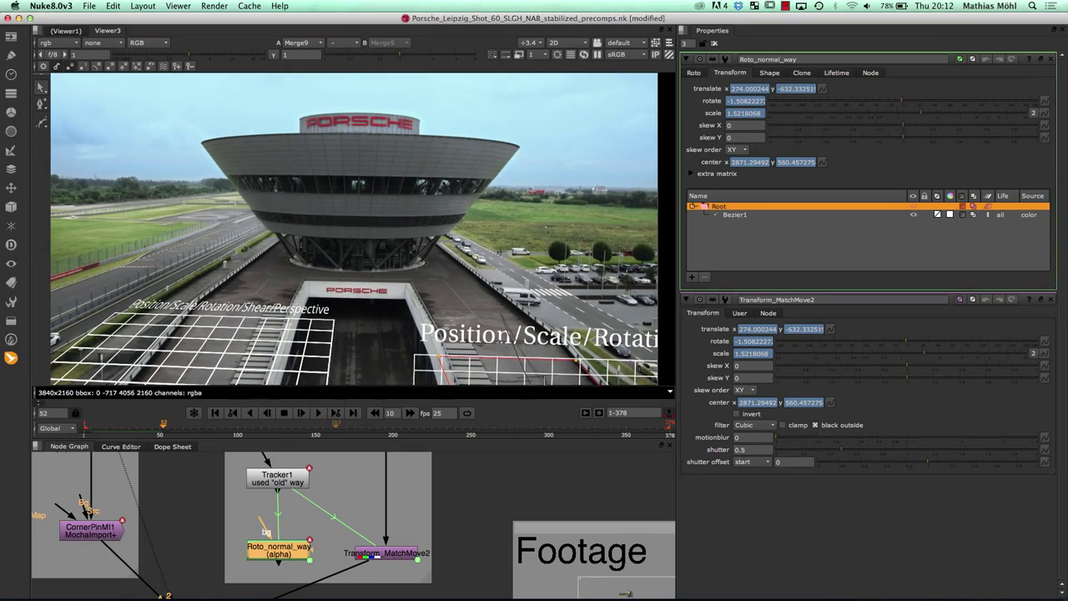
{"action": "left_click", "coordinate": [154, 425]}
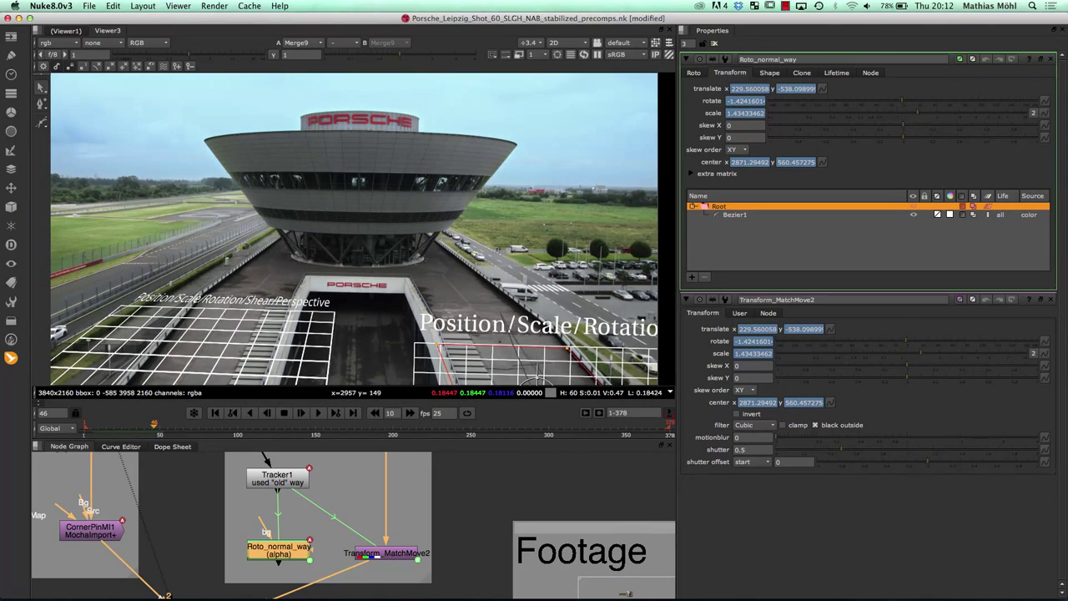
{"action": "mouse_move", "coordinate": [153, 426]}
{"action": "left_mouse_down"}
{"action": "mouse_move", "coordinate": [105, 426]}
{"action": "mouse_move", "coordinate": [155, 426]}
{"action": "left_mouse_up"}
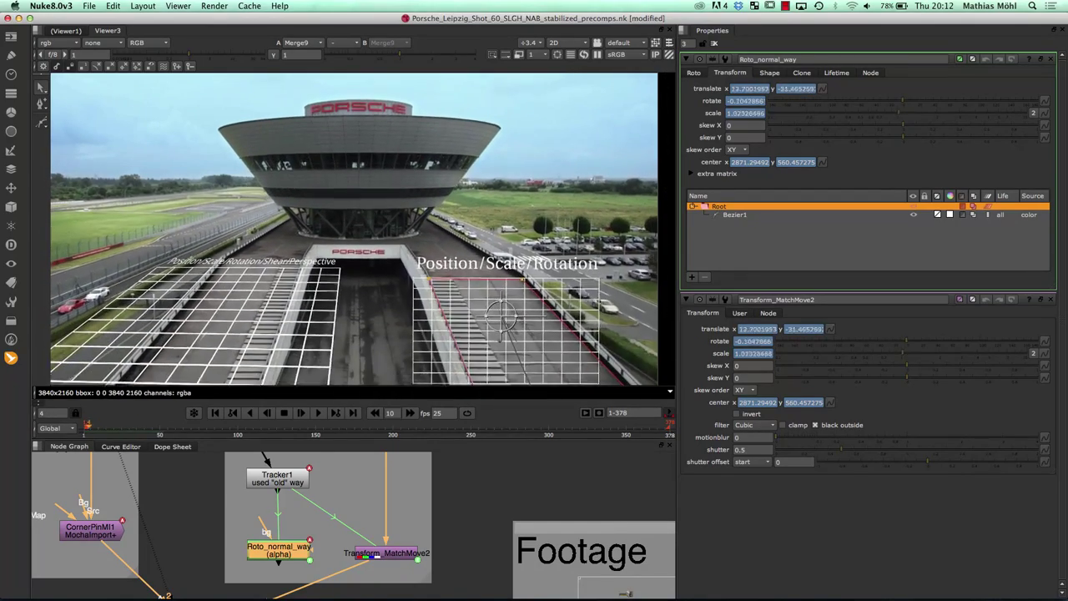
{"action": "left_click_drag", "start_coordinate": [108, 425], "coordinate": [113, 426]}
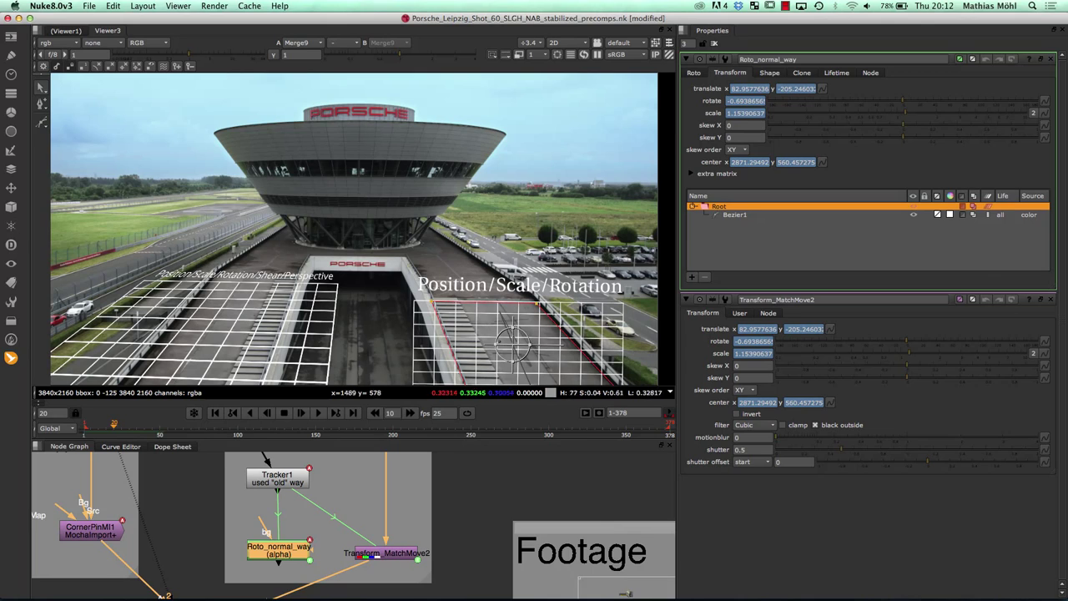
Step: Open the Roto_MochaImport node's properties and play through the shot to examine how its shape follows the left ramp
{"action": "left_click_drag", "start_coordinate": [334, 517], "coordinate": [469, 514]}
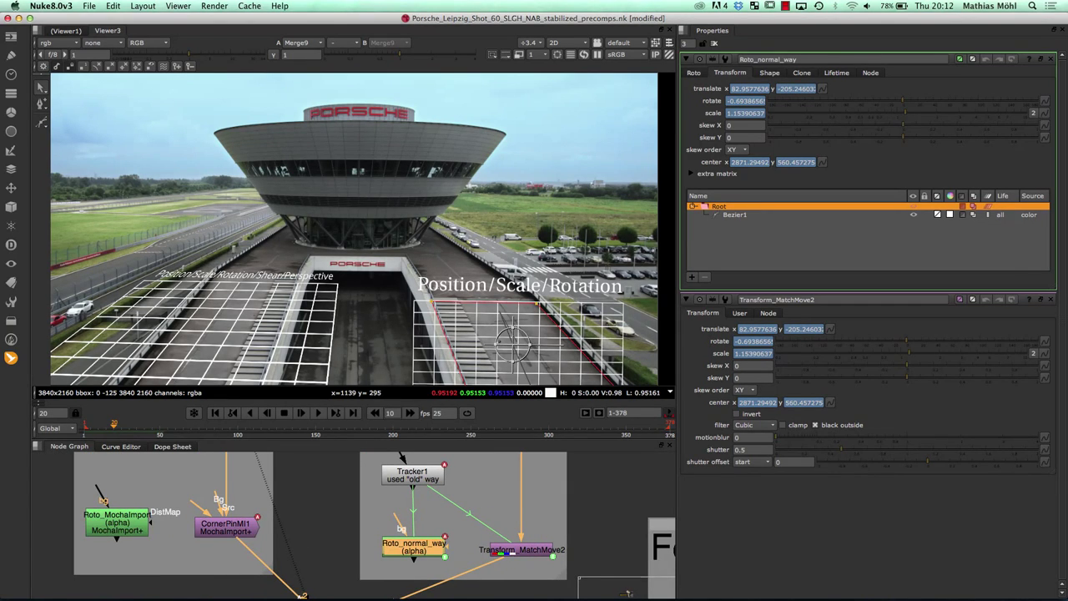
{"action": "double_click", "coordinate": [117, 518]}
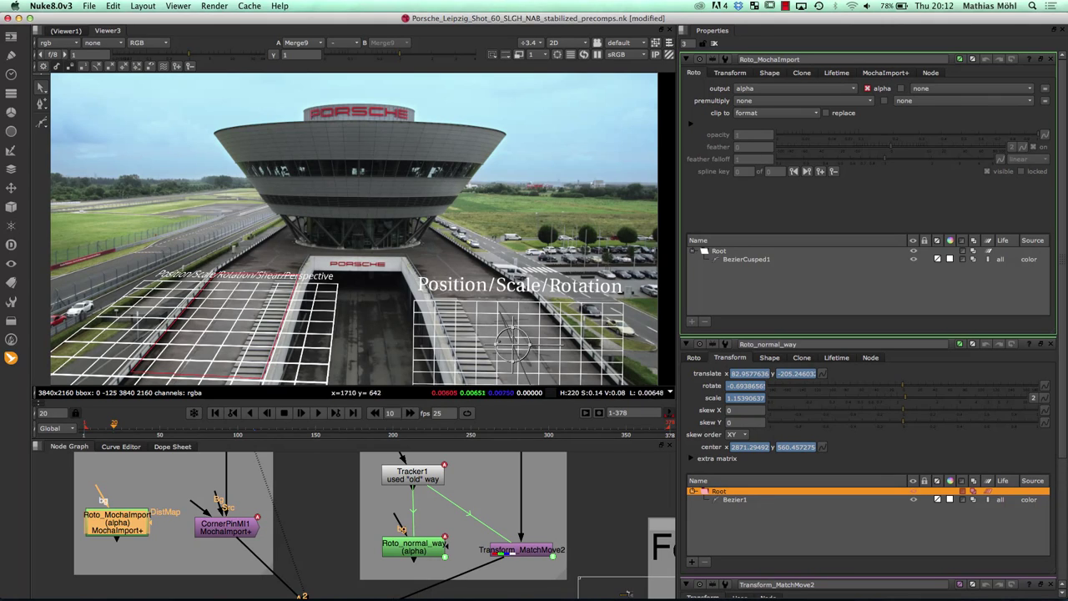
{"action": "left_click_drag", "start_coordinate": [213, 334], "coordinate": [259, 338]}
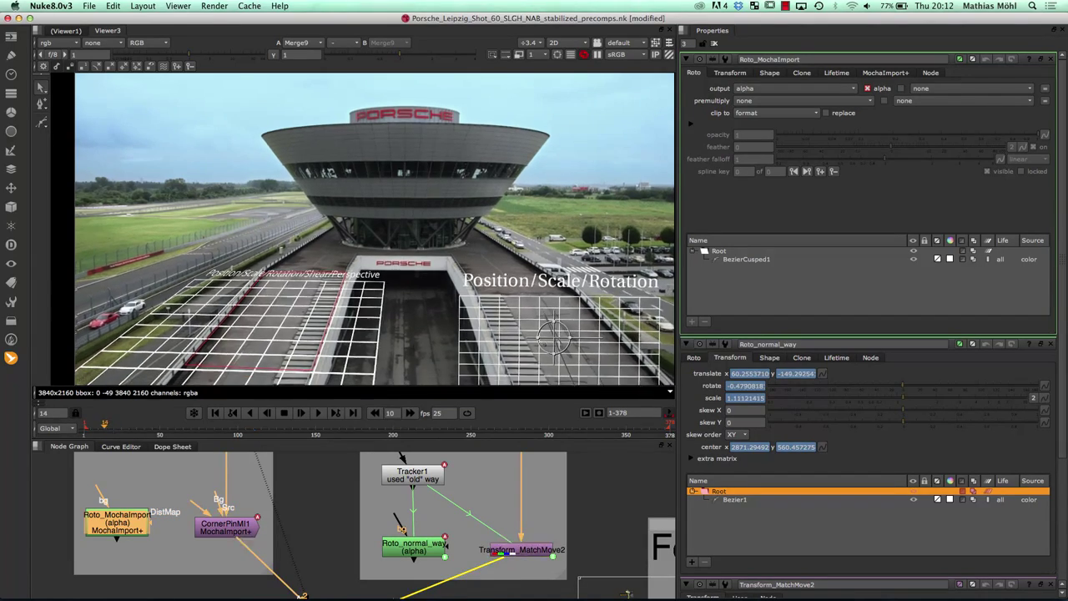
{"action": "left_click_drag", "start_coordinate": [191, 426], "coordinate": [157, 425]}
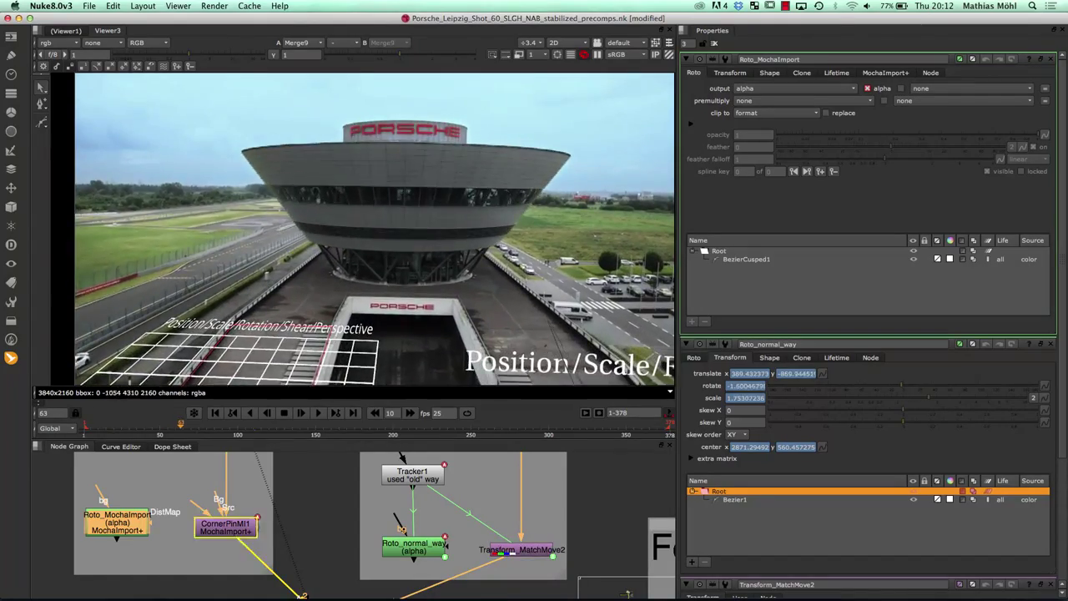
{"action": "left_click_drag", "start_coordinate": [151, 425], "coordinate": [122, 425]}
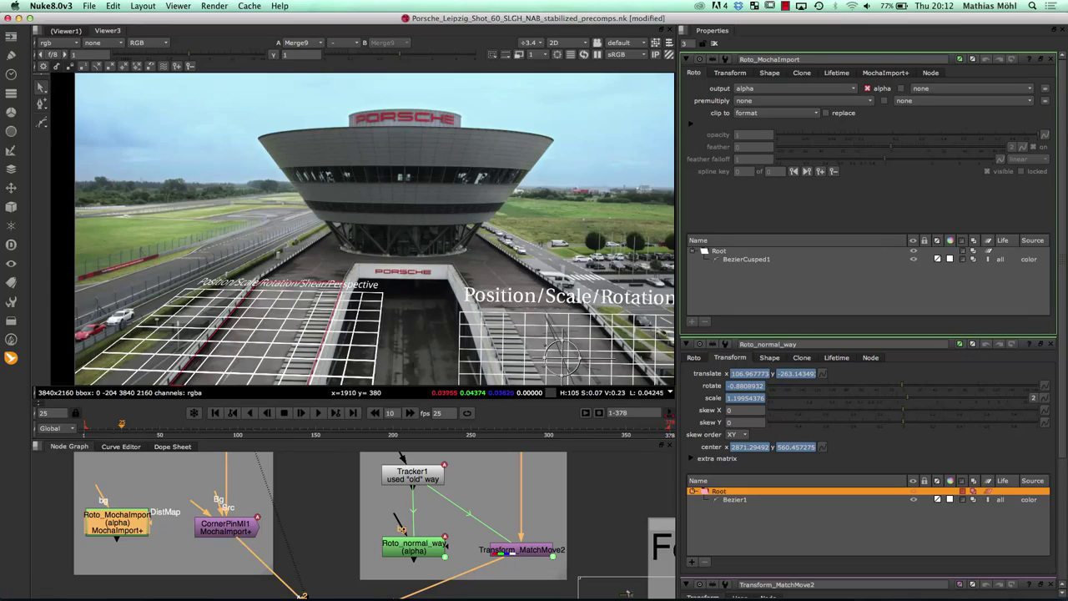
{"action": "key", "text": "j"}
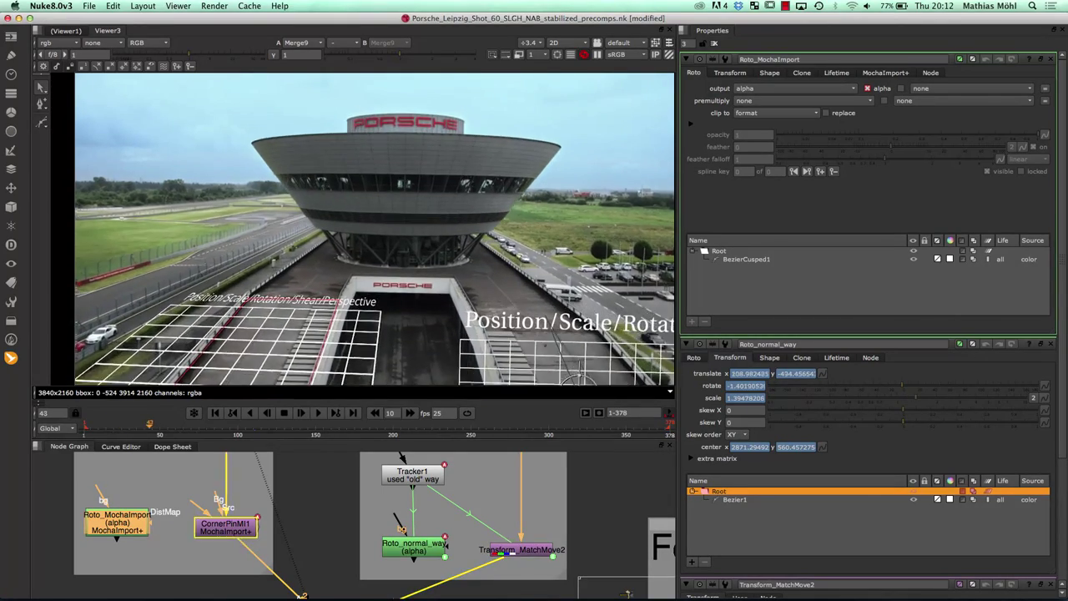
{"action": "key", "text": "l"}
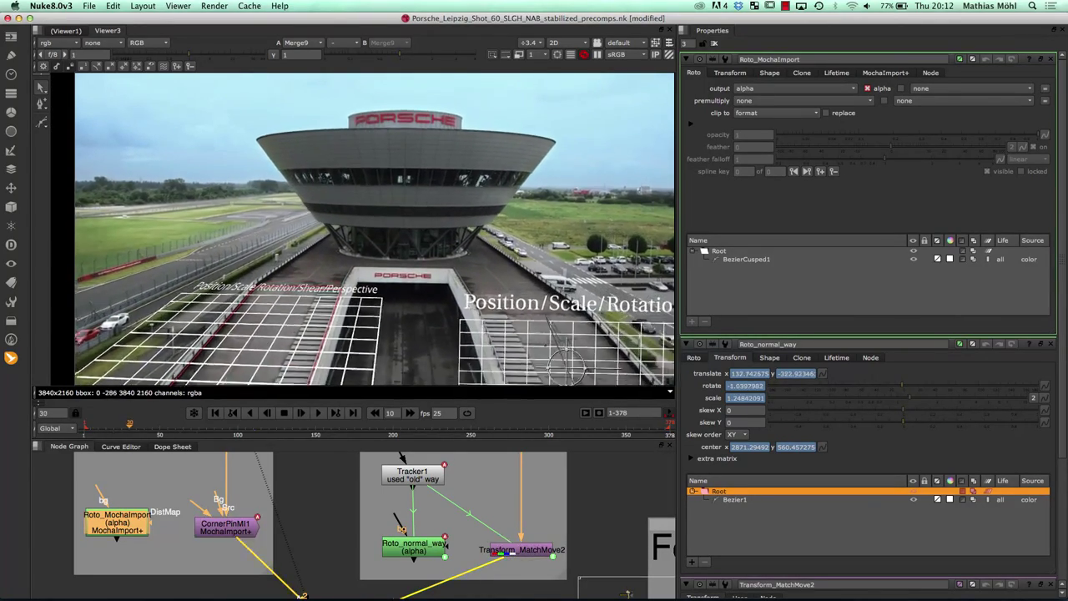
{"action": "left_click_drag", "start_coordinate": [128, 425], "coordinate": [92, 425]}
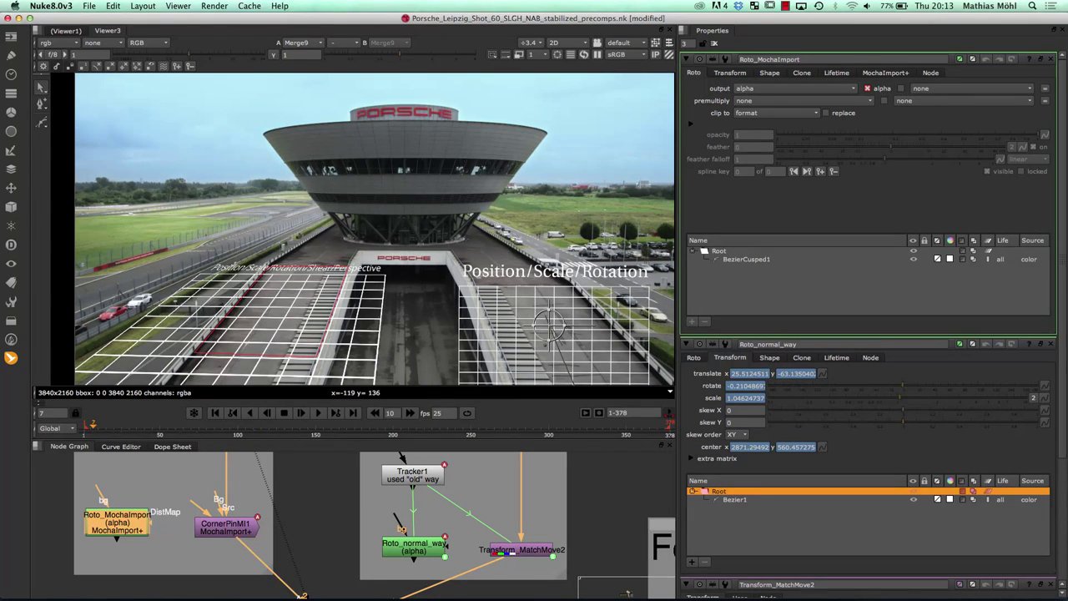
Step: Add a MochaImport+ RotoPaint+ node and place it above the Read5 node in the Footage area
{"action": "left_click", "coordinate": [11, 358]}
{"action": "mouse_move", "coordinate": [62, 358]}
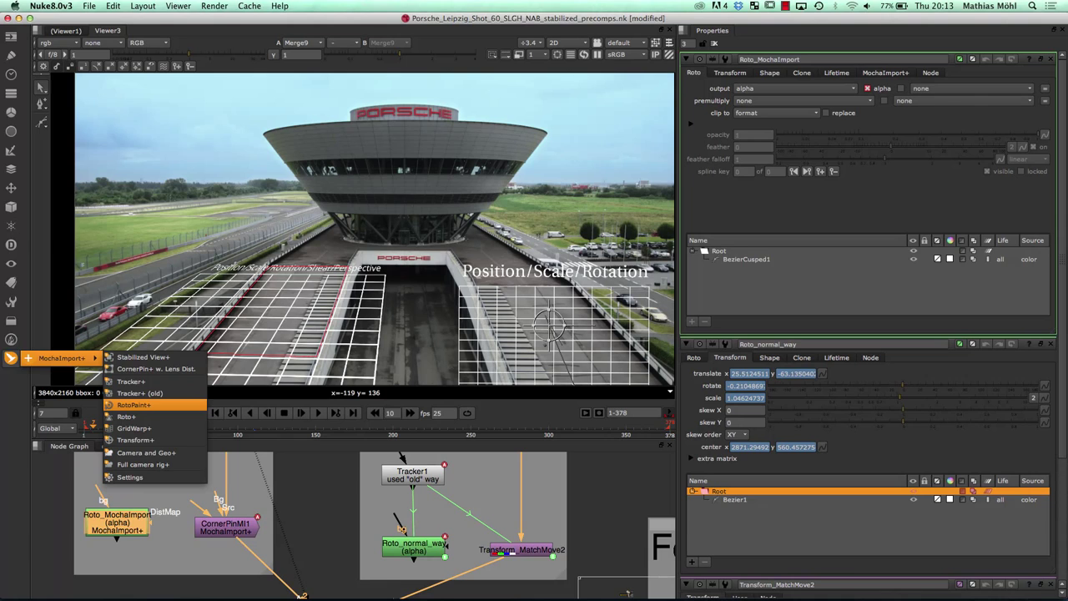
{"action": "left_click", "coordinate": [133, 405]}
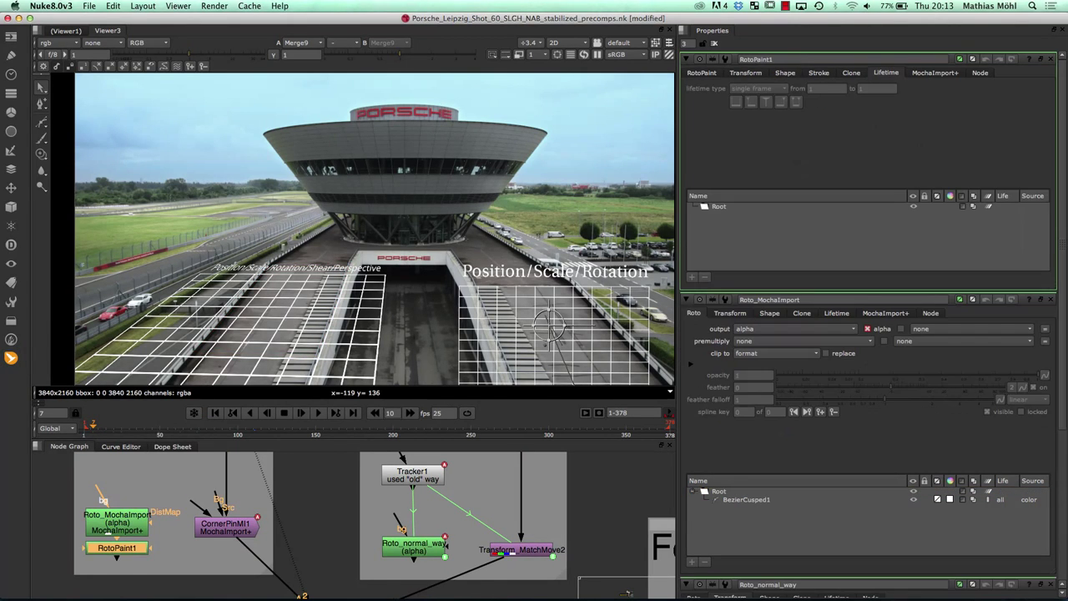
{"action": "left_click_drag", "start_coordinate": [117, 551], "coordinate": [553, 457]}
{"action": "scroll", "coordinate": [563, 493], "scroll_direction": "up", "scroll_amount": 4}
{"action": "scroll", "coordinate": [563, 492], "scroll_direction": "down", "scroll_amount": 5}
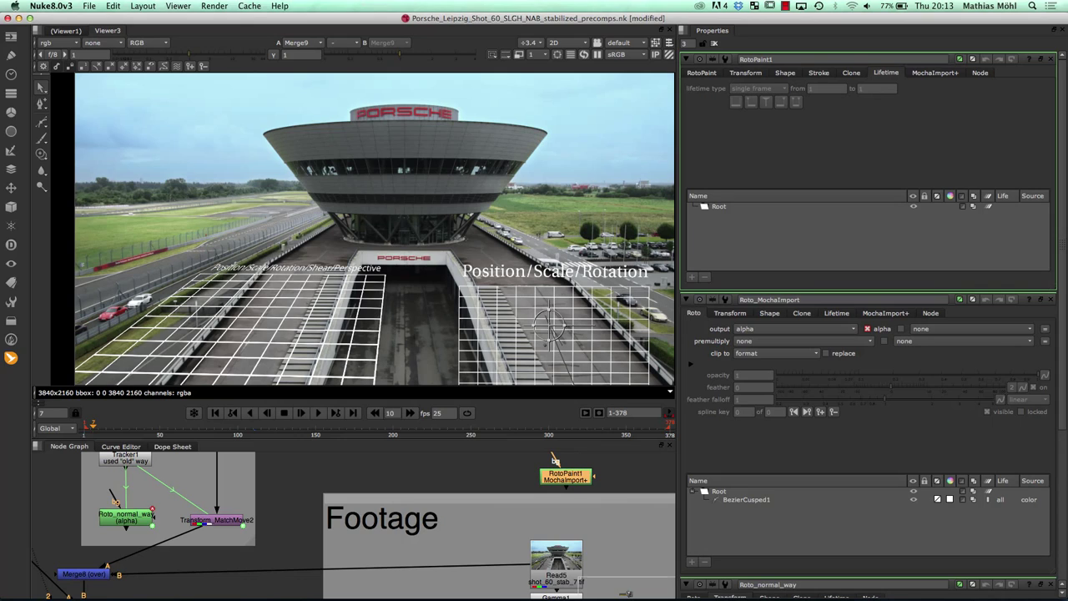
Step: Show the Read5 footage in the viewer and close all node properties except those of RotoPaint1
{"action": "left_click", "coordinate": [557, 574]}
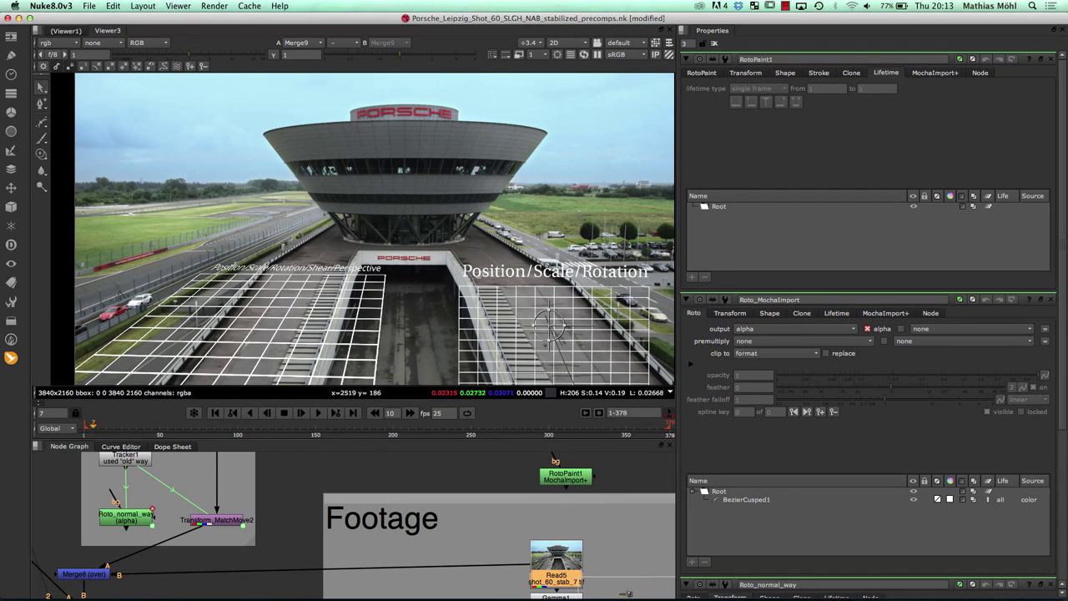
{"action": "key", "text": "1"}
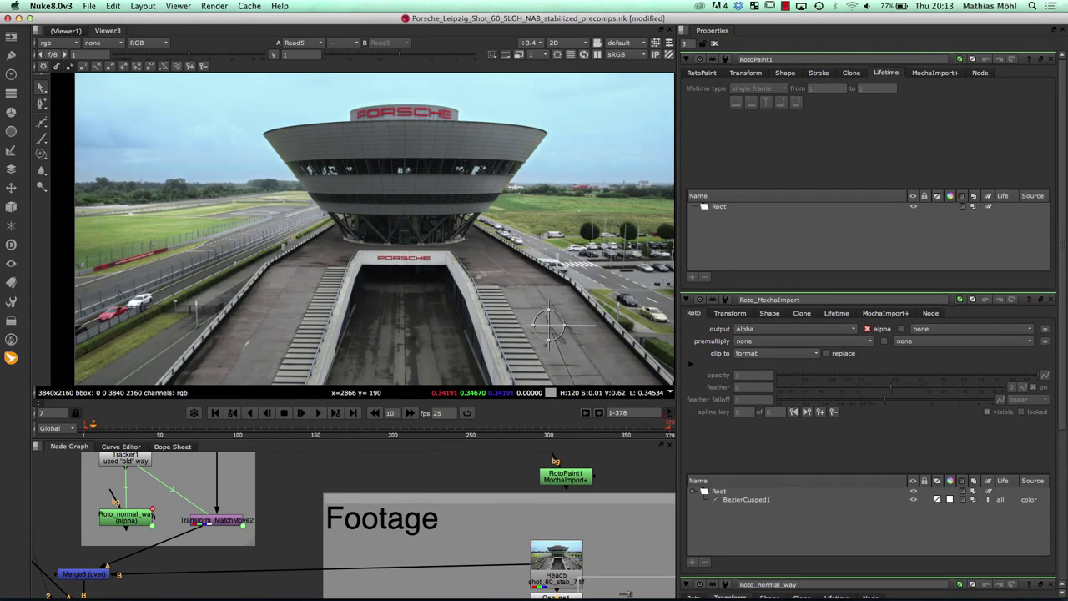
{"action": "left_click", "coordinate": [1051, 300]}
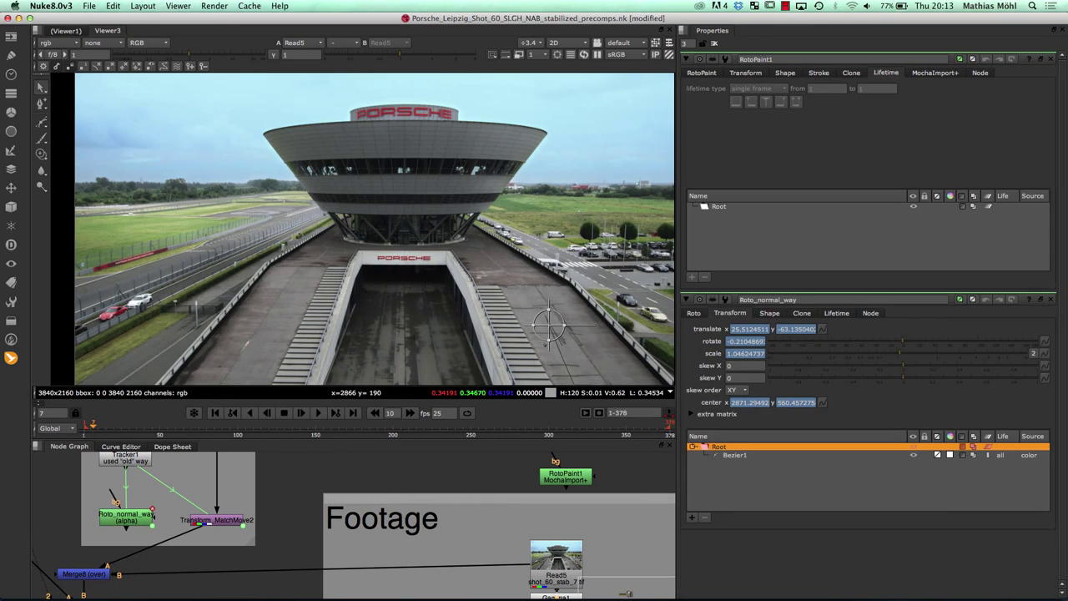
{"action": "left_click", "coordinate": [1050, 300]}
Step: Draw a closed six-point Bezier shape around the horizontal crack near the upper end of the right ramp
{"action": "scroll", "coordinate": [563, 312], "scroll_direction": "up", "scroll_amount": 5}
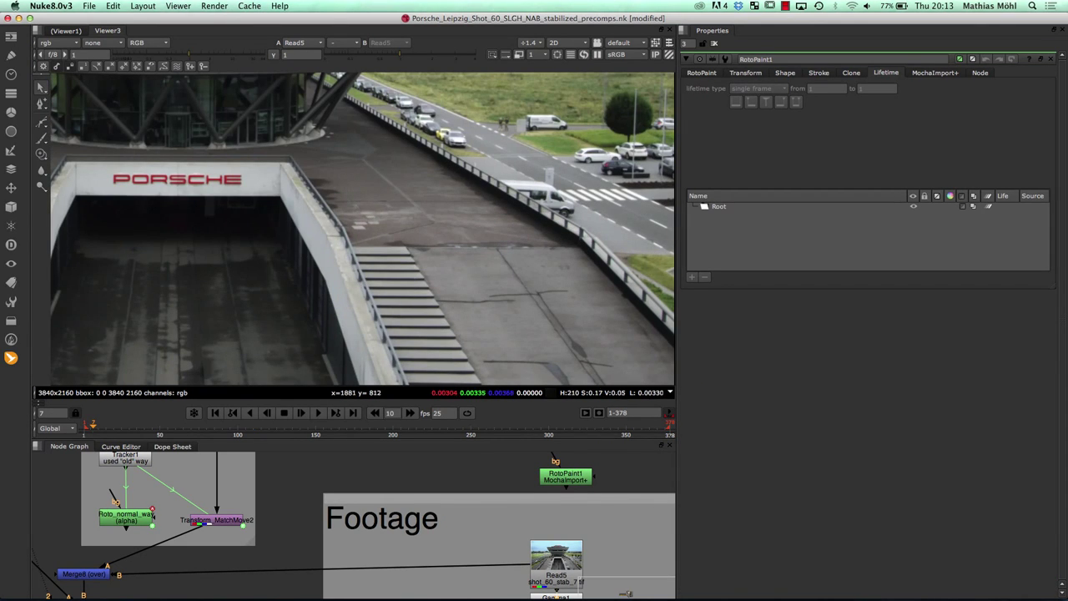
{"action": "key", "text": "v"}
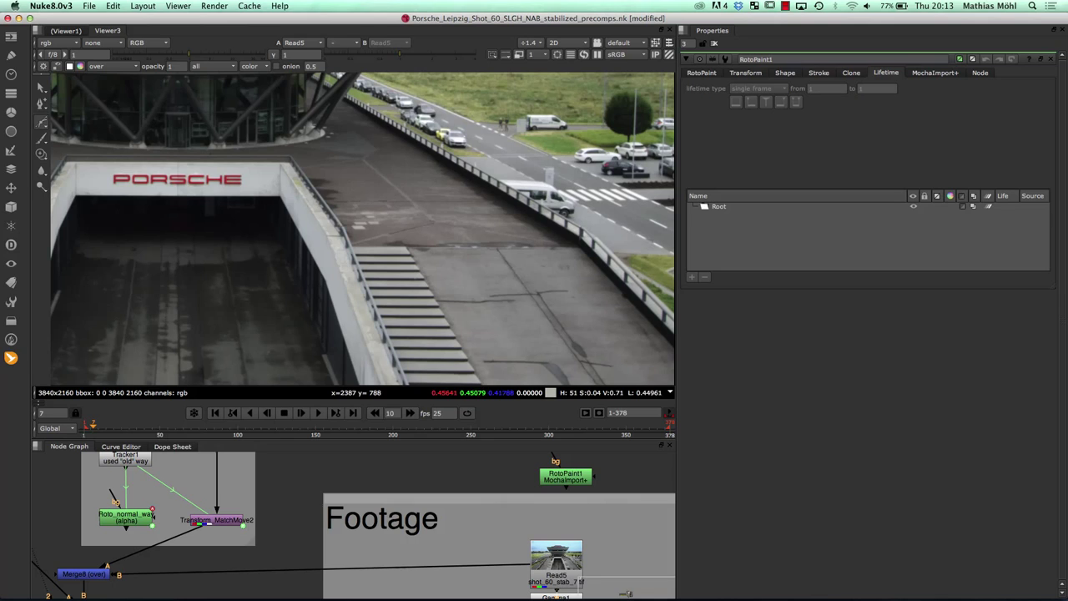
{"action": "left_click", "coordinate": [432, 294]}
{"action": "left_click", "coordinate": [531, 285]}
{"action": "left_click", "coordinate": [566, 282]}
{"action": "left_click", "coordinate": [574, 296]}
{"action": "left_click", "coordinate": [504, 309]}
{"action": "left_click", "coordinate": [446, 313]}
{"action": "left_click", "coordinate": [432, 294]}
Step: Step through neighbouring frames to compare the new shape's position with the moving ramp, stopping at frame 8
{"action": "key", "text": "Right"}
{"action": "key", "text": "Right"}
{"action": "key", "text": "Right"}
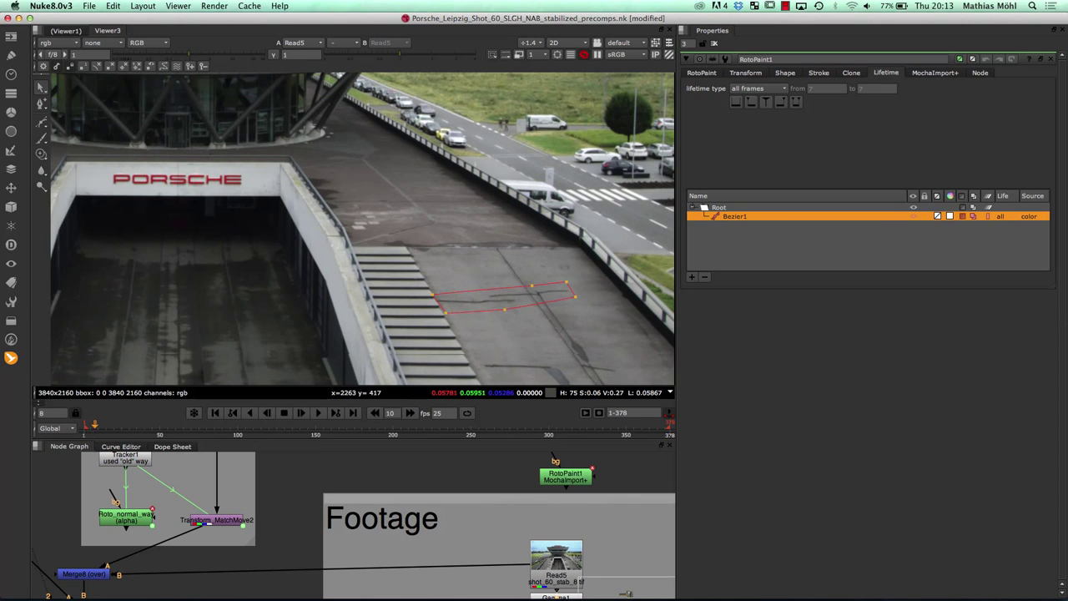
{"action": "key", "text": "Left"}
{"action": "key", "text": "Left"}
{"action": "key", "text": "Left"}
{"action": "mouse_move", "coordinate": [92, 427]}
{"action": "left_mouse_down"}
{"action": "mouse_move", "coordinate": [143, 426]}
{"action": "mouse_move", "coordinate": [83, 426]}
{"action": "mouse_move", "coordinate": [95, 426]}
{"action": "left_mouse_up"}
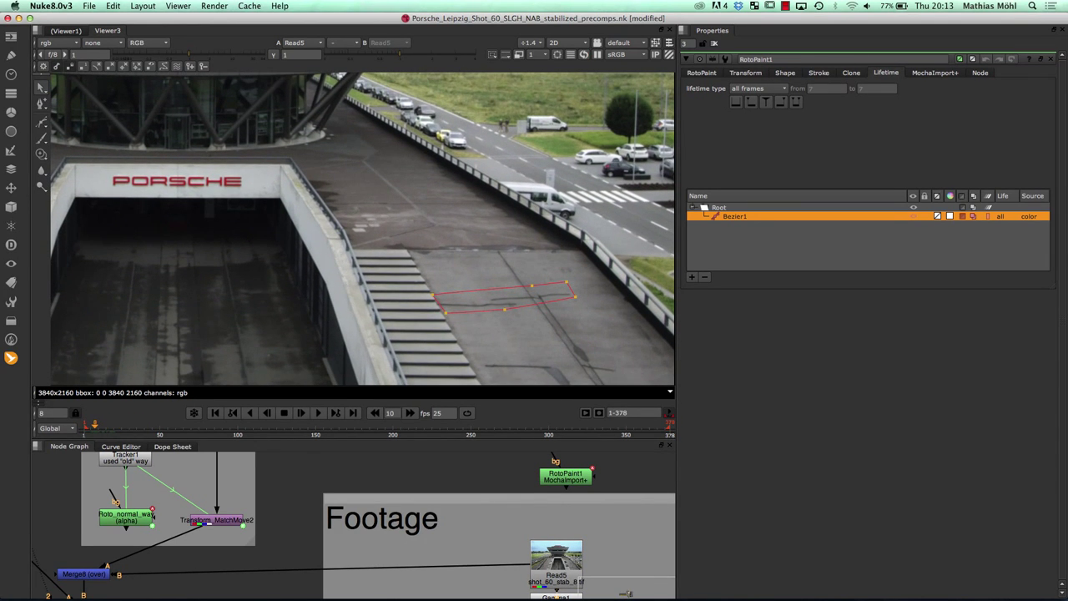
Step: Switch to mocha Pro, copy the ramp right layer's tracking data to the clipboard as Nuke Corner Pin (*.nk), and return to Nuke
{"action": "mouse_move", "coordinate": [392, 594]}
{"action": "left_click", "coordinate": [338, 581]}
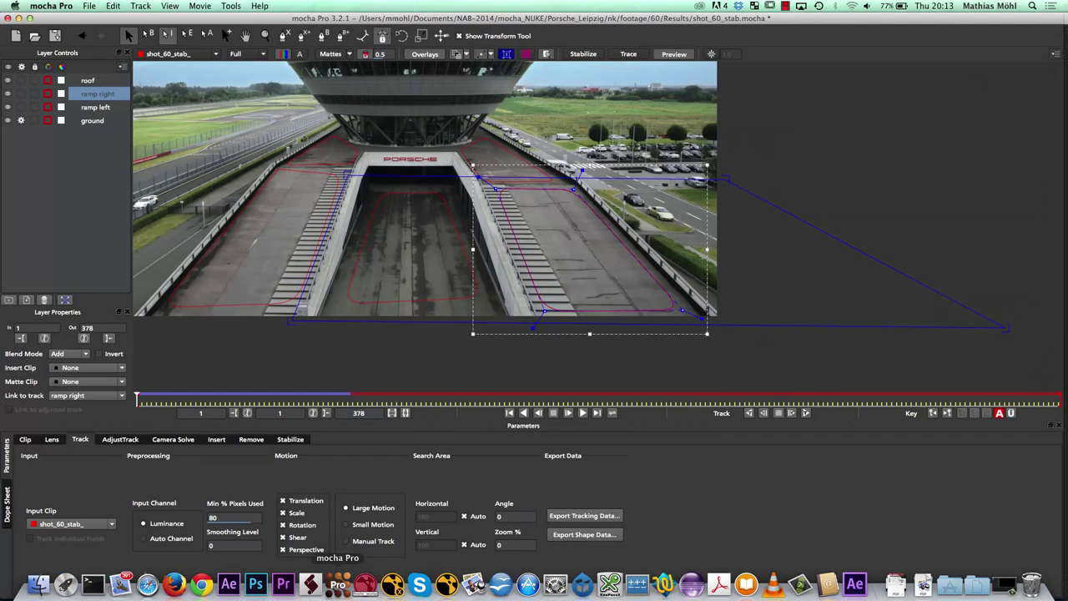
{"action": "left_click", "coordinate": [584, 515]}
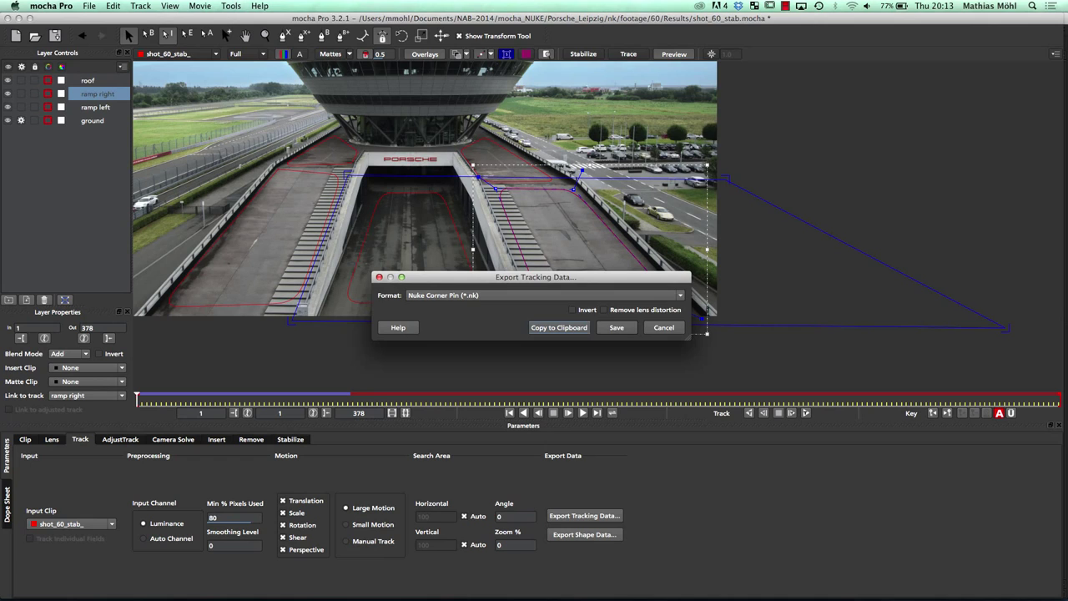
{"action": "left_click", "coordinate": [559, 327]}
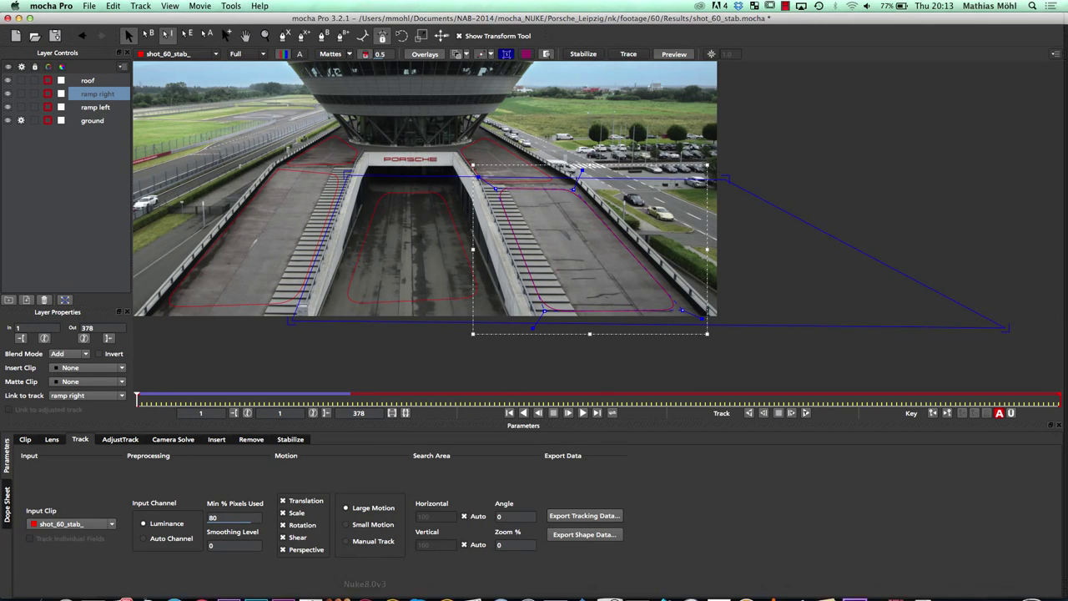
{"action": "mouse_move", "coordinate": [365, 581]}
{"action": "left_click", "coordinate": [365, 581]}
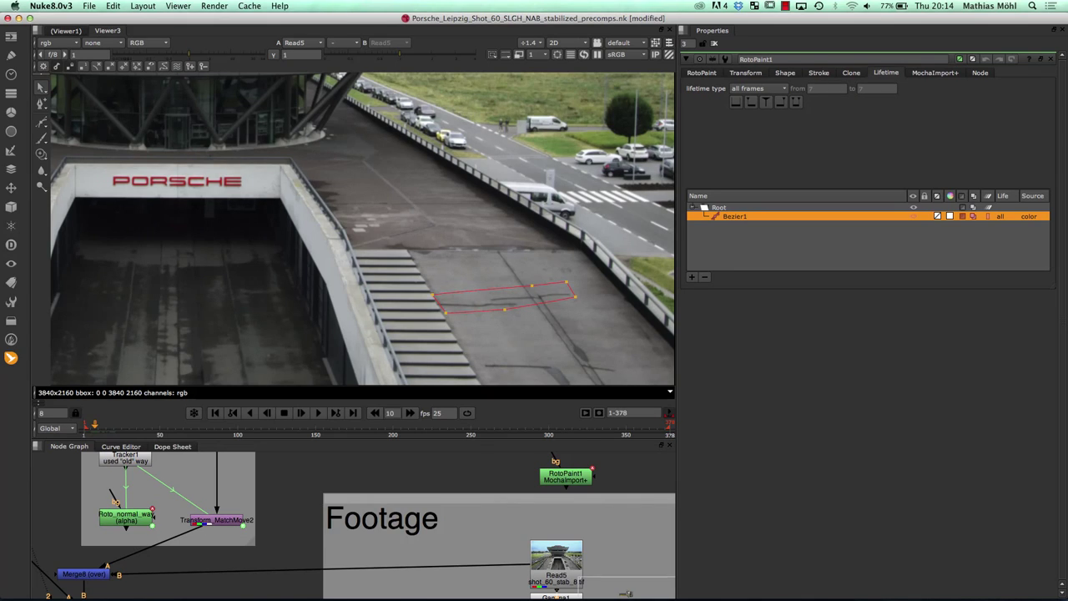
Step: Load the mocha tracking data from the clipboard onto RotoPaint1's Root layer, with the current frame as reference
{"action": "left_click", "coordinate": [935, 73]}
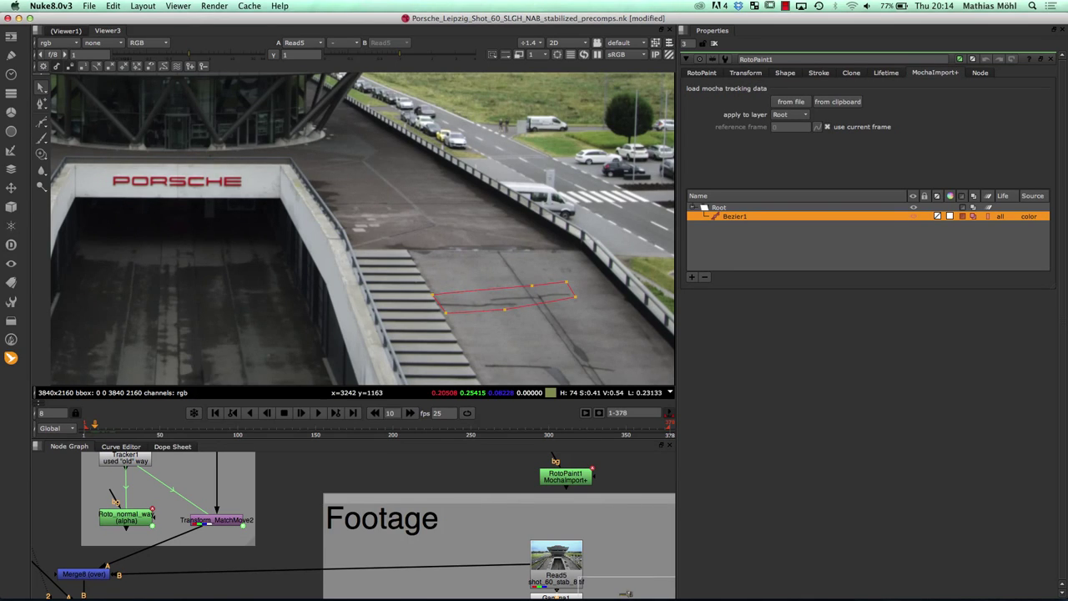
{"action": "left_click", "coordinate": [790, 114]}
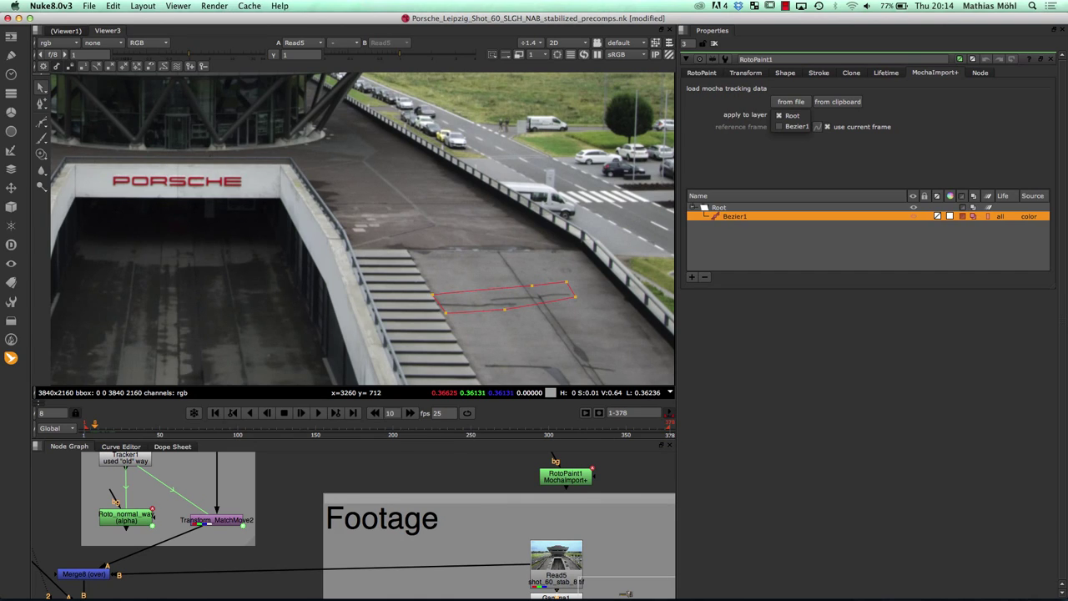
{"action": "key", "text": "Escape"}
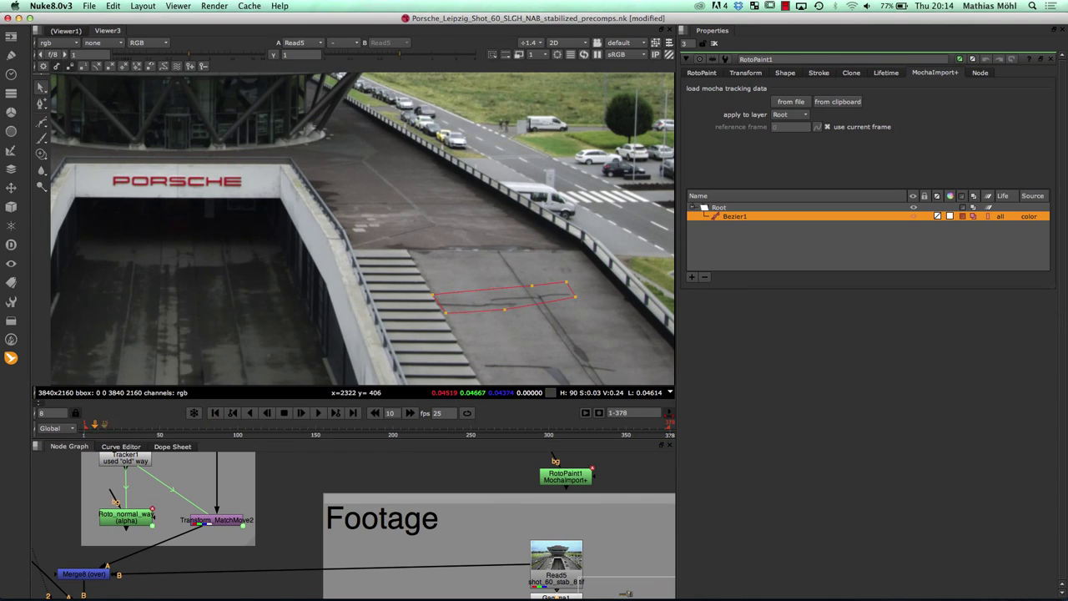
Step: Play and scrub through the shot to check how the Bezier shape follows the crack on the right ramp
{"action": "mouse_move", "coordinate": [95, 426]}
{"action": "left_mouse_down"}
{"action": "mouse_move", "coordinate": [122, 426]}
{"action": "mouse_move", "coordinate": [85, 426]}
{"action": "left_mouse_up"}
{"action": "key", "text": "l"}
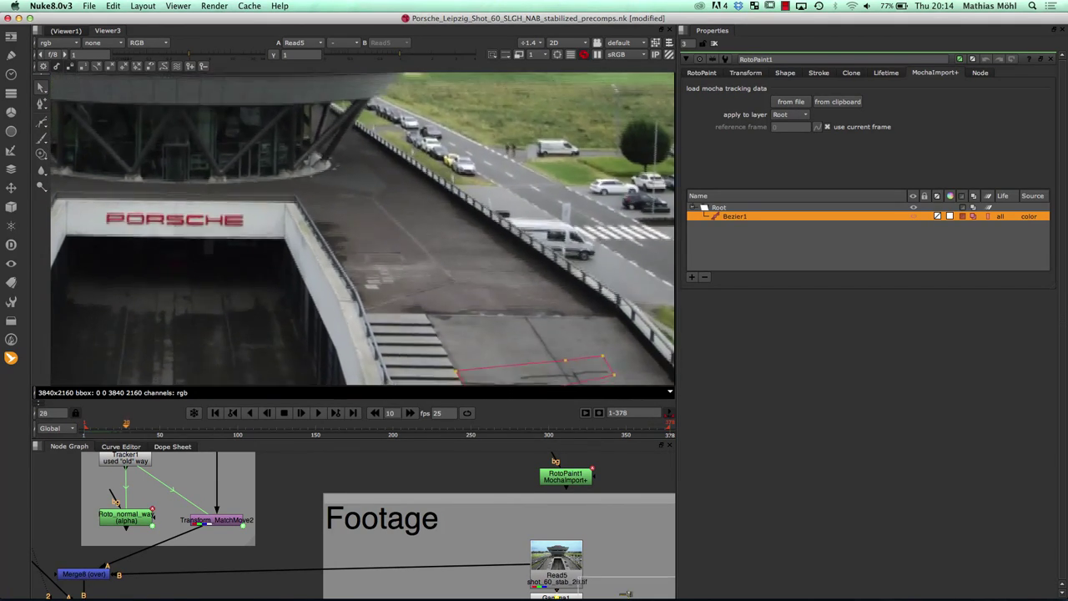
{"action": "left_click_drag", "start_coordinate": [107, 425], "coordinate": [93, 426]}
{"action": "scroll", "coordinate": [455, 342], "scroll_direction": "down", "scroll_amount": 2}
{"action": "left_click_drag", "start_coordinate": [455, 342], "coordinate": [334, 205]}
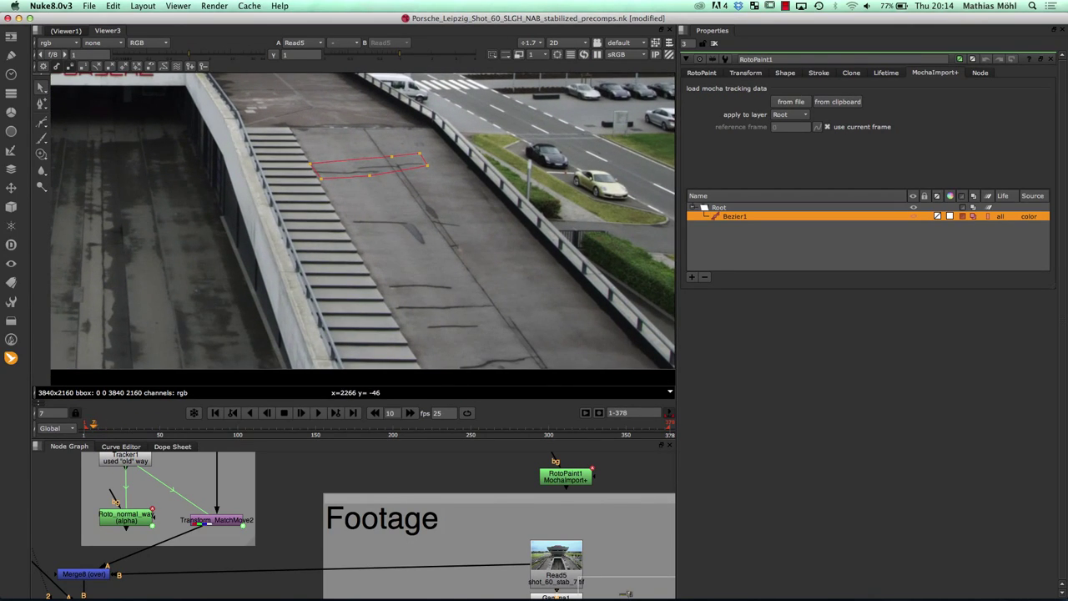
{"action": "key", "text": "l"}
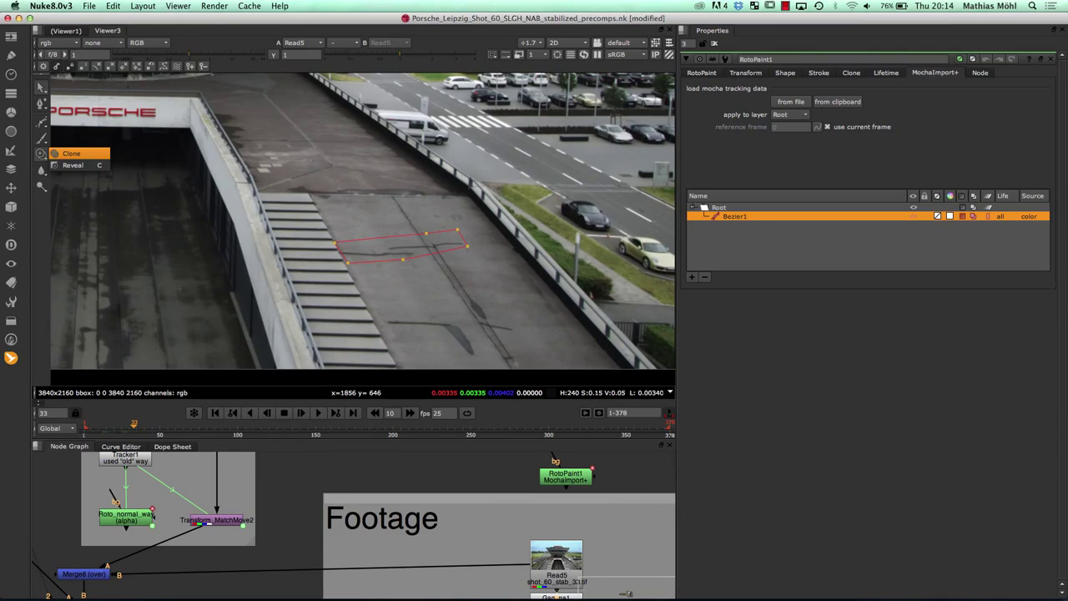
Step: Paint a Clone stroke on the right ramp with brush size 50 and the lifetime set to all frames
{"action": "left_click", "coordinate": [71, 154]}
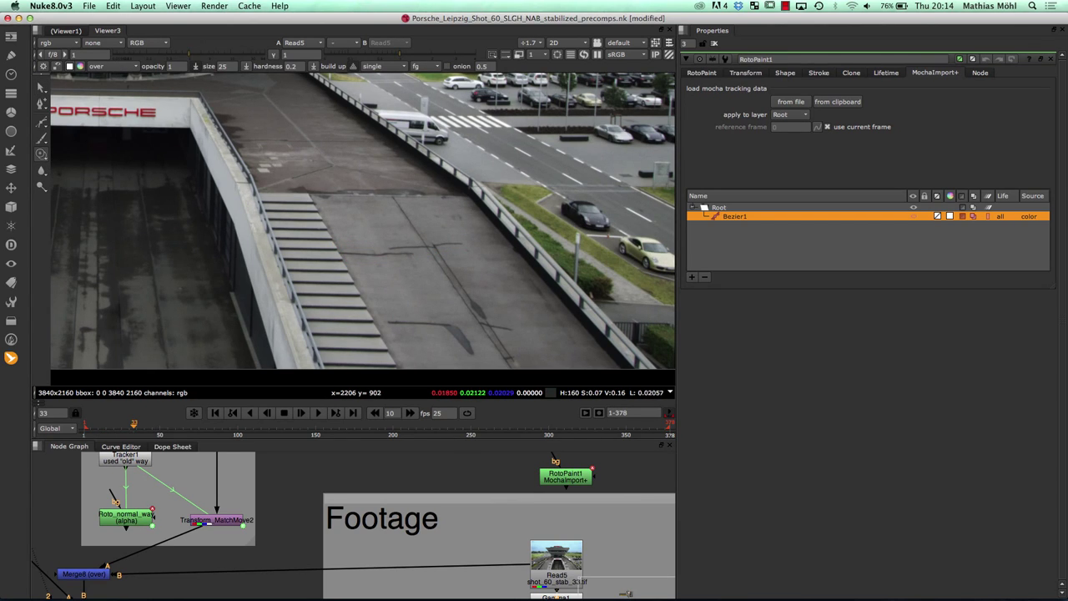
{"action": "left_click", "coordinate": [380, 65]}
{"action": "left_click", "coordinate": [378, 45]}
{"action": "double_click", "coordinate": [223, 66]}
{"action": "left_click_drag", "start_coordinate": [369, 217], "coordinate": [381, 254]}
{"action": "left_click_drag", "start_coordinate": [391, 320], "coordinate": [390, 321]}
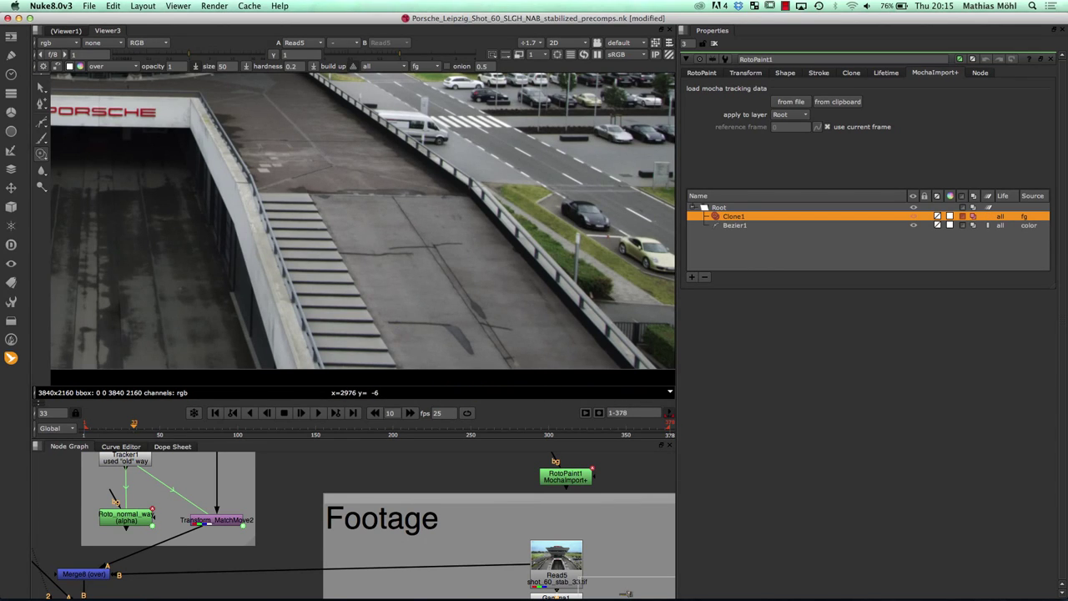
Step: Show RotoPaint1 in the viewer and connect its bg input to the Read5 footage
{"action": "left_click", "coordinate": [553, 459]}
{"action": "key", "text": "1"}
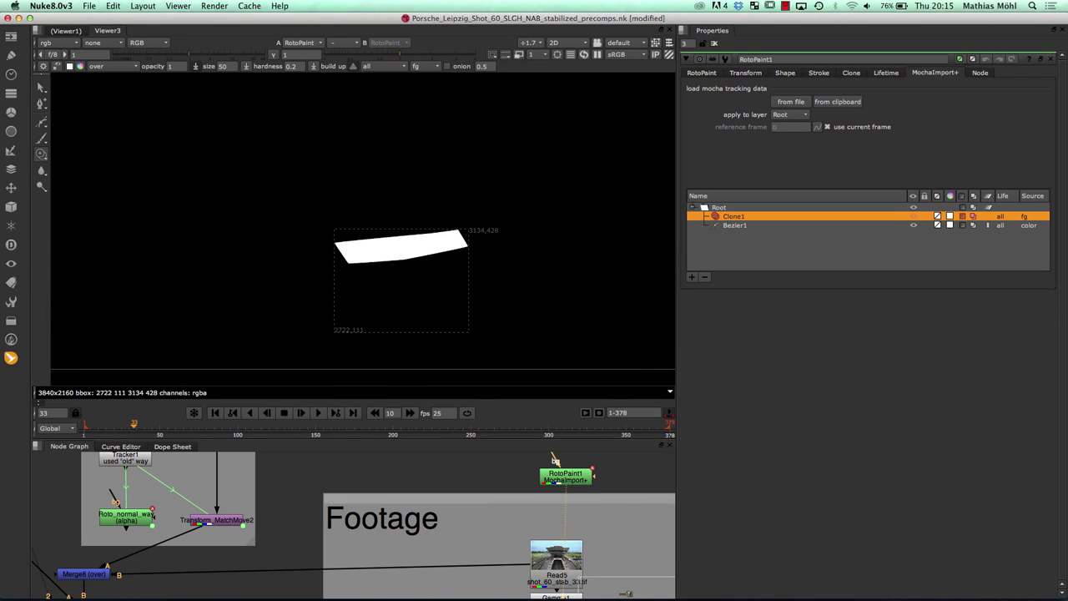
{"action": "left_click_drag", "start_coordinate": [553, 484], "coordinate": [557, 558]}
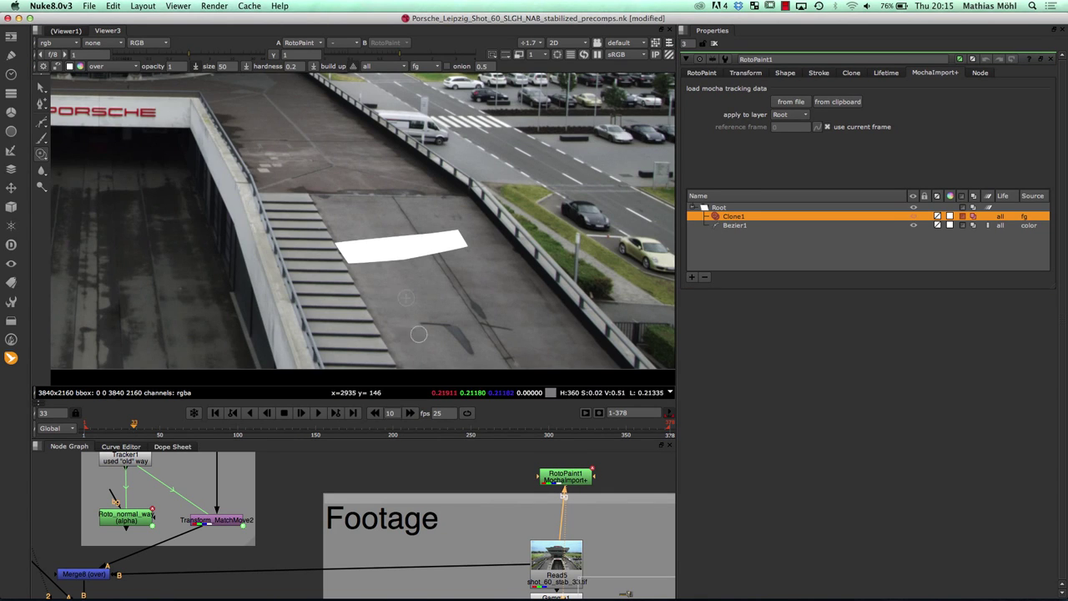
Step: Paint further Clone strokes over the cracks and dark marks on the right ramp at several frames between 14 and 33
{"action": "left_click_drag", "start_coordinate": [420, 324], "coordinate": [456, 329]}
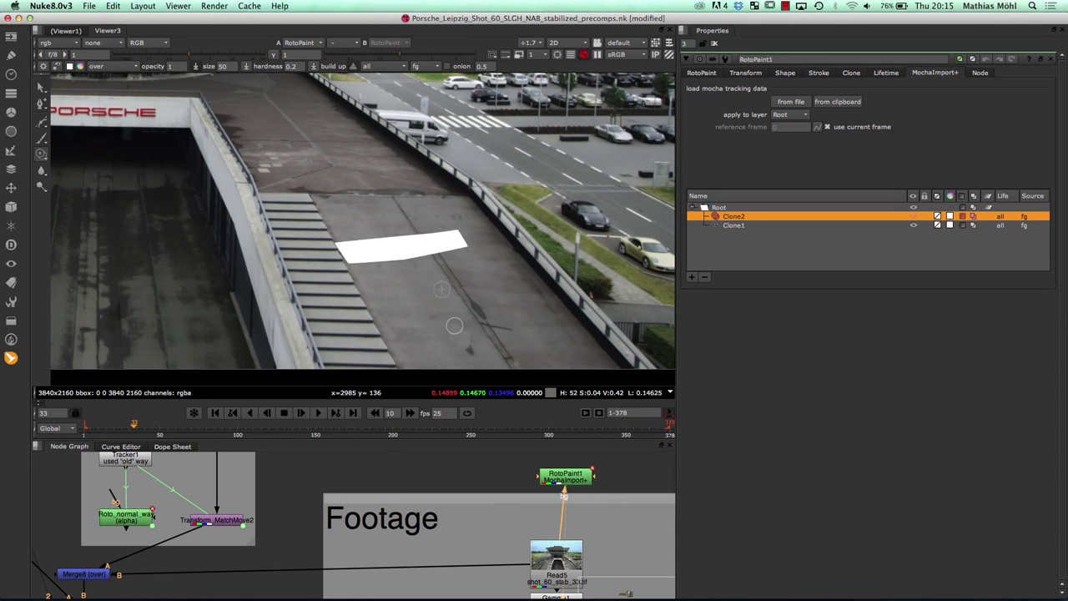
{"action": "left_click", "coordinate": [463, 339]}
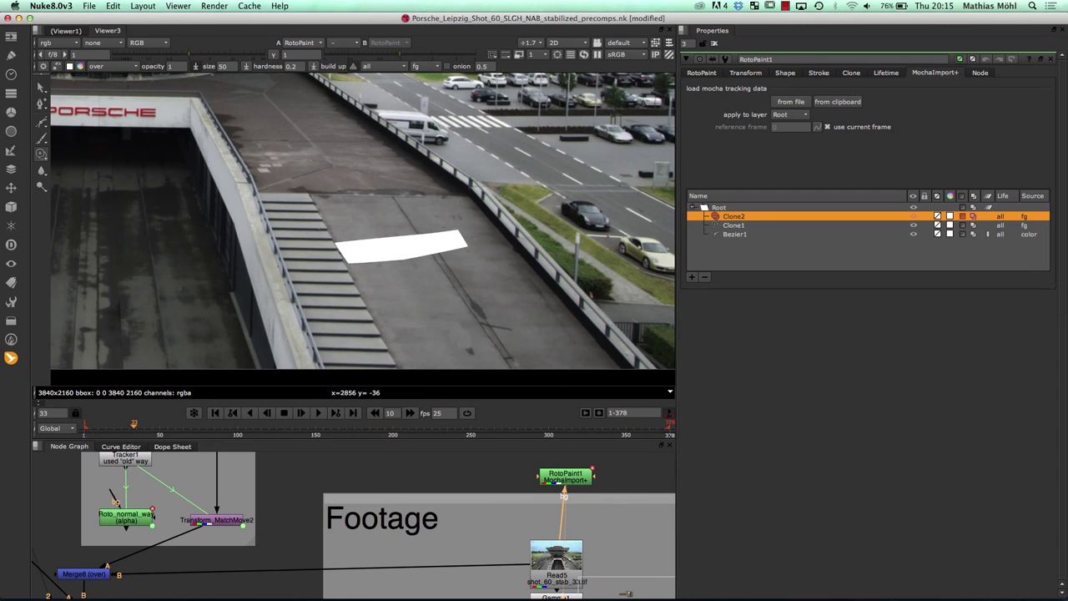
{"action": "left_click_drag", "start_coordinate": [134, 425], "coordinate": [123, 425]}
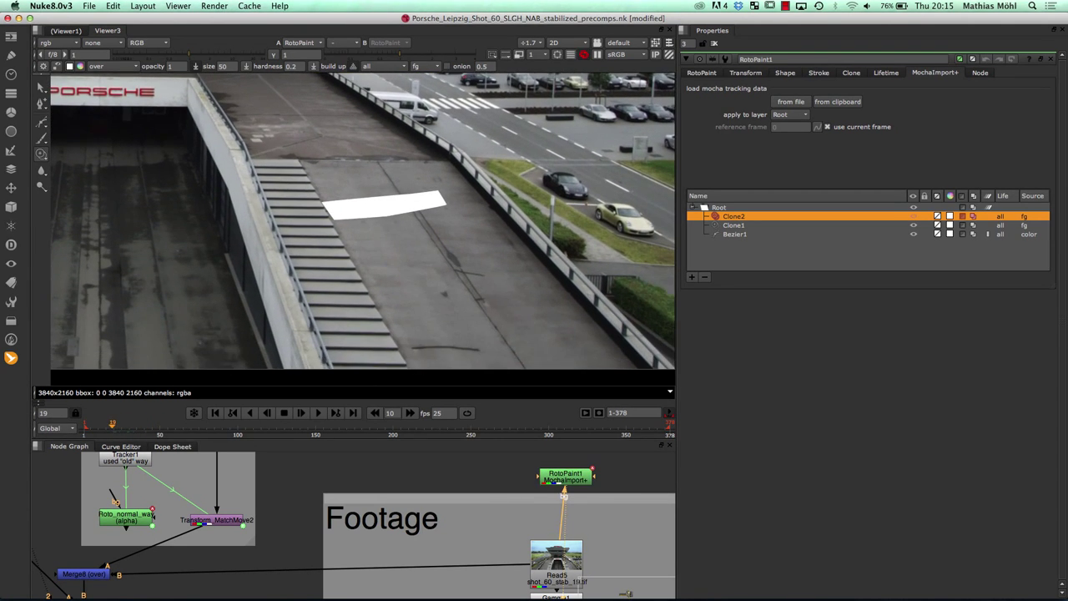
{"action": "left_click_drag", "start_coordinate": [464, 320], "coordinate": [402, 318]}
{"action": "left_click_drag", "start_coordinate": [445, 321], "coordinate": [414, 347]}
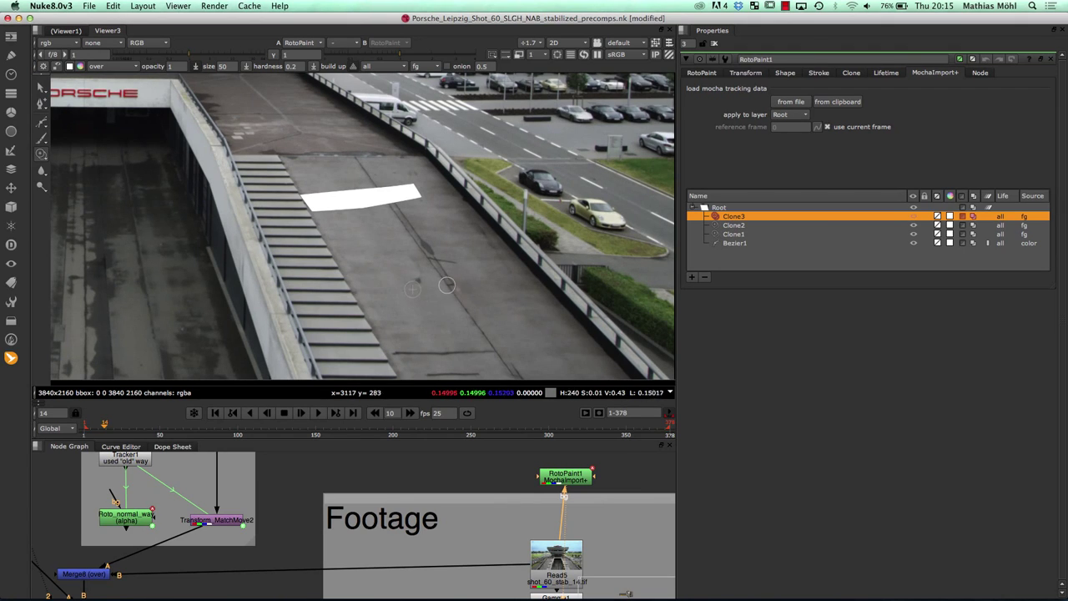
{"action": "mouse_move", "coordinate": [452, 293]}
{"action": "left_mouse_down"}
{"action": "mouse_move", "coordinate": [455, 301]}
{"action": "mouse_move", "coordinate": [472, 288]}
{"action": "mouse_move", "coordinate": [463, 244]}
{"action": "mouse_move", "coordinate": [474, 257]}
{"action": "left_mouse_up"}
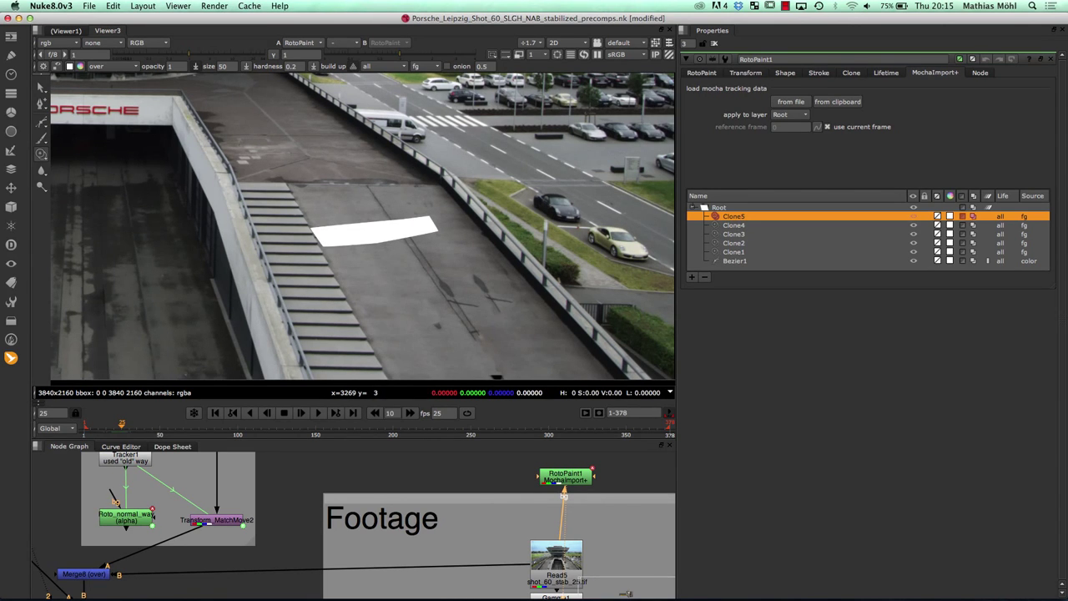
{"action": "right_click", "coordinate": [508, 361]}
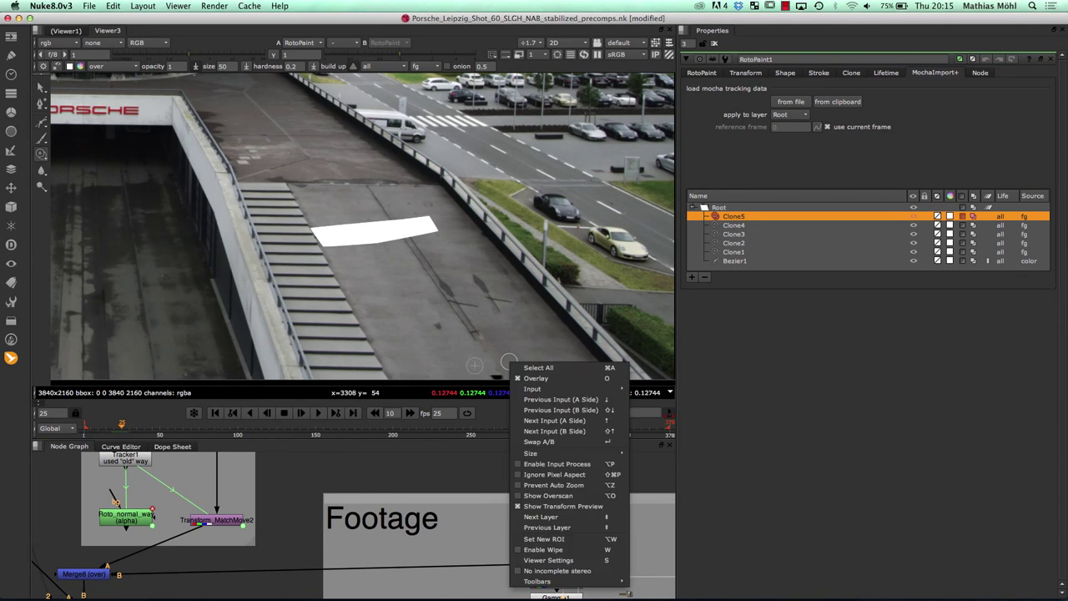
{"action": "mouse_move", "coordinate": [509, 361]}
{"action": "left_mouse_down"}
{"action": "mouse_move", "coordinate": [503, 336]}
{"action": "mouse_move", "coordinate": [512, 362]}
{"action": "left_mouse_up"}
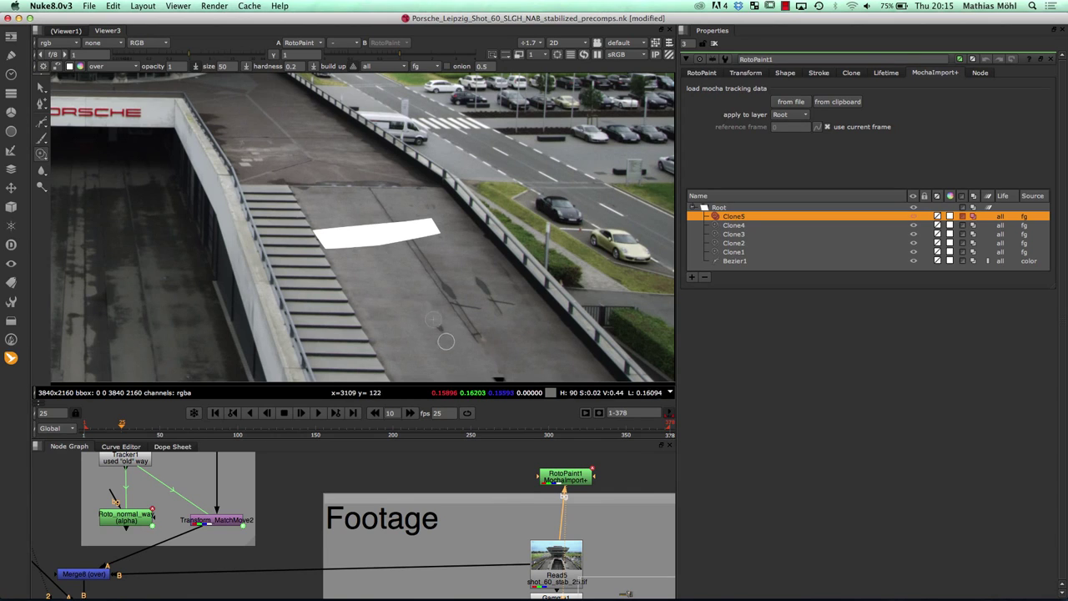
{"action": "left_click", "coordinate": [482, 376]}
{"action": "left_click", "coordinate": [470, 376]}
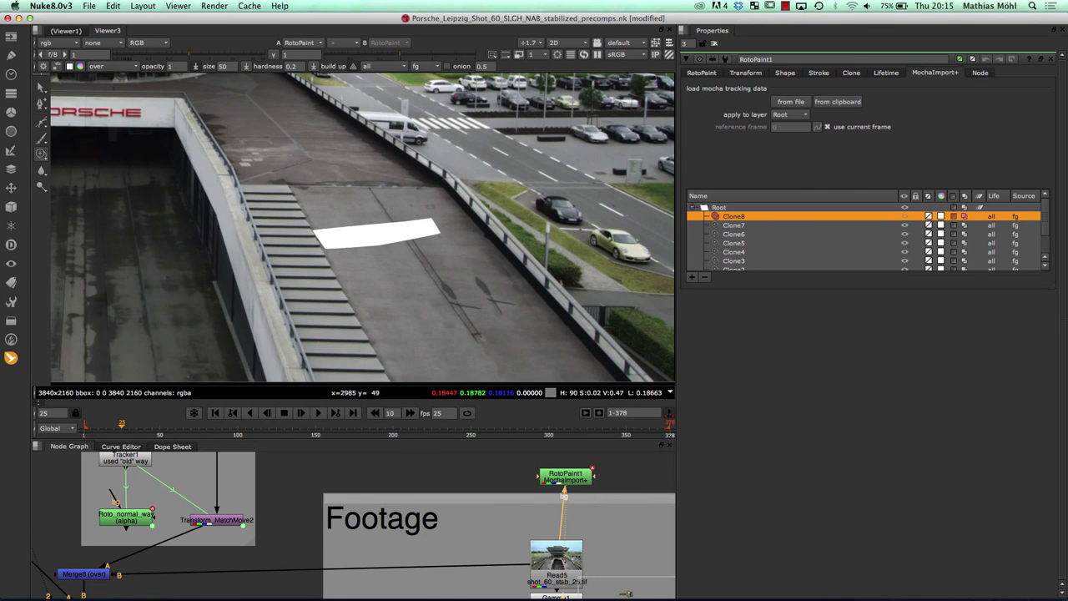
Step: Play backwards and move frame by frame through the shot to check how the clone strokes follow the right ramp
{"action": "key", "text": "j"}
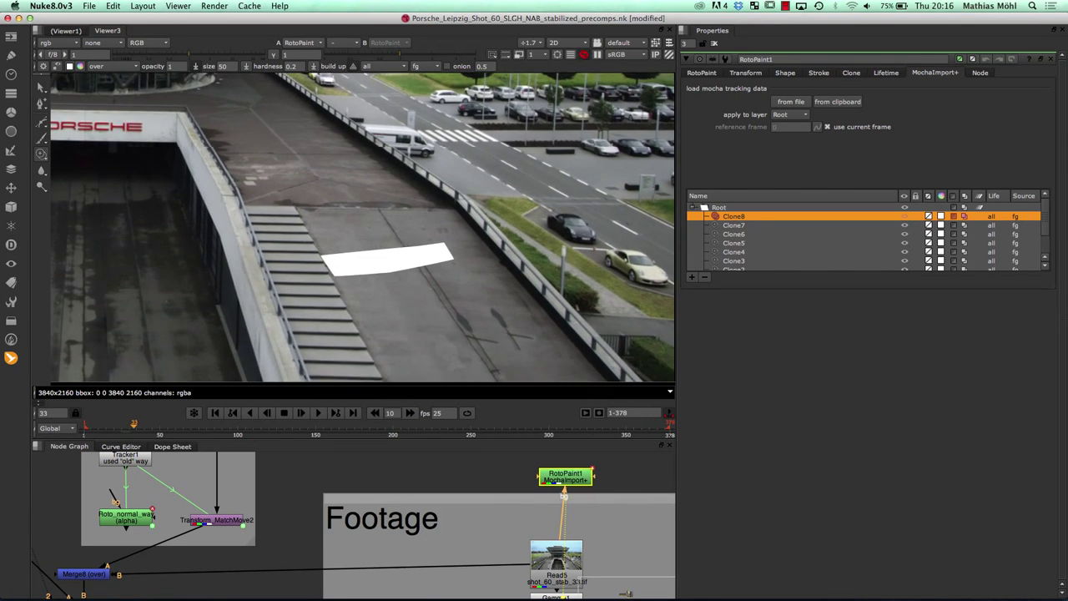
{"action": "key", "text": "Right"}
{"action": "key", "text": "Right"}
{"action": "key", "text": "Right"}
{"action": "key", "text": "Right"}
{"action": "key", "text": "Right"}
{"action": "key", "text": "Right"}
{"action": "key", "text": "Right"}
{"action": "key", "text": "Right"}
{"action": "key", "text": "Right"}
{"action": "key", "text": "Right"}
{"action": "key", "text": "Right"}
{"action": "key", "text": "Right"}
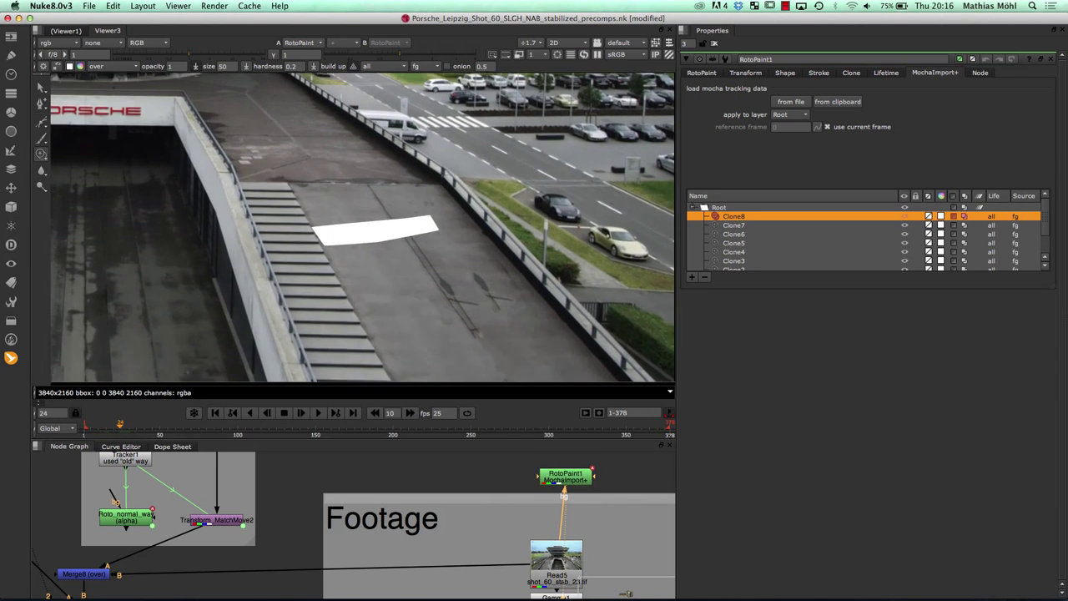
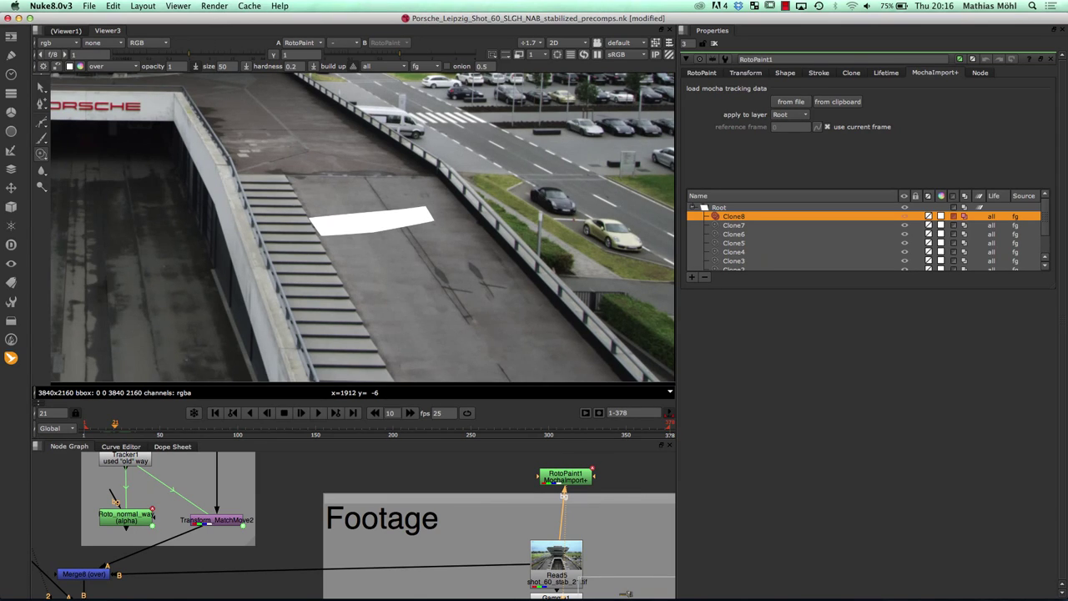
Step: Add a MochaImport+ Stabilized View+ setup in the free area of the node graph above the Footage backdrop
{"action": "left_click", "coordinate": [11, 357]}
{"action": "mouse_move", "coordinate": [63, 357]}
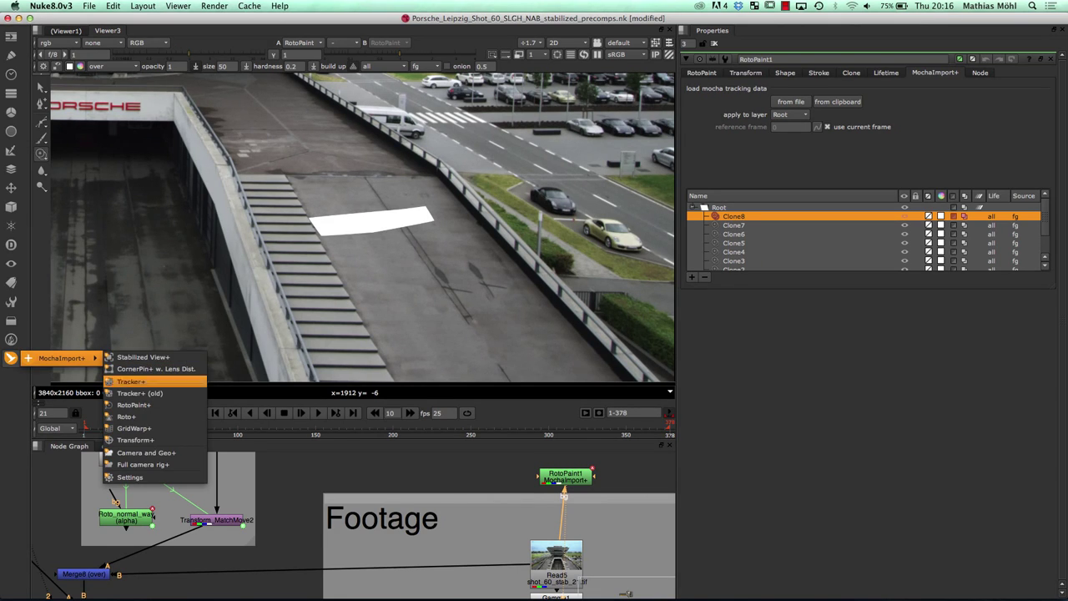
{"action": "left_click", "coordinate": [491, 508]}
{"action": "scroll", "coordinate": [490, 508], "scroll_direction": "up", "scroll_amount": 3}
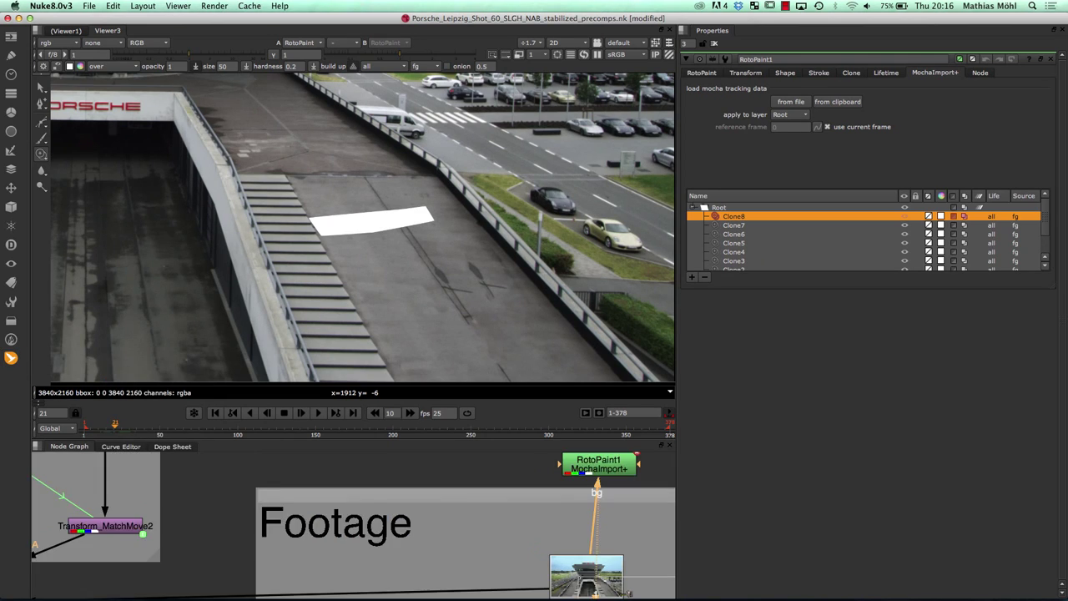
{"action": "scroll", "coordinate": [490, 508], "scroll_direction": "down", "scroll_amount": 8}
{"action": "scroll", "coordinate": [492, 534], "scroll_direction": "down", "scroll_amount": 2}
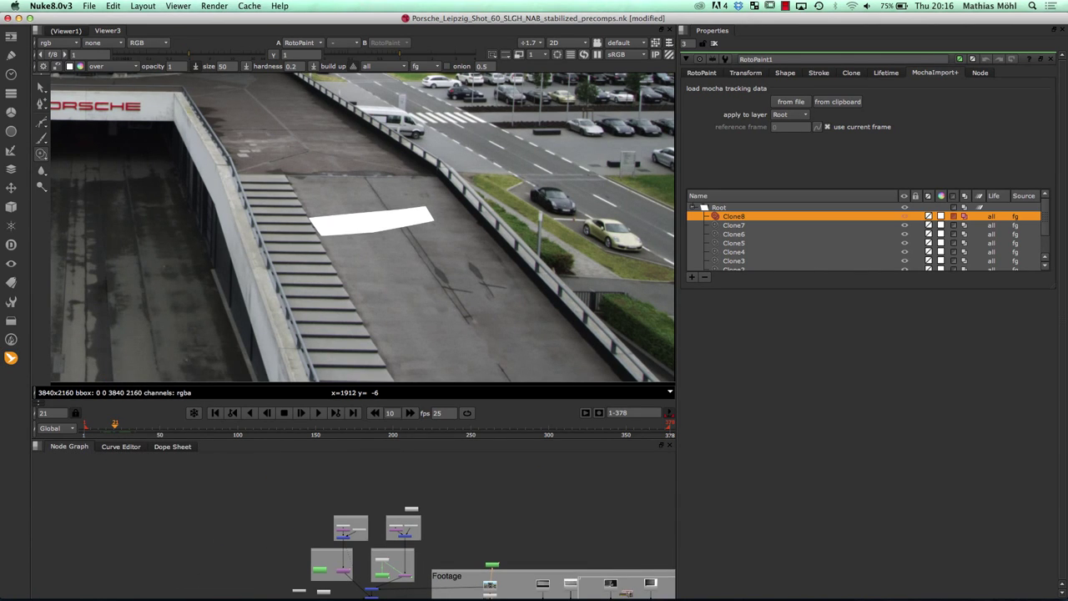
{"action": "left_click", "coordinate": [11, 358]}
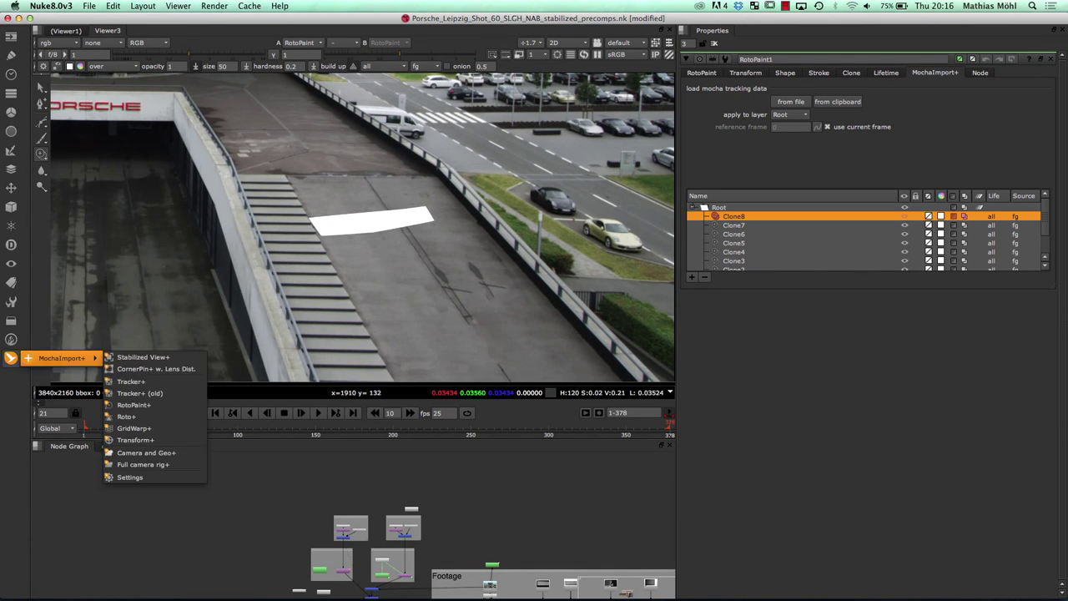
{"action": "left_click", "coordinate": [142, 357]}
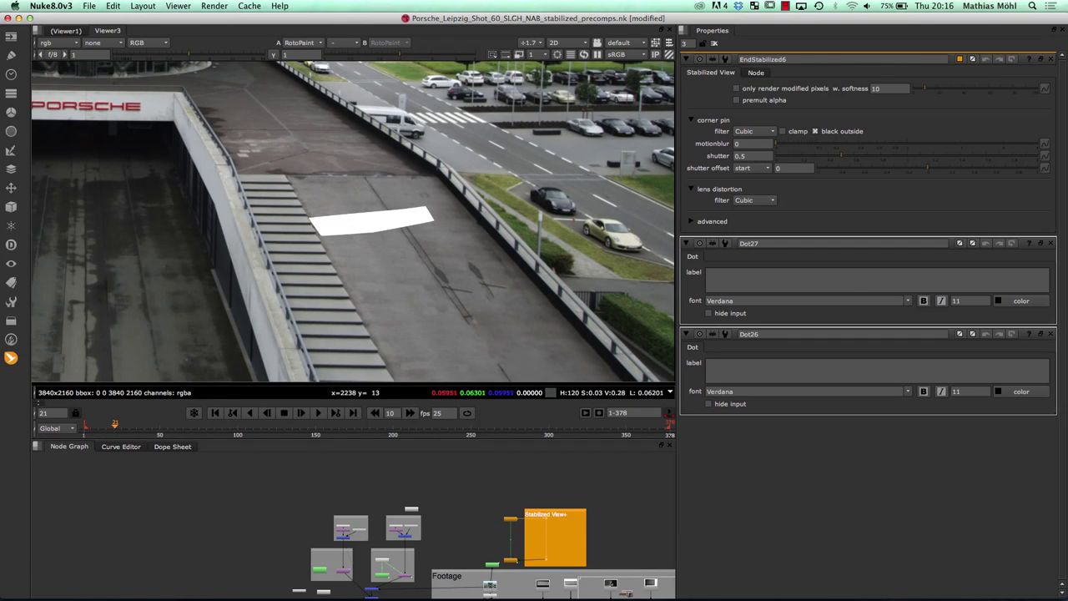
Step: Enlarge the node graph, connect StartStabilized6's Src input to the Read5 footage, and route that connection through a dot
{"action": "scroll", "coordinate": [529, 538], "scroll_direction": "up", "scroll_amount": 5}
{"action": "scroll", "coordinate": [467, 525], "scroll_direction": "down", "scroll_amount": 2}
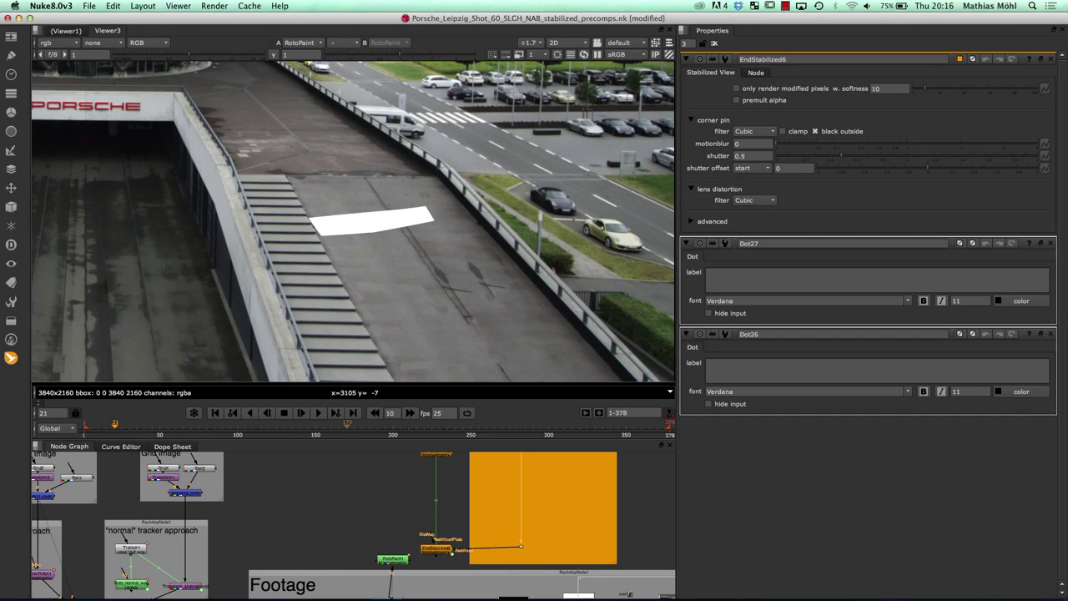
{"action": "left_click_drag", "start_coordinate": [392, 439], "coordinate": [393, 320]}
{"action": "scroll", "coordinate": [412, 434], "scroll_direction": "up", "scroll_amount": 3}
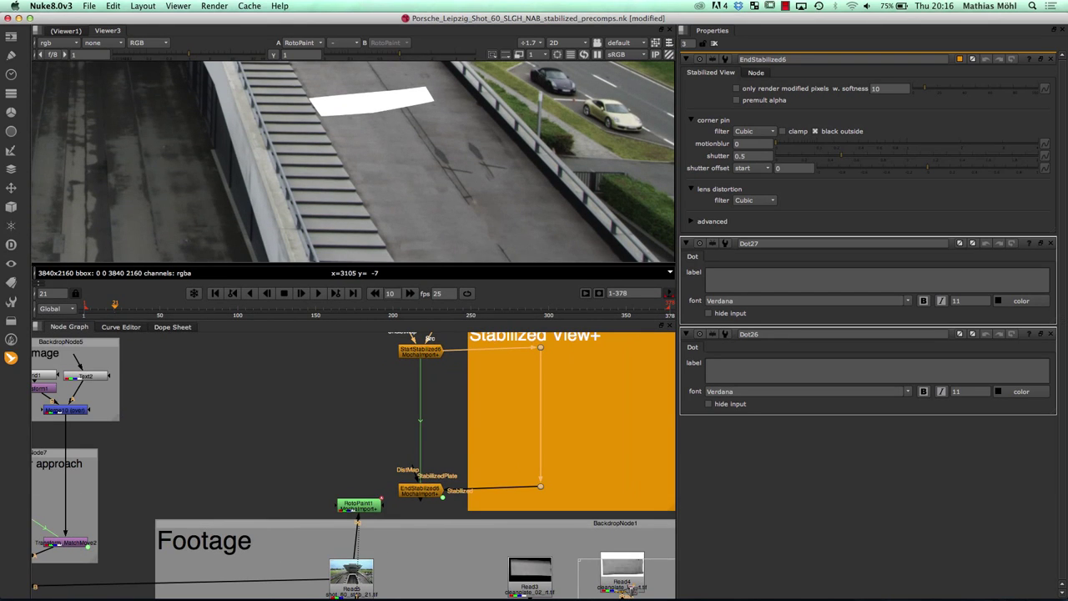
{"action": "left_click_drag", "start_coordinate": [411, 434], "coordinate": [397, 482]}
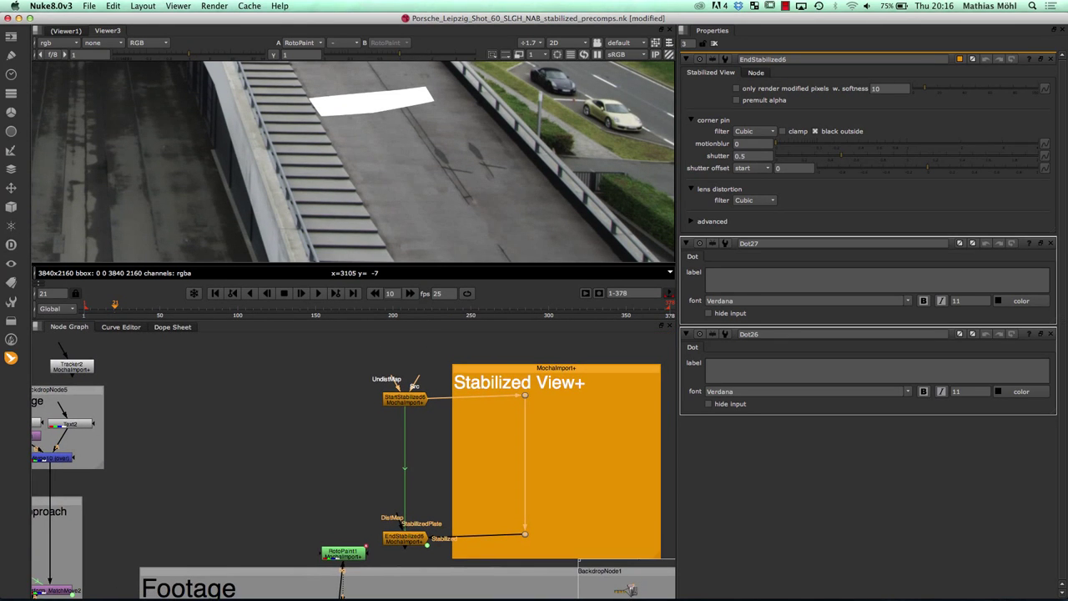
{"action": "left_click_drag", "start_coordinate": [417, 360], "coordinate": [350, 590]}
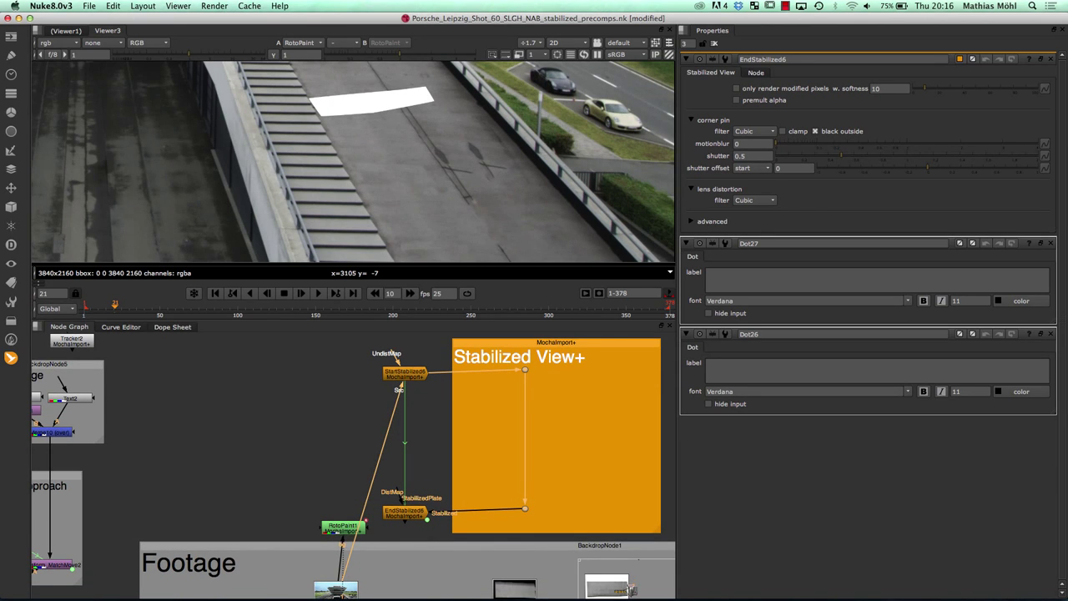
{"action": "left_click_drag", "start_coordinate": [373, 481], "coordinate": [347, 358]}
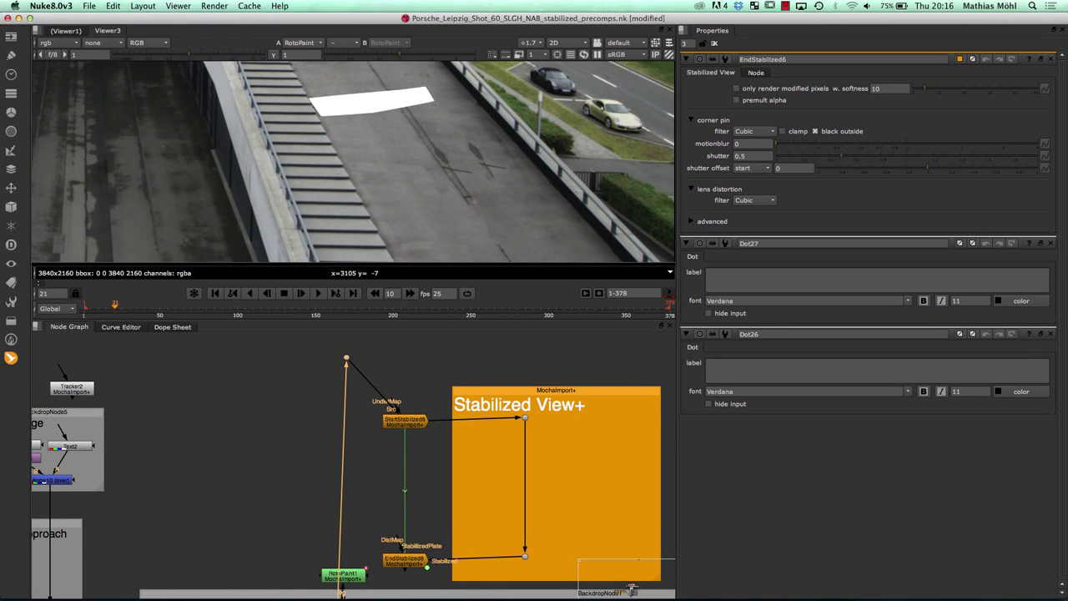
{"action": "left_click", "coordinate": [404, 422]}
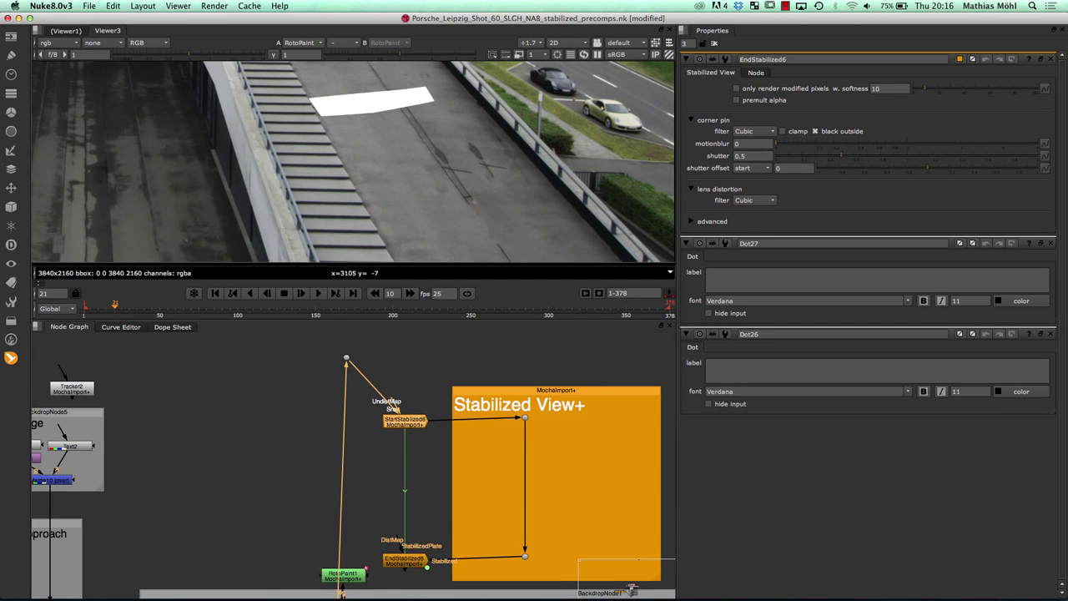
Step: Switch to mocha Pro, copy the ramp right layer's tracking data to the clipboard as Nuke Corner Pin (*.nk), and switch back to Nuke
{"action": "mouse_move", "coordinate": [337, 584]}
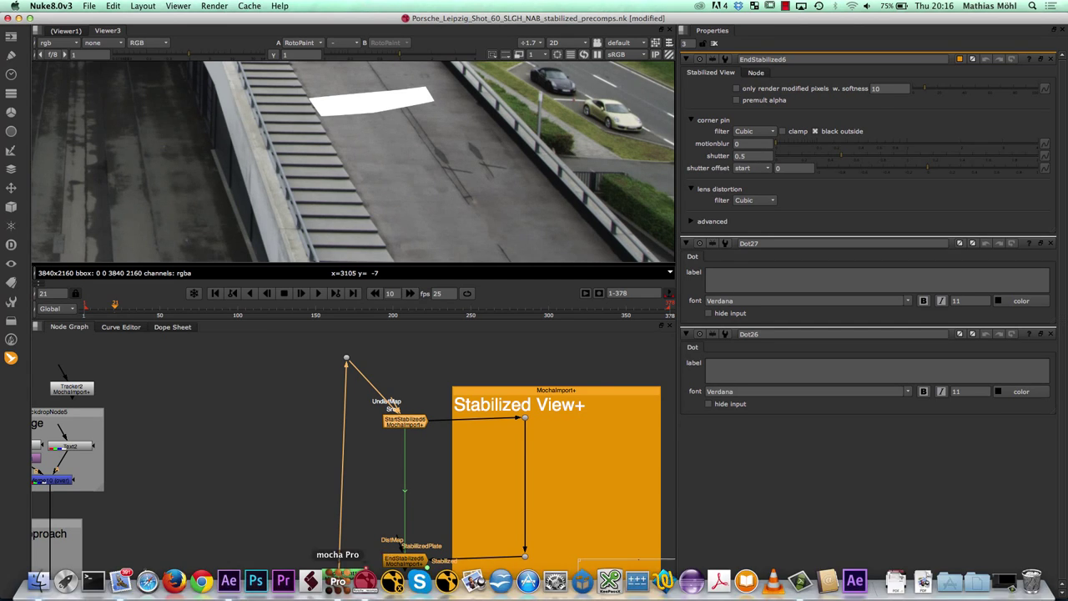
{"action": "left_click", "coordinate": [337, 581]}
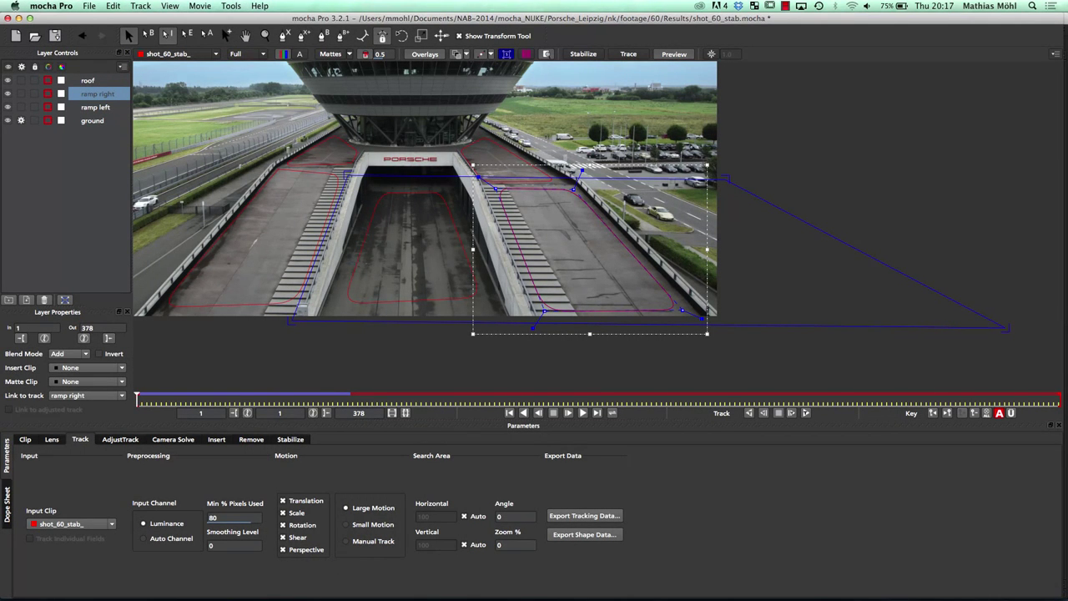
{"action": "mouse_move", "coordinate": [138, 399]}
{"action": "left_mouse_down"}
{"action": "mouse_move", "coordinate": [241, 398]}
{"action": "mouse_move", "coordinate": [138, 398]}
{"action": "left_mouse_up"}
{"action": "left_click", "coordinate": [584, 515]}
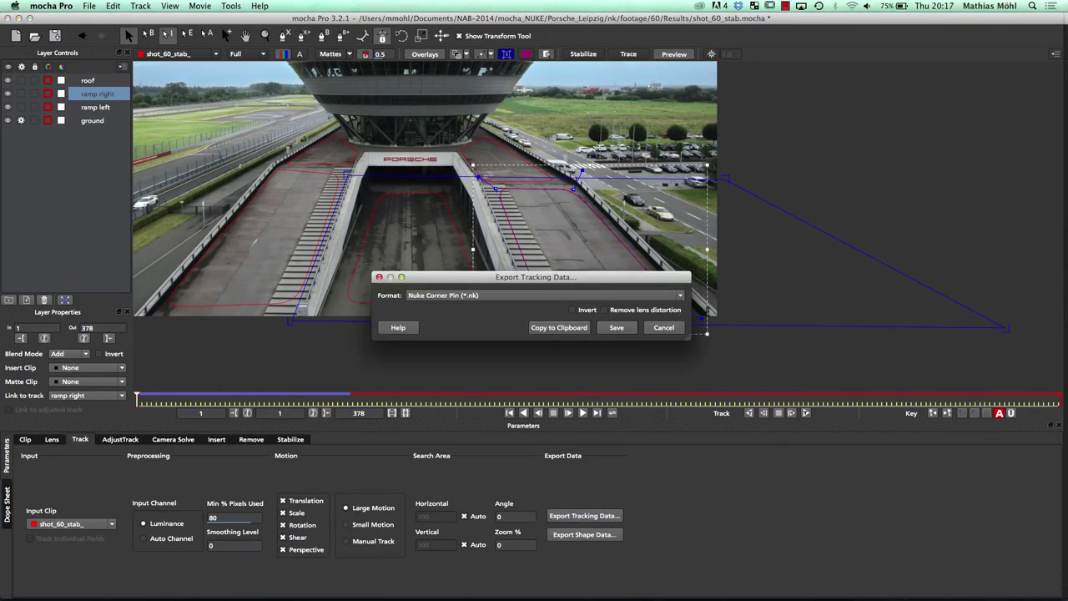
{"action": "left_click", "coordinate": [559, 327]}
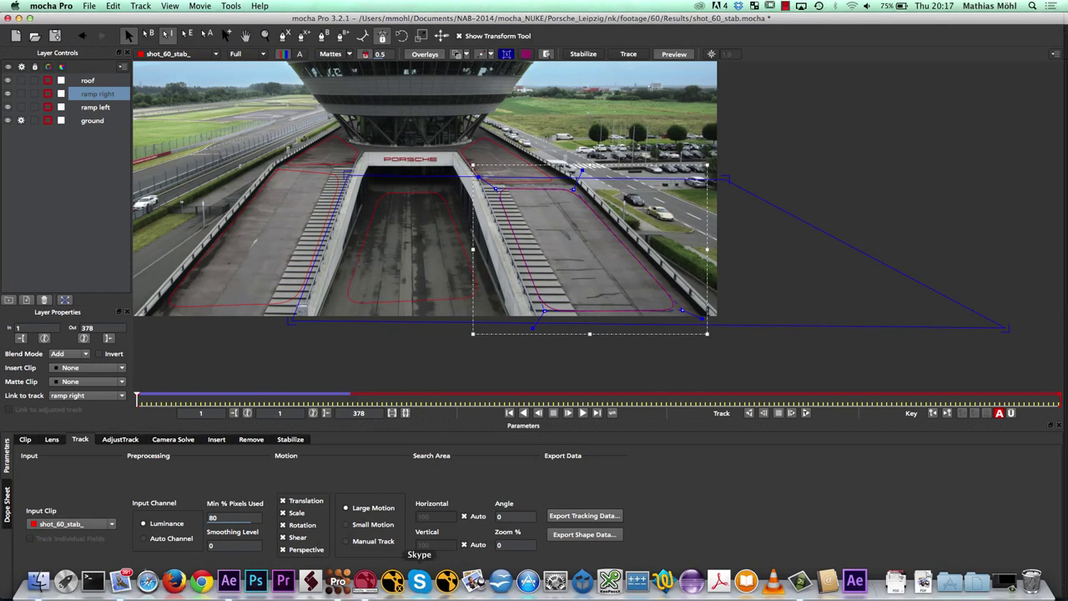
{"action": "left_click", "coordinate": [388, 584]}
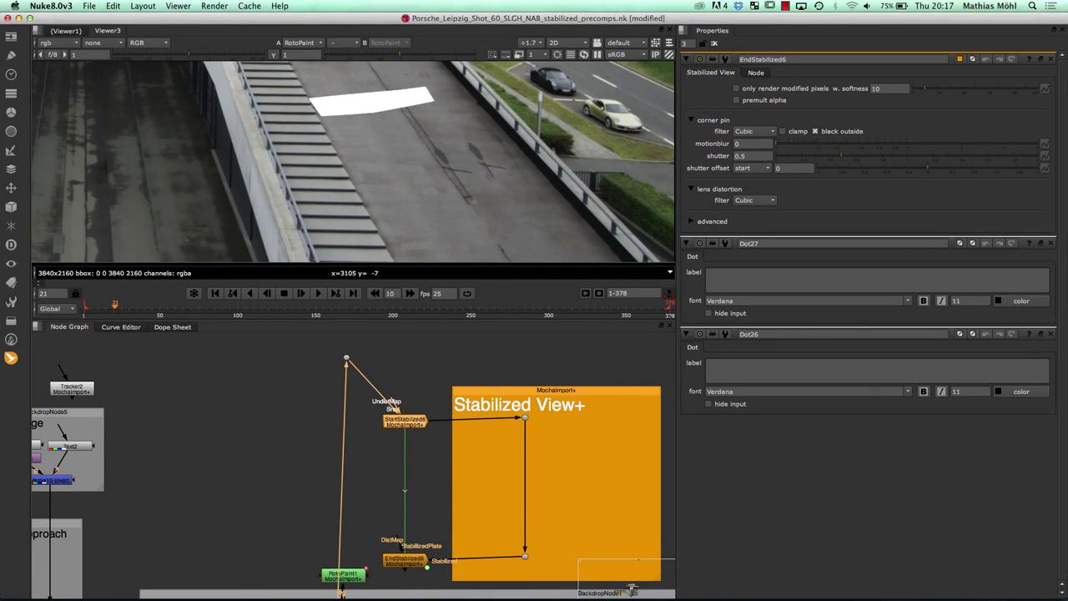
Step: Load the mocha data from the clipboard into StartStabilized6 and show its stabilized output dot in the viewer
{"action": "double_click", "coordinate": [404, 421]}
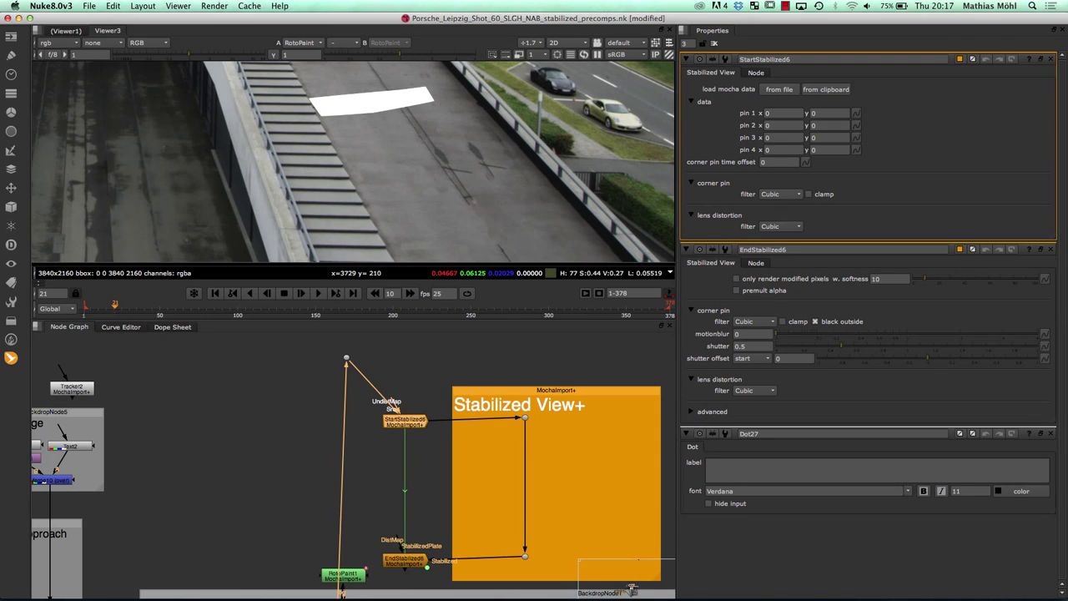
{"action": "left_click", "coordinate": [825, 89]}
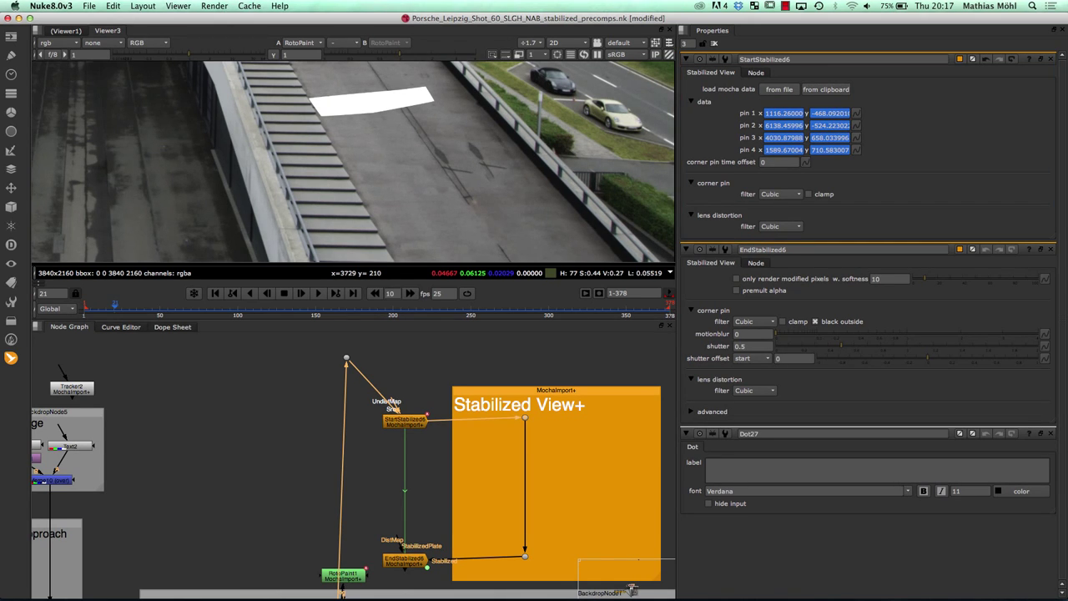
{"action": "key", "text": "1"}
{"action": "left_click_drag", "start_coordinate": [325, 173], "coordinate": [404, 234]}
Step: Play and scrub through the stabilized view to check that the right ramp stays locked, and select EndStabilized6
{"action": "key", "text": "l"}
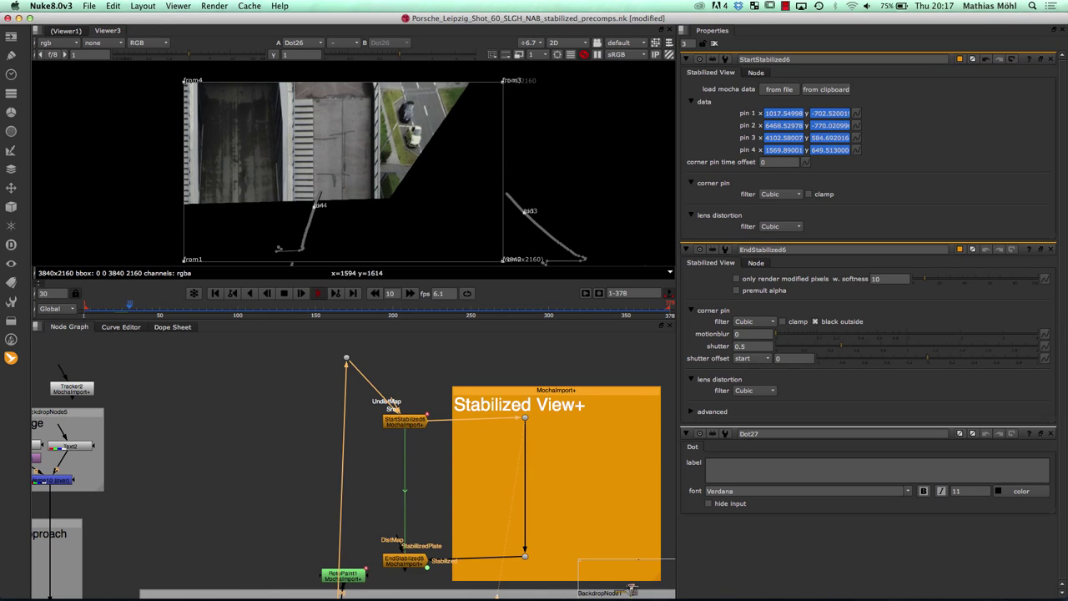
{"action": "scroll", "coordinate": [327, 154], "scroll_direction": "up", "scroll_amount": 1}
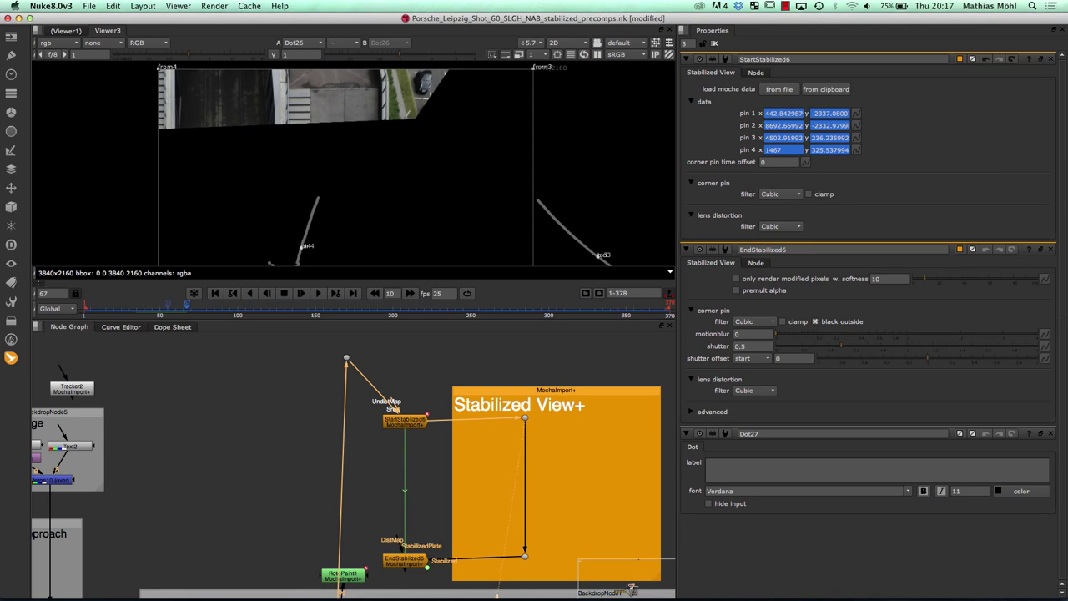
{"action": "left_click_drag", "start_coordinate": [186, 307], "coordinate": [164, 306]}
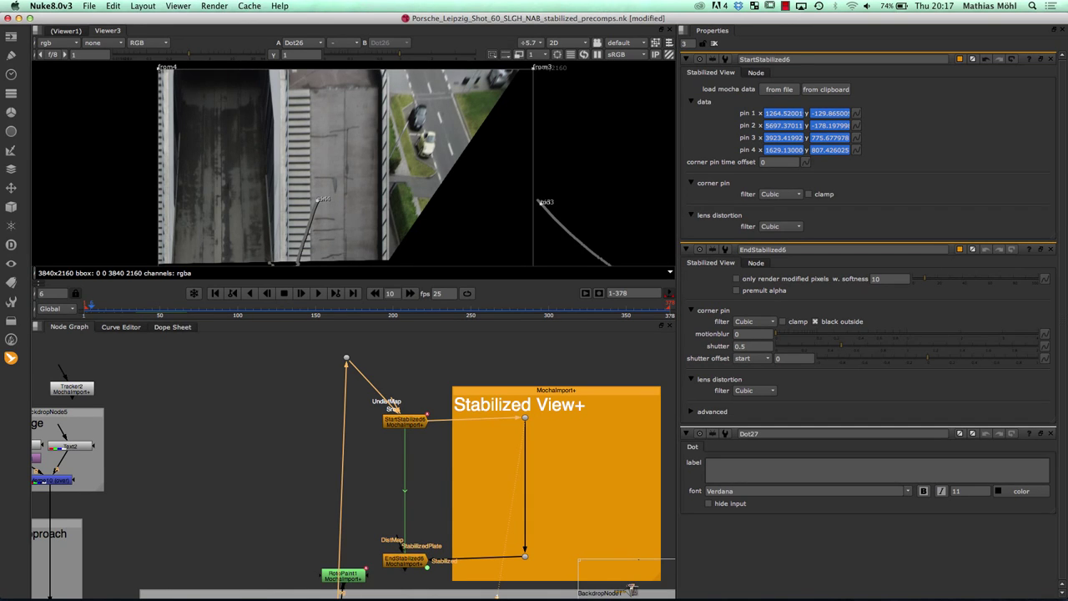
{"action": "left_click", "coordinate": [405, 561]}
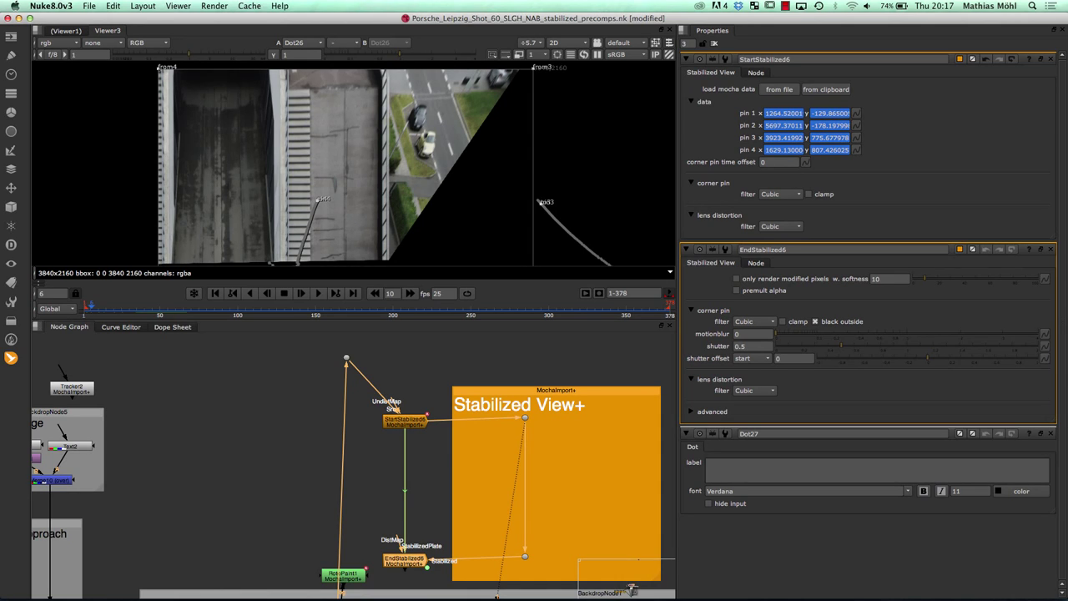
Step: Show EndStabilized6's output in the viewer and play it to check how the stabilized footage is transformed back
{"action": "key", "text": "1"}
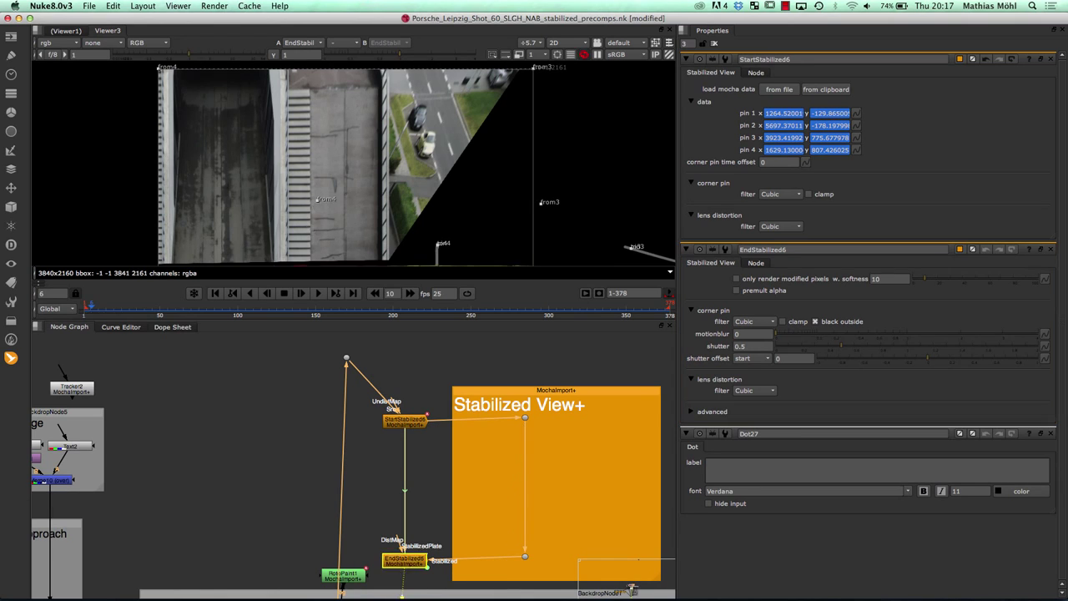
{"action": "key", "text": "l"}
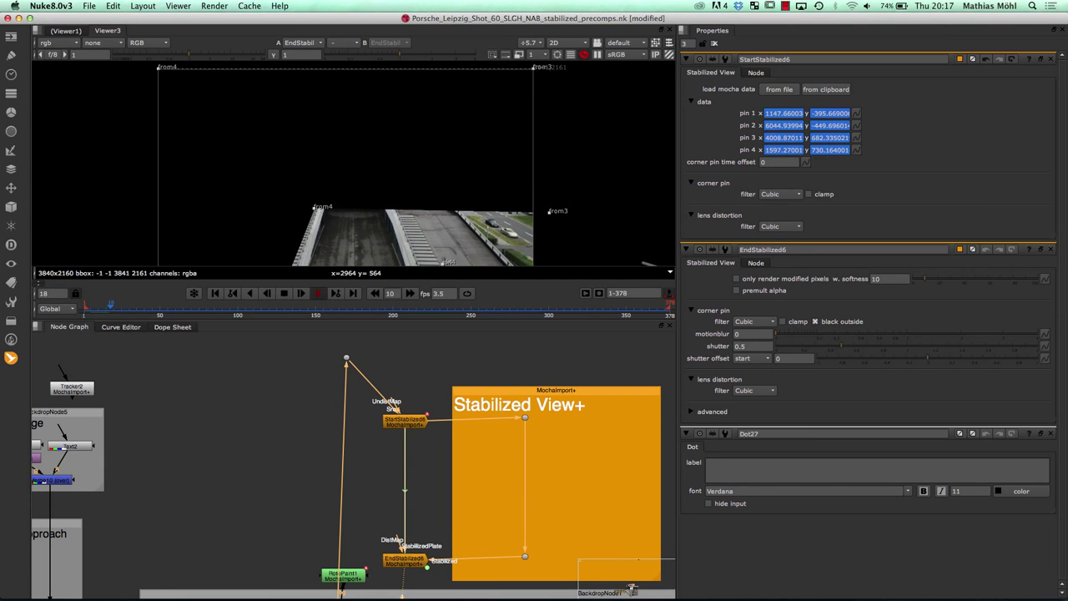
{"action": "key", "text": "k"}
Step: Move RotoPaint1 aside and merge EndStabilized6's output over the original footage, taking the background from the source dot
{"action": "left_click_drag", "start_coordinate": [351, 579], "coordinate": [257, 586]}
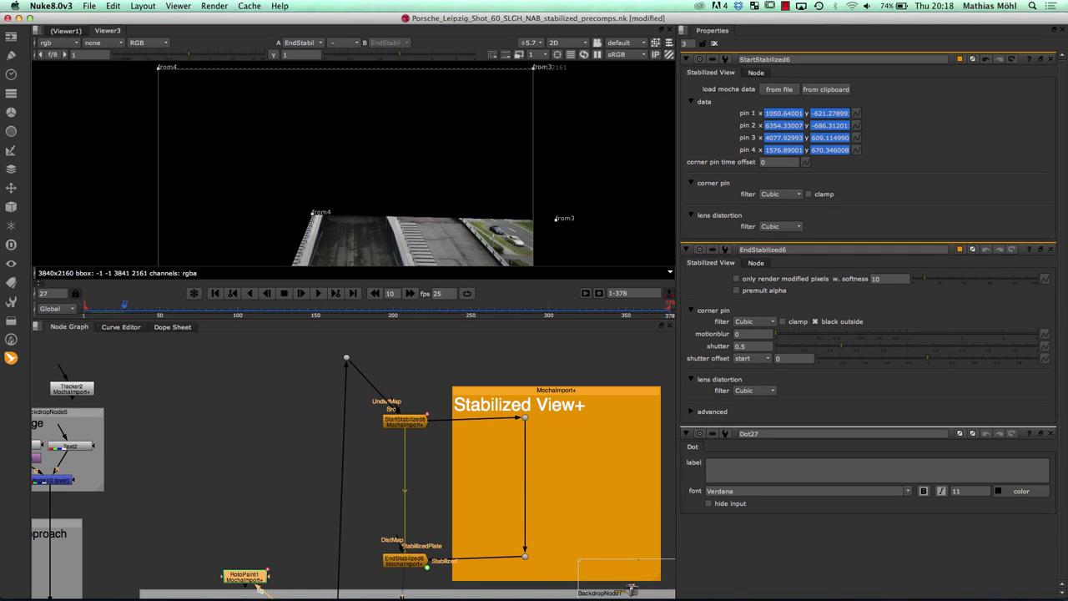
{"action": "left_click", "coordinate": [405, 560]}
{"action": "key", "text": "m"}
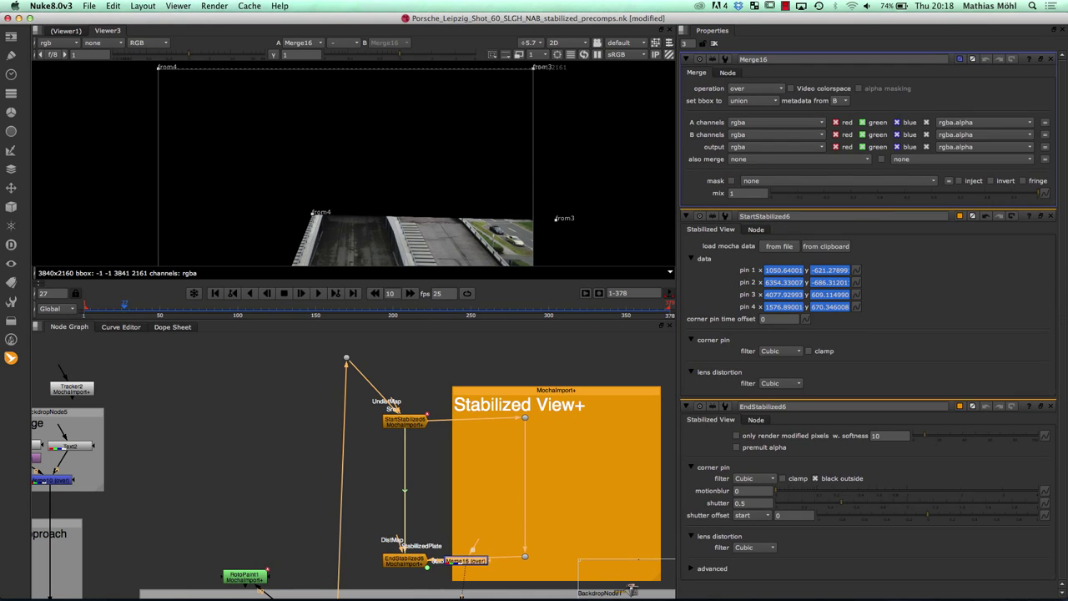
{"action": "left_click_drag", "start_coordinate": [465, 560], "coordinate": [346, 360]}
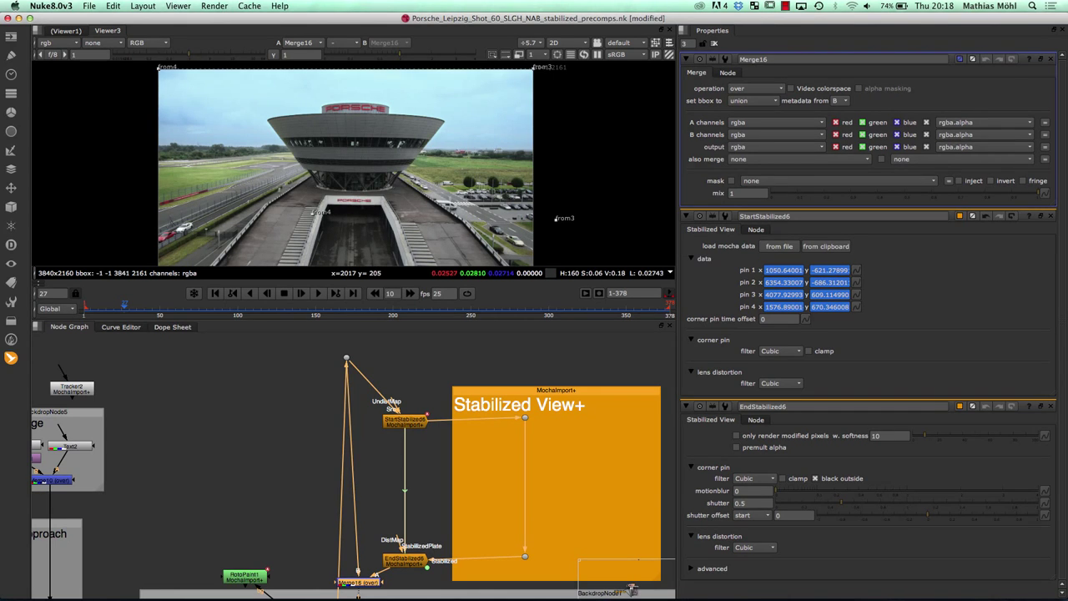
Step: Compare EndStabilized6's output with the merged result in the viewer and step through a few frames
{"action": "left_click", "coordinate": [405, 561]}
{"action": "key", "text": "1"}
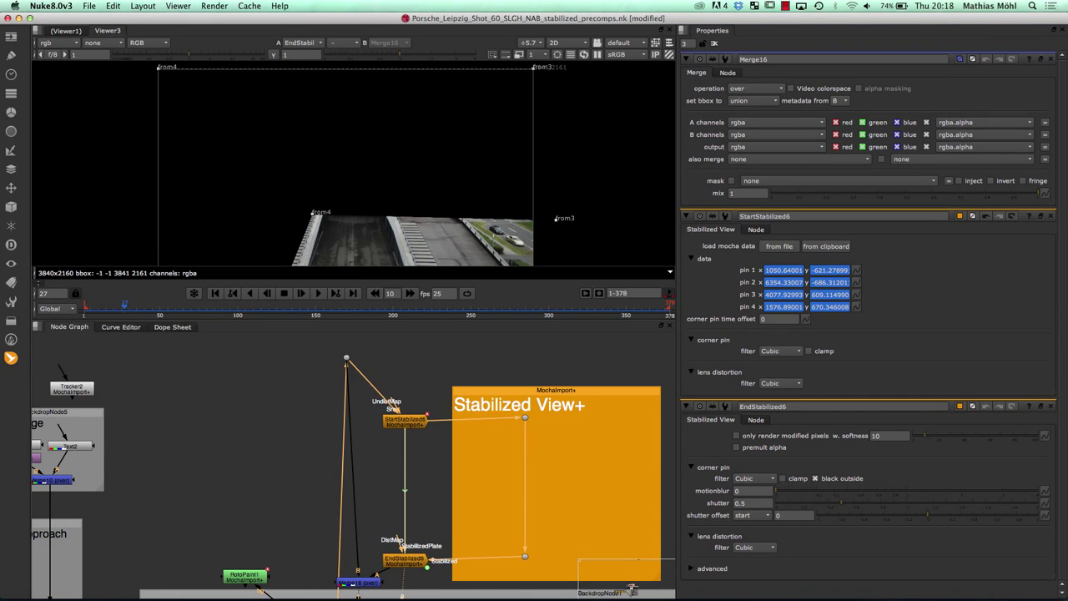
{"action": "key", "text": "2"}
{"action": "key", "text": "1"}
{"action": "key", "text": "2"}
{"action": "key", "text": "1"}
{"action": "key", "text": "2"}
{"action": "key", "text": "Right"}
{"action": "key", "text": "Right"}
{"action": "key", "text": "Right"}
{"action": "key", "text": "Right"}
{"action": "key", "text": "Right"}
{"action": "key", "text": "Right"}
{"action": "key", "text": "Right"}
{"action": "key", "text": "Right"}
{"action": "key", "text": "j"}
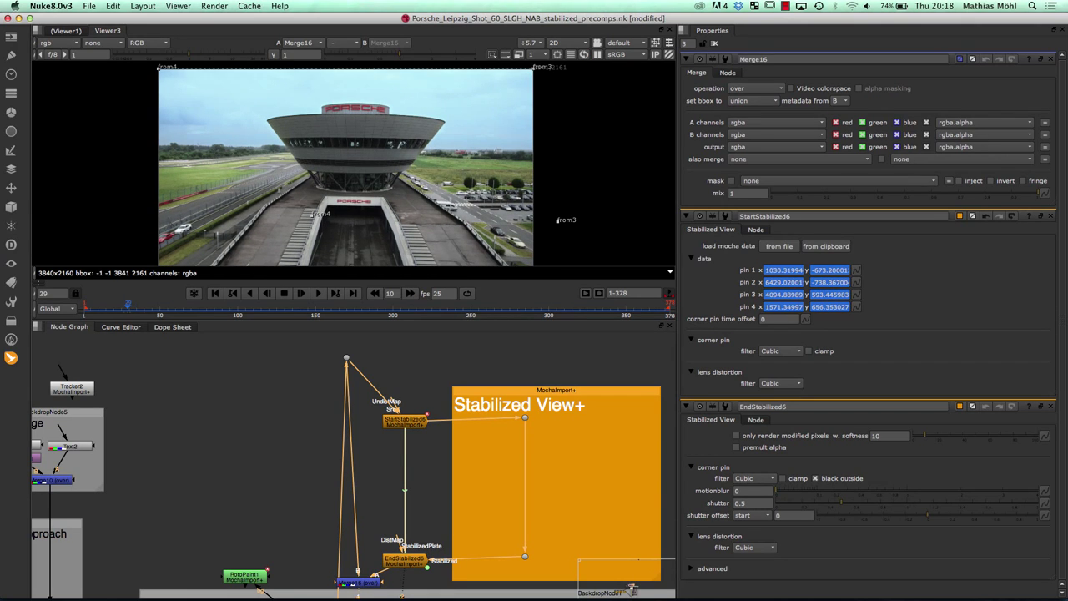
Step: Insert a RotoPaint node below the stabilized output dot inside the Stabilized View+ backdrop, with the right ramp enlarged in the viewer
{"action": "left_click", "coordinate": [632, 588]}
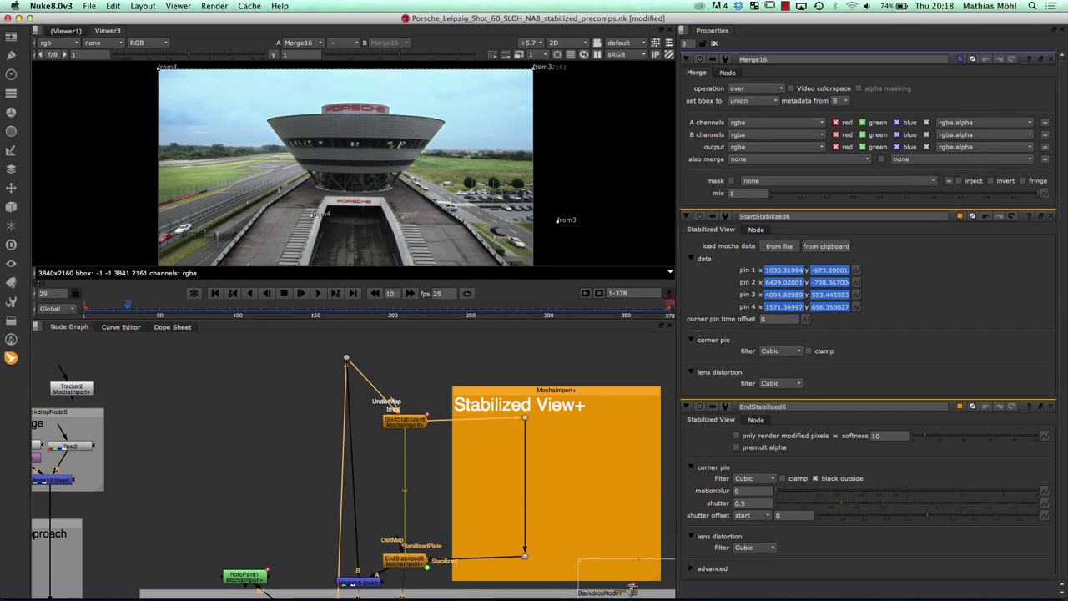
{"action": "key", "text": "1"}
{"action": "scroll", "coordinate": [276, 262], "scroll_direction": "up", "scroll_amount": 3}
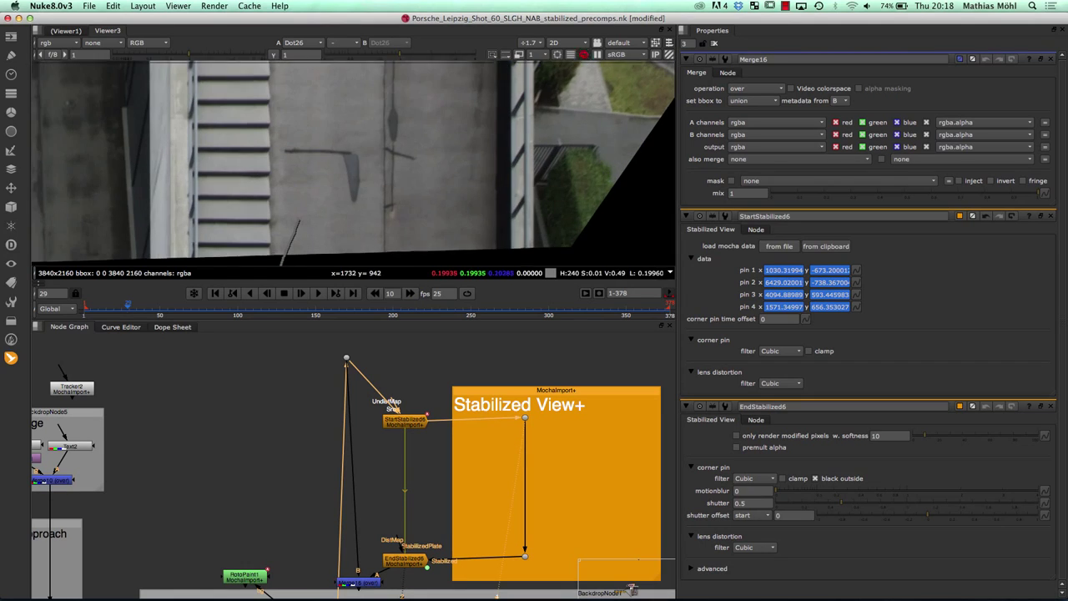
{"action": "scroll", "coordinate": [303, 262], "scroll_direction": "up", "scroll_amount": 3}
{"action": "left_click_drag", "start_coordinate": [359, 178], "coordinate": [364, 178]}
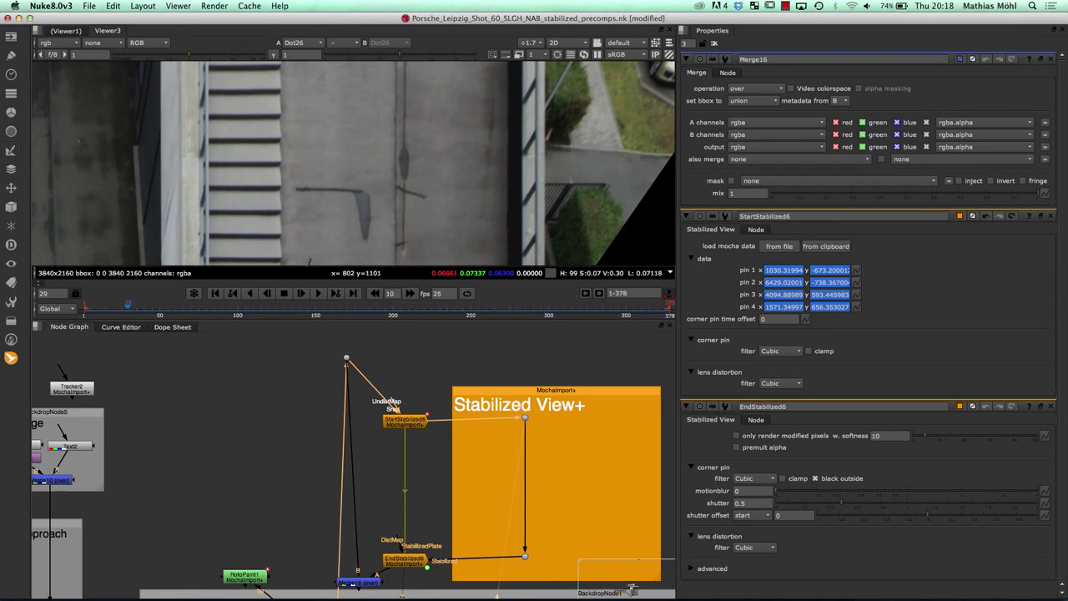
{"action": "scroll", "coordinate": [251, 167], "scroll_direction": "left", "scroll_amount": 2}
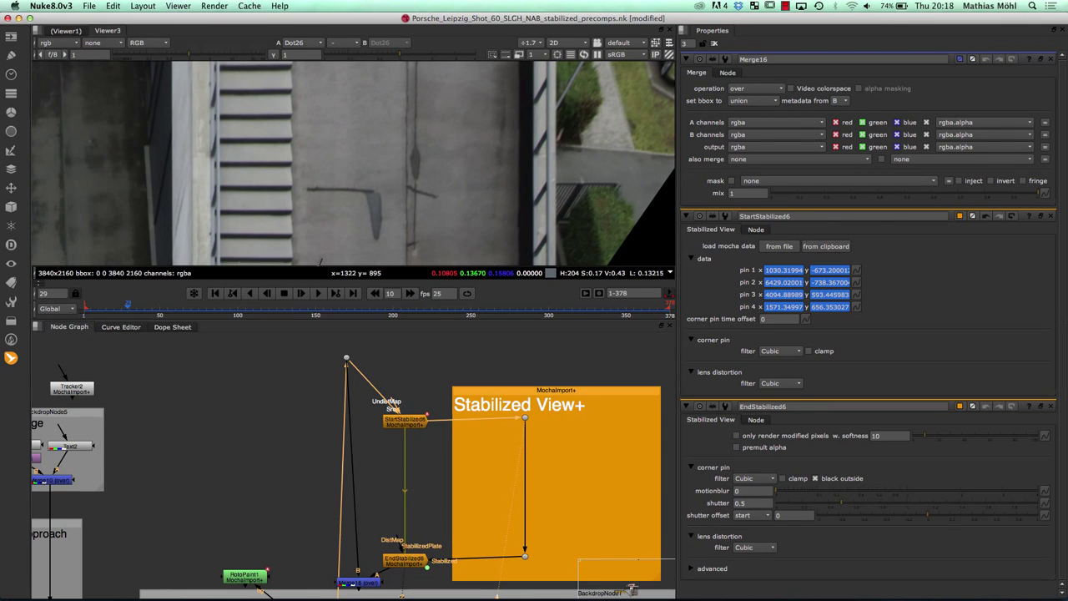
{"action": "key", "text": "Tab"}
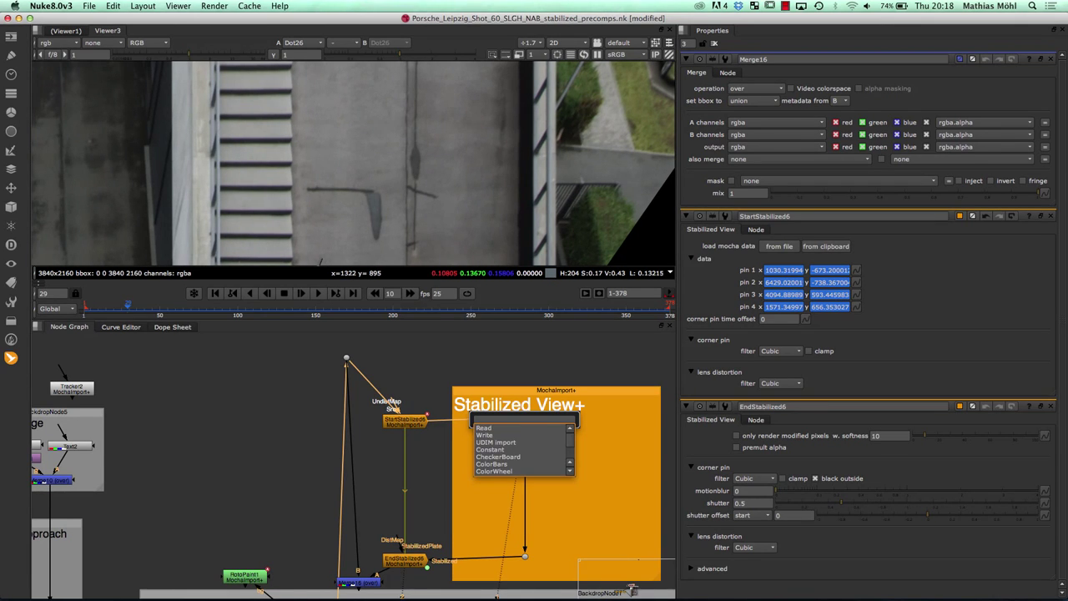
{"action": "type", "text": "roto"}
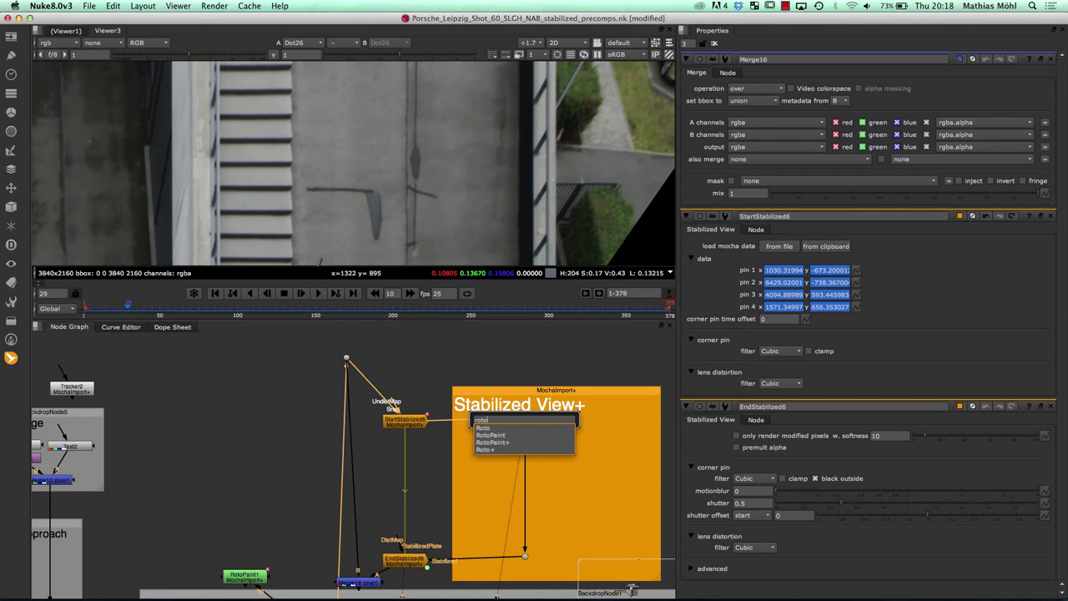
{"action": "type", "text": "p"}
{"action": "key", "text": "Return"}
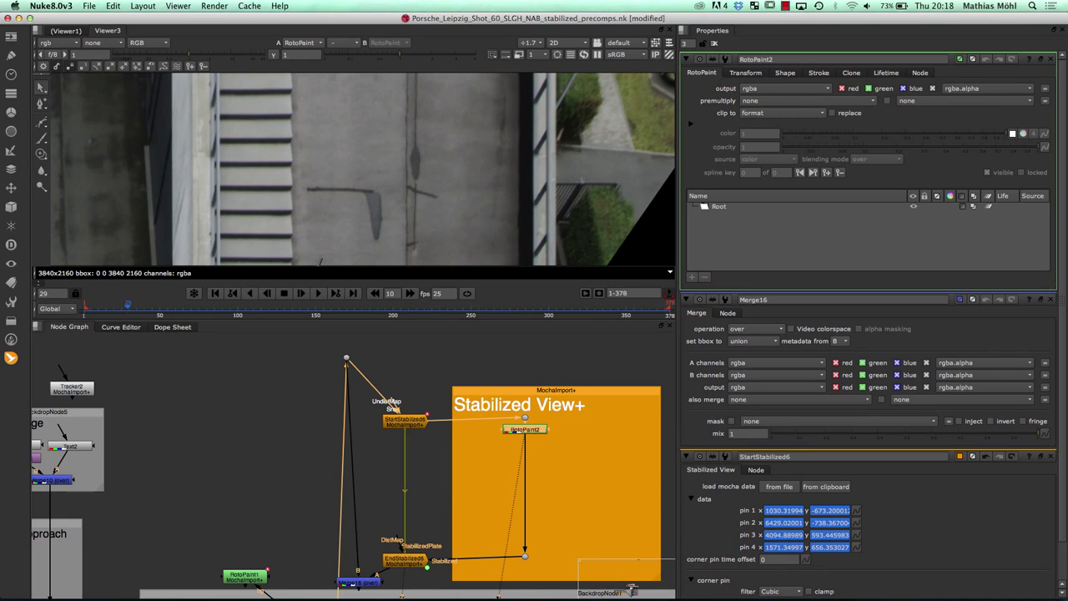
{"action": "left_click_drag", "start_coordinate": [525, 429], "coordinate": [525, 450]}
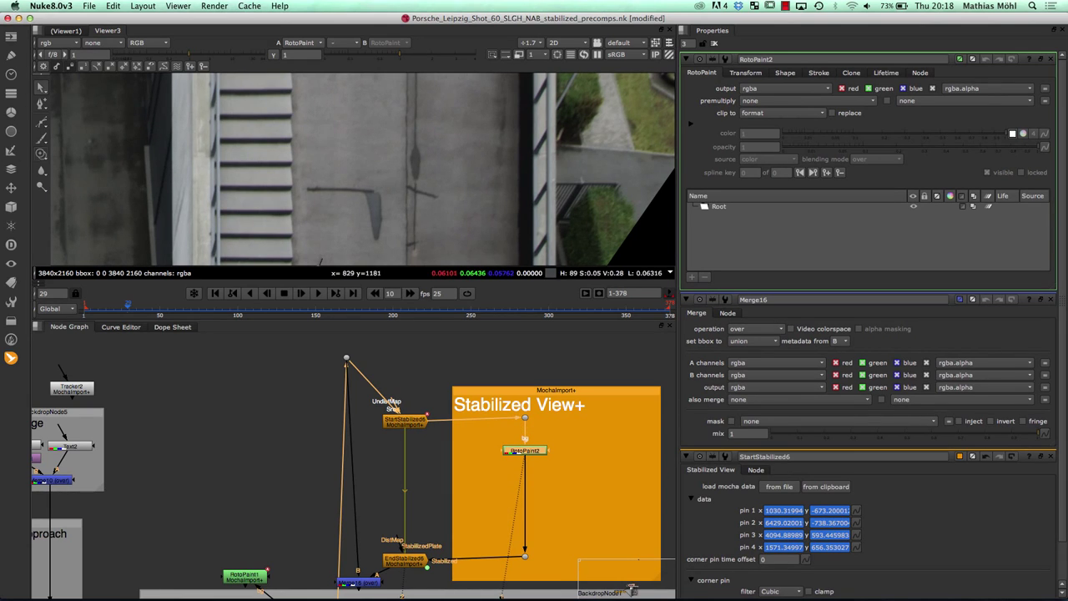
Step: Activate RotoPaint2's Clone tool with a brush size of 50 and a stroke lifetime of all frames
{"action": "key", "text": "n"}
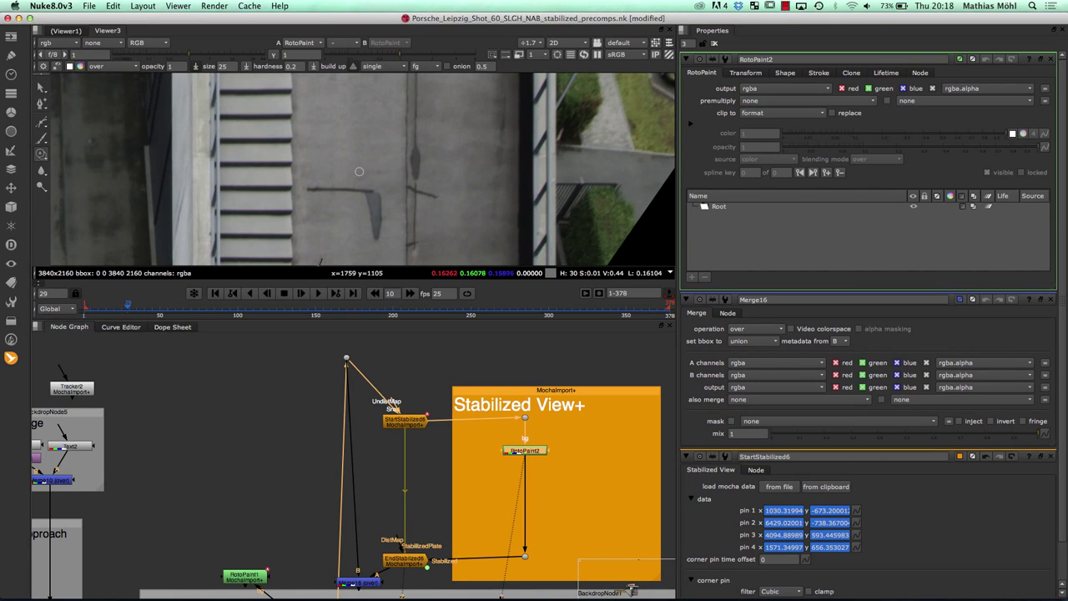
{"action": "double_click", "coordinate": [223, 65]}
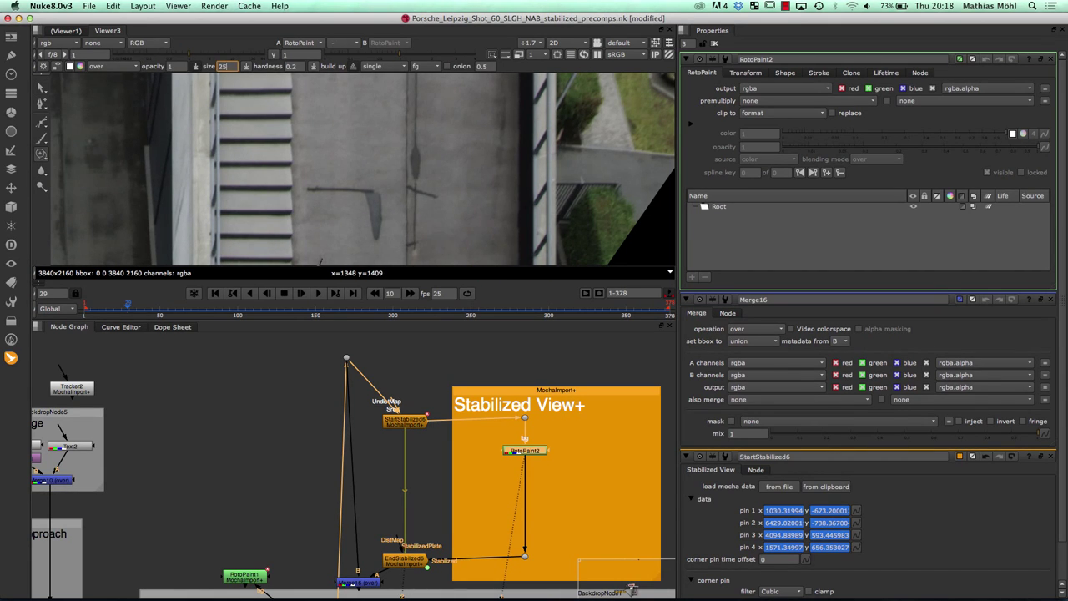
{"action": "type", "text": "50"}
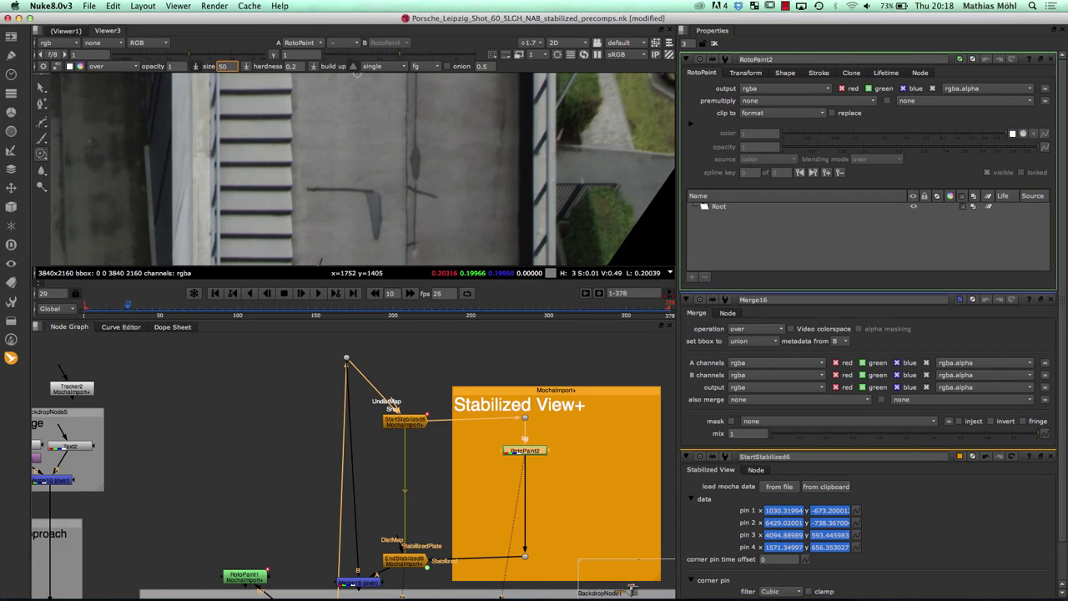
{"action": "left_click", "coordinate": [382, 66]}
{"action": "left_click", "coordinate": [382, 52]}
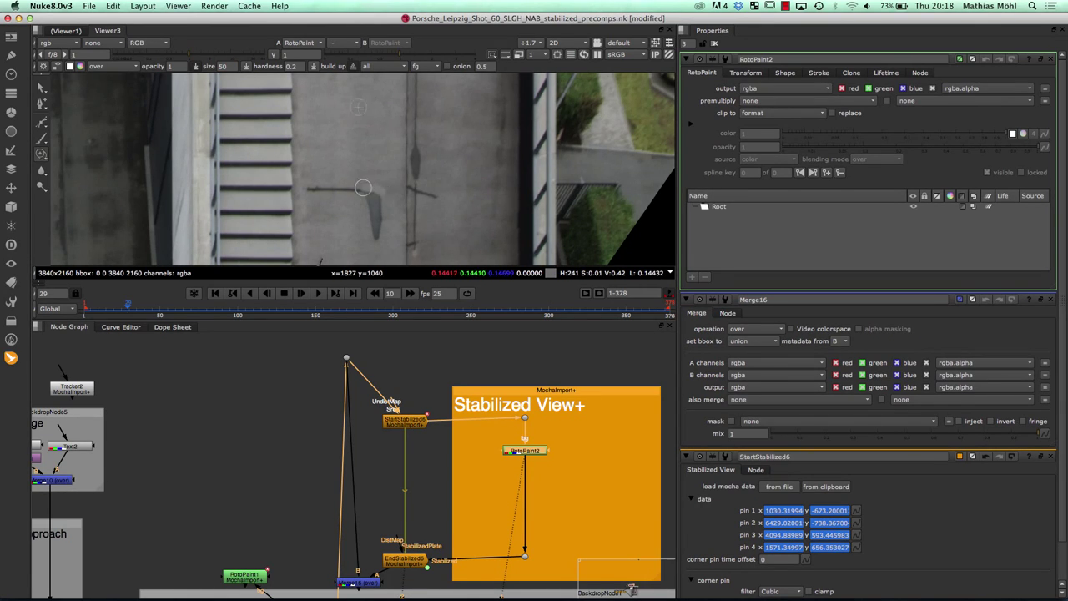
Step: Clone clean concrete over the dark L-shaped mark on the stabilized right ramp
{"action": "mouse_move", "coordinate": [330, 187]}
{"action": "left_mouse_down"}
{"action": "mouse_move", "coordinate": [308, 188]}
{"action": "mouse_move", "coordinate": [379, 200]}
{"action": "left_mouse_up"}
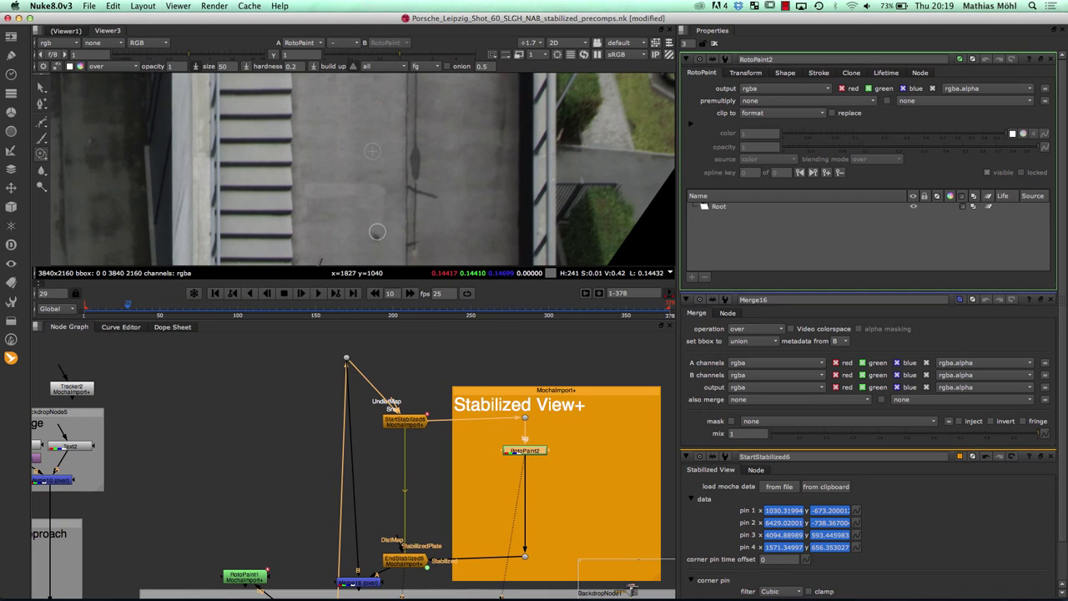
{"action": "mouse_move", "coordinate": [372, 229]}
{"action": "left_mouse_down"}
{"action": "mouse_move", "coordinate": [375, 190]}
{"action": "mouse_move", "coordinate": [374, 200]}
{"action": "left_mouse_up"}
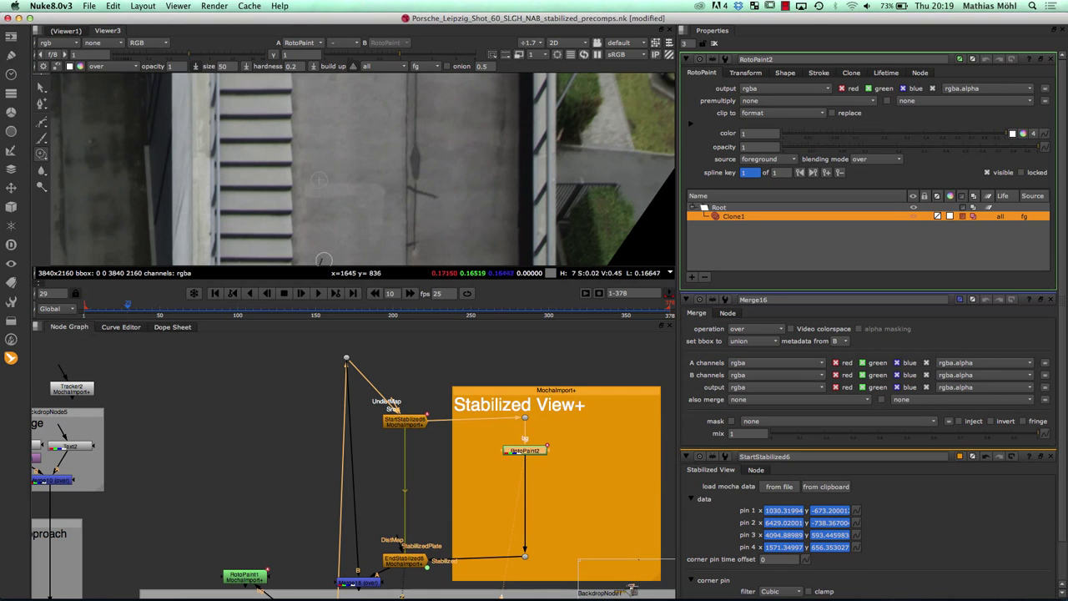
{"action": "scroll", "coordinate": [322, 245], "scroll_direction": "down", "scroll_amount": 5}
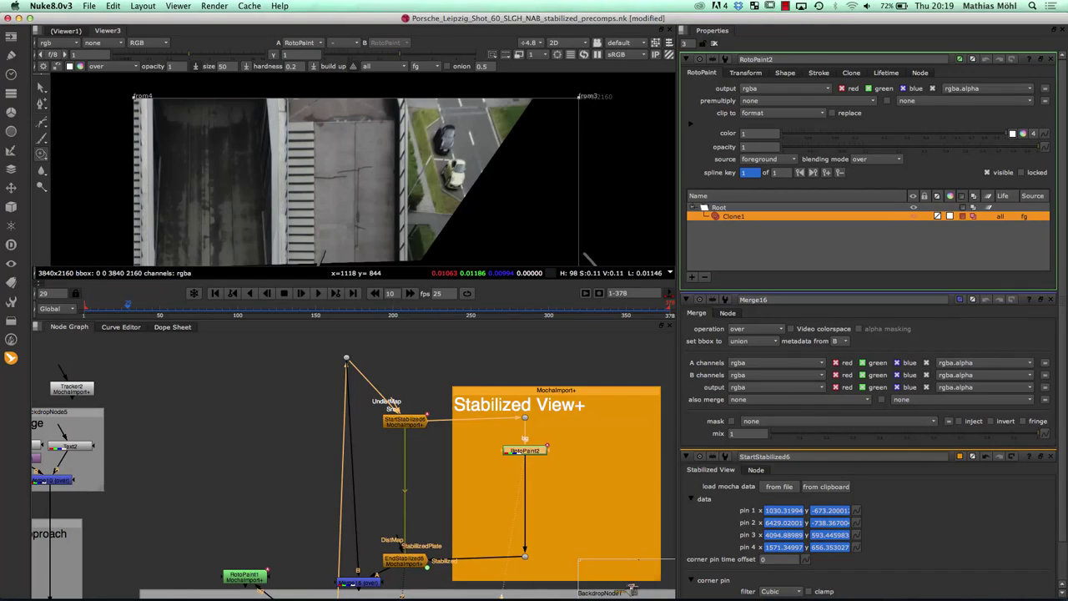
Step: Show EndStabilized6's output in the viewer and examine the painted right ramp in its original perspective
{"action": "double_click", "coordinate": [404, 560]}
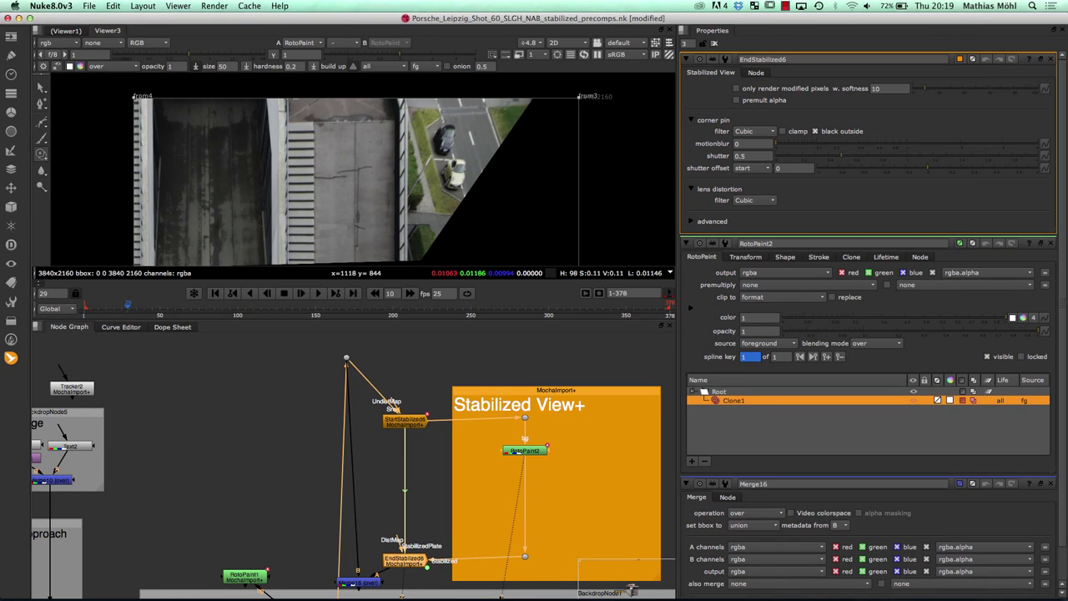
{"action": "key", "text": "1"}
{"action": "left_click_drag", "start_coordinate": [360, 198], "coordinate": [351, 131]}
{"action": "scroll", "coordinate": [350, 131], "scroll_direction": "down", "scroll_amount": 3}
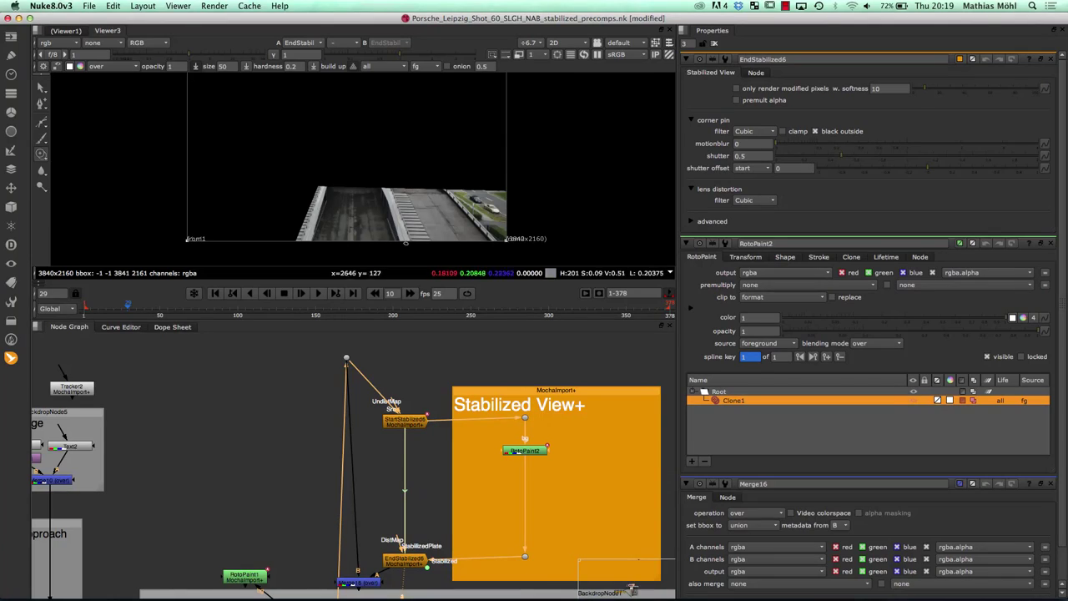
{"action": "mouse_move", "coordinate": [415, 219]}
{"action": "left_mouse_down"}
{"action": "mouse_move", "coordinate": [410, 250]}
{"action": "mouse_move", "coordinate": [412, 219]}
{"action": "mouse_move", "coordinate": [436, 222]}
{"action": "left_mouse_up"}
Step: Make EndStabilized6 render only modified pixels with premultiplied alpha, toggling the option to compare its effect
{"action": "double_click", "coordinate": [404, 422]}
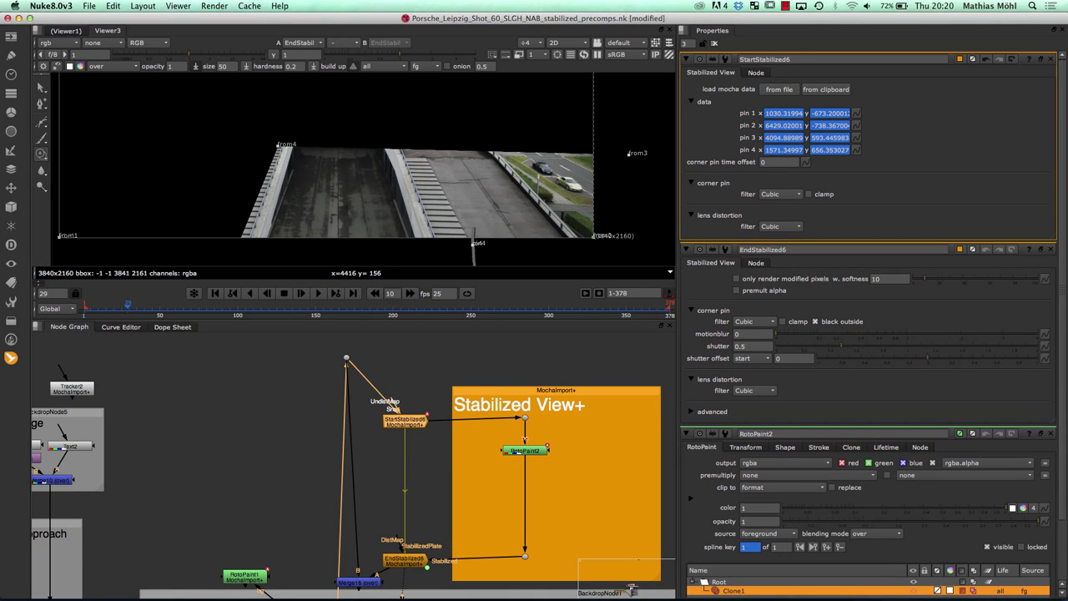
{"action": "double_click", "coordinate": [405, 560]}
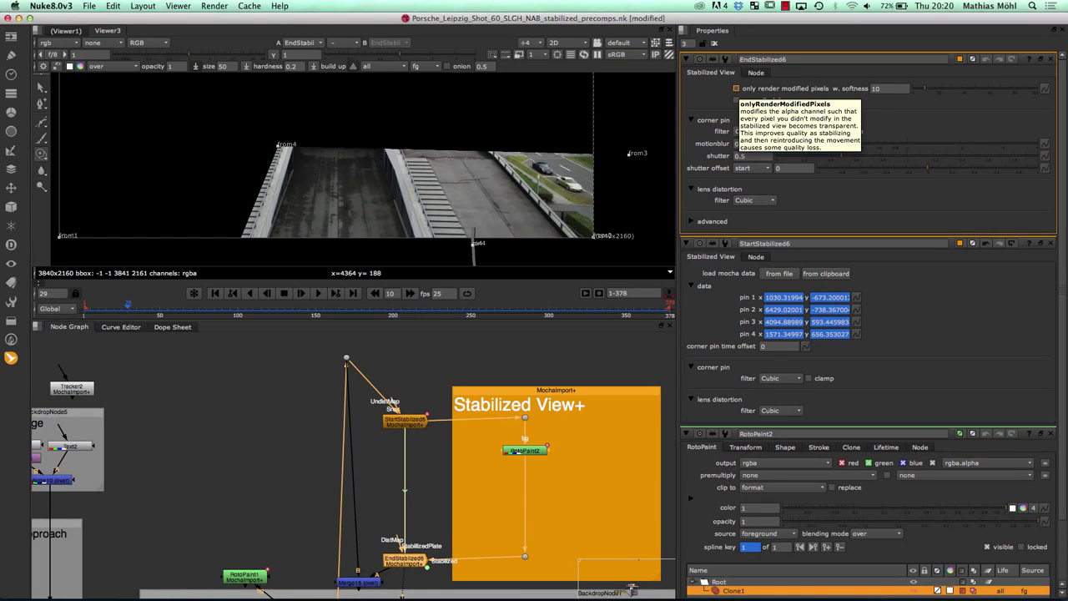
{"action": "left_click", "coordinate": [736, 88]}
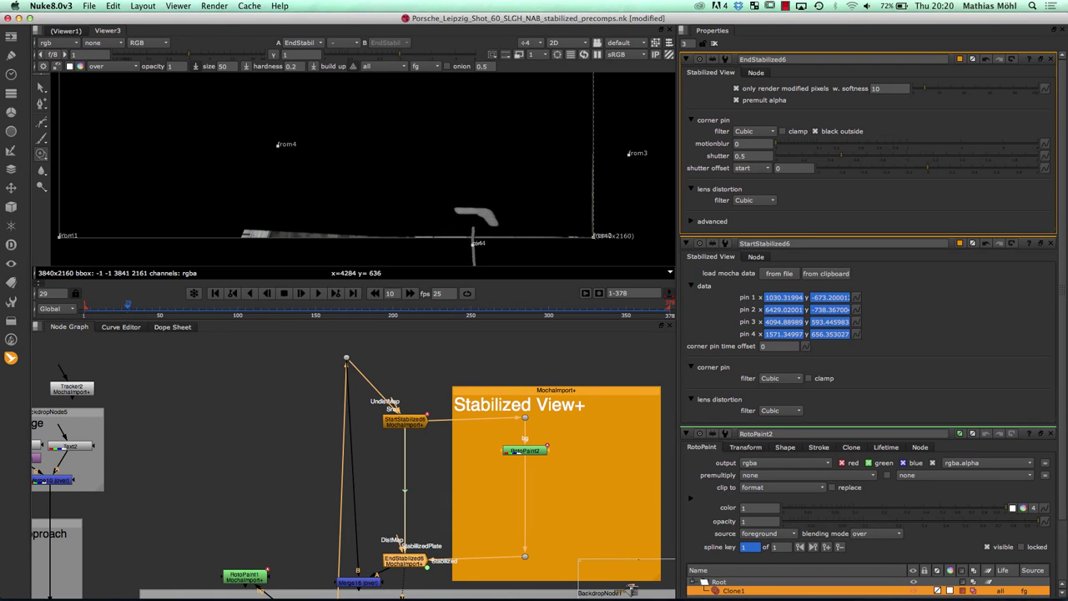
{"action": "left_click", "coordinate": [736, 88]}
{"action": "left_click", "coordinate": [736, 88]}
{"action": "left_click", "coordinate": [736, 88]}
{"action": "left_click", "coordinate": [736, 88]}
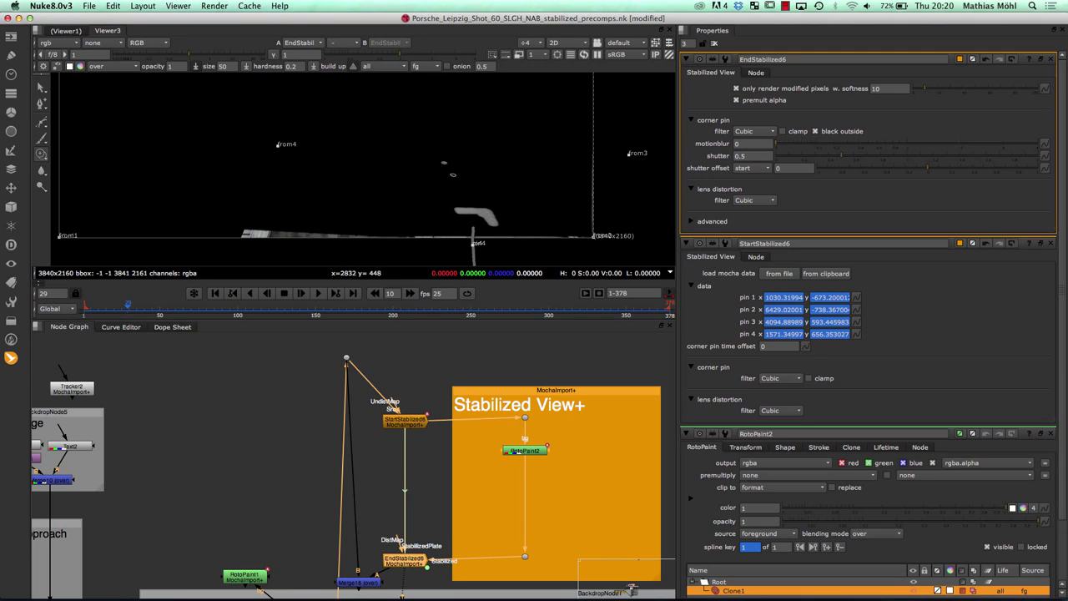
Step: View the merged cleanup over the full shot and return the viewer to EndStabilized6's isolated patch
{"action": "left_click", "coordinate": [359, 582]}
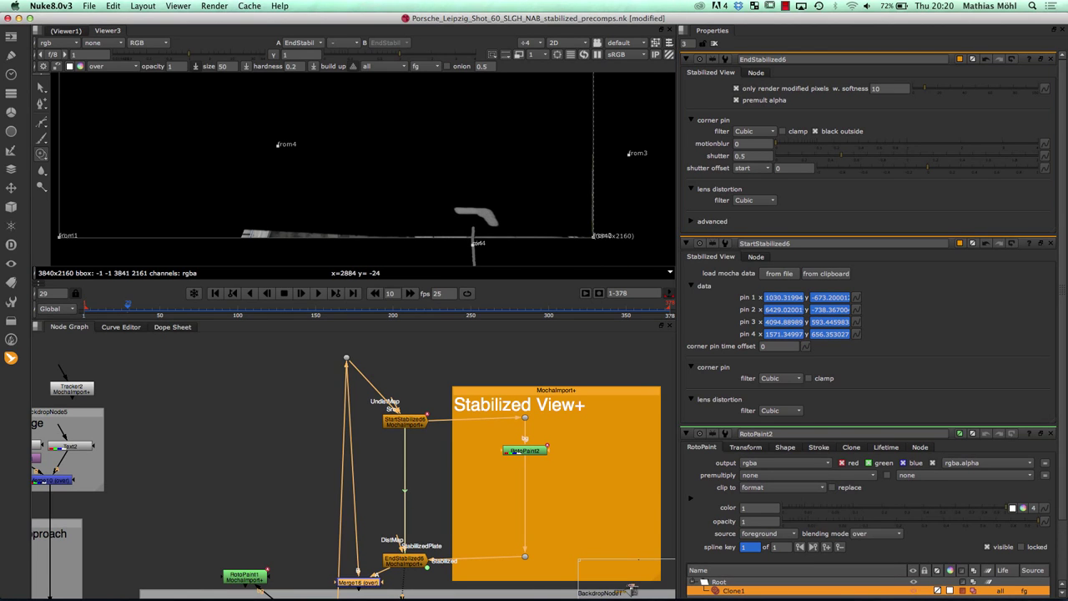
{"action": "key", "text": "1"}
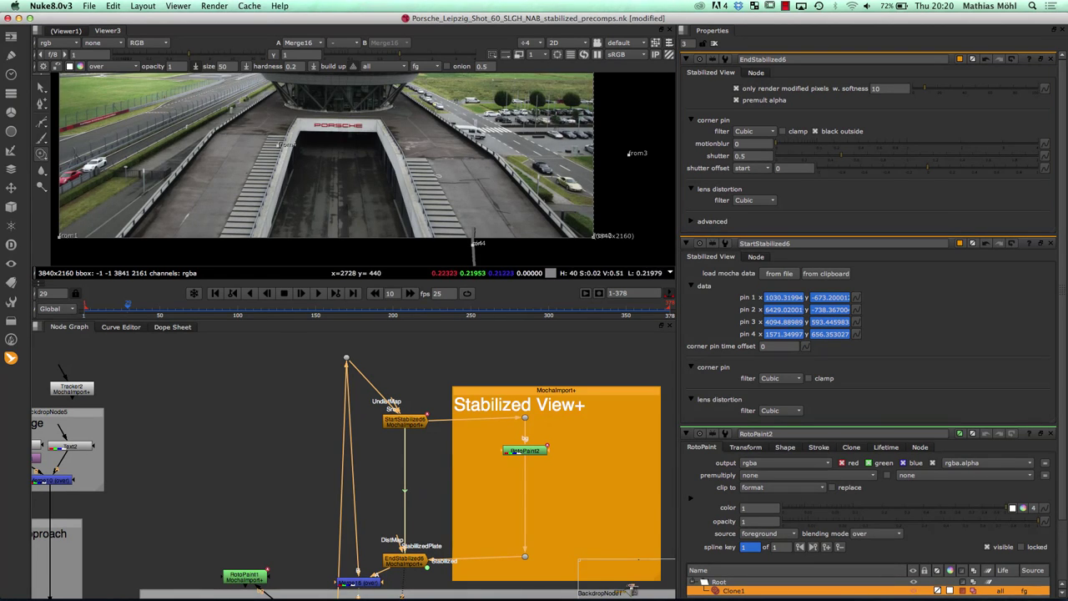
{"action": "left_click", "coordinate": [406, 561]}
{"action": "key", "text": "1"}
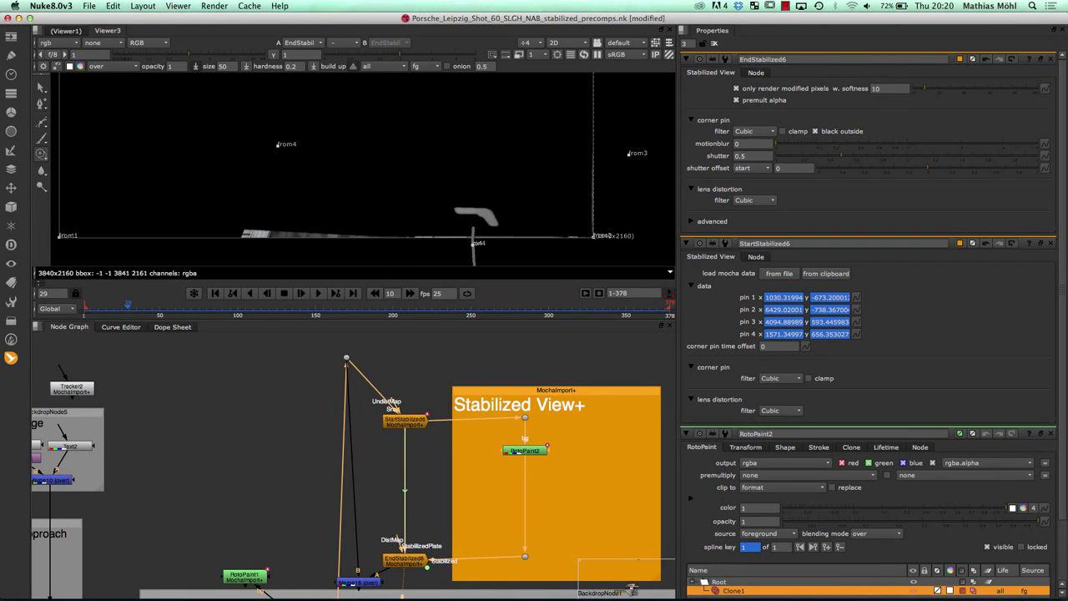
Step: Set the softness of EndStabilized6's modified-pixel rendering to 6.5
{"action": "left_click_drag", "start_coordinate": [923, 88], "coordinate": [938, 87]}
{"action": "key", "text": "ctrl+z"}
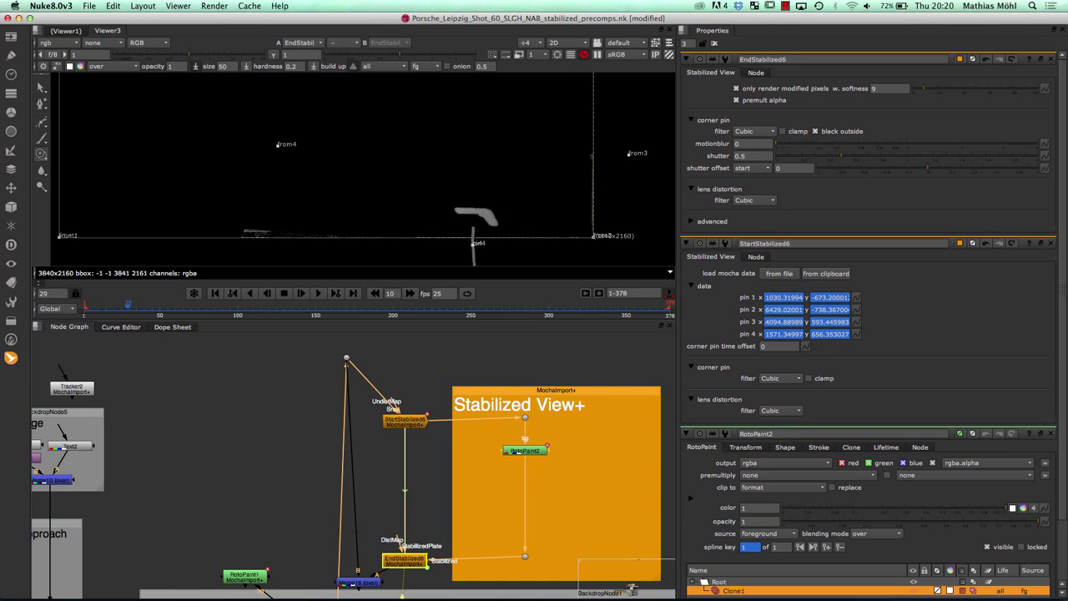
{"action": "key", "text": "ctrl+z"}
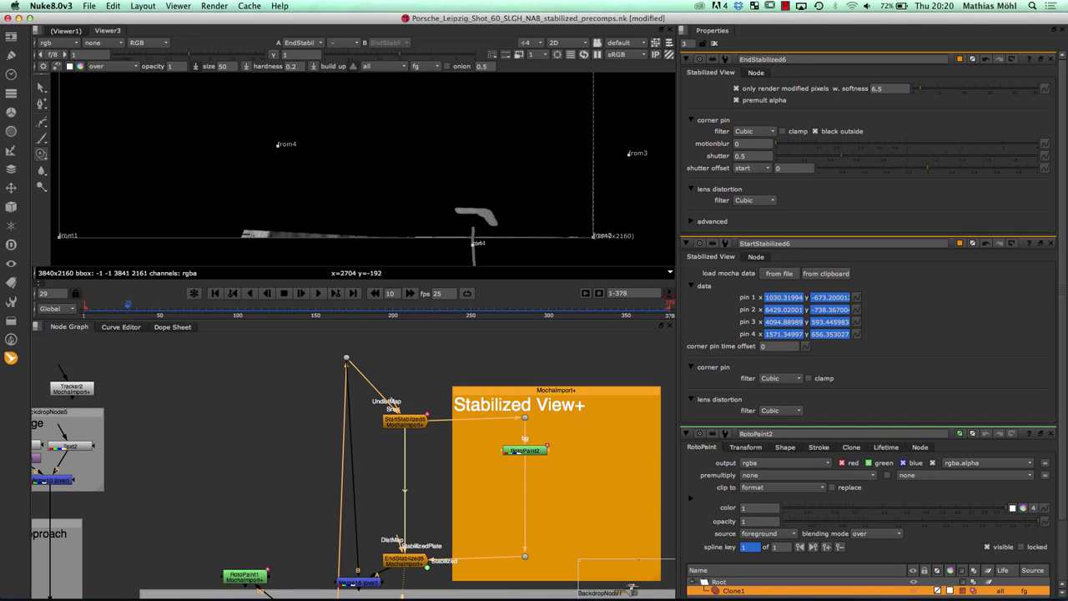
{"action": "scroll", "coordinate": [631, 588], "scroll_direction": "right", "scroll_amount": 1}
{"action": "left_click", "coordinate": [11, 357]}
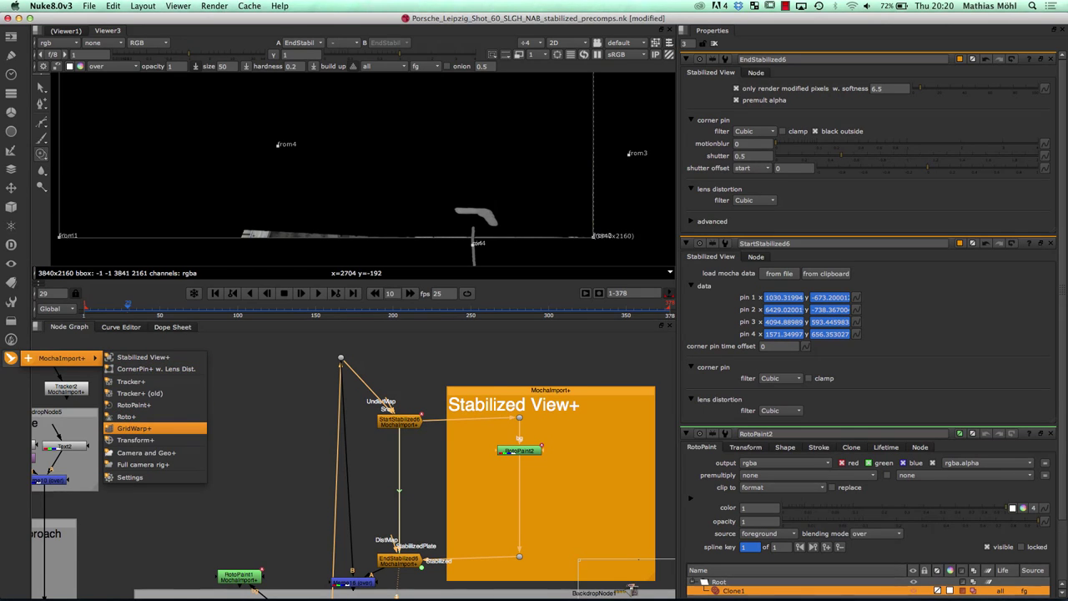
{"action": "left_click", "coordinate": [88, 6]}
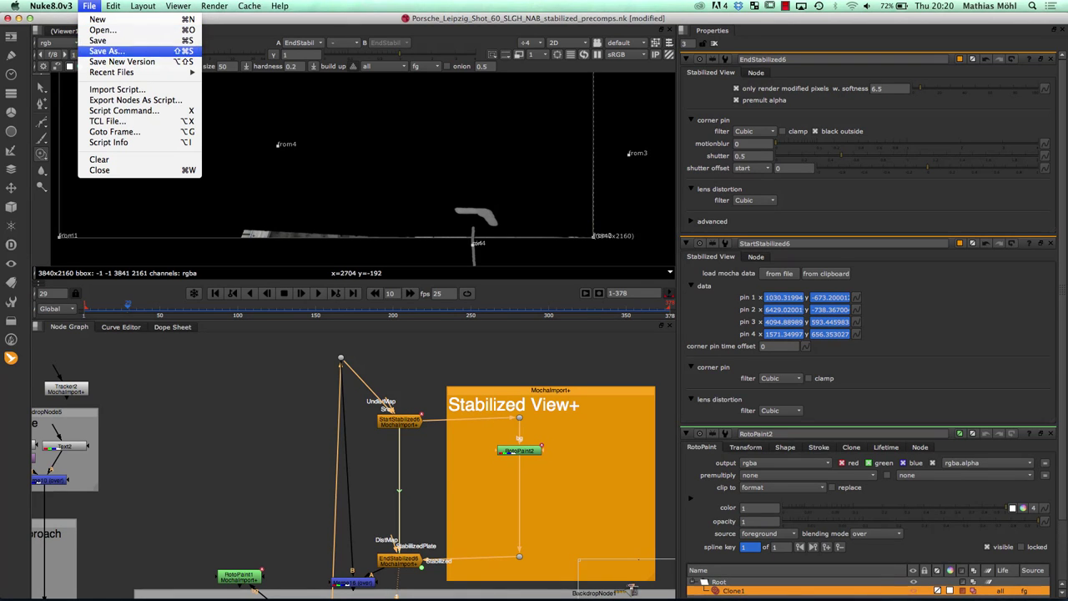
Step: Open the recent script grid_warp_face.nk, accept restoring its autosave, and enlarge the script window to fill the screen
{"action": "mouse_move", "coordinate": [113, 72]}
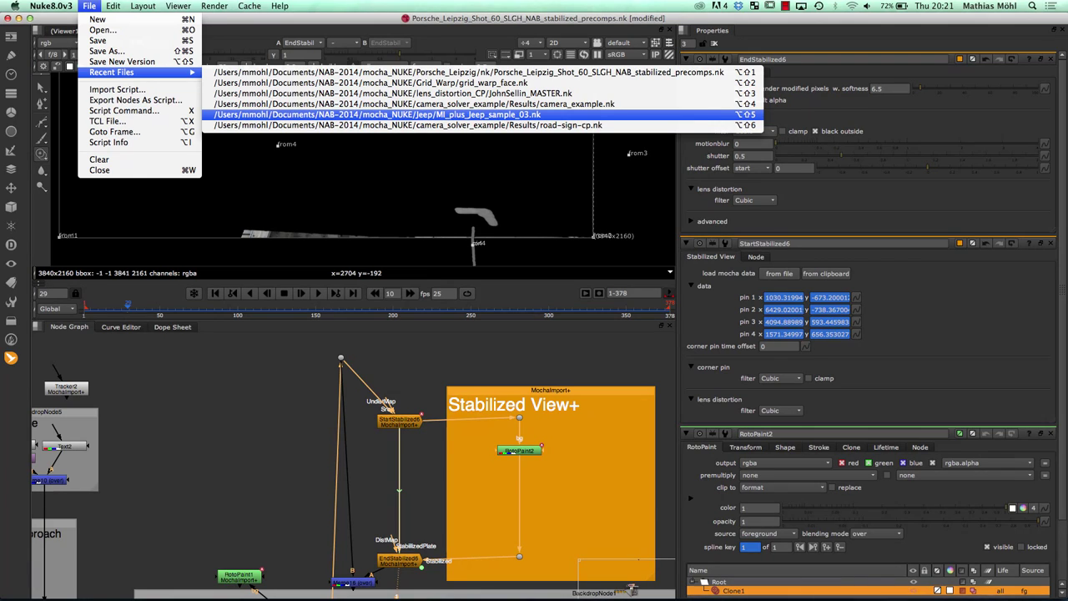
{"action": "left_click", "coordinate": [417, 83]}
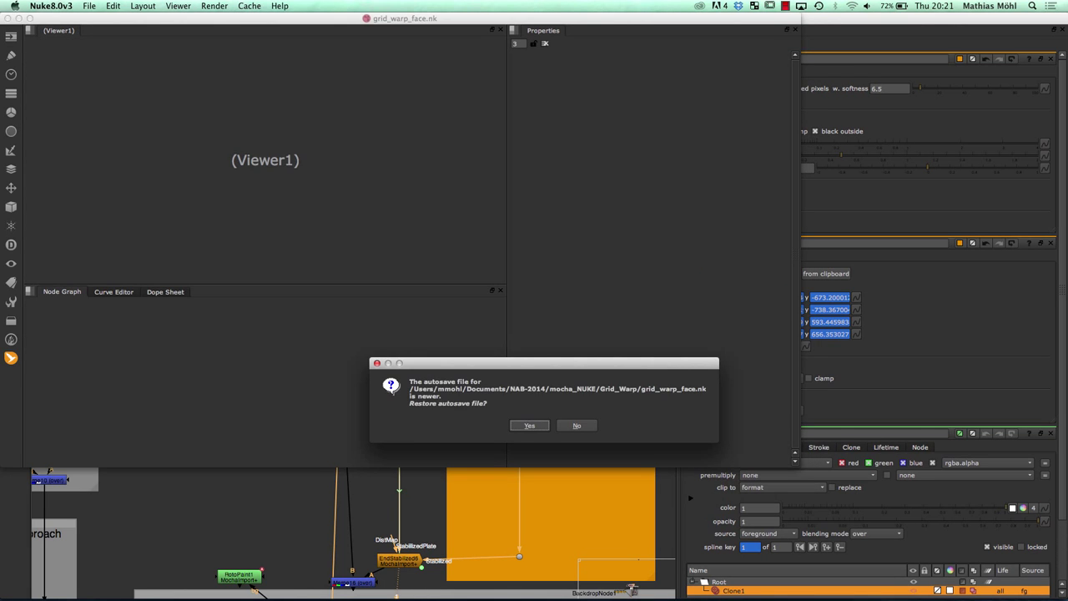
{"action": "key", "text": "Return"}
{"action": "left_click_drag", "start_coordinate": [421, 19], "coordinate": [460, 1]}
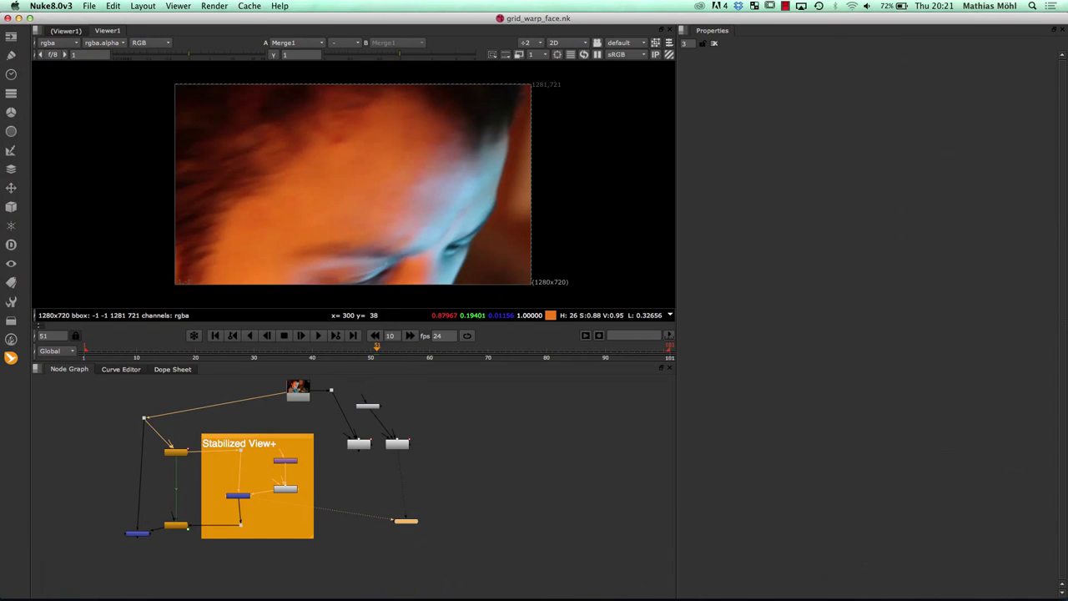
Step: Show the original Read1 footage in the viewer and scrub through the head turn
{"action": "left_click", "coordinate": [298, 394]}
{"action": "key", "text": "1"}
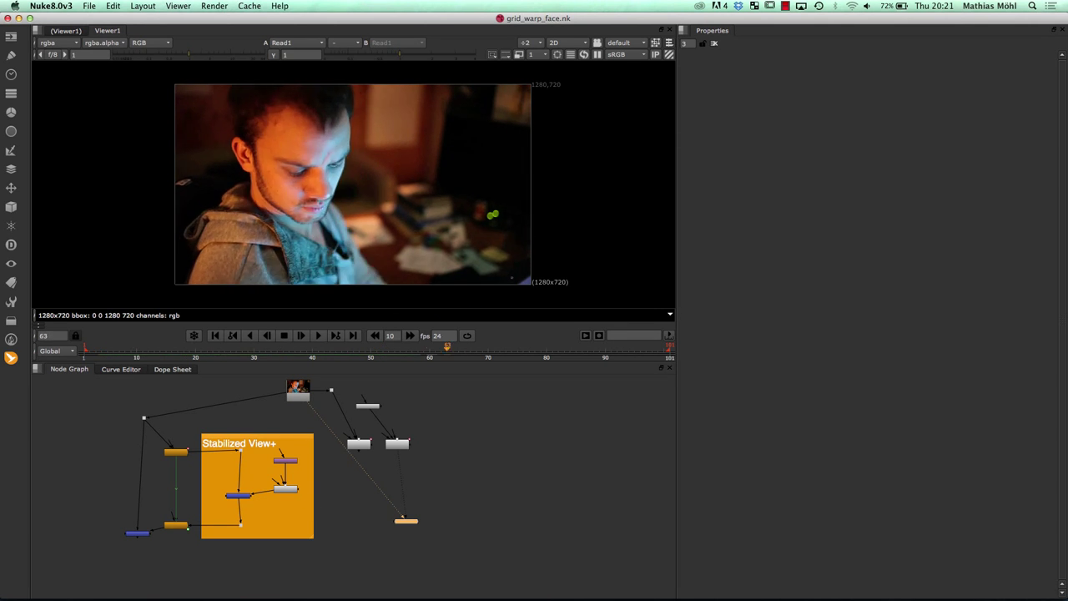
{"action": "mouse_move", "coordinate": [155, 349]}
{"action": "left_mouse_down"}
{"action": "mouse_move", "coordinate": [460, 349]}
{"action": "mouse_move", "coordinate": [172, 348]}
{"action": "left_mouse_up"}
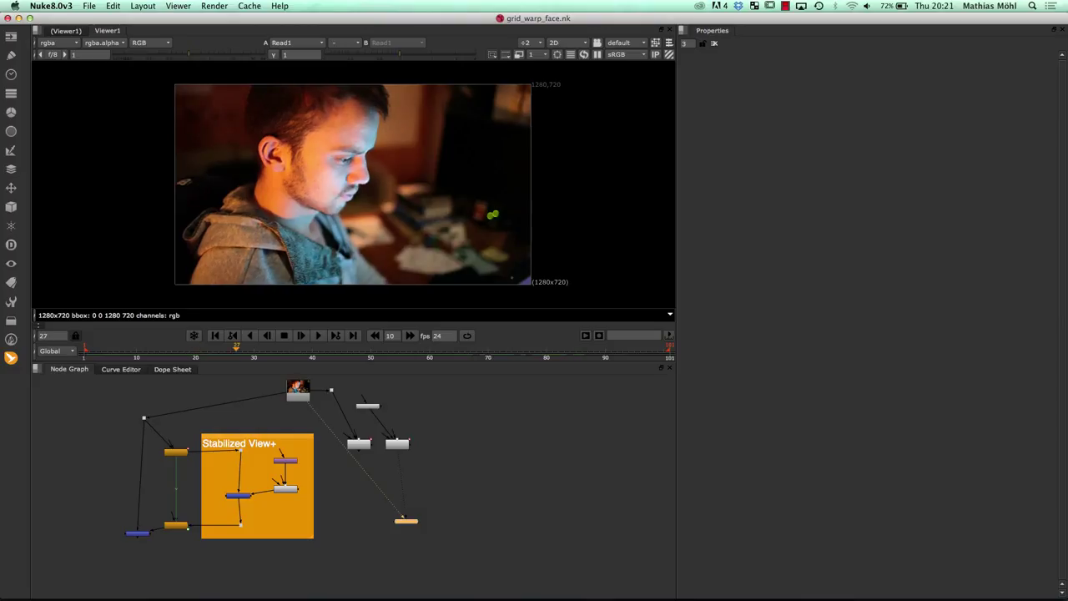
Step: Feed the finished GridWarp3_2 output to the viewer and compare it repeatedly with the original footage
{"action": "left_click", "coordinate": [359, 445]}
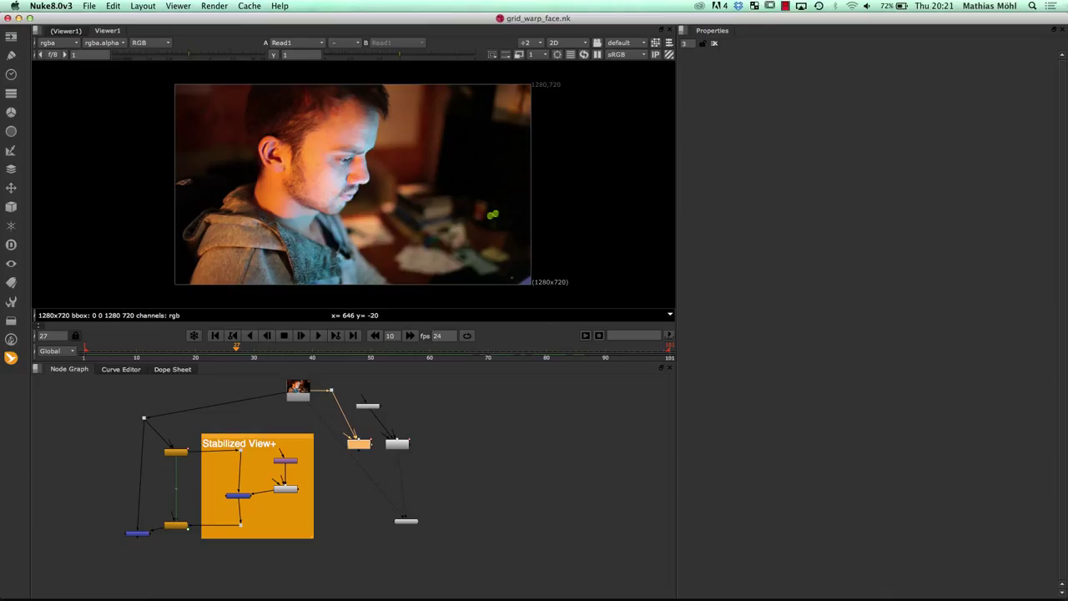
{"action": "left_click", "coordinate": [406, 521]}
{"action": "key", "text": "1"}
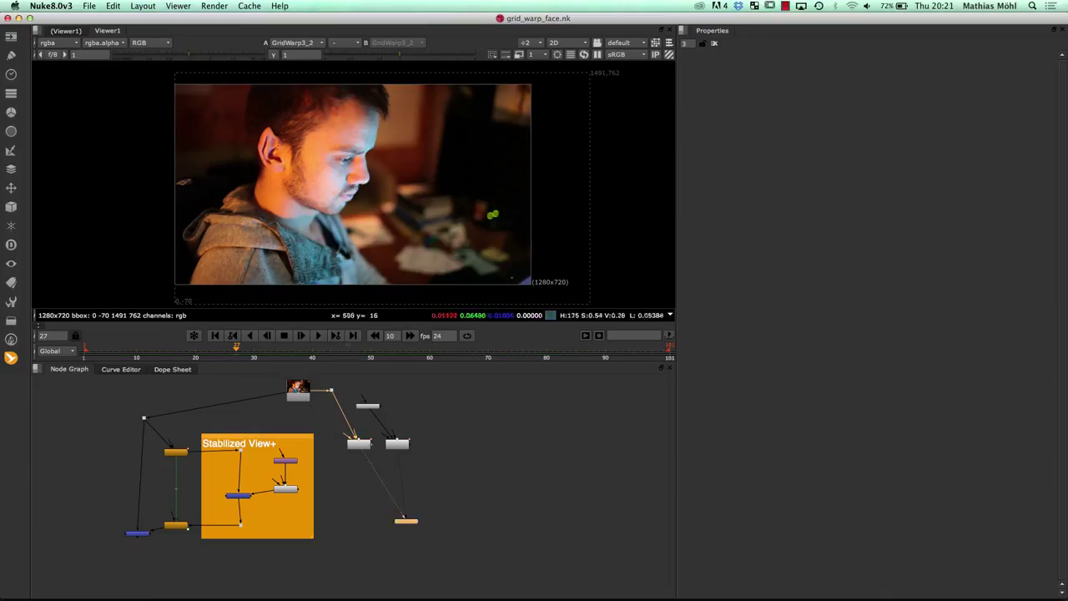
{"action": "key", "text": "1"}
{"action": "key", "text": "2"}
{"action": "key", "text": "1"}
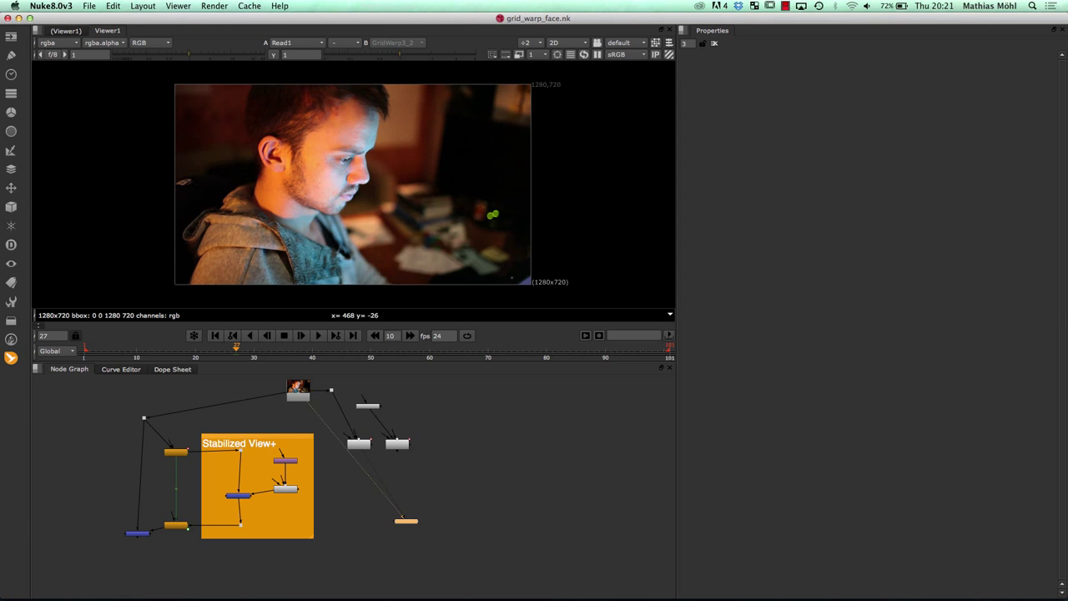
{"action": "key", "text": "2"}
{"action": "key", "text": "1"}
{"action": "key", "text": "1"}
{"action": "key", "text": "1"}
{"action": "key", "text": "1"}
{"action": "key", "text": "1"}
{"action": "key", "text": "1"}
{"action": "key", "text": "1"}
{"action": "key", "text": "2"}
Step: Scrub forward and step back through the GridWarp3_2 result to examine how the warped ear follows the head
{"action": "left_click_drag", "start_coordinate": [236, 349], "coordinate": [341, 349]}
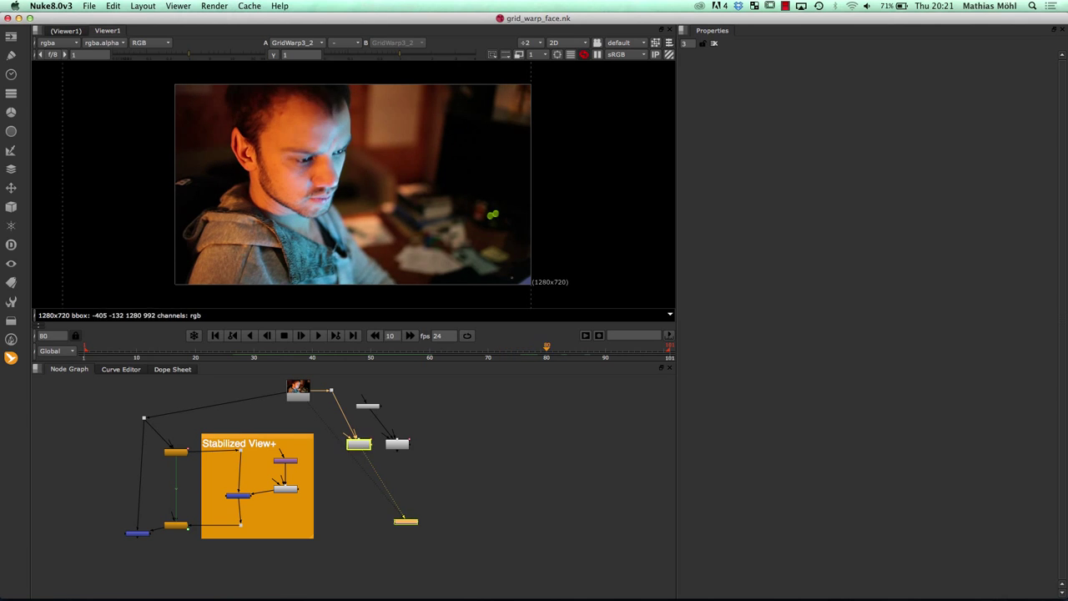
{"action": "key", "text": "Left"}
{"action": "key", "text": "Left"}
{"action": "key", "text": "Left"}
{"action": "key", "text": "Left"}
{"action": "key", "text": "Left"}
{"action": "key", "text": "Left"}
{"action": "key", "text": "Left"}
{"action": "key", "text": "Left"}
{"action": "key", "text": "Left"}
{"action": "key", "text": "Left"}
{"action": "key", "text": "Left"}
{"action": "key", "text": "Left"}
{"action": "key", "text": "Left"}
{"action": "key", "text": "Left"}
{"action": "key", "text": "Left"}
{"action": "key", "text": "Left"}
{"action": "key", "text": "Left"}
{"action": "key", "text": "Left"}
{"action": "key", "text": "Left"}
{"action": "key", "text": "Left"}
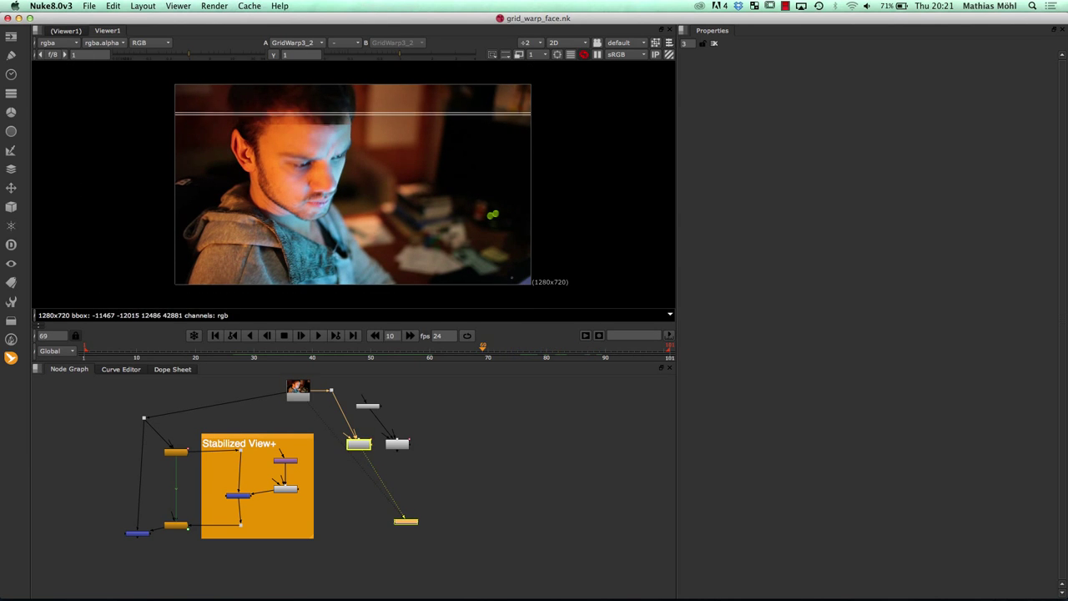
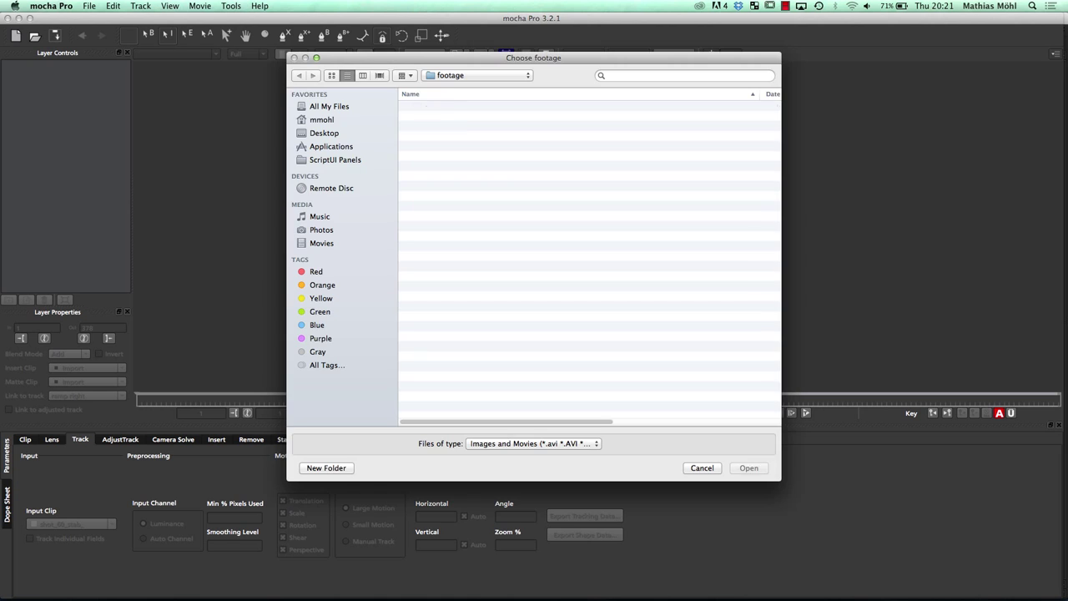
Step: Create a new mocha Pro project from CKCP_TurnLookTurn_001_sml001.jpg in the NAB-2014/mocha_NUKE/Grid_Warp/gridWarp_clip folder
{"action": "left_click", "coordinate": [480, 75]}
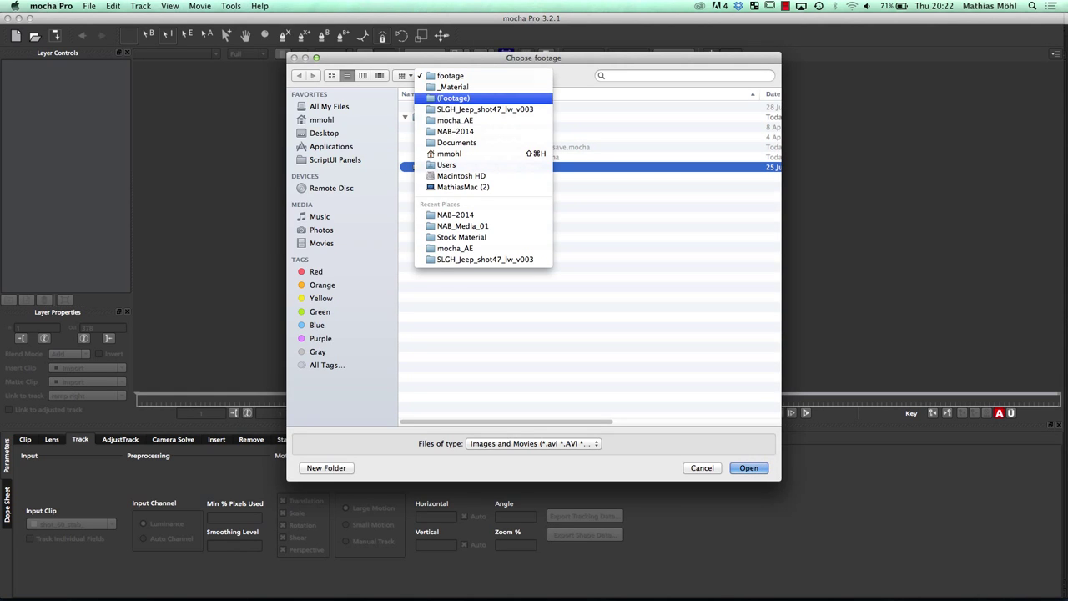
{"action": "key", "text": "Down"}
{"action": "key", "text": "Down"}
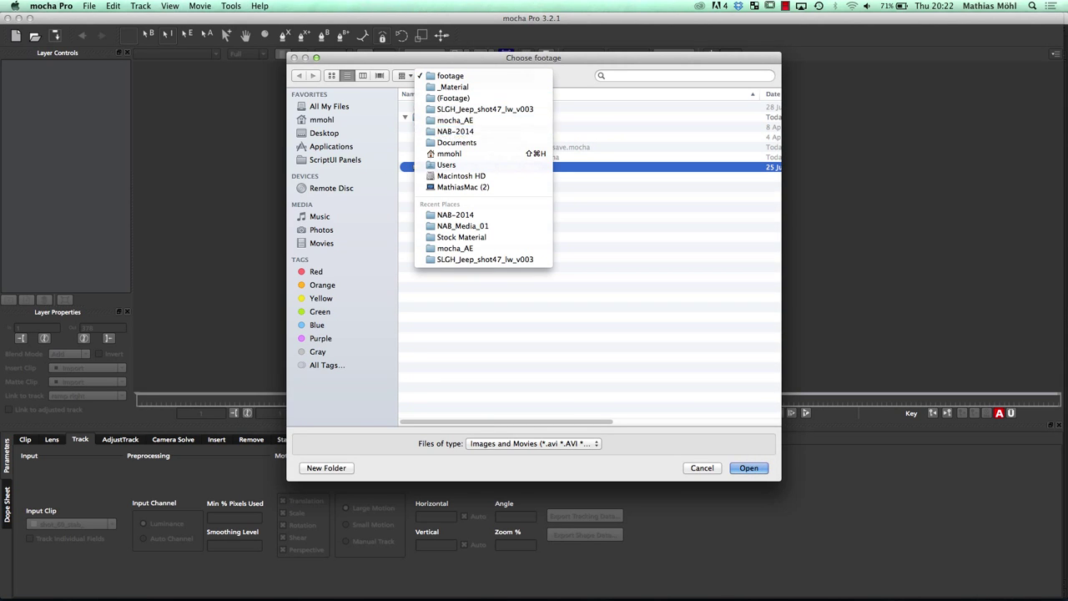
{"action": "key", "text": "Return"}
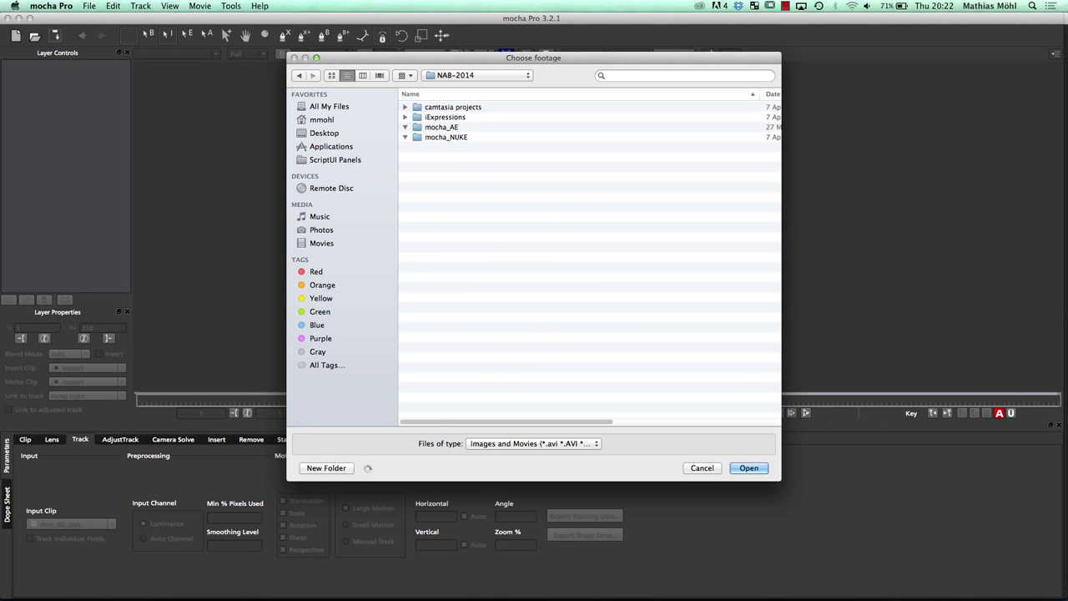
{"action": "scroll", "coordinate": [587, 255], "scroll_direction": "down", "scroll_amount": 5}
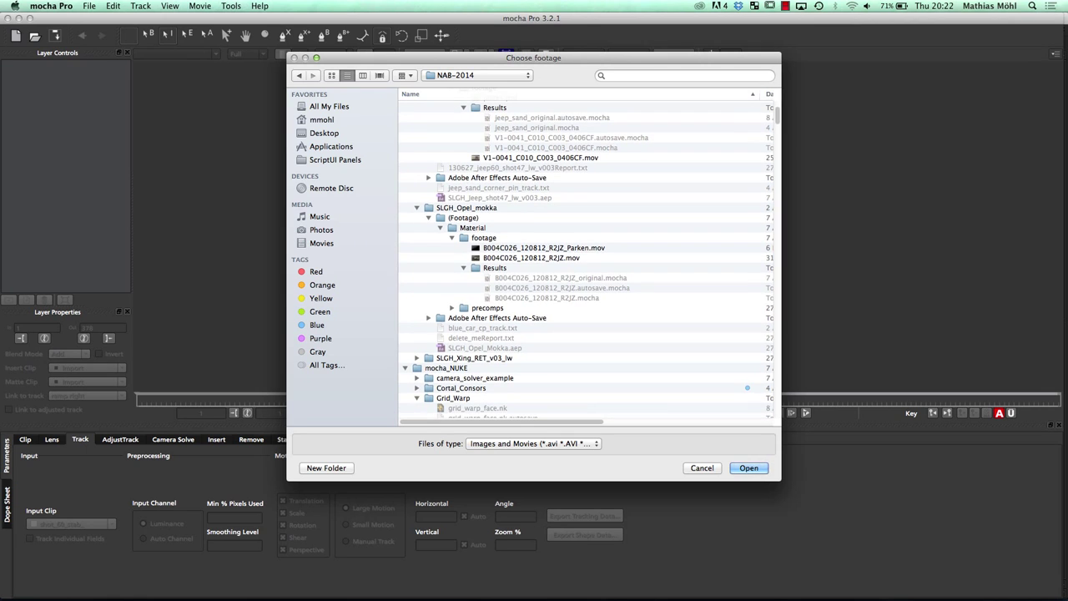
{"action": "scroll", "coordinate": [590, 260], "scroll_direction": "down", "scroll_amount": 10}
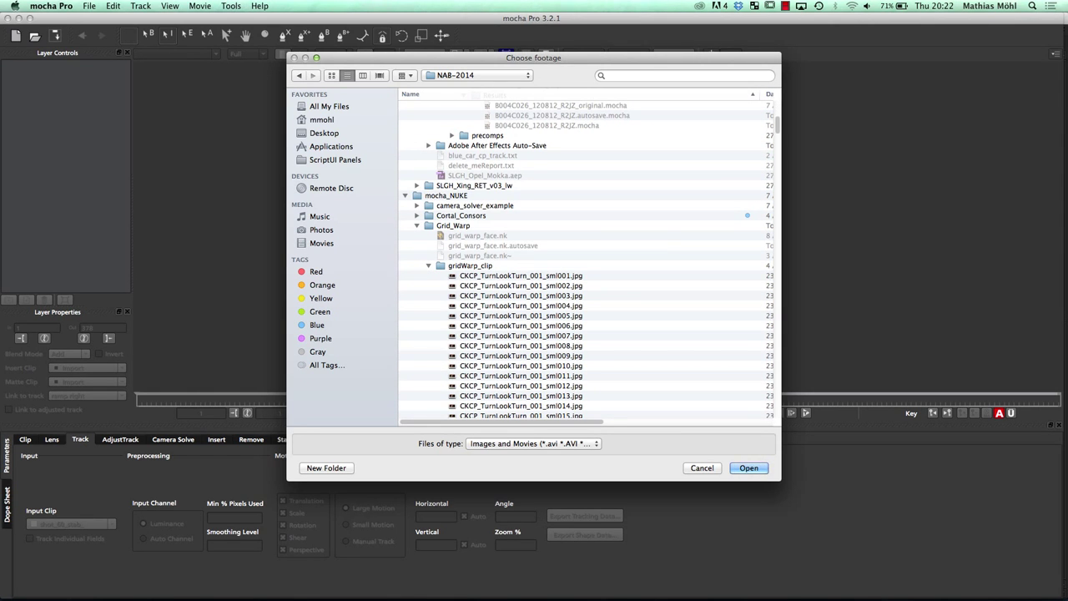
{"action": "left_click", "coordinate": [521, 275]}
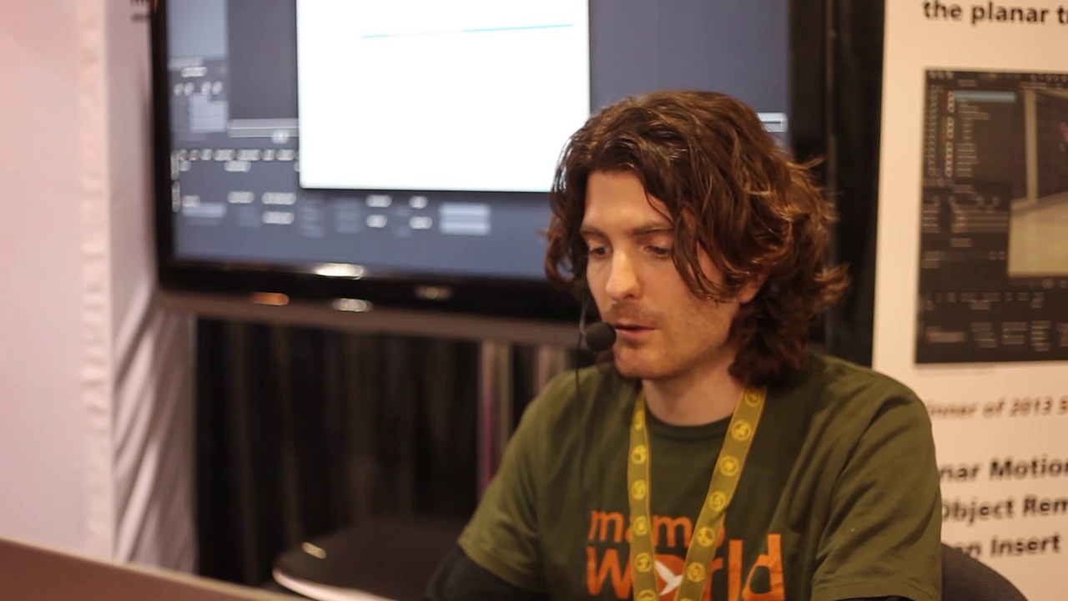
{"action": "key", "text": "Return"}
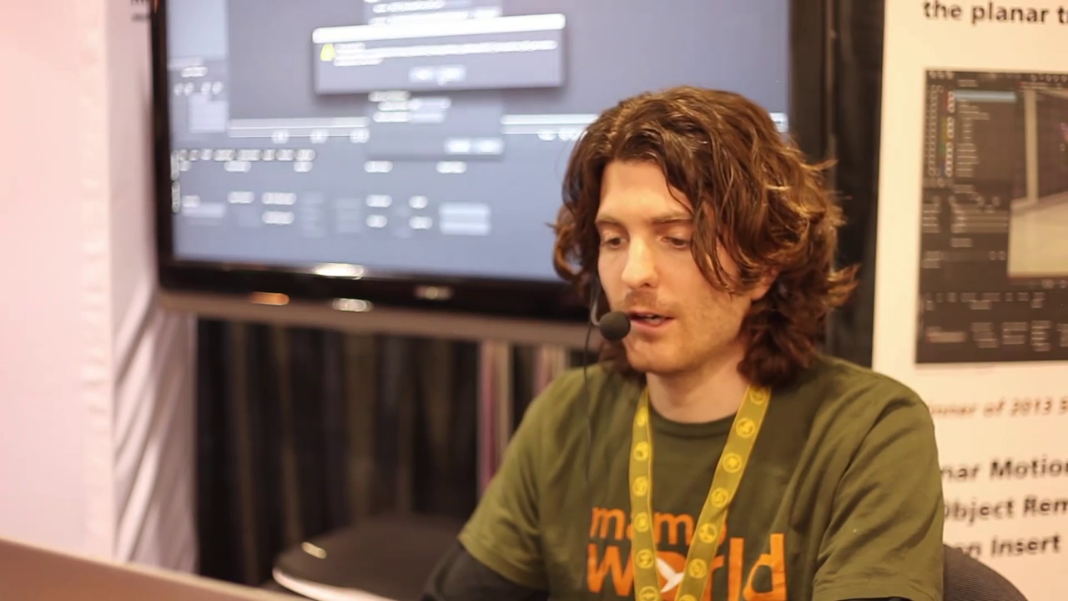
{"action": "key", "text": "Return"}
{"action": "key", "text": "Return"}
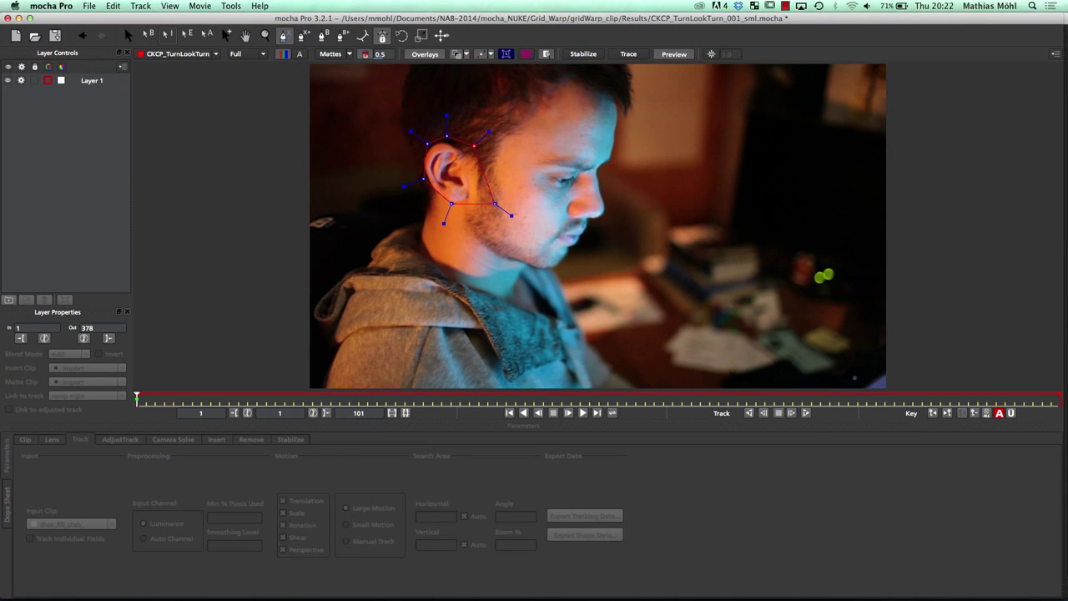
Step: Adjust the spline points around the ear and track Layer 1 forward through the clip
{"action": "left_click", "coordinate": [127, 35]}
{"action": "left_click_drag", "start_coordinate": [495, 203], "coordinate": [422, 142]}
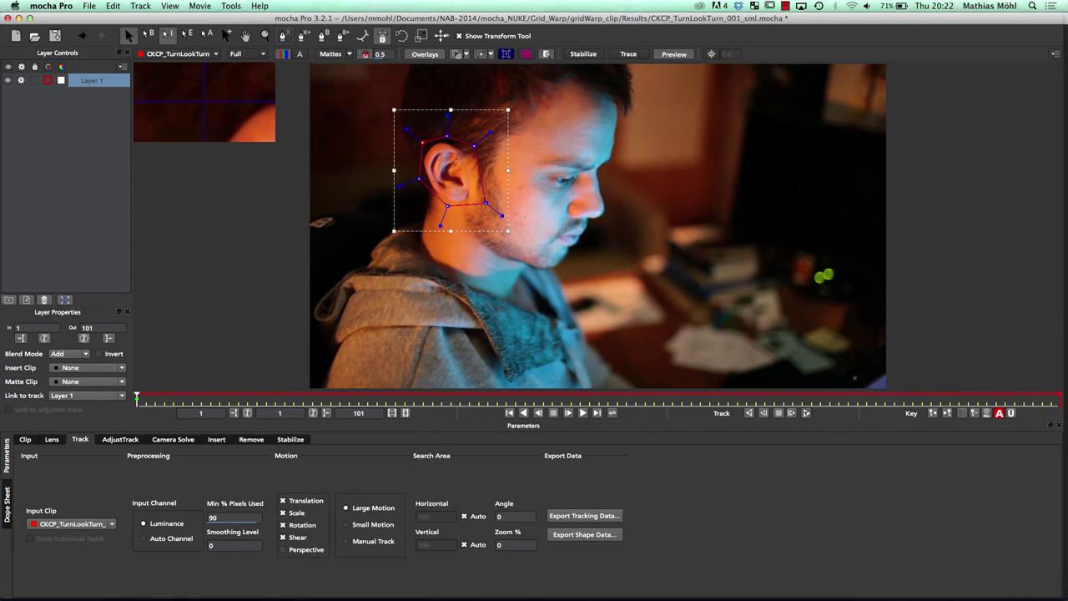
{"action": "key", "text": "t"}
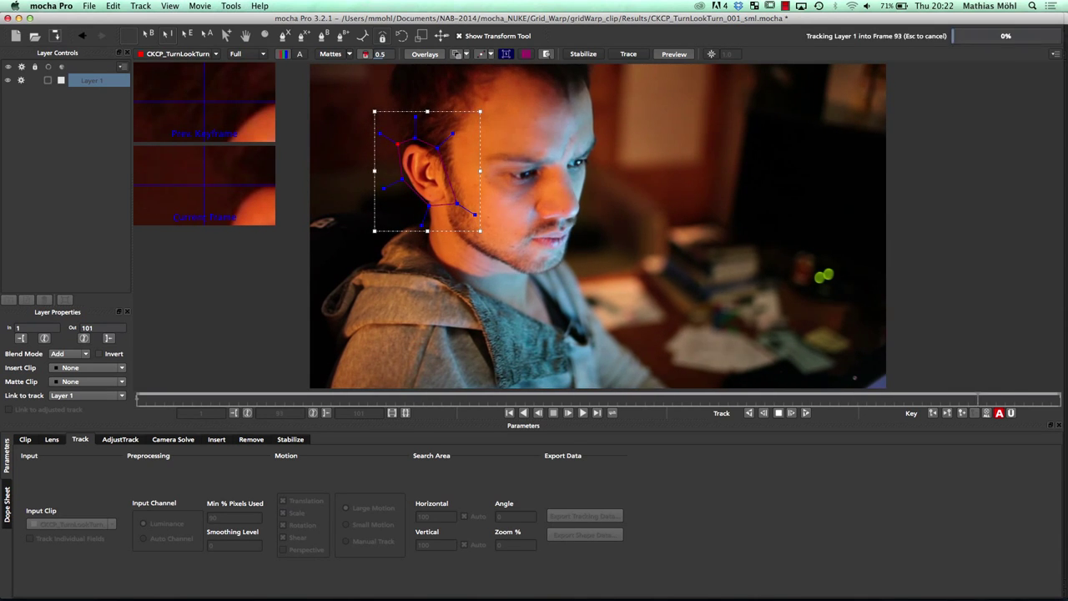
Step: Copy the ear's tracking data to the clipboard as Nuke Corner Pin (*.nk) and switch back to grid_warp_face.nk in Nuke
{"action": "left_click", "coordinate": [584, 515]}
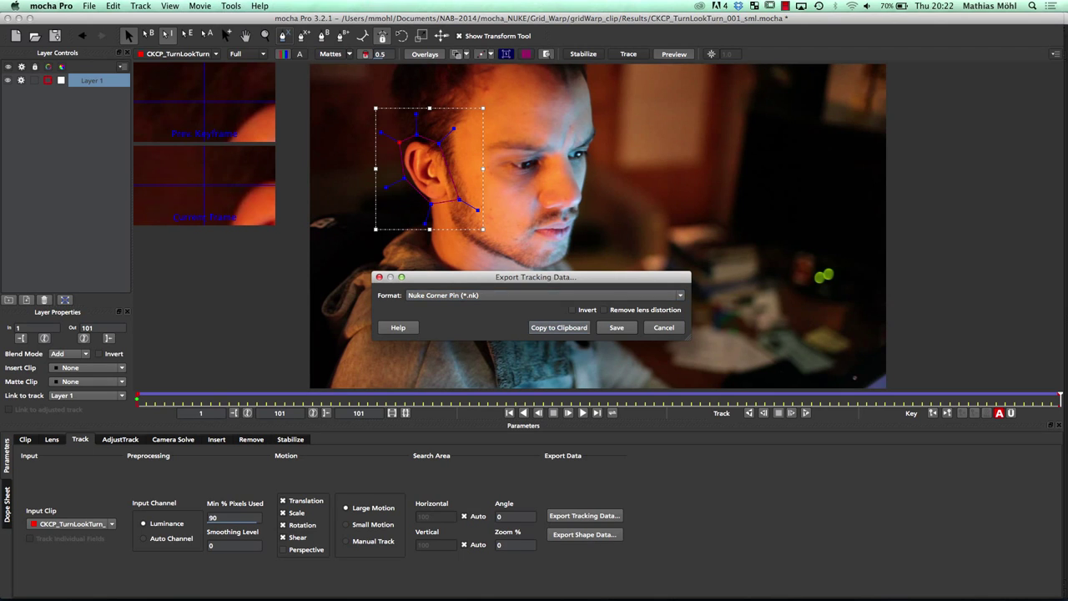
{"action": "key", "text": "Return"}
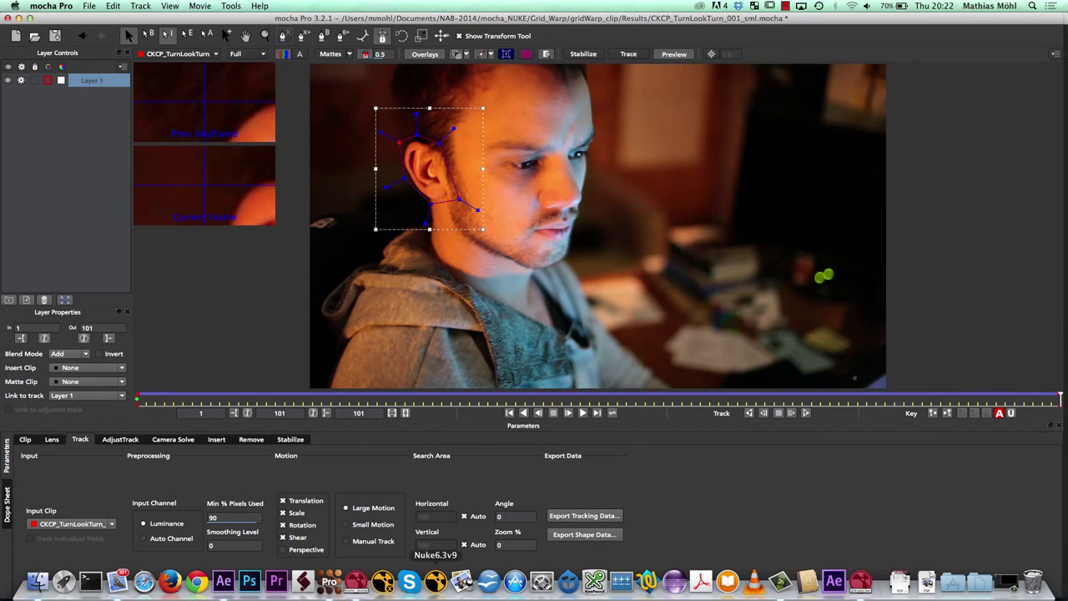
{"action": "left_click", "coordinate": [356, 582]}
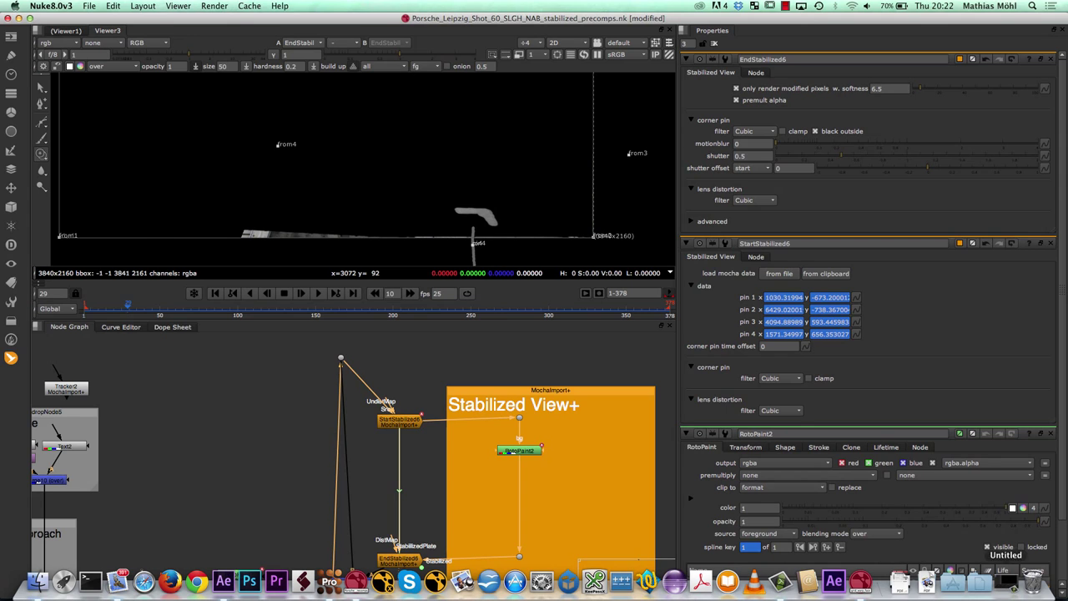
{"action": "left_click", "coordinate": [860, 582]}
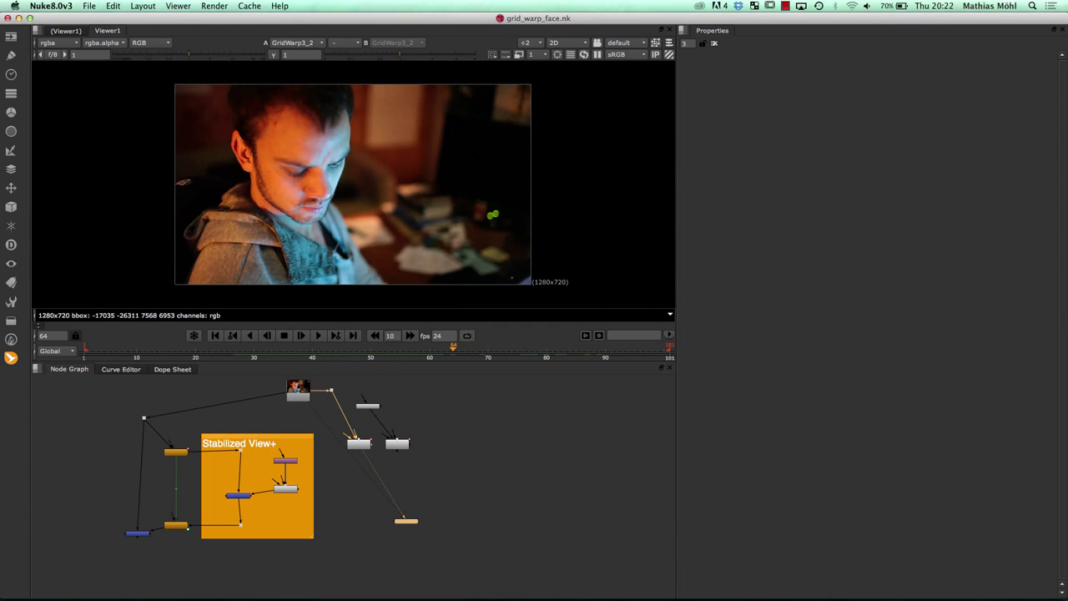
Step: Detach Read1 from the existing node branches and move it to a free spot in the node graph
{"action": "scroll", "coordinate": [334, 468], "scroll_direction": "up", "scroll_amount": 5}
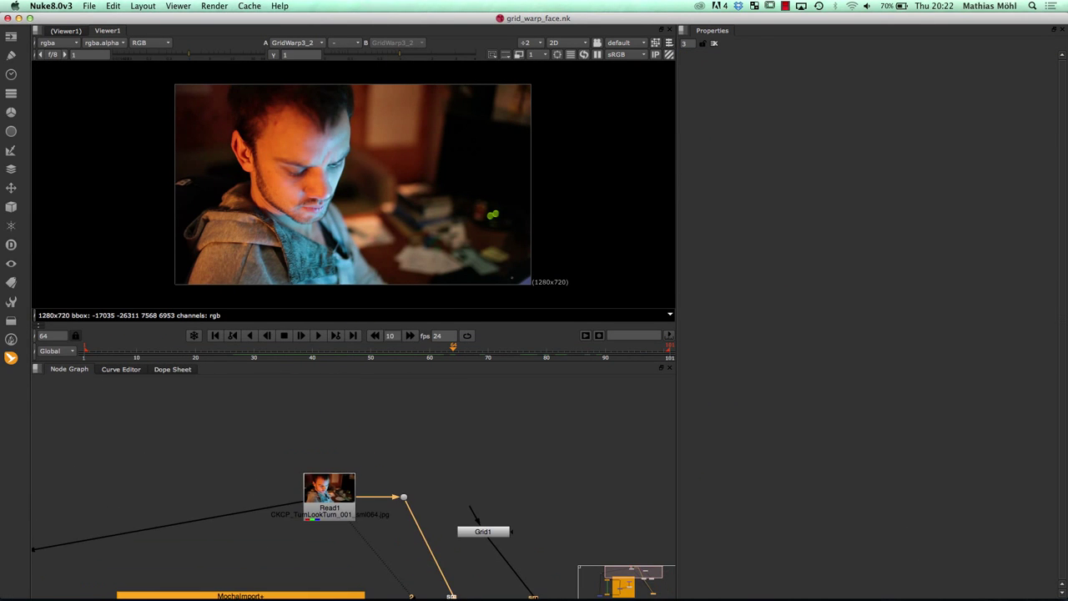
{"action": "left_click_drag", "start_coordinate": [370, 476], "coordinate": [441, 452]}
{"action": "left_click_drag", "start_coordinate": [229, 477], "coordinate": [164, 451]}
{"action": "left_click_drag", "start_coordinate": [320, 457], "coordinate": [269, 423]}
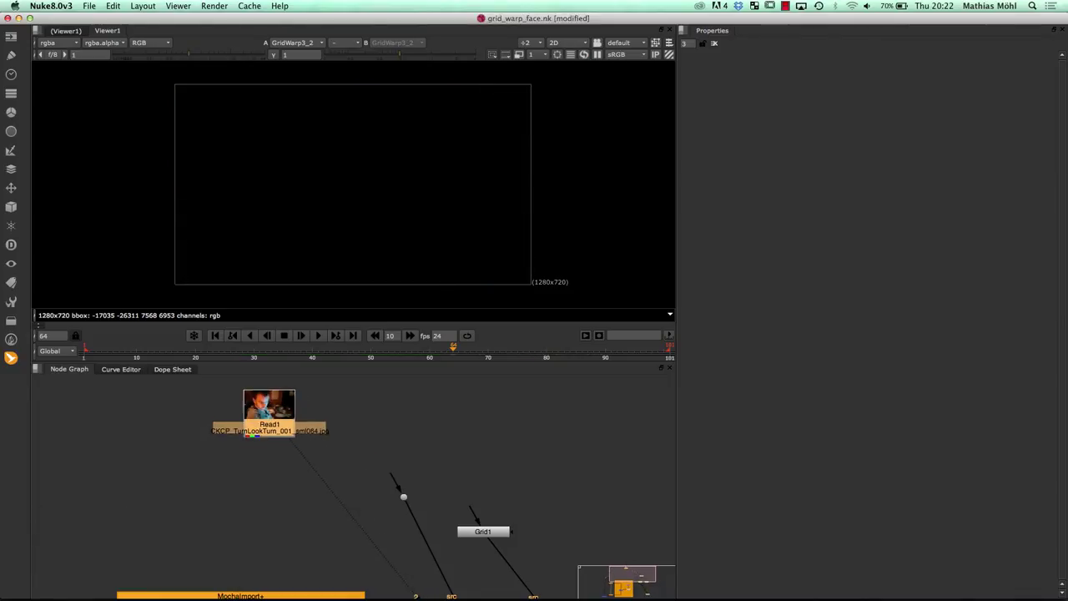
Step: Add a MochaImport+ GridWarp+ node below Read1 and show its output in the viewer
{"action": "left_click", "coordinate": [11, 357]}
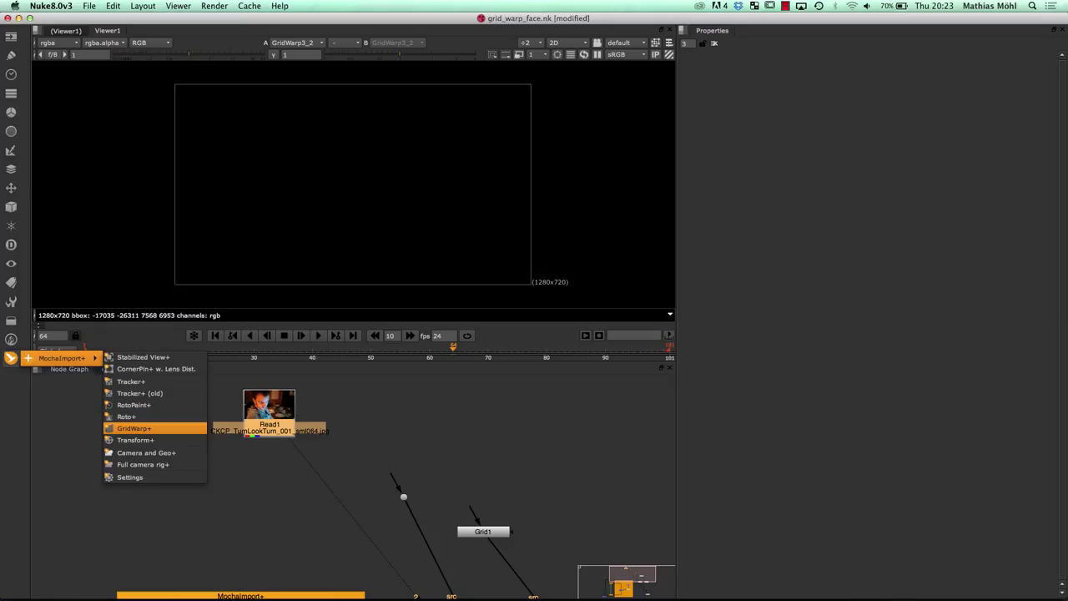
{"action": "left_click", "coordinate": [133, 428]}
{"action": "left_click_drag", "start_coordinate": [269, 453], "coordinate": [268, 481]}
{"action": "key", "text": "1"}
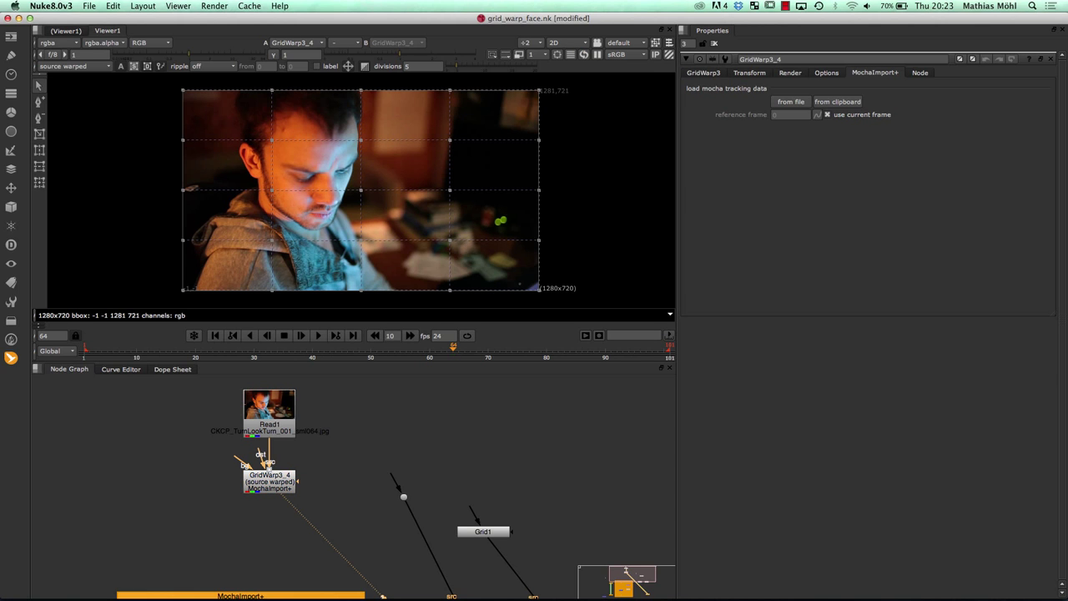
Step: Go to frame 43 and insert extra grid lines around the ear in GridWarp3_4
{"action": "left_click_drag", "start_coordinate": [453, 349], "coordinate": [429, 348]}
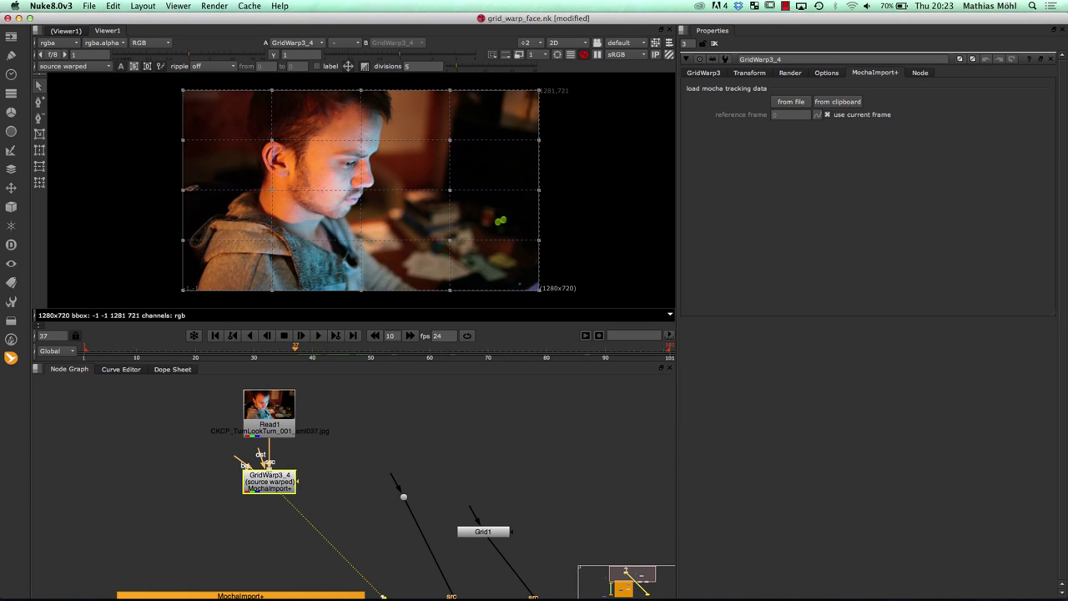
{"action": "scroll", "coordinate": [279, 134], "scroll_direction": "up", "scroll_amount": 6}
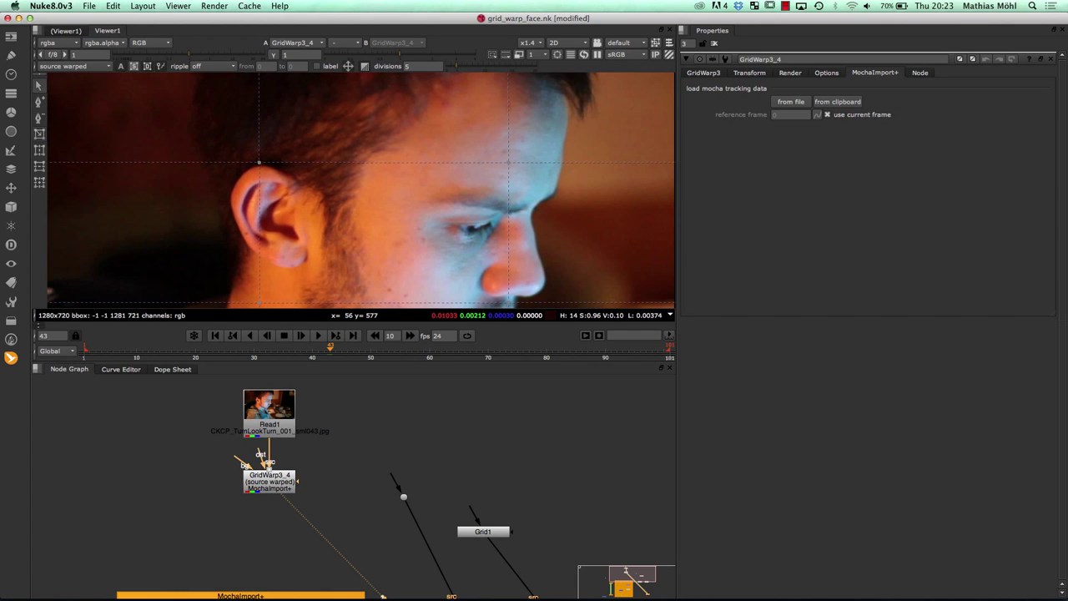
{"action": "left_click", "coordinate": [39, 101]}
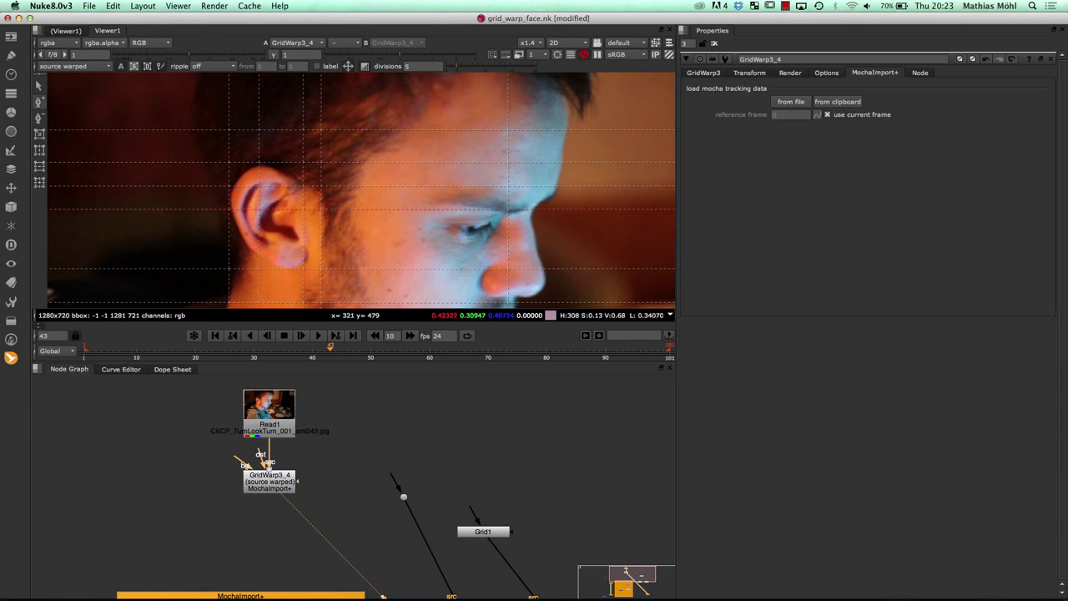
Step: Move the grid points around the ear to stretch its upper edge into a pointed tip, and check the warp on neighbouring frames
{"action": "left_click_drag", "start_coordinate": [258, 163], "coordinate": [264, 144]}
{"action": "left_click_drag", "start_coordinate": [258, 186], "coordinate": [305, 206]}
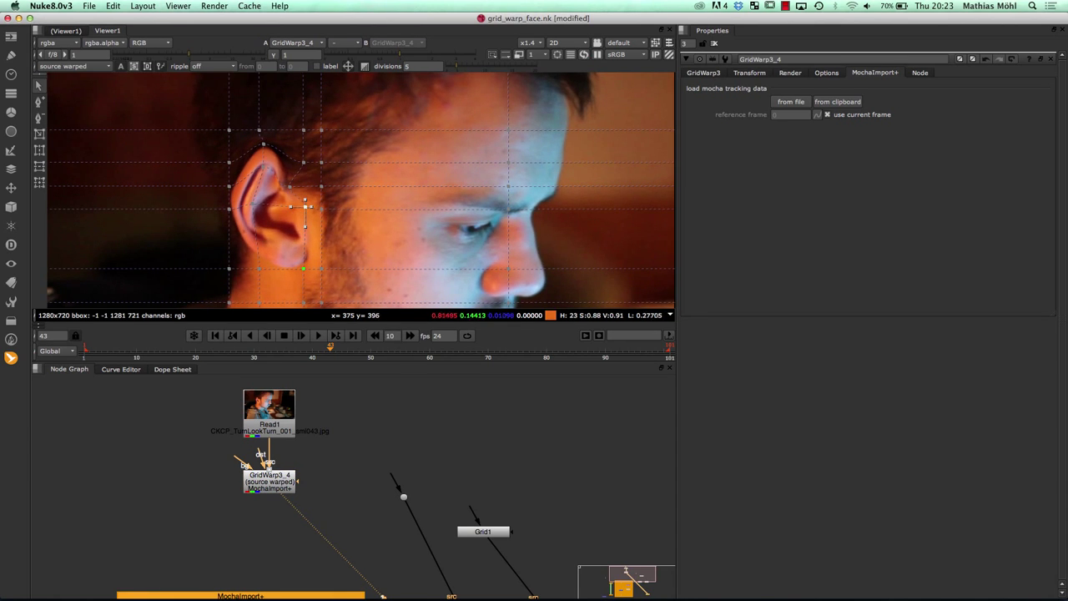
{"action": "left_click_drag", "start_coordinate": [305, 207], "coordinate": [261, 159]}
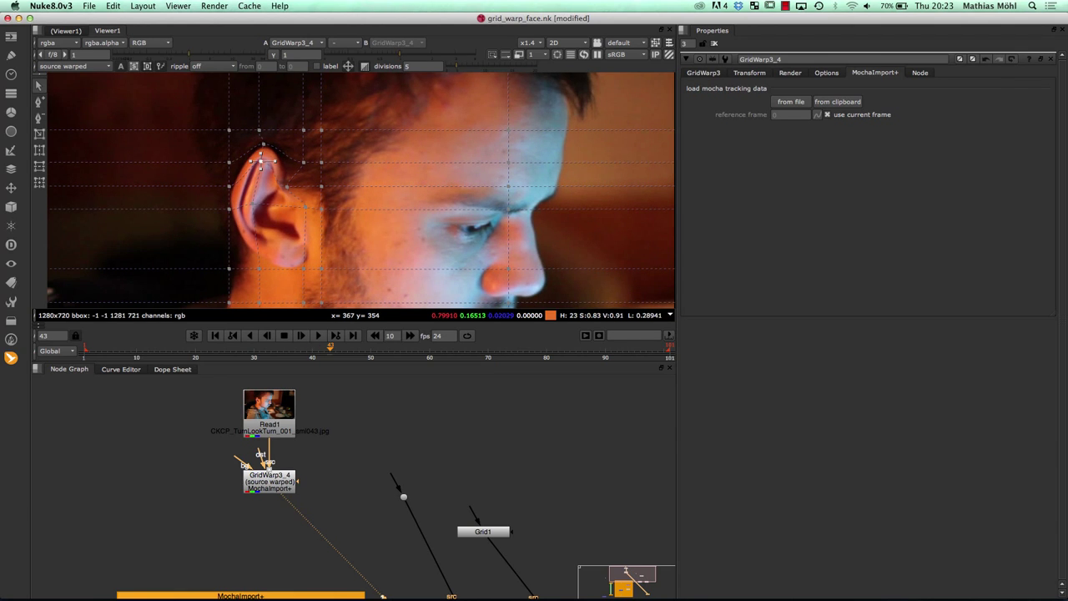
{"action": "left_click_drag", "start_coordinate": [331, 349], "coordinate": [365, 349]}
{"action": "key", "text": "j"}
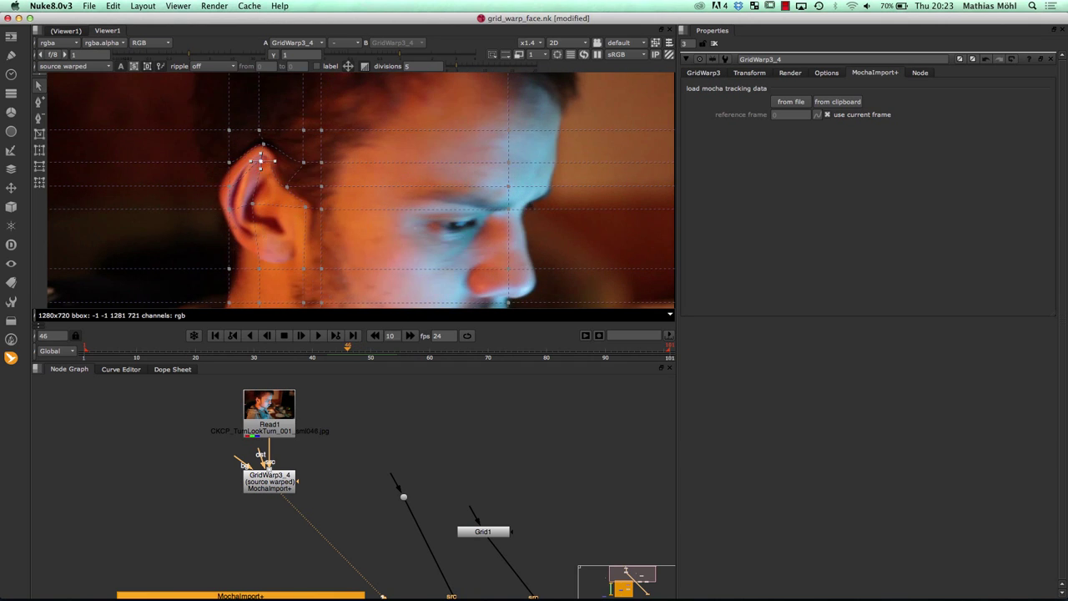
Step: Return to frame 44 and load the mocha tracking data from the clipboard into GridWarp3_4 with the current frame as reference
{"action": "mouse_move", "coordinate": [323, 348]}
{"action": "left_mouse_down"}
{"action": "mouse_move", "coordinate": [353, 349]}
{"action": "mouse_move", "coordinate": [335, 349]}
{"action": "left_mouse_up"}
{"action": "key", "text": "Left"}
{"action": "key", "text": "Right"}
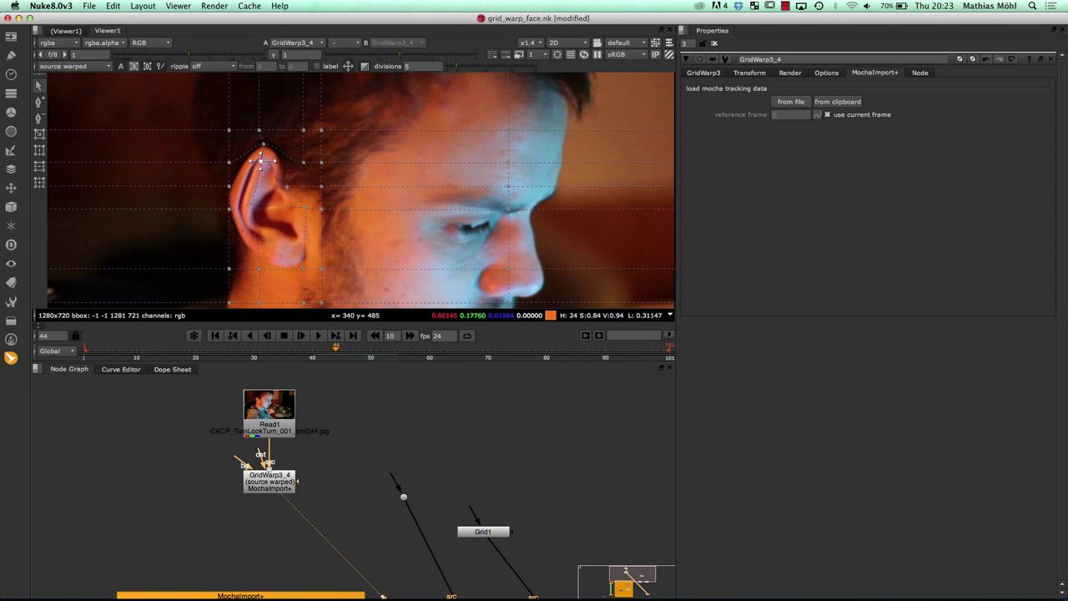
{"action": "key", "text": "Right"}
{"action": "key", "text": "Left"}
{"action": "left_click", "coordinate": [837, 101]}
Step: Play the shot and scrub back to frame 71 to check that the ear warp follows the head
{"action": "key", "text": "l"}
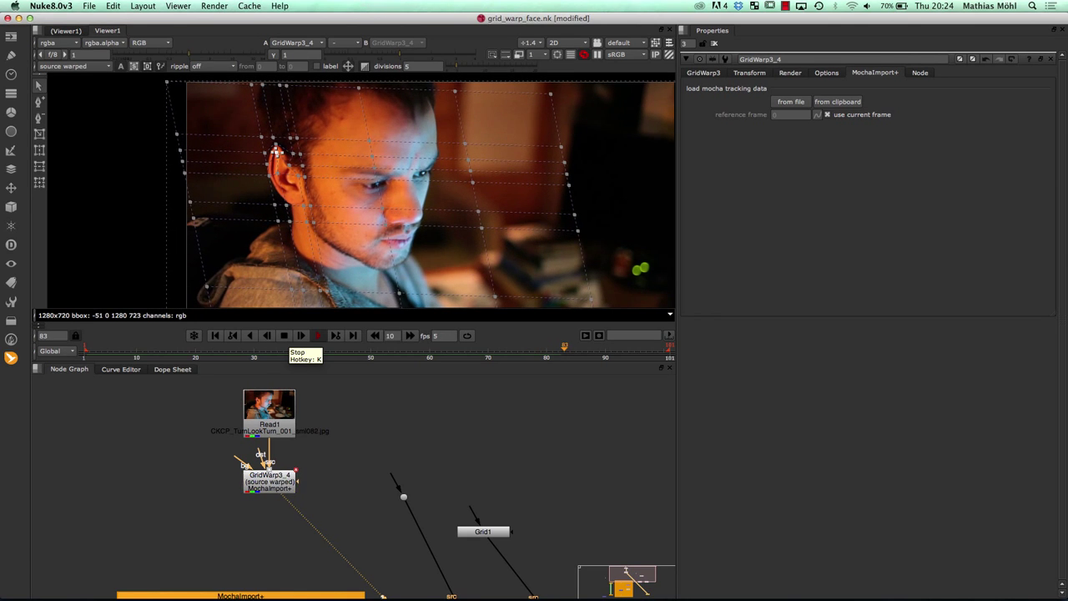
{"action": "left_click", "coordinate": [317, 334]}
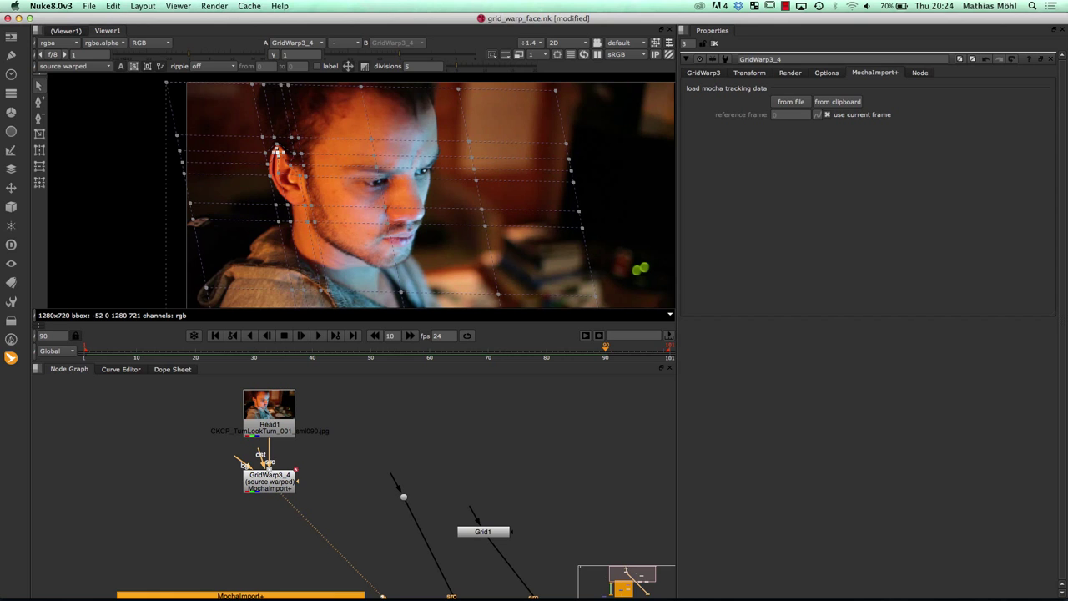
{"action": "left_click_drag", "start_coordinate": [606, 349], "coordinate": [494, 349]}
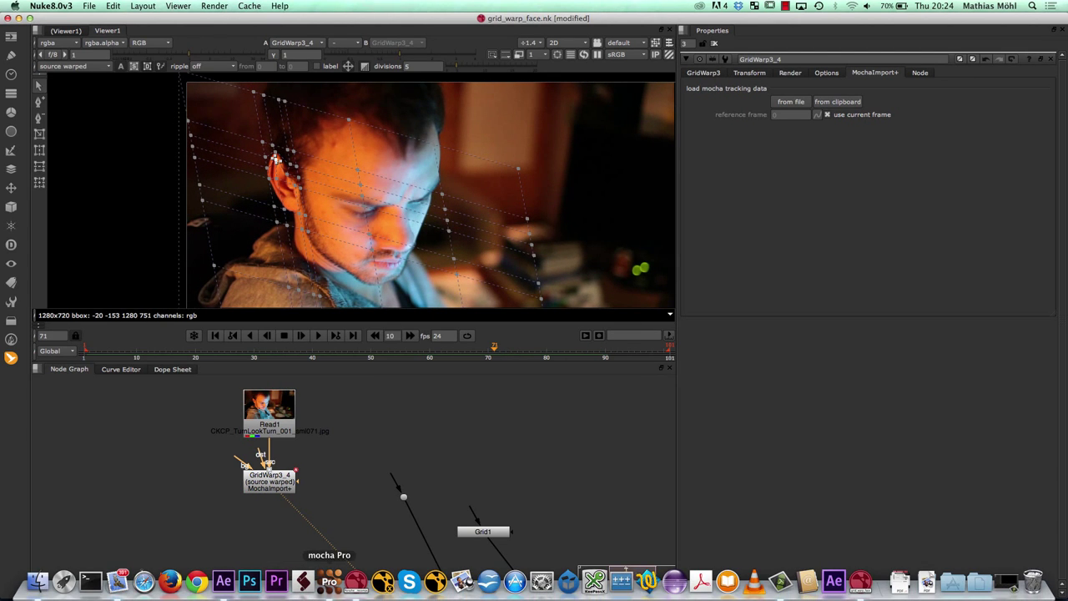
Step: Switch to mocha Pro, open the recent project 012629926-road_prores.mocha without saving the current one, and play the road clip
{"action": "left_click", "coordinate": [329, 581]}
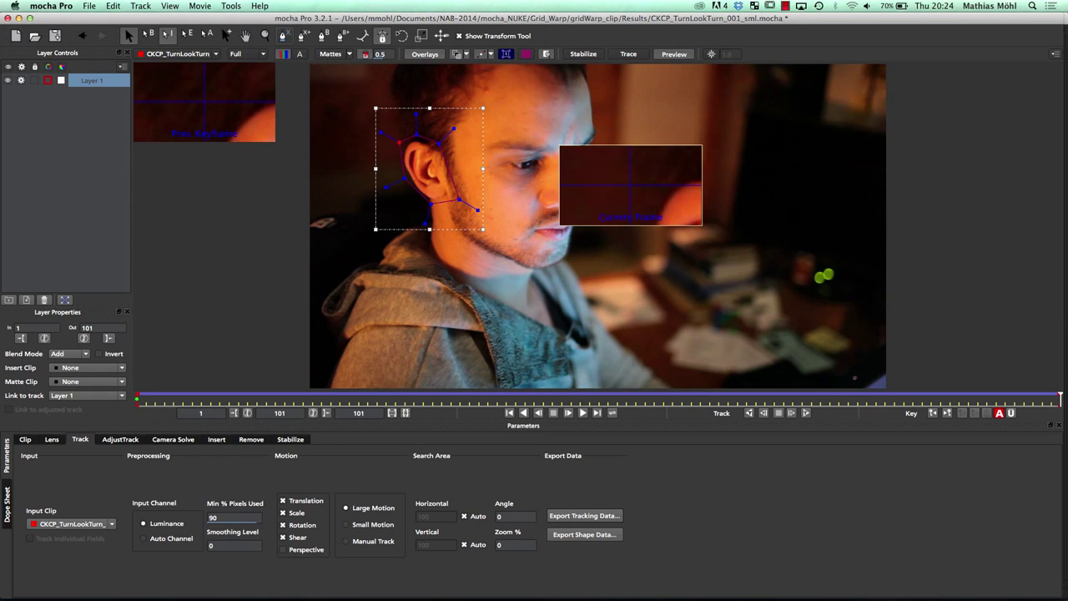
{"action": "left_click", "coordinate": [89, 5]}
{"action": "mouse_move", "coordinate": [209, 40]}
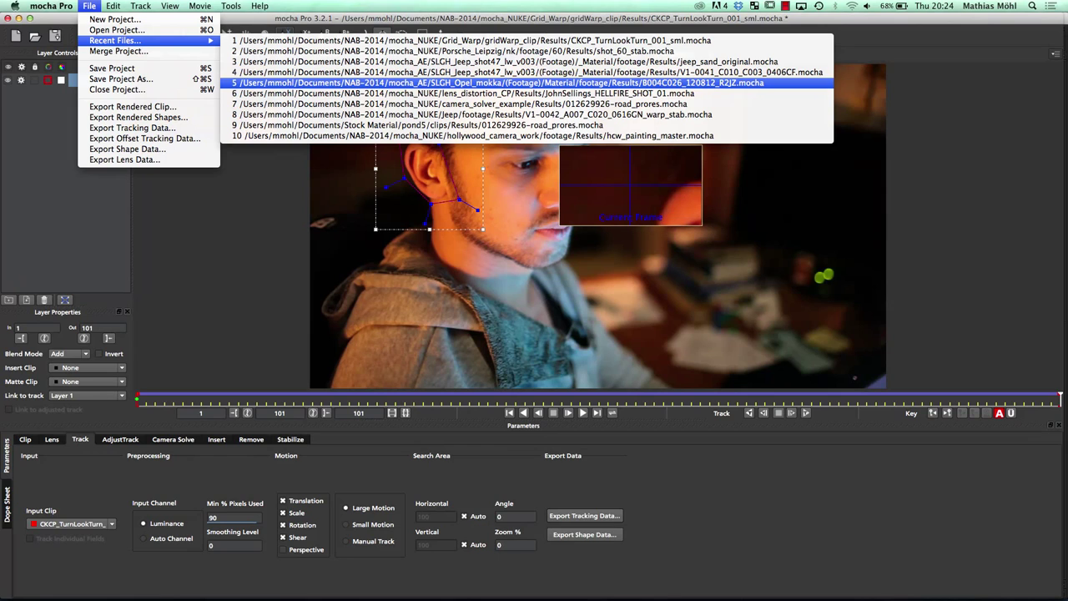
{"action": "left_click", "coordinate": [400, 104]}
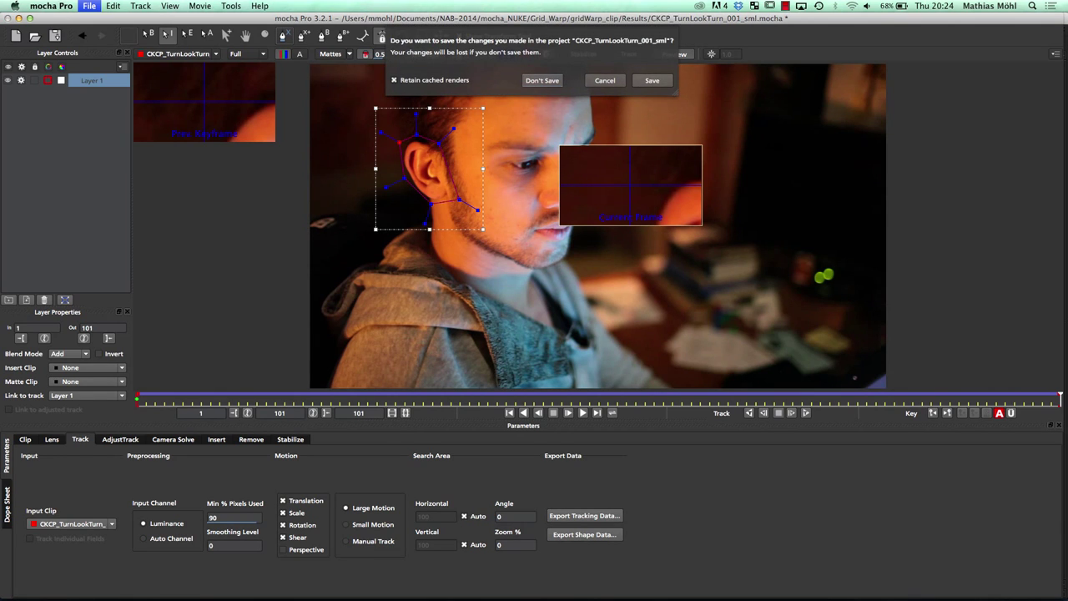
{"action": "left_click", "coordinate": [542, 81]}
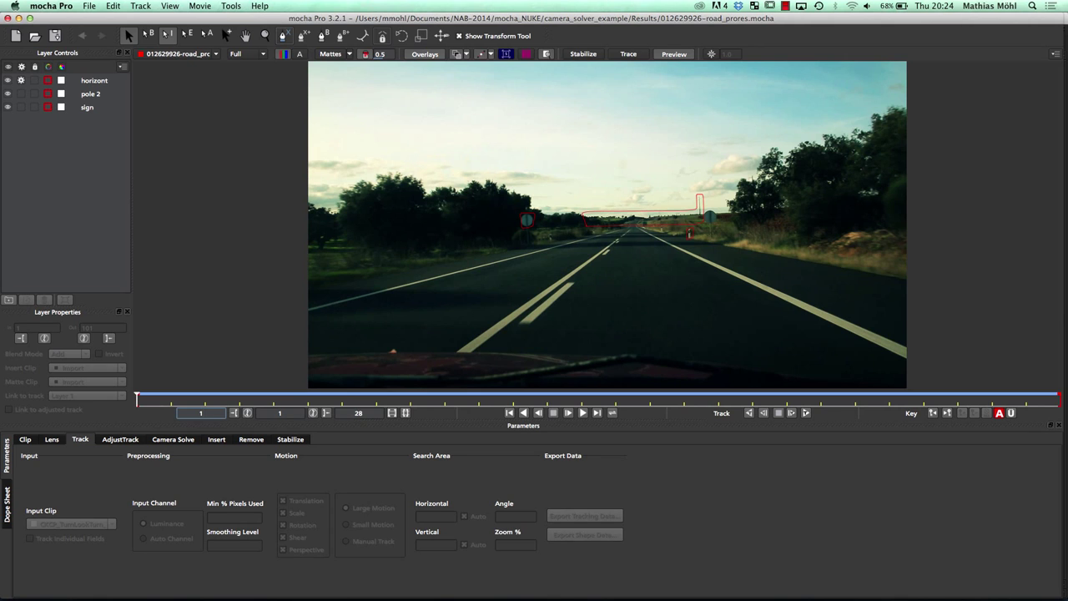
{"action": "key", "text": "space"}
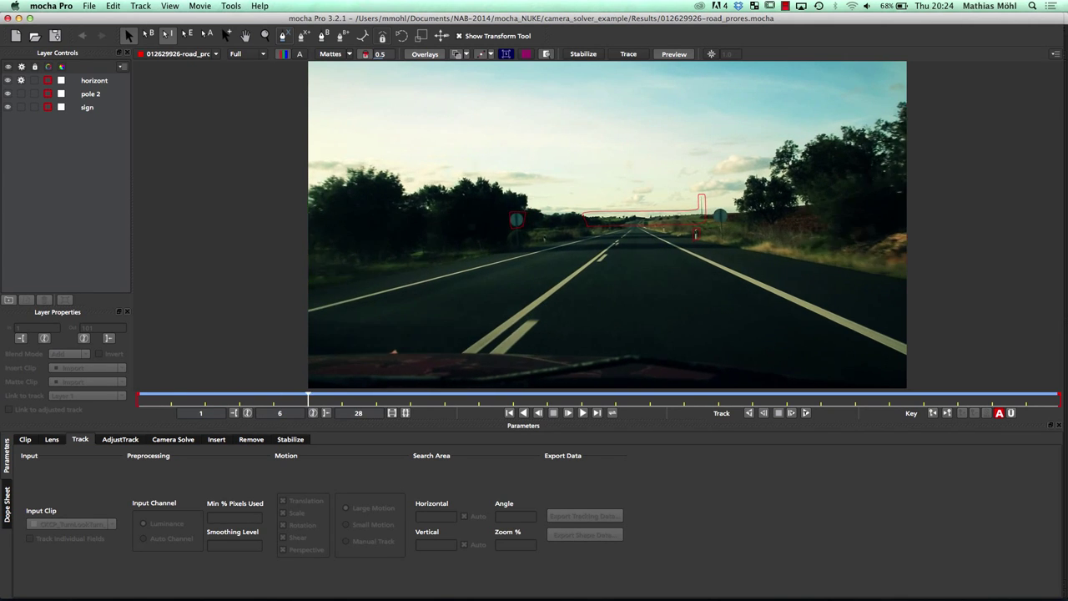
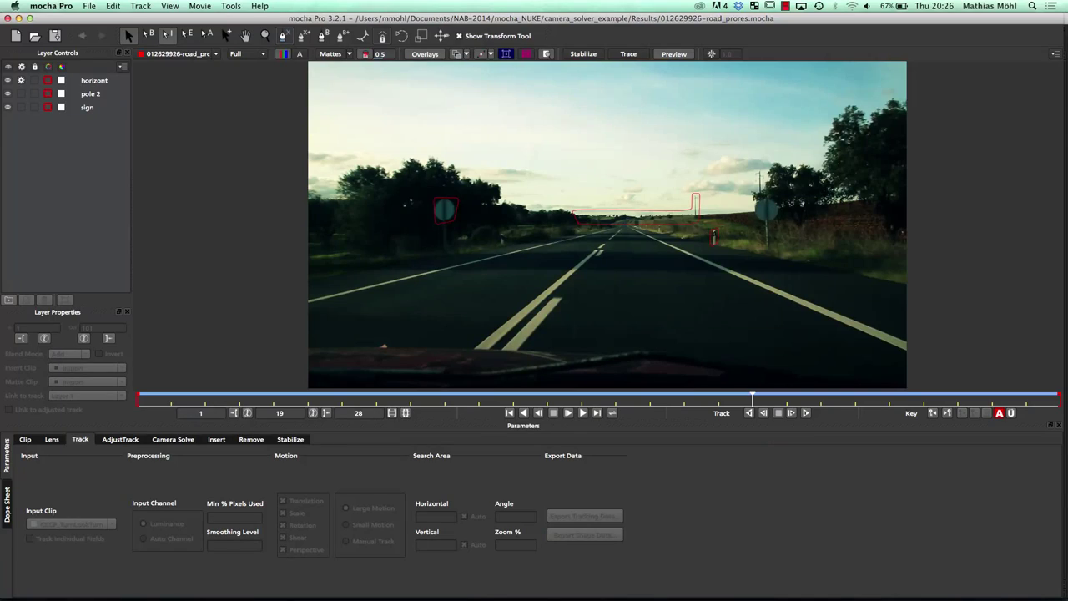
Step: Select the sign, pole 2 and horizont layers together and run a camera solve with the camera set to Auto
{"action": "left_click", "coordinate": [87, 107]}
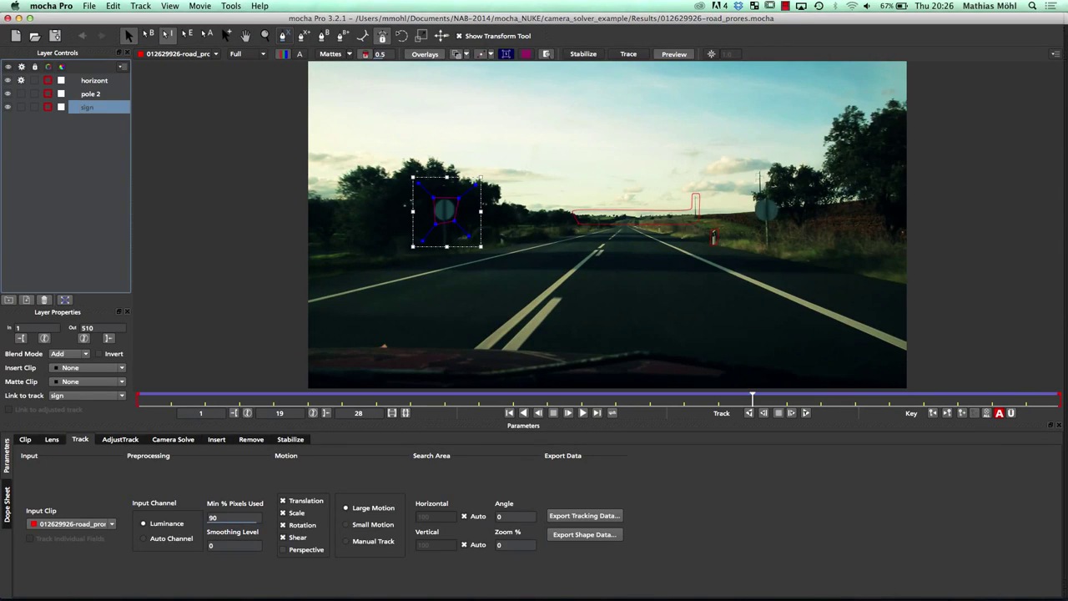
{"action": "left_click", "coordinate": [94, 81], "text": "shift"}
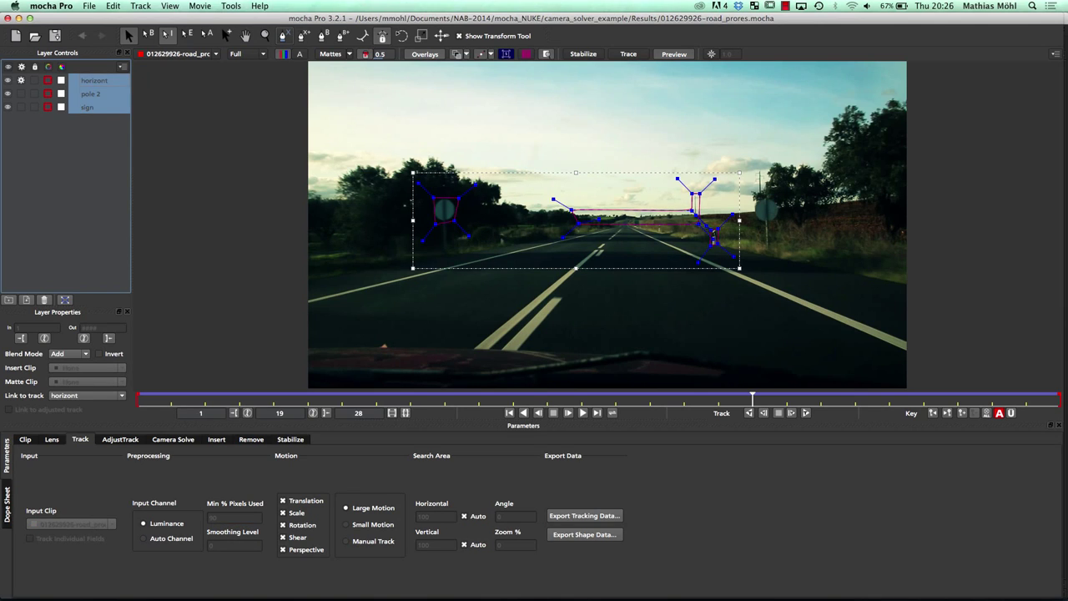
{"action": "left_click", "coordinate": [173, 439]}
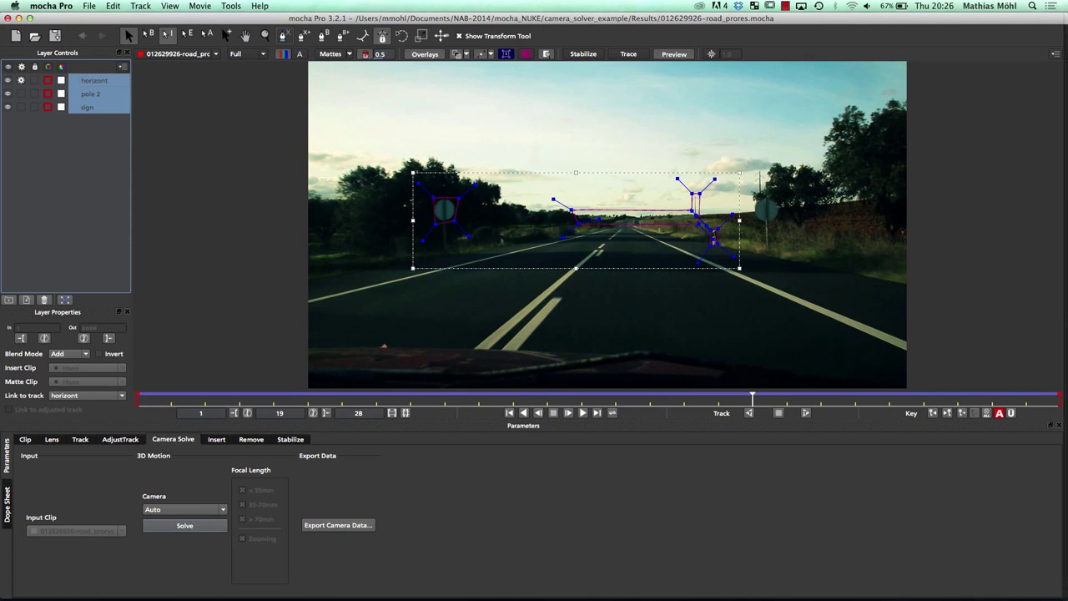
{"action": "left_click", "coordinate": [184, 525]}
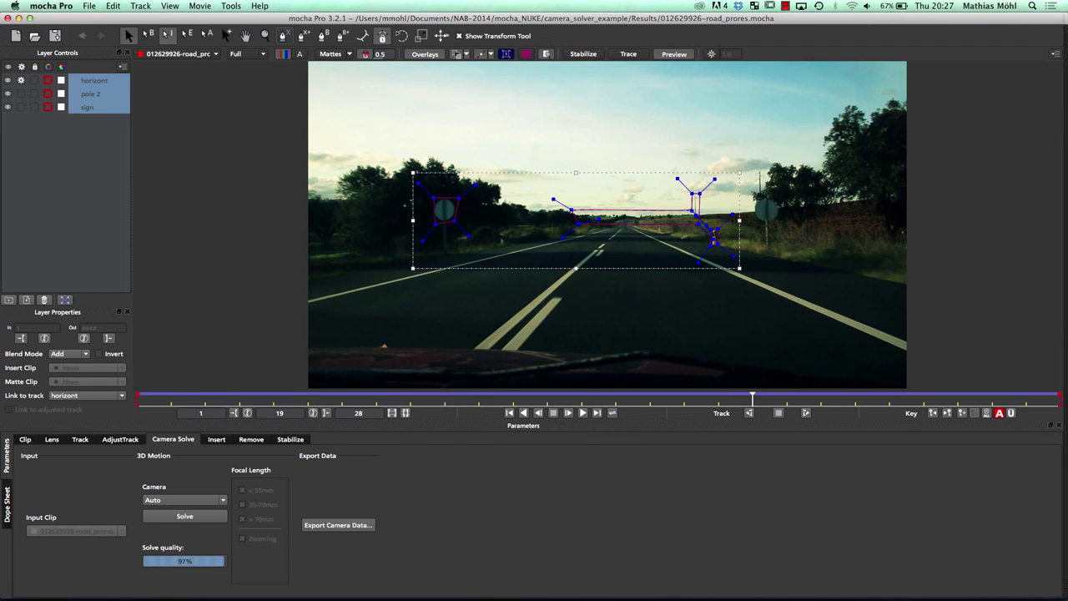
Step: Review the camera data export with the format FBX 6.1.0 3D Data for Nuke 6.3v7 and close it without saving
{"action": "left_click", "coordinate": [338, 525]}
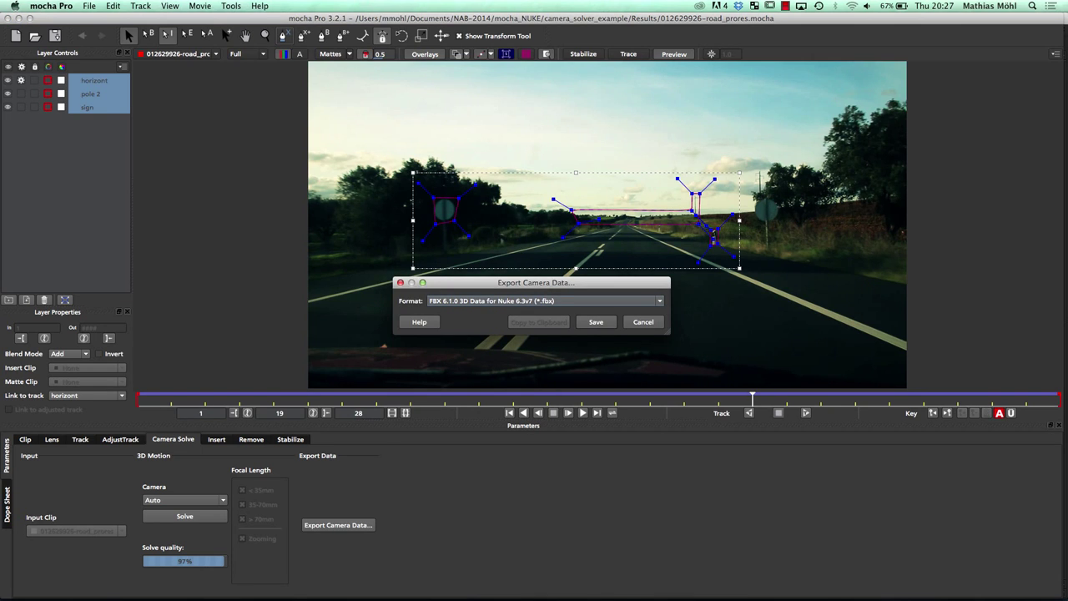
{"action": "left_click", "coordinate": [545, 301]}
{"action": "left_click", "coordinate": [545, 328]}
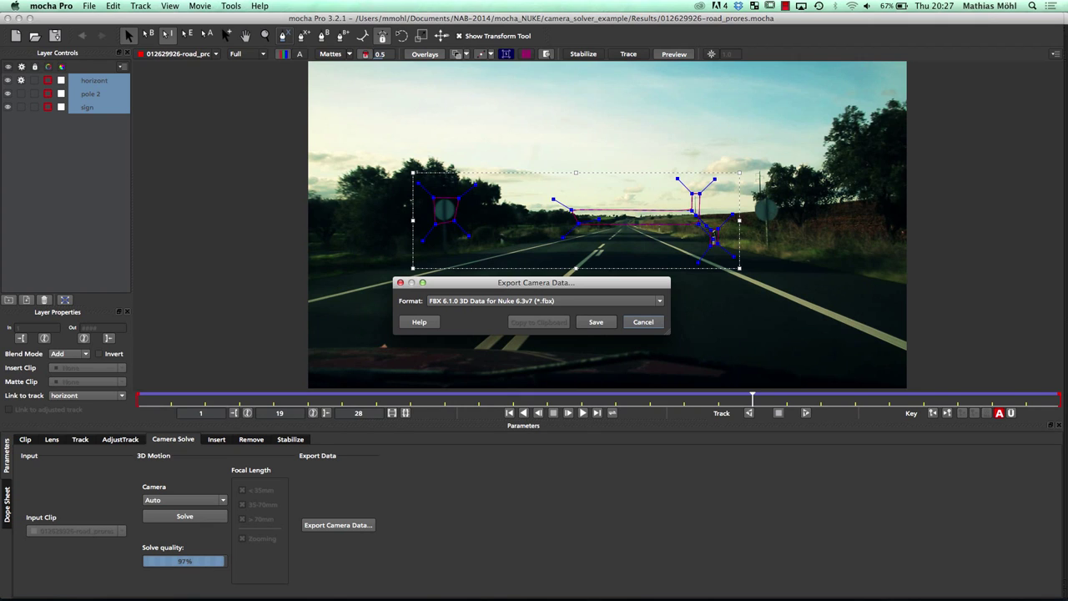
{"action": "left_click", "coordinate": [643, 322]}
Step: Switch to Nuke and open the recent script camera_example.nk without restoring its autosave file
{"action": "mouse_move", "coordinate": [382, 584]}
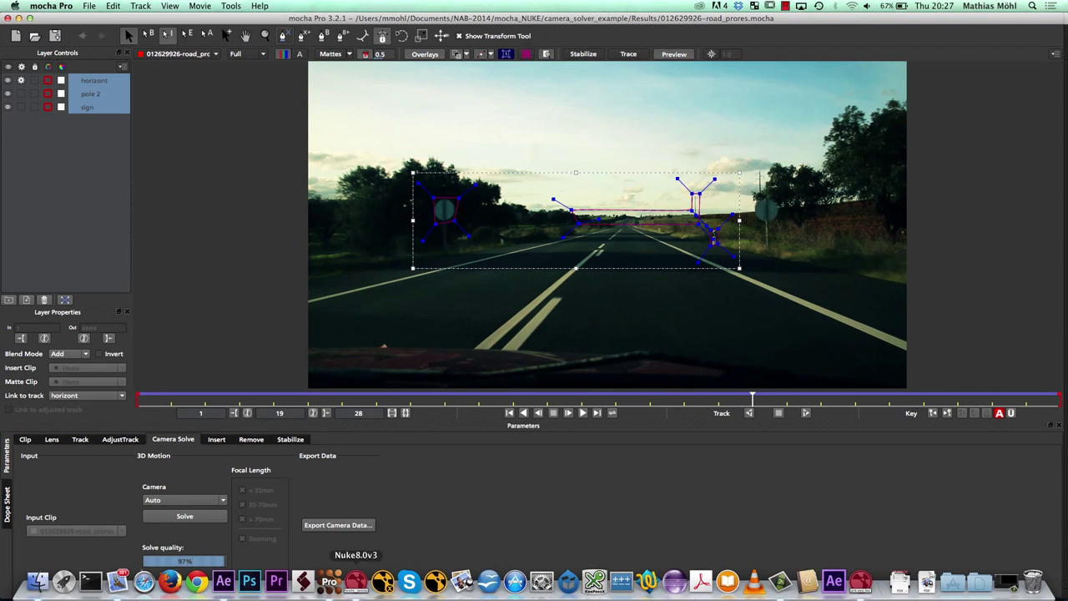
{"action": "left_click", "coordinate": [356, 582]}
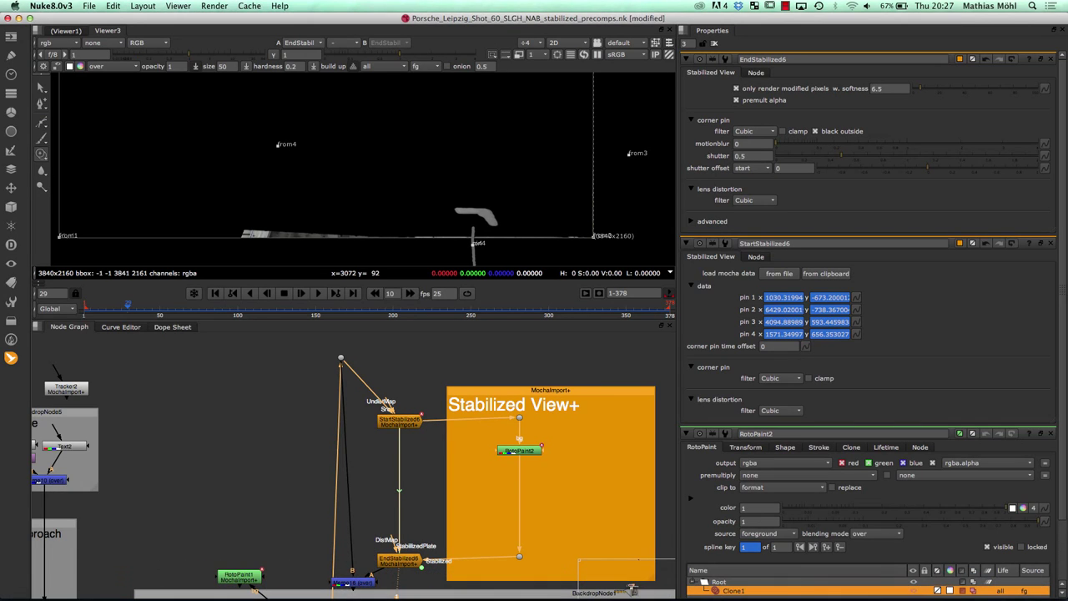
{"action": "left_click", "coordinate": [88, 5]}
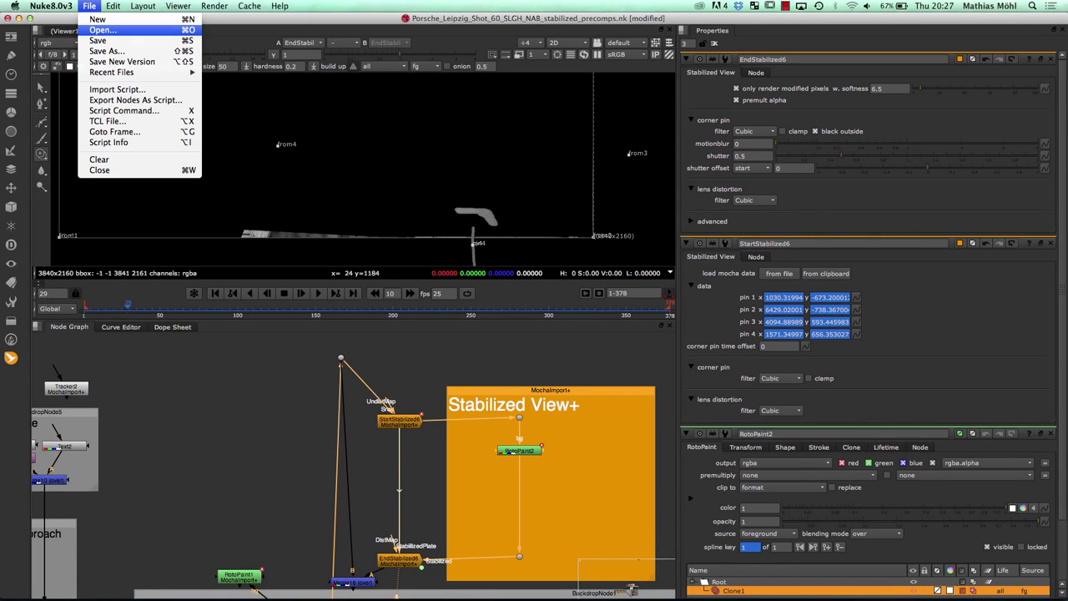
{"action": "mouse_move", "coordinate": [134, 72]}
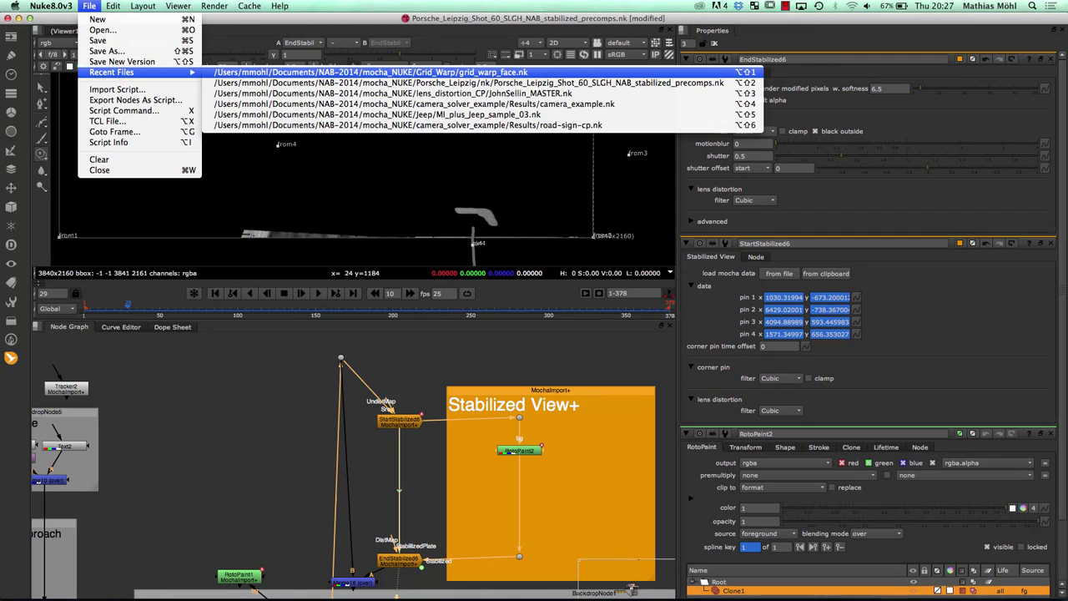
{"action": "left_click", "coordinate": [413, 104]}
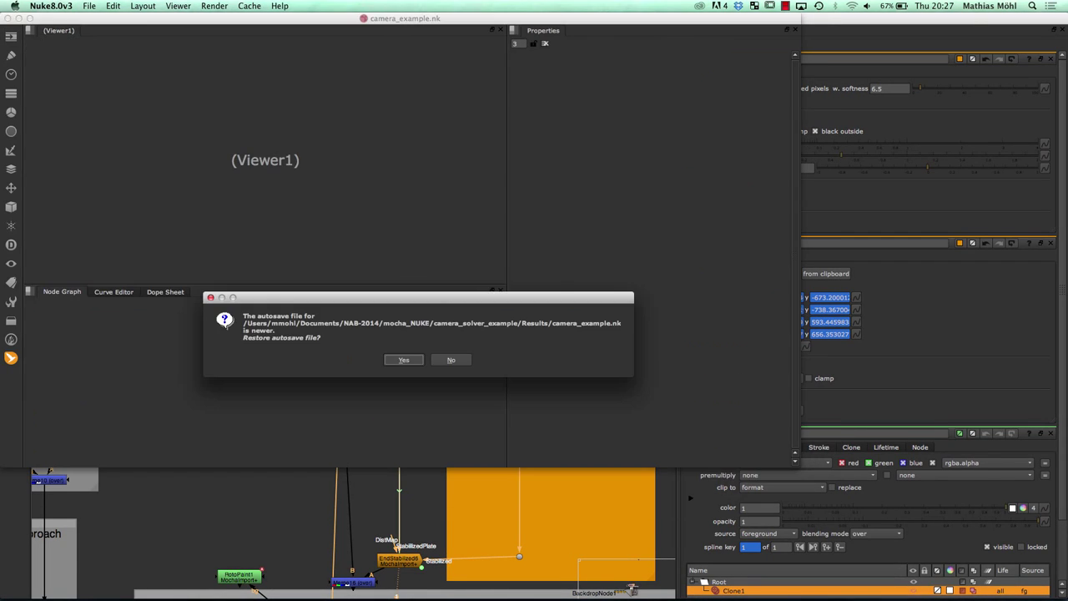
{"action": "left_click", "coordinate": [451, 359]}
{"action": "left_click_drag", "start_coordinate": [450, 18], "coordinate": [574, 18]}
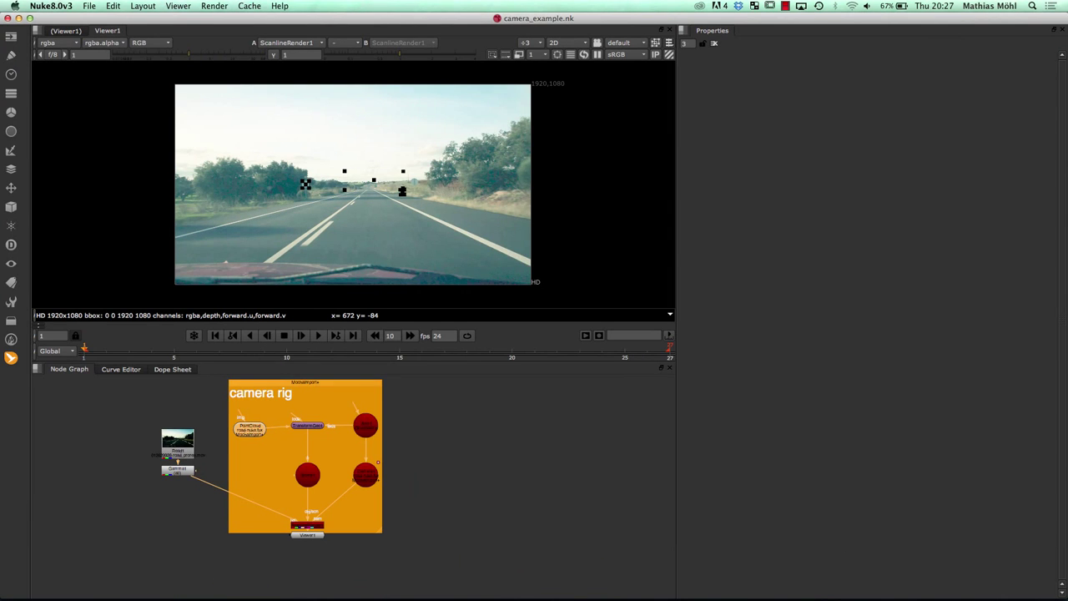
Step: Disable and re-enable the Gamma1 node to compare the plate, and inspect the rig's PointCloud and Camera1 nodes
{"action": "key", "text": "d"}
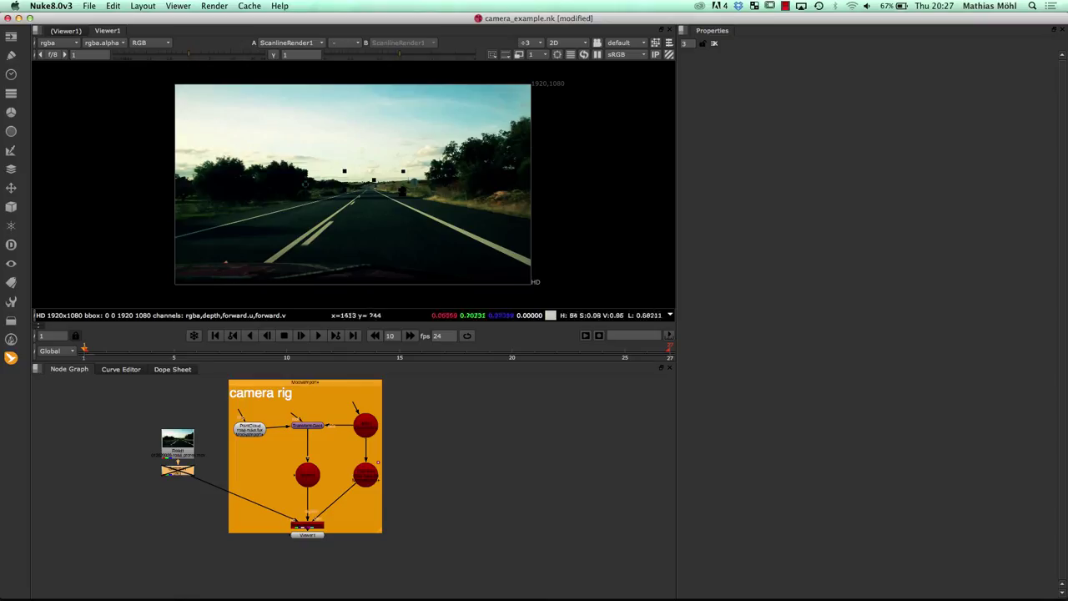
{"action": "key", "text": "d"}
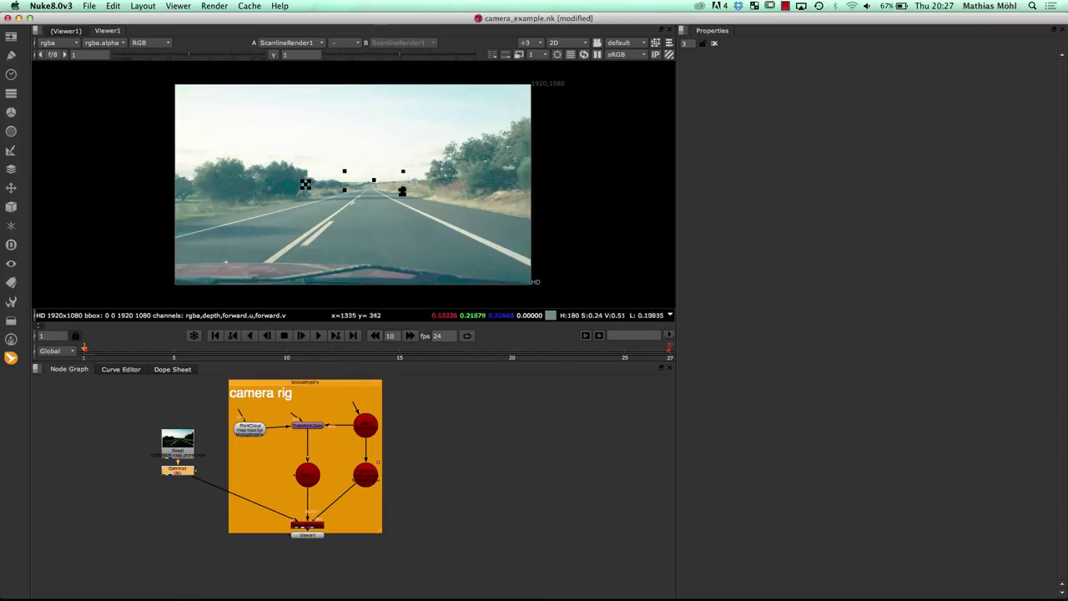
{"action": "scroll", "coordinate": [400, 463], "scroll_direction": "up", "scroll_amount": 3}
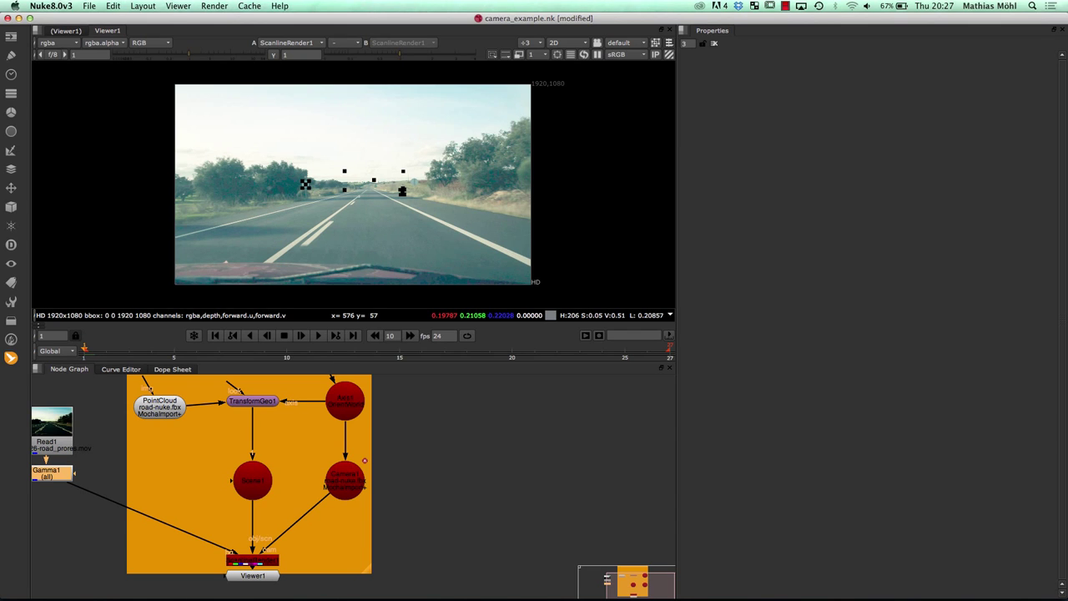
{"action": "left_click", "coordinate": [159, 407]}
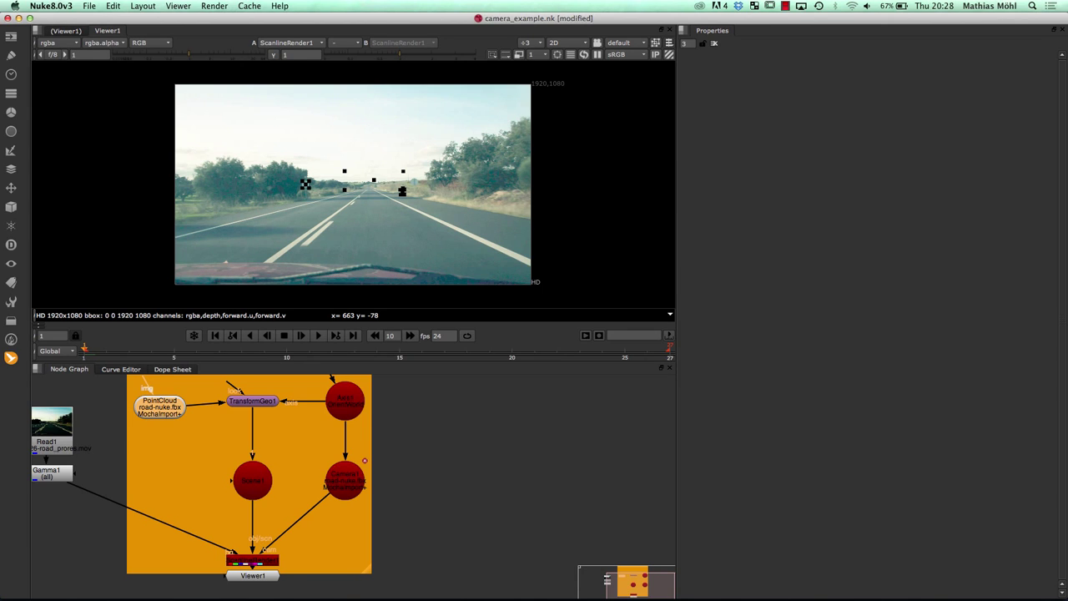
{"action": "left_click", "coordinate": [344, 481]}
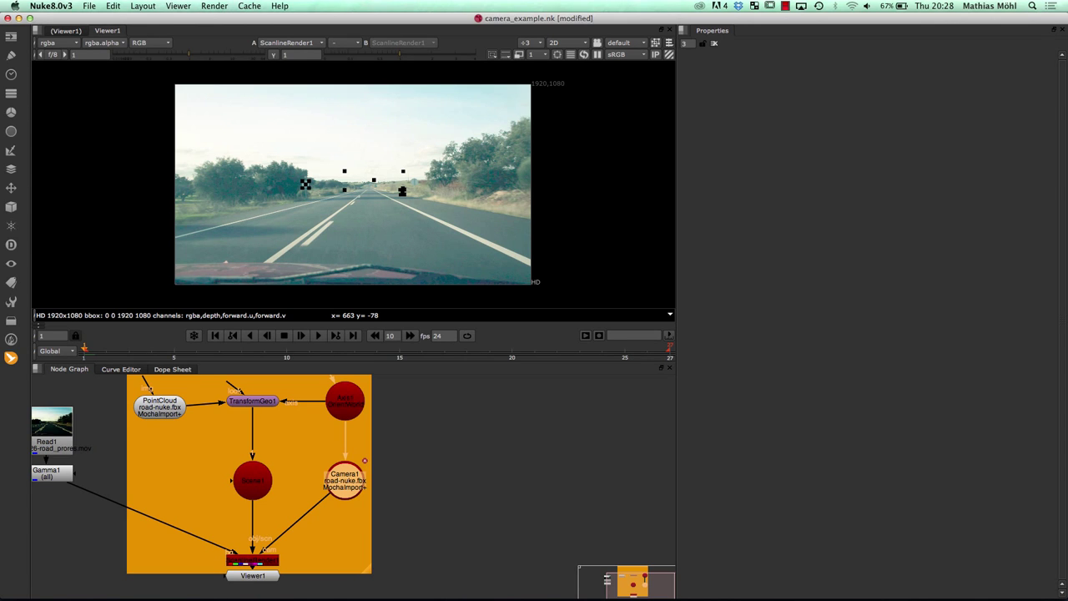
Step: Add a MochaImport+ Full camera rig+ beside the existing camera rig from mocha_NUKE/camera_solver_example/Results/road-nuke.fbx
{"action": "left_click_drag", "start_coordinate": [375, 424], "coordinate": [333, 544]}
{"action": "left_click", "coordinate": [361, 534]}
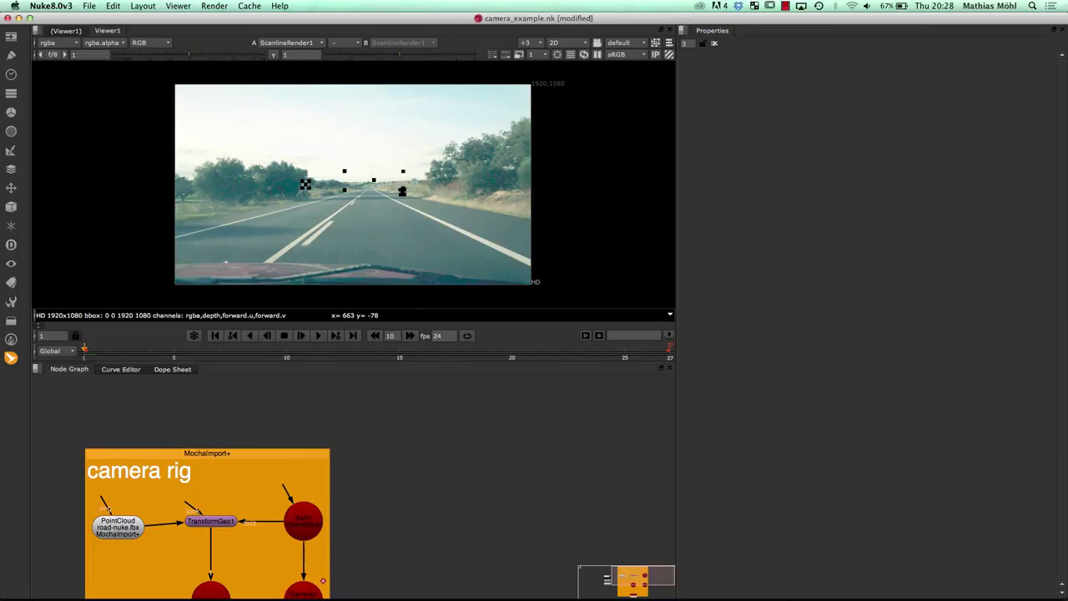
{"action": "left_click", "coordinate": [11, 358]}
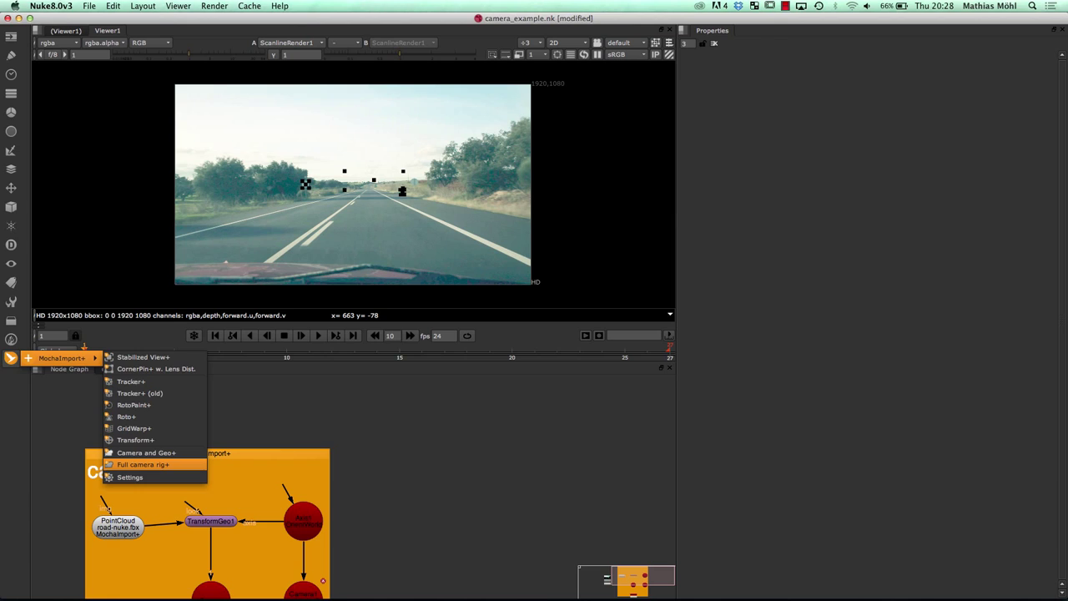
{"action": "left_click", "coordinate": [143, 464]}
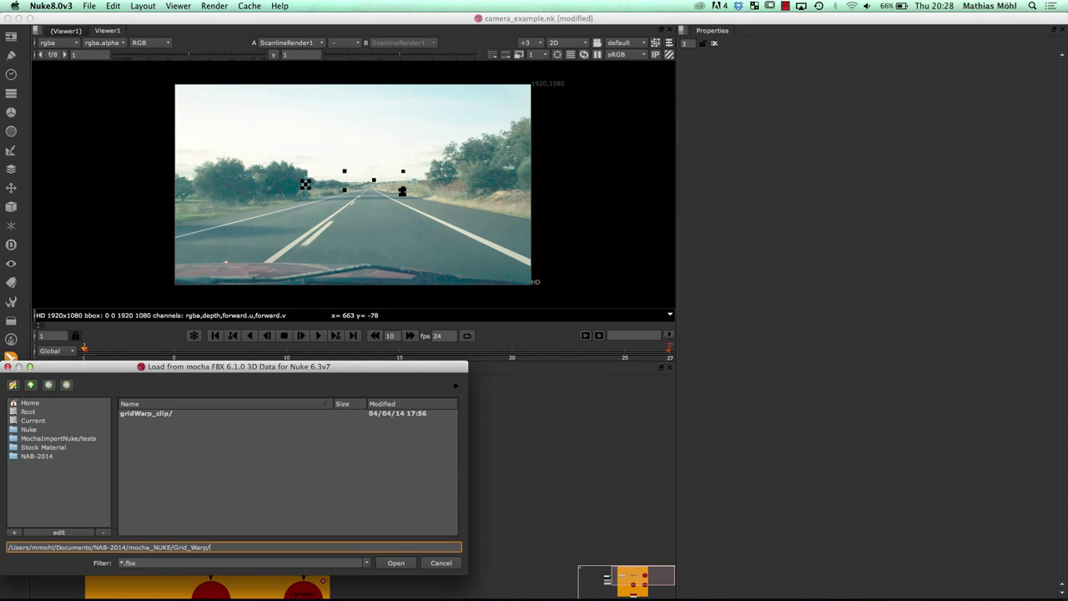
{"action": "left_click", "coordinate": [37, 456]}
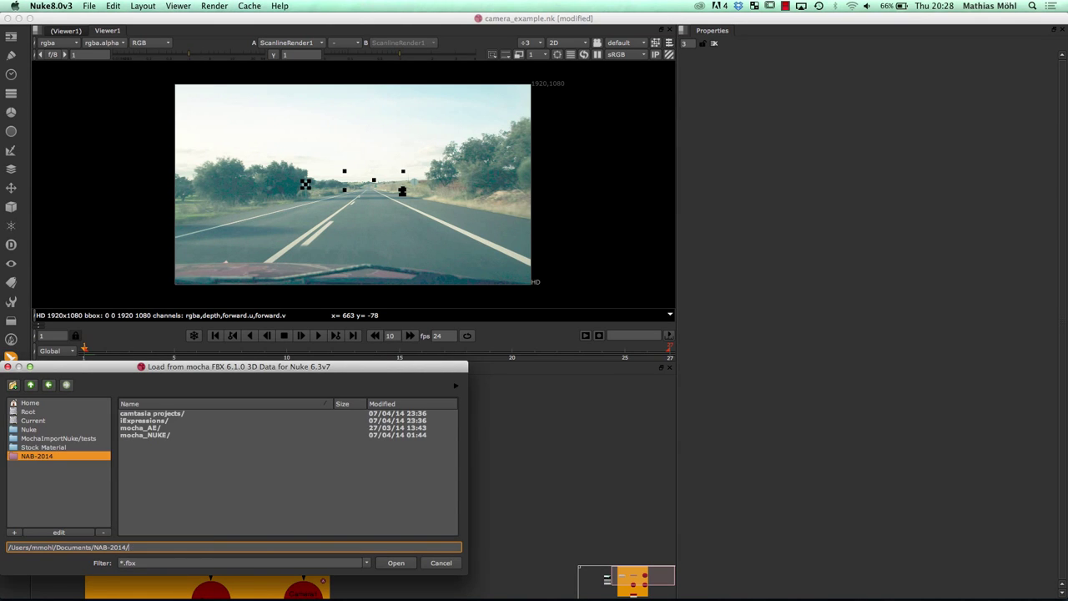
{"action": "left_click", "coordinate": [149, 434]}
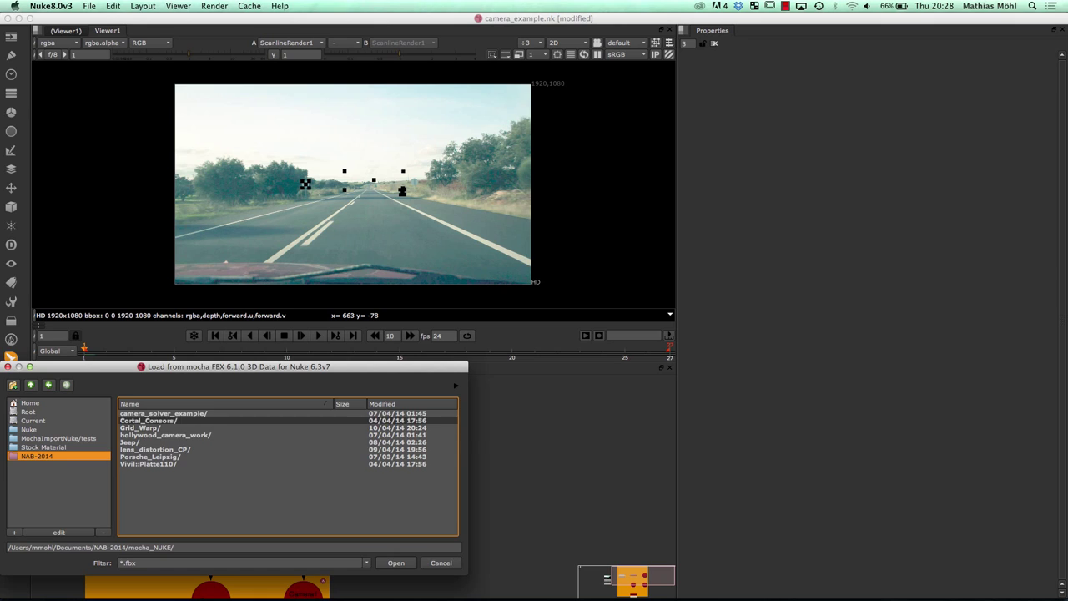
{"action": "double_click", "coordinate": [163, 413]}
{"action": "double_click", "coordinate": [142, 413]}
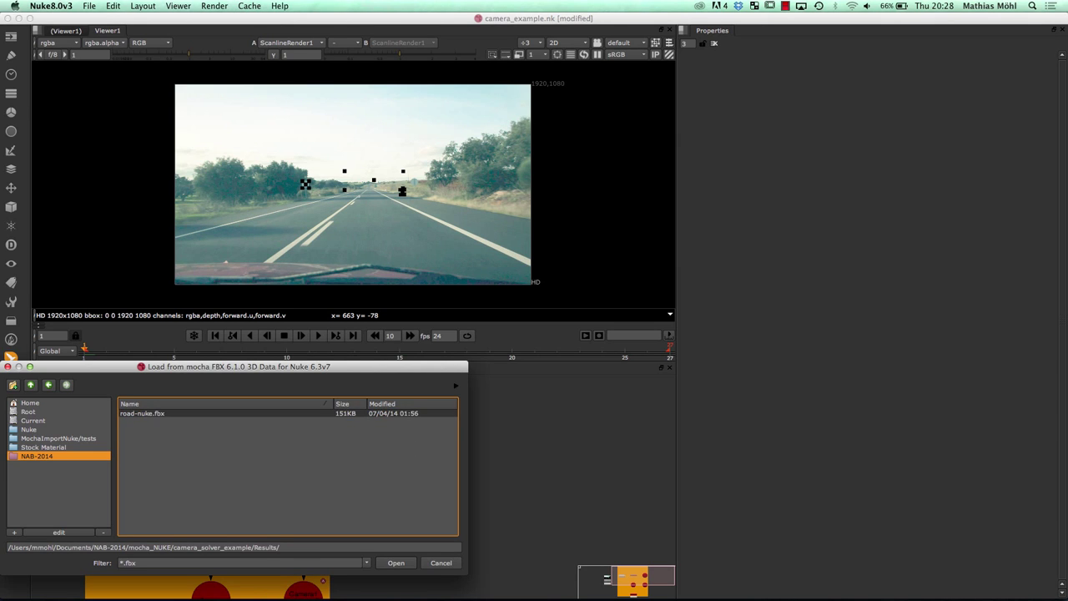
{"action": "left_click", "coordinate": [142, 413]}
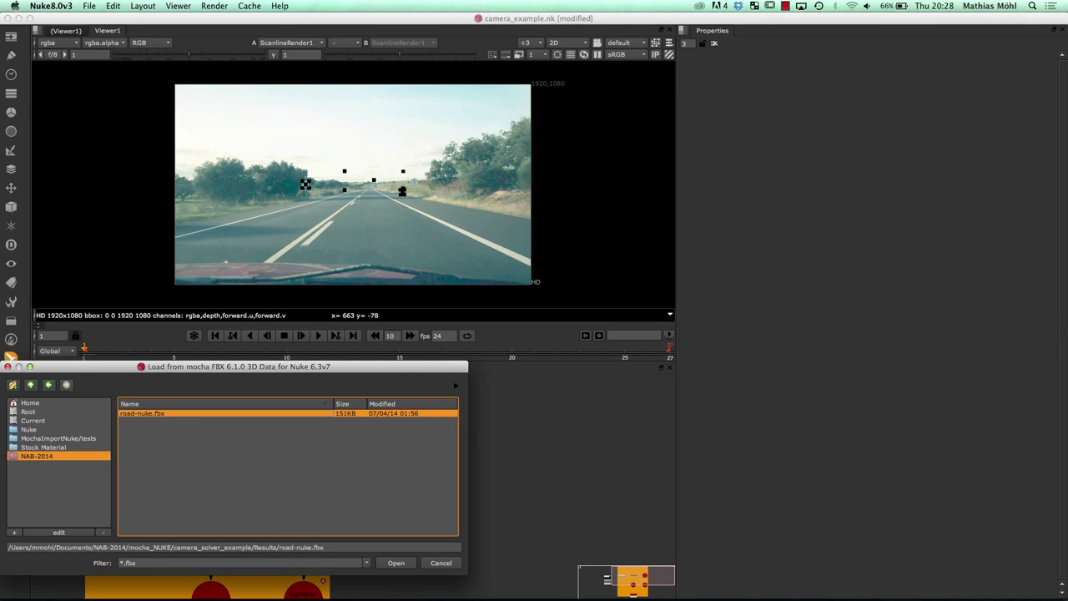
{"action": "left_click", "coordinate": [395, 562]}
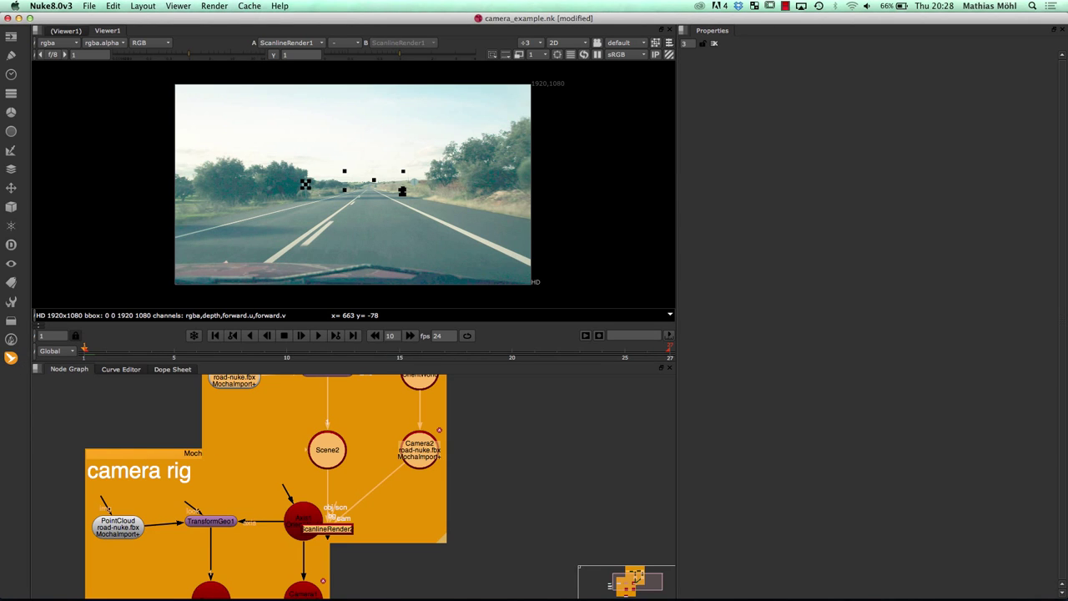
{"action": "scroll", "coordinate": [352, 487], "scroll_direction": "up", "scroll_amount": 3}
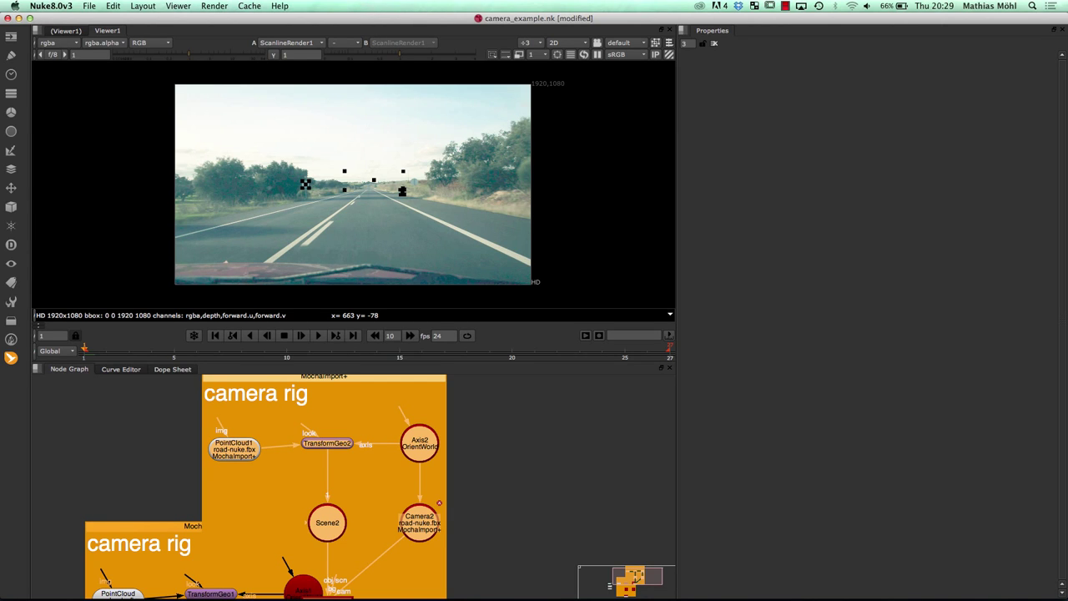
{"action": "left_click", "coordinate": [11, 357]}
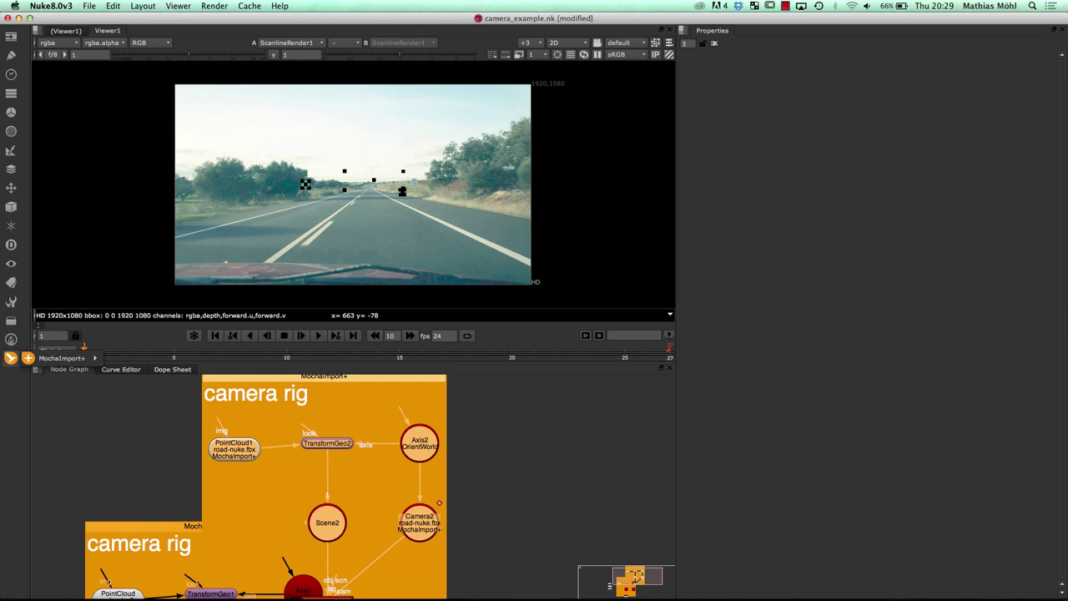
{"action": "mouse_move", "coordinate": [63, 357]}
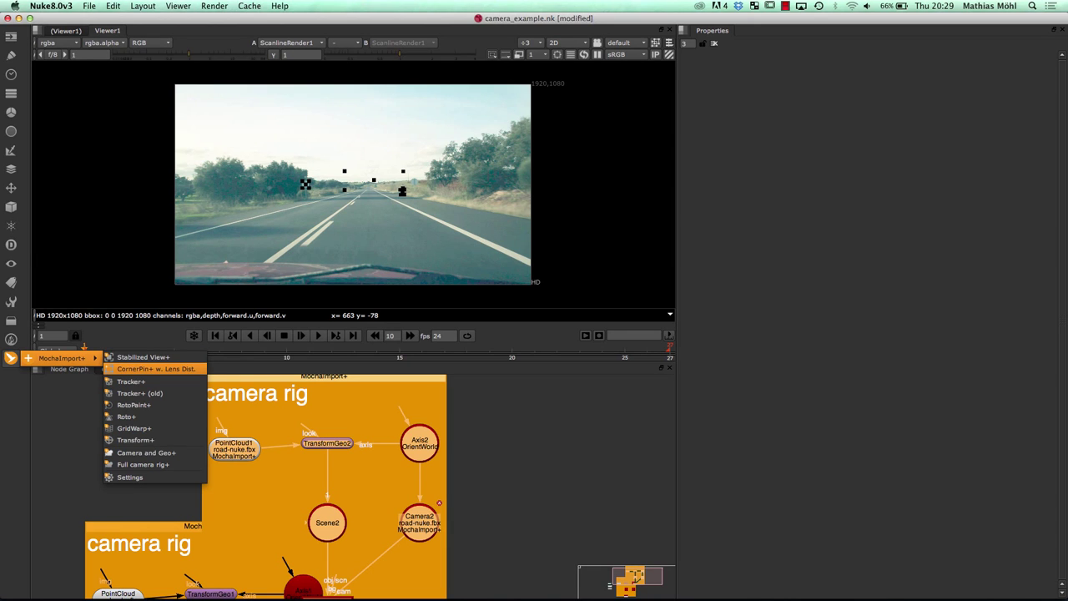
{"action": "left_click", "coordinate": [120, 66]}
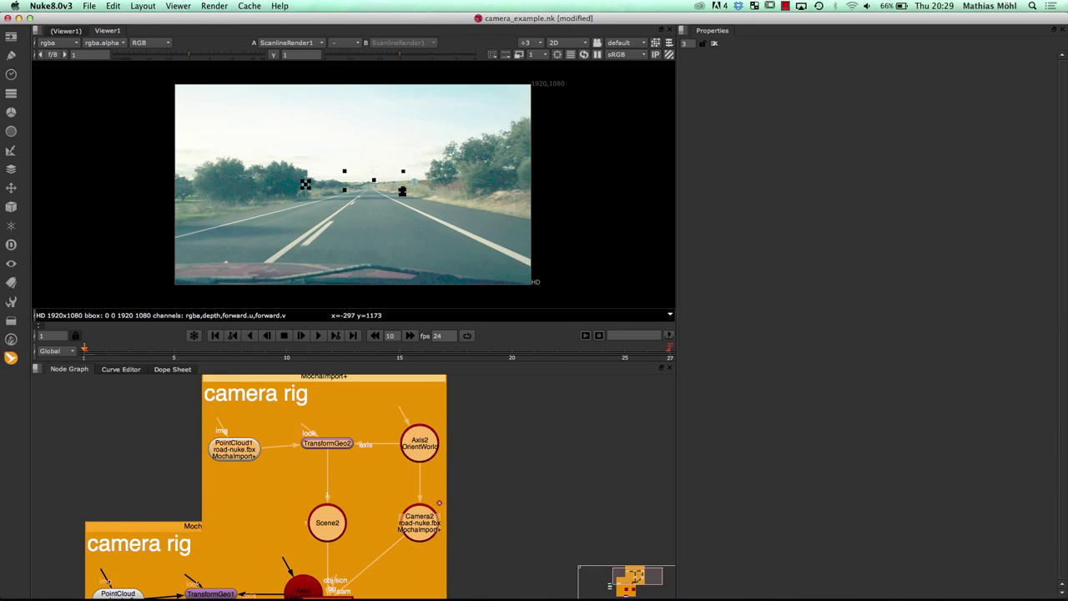
Step: Open the recent MASTER.nk script from the mocha_NUKE/lens_distortion_CP folder
{"action": "left_click", "coordinate": [90, 6]}
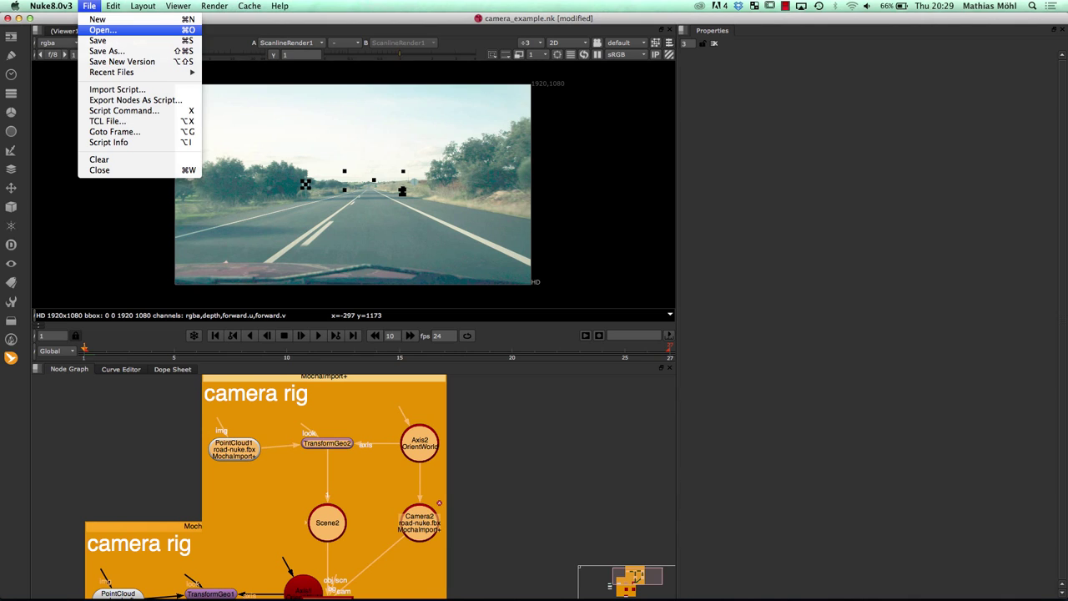
{"action": "mouse_move", "coordinate": [112, 72]}
{"action": "key", "text": "Down"}
{"action": "key", "text": "Down"}
{"action": "key", "text": "Down"}
{"action": "key", "text": "Escape"}
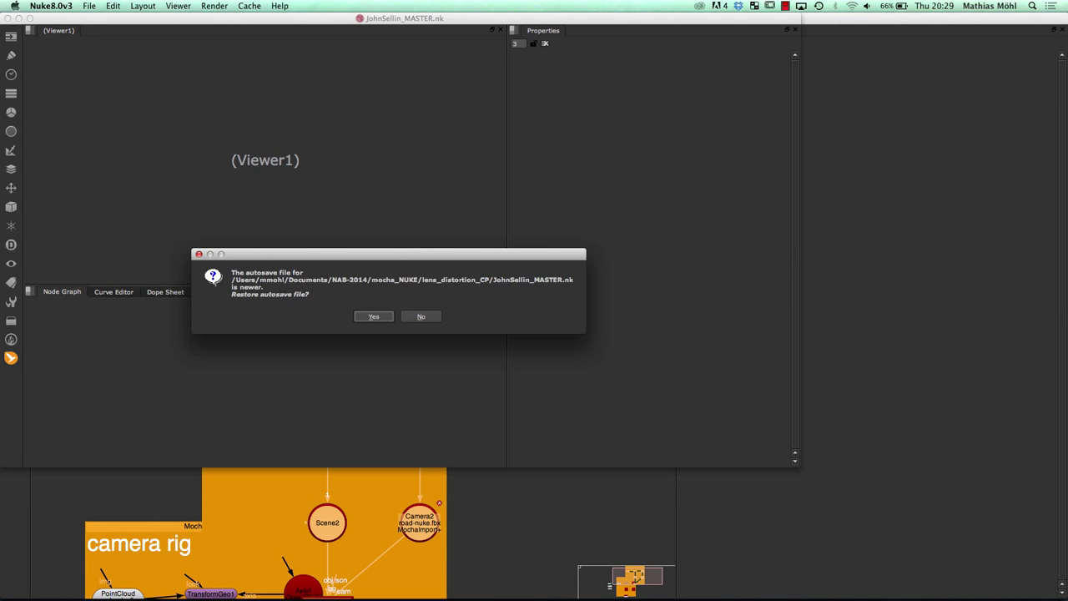
{"action": "key", "text": "Return"}
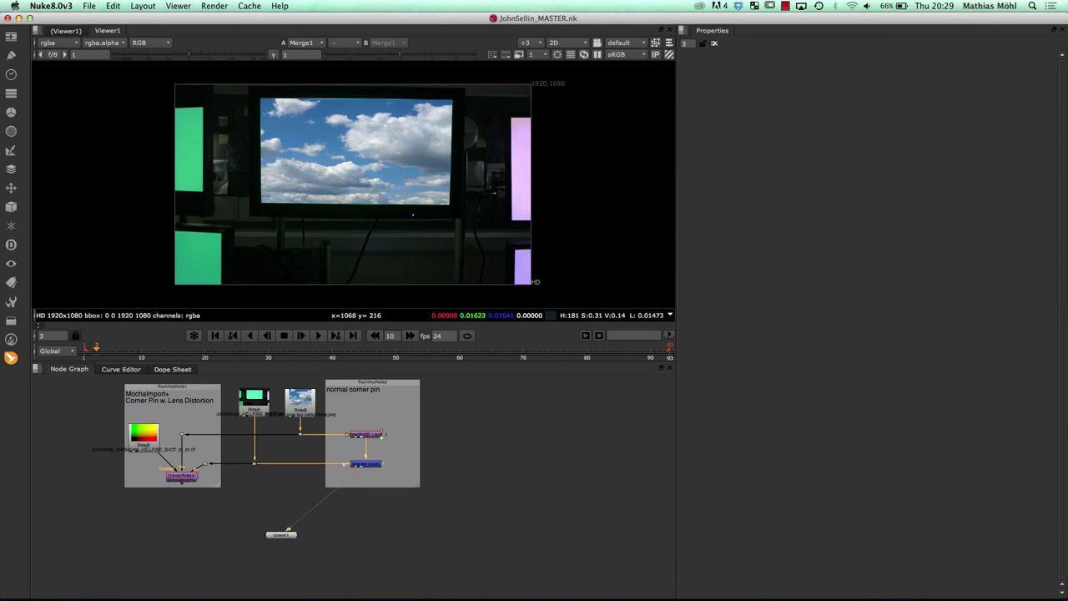
Step: Play the normal corner pin composite to check the sky insert on the monitor, and return to the start of the timeline
{"action": "scroll", "coordinate": [479, 226], "scroll_direction": "up", "scroll_amount": 3}
{"action": "scroll", "coordinate": [460, 231], "scroll_direction": "down", "scroll_amount": 1}
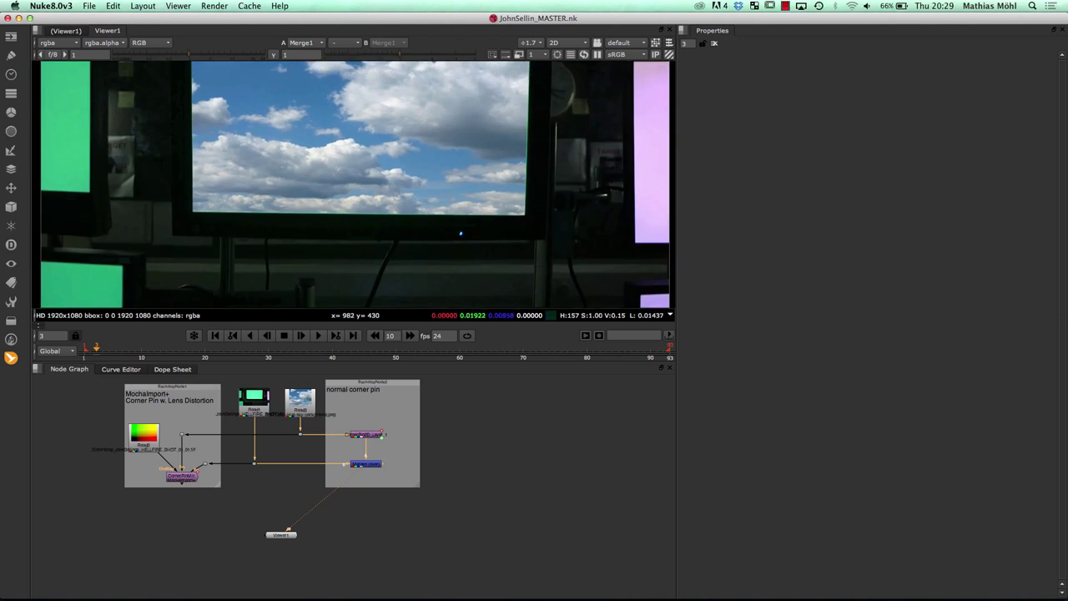
{"action": "scroll", "coordinate": [464, 304], "scroll_direction": "down", "scroll_amount": 1}
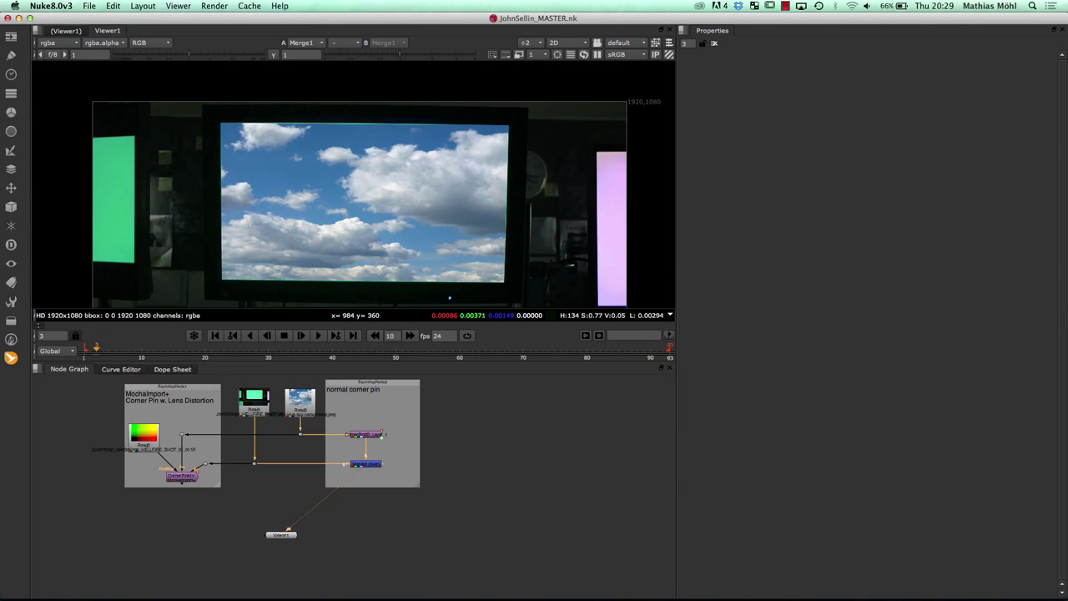
{"action": "scroll", "coordinate": [366, 301], "scroll_direction": "up", "scroll_amount": 2}
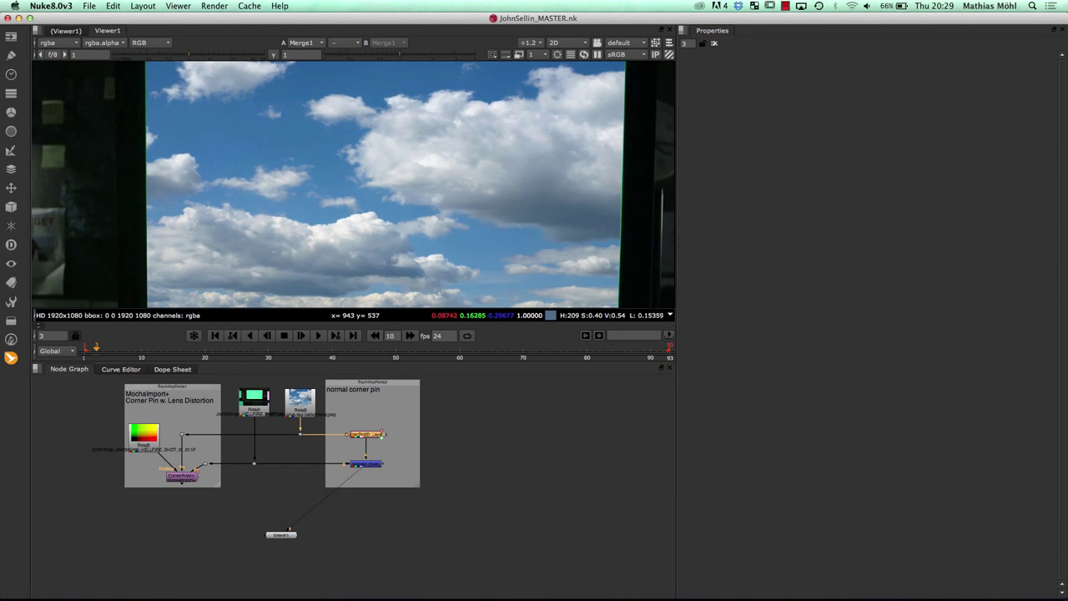
{"action": "scroll", "coordinate": [409, 192], "scroll_direction": "down", "scroll_amount": 1}
{"action": "key", "text": "l"}
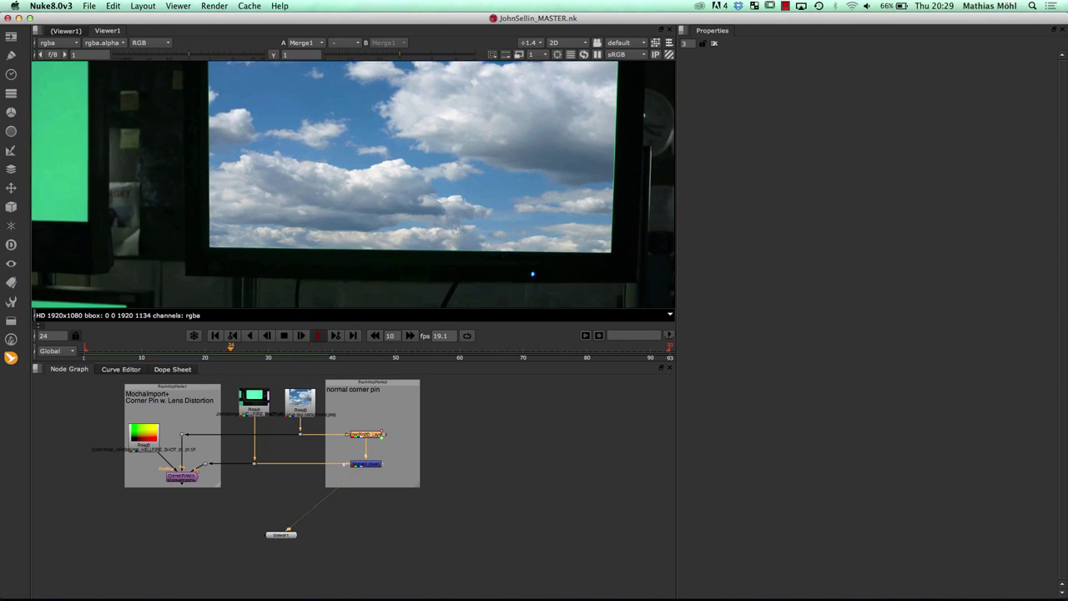
{"action": "left_click_drag", "start_coordinate": [249, 349], "coordinate": [34, 348]}
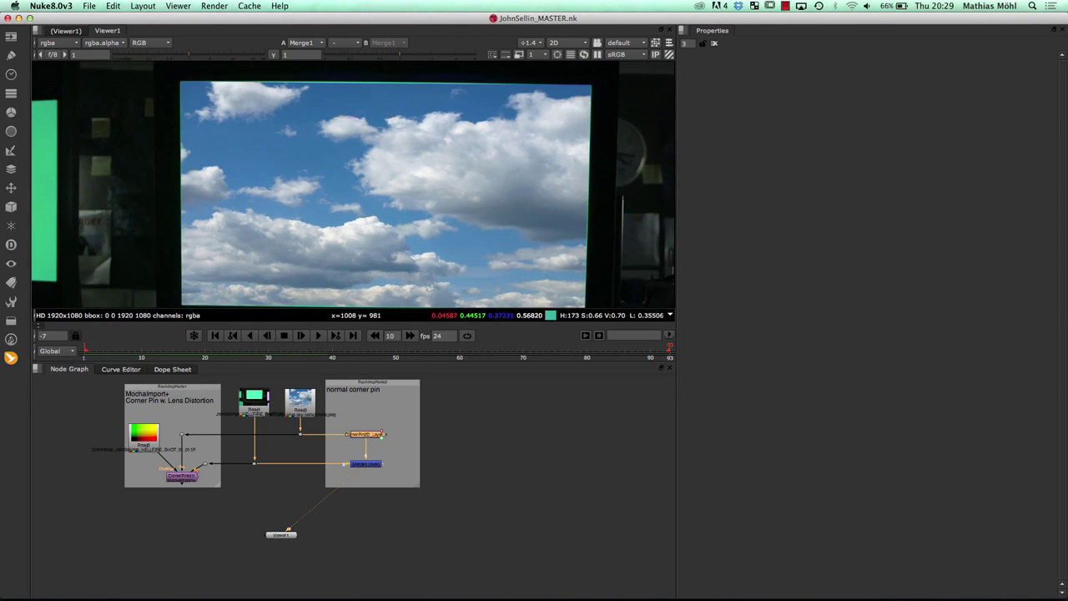
Step: Compare the original Read1 plate with the Merge1 composite in the viewer
{"action": "scroll", "coordinate": [395, 107], "scroll_direction": "up", "scroll_amount": 3}
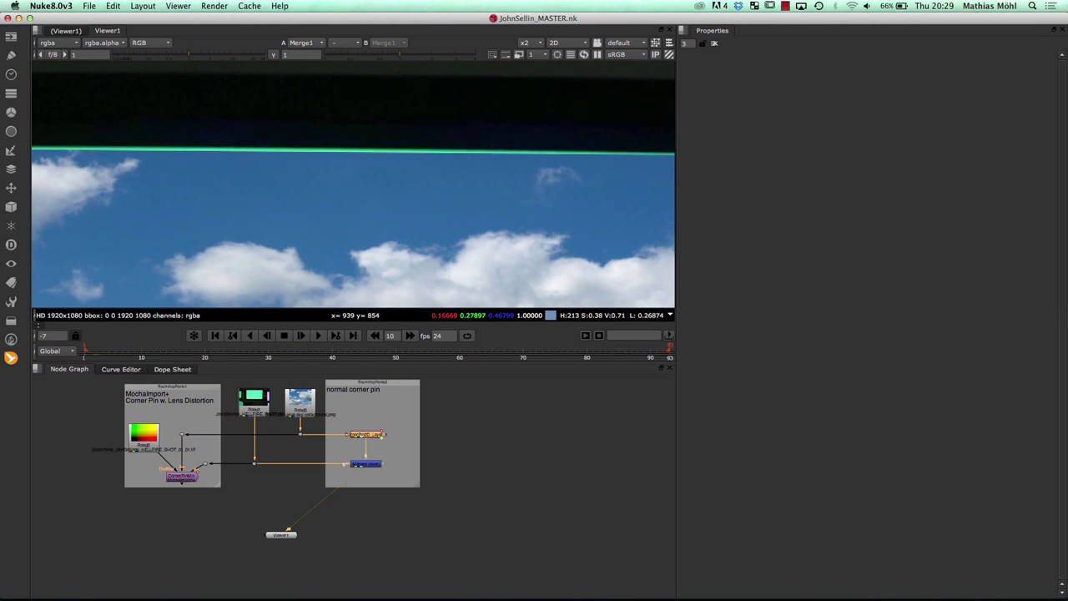
{"action": "scroll", "coordinate": [351, 167], "scroll_direction": "down", "scroll_amount": 4}
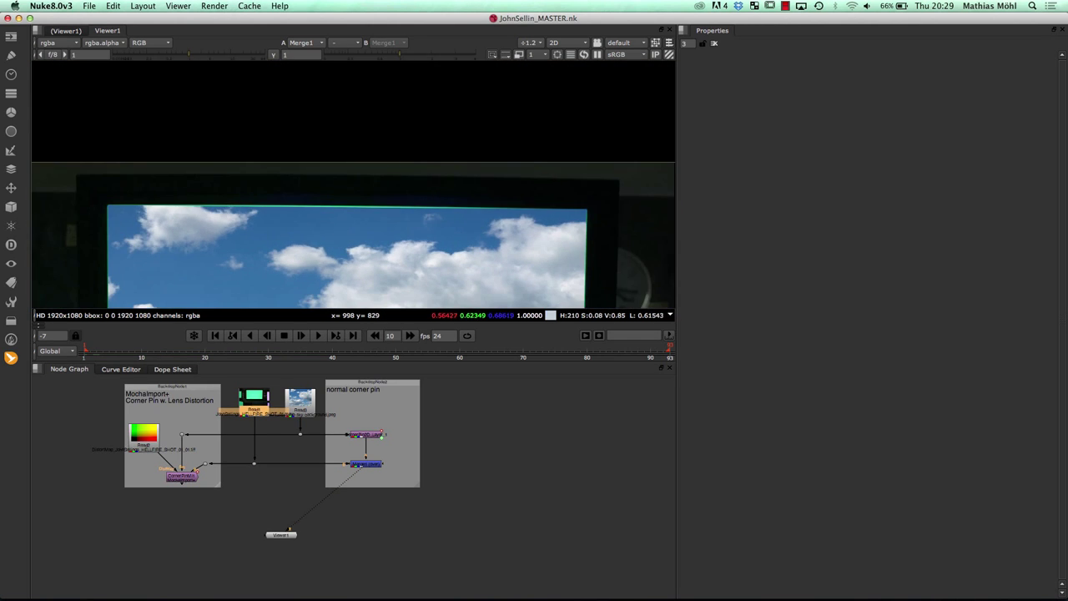
{"action": "key", "text": "1"}
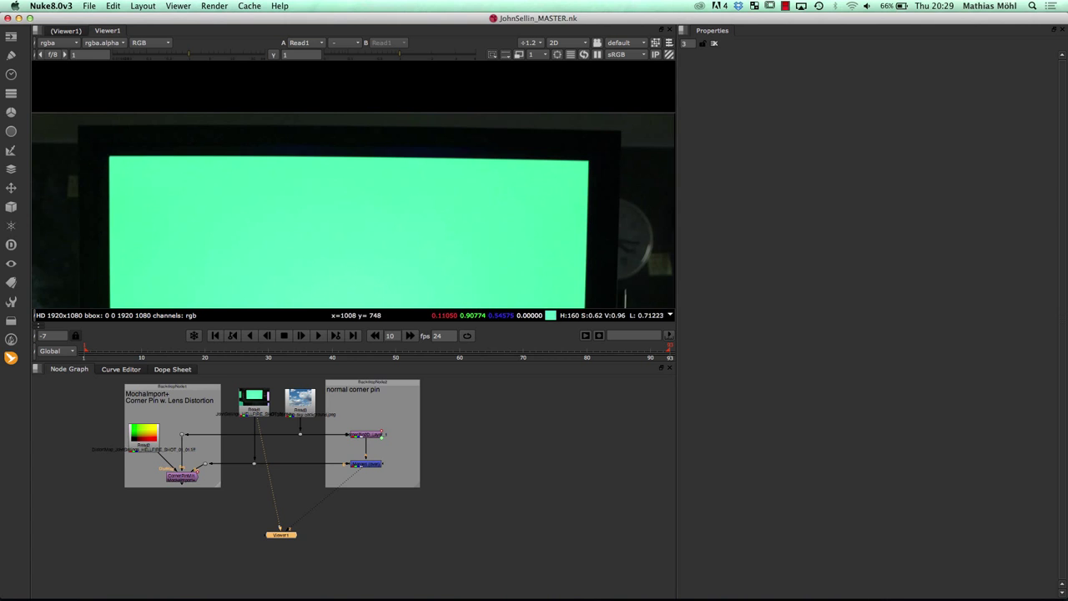
{"action": "key", "text": "2"}
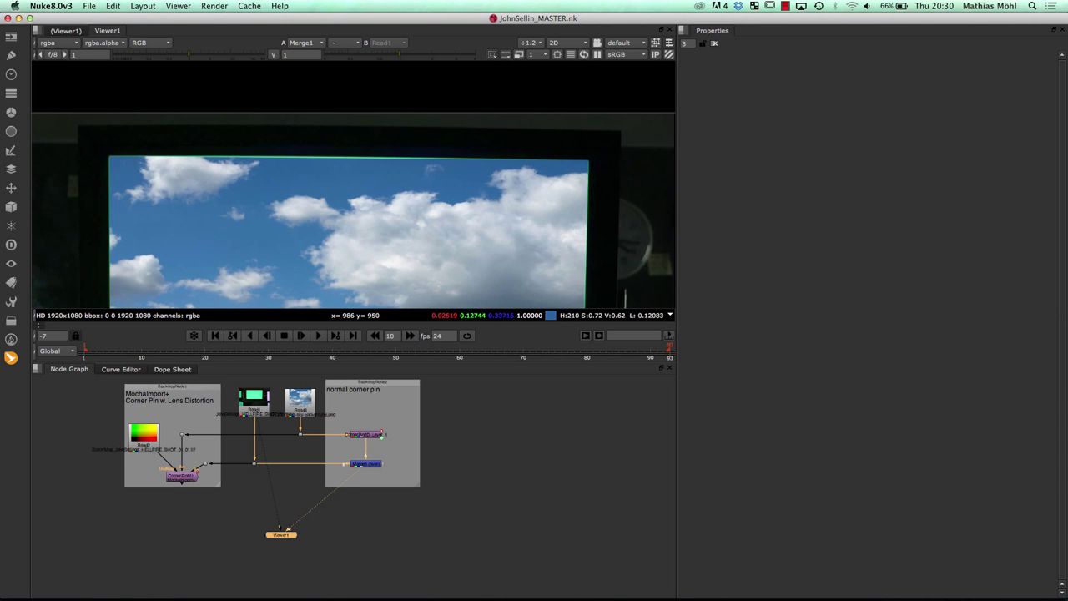
Step: Examine the sky insert's upper edge from corner to corner in the normal corner pin composite
{"action": "scroll", "coordinate": [346, 200], "scroll_direction": "up", "scroll_amount": 4}
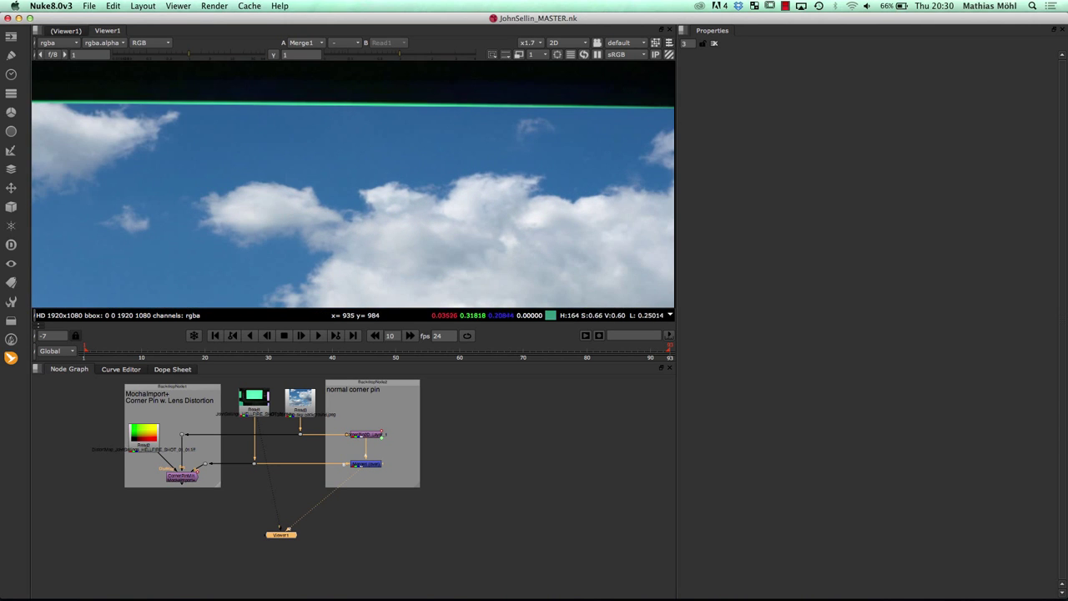
{"action": "left_click_drag", "start_coordinate": [244, 156], "coordinate": [432, 157]}
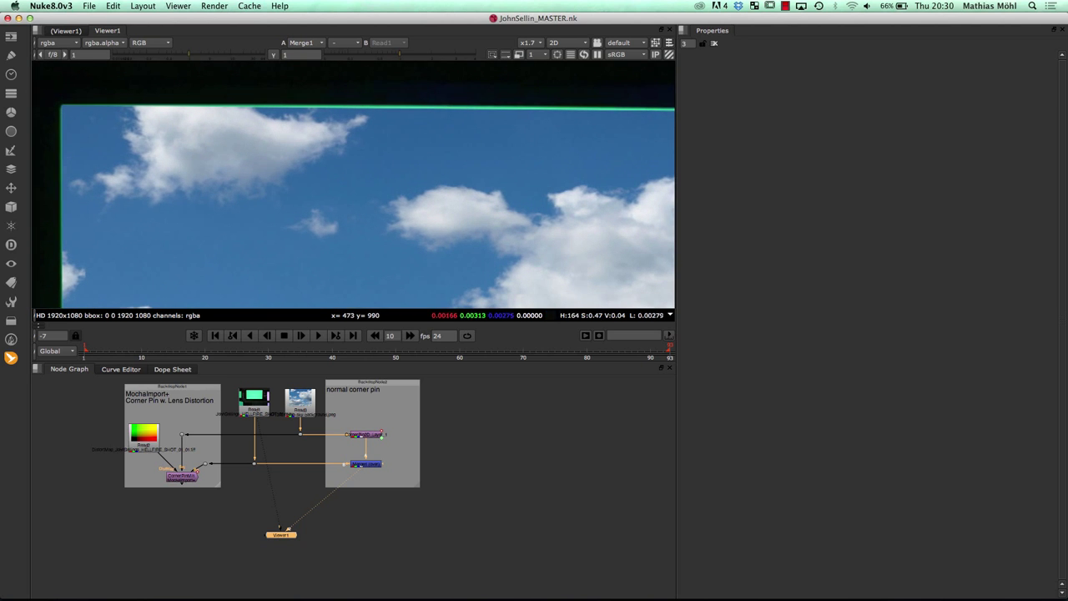
{"action": "left_click_drag", "start_coordinate": [340, 164], "coordinate": [83, 174]}
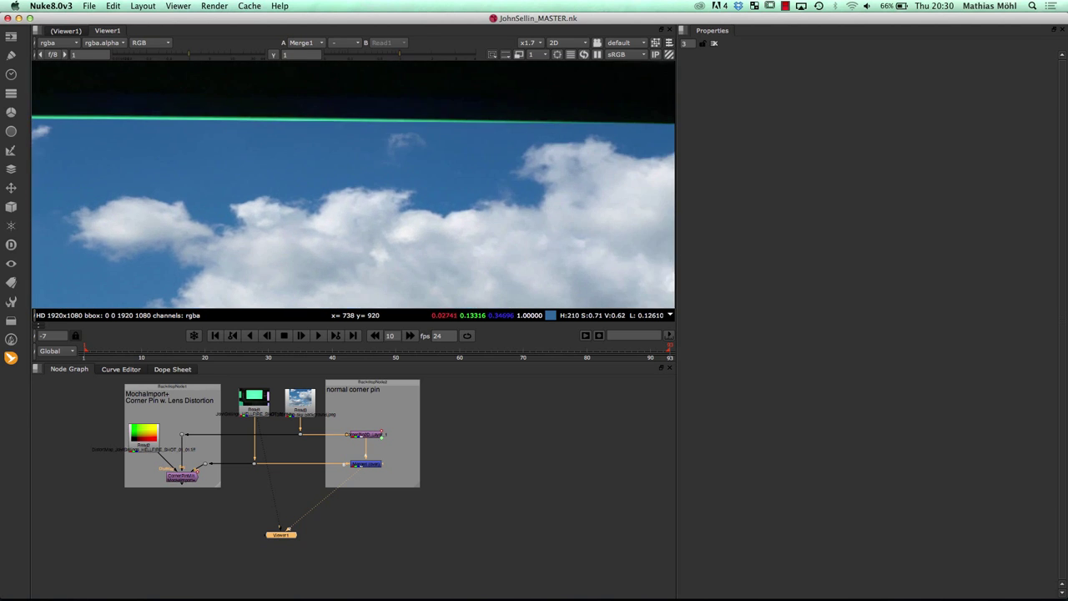
{"action": "left_click_drag", "start_coordinate": [490, 167], "coordinate": [266, 189]}
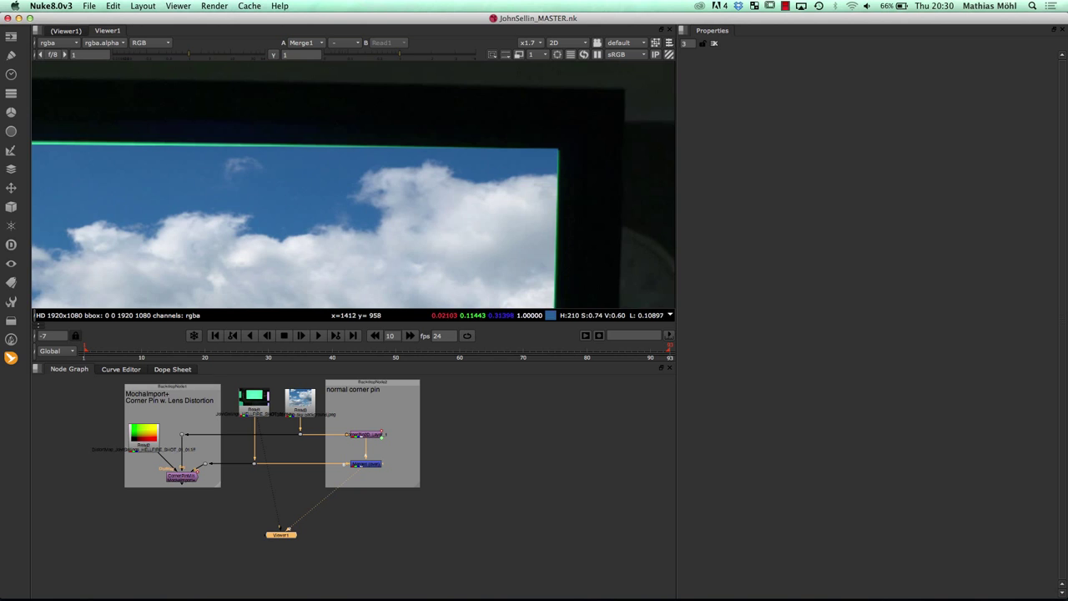
{"action": "left_click_drag", "start_coordinate": [131, 243], "coordinate": [494, 251]}
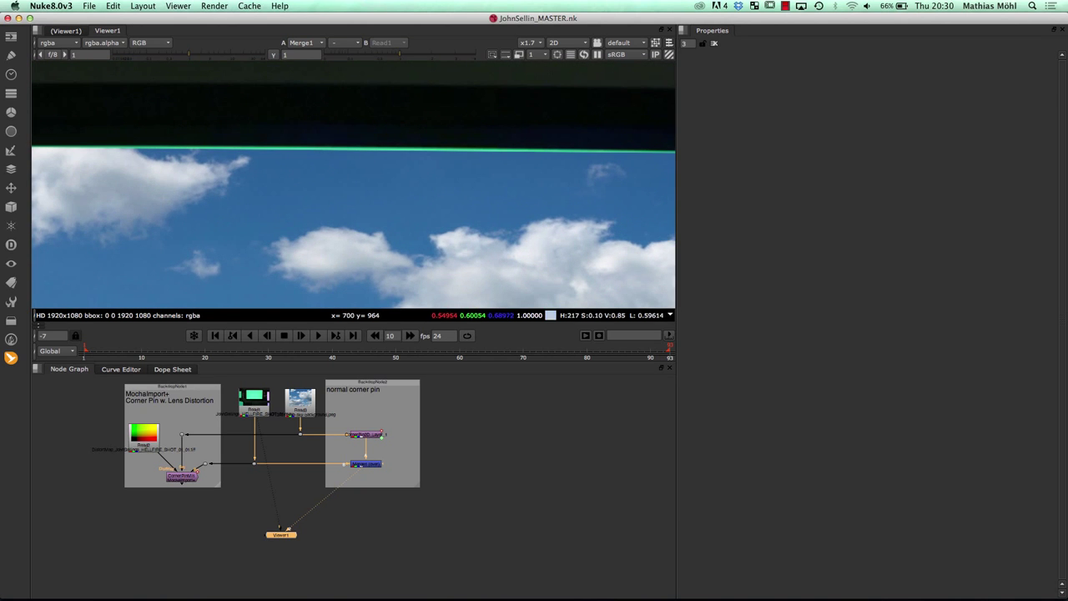
{"action": "scroll", "coordinate": [444, 229], "scroll_direction": "down", "scroll_amount": 3}
{"action": "left_click_drag", "start_coordinate": [444, 234], "coordinate": [382, 141]}
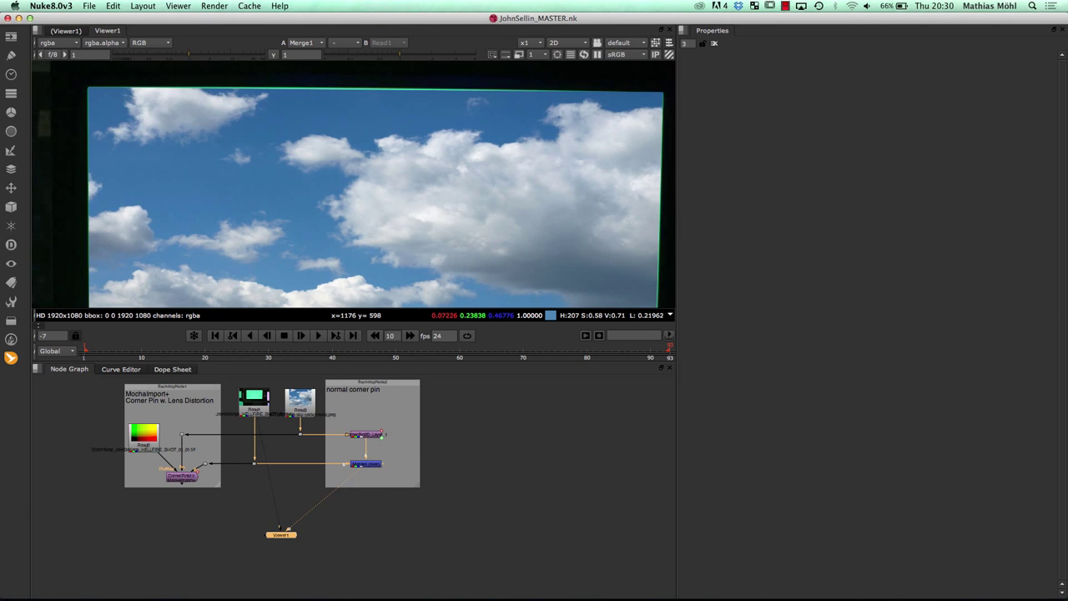
{"action": "scroll", "coordinate": [273, 463], "scroll_direction": "up", "scroll_amount": 4}
{"action": "left_click_drag", "start_coordinate": [273, 463], "coordinate": [330, 461]}
{"action": "left_click", "coordinate": [11, 358]}
{"action": "mouse_move", "coordinate": [61, 358]}
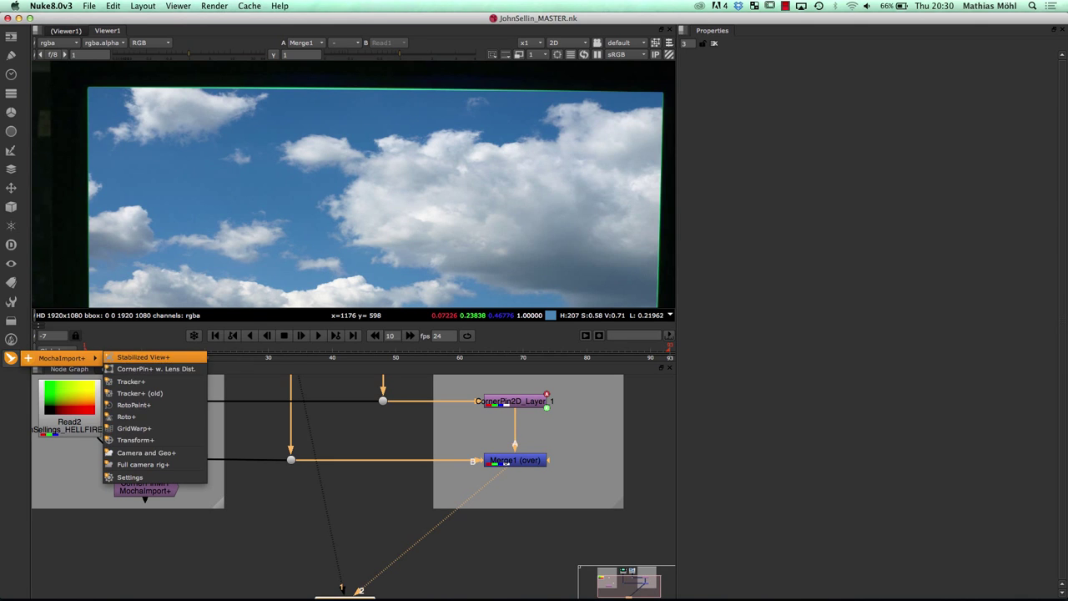
{"action": "left_click", "coordinate": [156, 368]}
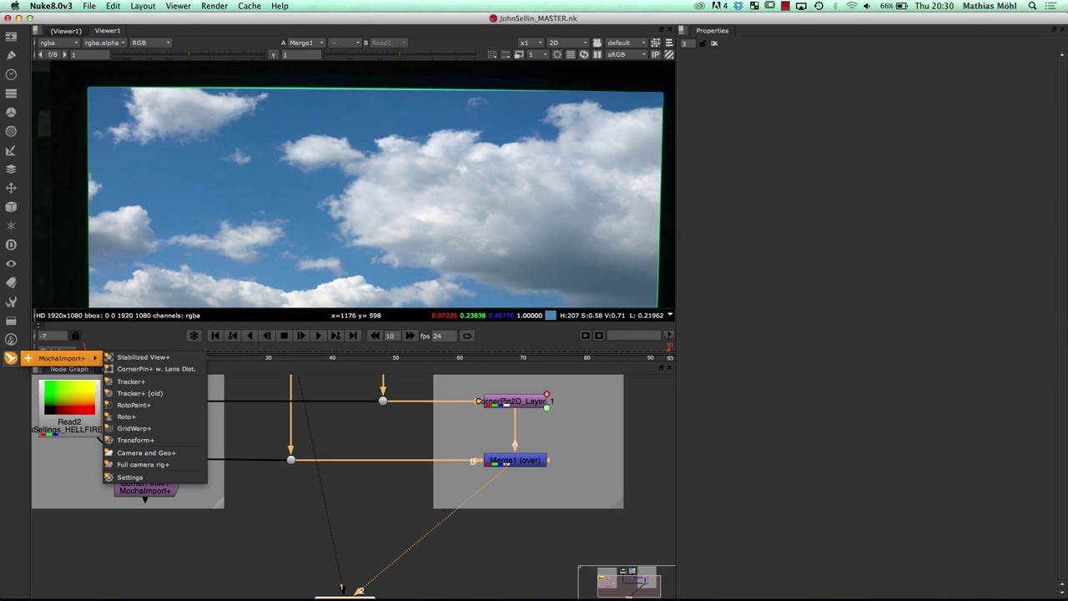
Step: Connect the CornerPinMI1 node to viewer input 1 and view the normal corner pin's Merge1 on input 2
{"action": "left_click", "coordinate": [145, 487]}
{"action": "key", "text": "1"}
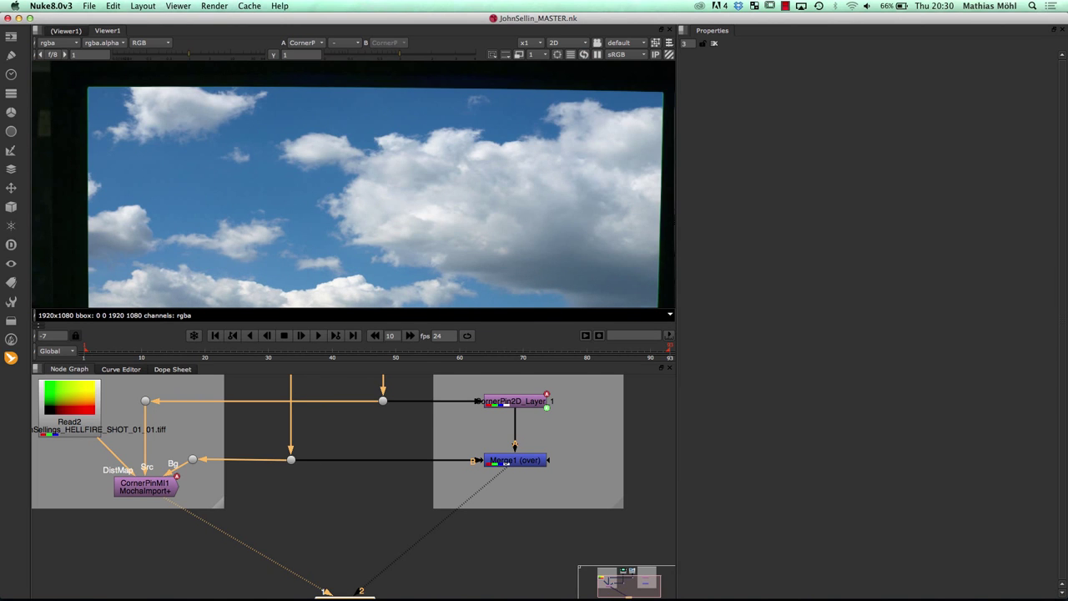
{"action": "left_click", "coordinate": [515, 460]}
{"action": "key", "text": "2"}
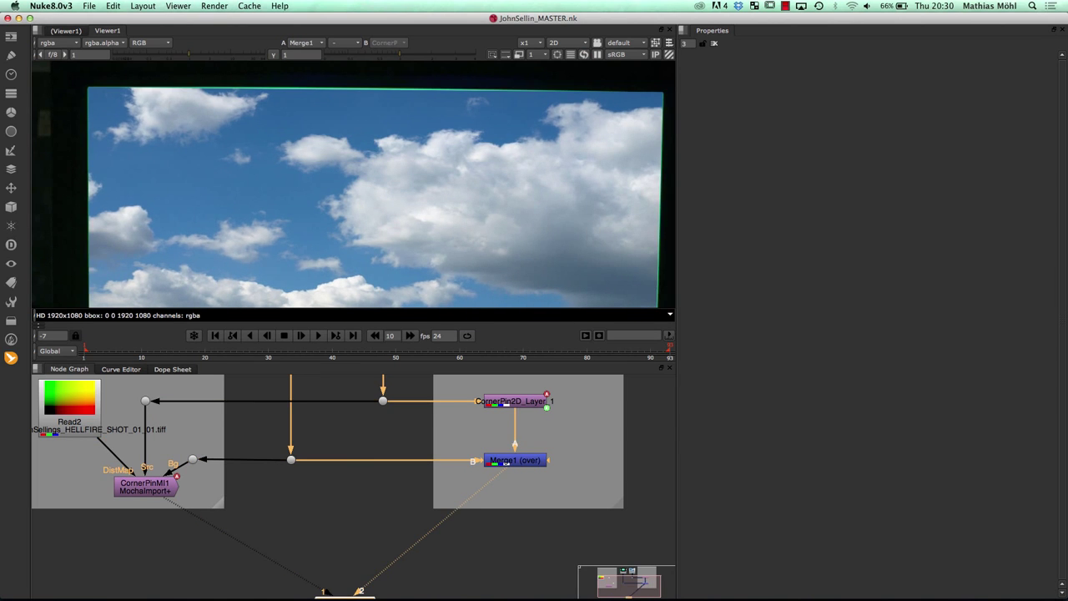
Step: Alternate the viewer between the CornerPinMI1 lens distortion result and the Merge1 normal corner pin to compare the insert's edges
{"action": "left_click", "coordinate": [145, 487]}
{"action": "key", "text": "1"}
{"action": "key", "text": "2"}
{"action": "key", "text": "1"}
{"action": "key", "text": "2"}
{"action": "key", "text": "1"}
{"action": "key", "text": "2"}
{"action": "key", "text": "1"}
{"action": "key", "text": "2"}
{"action": "key", "text": "1"}
{"action": "key", "text": "2"}
{"action": "scroll", "coordinate": [334, 459], "scroll_direction": "up", "scroll_amount": 2}
{"action": "left_click_drag", "start_coordinate": [277, 522], "coordinate": [277, 547]}
{"action": "scroll", "coordinate": [277, 547], "scroll_direction": "down", "scroll_amount": 2}
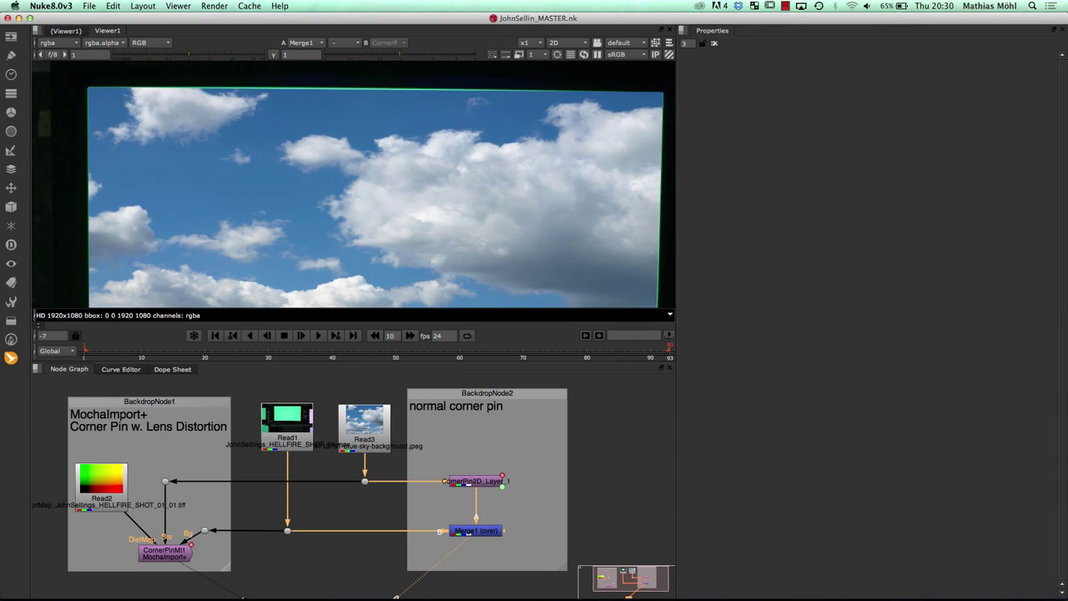
{"action": "key", "text": "1"}
{"action": "key", "text": "2"}
{"action": "key", "text": "1"}
{"action": "key", "text": "2"}
{"action": "key", "text": "1"}
{"action": "key", "text": "2"}
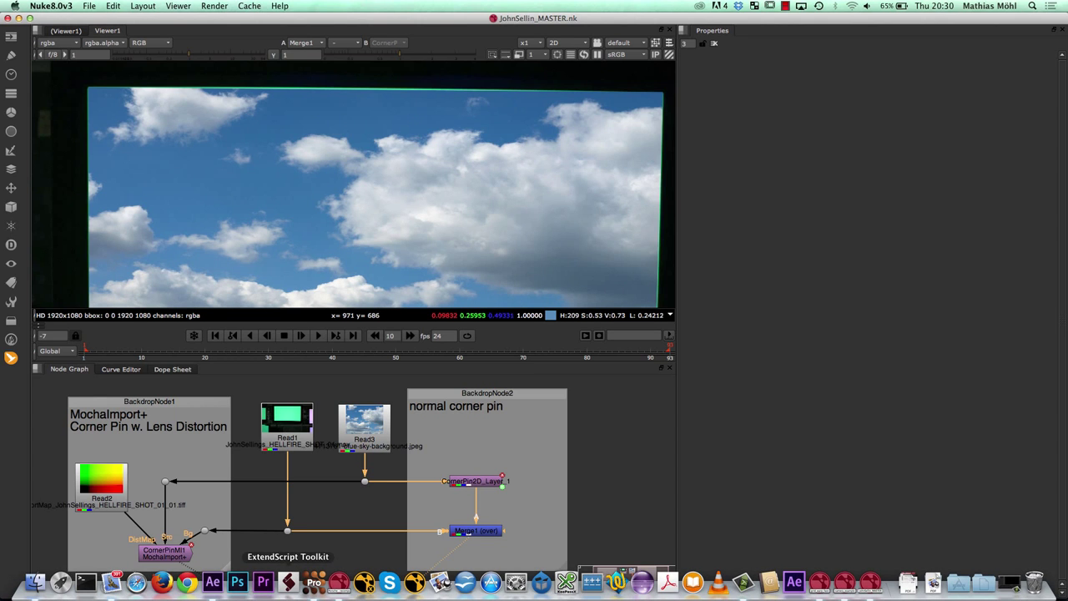
Step: Switch to mocha Pro and start a new project in place of the road project
{"action": "left_click", "coordinate": [314, 582]}
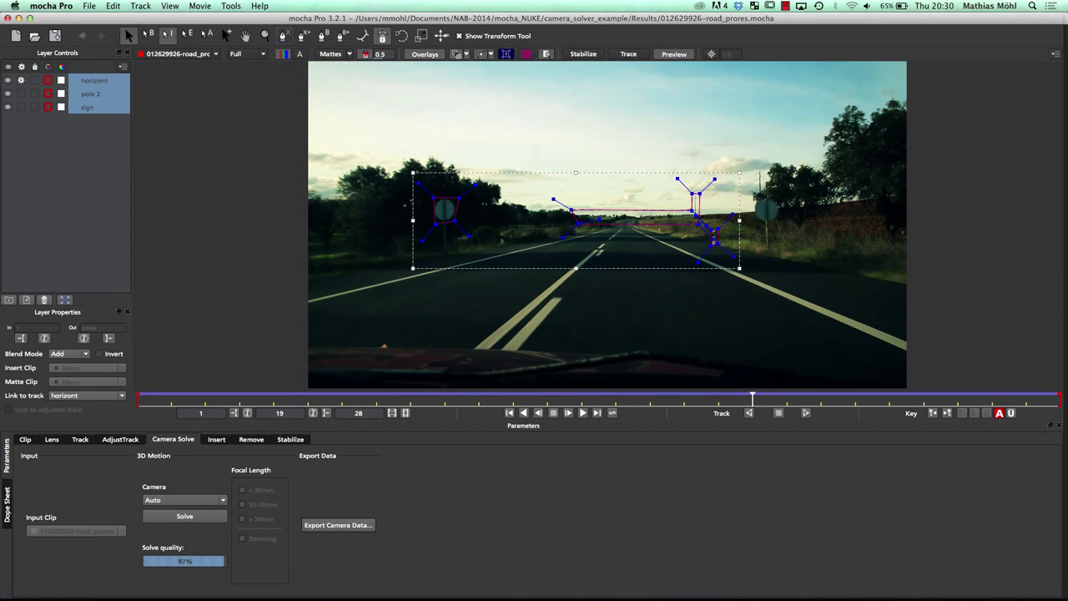
{"action": "left_click", "coordinate": [88, 6]}
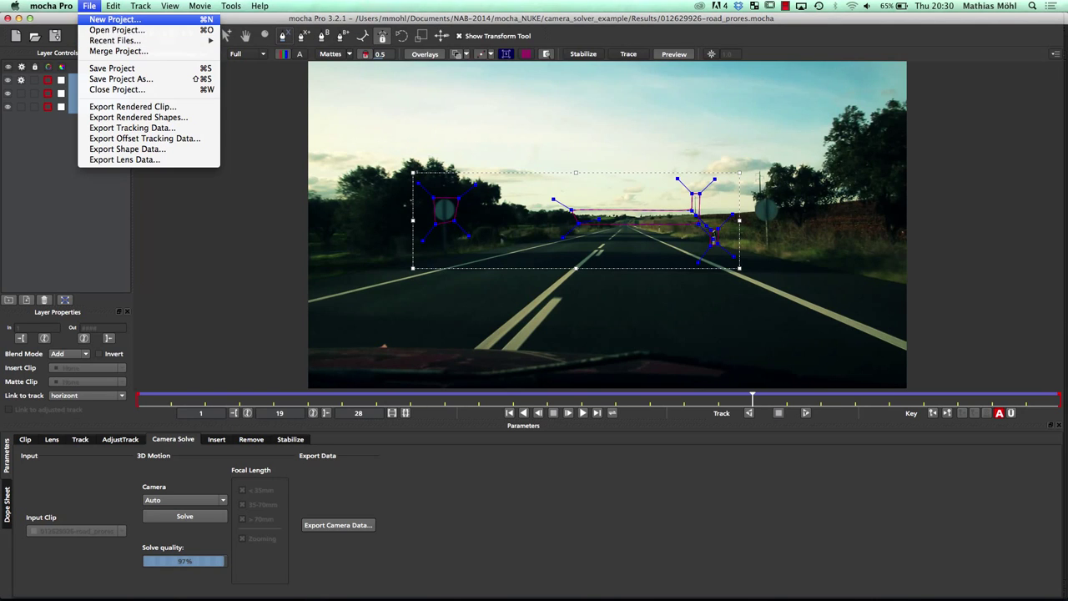
{"action": "left_click", "coordinate": [114, 19]}
{"action": "left_click", "coordinate": [538, 80]}
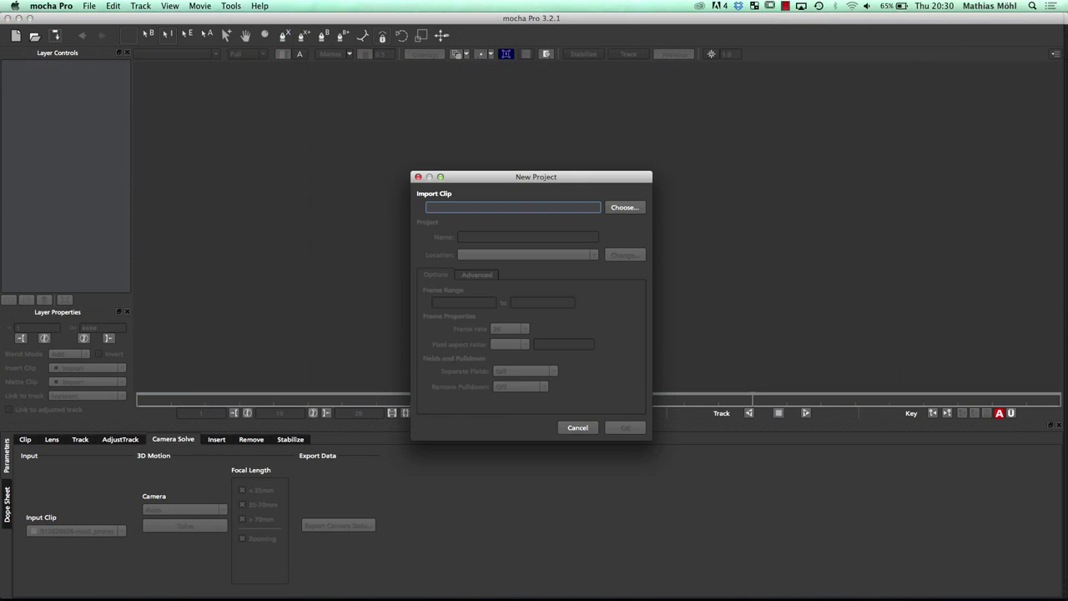
Step: Choose the HELLFIRE_SHOT_01.mov clip from mocha_NUKE/lens_distortion_CP as the new project's footage
{"action": "left_click", "coordinate": [624, 207]}
{"action": "left_click", "coordinate": [460, 75]}
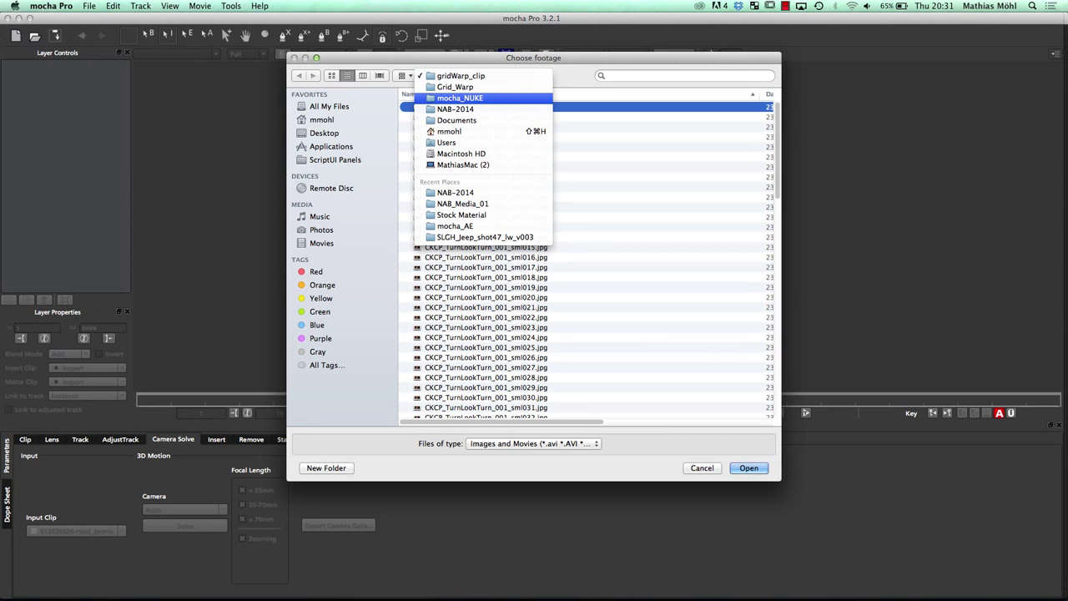
{"action": "left_click", "coordinate": [460, 98]}
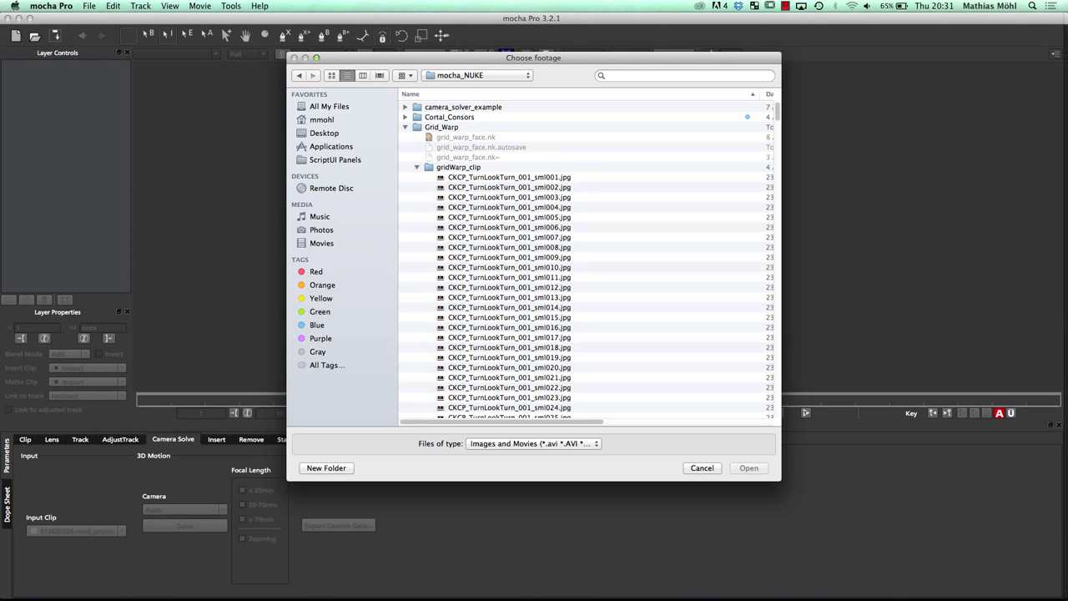
{"action": "left_click", "coordinate": [406, 127]}
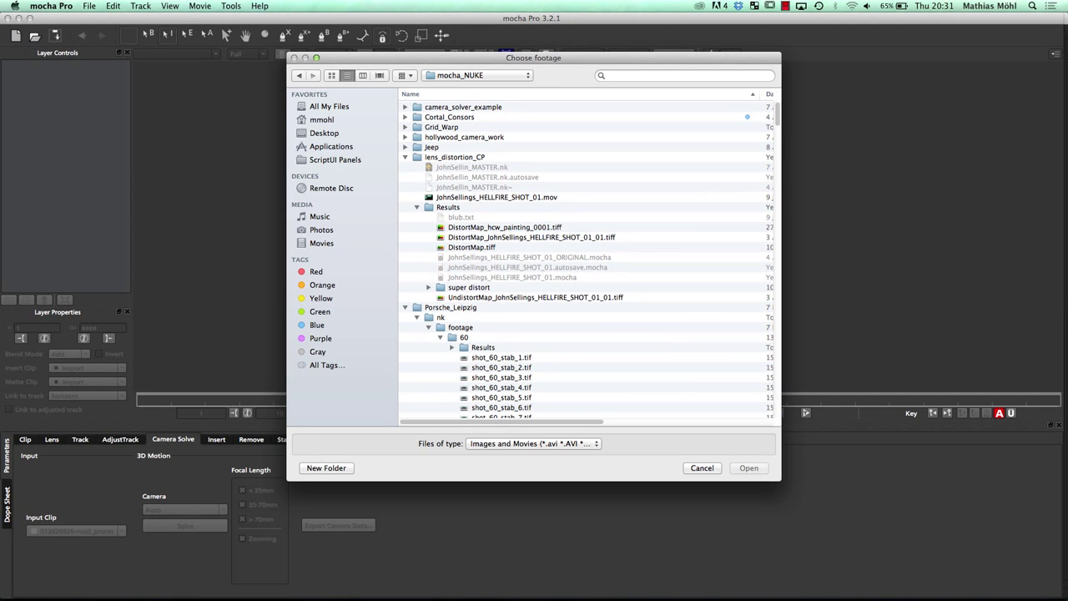
{"action": "double_click", "coordinate": [496, 197]}
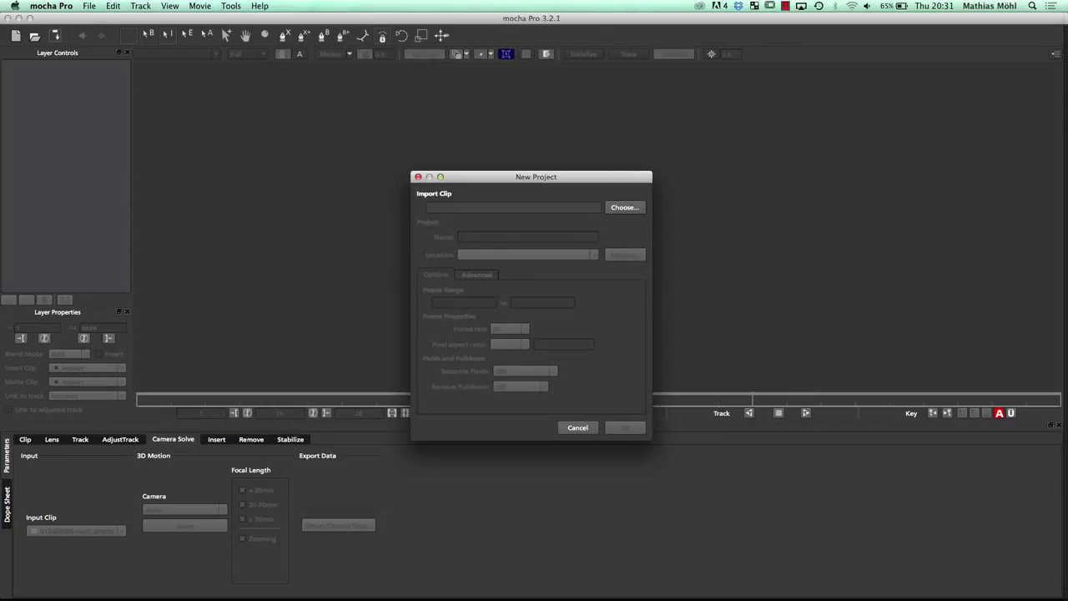
Step: Create the project from the chosen HELLFIRE clip and overwrite the existing project file of the same name
{"action": "key", "text": "Return"}
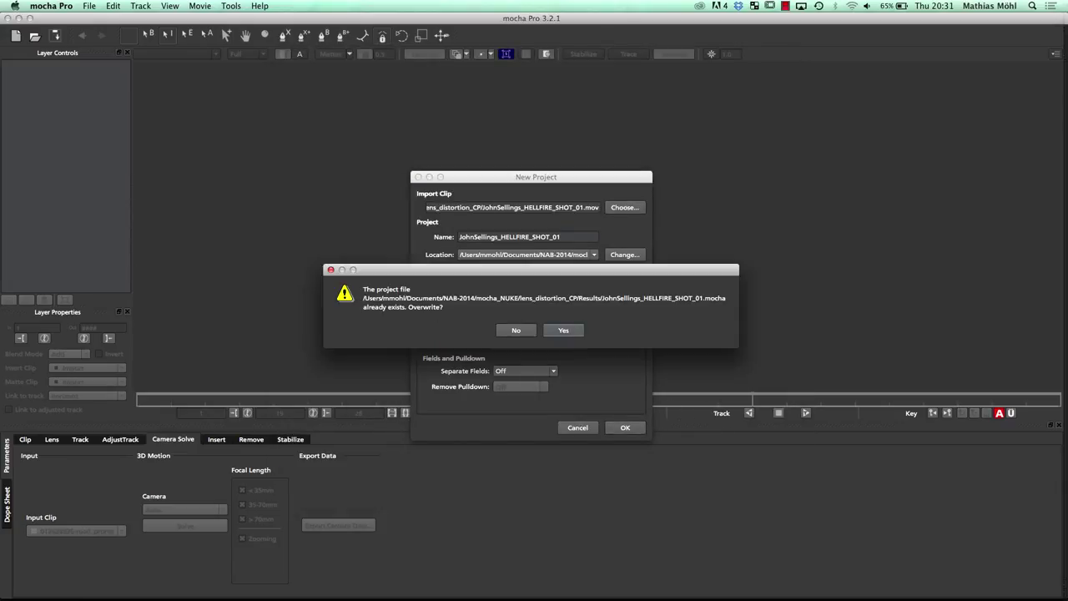
{"action": "key", "text": "Return"}
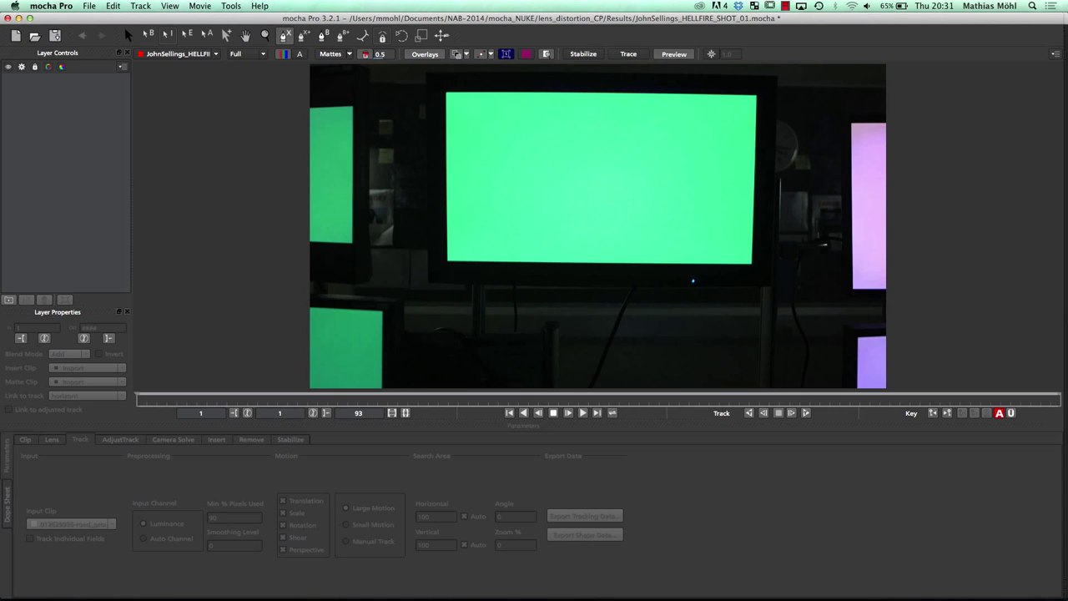
Step: Draw a closed four-point X-spline around the outside of the central monitor's black frame on the first frame
{"action": "left_click", "coordinate": [424, 69]}
{"action": "left_click", "coordinate": [778, 70]}
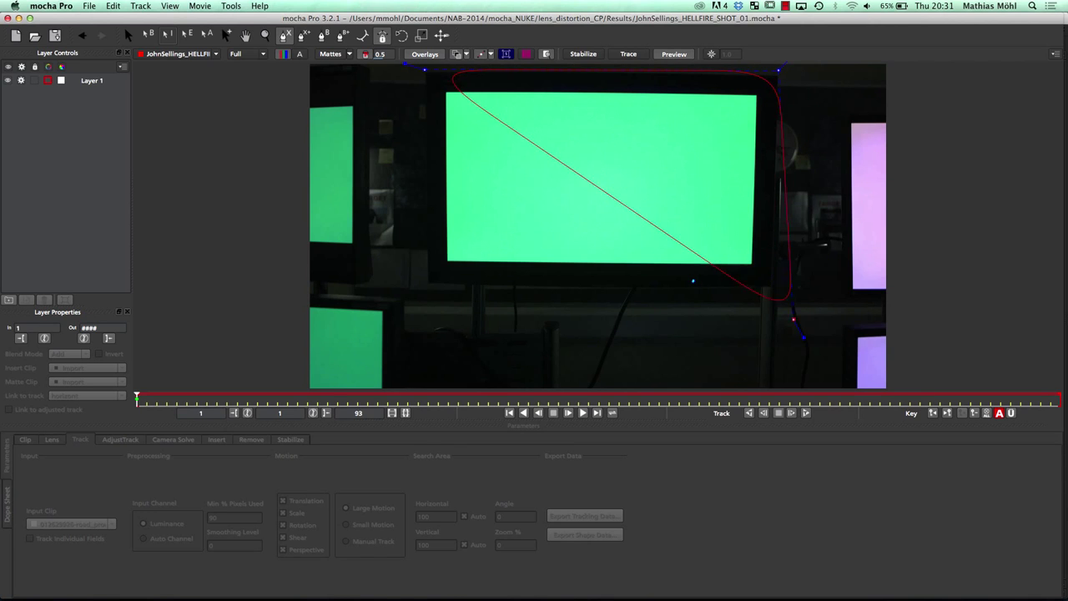
{"action": "left_click", "coordinate": [783, 294]}
{"action": "left_click", "coordinate": [416, 290]}
{"action": "right_click", "coordinate": [417, 290]}
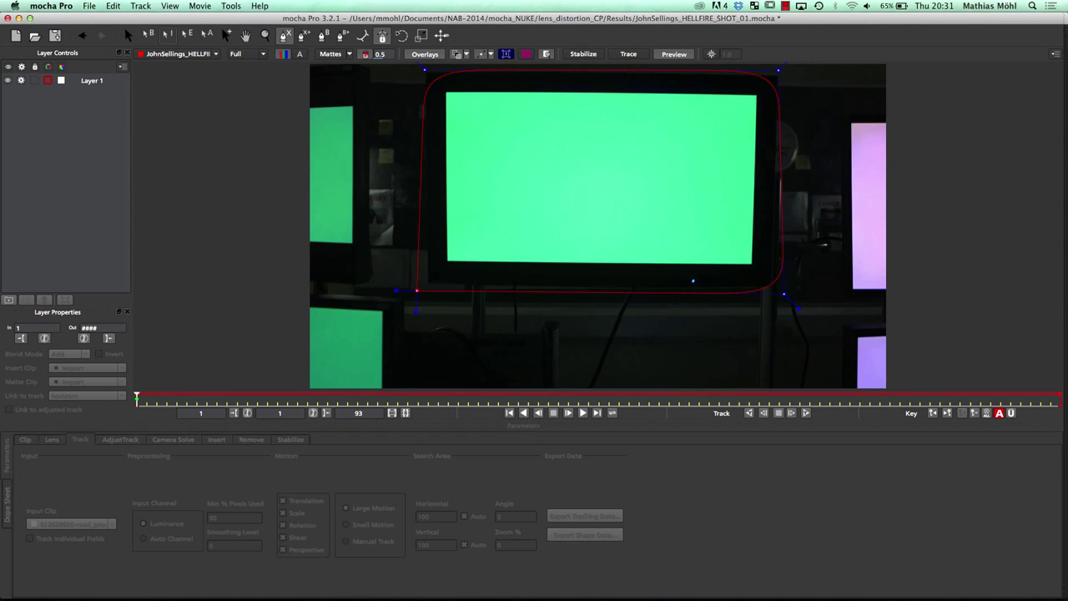
{"action": "left_click", "coordinate": [126, 31]}
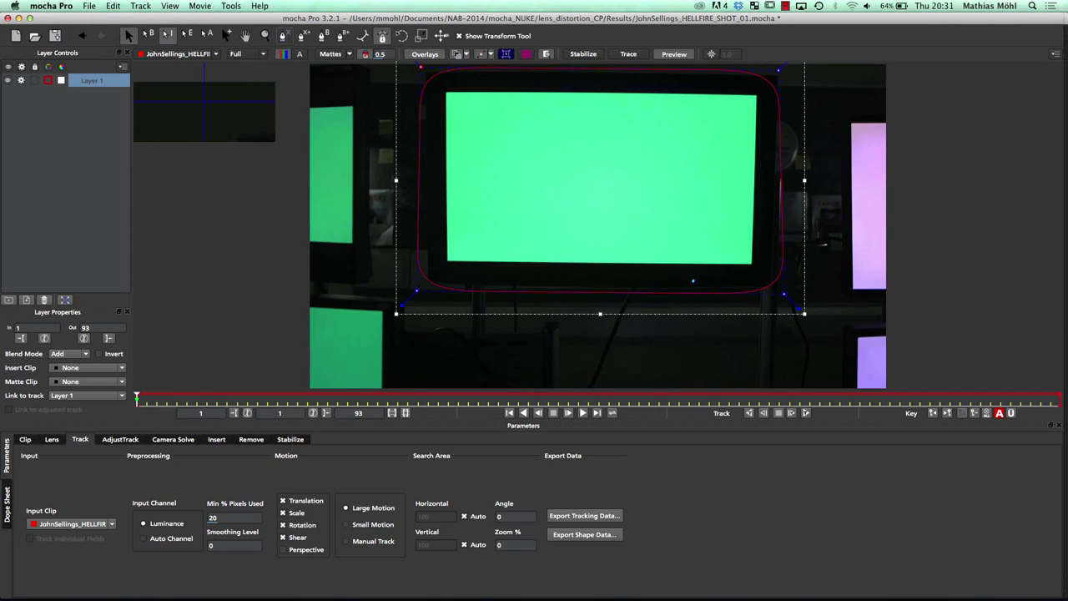
Step: Draw a four-point X-spline just inside the monitor's green screen as a separate layer
{"action": "left_click", "coordinate": [284, 36]}
{"action": "left_click", "coordinate": [465, 107]}
{"action": "left_click", "coordinate": [738, 109]}
{"action": "left_click", "coordinate": [734, 247]}
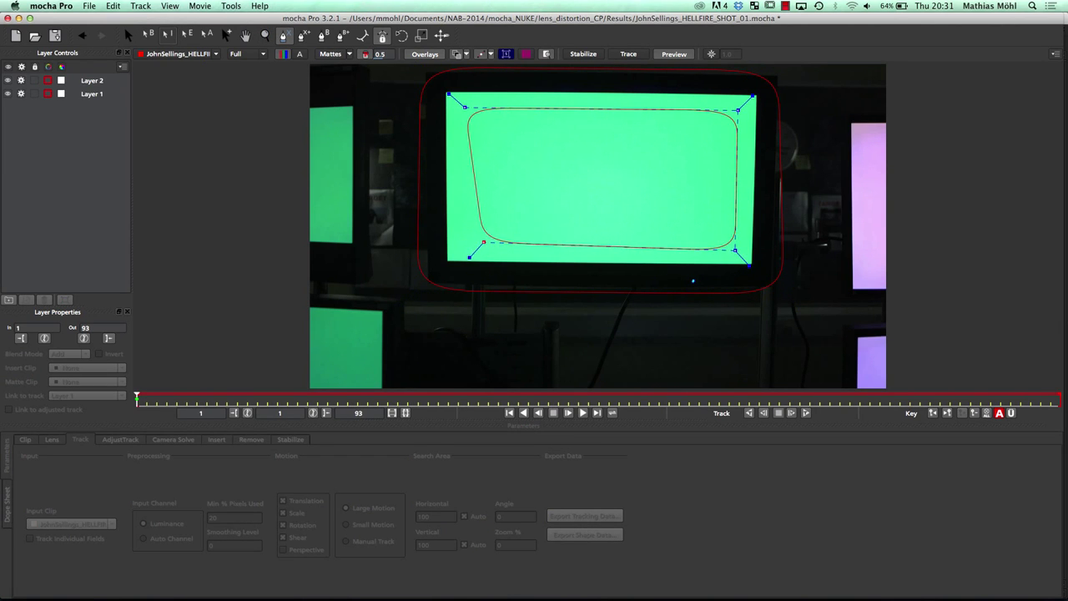
{"action": "left_click", "coordinate": [476, 242]}
{"action": "right_click", "coordinate": [476, 242]}
{"action": "left_click_drag", "start_coordinate": [477, 242], "coordinate": [472, 246]}
Step: Turn on the matte display and compare the matte areas of Layer 2 and Layer 1
{"action": "left_click", "coordinate": [330, 54]}
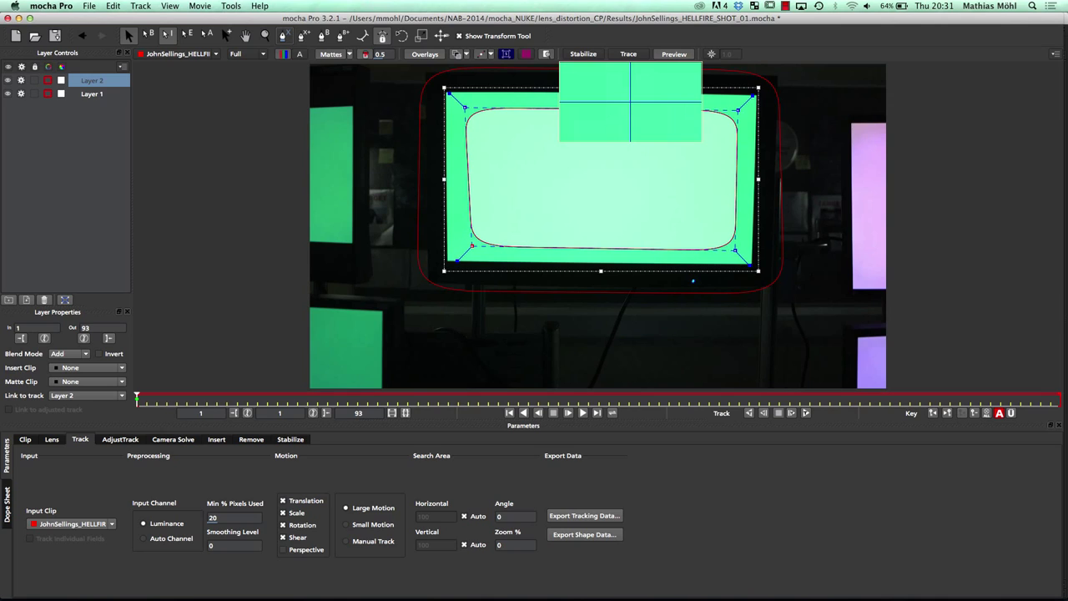
{"action": "left_click", "coordinate": [66, 175]}
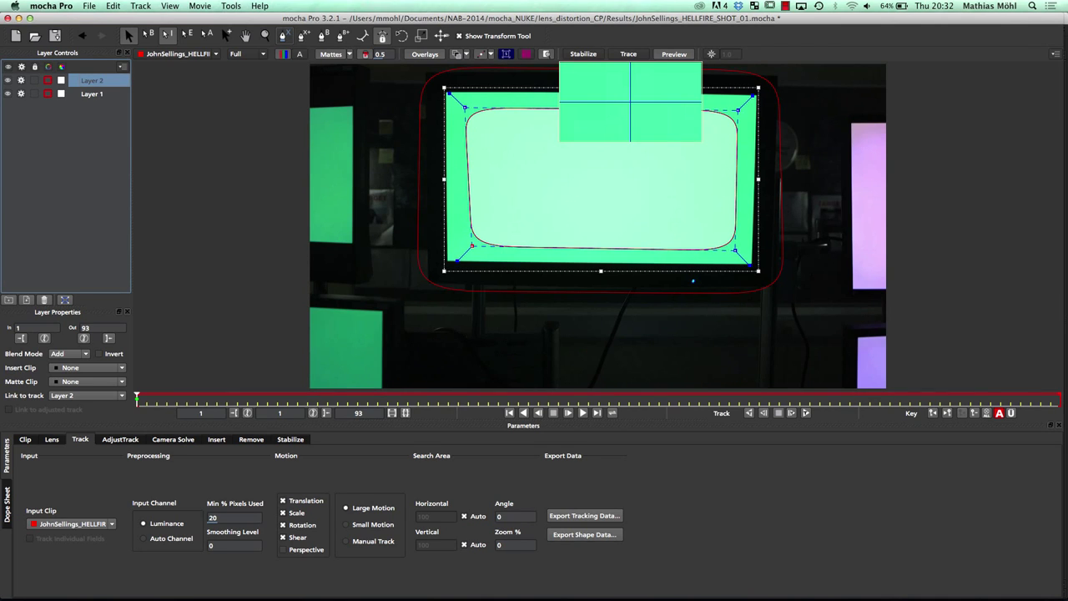
{"action": "left_click", "coordinate": [92, 94]}
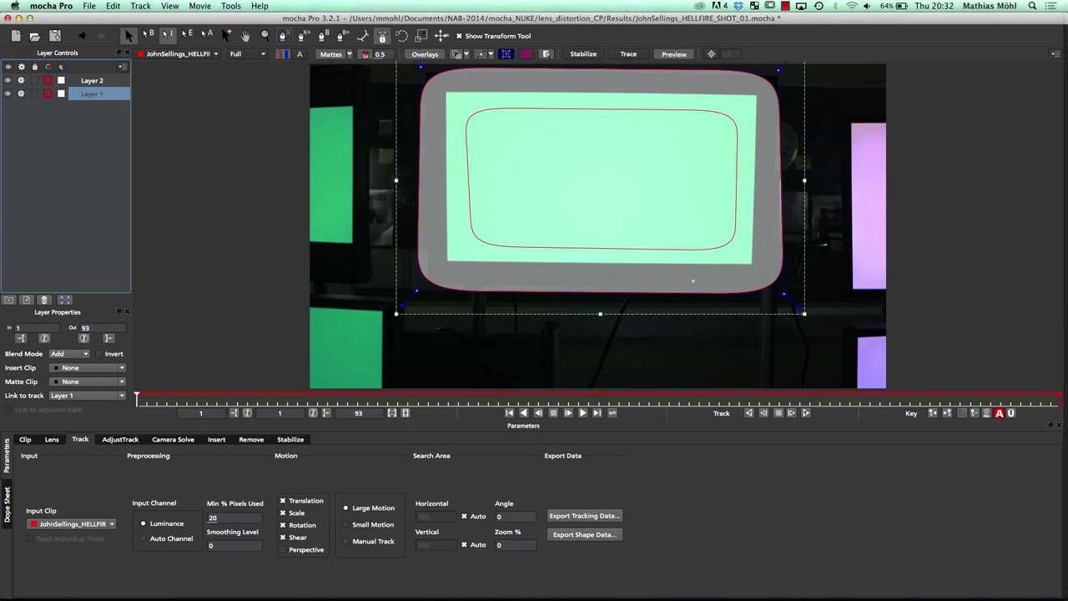
{"action": "left_click", "coordinate": [92, 80]}
{"action": "left_click", "coordinate": [92, 134]}
Step: Delete Layer 2 with the inner spline and select Layer 1
{"action": "double_click", "coordinate": [92, 80]}
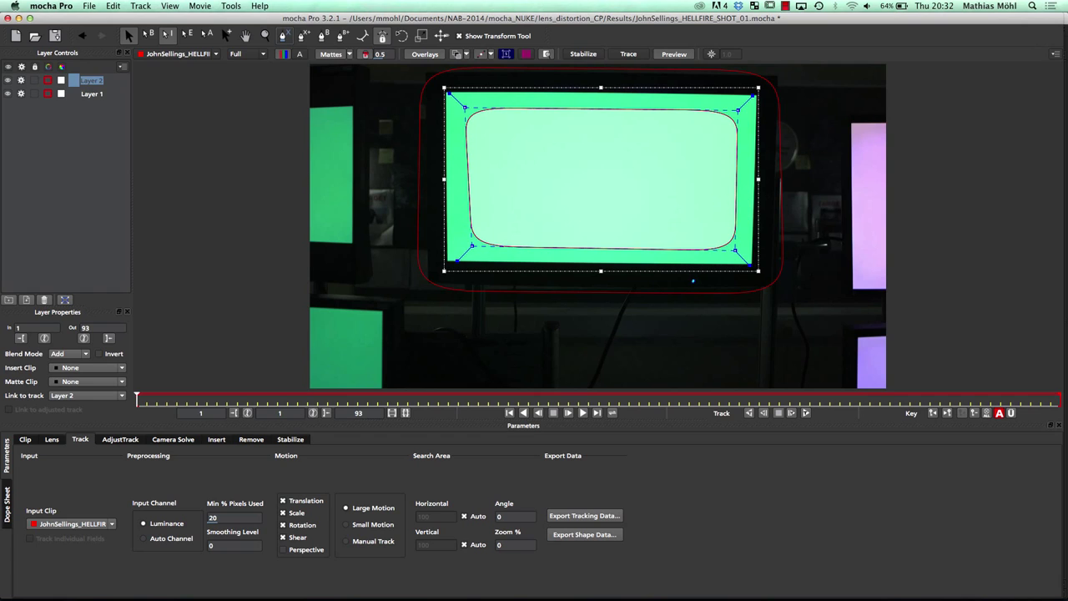
{"action": "right_click", "coordinate": [77, 81]}
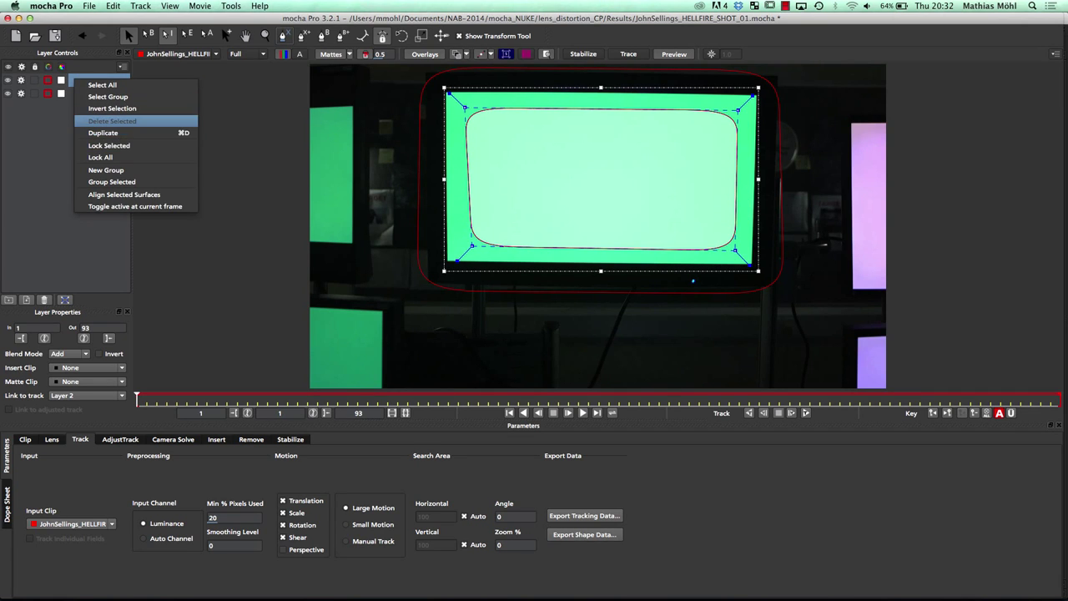
{"action": "left_click", "coordinate": [112, 121]}
{"action": "left_click", "coordinate": [94, 81]}
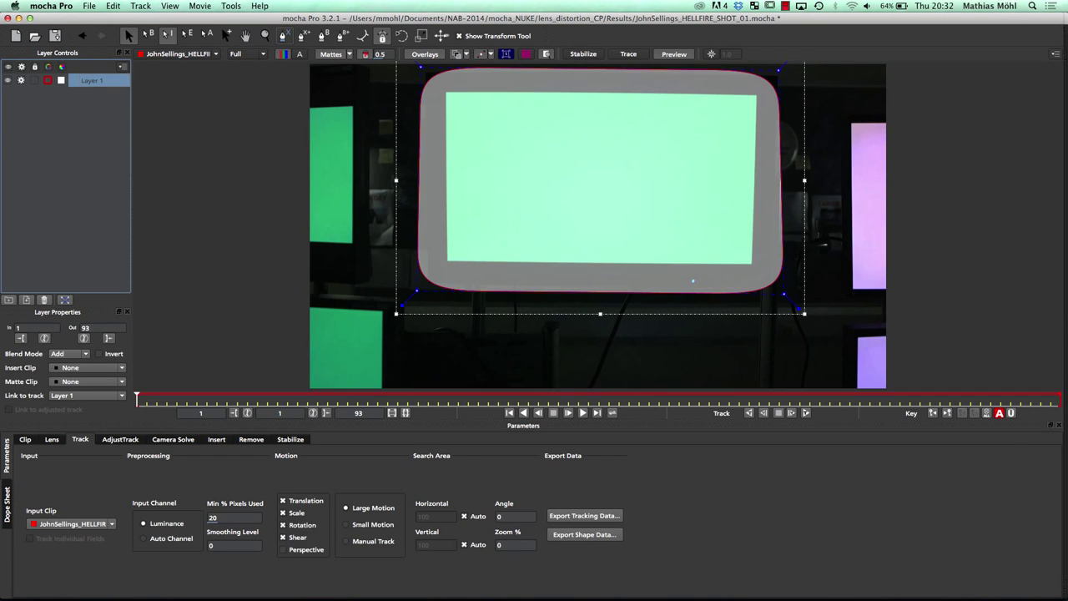
Step: Add a four-point X-spline inside the green screen to Layer 1 to cut the screen's centre out of its matte
{"action": "left_click", "coordinate": [304, 36]}
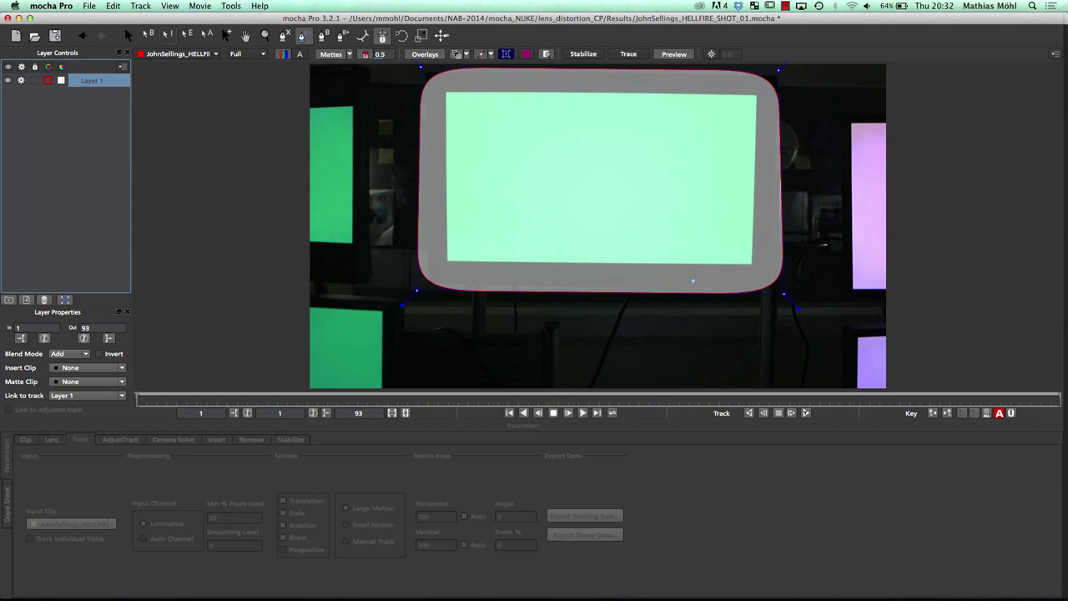
{"action": "left_click", "coordinate": [468, 110]}
{"action": "left_click", "coordinate": [737, 115]}
{"action": "left_click", "coordinate": [733, 248]}
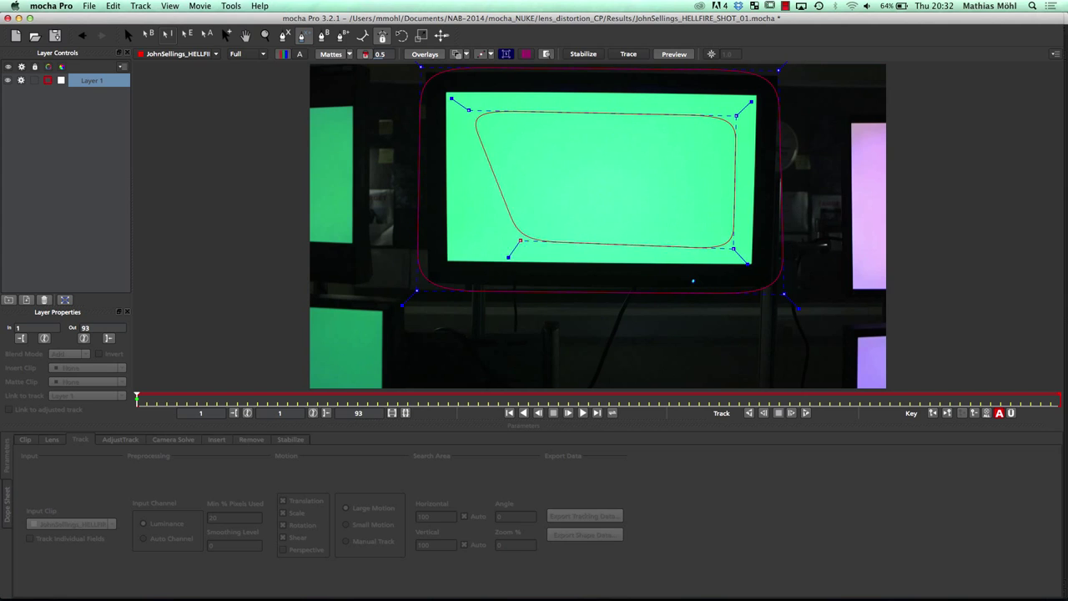
{"action": "left_click", "coordinate": [469, 242]}
{"action": "right_click", "coordinate": [468, 243]}
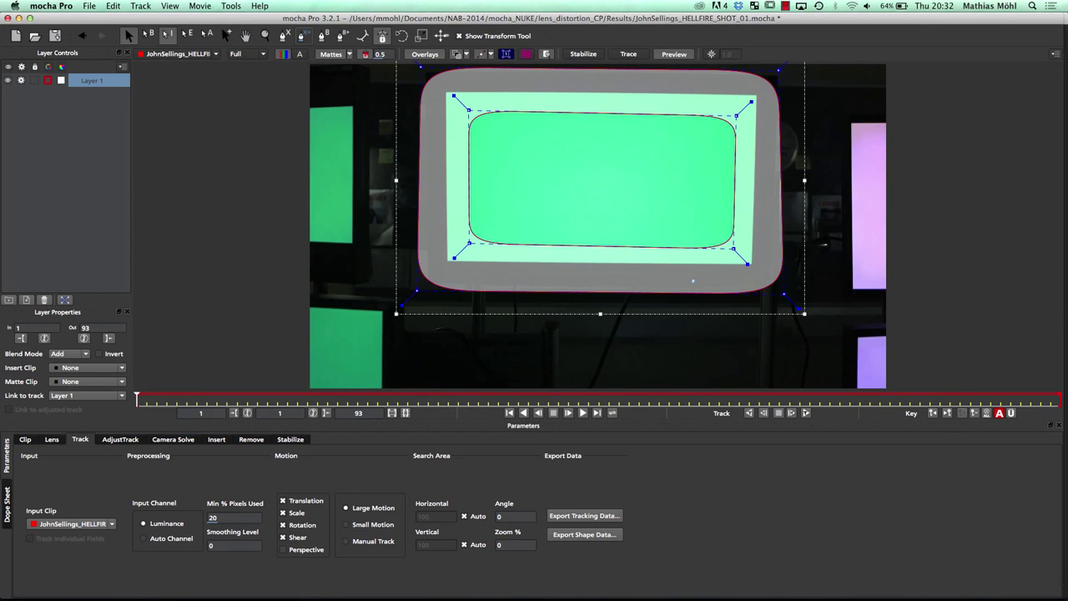
Step: Show the planar surface and align its four corners with the corners of the green screen
{"action": "left_click", "coordinate": [506, 54]}
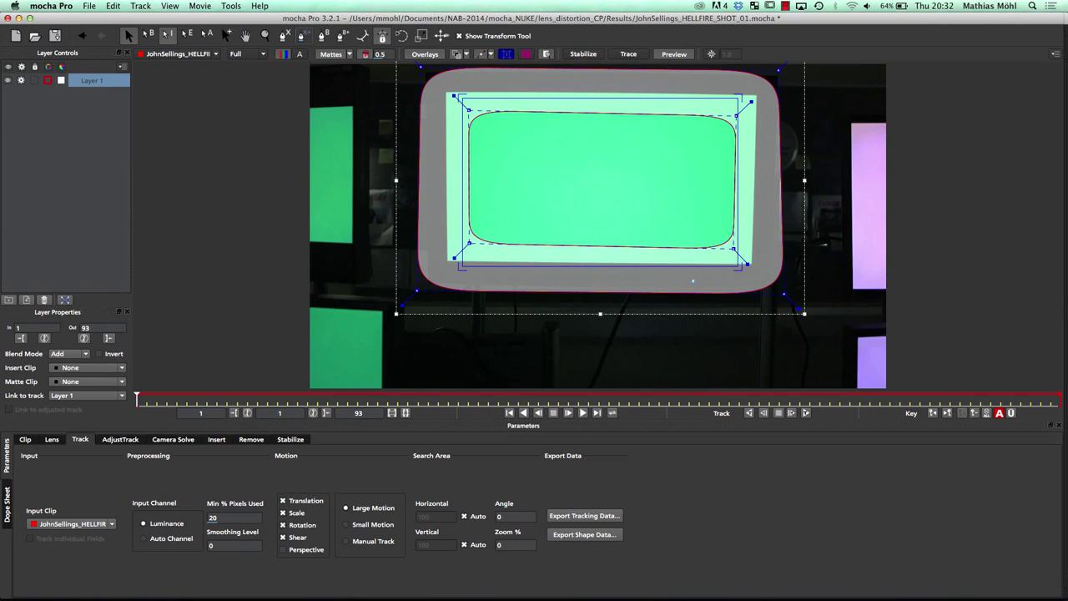
{"action": "left_click_drag", "start_coordinate": [453, 97], "coordinate": [443, 89]}
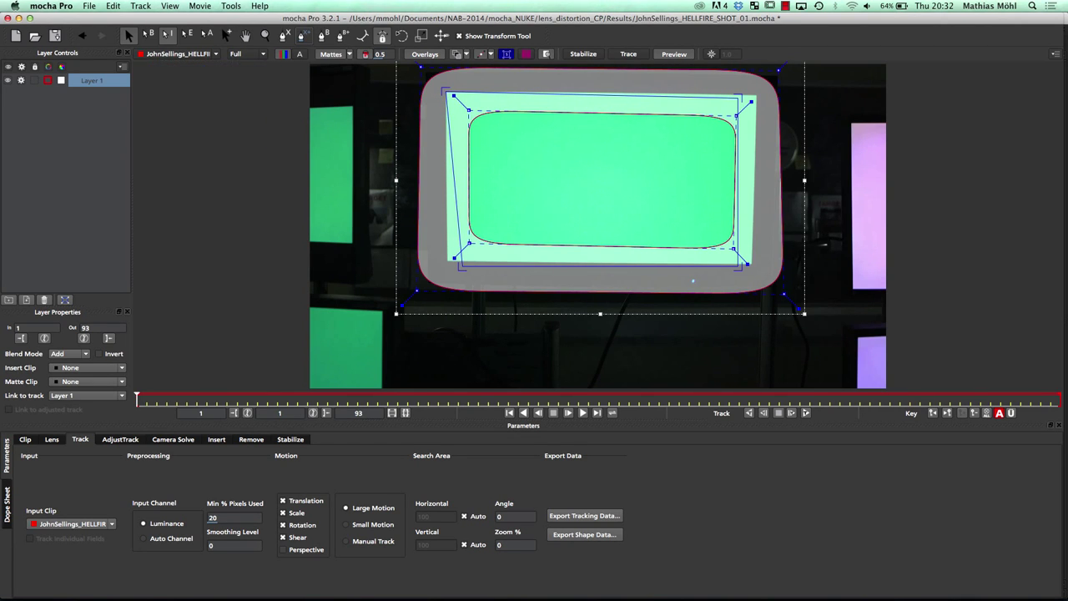
{"action": "left_click_drag", "start_coordinate": [740, 98], "coordinate": [756, 94]}
{"action": "left_click_drag", "start_coordinate": [747, 264], "coordinate": [749, 264]}
{"action": "left_click_drag", "start_coordinate": [462, 267], "coordinate": [451, 261]}
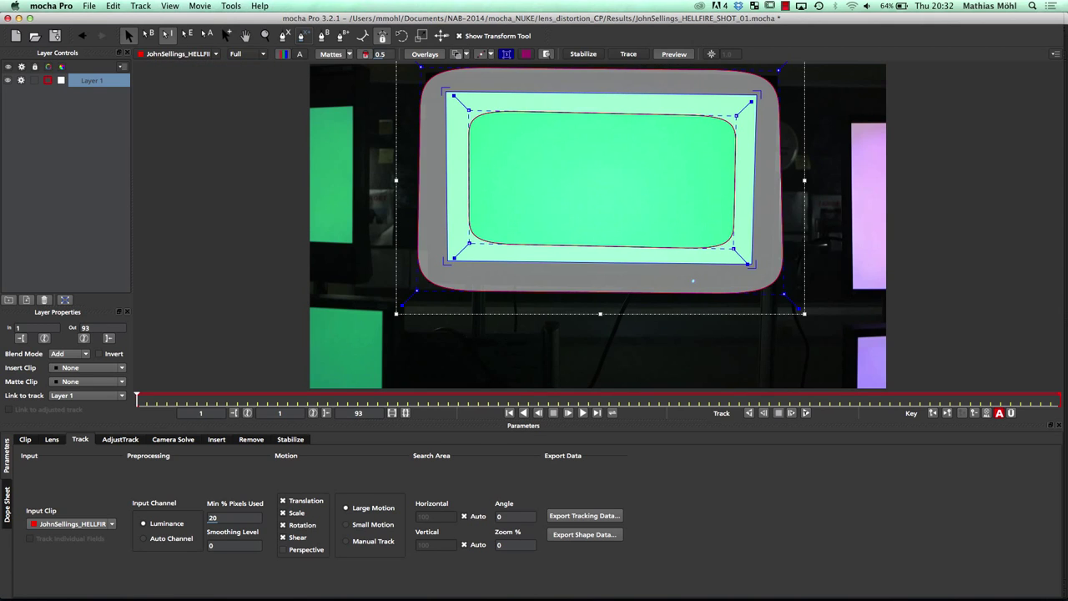
Step: Hide the layer matte, step forward to frame 3 and return to frame 1 to check the screen's movement
{"action": "key", "text": "Right"}
{"action": "key", "text": "Right"}
{"action": "key", "text": "alt+1"}
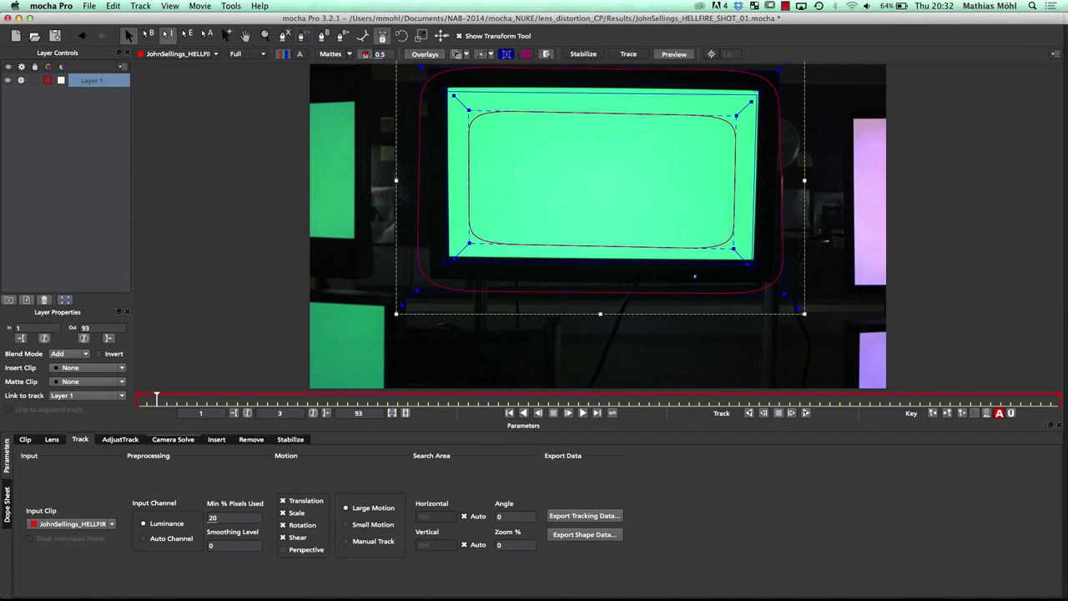
{"action": "key", "text": "Left"}
{"action": "key", "text": "Left"}
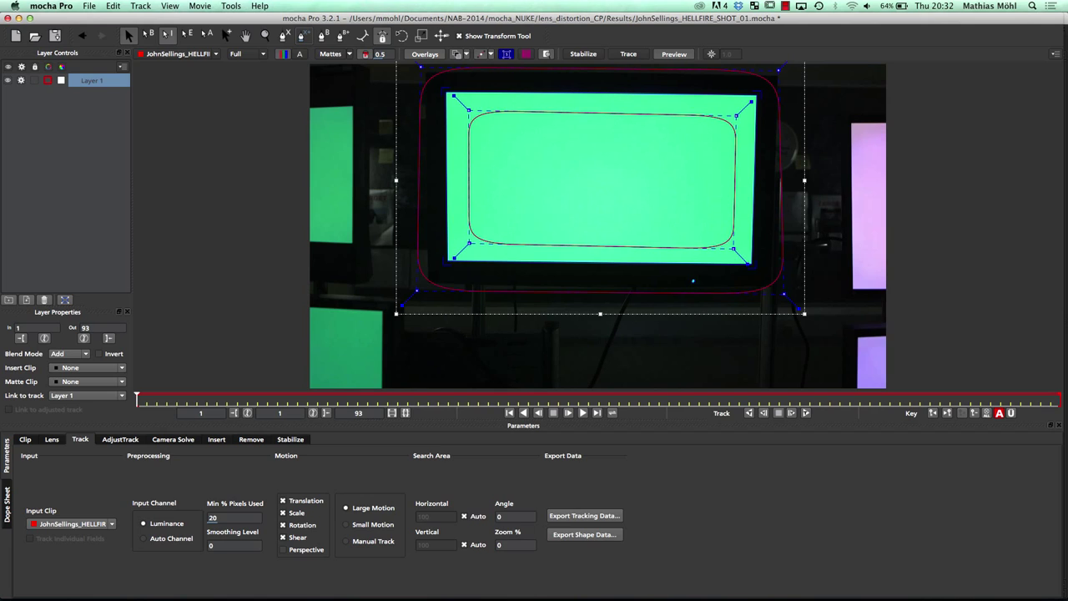
Step: Examine the planar surface's straight top line up close against the green screen's curved upper edge
{"action": "left_click_drag", "start_coordinate": [445, 92], "coordinate": [453, 96]}
{"action": "left_click_drag", "start_coordinate": [757, 95], "coordinate": [752, 100]}
{"action": "left_click", "coordinate": [266, 35]}
{"action": "mouse_move", "coordinate": [595, 91]}
{"action": "left_mouse_down"}
{"action": "mouse_move", "coordinate": [596, 126]}
{"action": "mouse_move", "coordinate": [596, 75]}
{"action": "left_mouse_up"}
{"action": "left_click_drag", "start_coordinate": [584, 150], "coordinate": [584, 105]}
{"action": "left_click", "coordinate": [246, 36]}
{"action": "left_click_drag", "start_coordinate": [500, 150], "coordinate": [503, 290]}
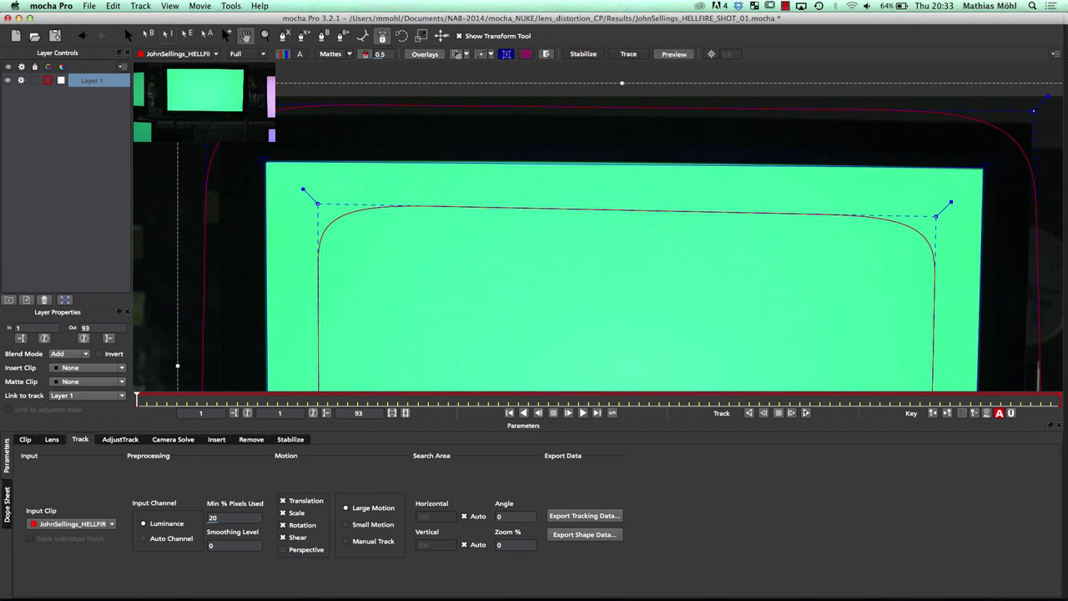
{"action": "key", "text": "z"}
{"action": "left_click_drag", "start_coordinate": [643, 185], "coordinate": [643, 129]}
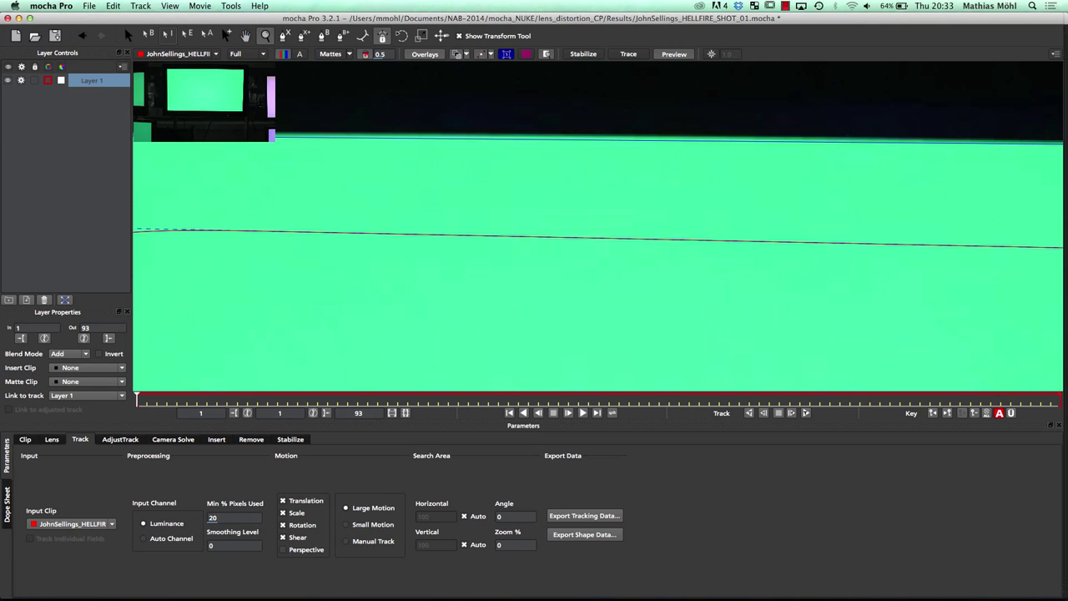
{"action": "scroll", "coordinate": [597, 242], "scroll_direction": "down", "scroll_amount": 3}
{"action": "left_click_drag", "start_coordinate": [597, 242], "coordinate": [634, 109]}
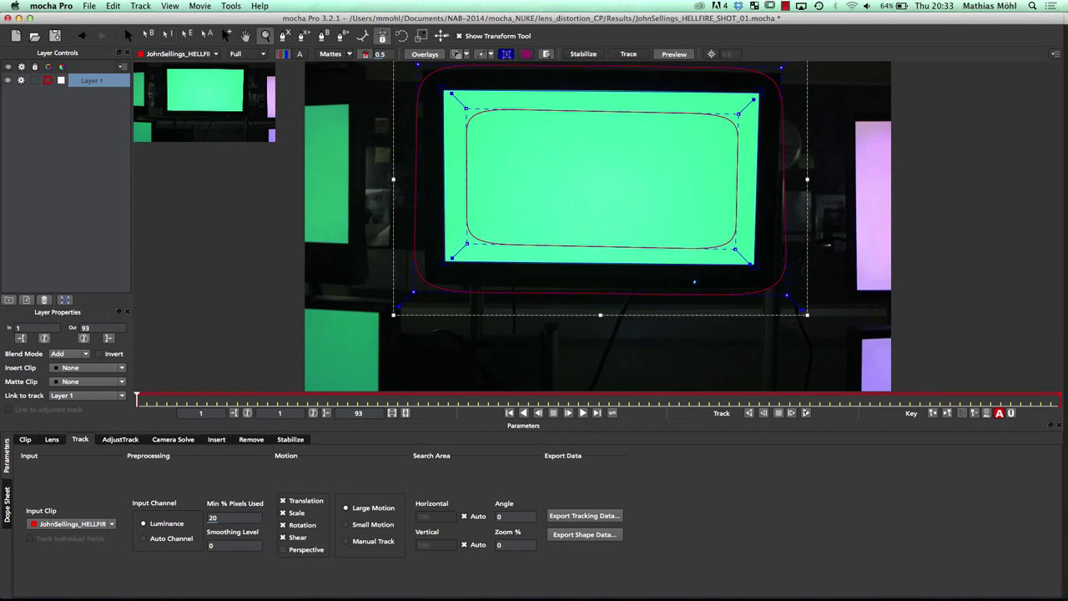
Step: Hide the planar surface and locate the lens calibration lines on the first frame
{"action": "left_click", "coordinate": [51, 439]}
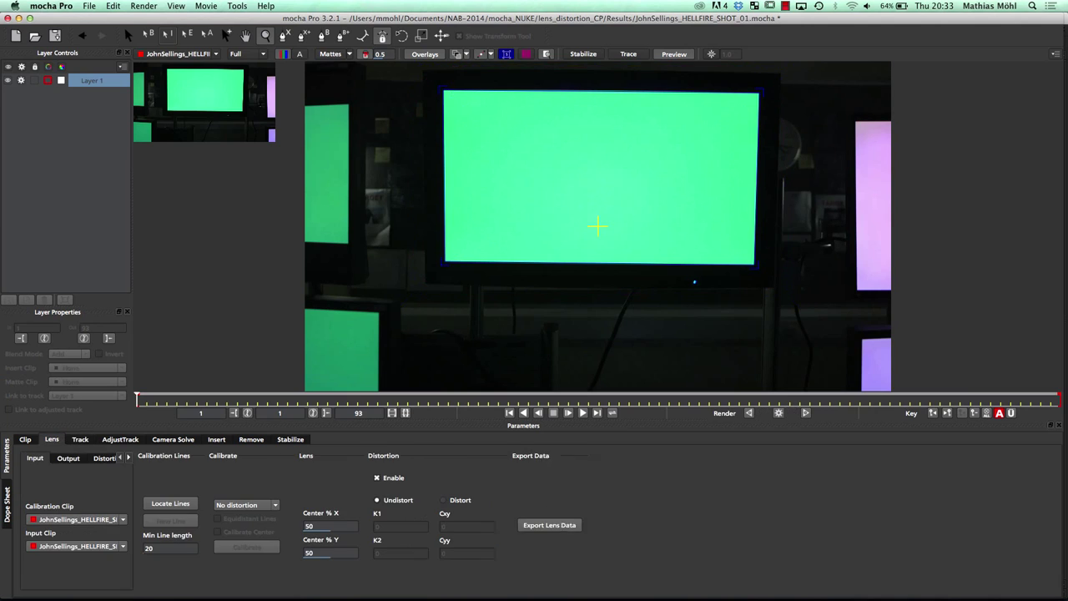
{"action": "left_click", "coordinate": [506, 54]}
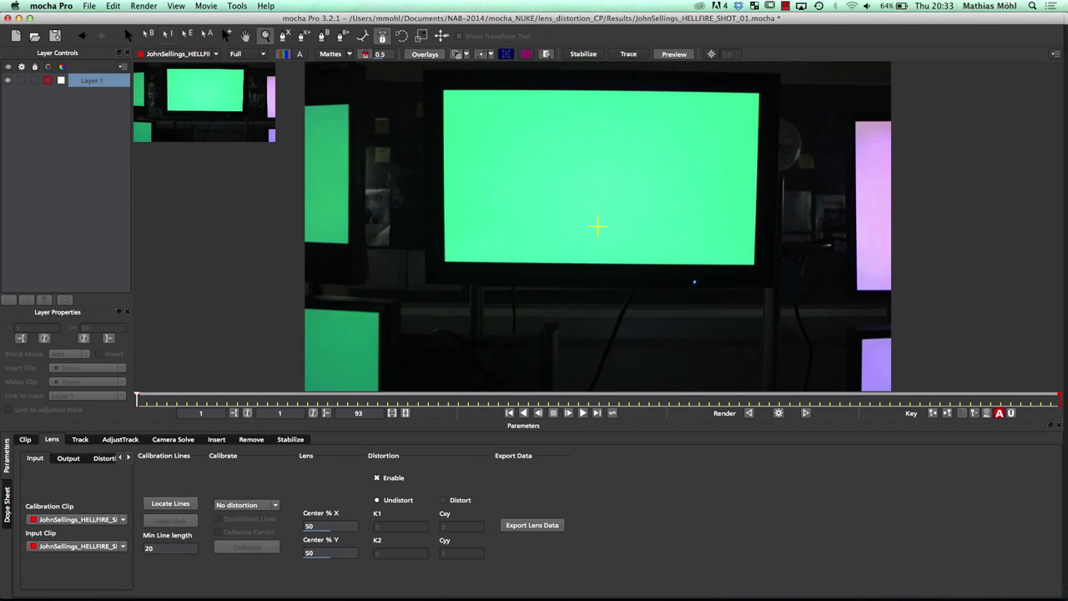
{"action": "left_click", "coordinate": [170, 503]}
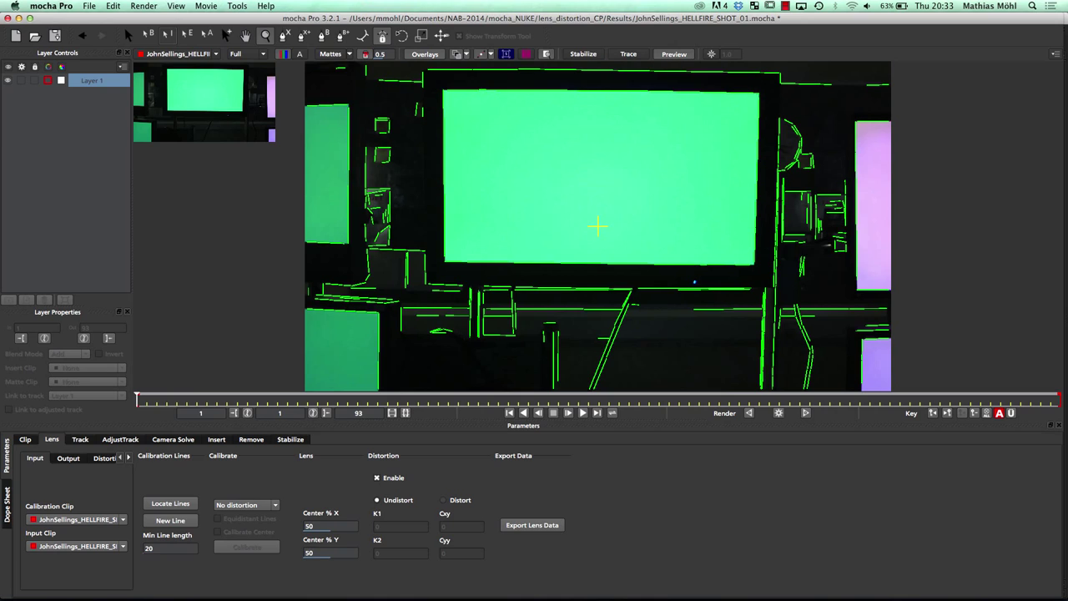
Step: Create a new calibration line from the detected segments along the green screen's top edge
{"action": "left_click", "coordinate": [170, 520]}
{"action": "left_click", "coordinate": [129, 35]}
{"action": "left_click", "coordinate": [464, 90]}
{"action": "left_click", "coordinate": [564, 90]}
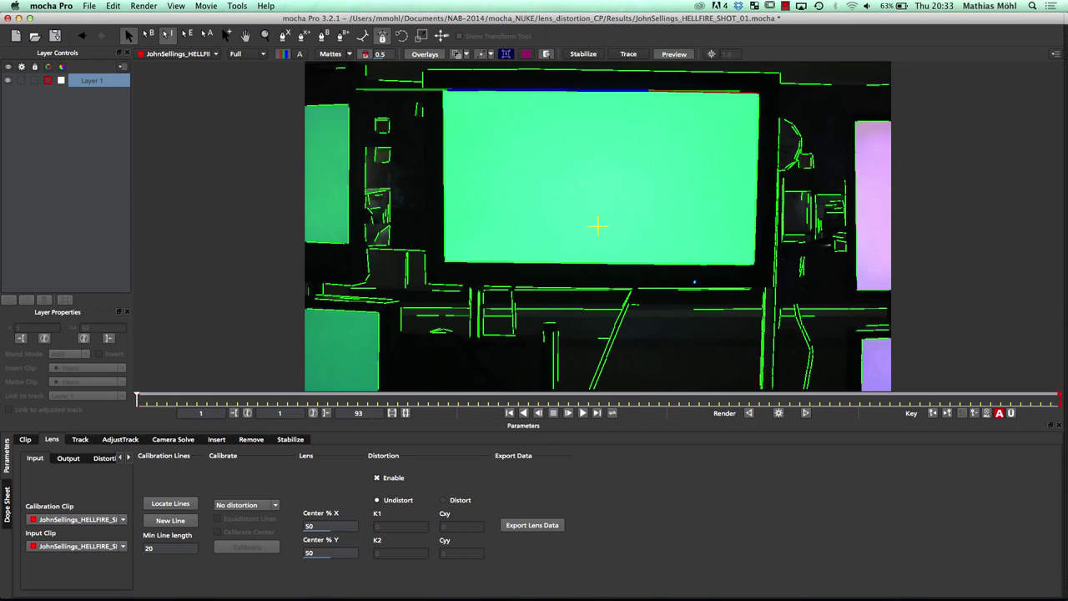
{"action": "left_click", "coordinate": [704, 92]}
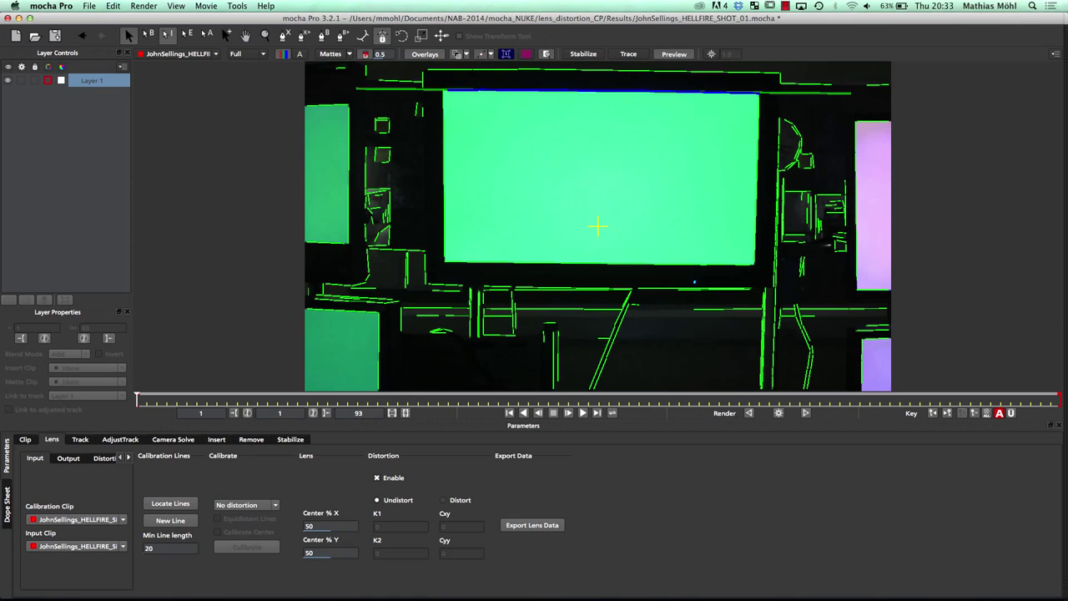
Step: Create separate calibration lines along the green screen's left, bottom and right edges
{"action": "left_click", "coordinate": [170, 521]}
{"action": "left_click", "coordinate": [444, 176]}
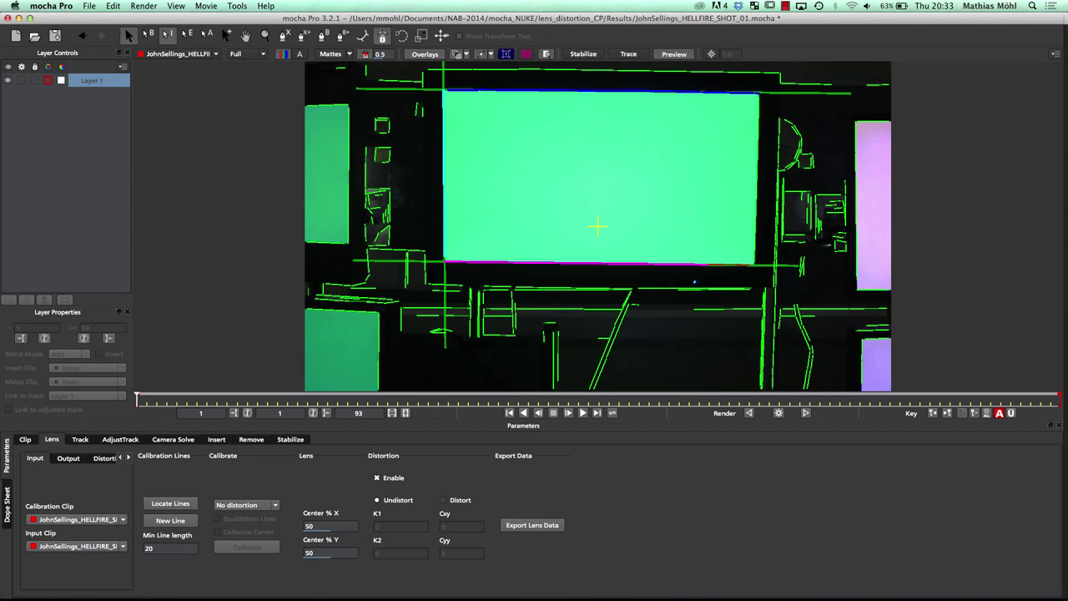
{"action": "left_click", "coordinate": [170, 520]}
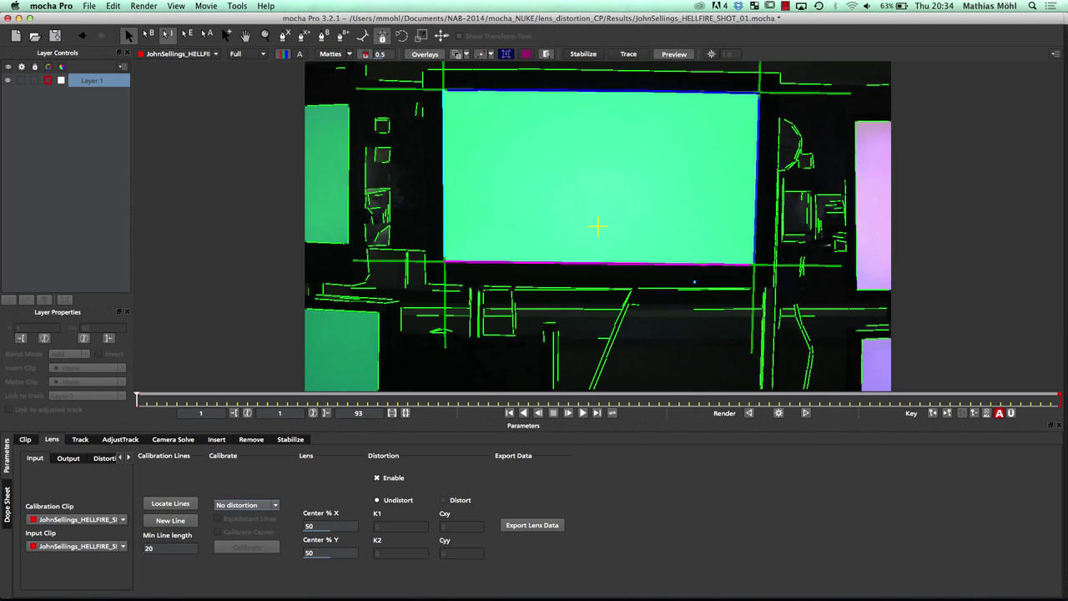
Step: Set the lens distortion model to 1-Parameter and calibrate the lens from the marked lines
{"action": "left_click", "coordinate": [247, 505]}
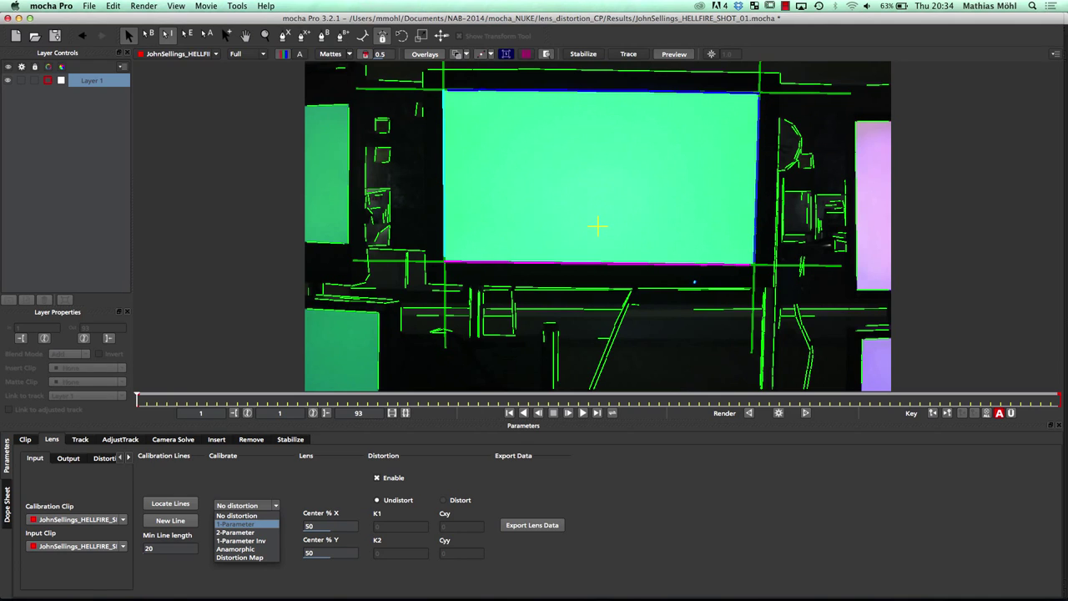
{"action": "key", "text": "Return"}
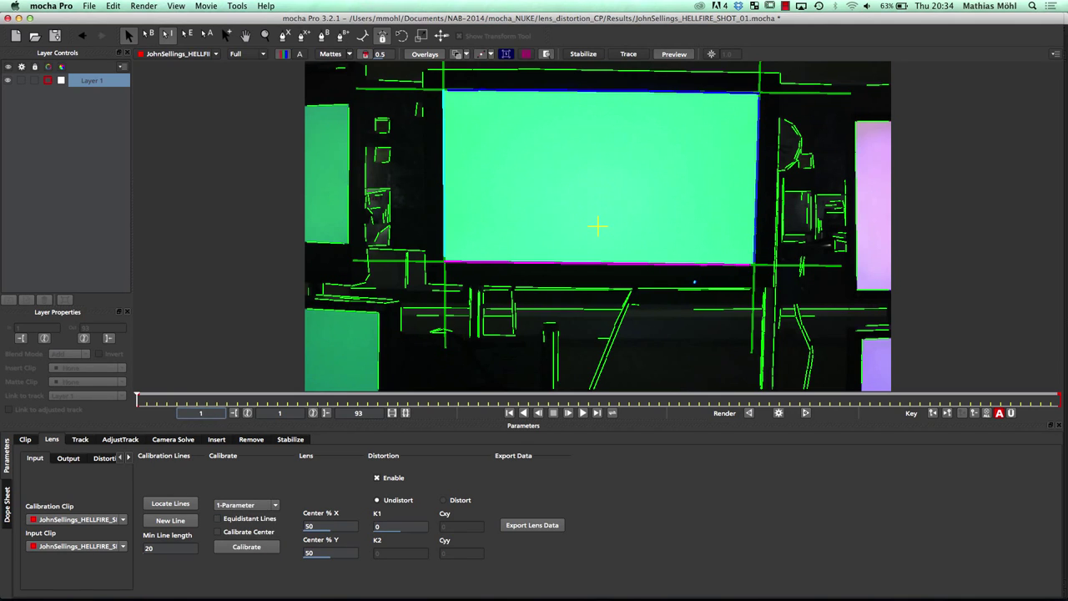
{"action": "left_click", "coordinate": [246, 547]}
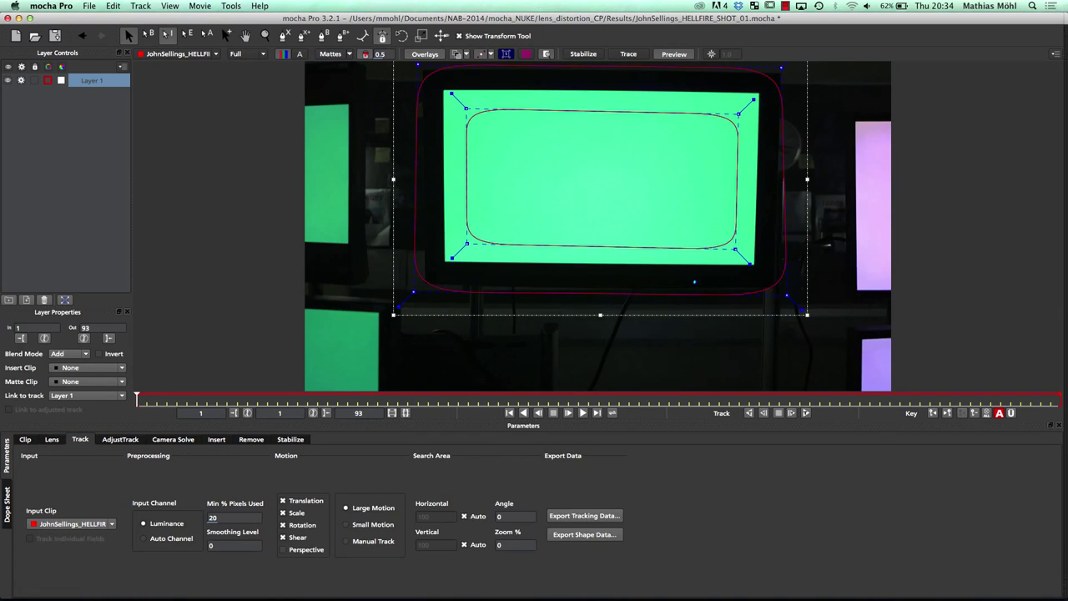
Step: Show the planar surface with the calibrated lens and examine how it follows the green screen's top edge up close
{"action": "left_click", "coordinate": [505, 54]}
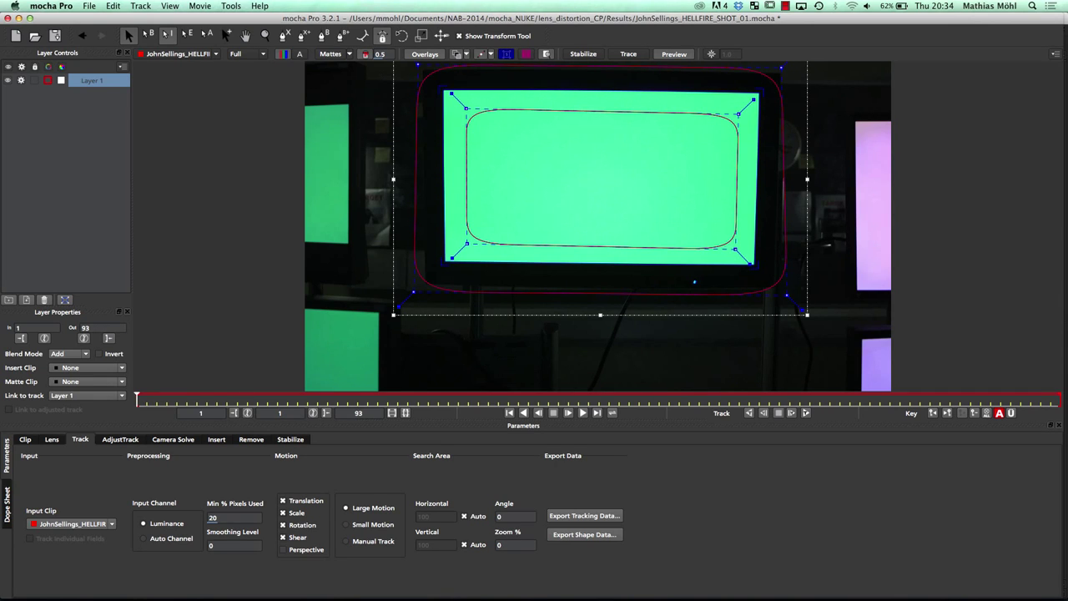
{"action": "left_click", "coordinate": [265, 36]}
{"action": "left_click_drag", "start_coordinate": [590, 99], "coordinate": [780, 99]}
{"action": "left_click", "coordinate": [245, 36]}
{"action": "left_click_drag", "start_coordinate": [417, 125], "coordinate": [417, 283]}
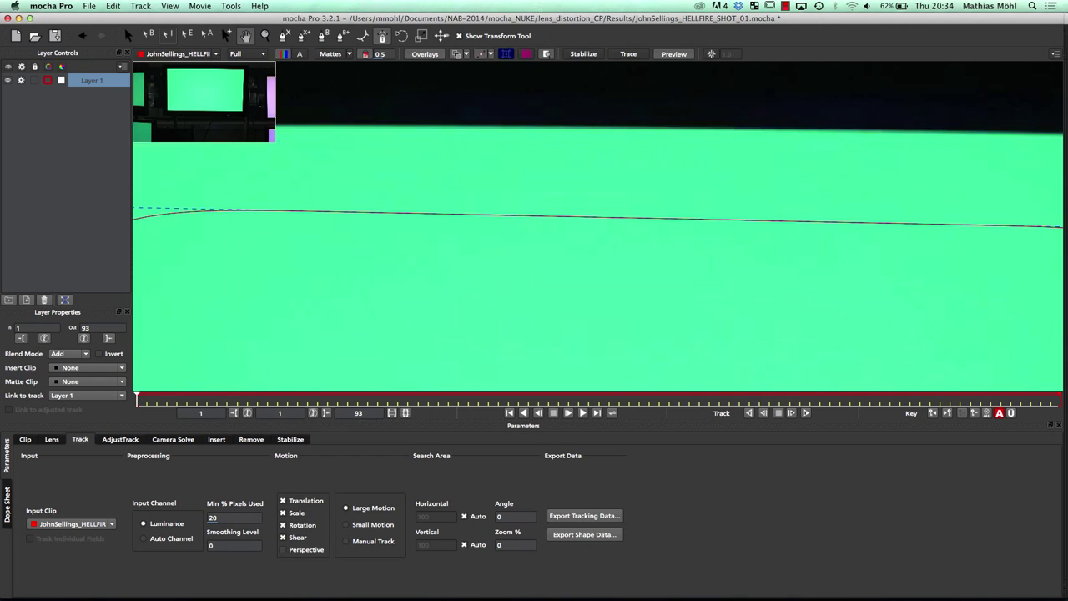
Step: Show the planar grid and examine its lens curvature over the whole frame
{"action": "key", "text": "z"}
{"action": "left_click_drag", "start_coordinate": [451, 205], "coordinate": [451, 292]}
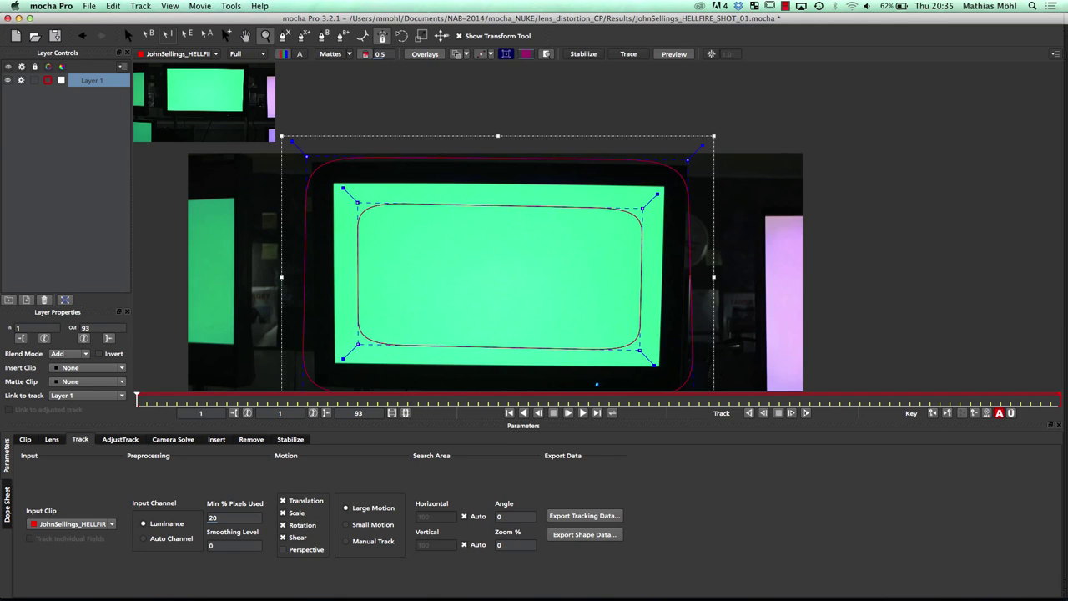
{"action": "left_click", "coordinate": [526, 54]}
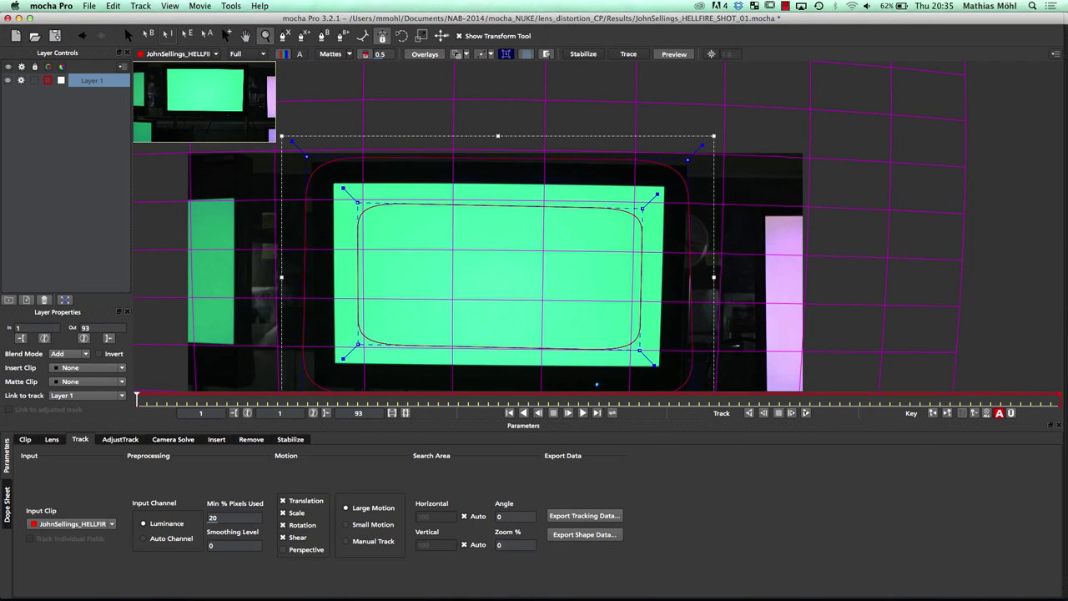
{"action": "left_click", "coordinate": [265, 36]}
{"action": "left_click_drag", "start_coordinate": [377, 167], "coordinate": [372, 288]}
{"action": "scroll", "coordinate": [380, 159], "scroll_direction": "up", "scroll_amount": 1}
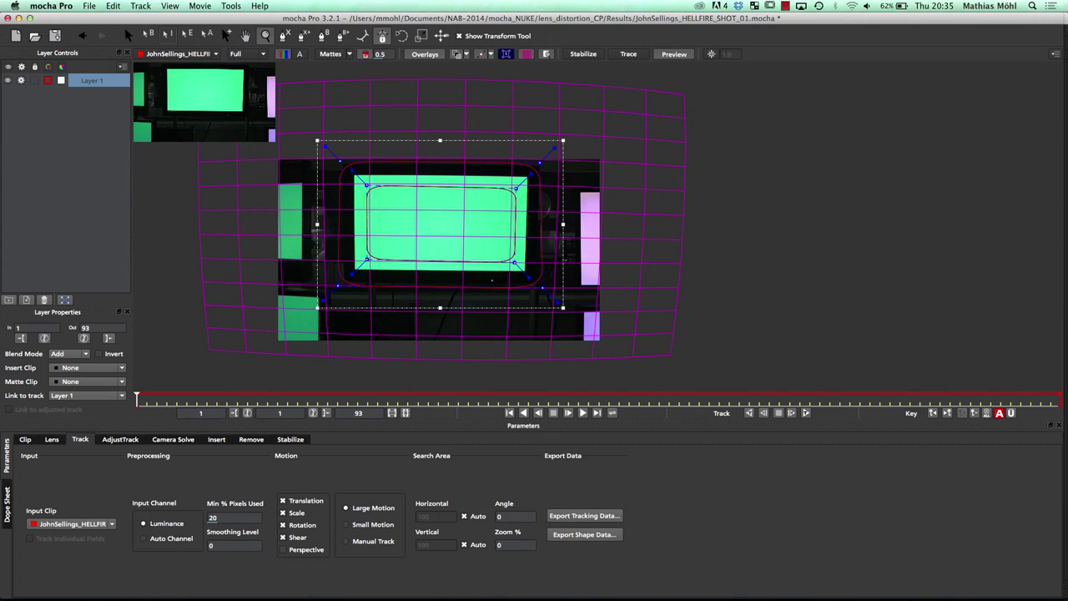
Step: Track Layer 1 forward to frame 14, stop the tracking, and return to frame 2
{"action": "key", "text": "t"}
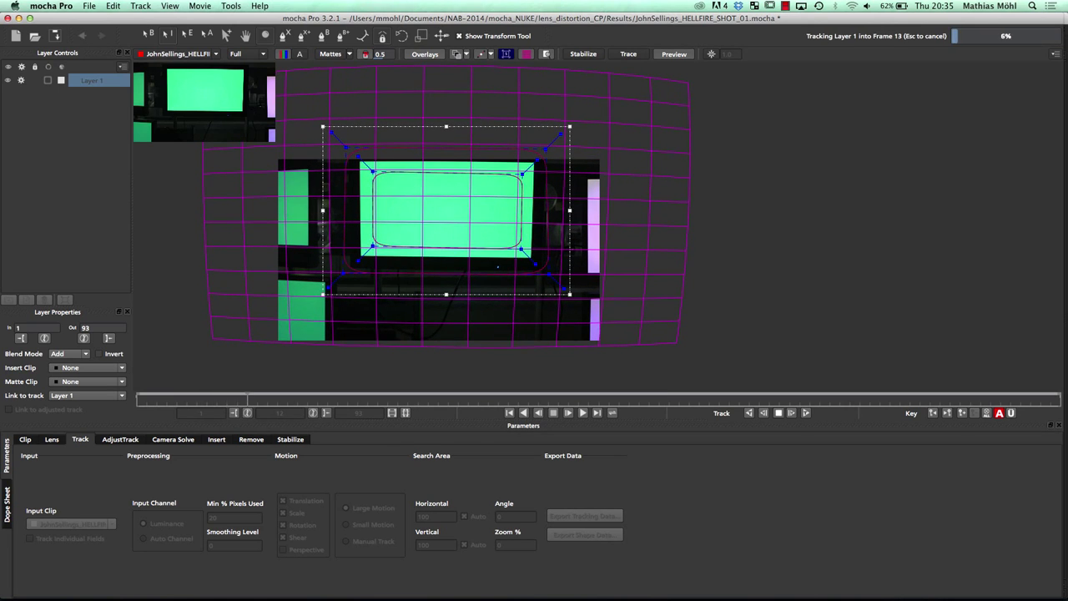
{"action": "key", "text": "Escape"}
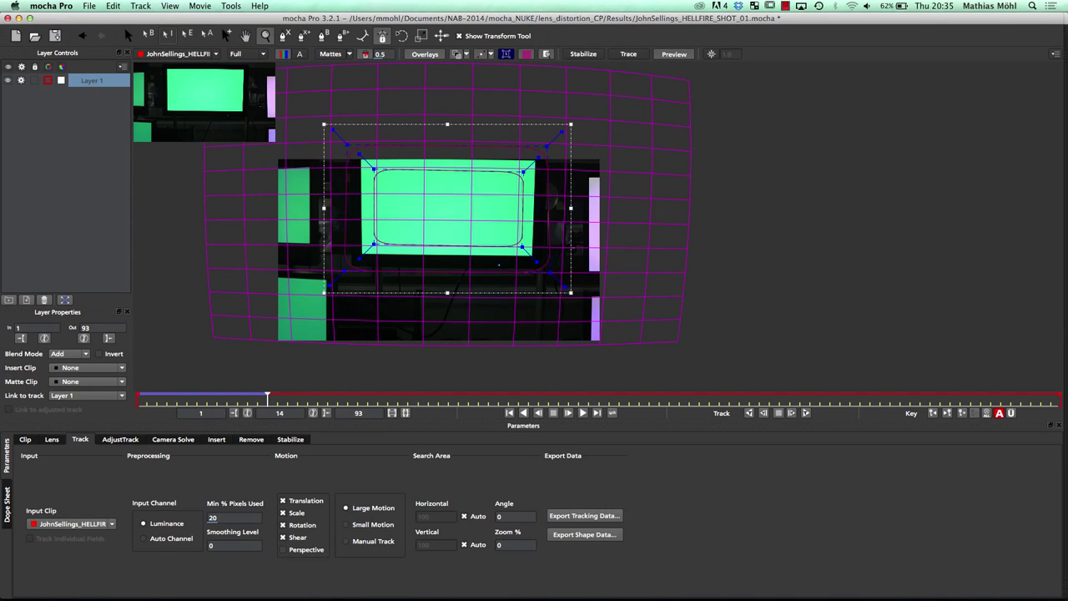
{"action": "left_click_drag", "start_coordinate": [267, 399], "coordinate": [197, 398]}
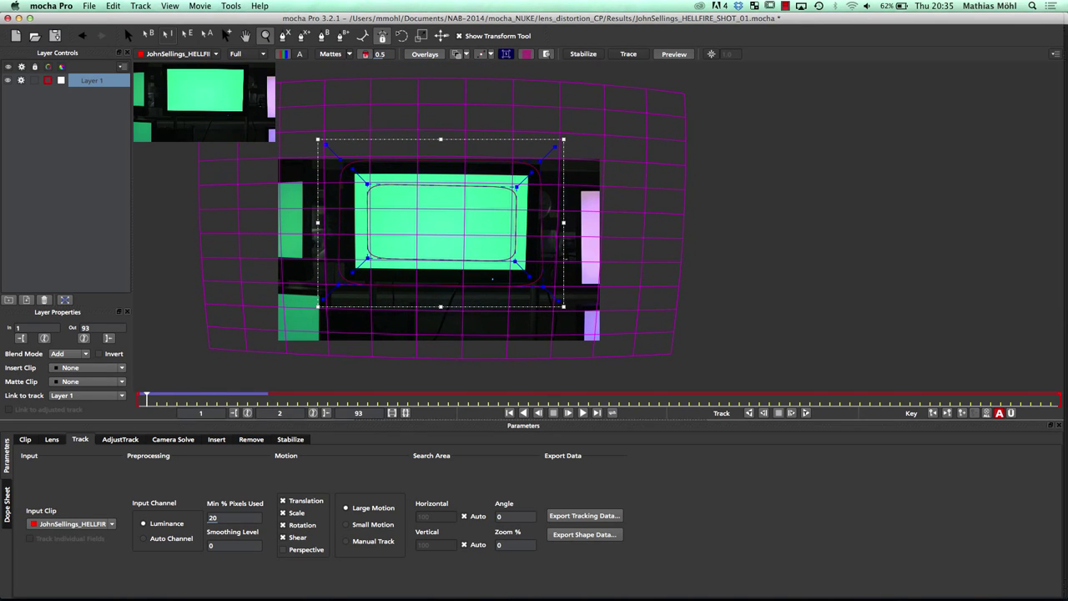
{"action": "left_click", "coordinate": [584, 514]}
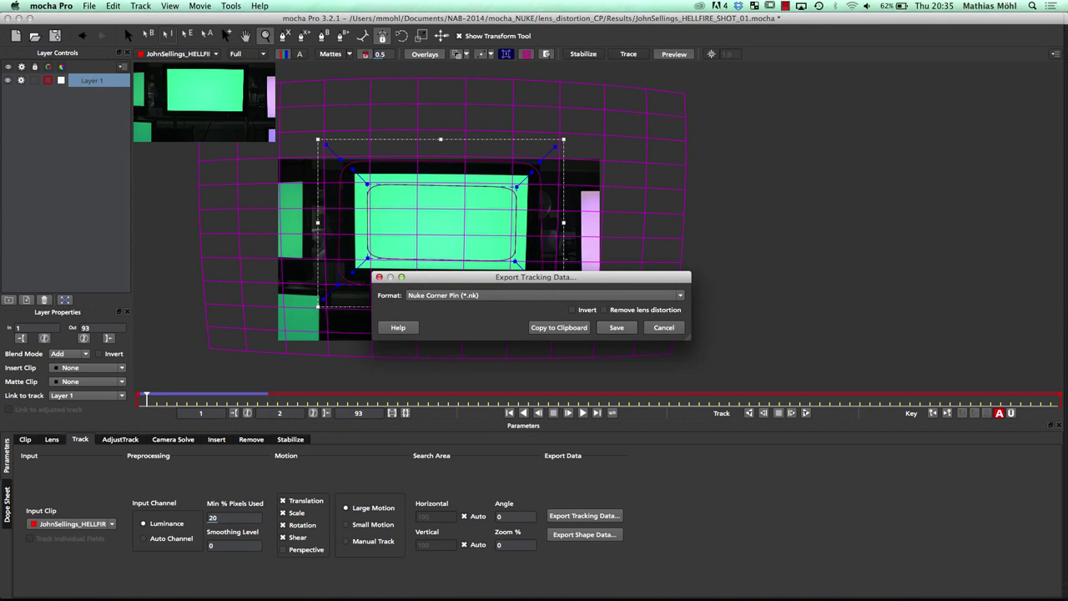
{"action": "left_click", "coordinate": [559, 327]}
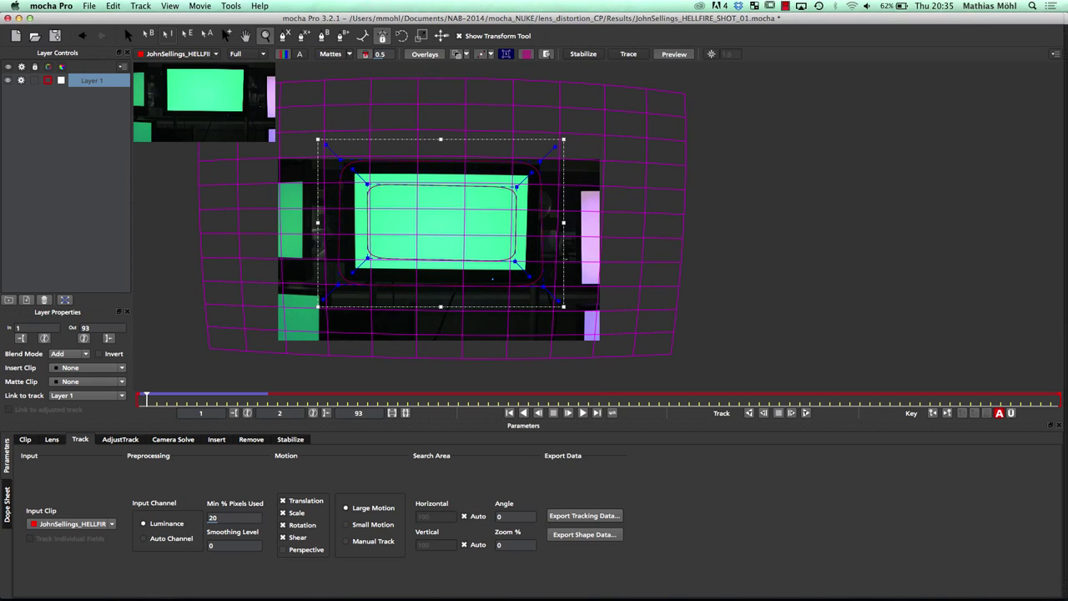
{"action": "left_click", "coordinate": [338, 583]}
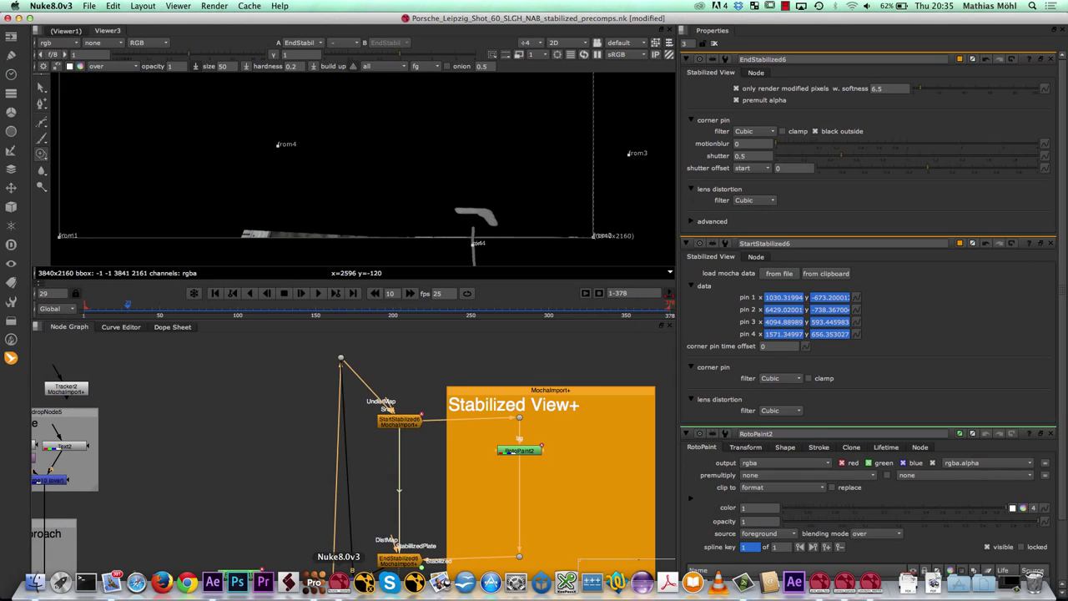
{"action": "left_click", "coordinate": [870, 582]}
{"action": "scroll", "coordinate": [333, 534], "scroll_direction": "up", "scroll_amount": 2}
{"action": "left_click_drag", "start_coordinate": [334, 534], "coordinate": [353, 436]}
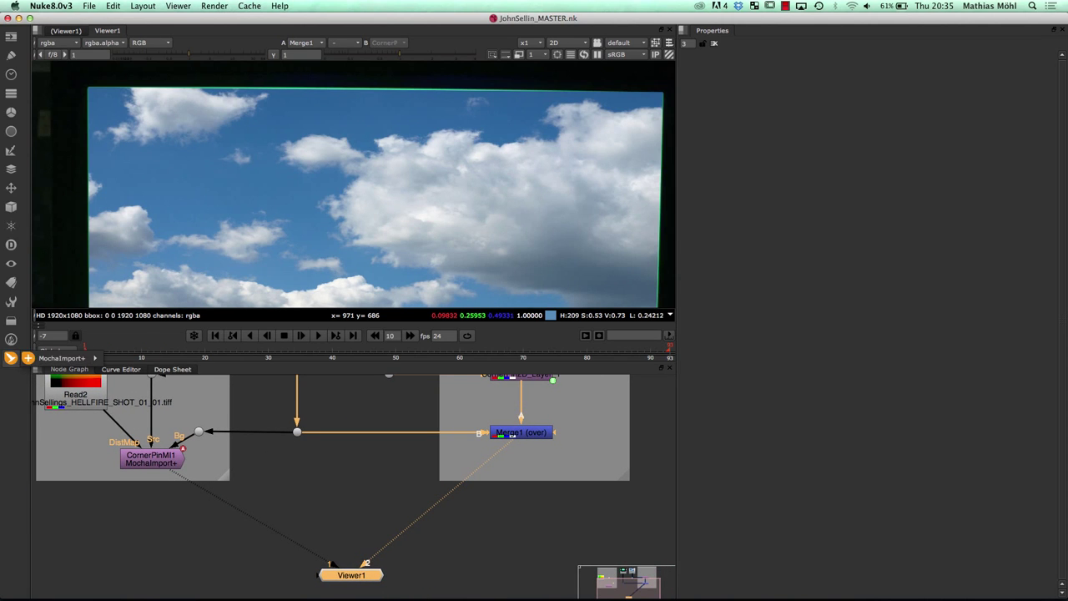
Step: Add a CornerPin+ w. Lens Dist. node above Viewer1 and load its mocha data from the clipboard
{"action": "left_click", "coordinate": [11, 357]}
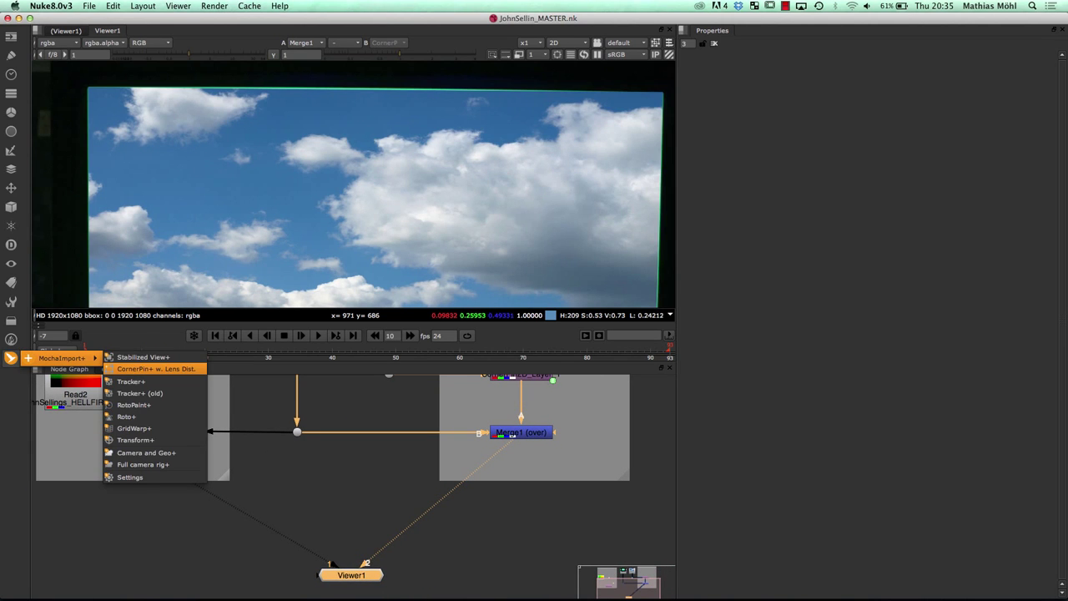
{"action": "left_click", "coordinate": [156, 368]}
{"action": "left_click_drag", "start_coordinate": [462, 401], "coordinate": [349, 510]}
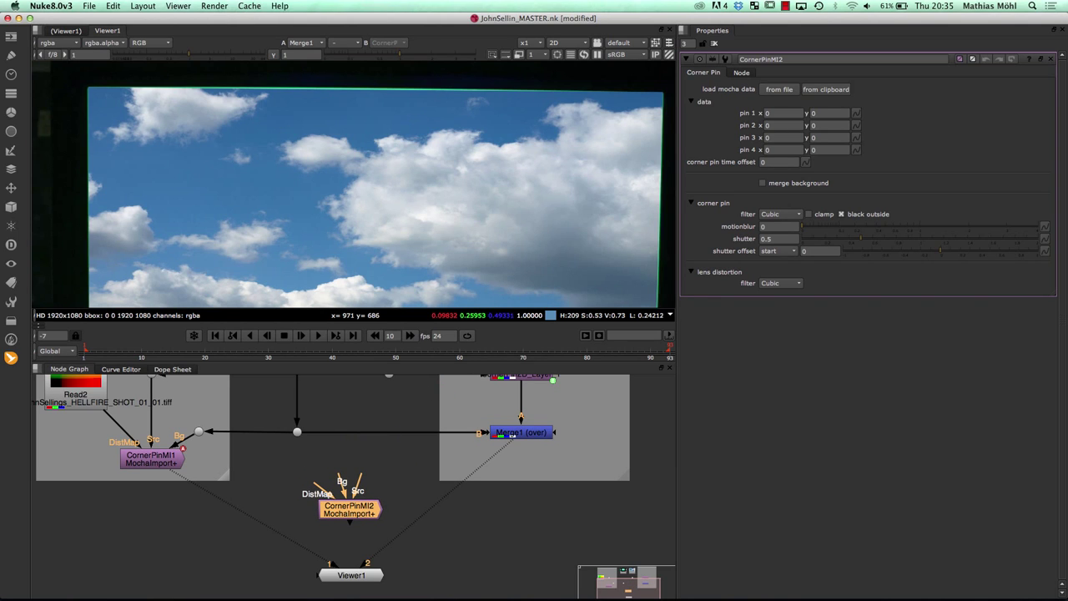
{"action": "left_click", "coordinate": [826, 90]}
Step: Connect the new corner pin's Src input to the Read3 sky image and its Bg input to the Read1 footage
{"action": "left_click_drag", "start_coordinate": [401, 475], "coordinate": [403, 526]}
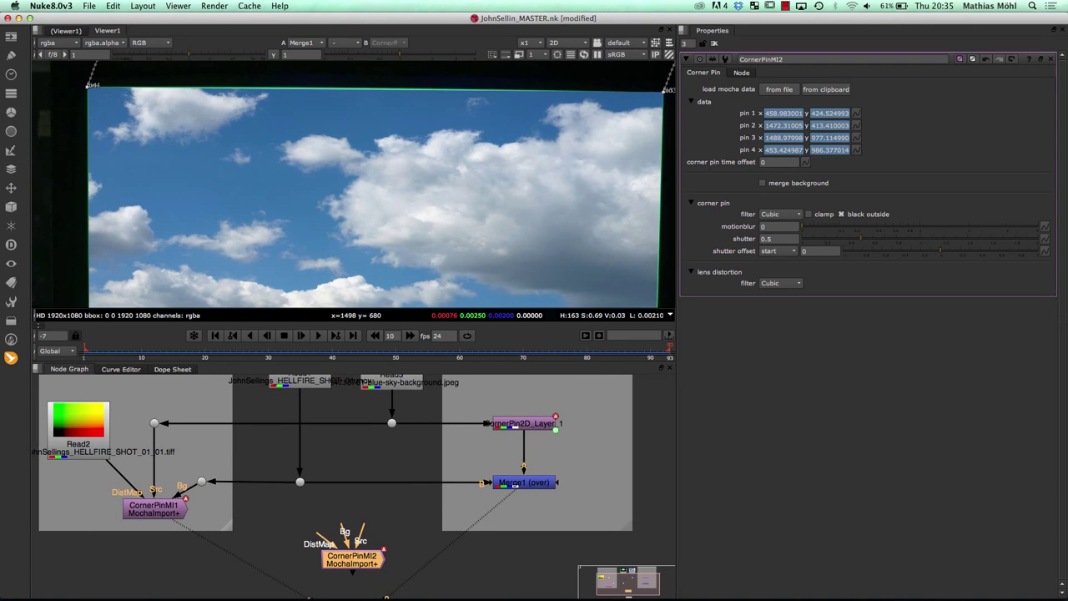
{"action": "scroll", "coordinate": [503, 494], "scroll_direction": "up", "scroll_amount": 2}
{"action": "left_click_drag", "start_coordinate": [352, 535], "coordinate": [380, 433]}
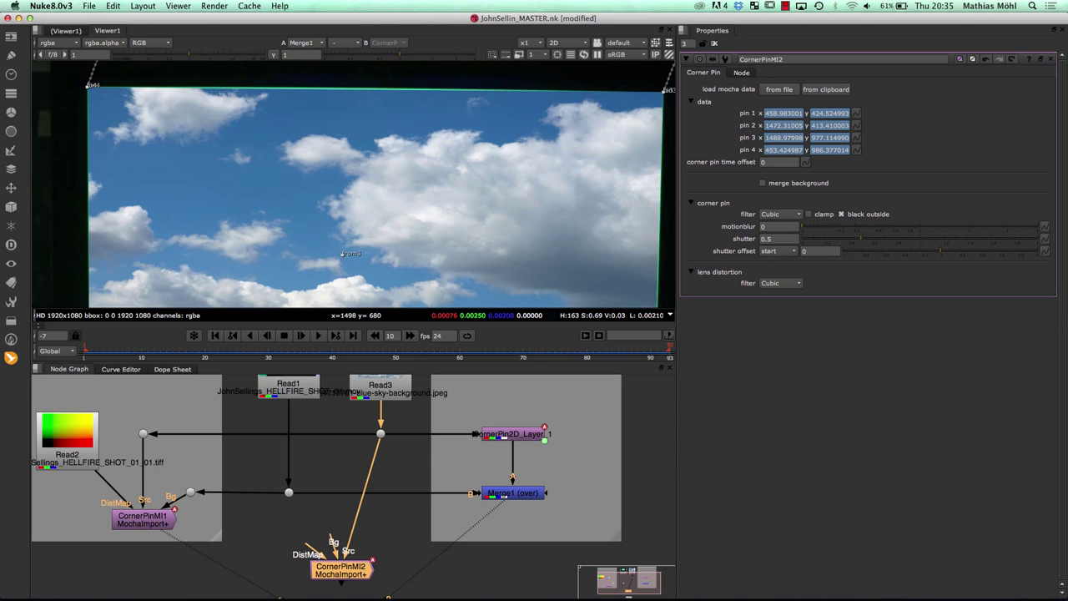
{"action": "left_click_drag", "start_coordinate": [331, 536], "coordinate": [300, 530]}
{"action": "left_click_drag", "start_coordinate": [400, 534], "coordinate": [396, 505]}
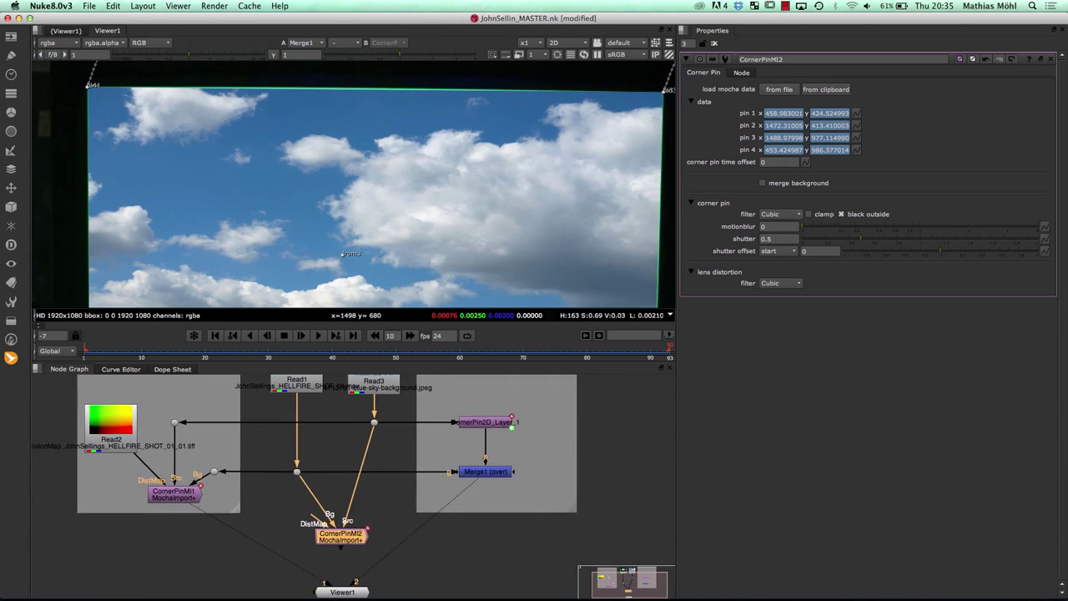
Step: Connect the new corner pin's output to Viewer1 and enable merge background
{"action": "left_click_drag", "start_coordinate": [341, 548], "coordinate": [342, 589]}
{"action": "scroll", "coordinate": [340, 207], "scroll_direction": "up", "scroll_amount": 2}
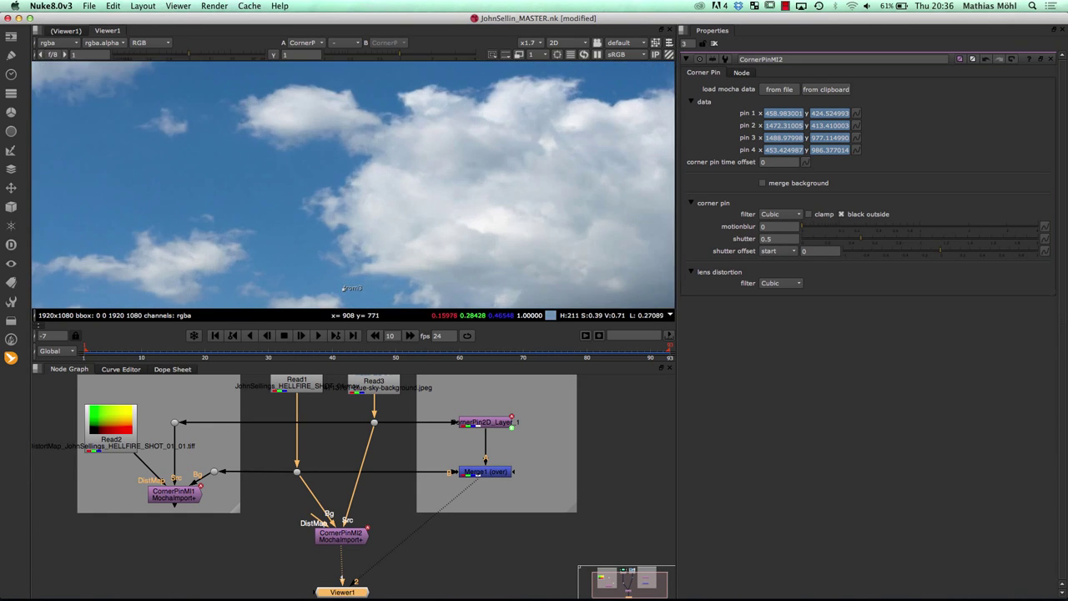
{"action": "scroll", "coordinate": [340, 208], "scroll_direction": "down", "scroll_amount": 4}
{"action": "scroll", "coordinate": [341, 207], "scroll_direction": "down", "scroll_amount": 3}
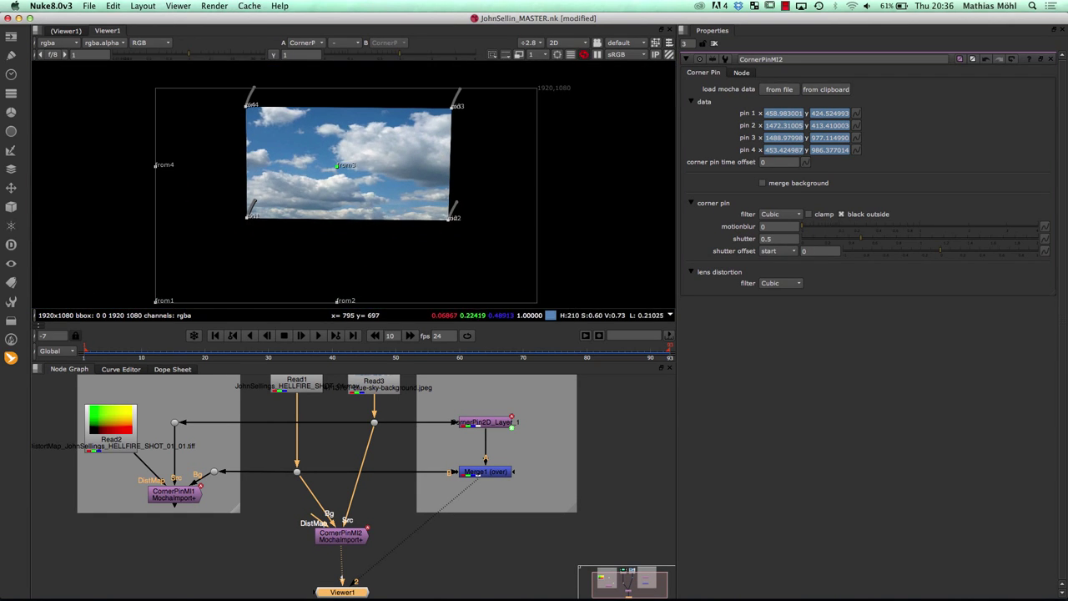
{"action": "left_click", "coordinate": [342, 535]}
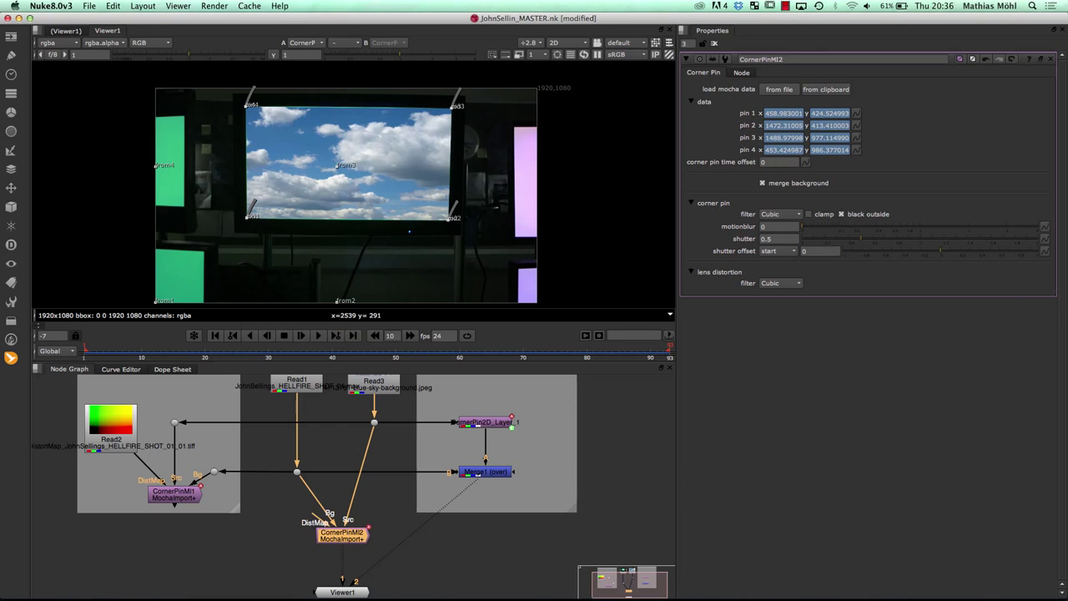
{"action": "left_click_drag", "start_coordinate": [257, 506], "coordinate": [269, 488]}
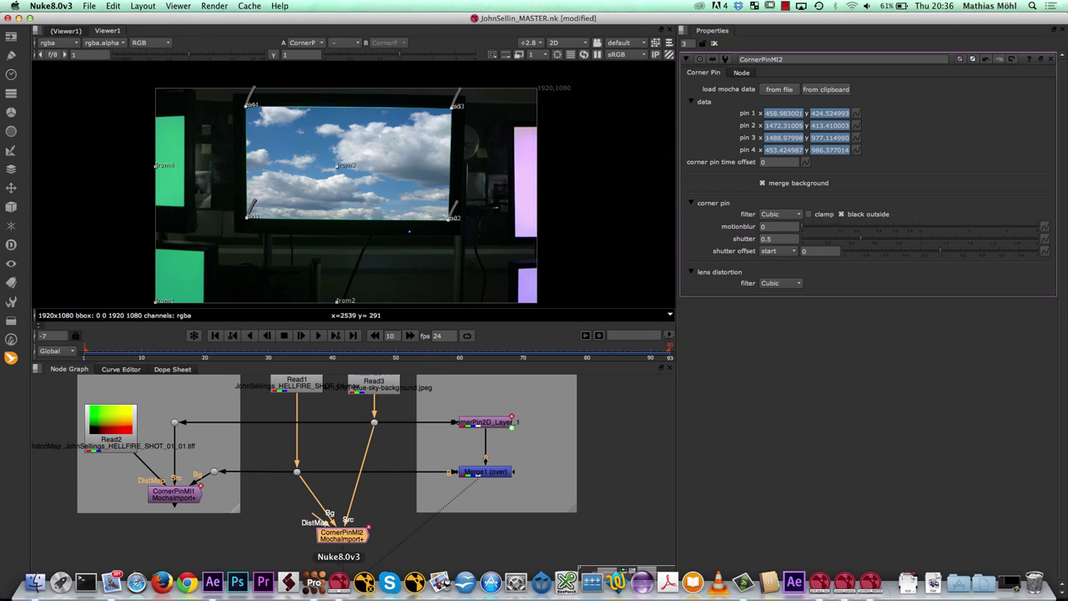
Step: Switch to mocha Pro, review the lens data export settings for a Distortion Map Clip, and close them without exporting
{"action": "left_click", "coordinate": [315, 584]}
{"action": "left_click", "coordinate": [52, 439]}
{"action": "left_click", "coordinate": [532, 525]}
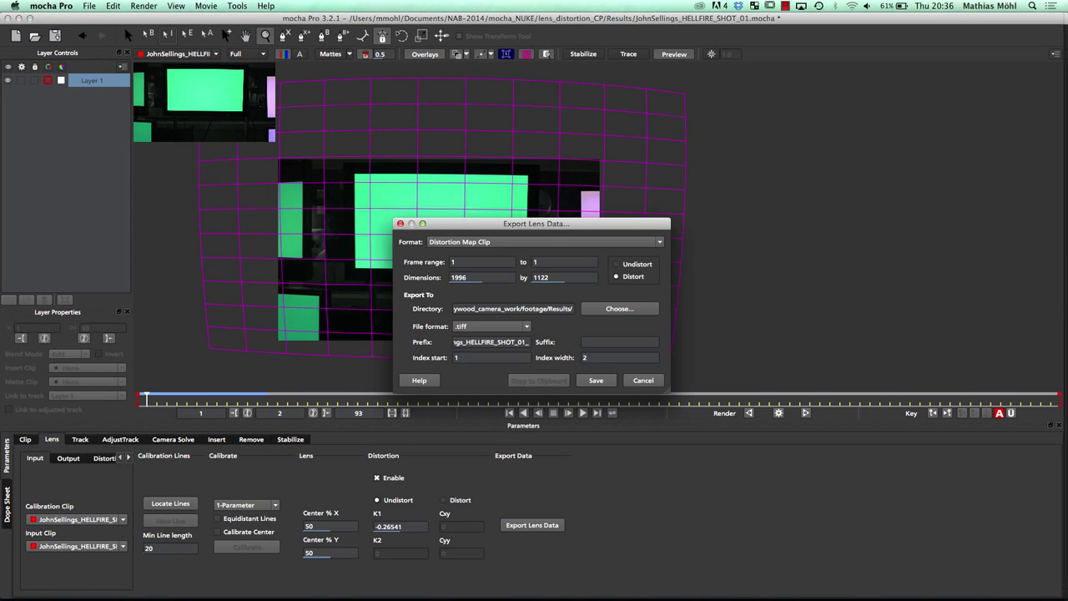
{"action": "left_click", "coordinate": [545, 242]}
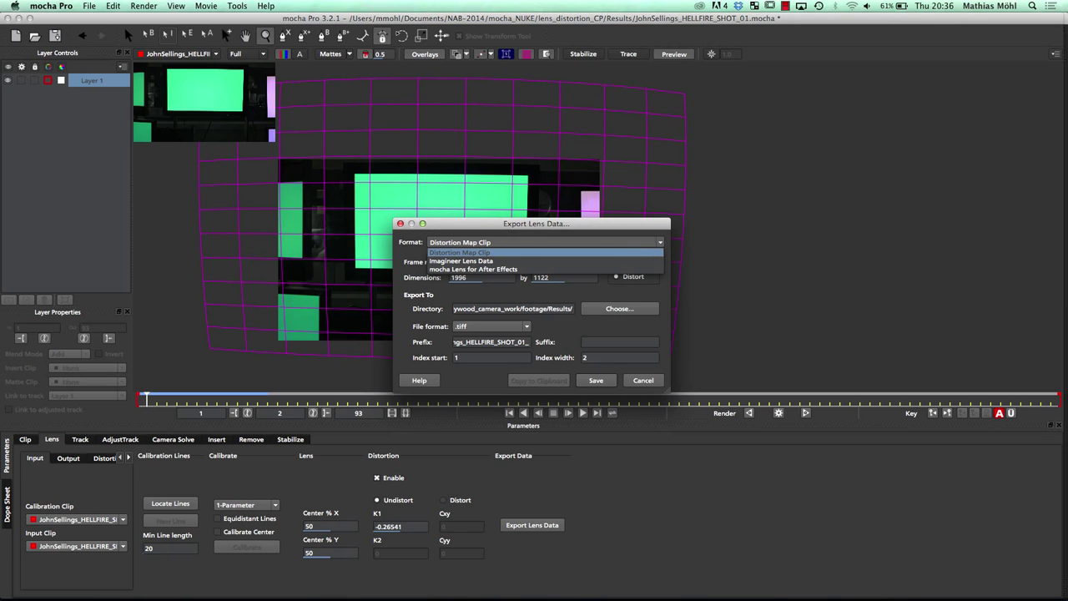
{"action": "left_click", "coordinate": [460, 252]}
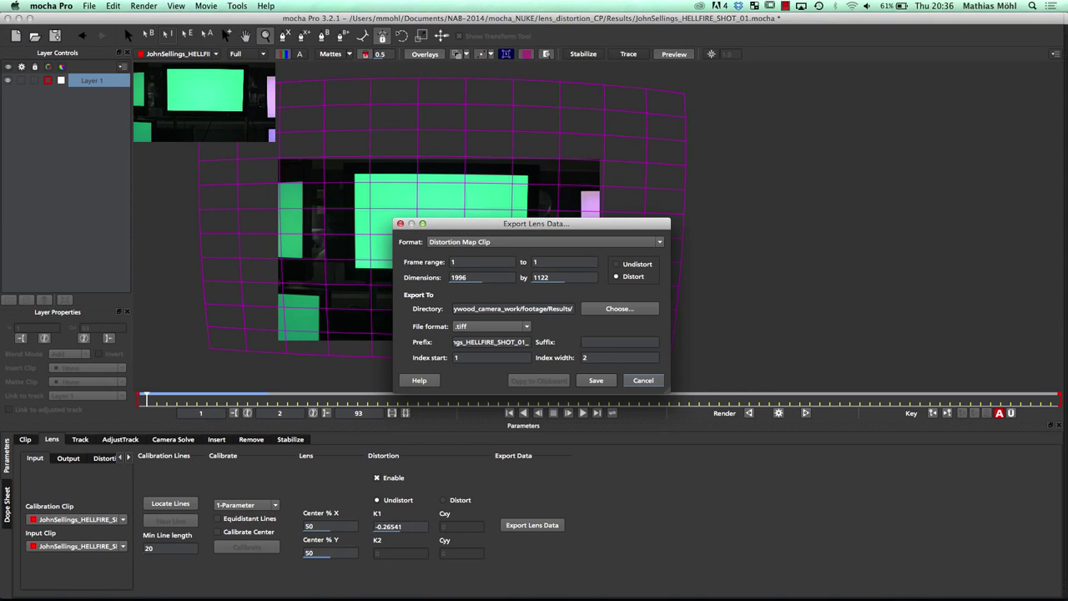
{"action": "left_click", "coordinate": [644, 380]}
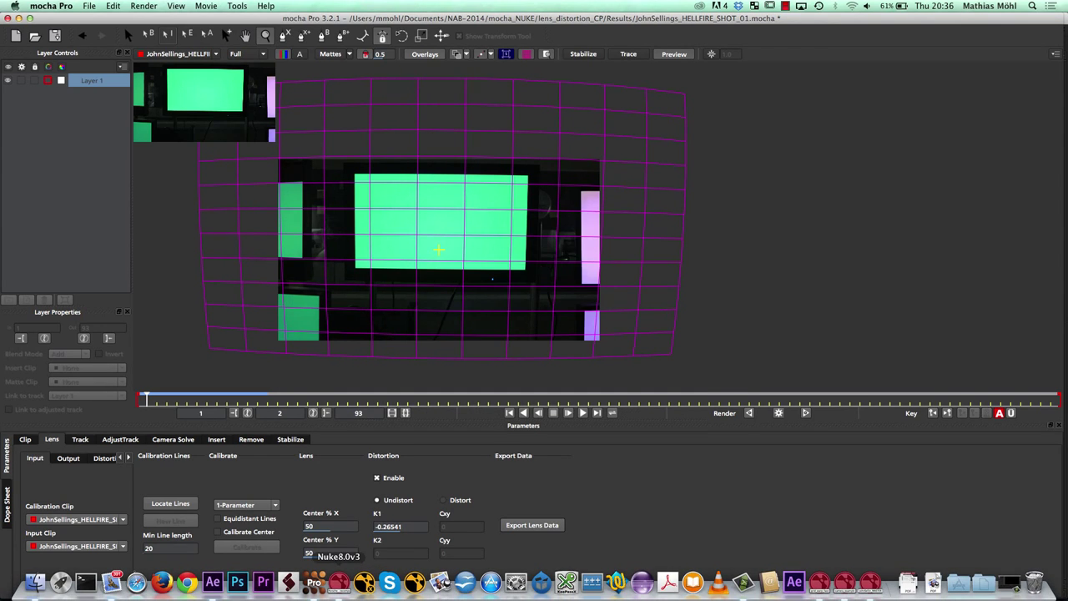
Step: Switch back to the JohnSellin_MASTER.nk script in Nuke and connect the new corner pin's DistMap input to the Read2 distortion map
{"action": "left_click", "coordinate": [339, 582]}
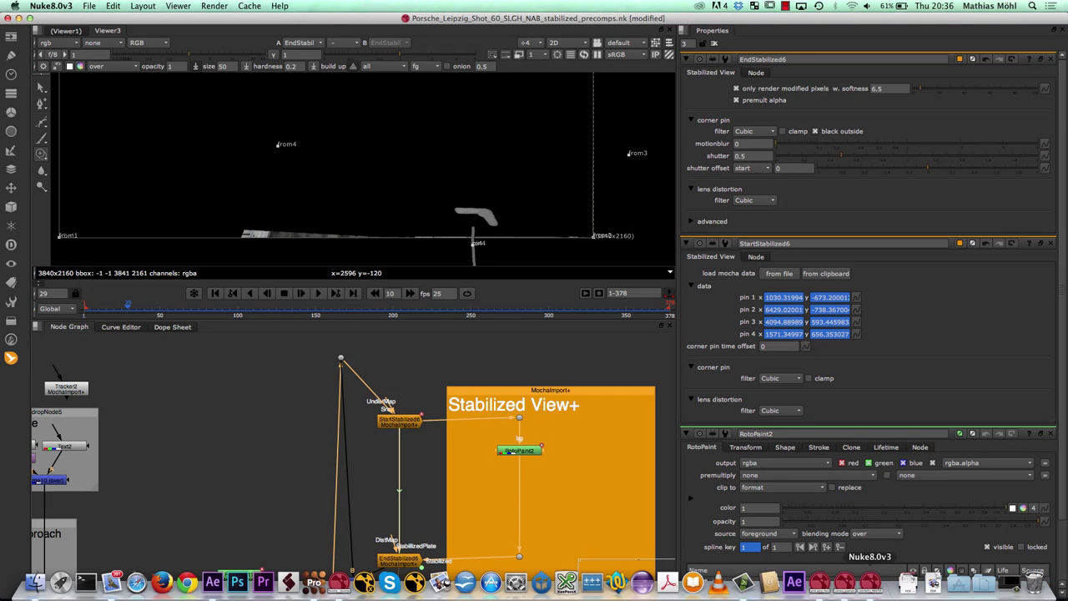
{"action": "left_click", "coordinate": [870, 582]}
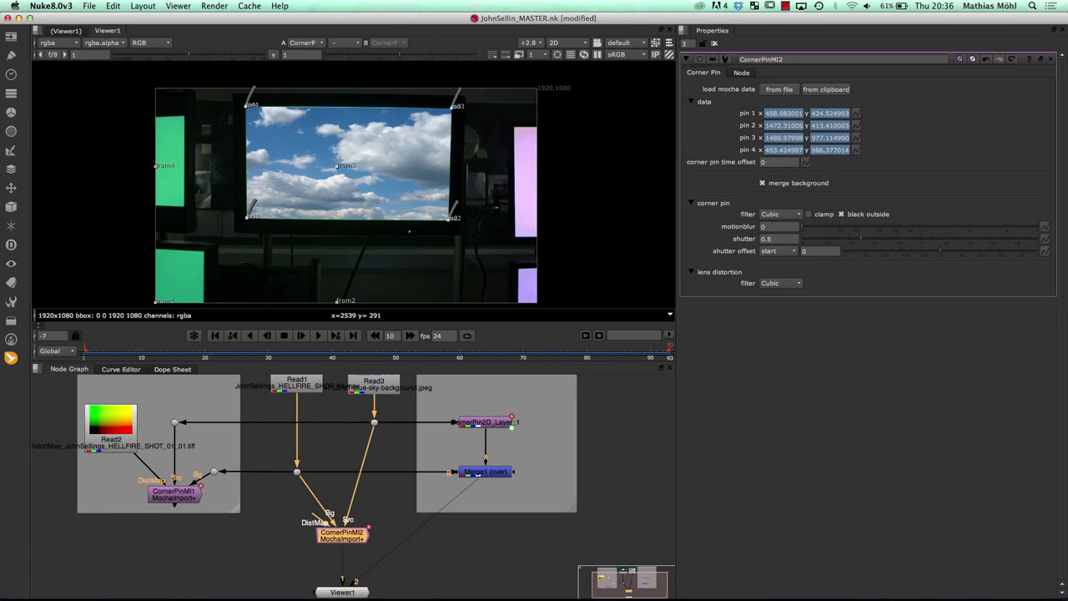
{"action": "left_click", "coordinate": [111, 439]}
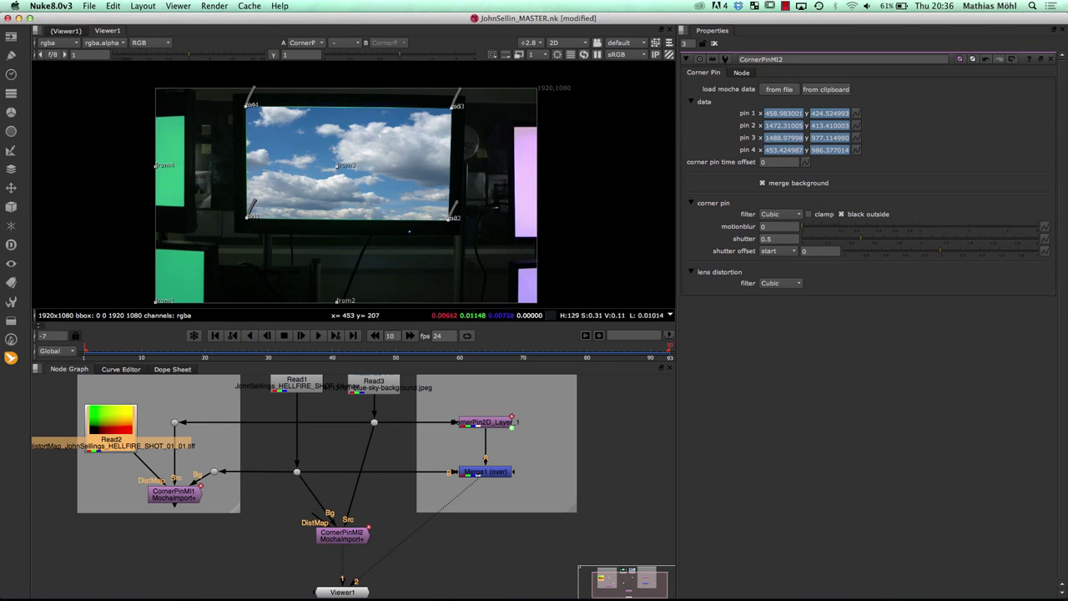
{"action": "left_click_drag", "start_coordinate": [331, 132], "coordinate": [346, 184]}
{"action": "scroll", "coordinate": [347, 184], "scroll_direction": "up", "scroll_amount": 5}
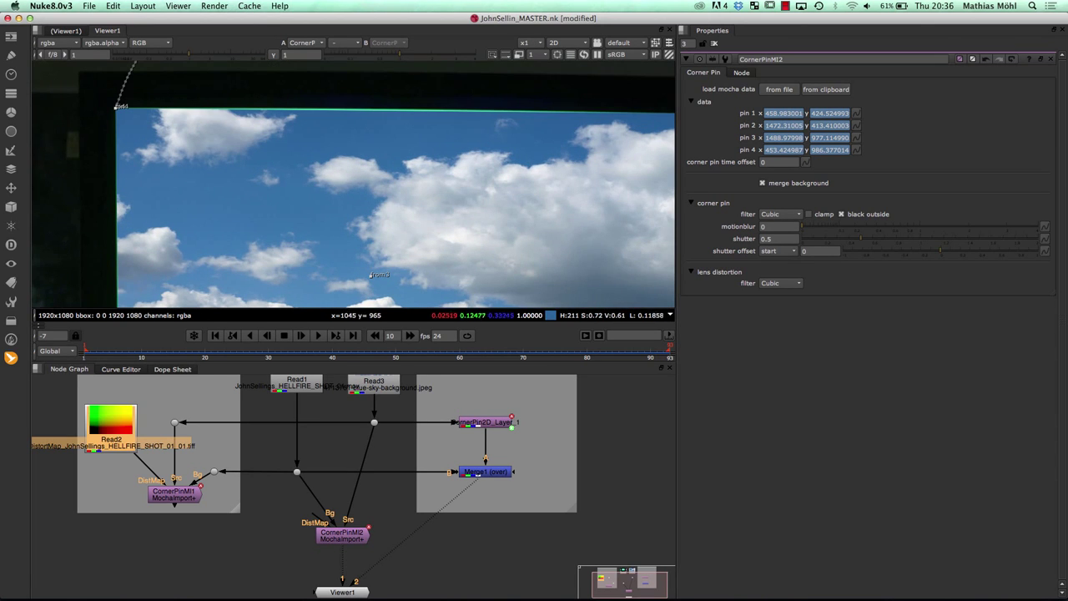
{"action": "left_click_drag", "start_coordinate": [478, 146], "coordinate": [424, 125]}
{"action": "scroll", "coordinate": [363, 200], "scroll_direction": "down", "scroll_amount": 4}
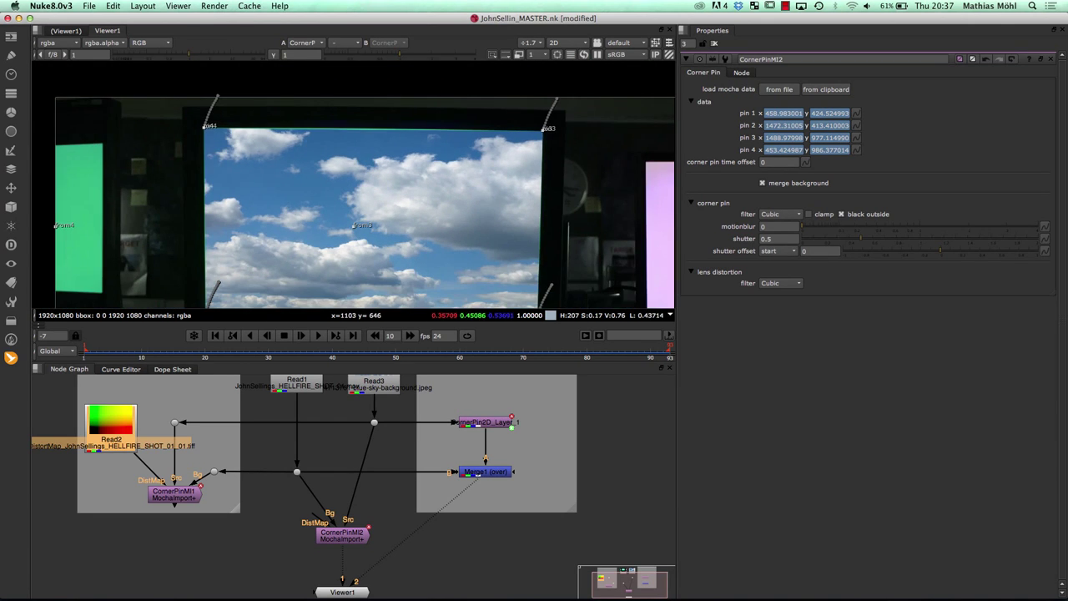
{"action": "left_click", "coordinate": [317, 524]}
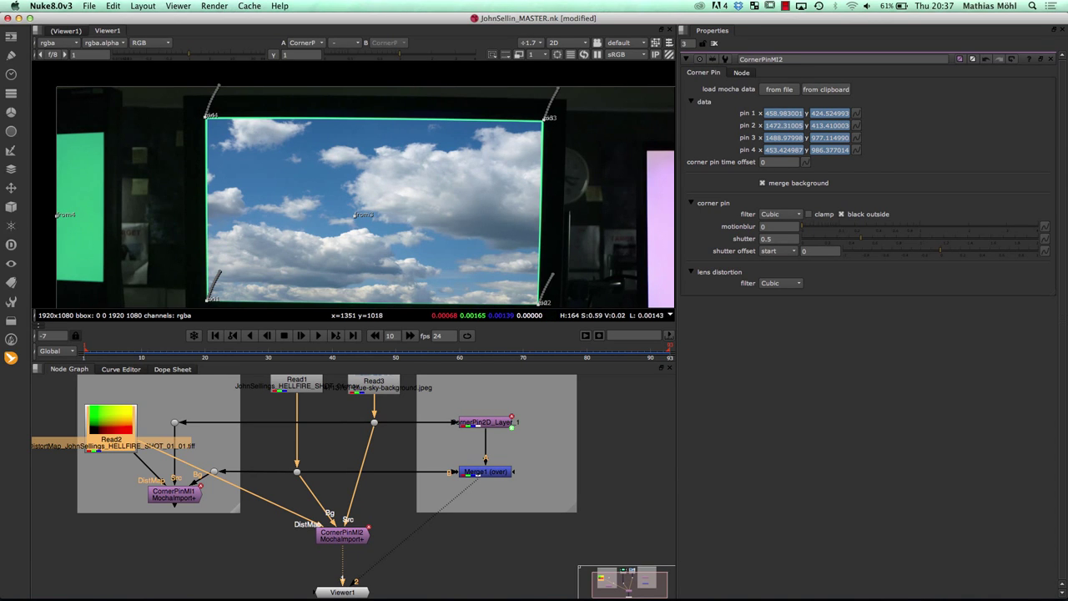
Step: In mocha Pro, copy Layer 1's tracking data to the clipboard as Nuke Corner Pin with Remove lens distortion enabled
{"action": "mouse_move", "coordinate": [359, 594]}
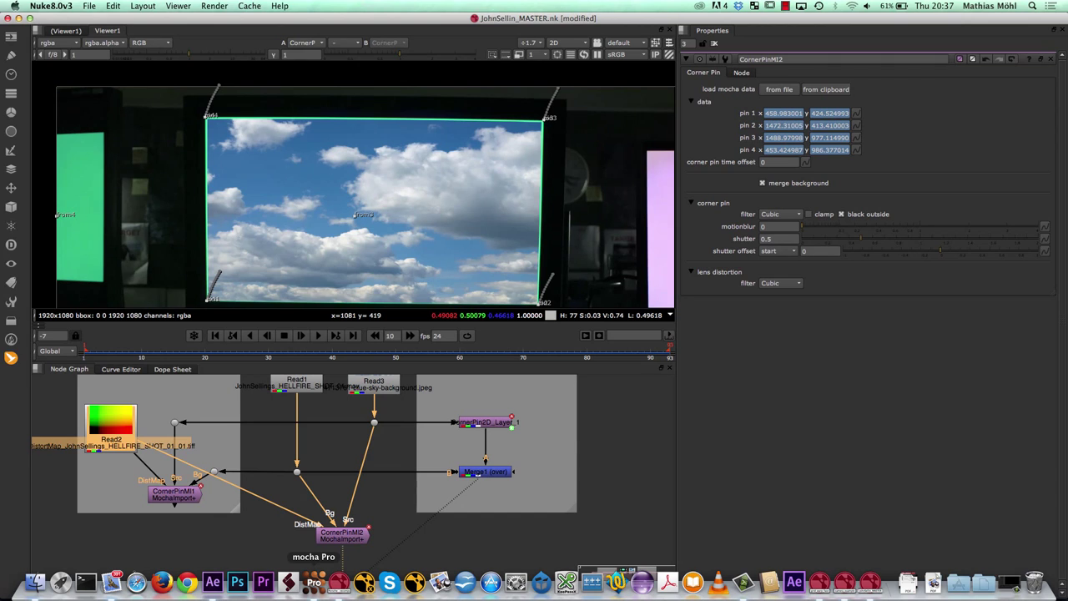
{"action": "left_click", "coordinate": [314, 581]}
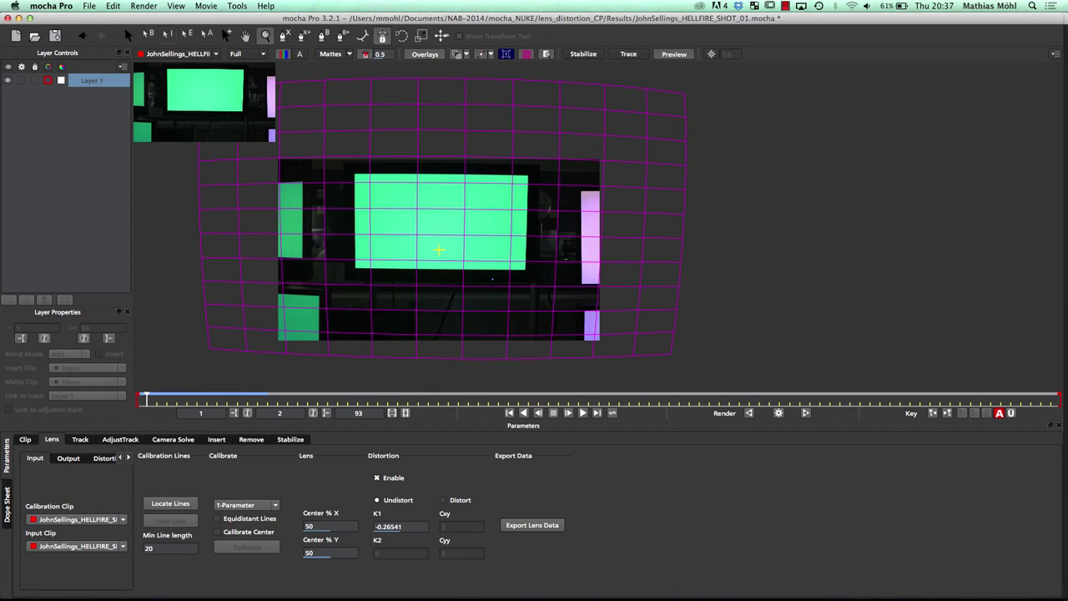
{"action": "left_click", "coordinate": [80, 439]}
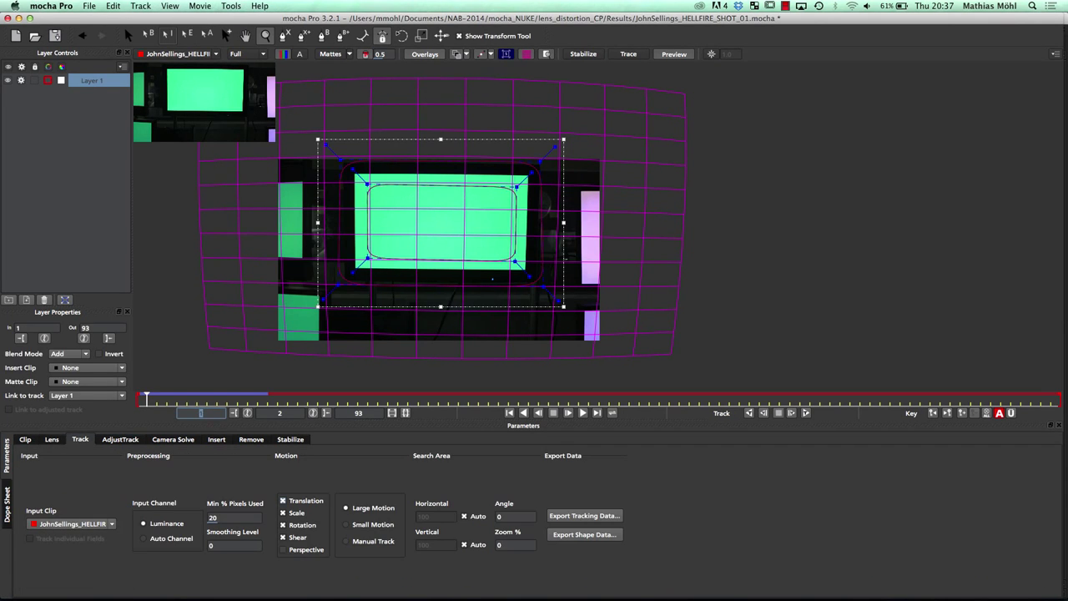
{"action": "left_click", "coordinate": [584, 516]}
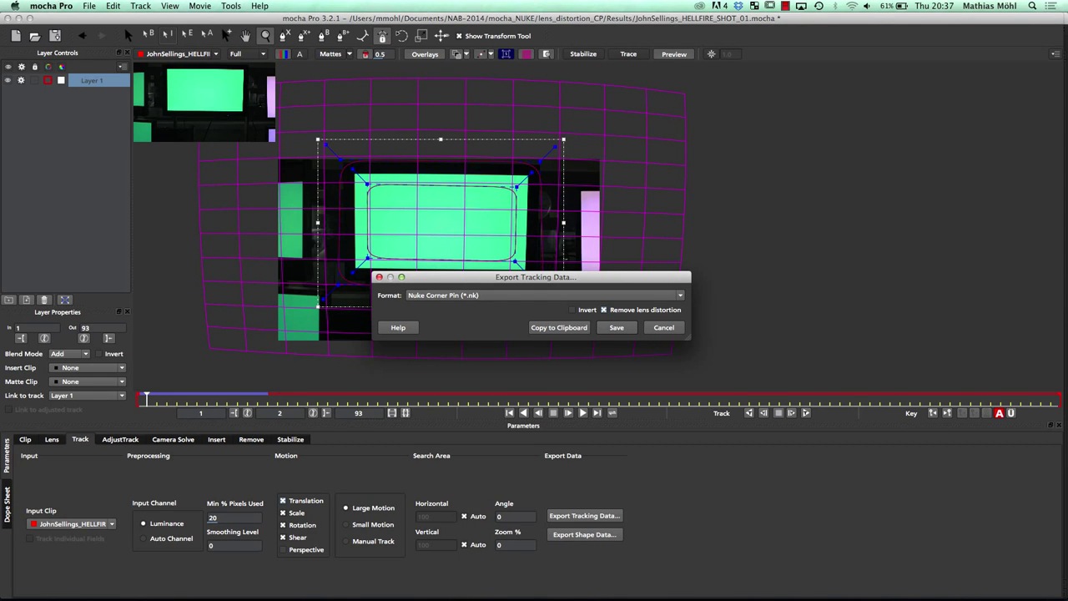
{"action": "left_click", "coordinate": [559, 327]}
{"action": "mouse_move", "coordinate": [339, 584]}
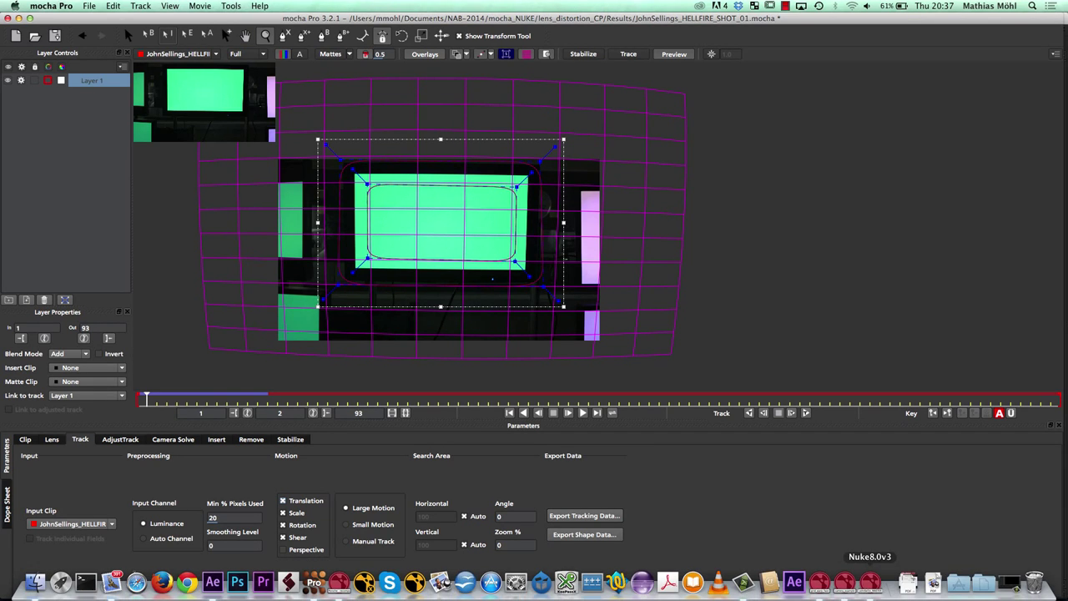
Step: Switch to Nuke, reload the corner pin's mocha data from the clipboard, and play and scrub the composite to frame 15
{"action": "left_click", "coordinate": [977, 584]}
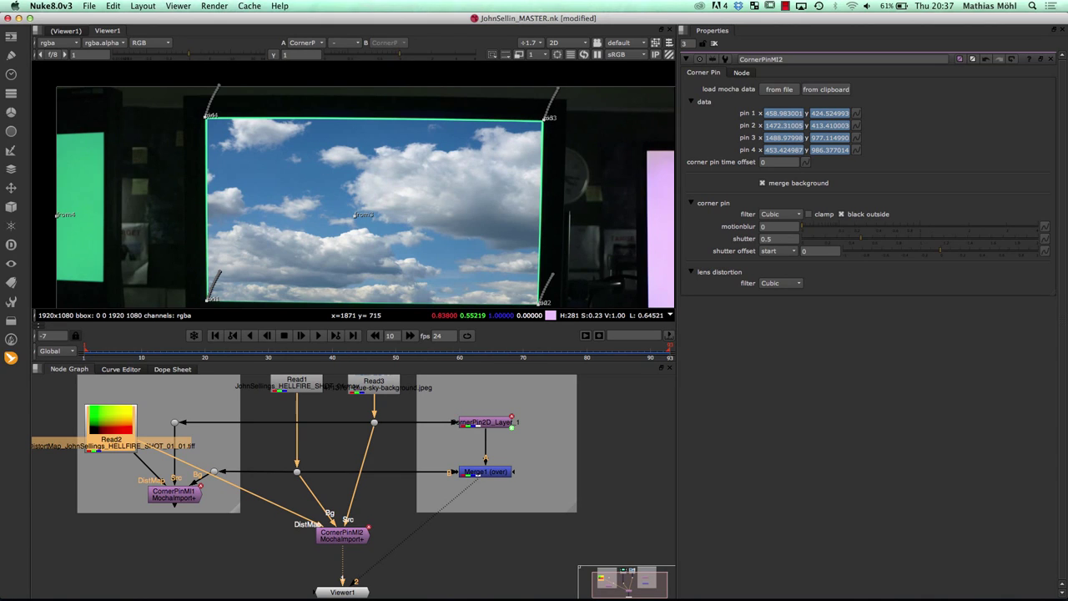
{"action": "left_click", "coordinate": [825, 89]}
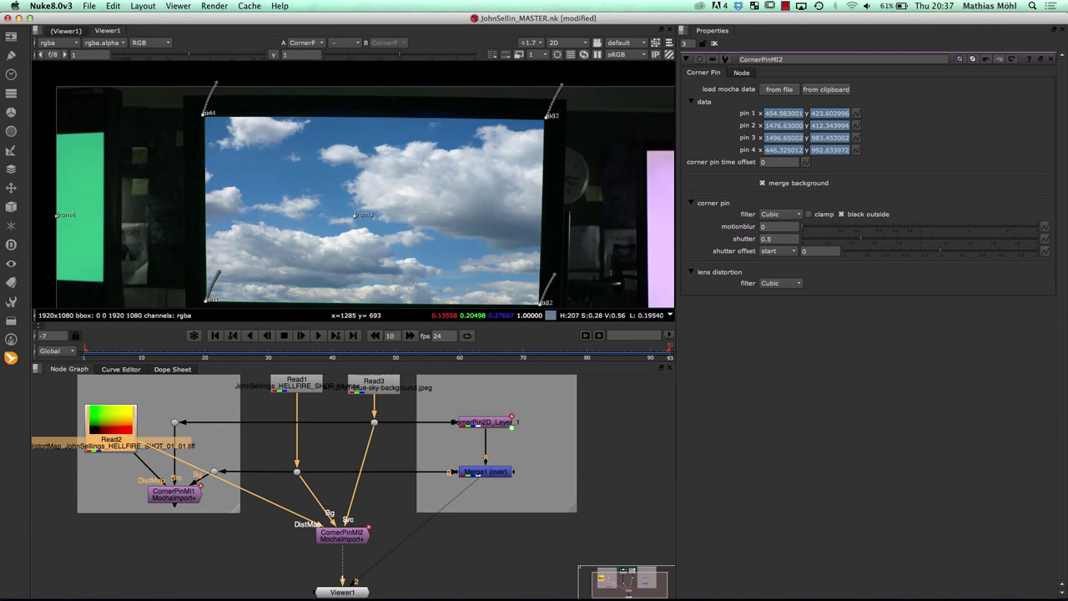
{"action": "left_click", "coordinate": [318, 335]}
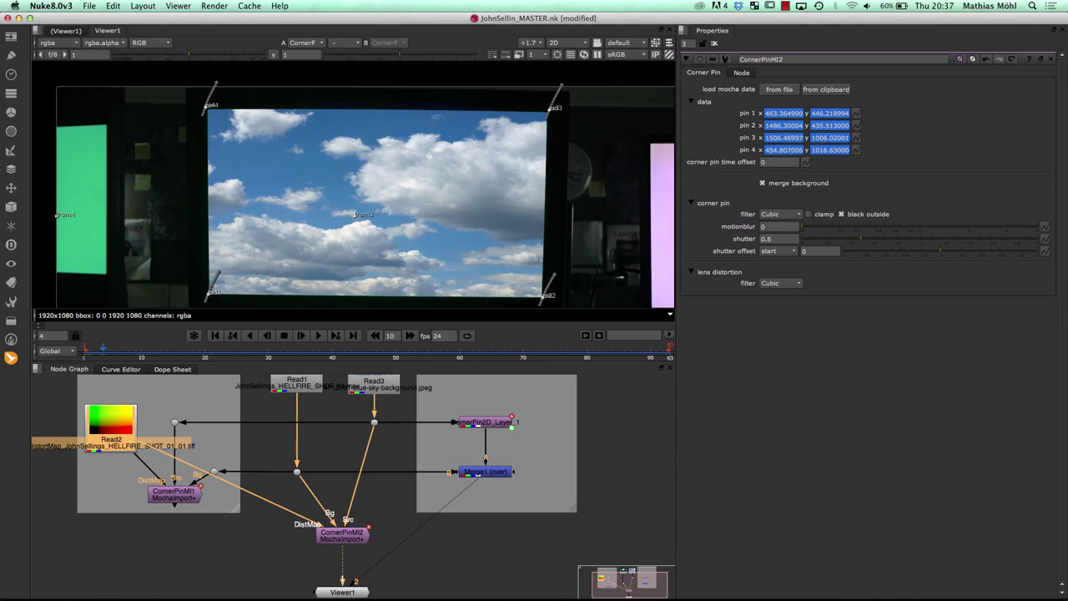
{"action": "left_click_drag", "start_coordinate": [142, 349], "coordinate": [173, 349]}
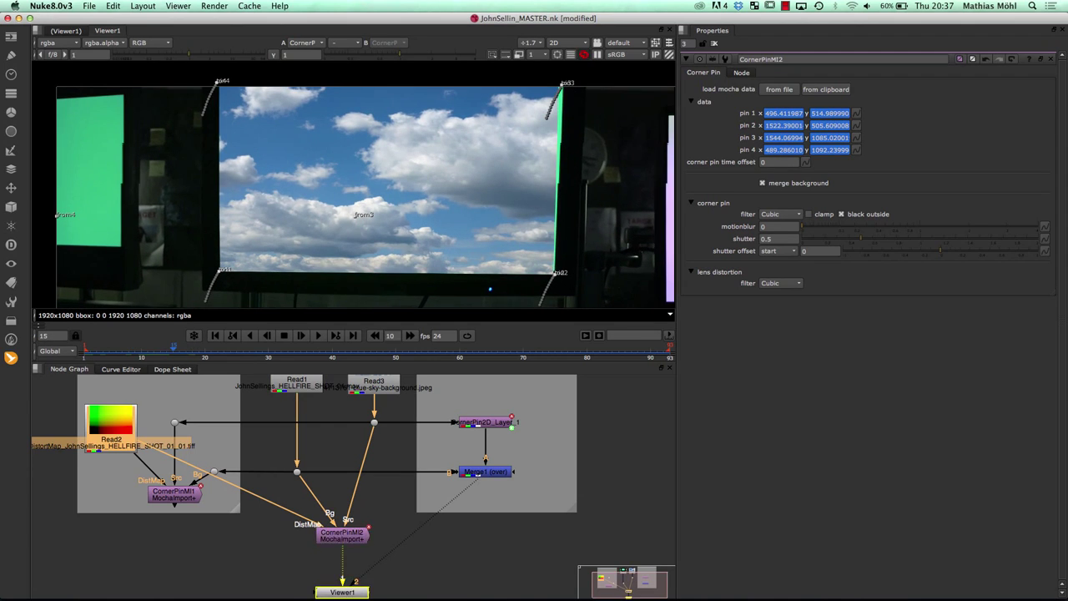